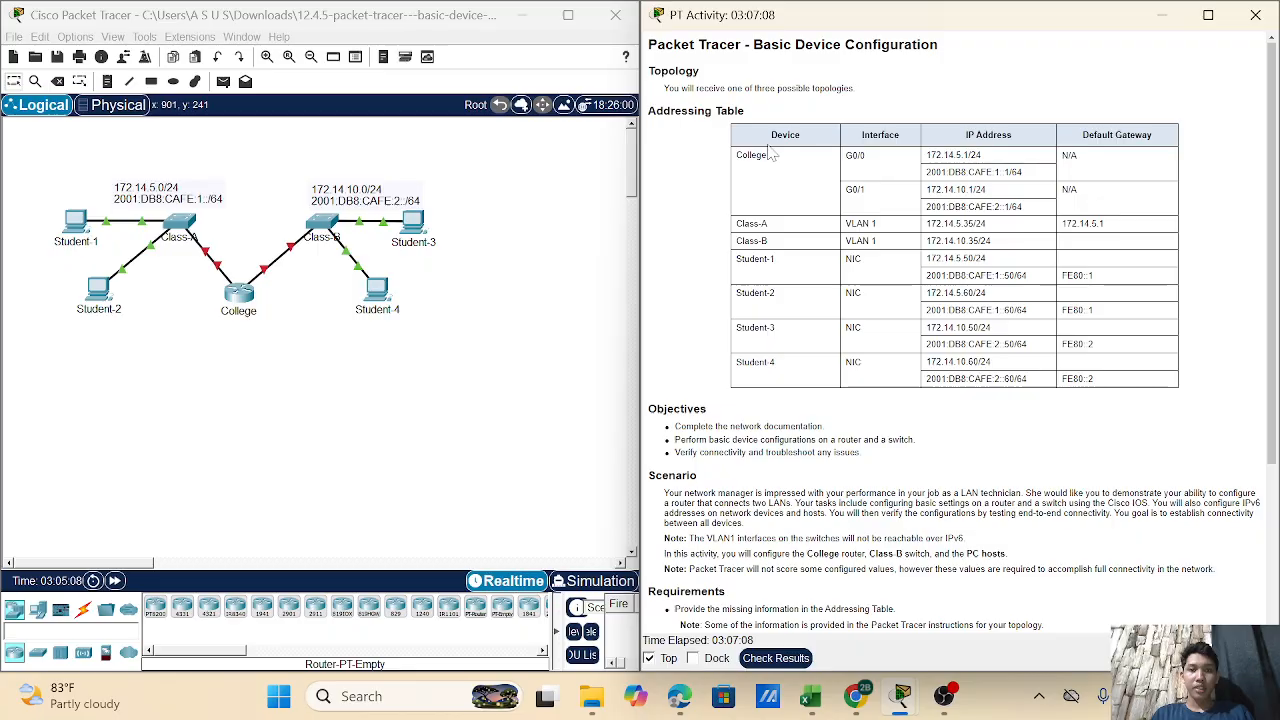
- Open the College router's CLI window and move it fully into view
scroll(768, 152, "down", 1)
scroll(758, 148, "up", 1)
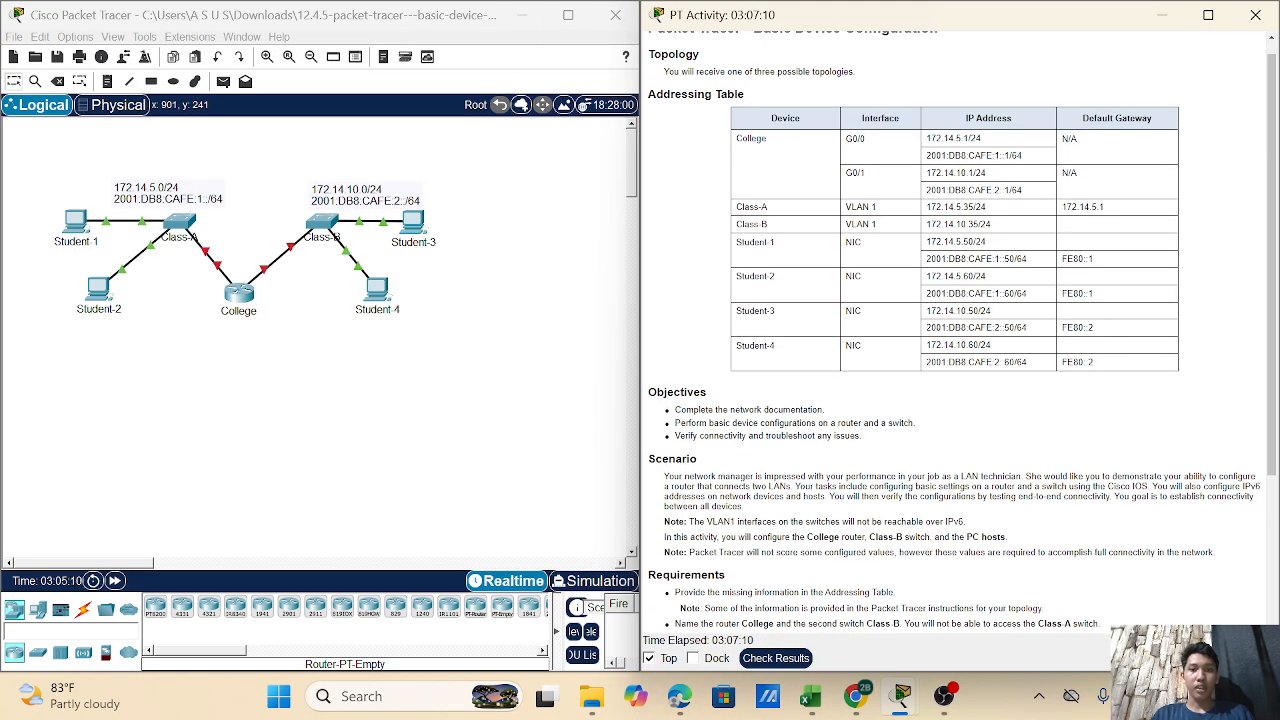
scroll(738, 120, "down", 1)
scroll(738, 120, "up", 1)
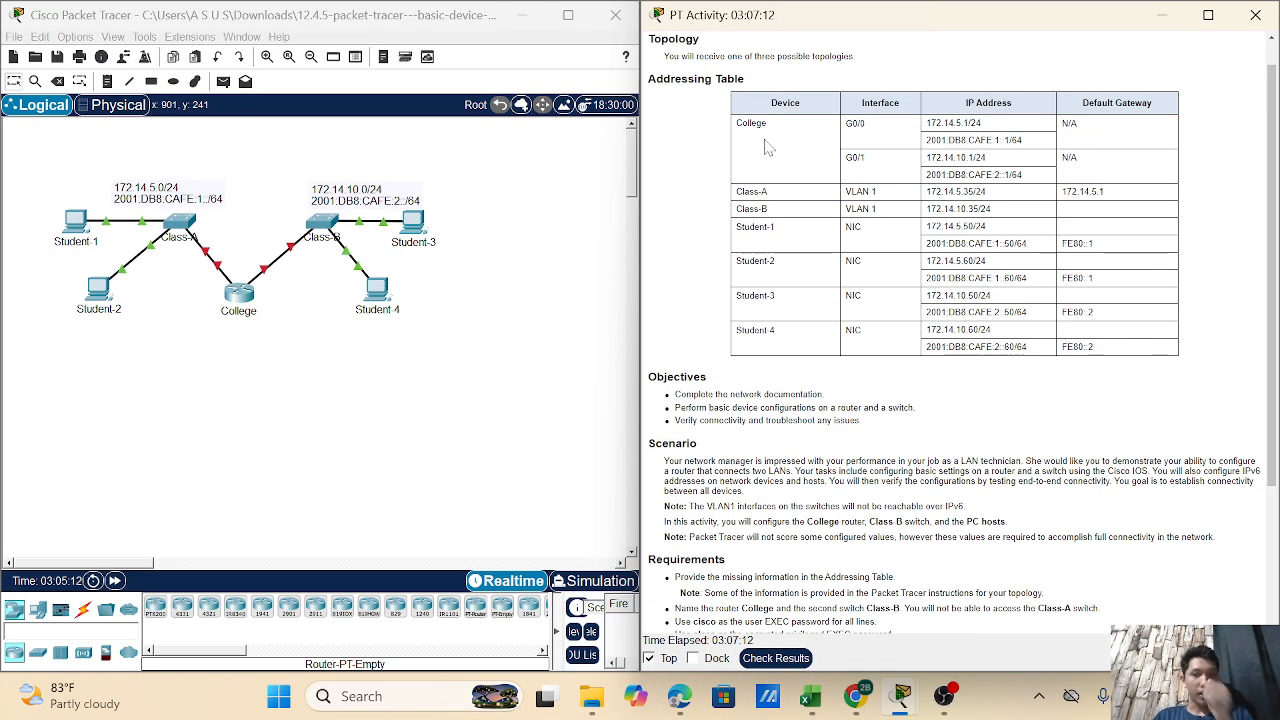
scroll(945, 206, "down", 5)
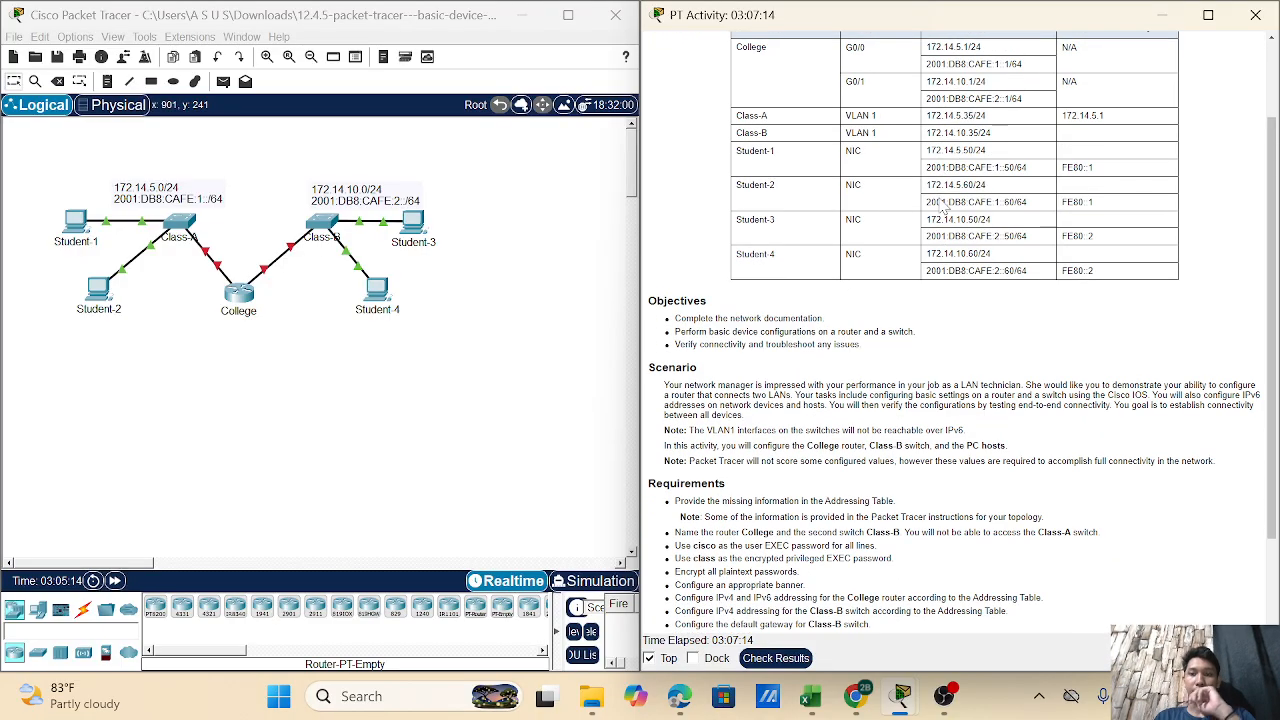
scroll(940, 206, "up", 3)
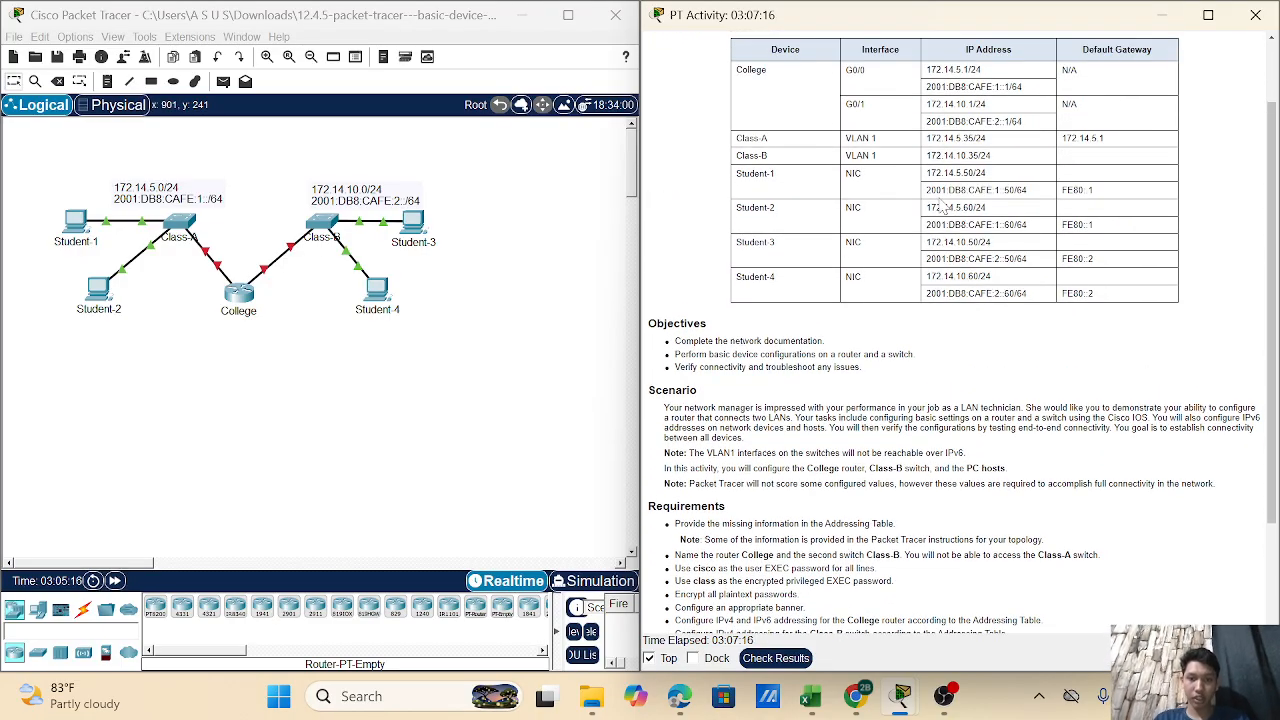
scroll(727, 317, "down", 5)
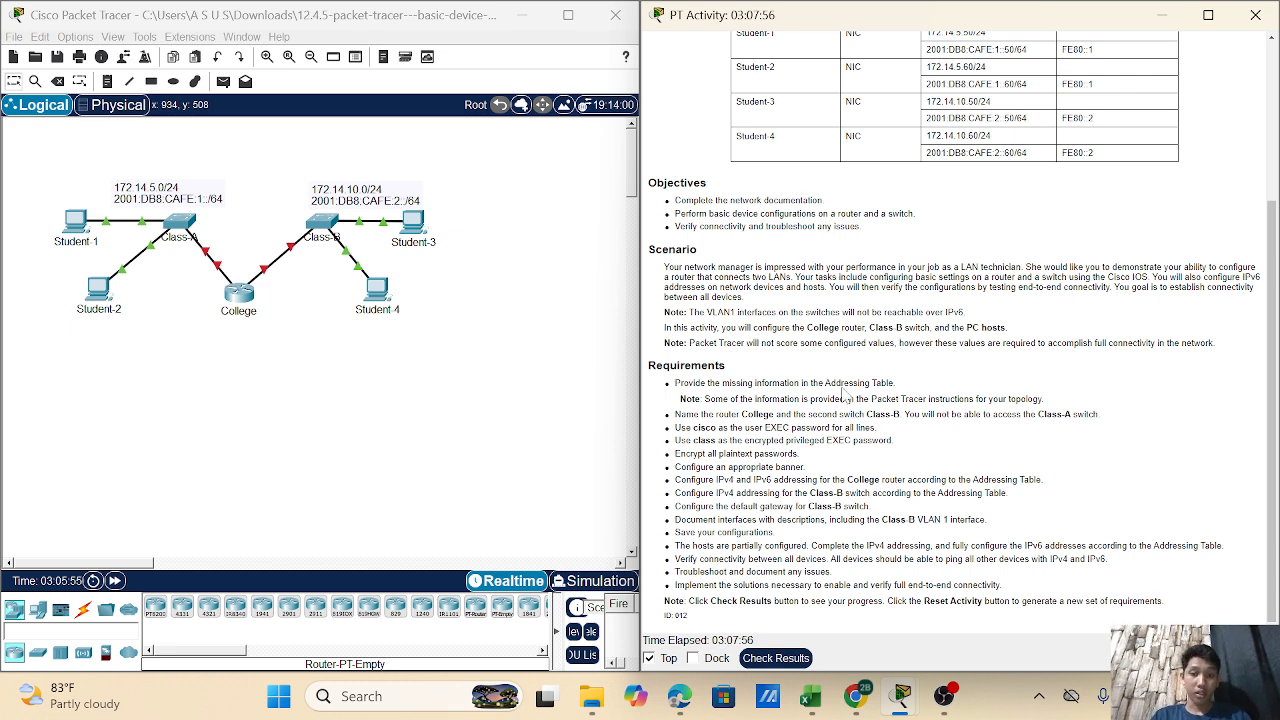
scroll(832, 390, "up", 1)
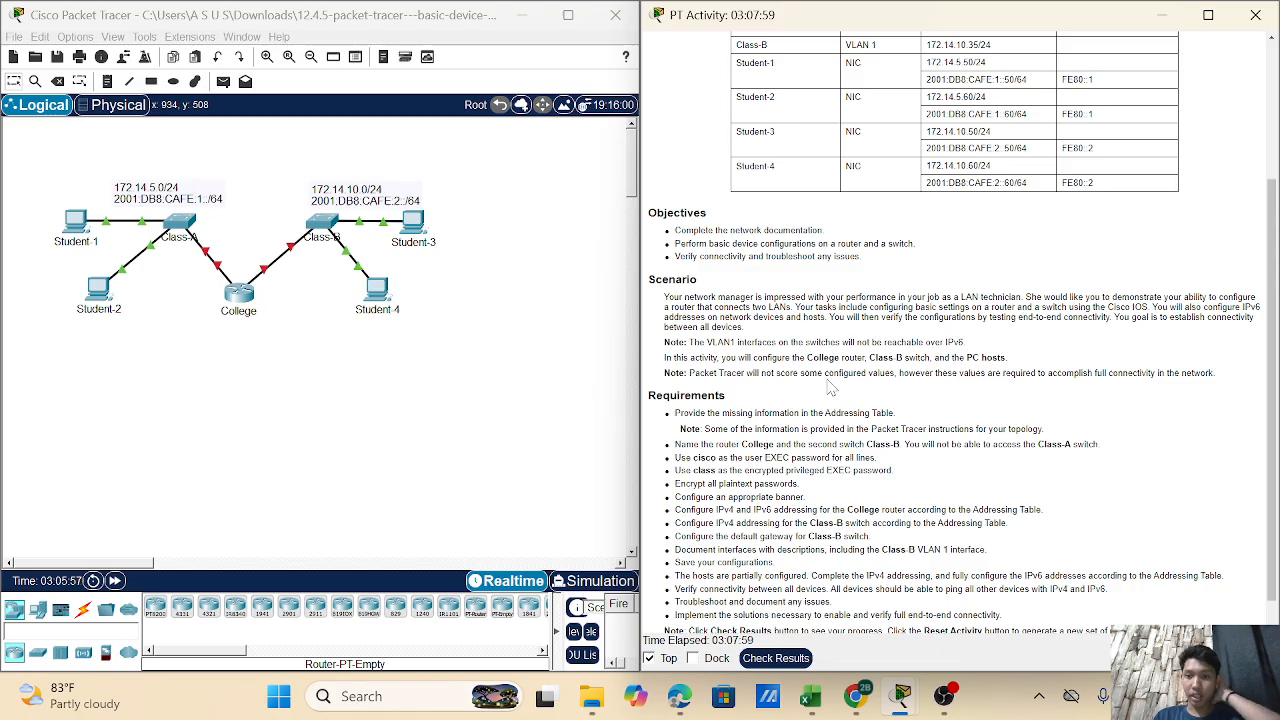
scroll(830, 388, "up", 1)
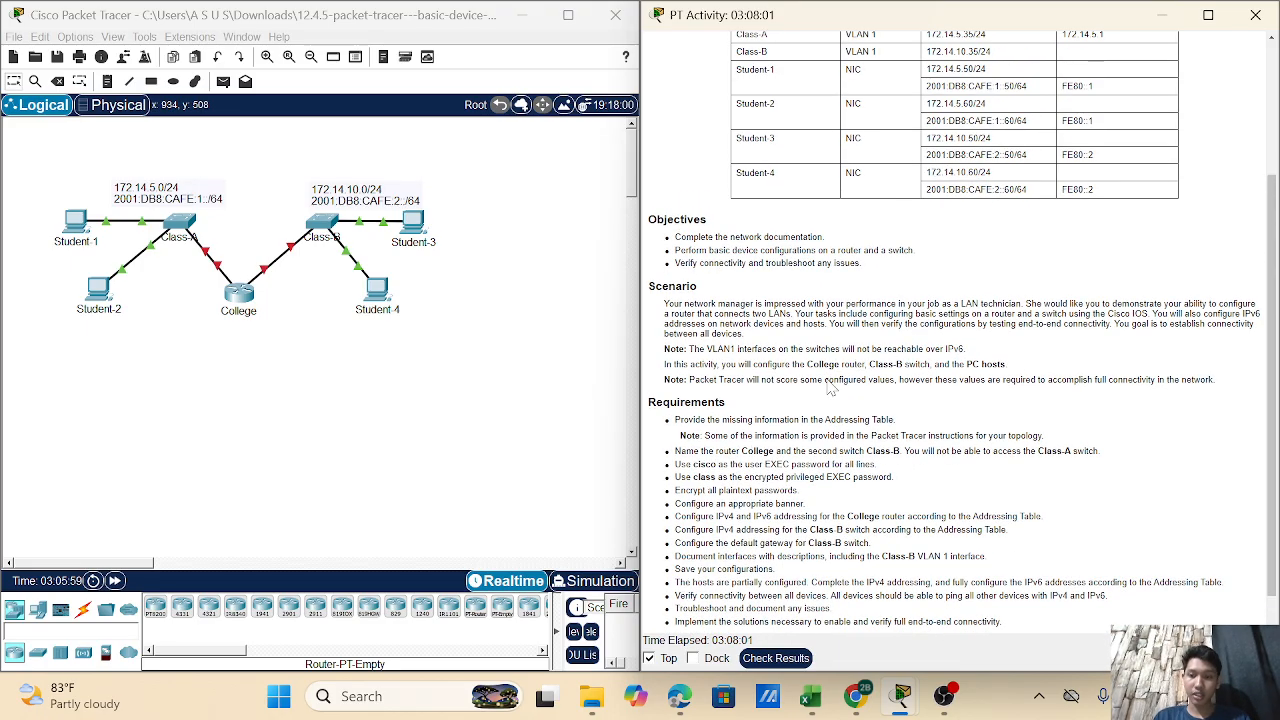
scroll(832, 390, "up", 2)
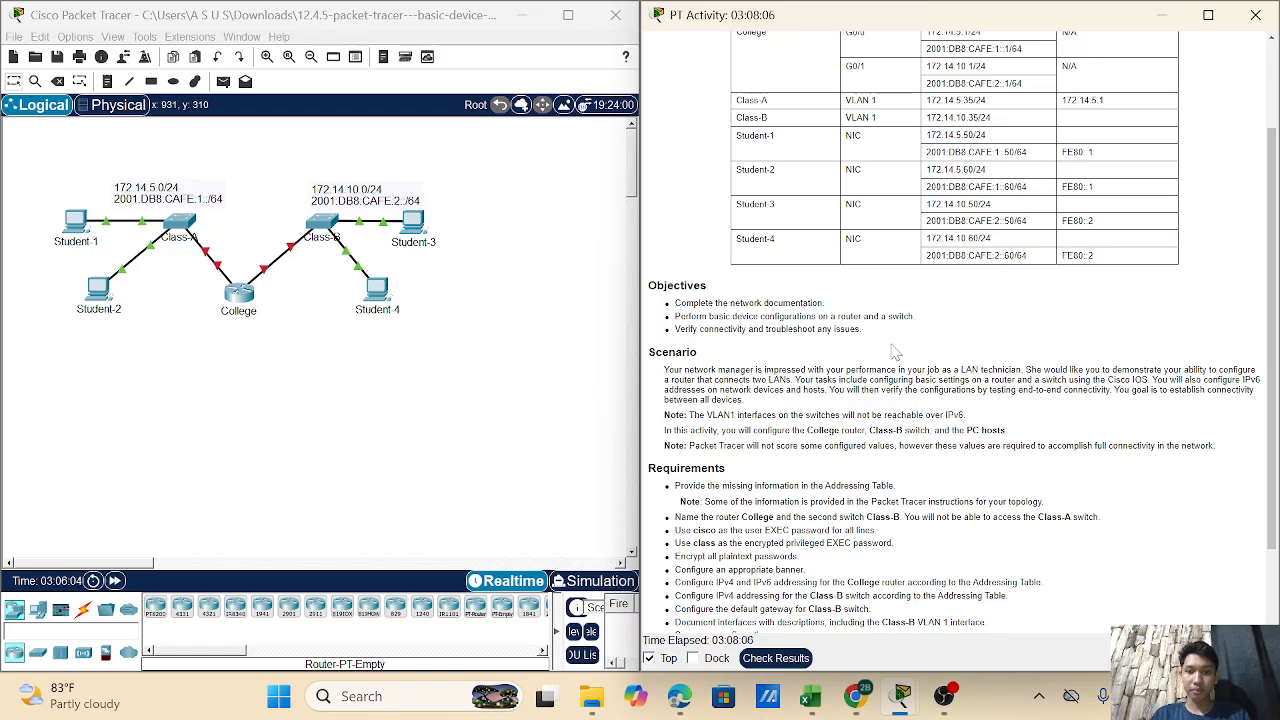
scroll(895, 353, "down", 1)
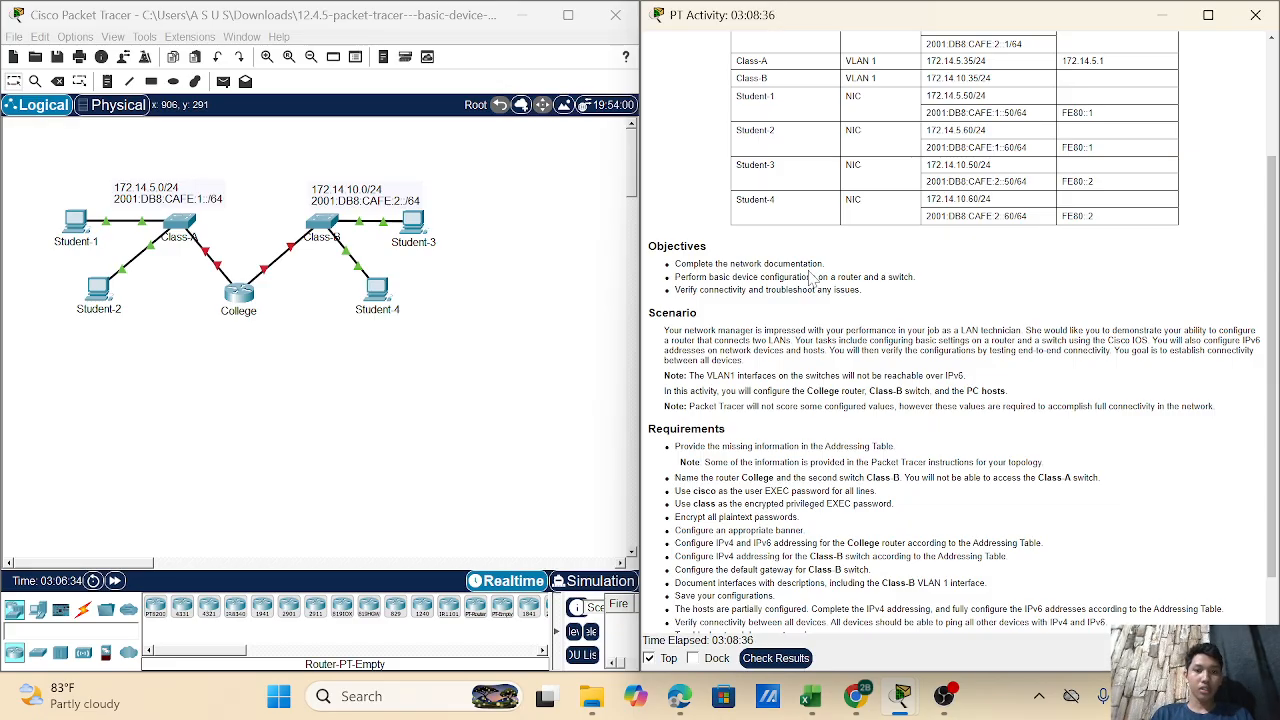
scroll(811, 278, "down", 1)
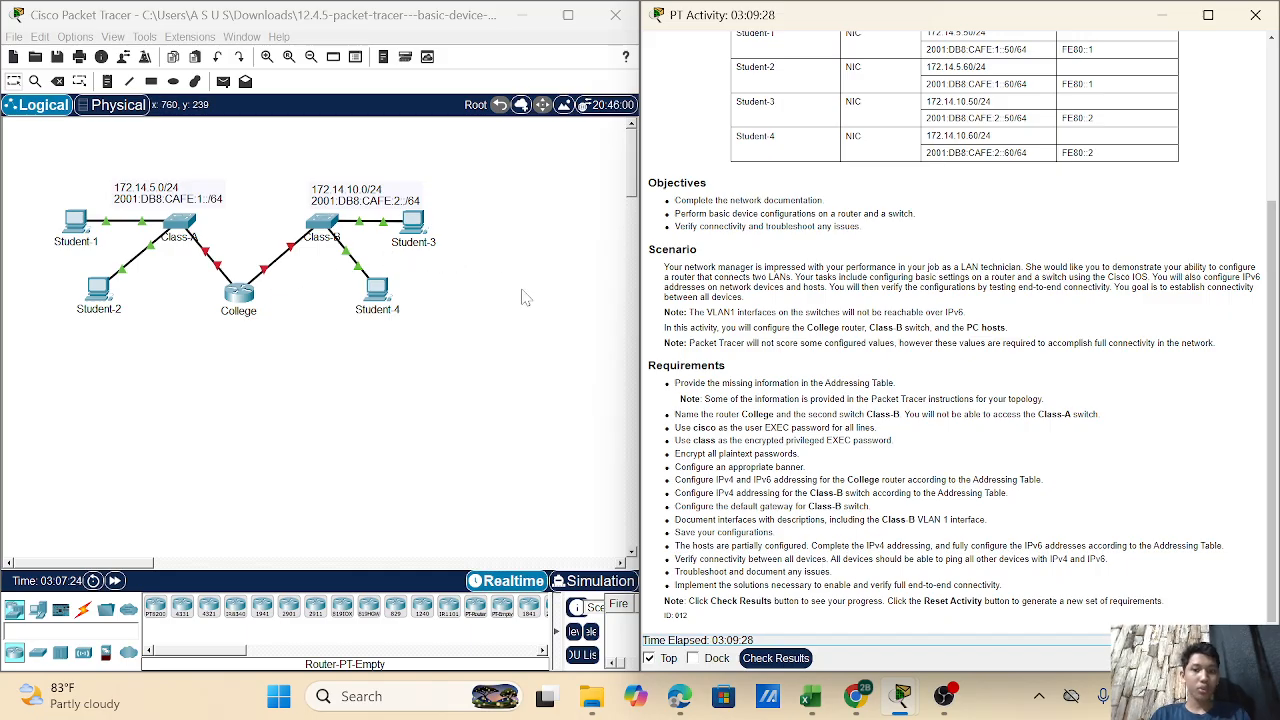
scroll(522, 290, "down", 2)
scroll(522, 290, "up", 2)
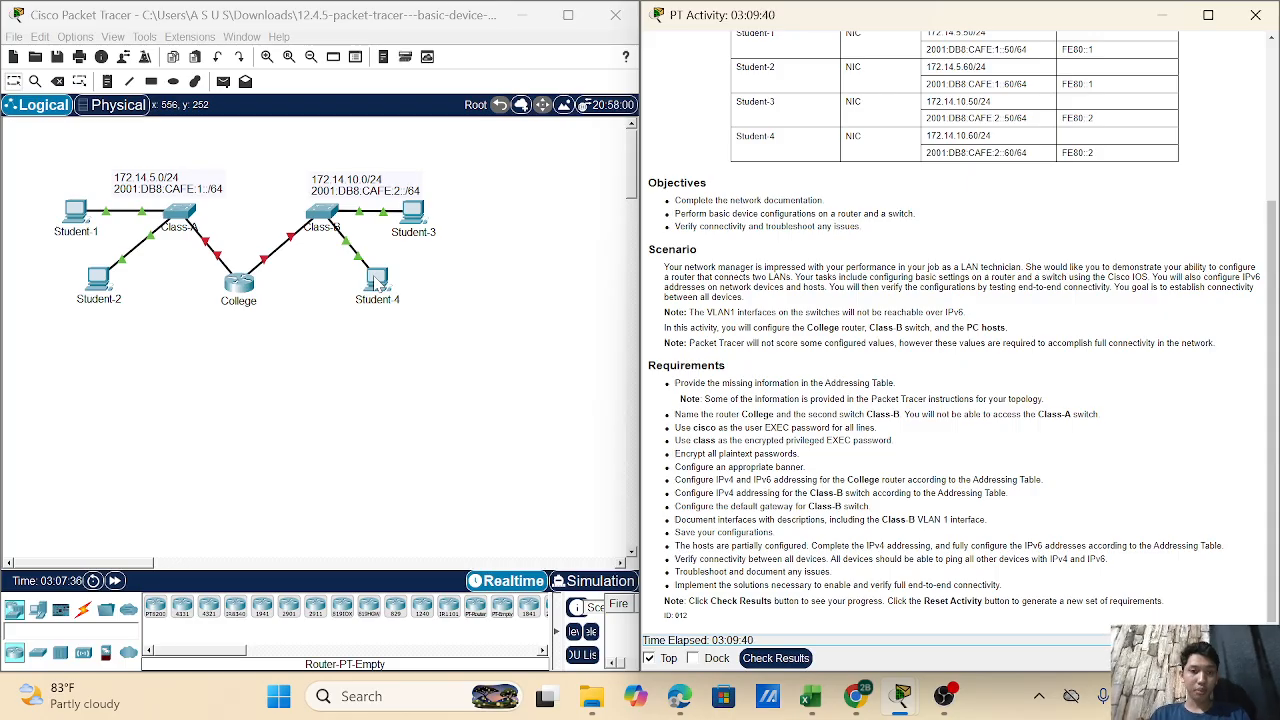
scroll(489, 316, "down", 1)
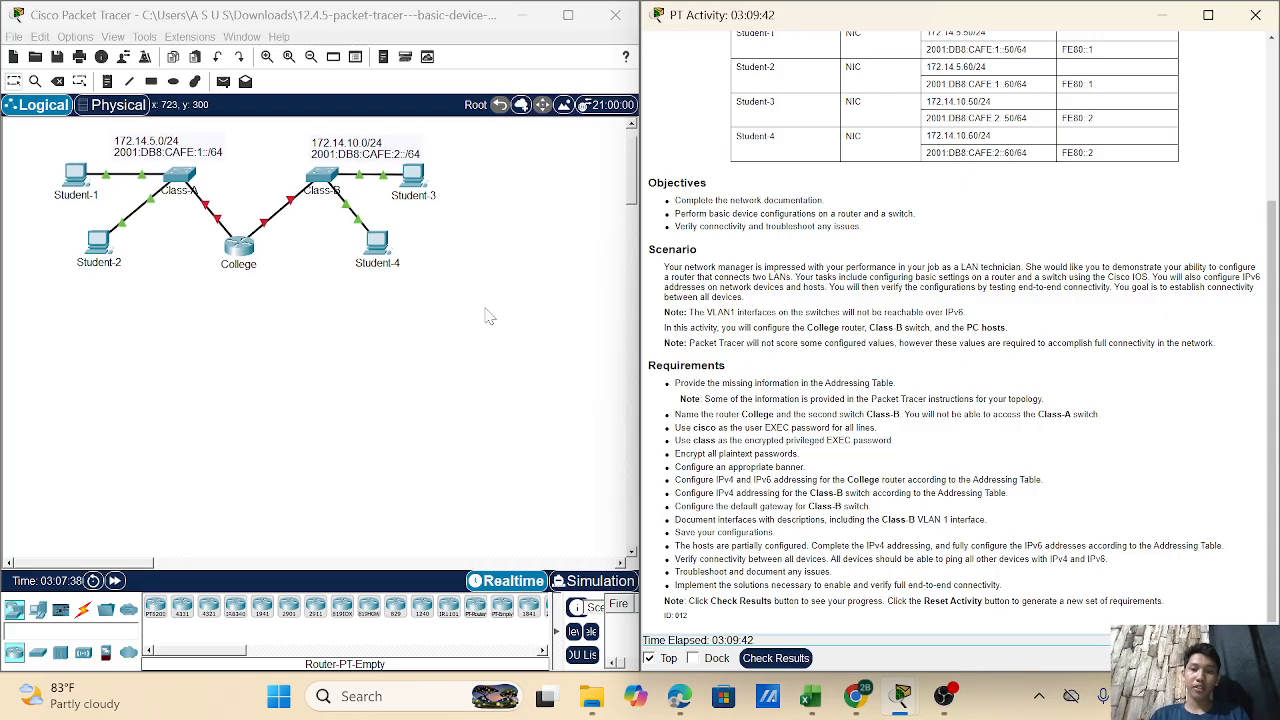
scroll(489, 316, "up", 1)
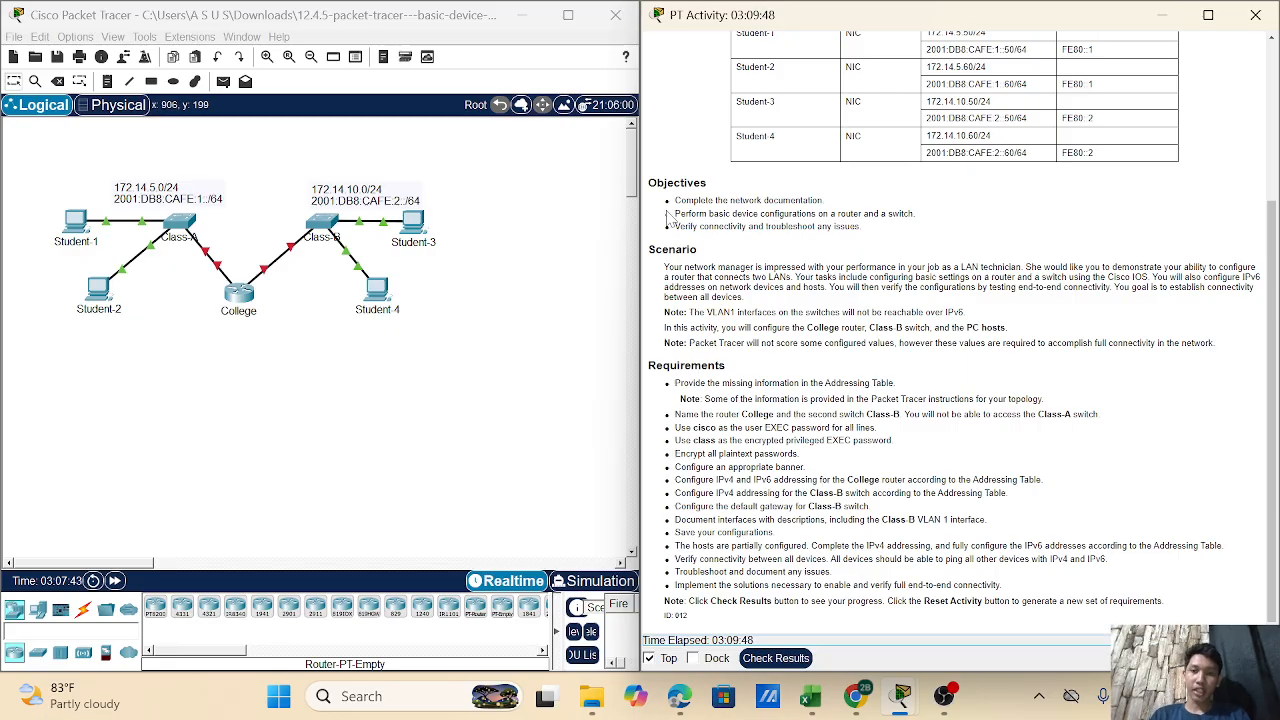
scroll(840, 215, "up", 2)
scroll(896, 206, "up", 2)
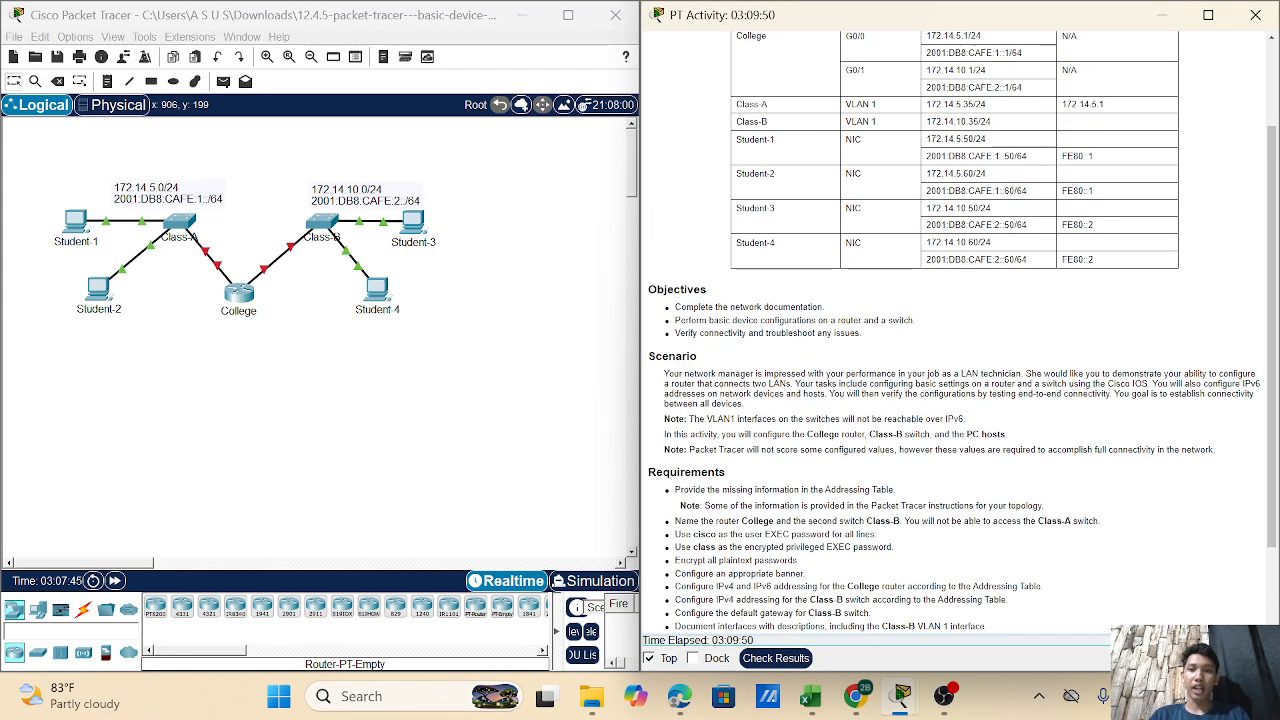
scroll(960, 333, "down", 4)
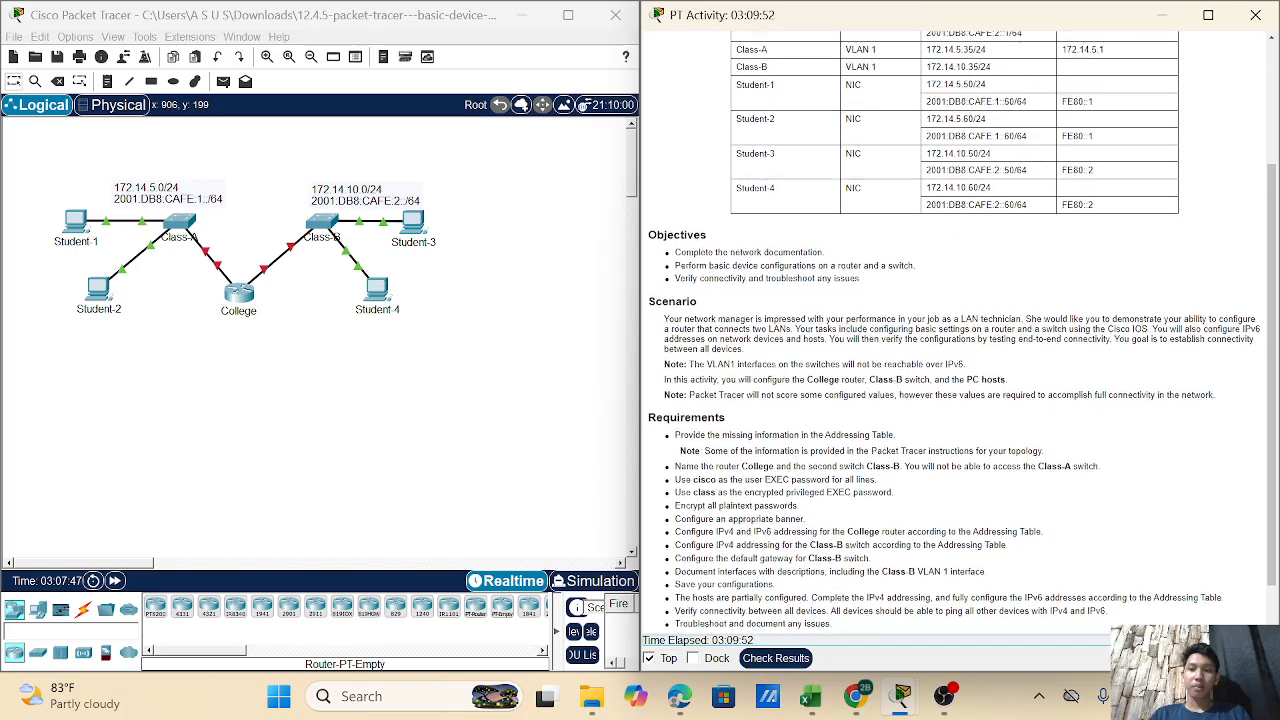
scroll(1014, 110, "up", 5)
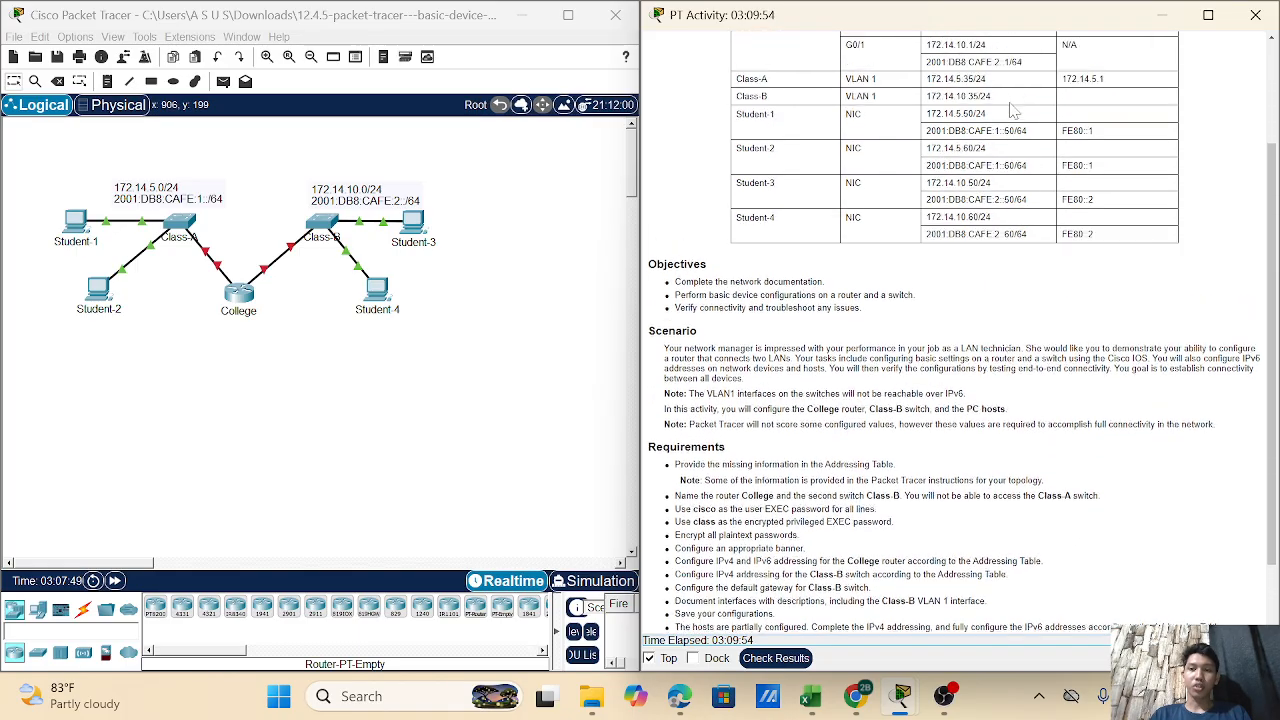
scroll(1117, 120, "down", 6)
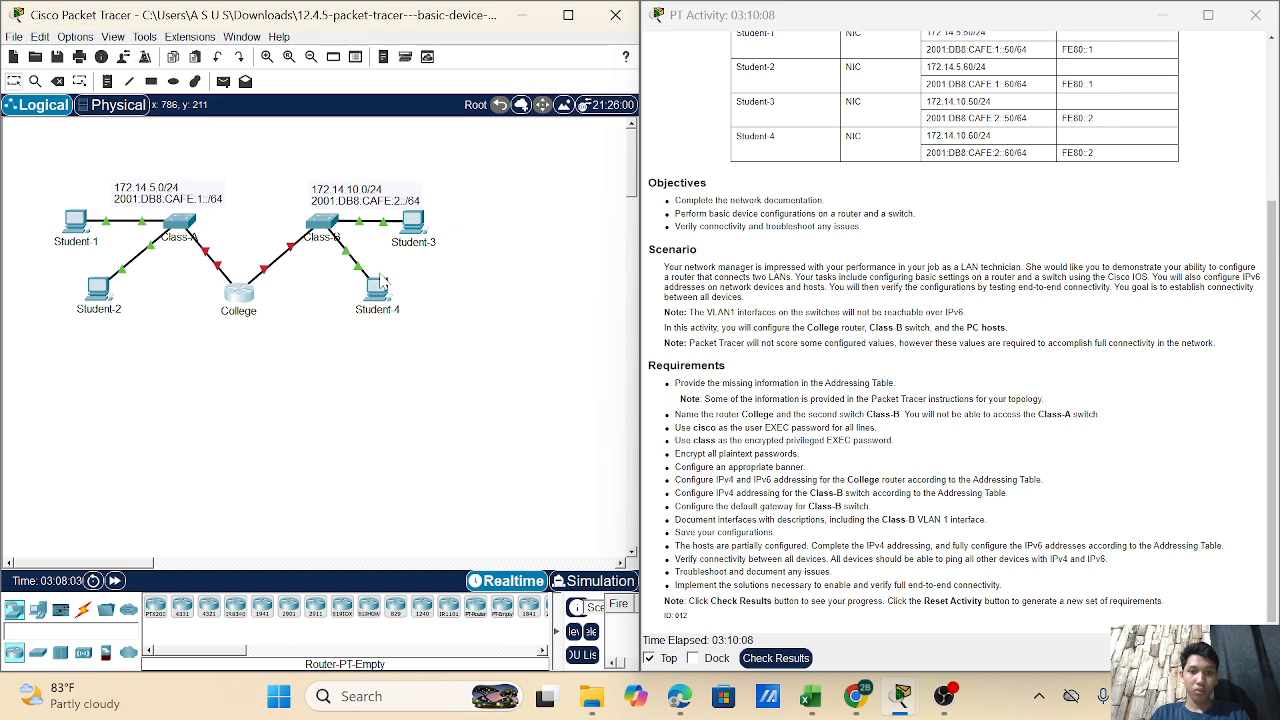
left_click(246, 295)
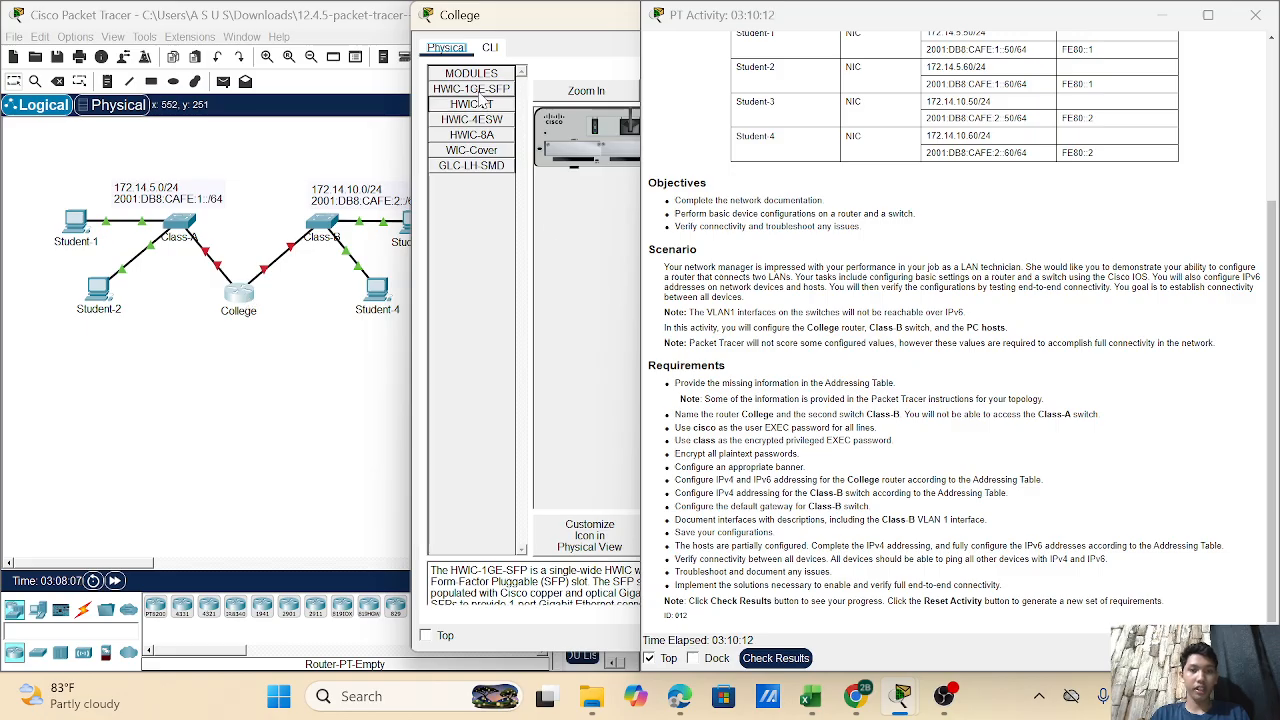
left_click(490, 48)
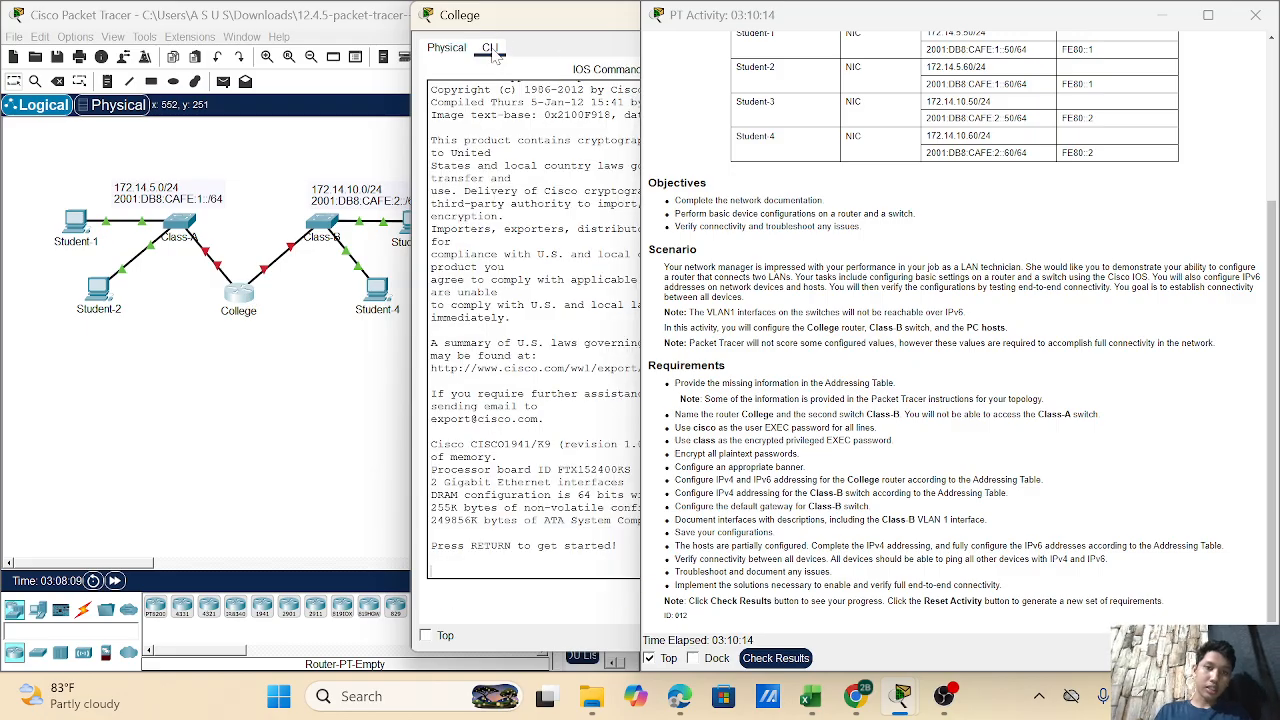
left_click_drag(582, 28, 296, 44)
- Run enable and configure terminal to reach the router's global configuration prompt
key("Return")
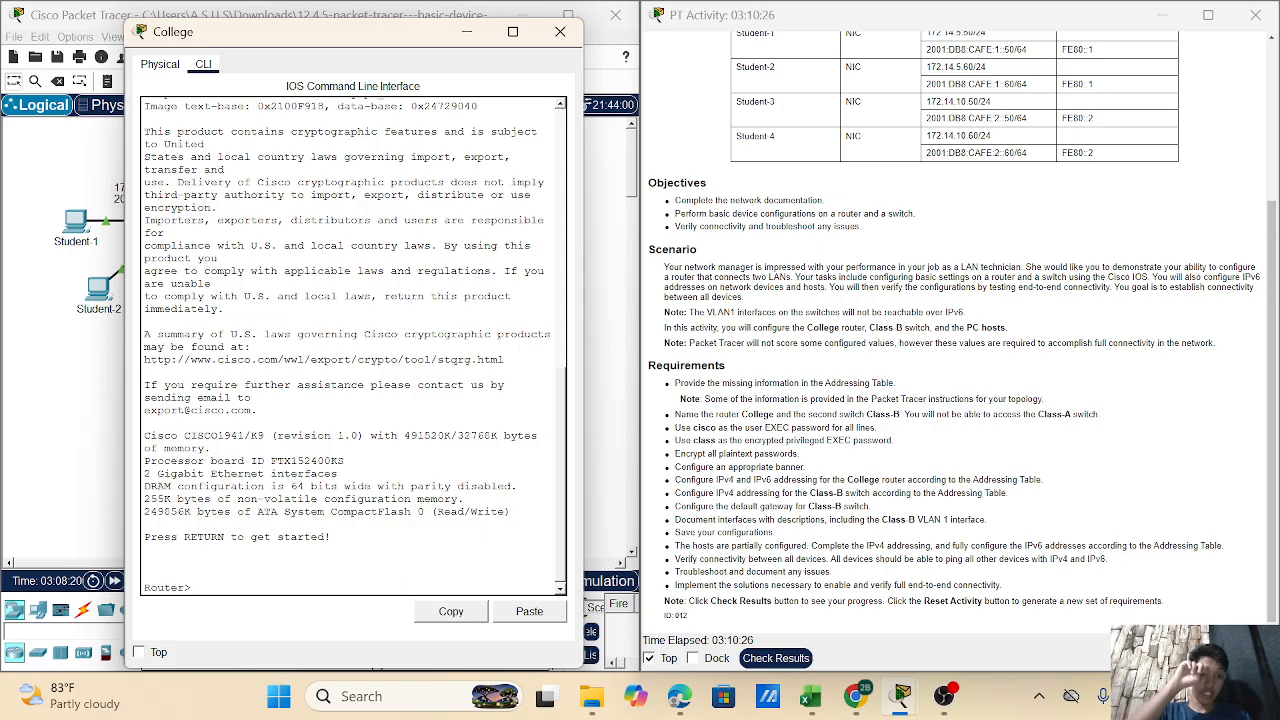
type("enab")
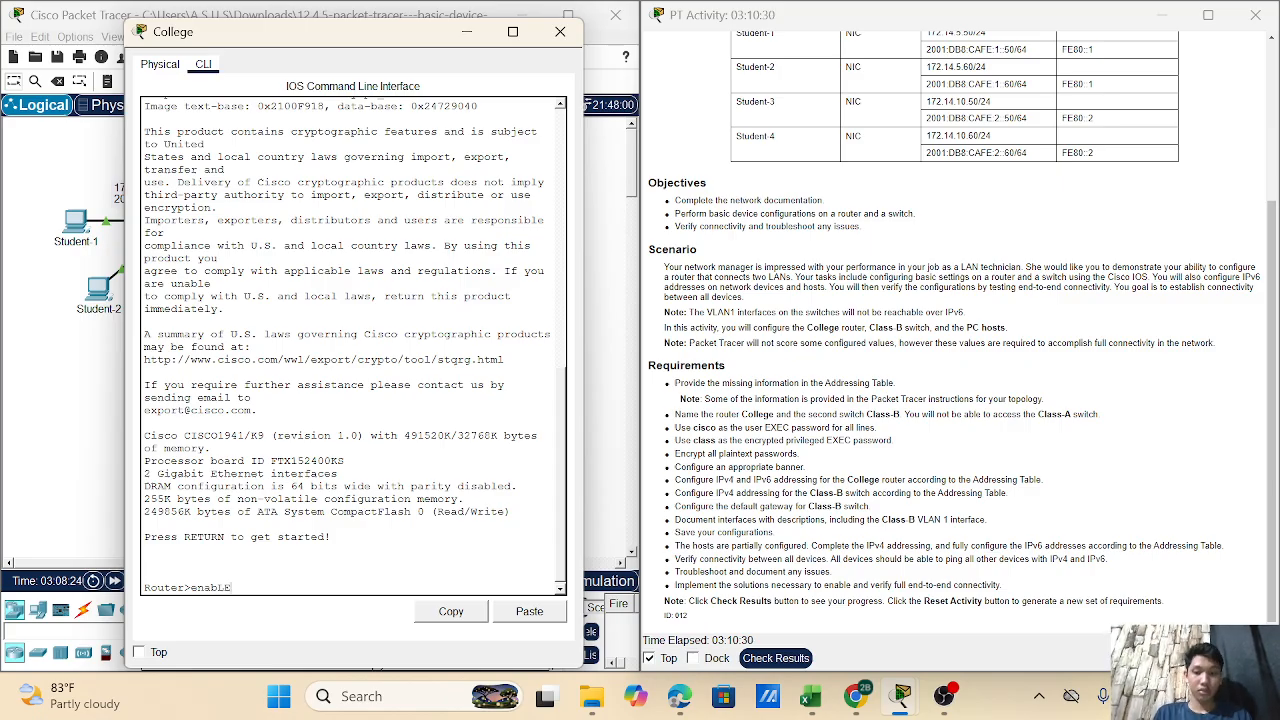
type("le")
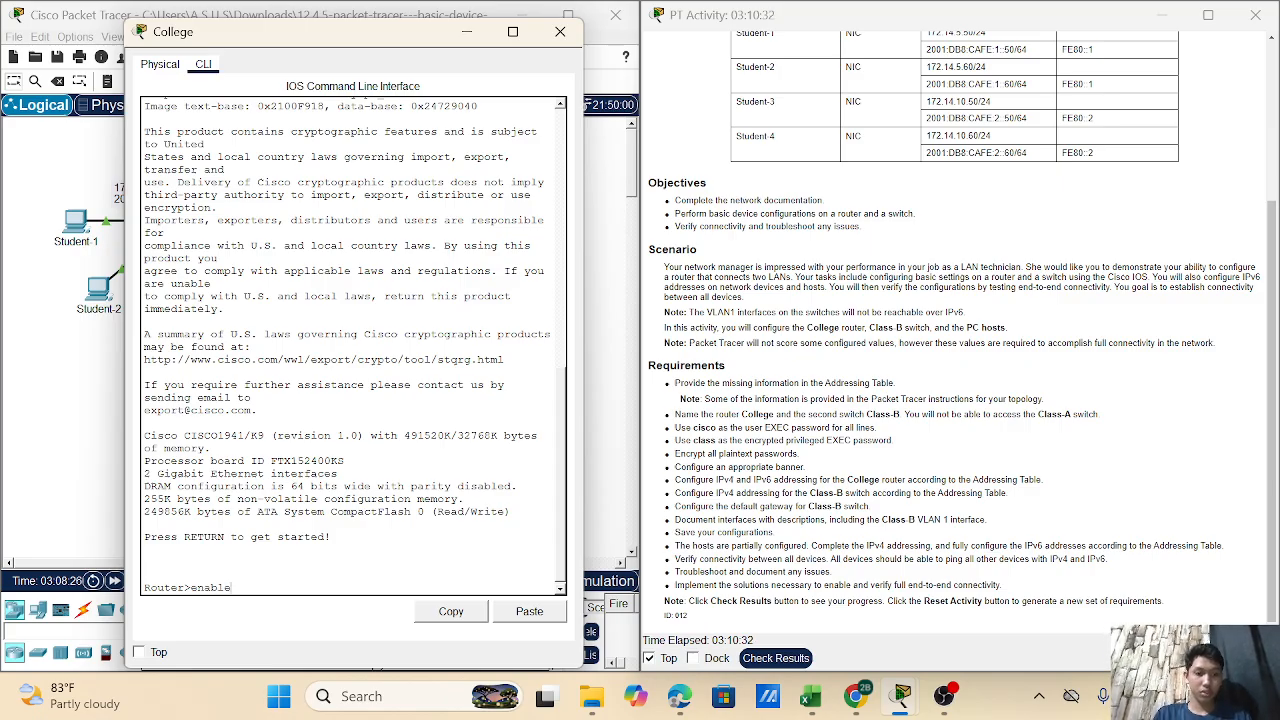
key("Return")
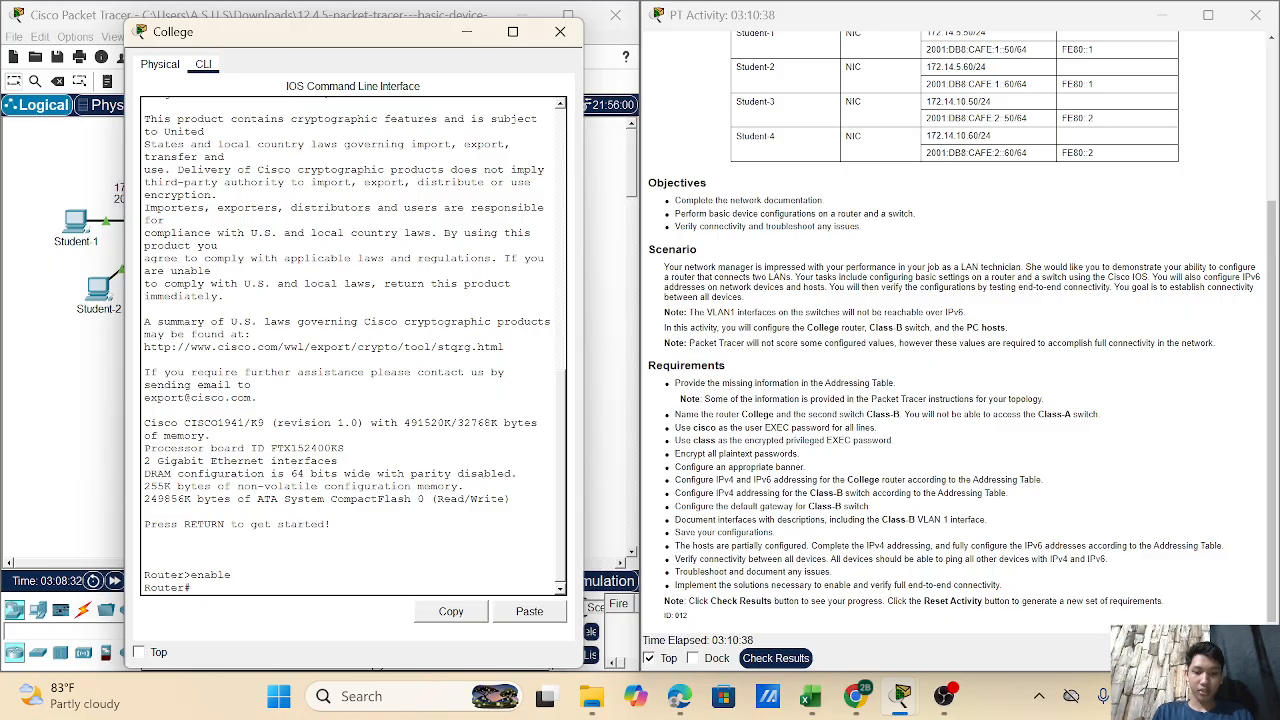
type("configure")
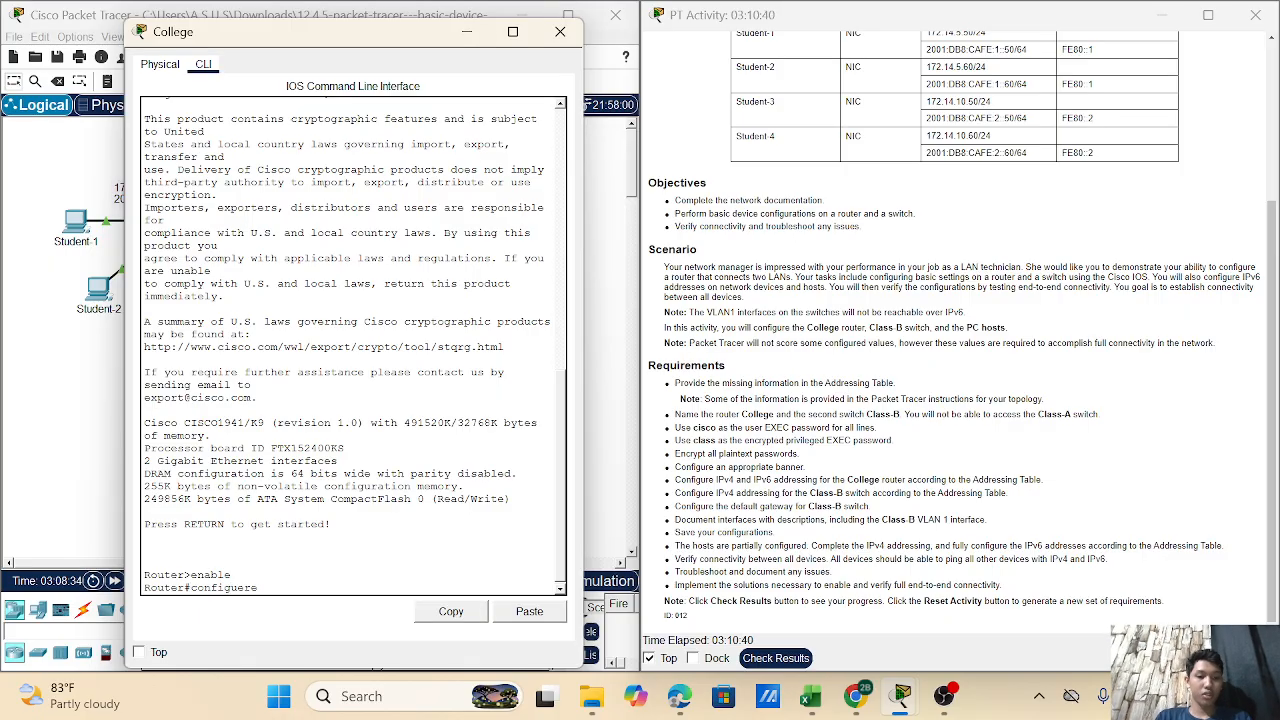
type(" ter")
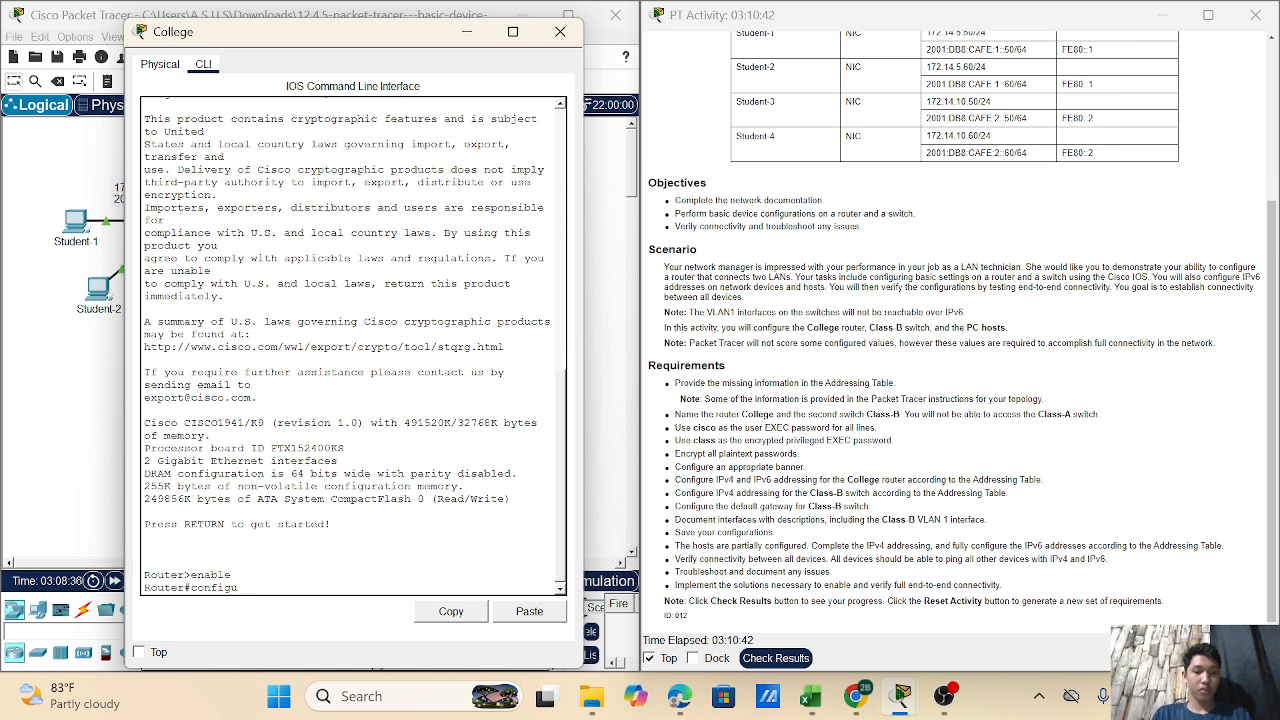
type("mina")
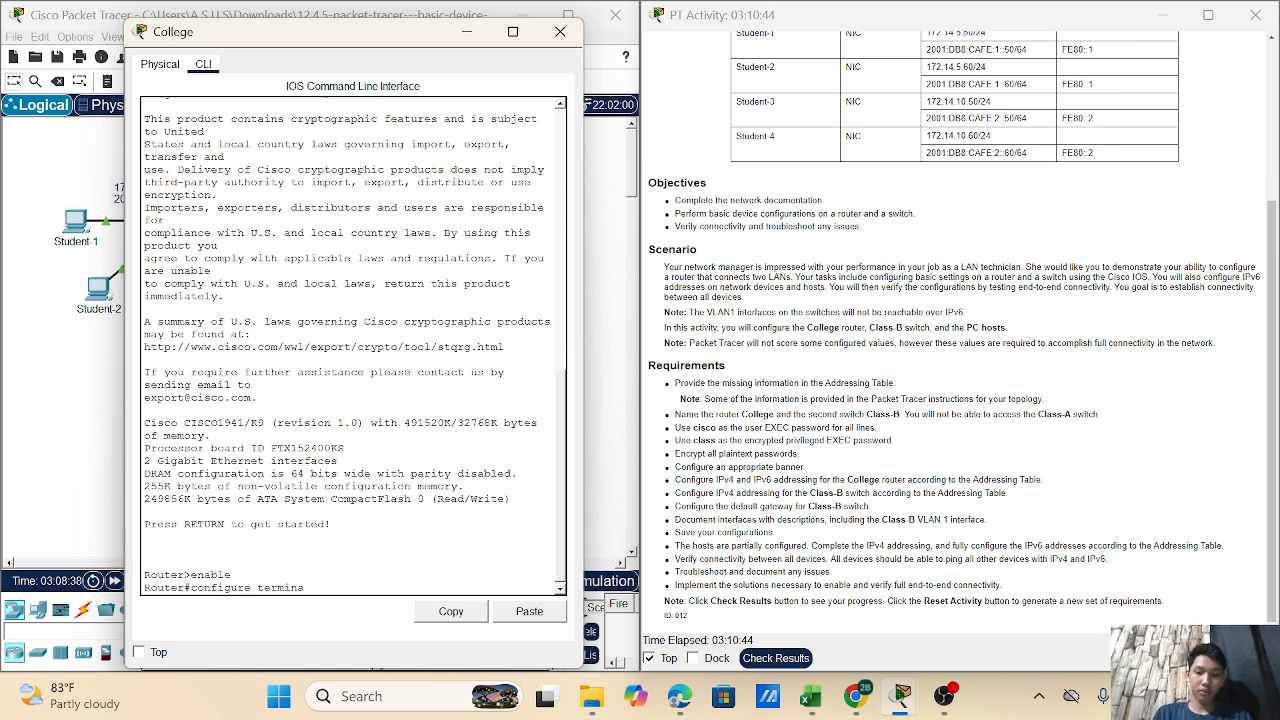
type("l")
key("Return")
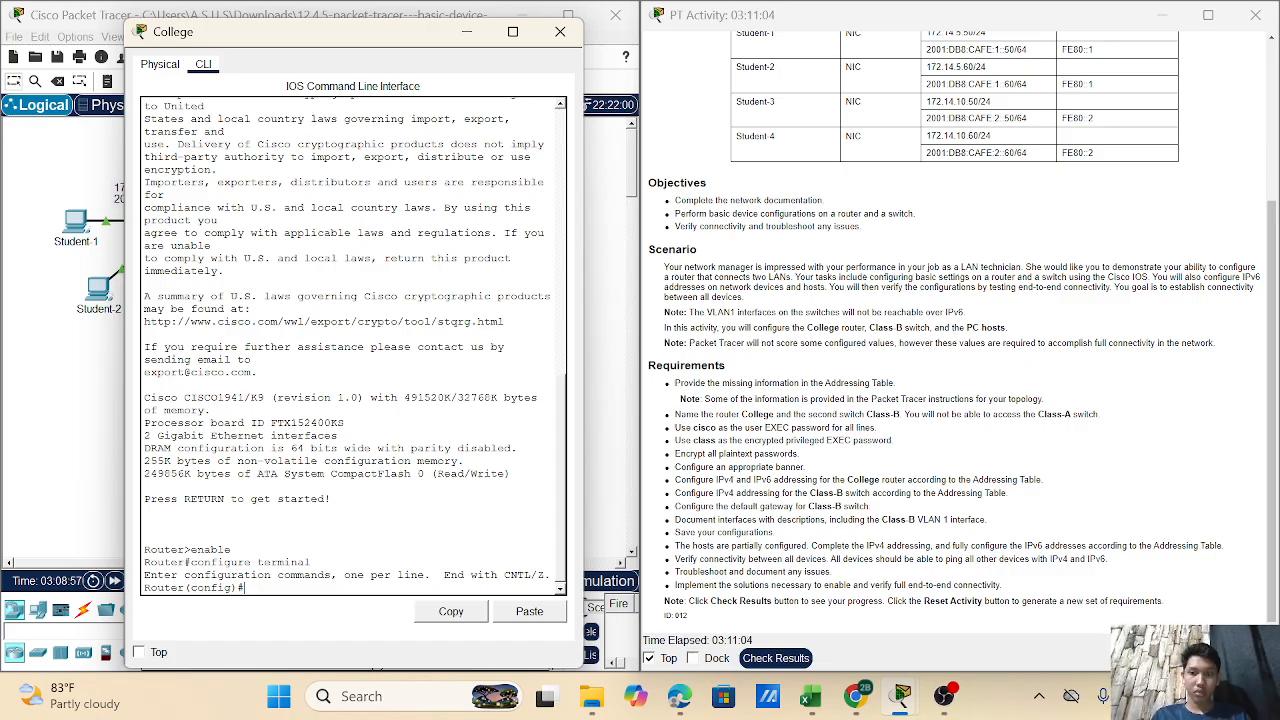
left_click(475, 38)
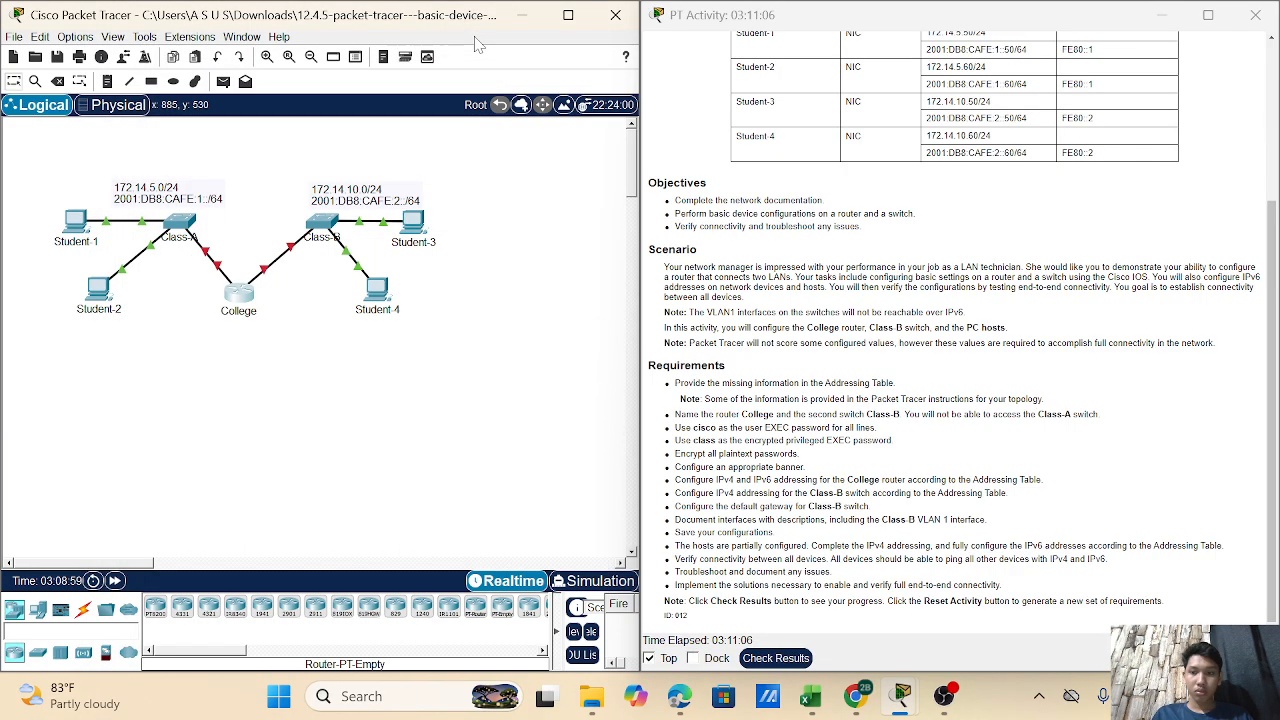
left_click(240, 294)
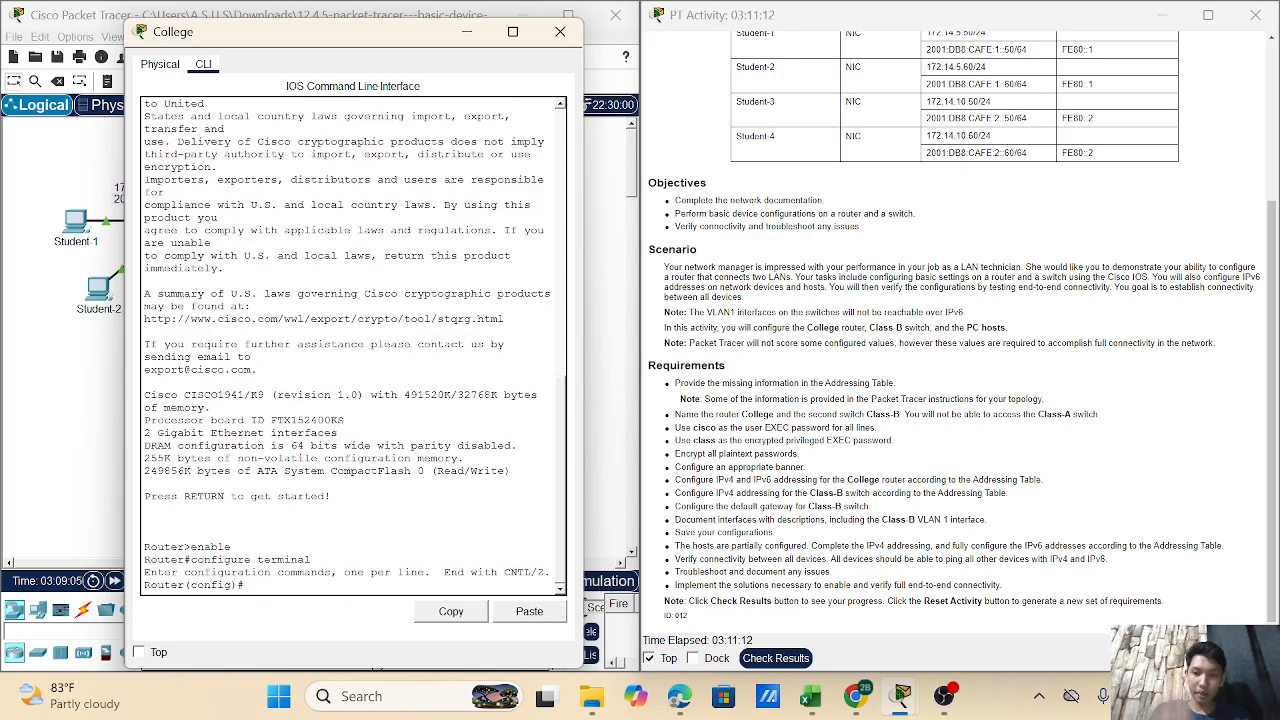
- Set the hostname to College, fixing the typo, and configure the privileged enable secret
type("host")
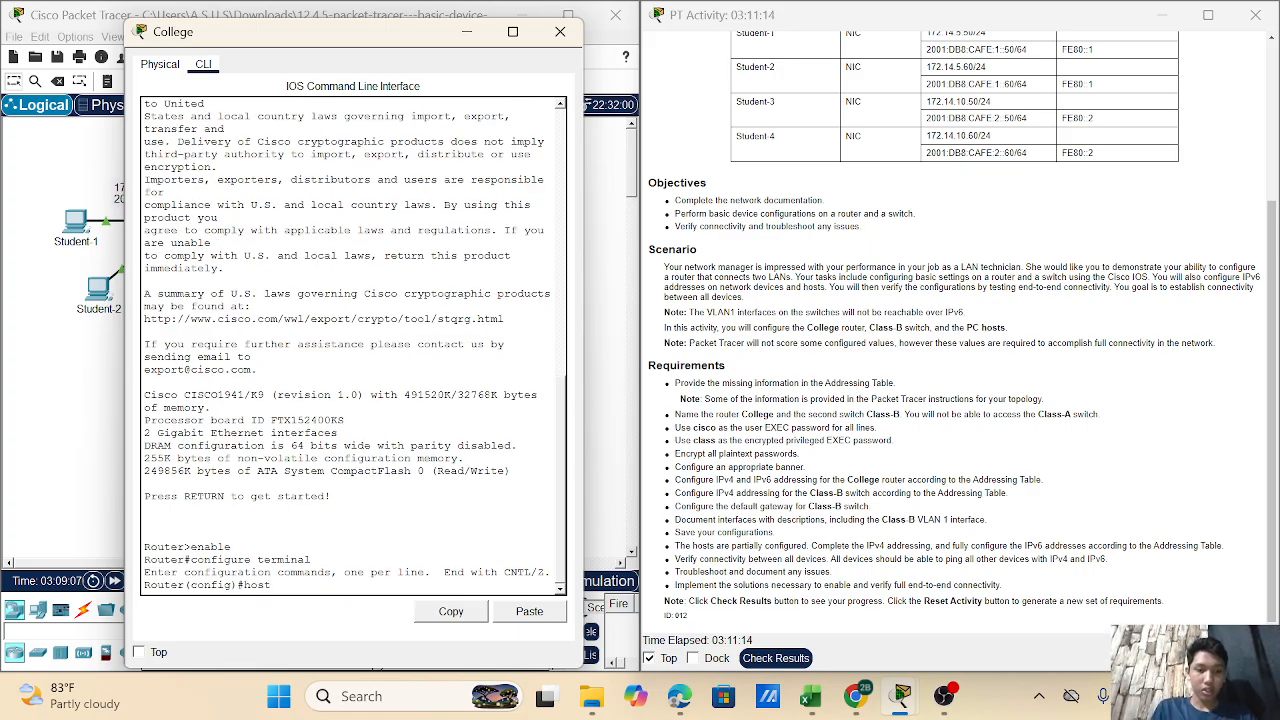
type("nam")
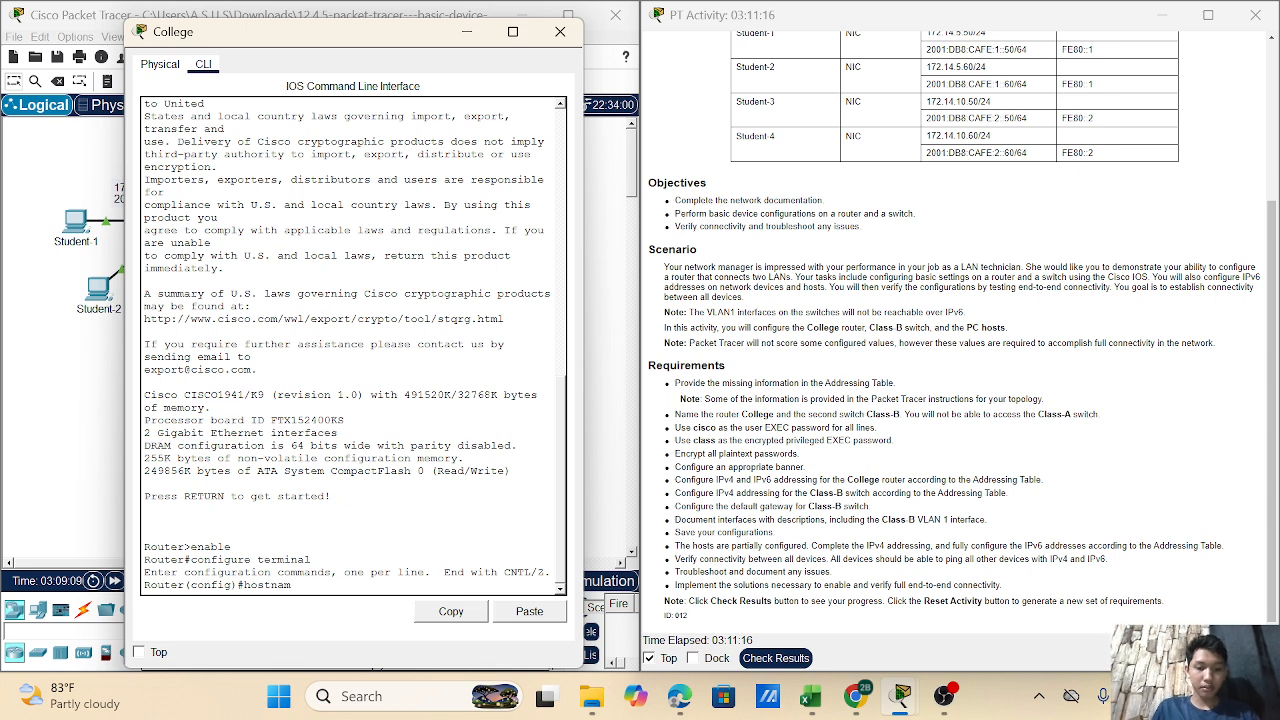
type(" Col")
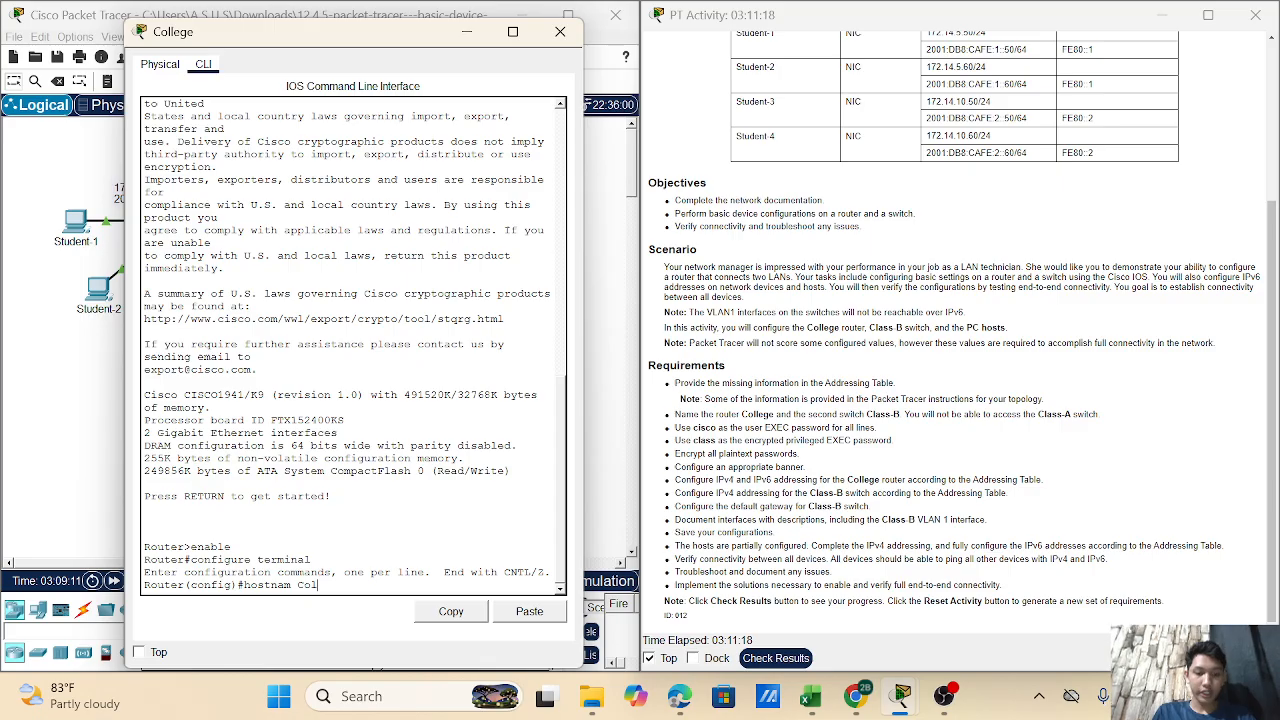
type("ege")
key("BackSpace")
key("BackSpace")
key("BackSpace")
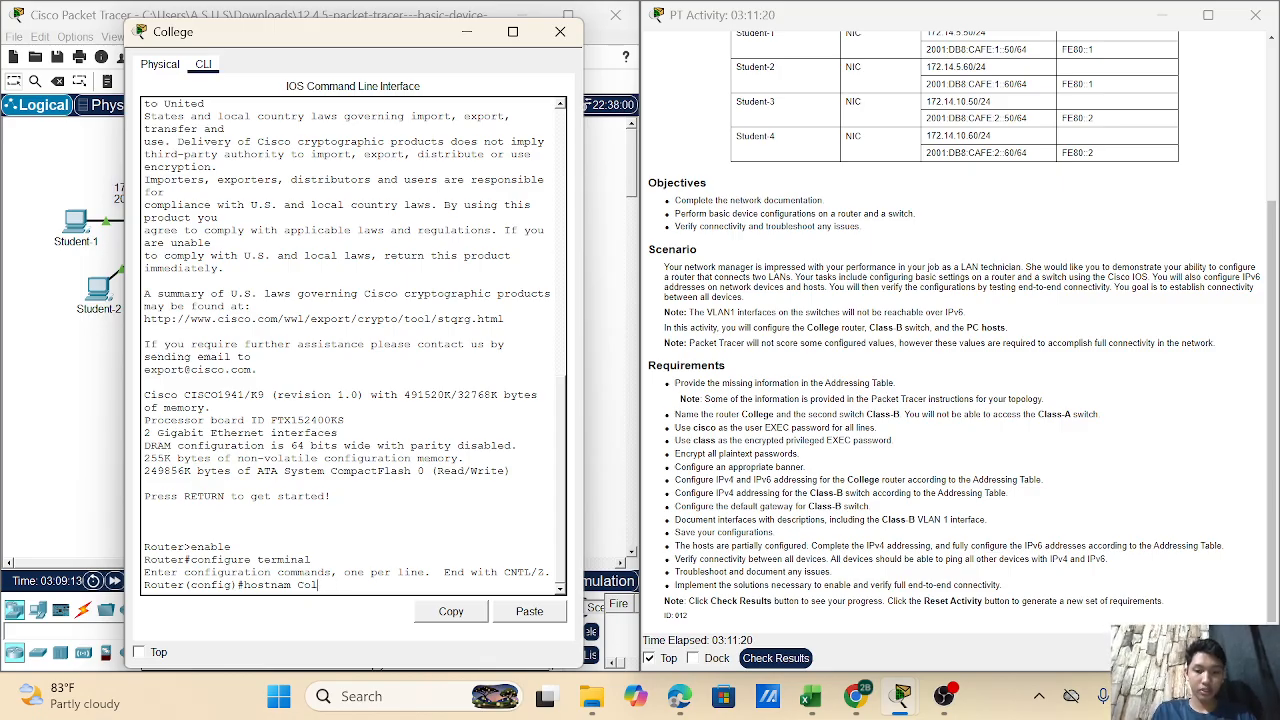
type("lege")
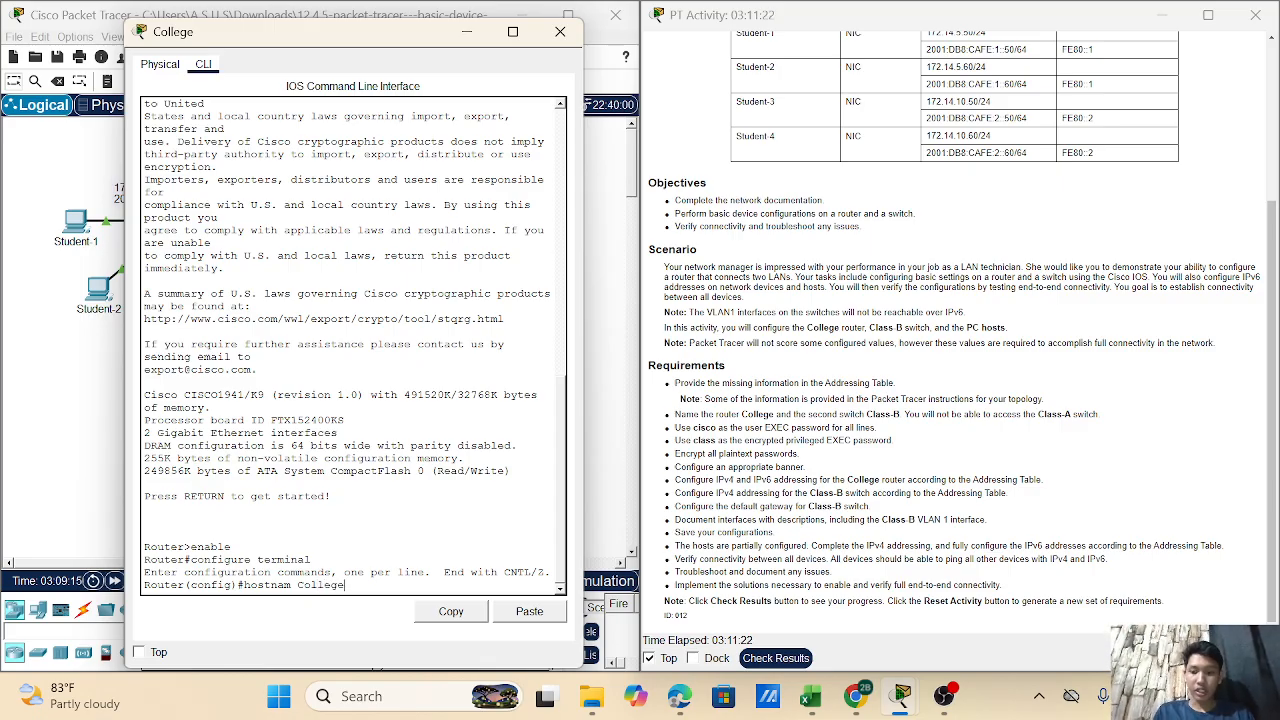
key("Return")
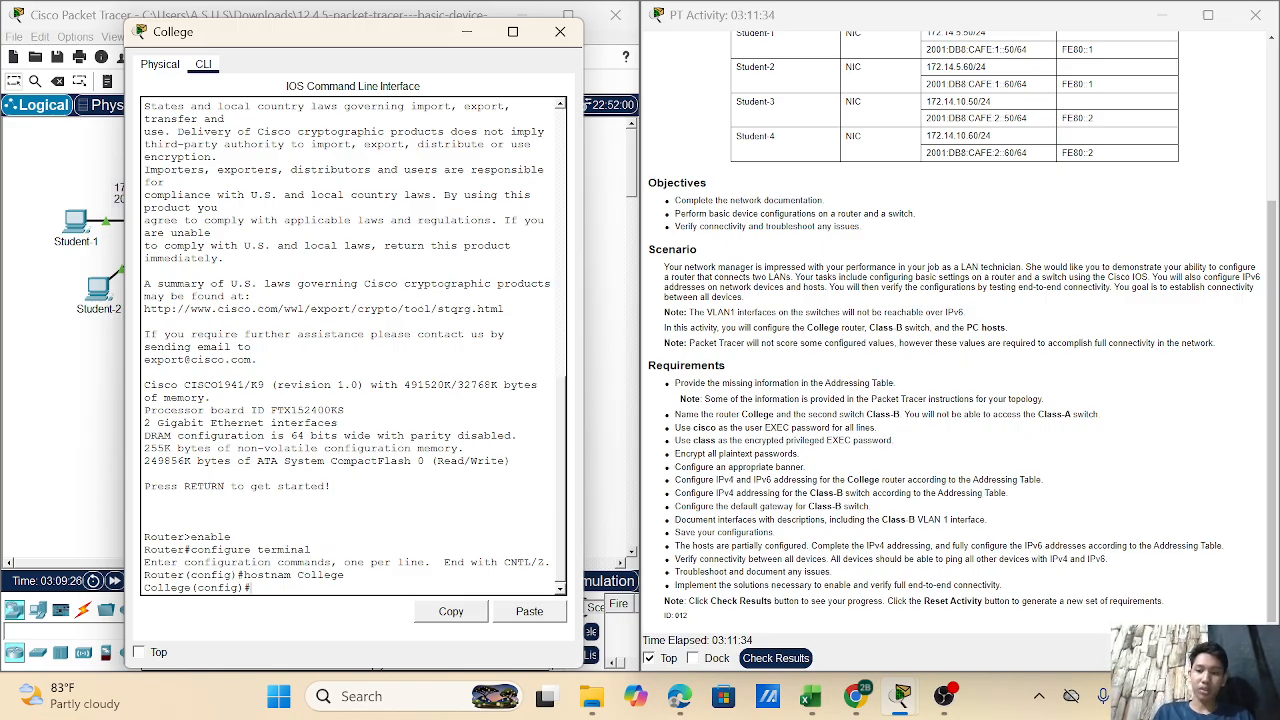
type("ena")
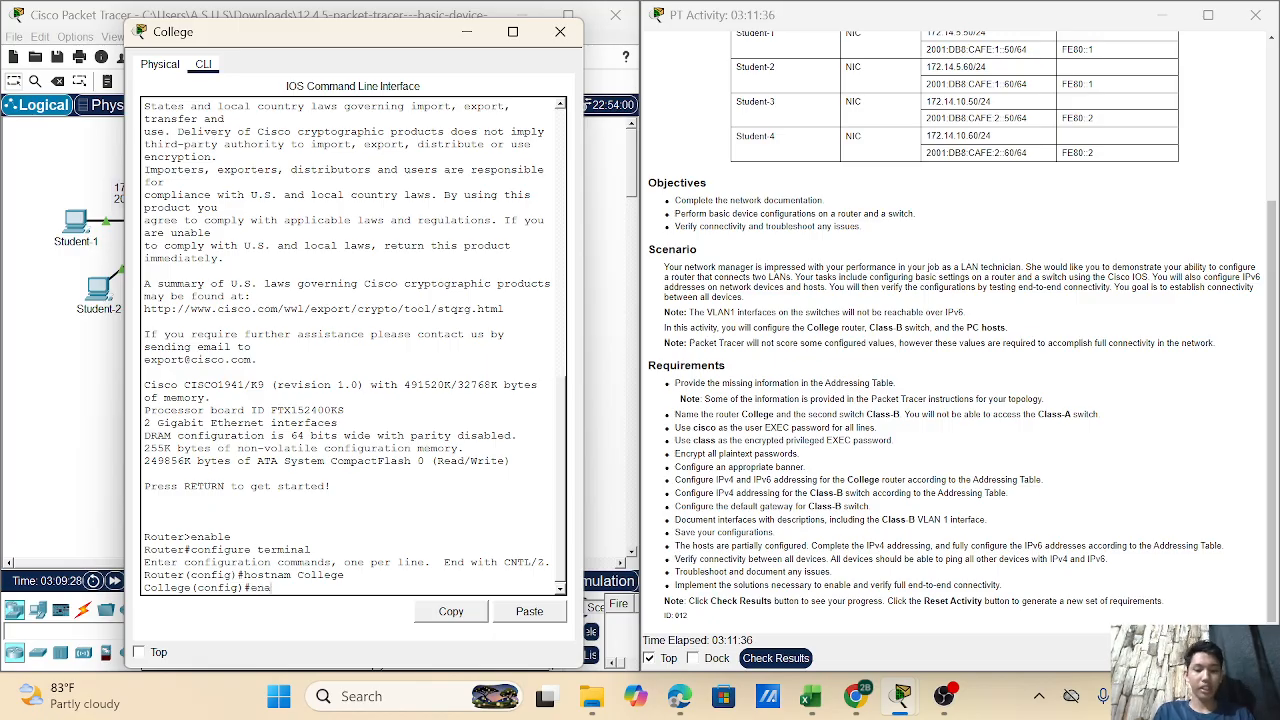
type("ble")
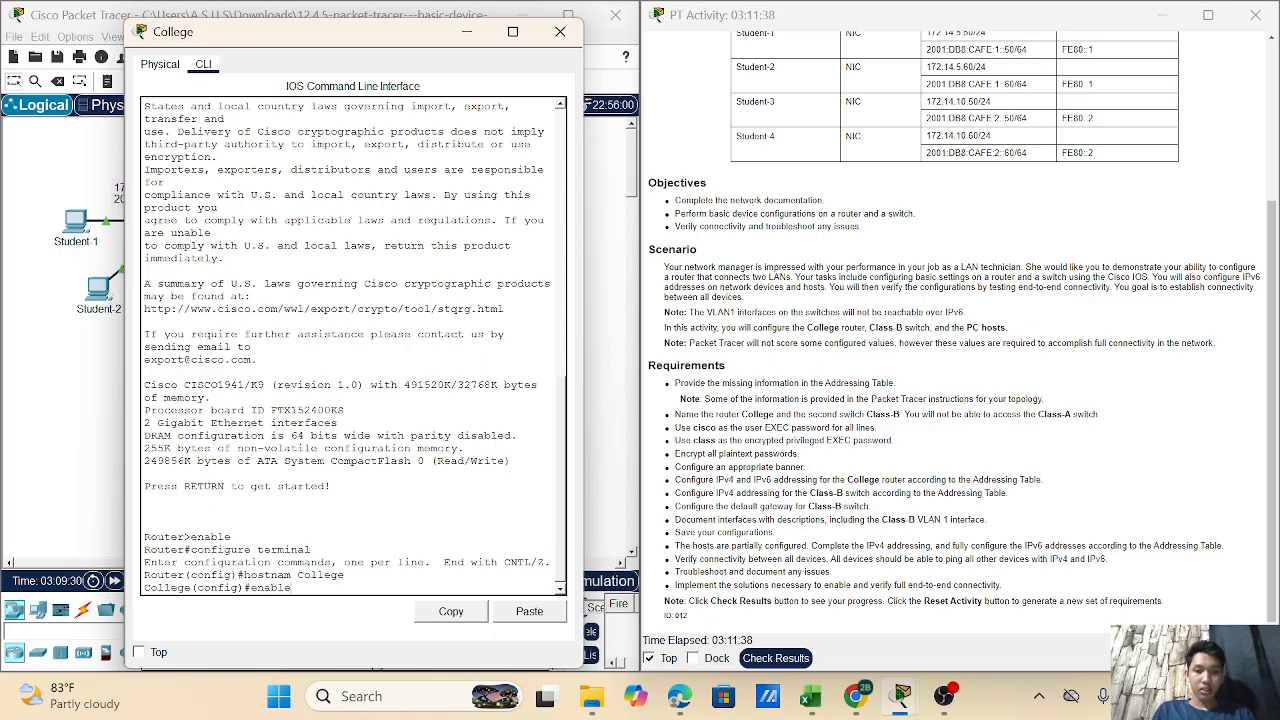
type(" se")
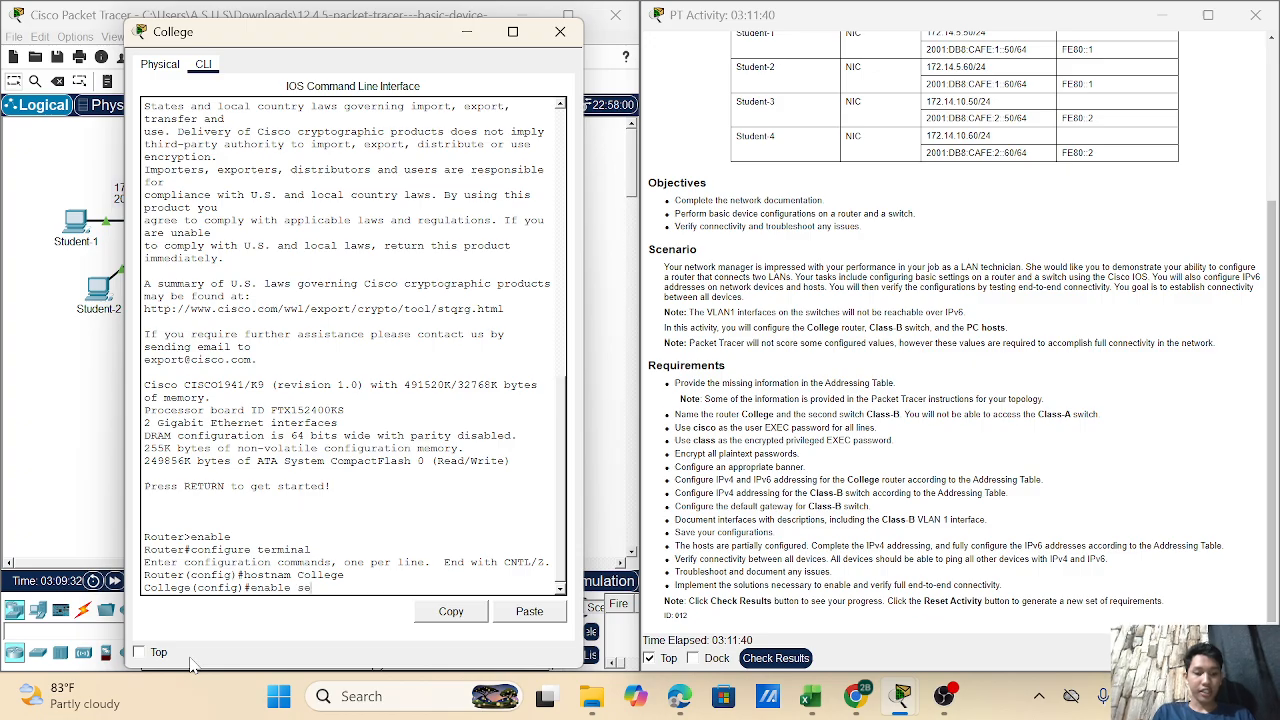
type("cret")
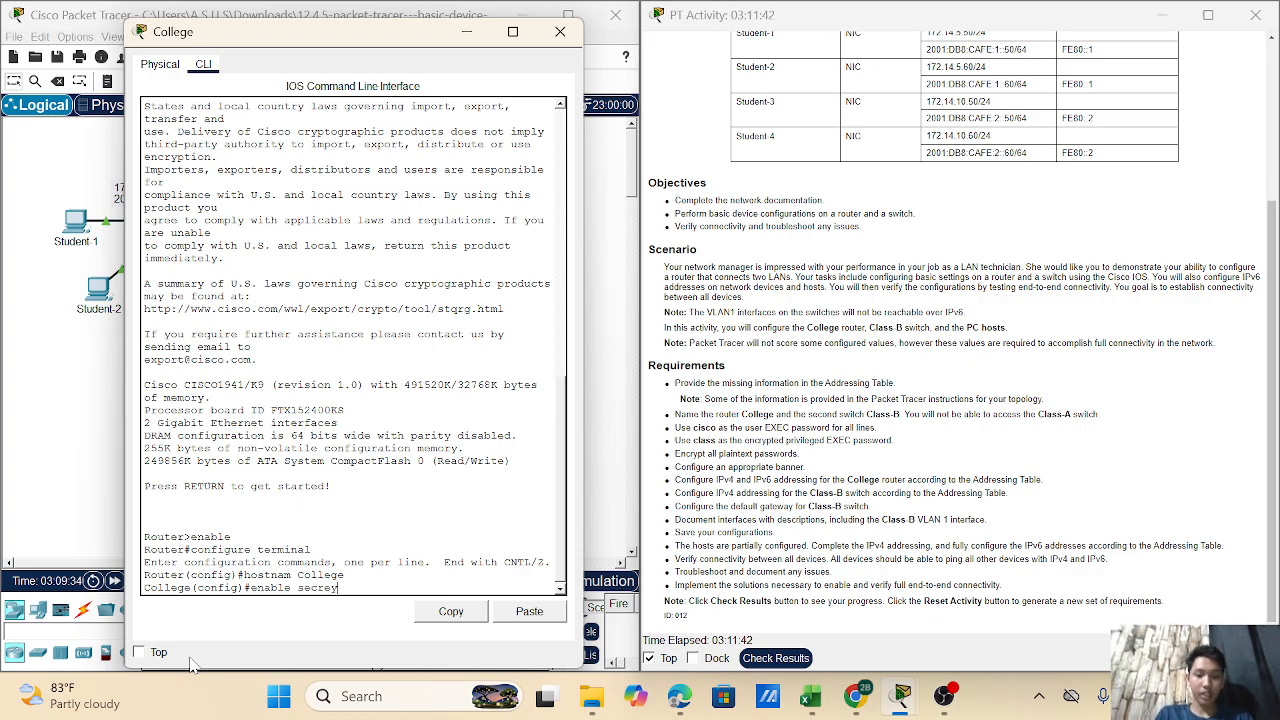
type(" class")
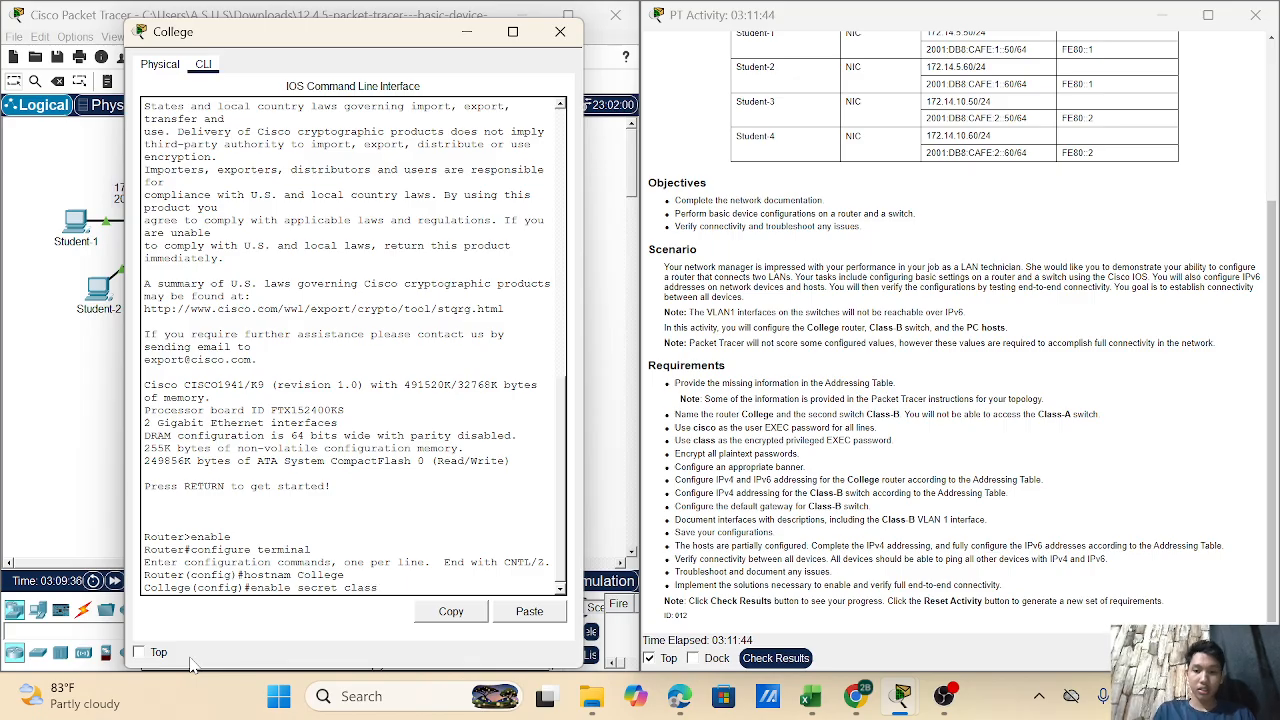
key("Return")
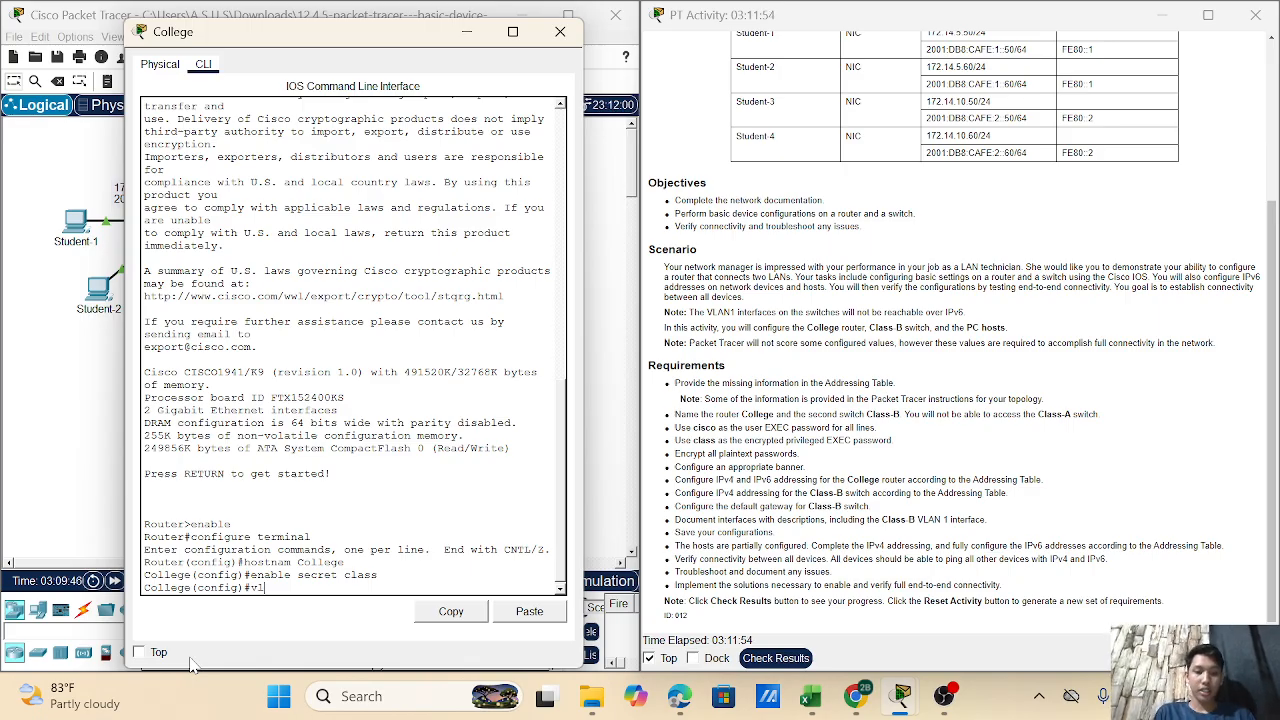
- Give line console 0 a user password with login required, then exit to global configuration
type("line ")
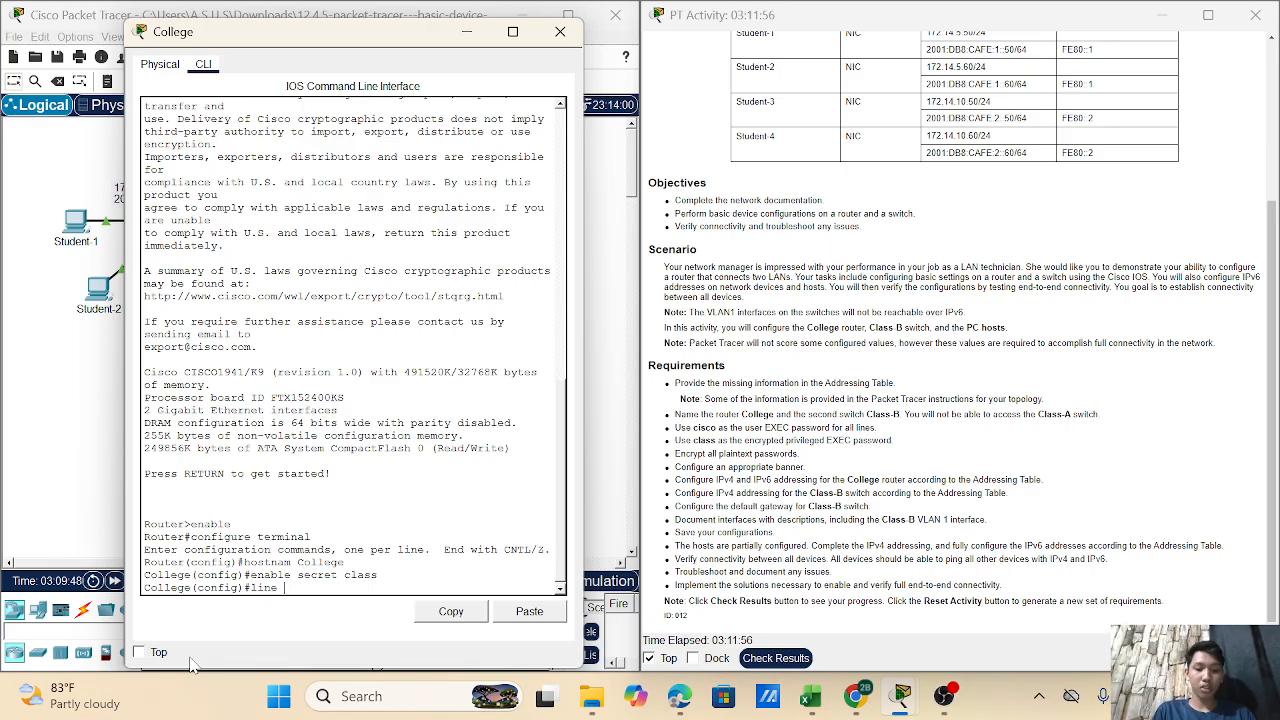
type("console ")
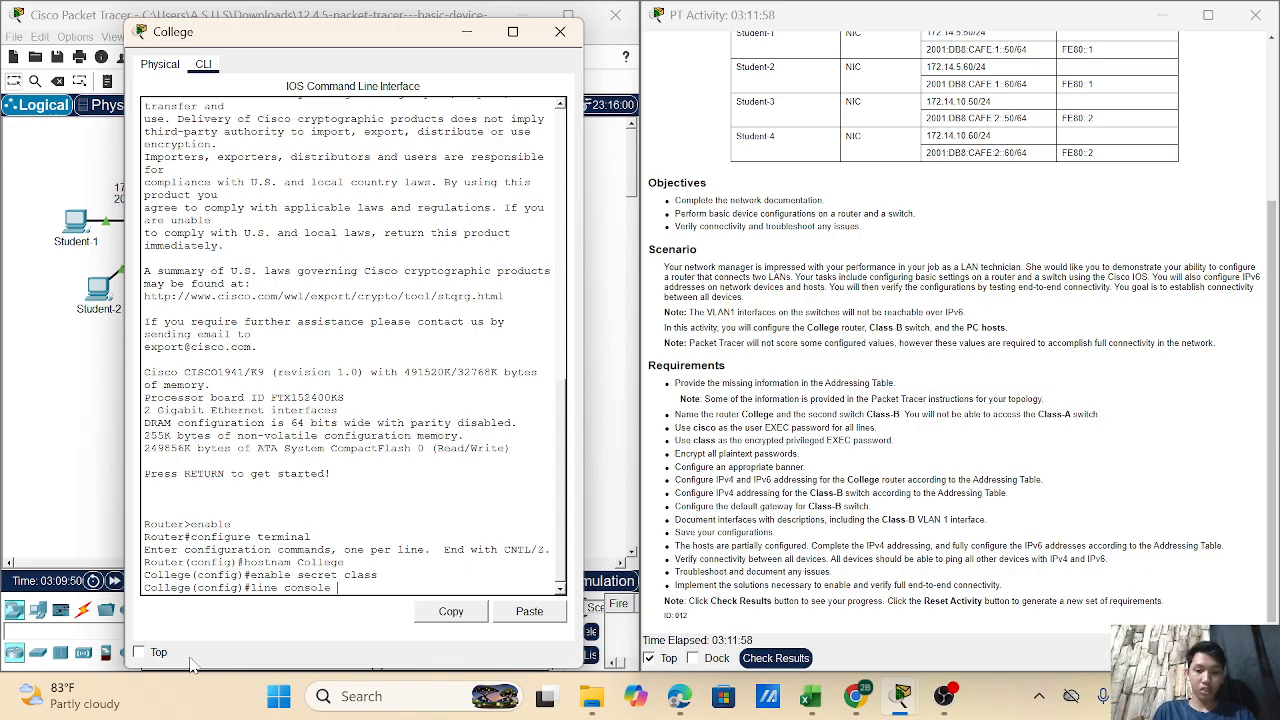
type("0")
key("Return")
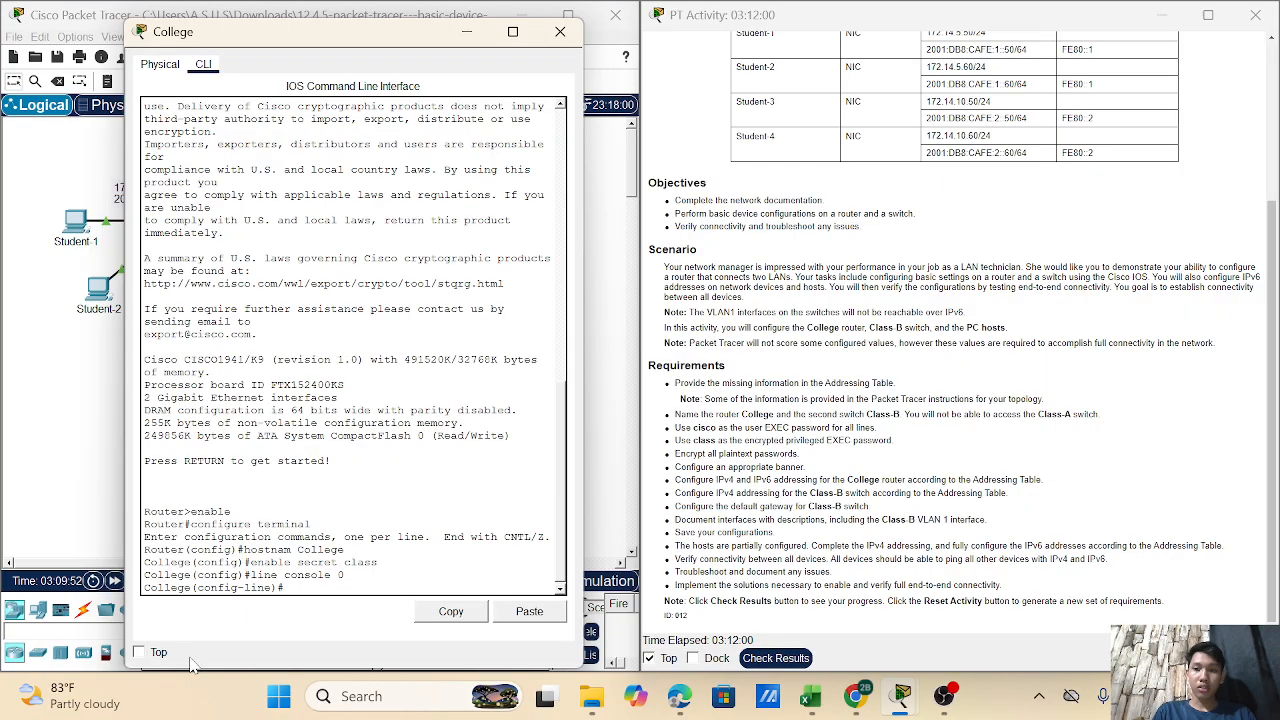
type("passw")
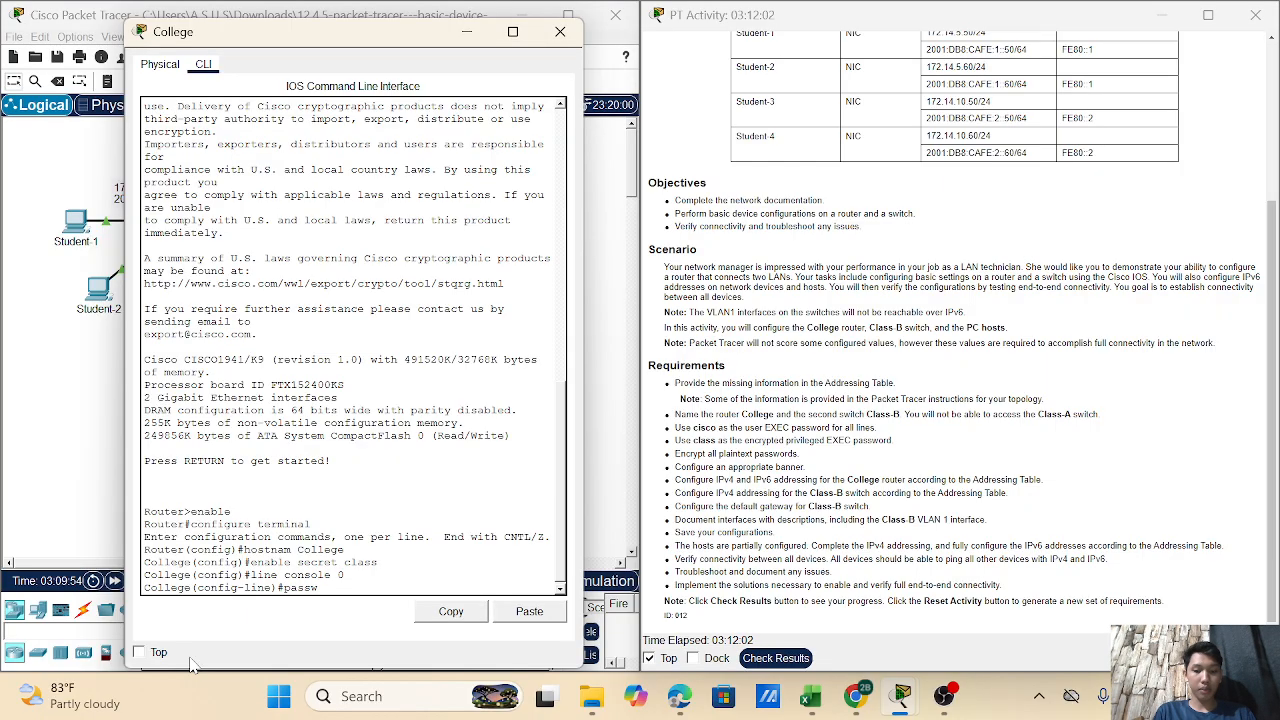
type("ord cic")
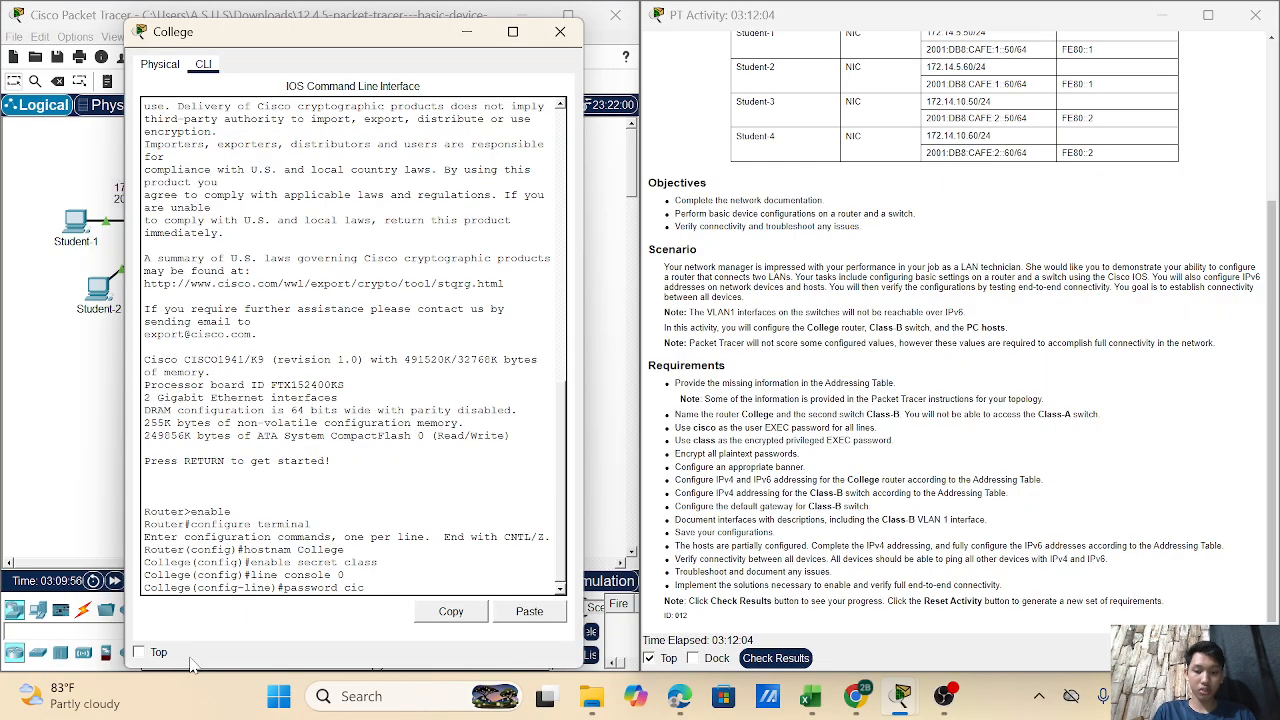
key("BackSpace")
type("sco")
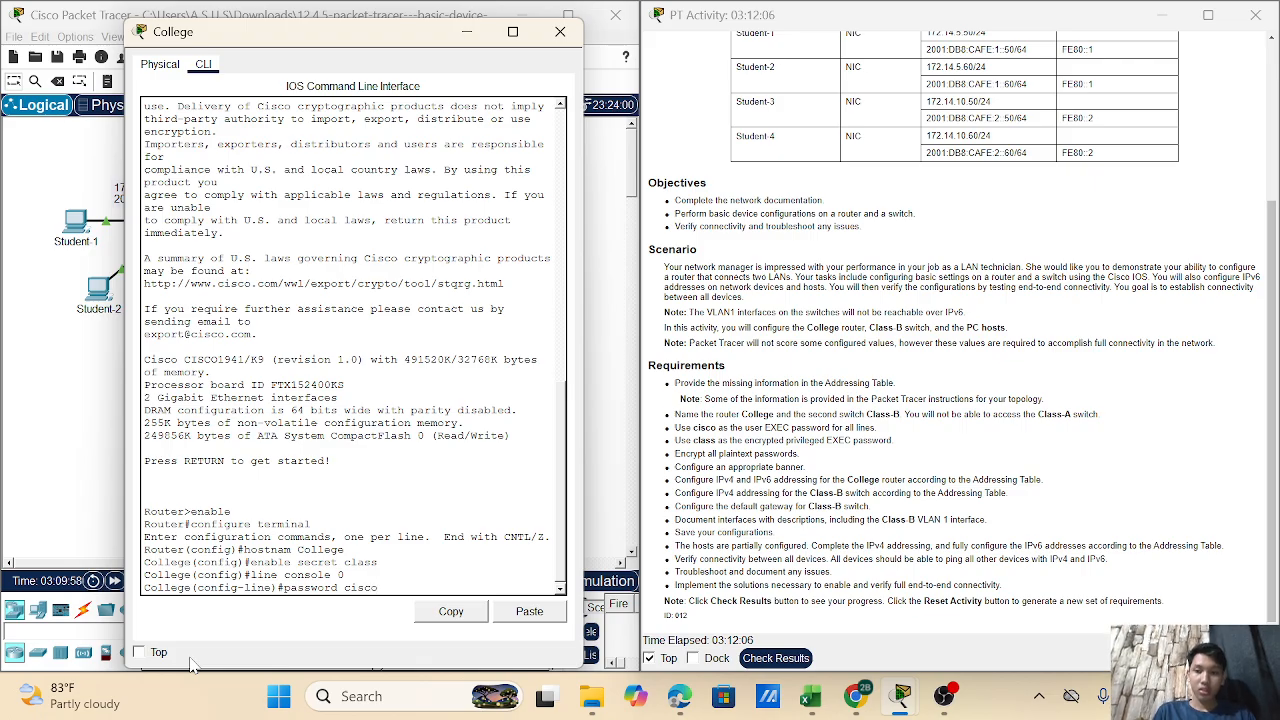
key("Return")
type("login")
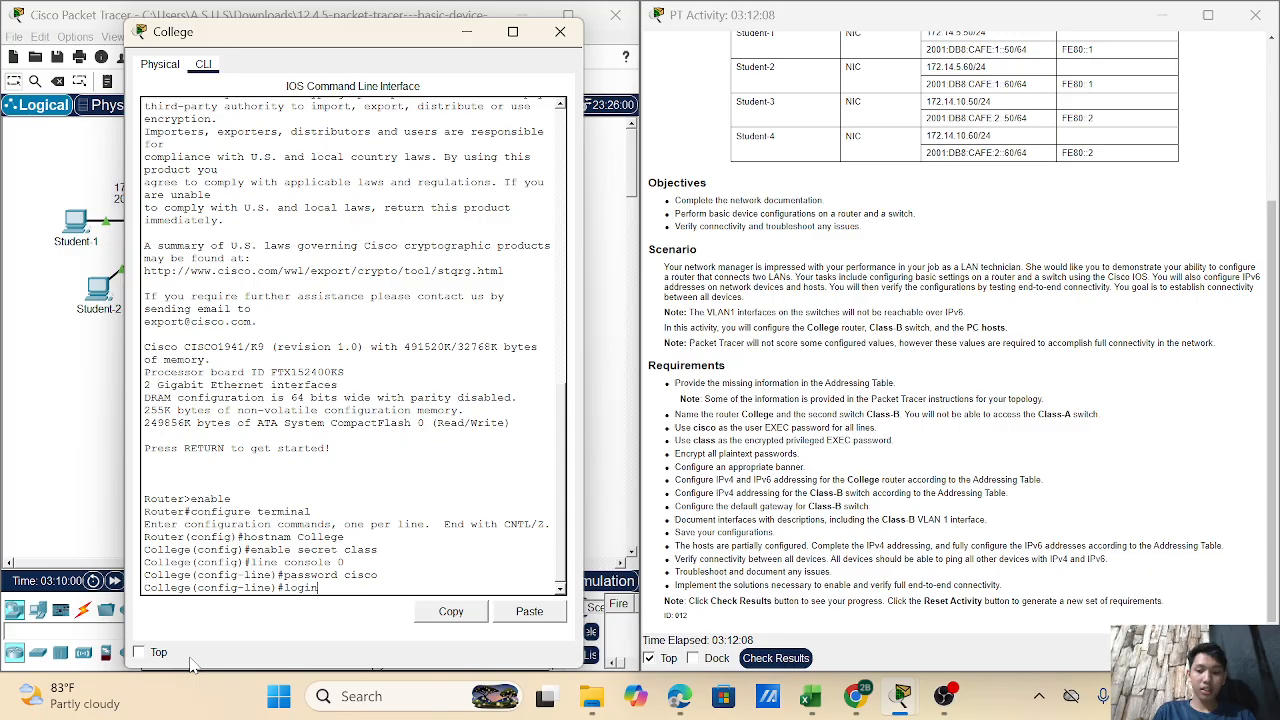
key("Return")
type("exit")
key("Return")
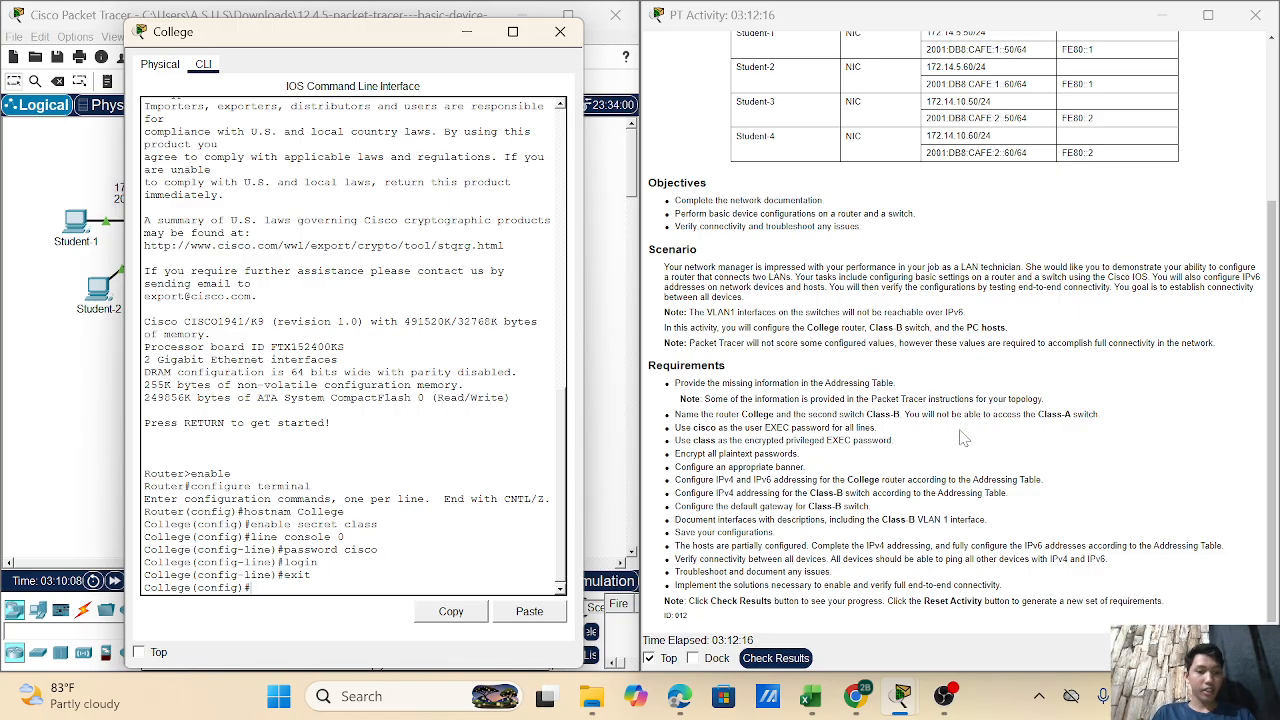
key("Return")
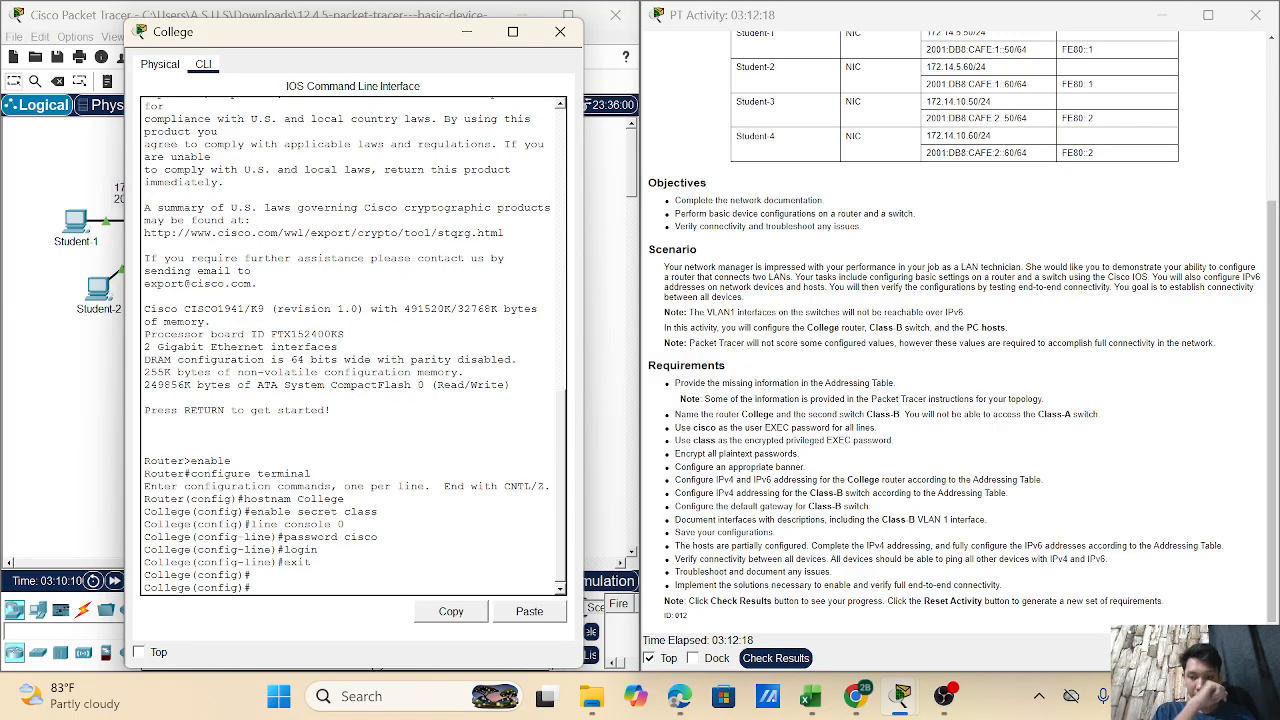
- Give line vty 0 4 a password with login required, then exit the line configuration
type("lin")
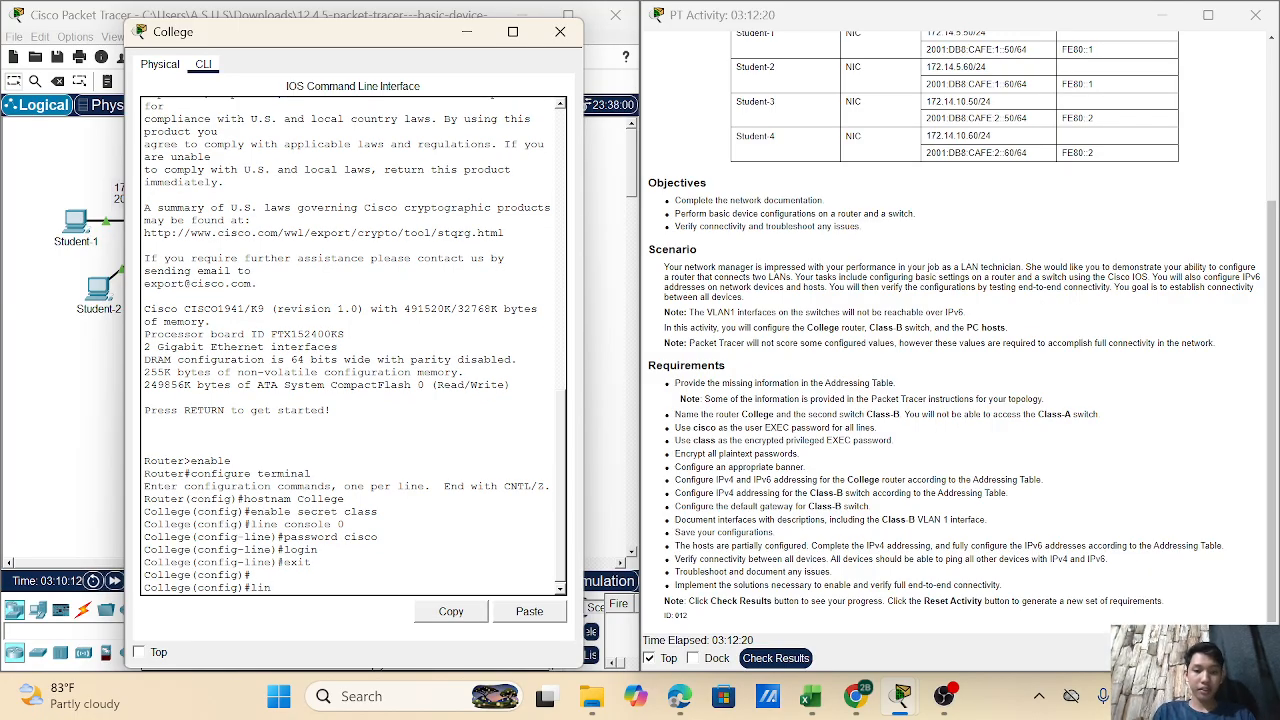
type("e vty")
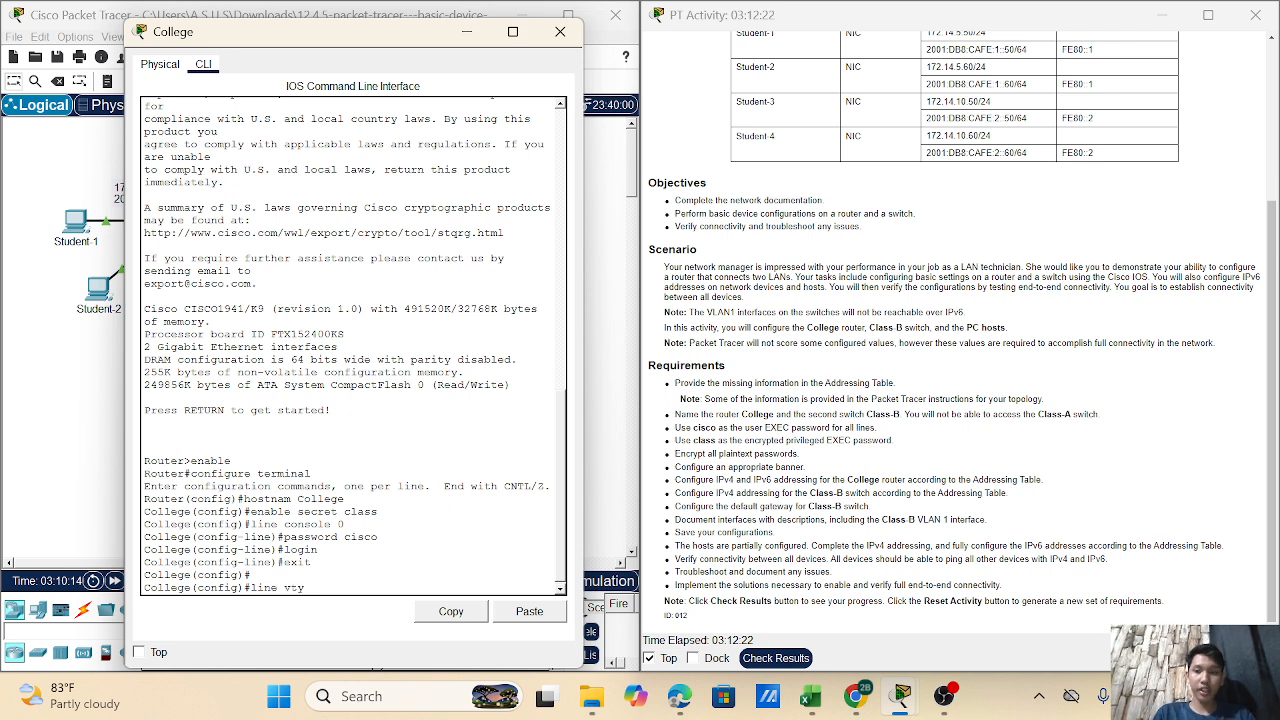
type(" 0 4")
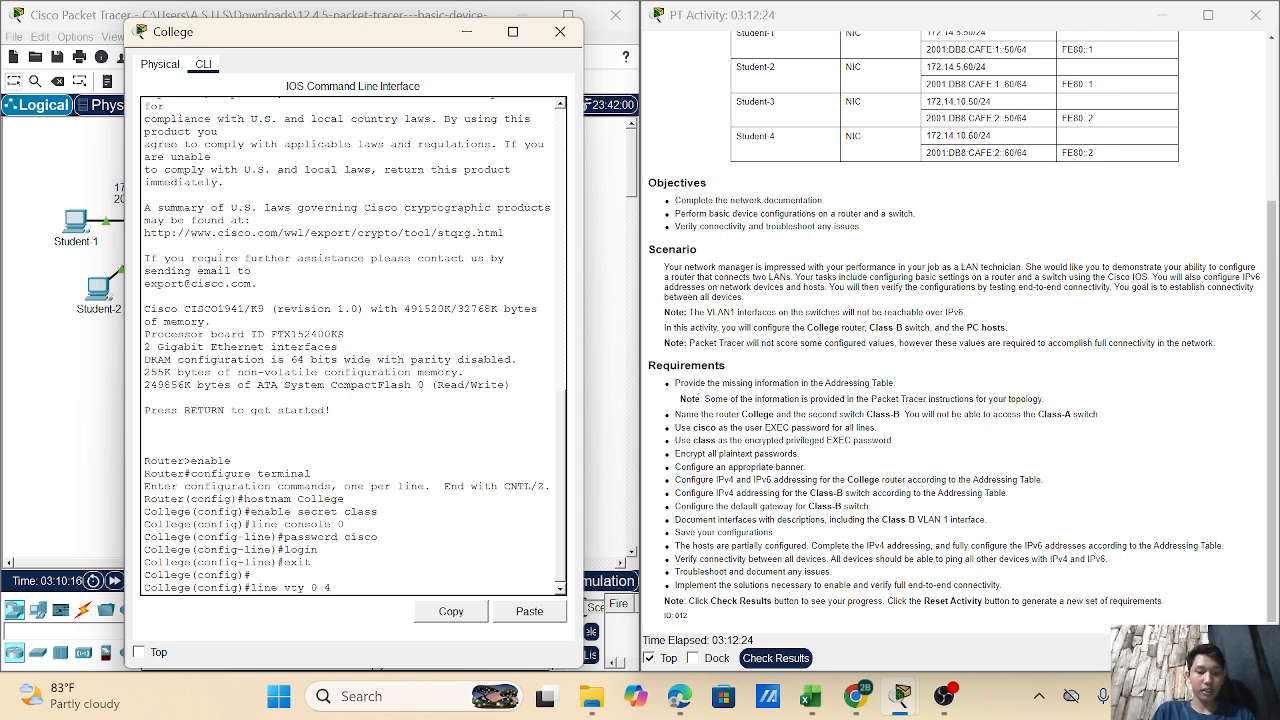
key("Return")
type("password")
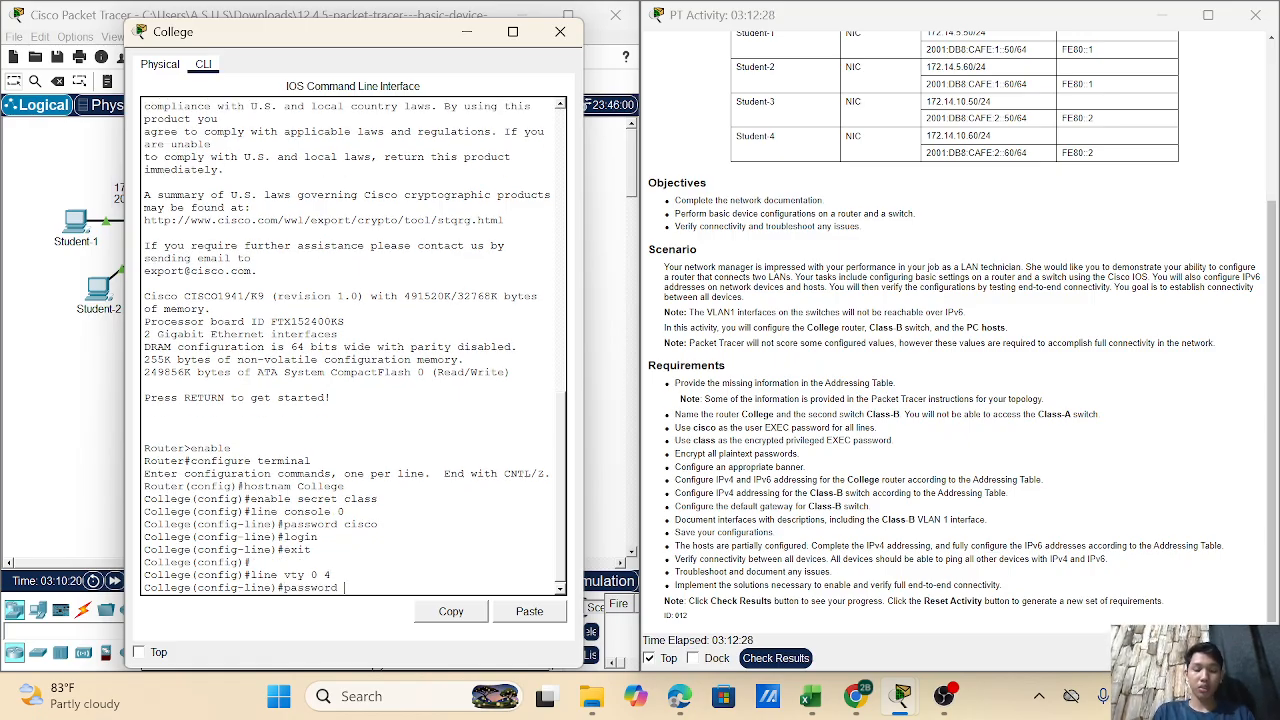
type(" c")
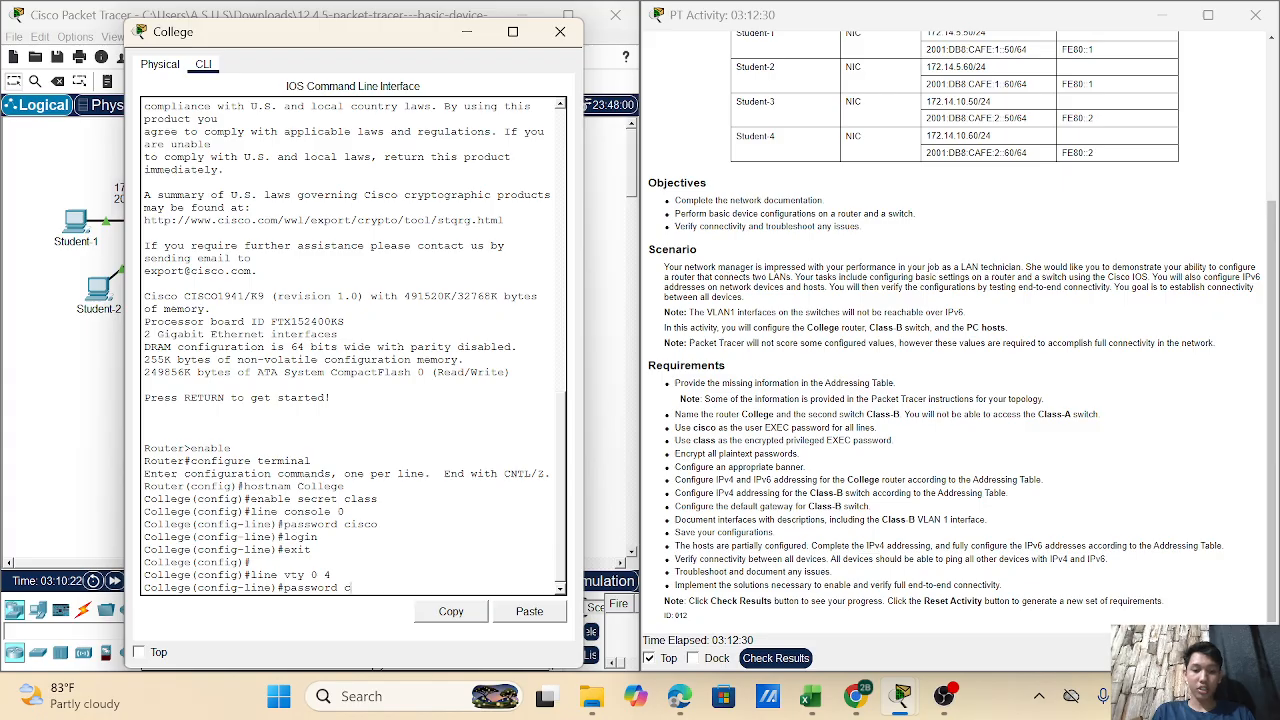
type("isc")
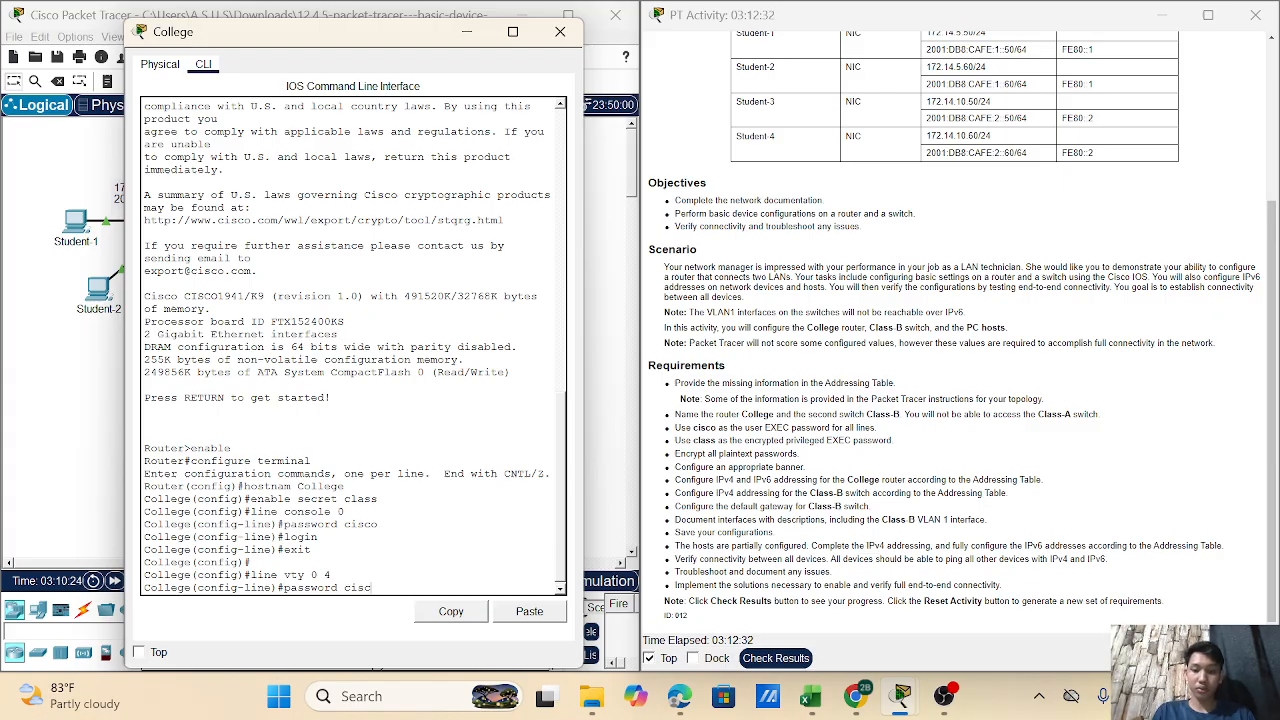
type("o")
key("Return")
type("login")
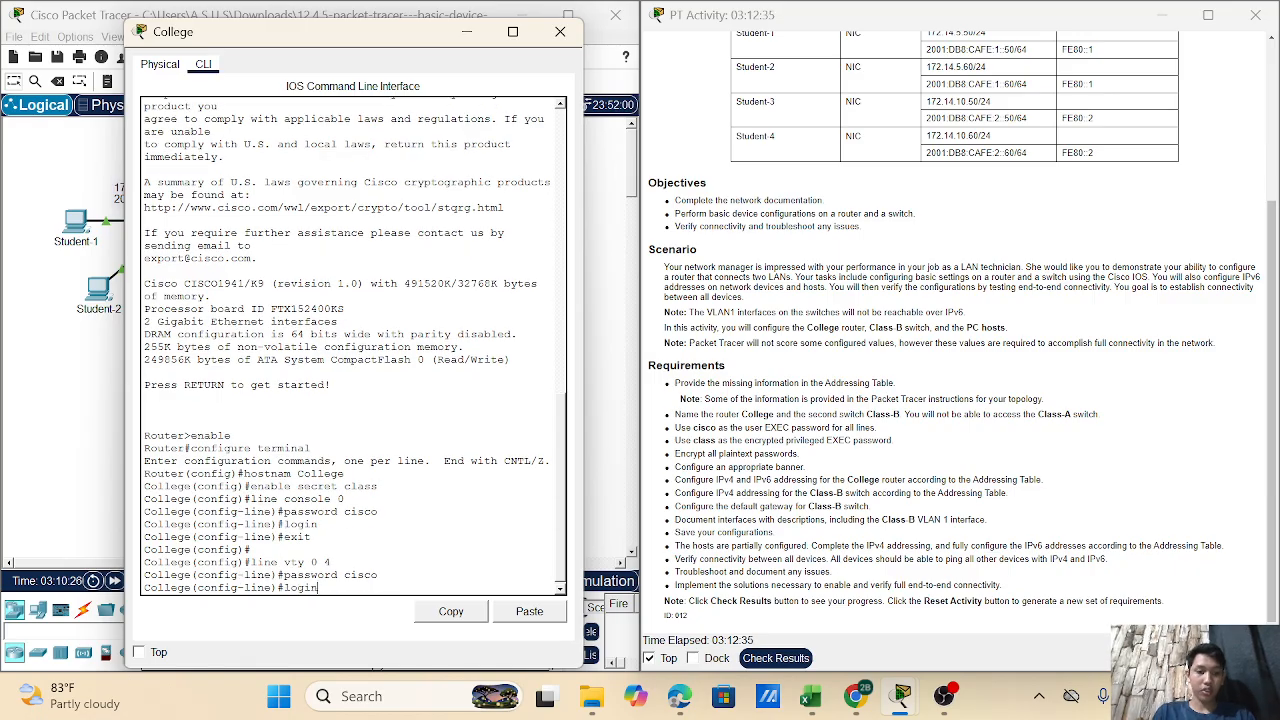
key("Return")
type("exit")
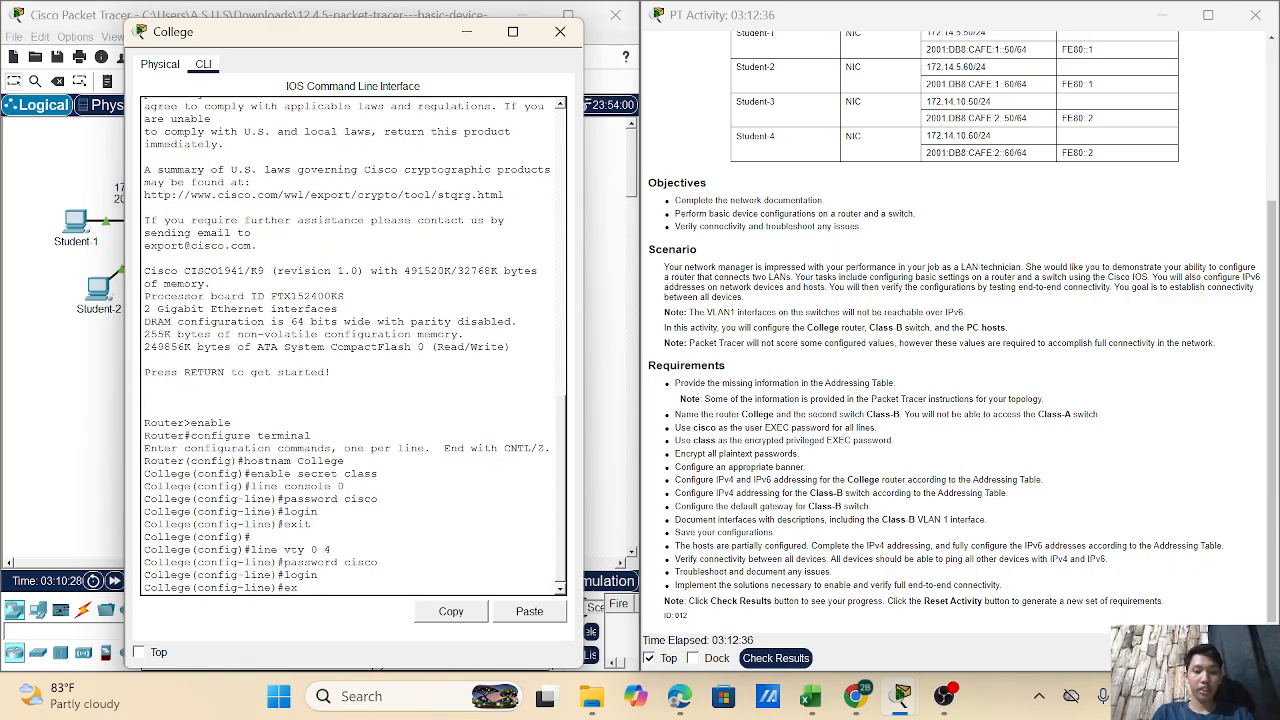
key("Return")
key("Return")
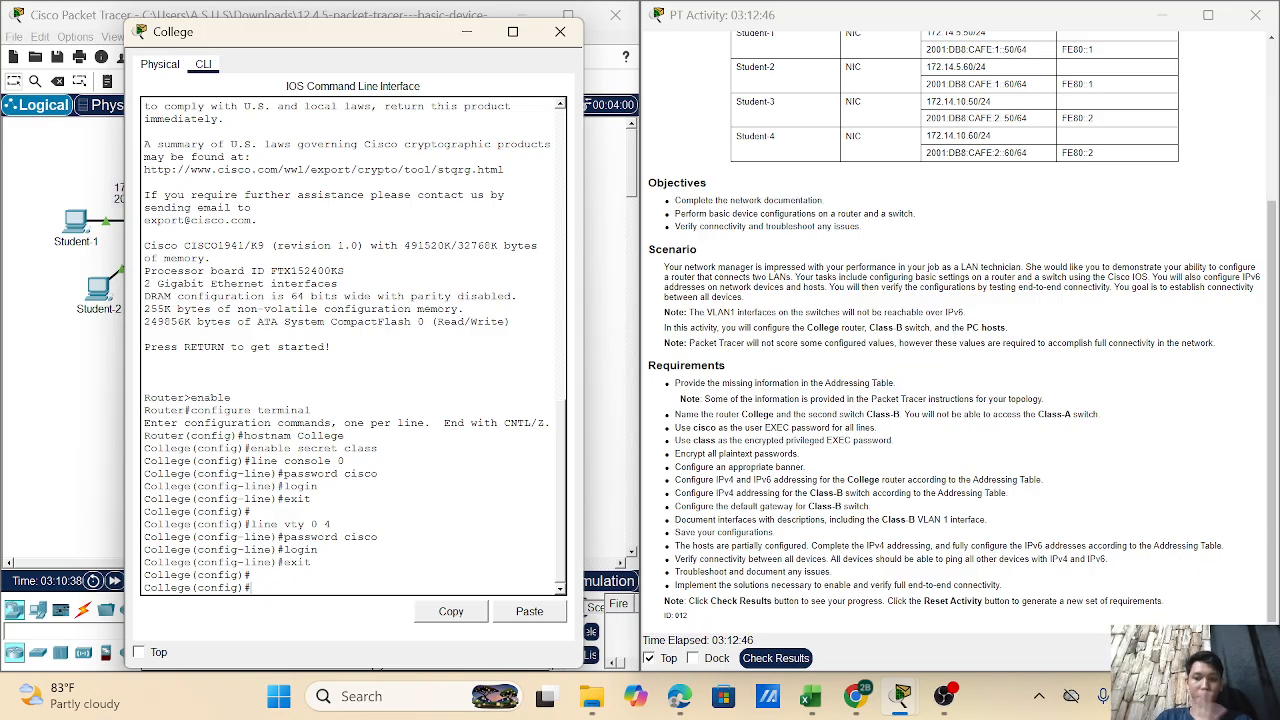
type("service")
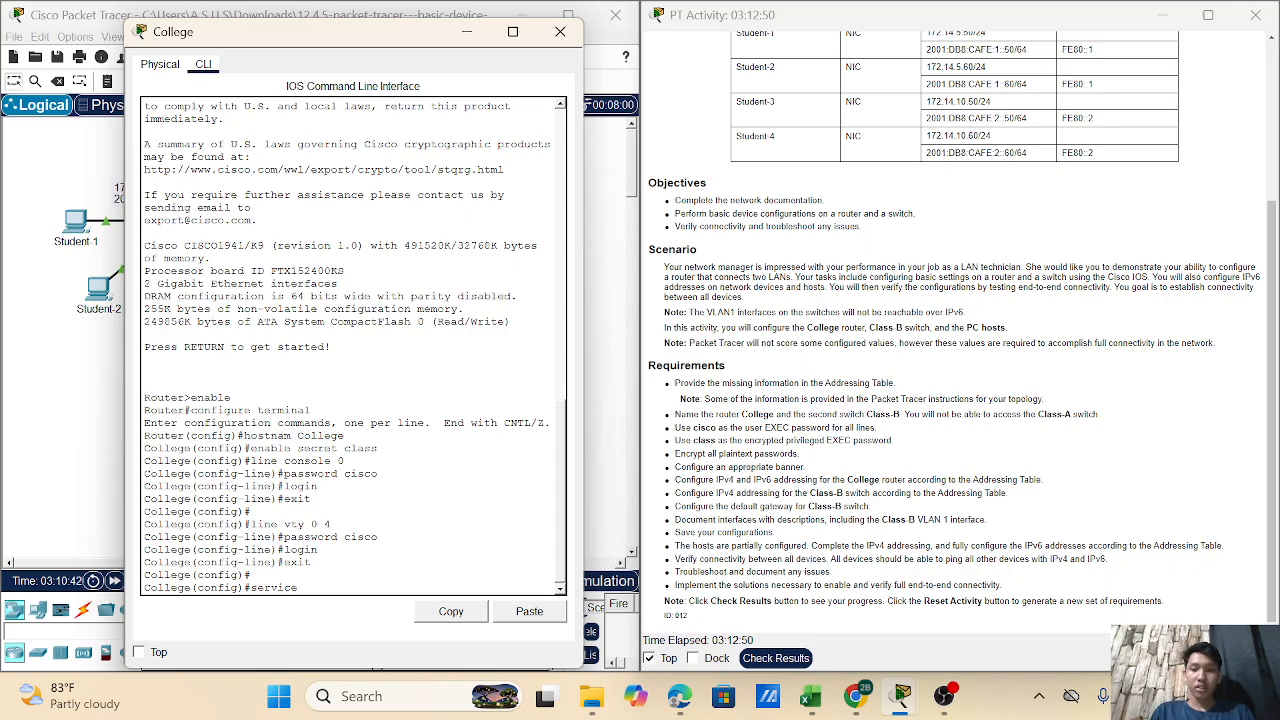
type(" pas")
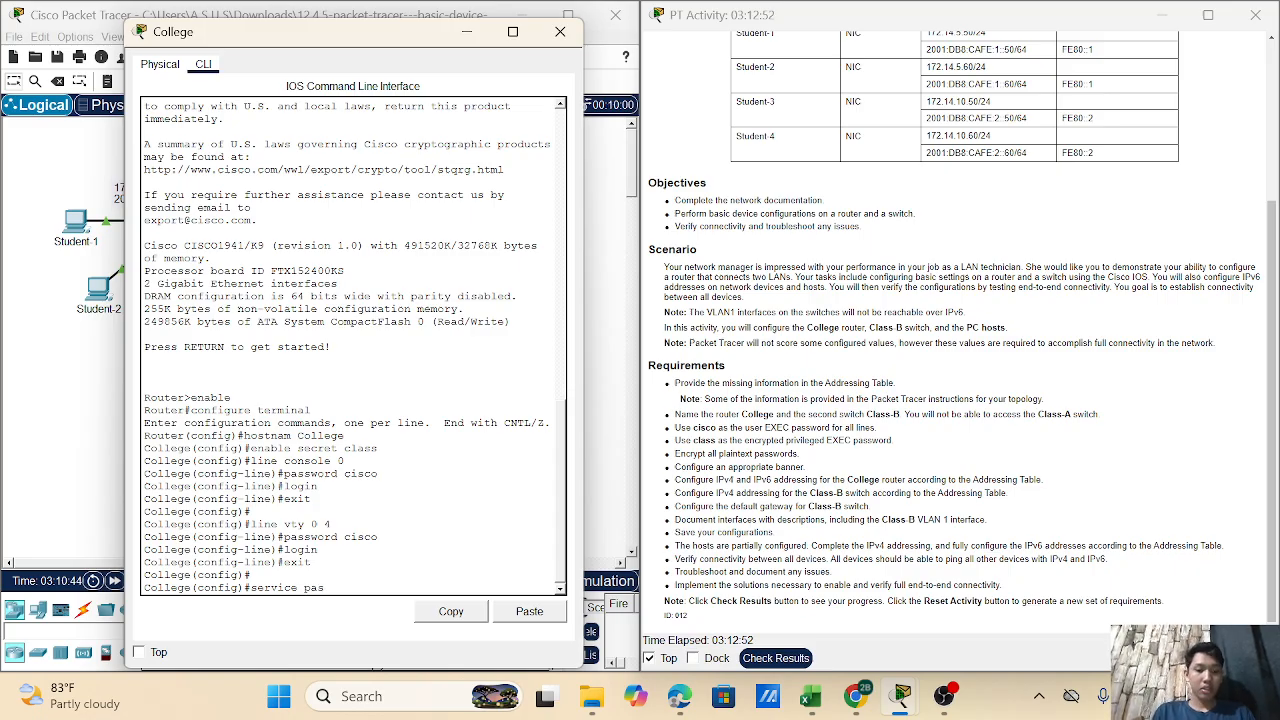
type("sword-")
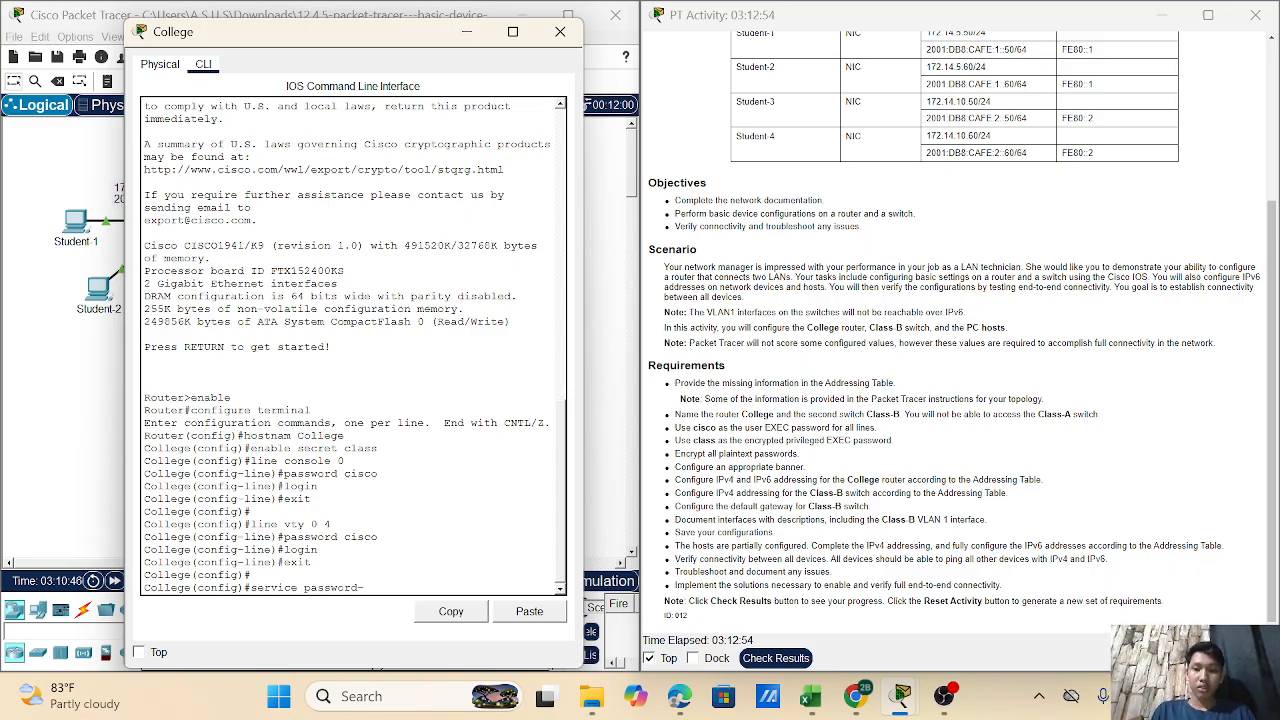
type("enc")
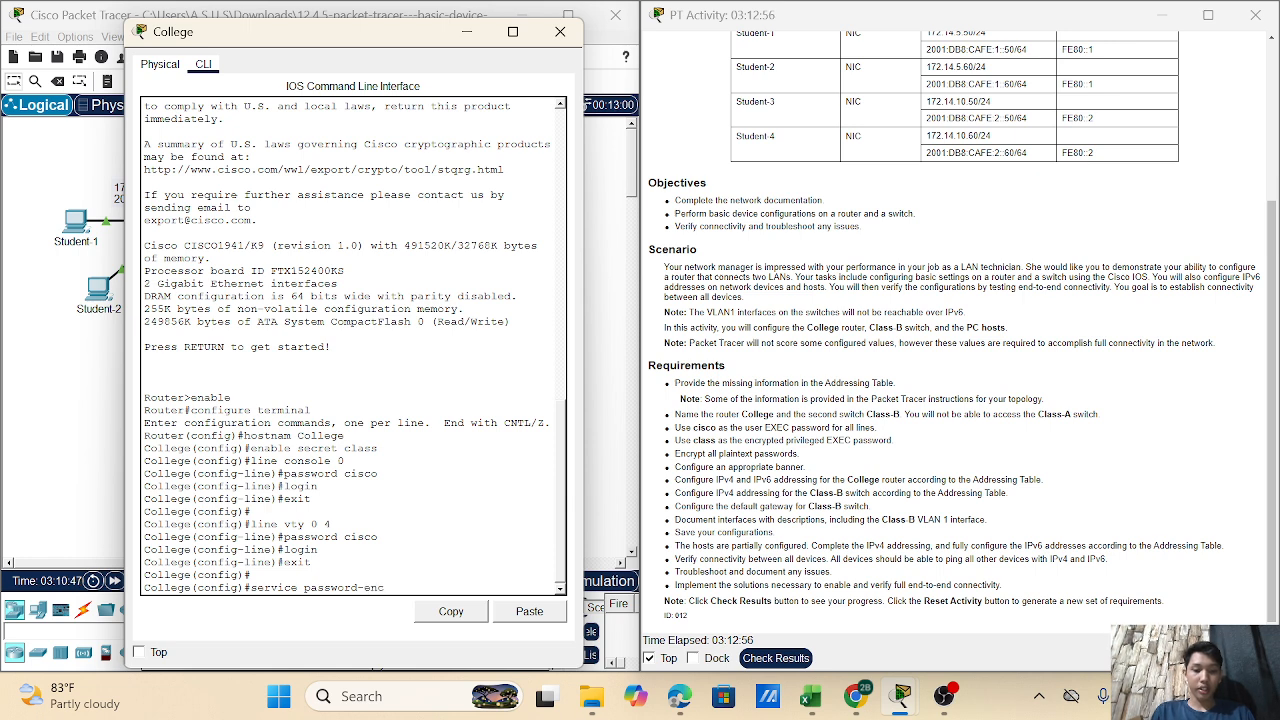
type("ryp")
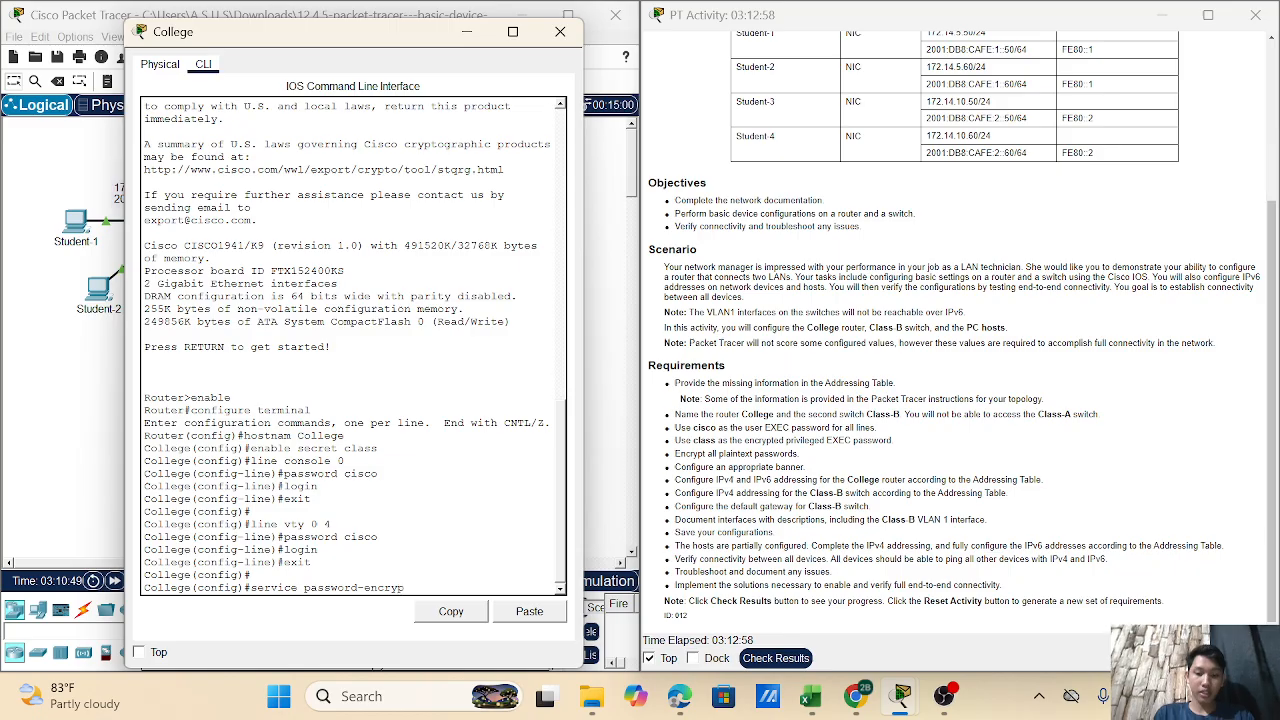
type("tion")
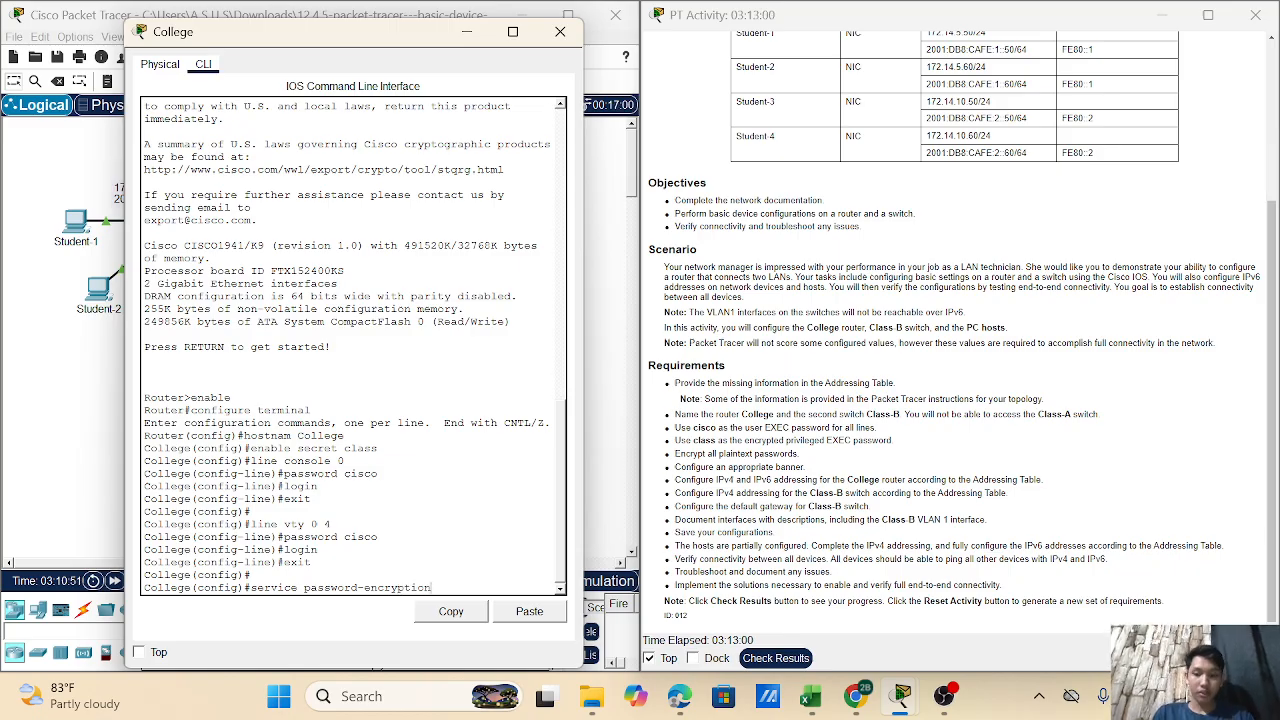
- Apply the service password-encryption command at the global configuration prompt
key("Return")
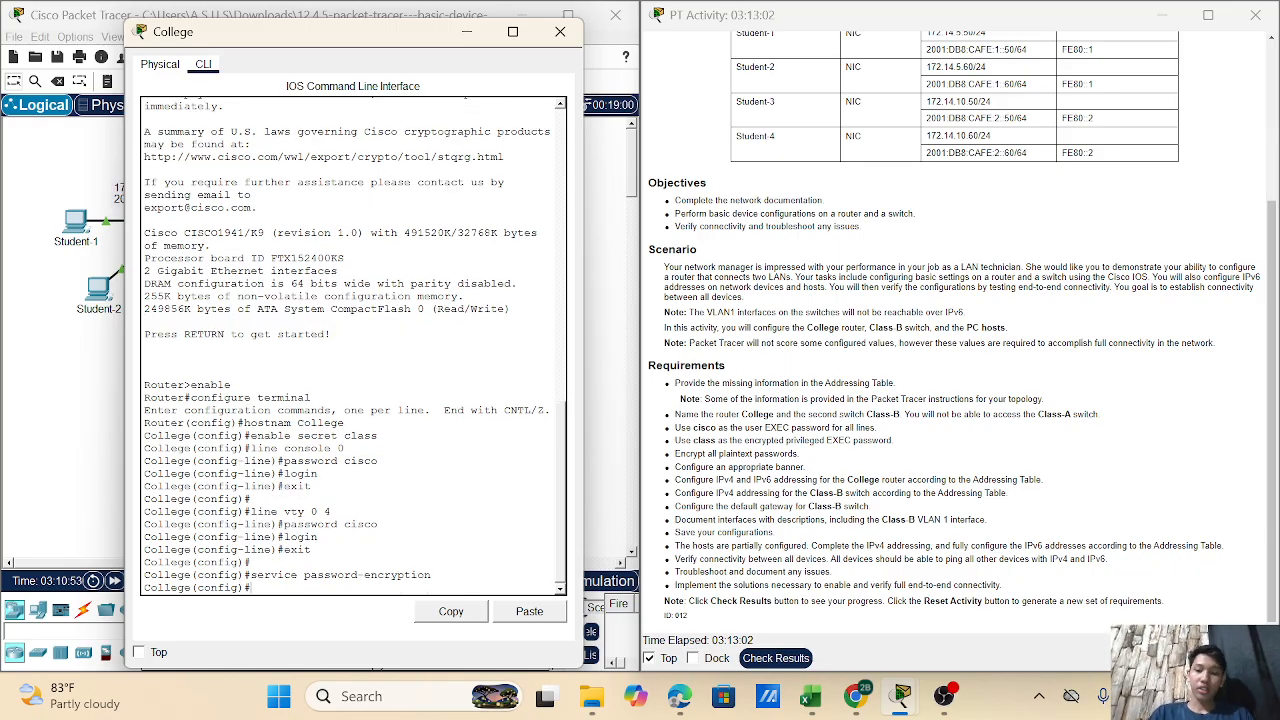
key("Return")
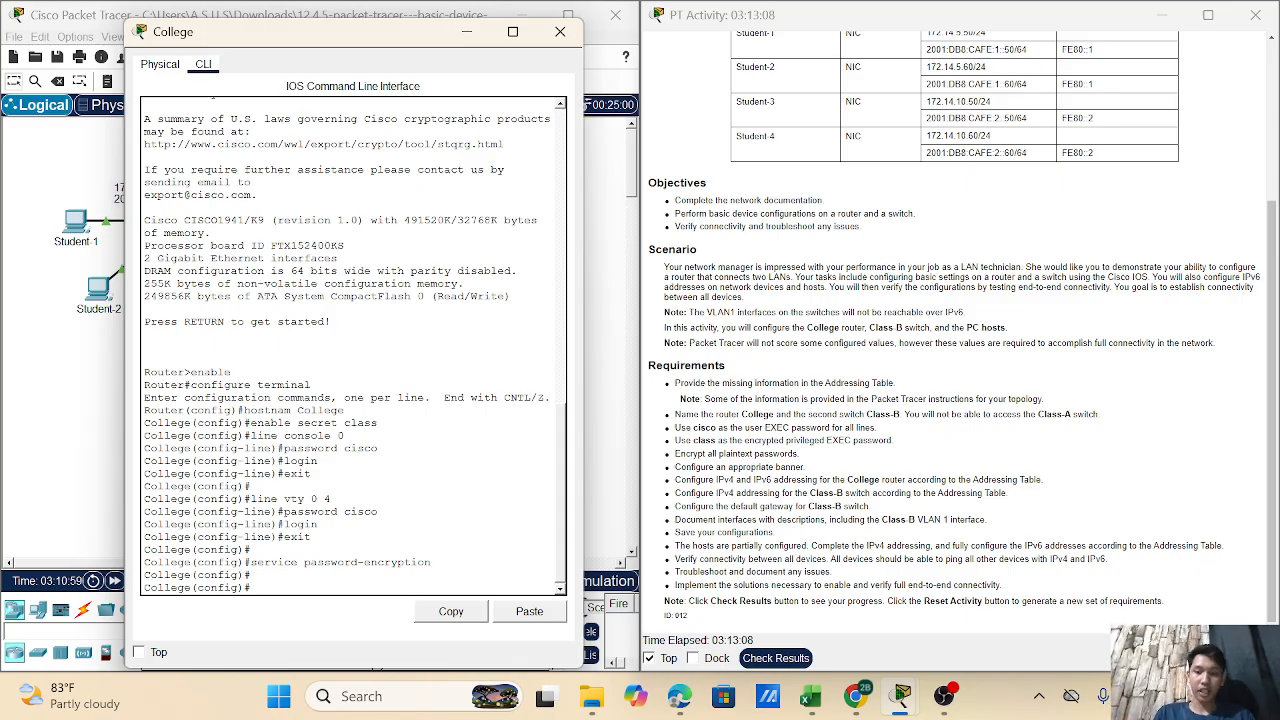
- Set banner motd to 'Unauthorized Acces prohibited' using # as the delimiter
type("ban")
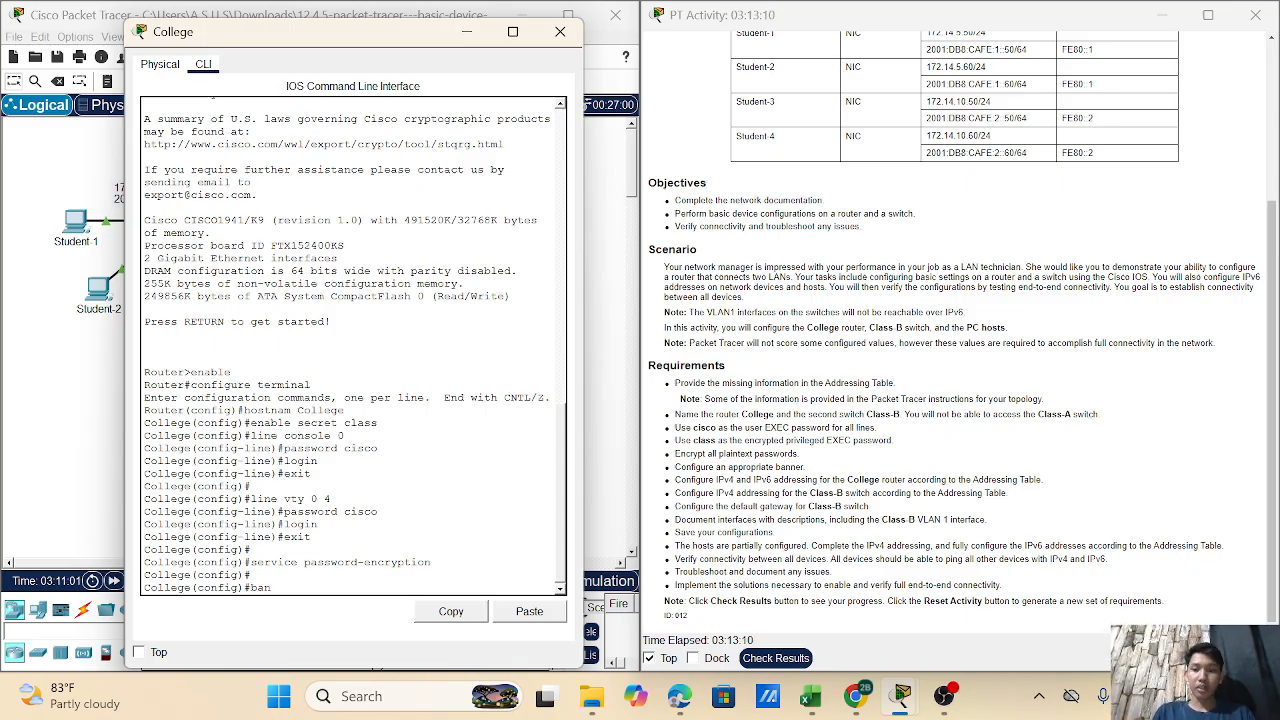
type("ner")
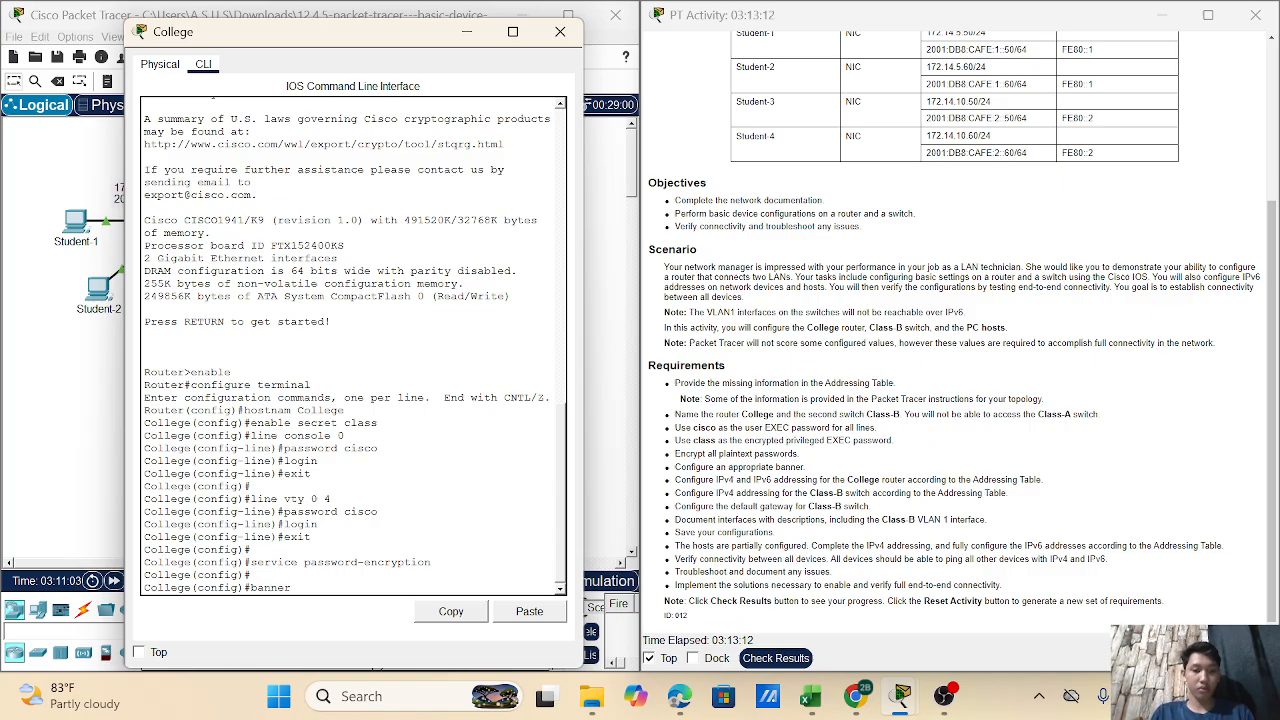
type(" motd")
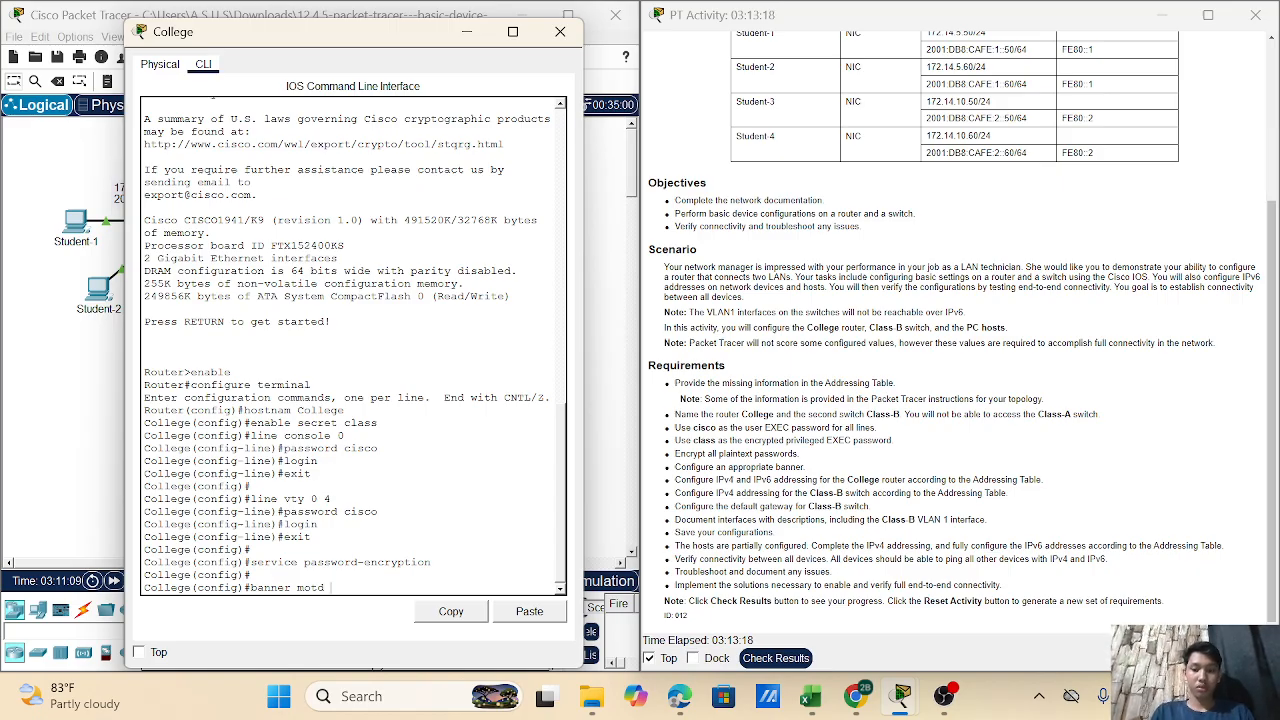
type(" #")
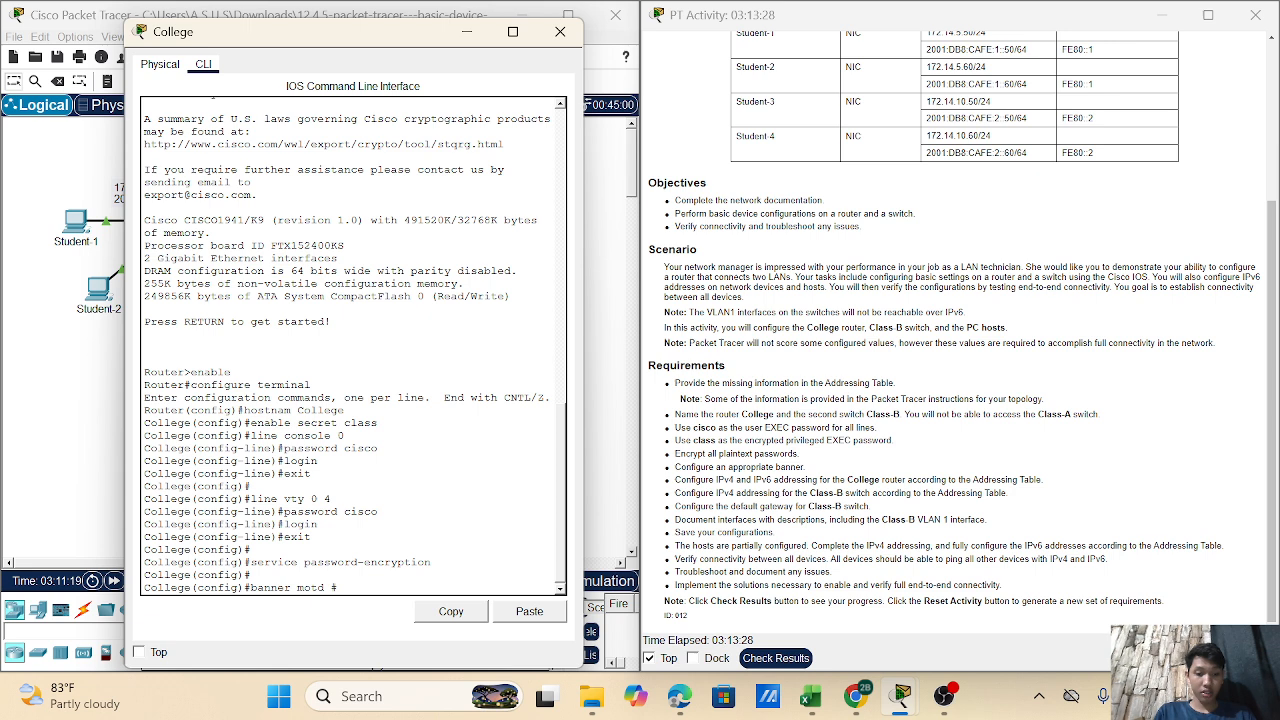
type("Unaut")
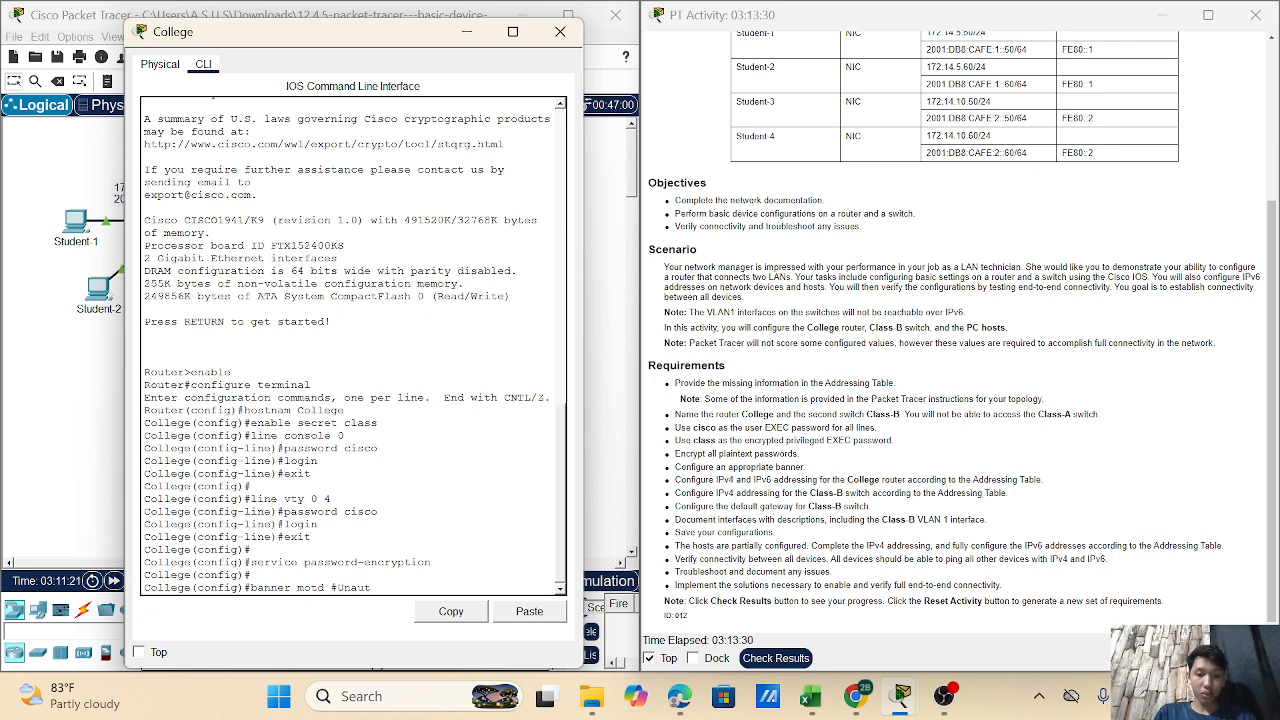
type("horized")
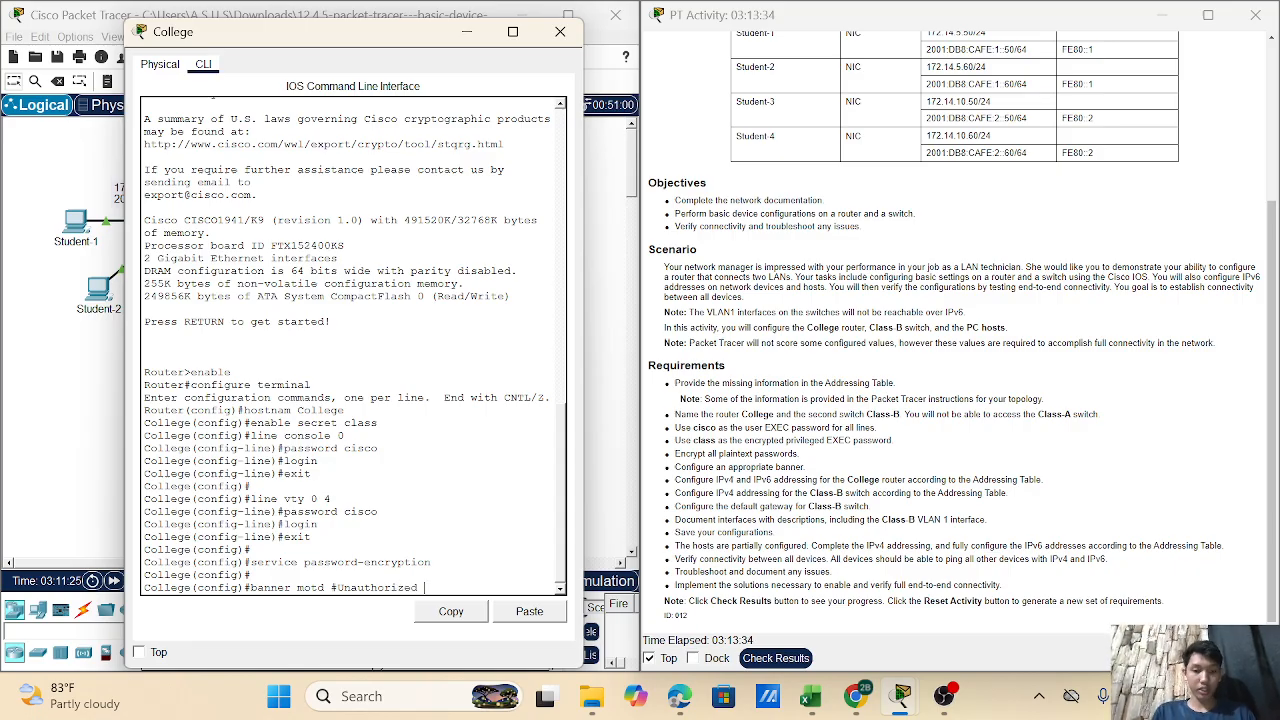
type(" Acces")
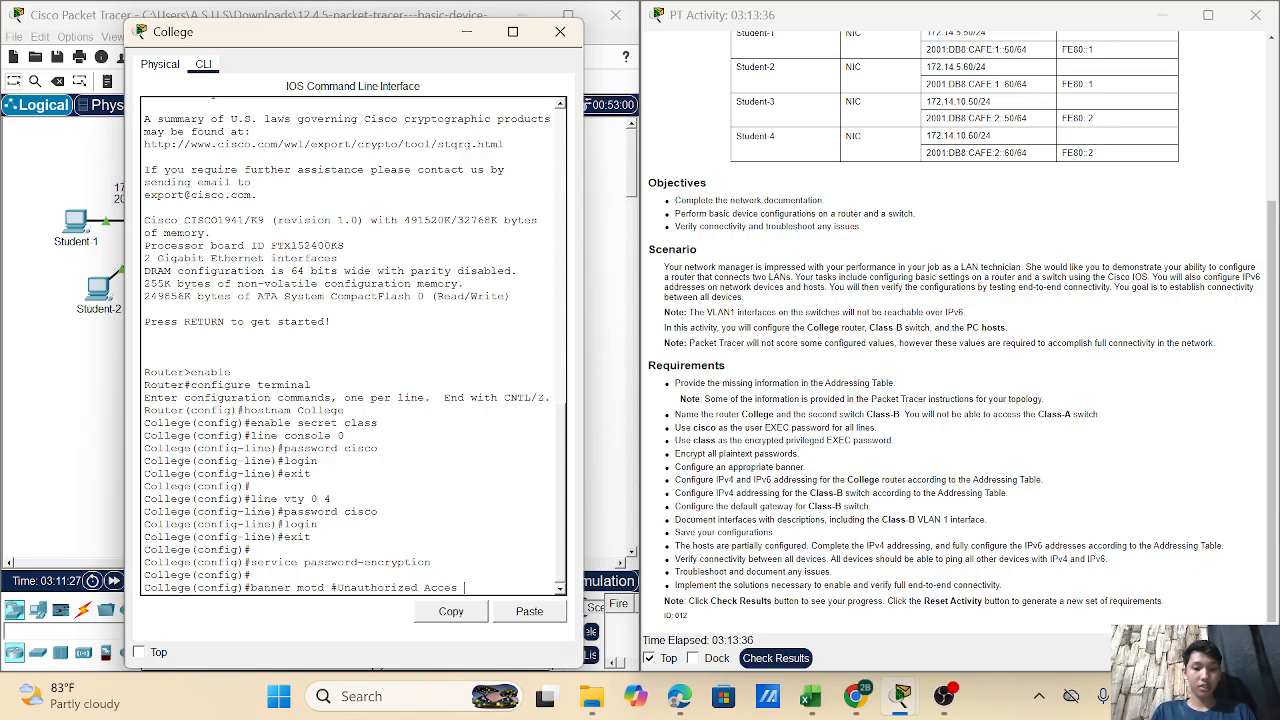
type(" prohi")
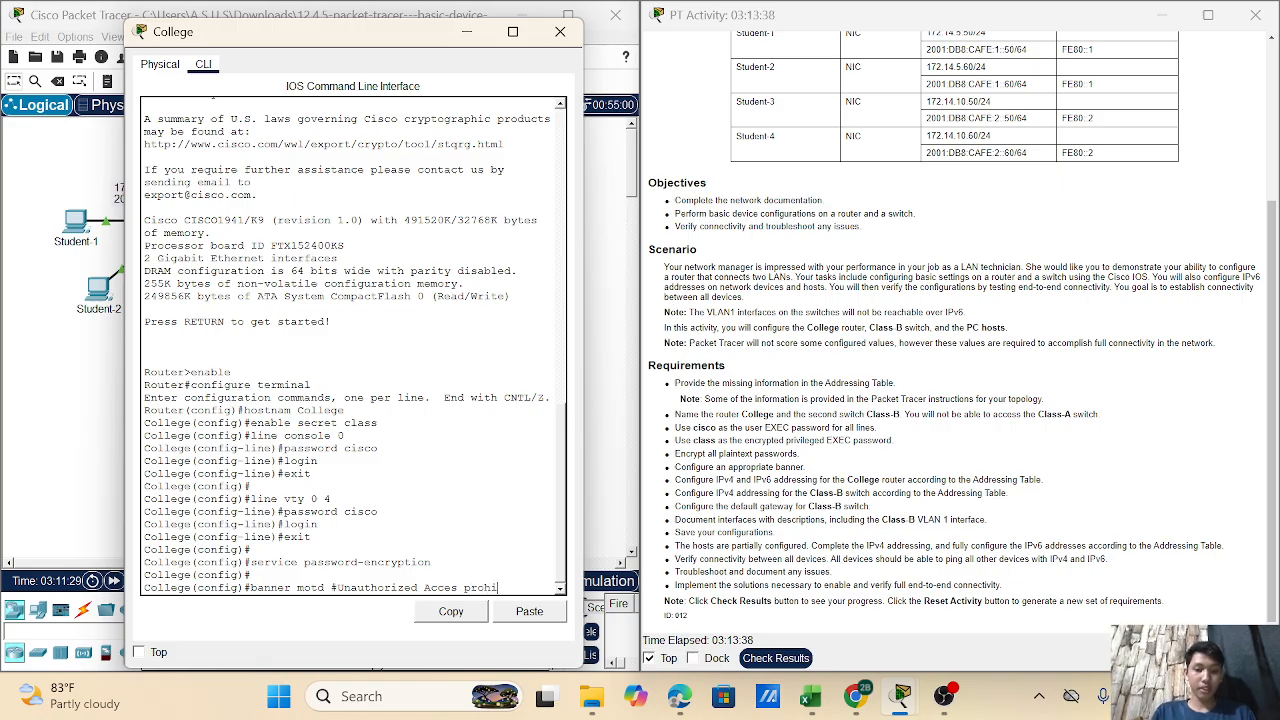
type("ited#")
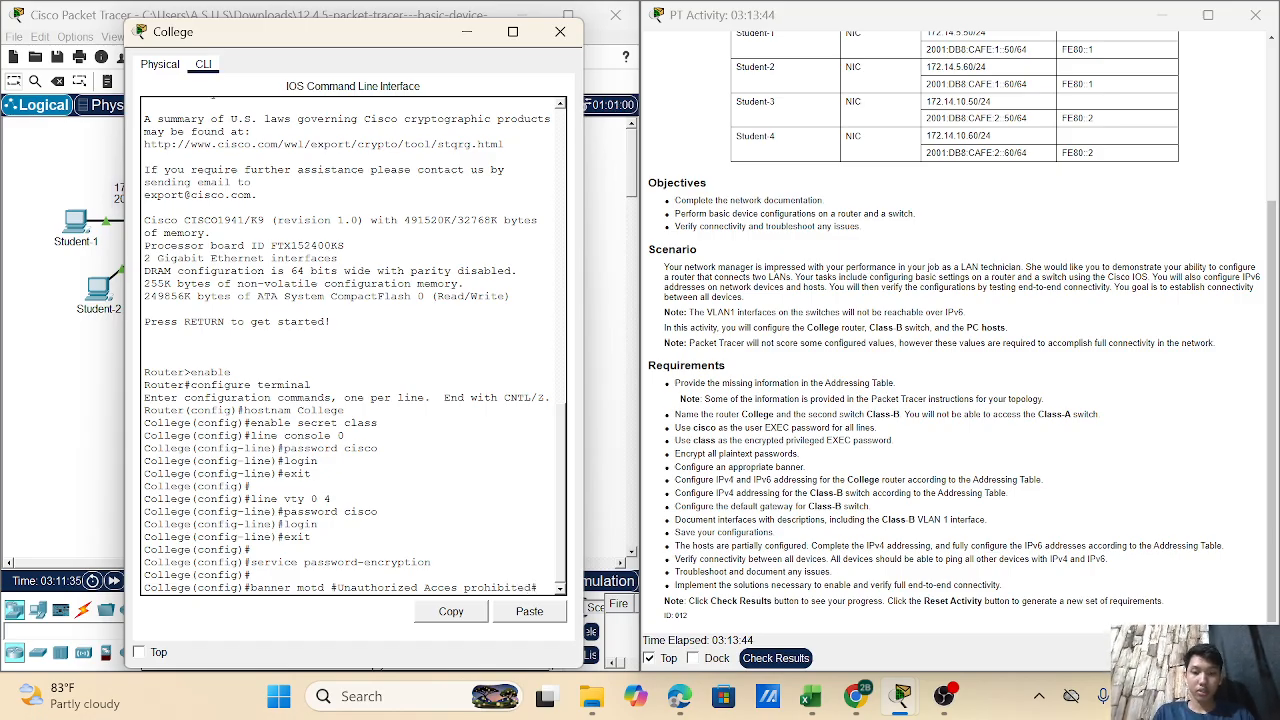
key("Return")
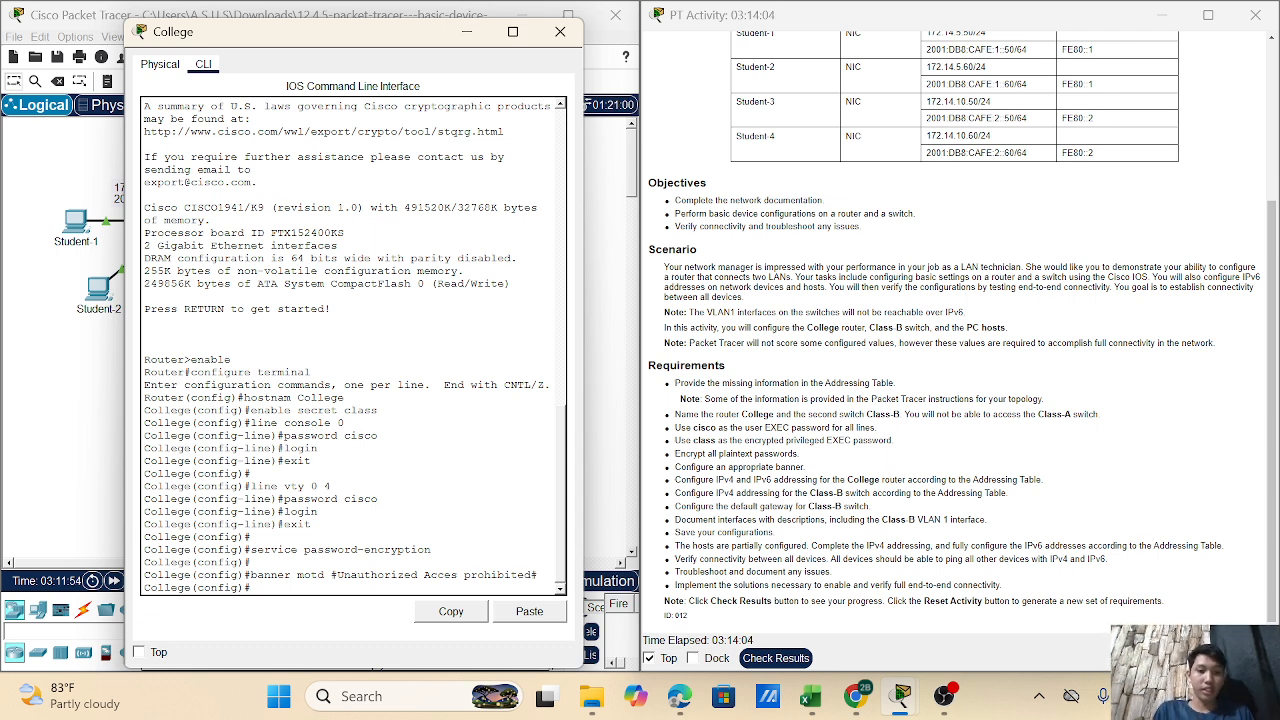
- Enter interface g0/0 and give it the description 'LAN class-A'
type("i")
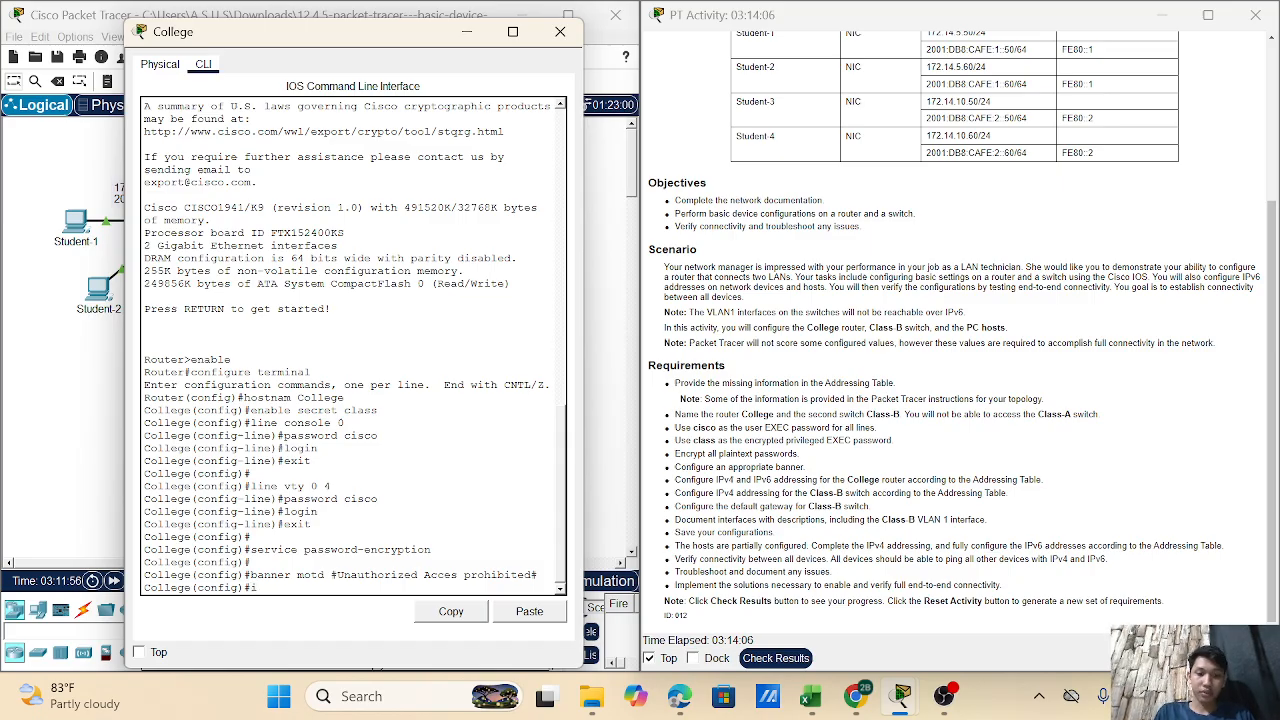
key("BackSpace")
key("Return")
type("inter")
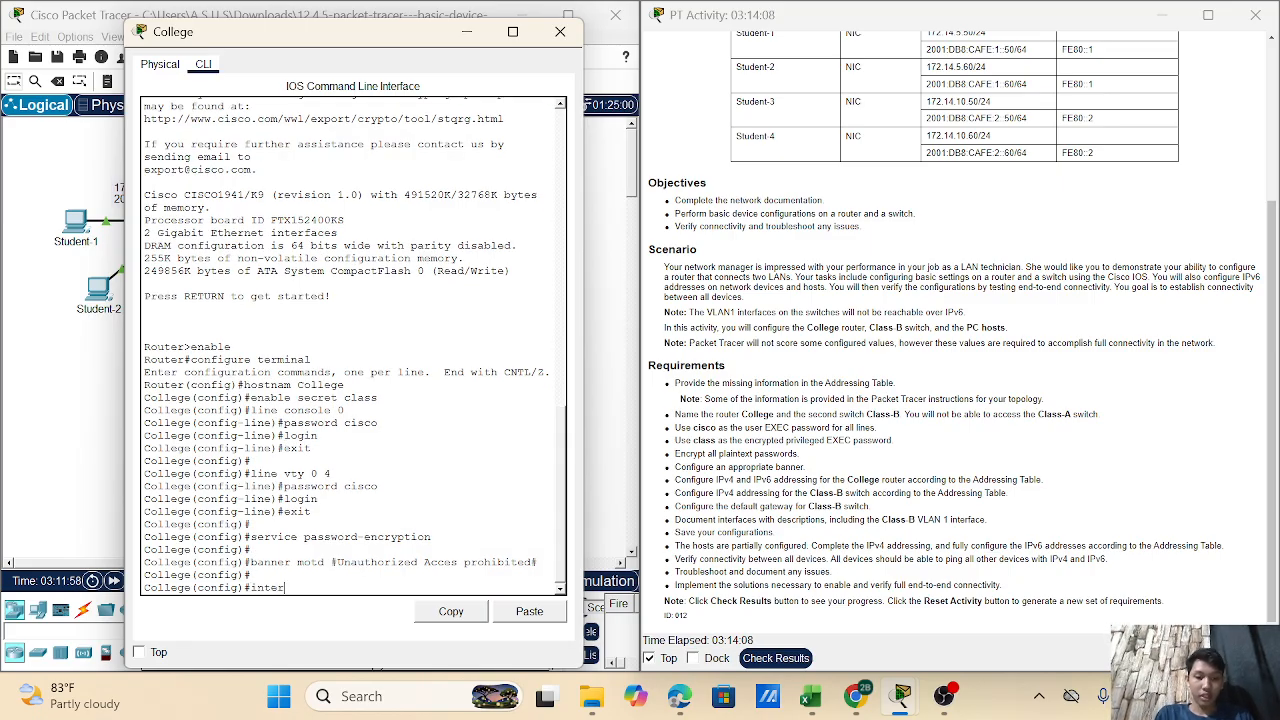
type("face")
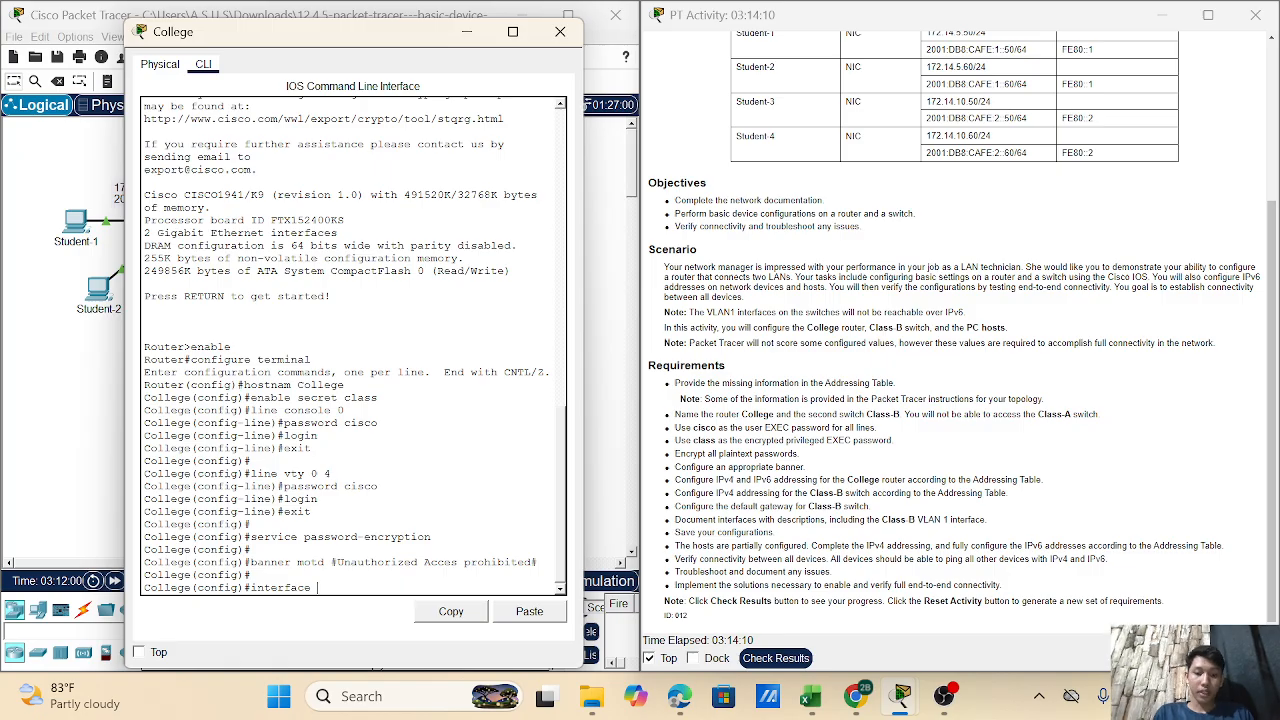
type(" g")
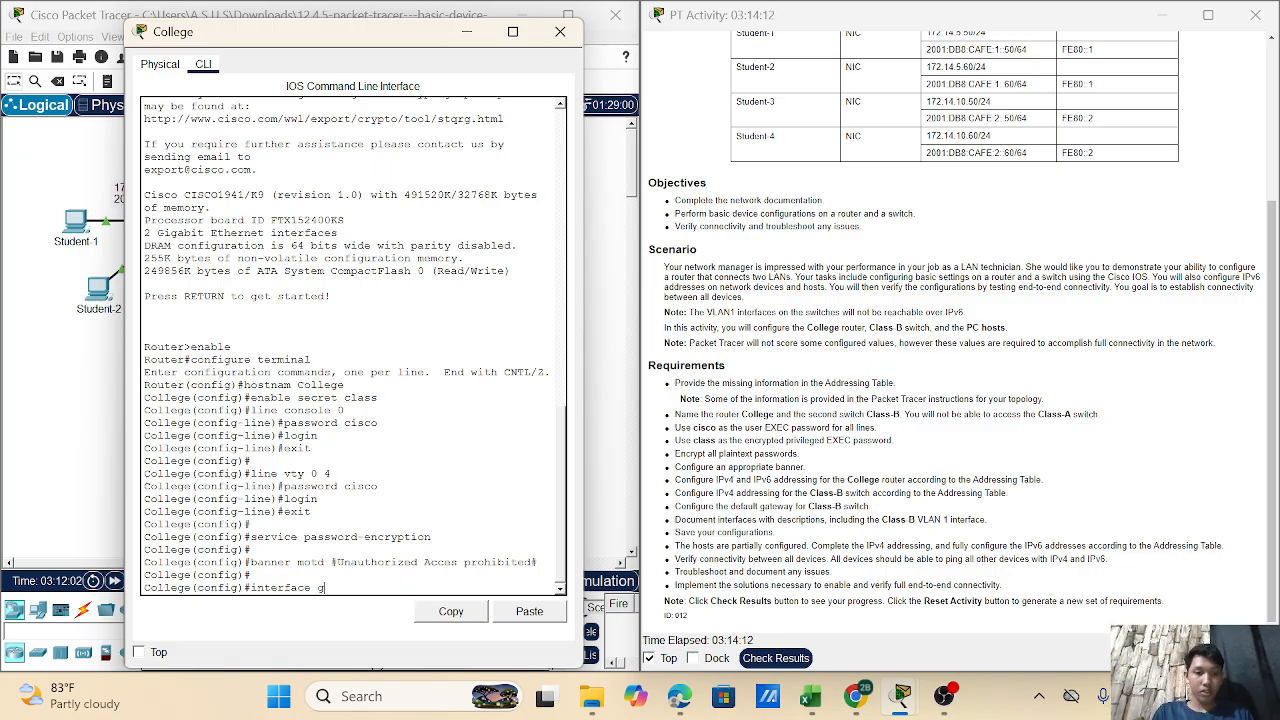
type("0")
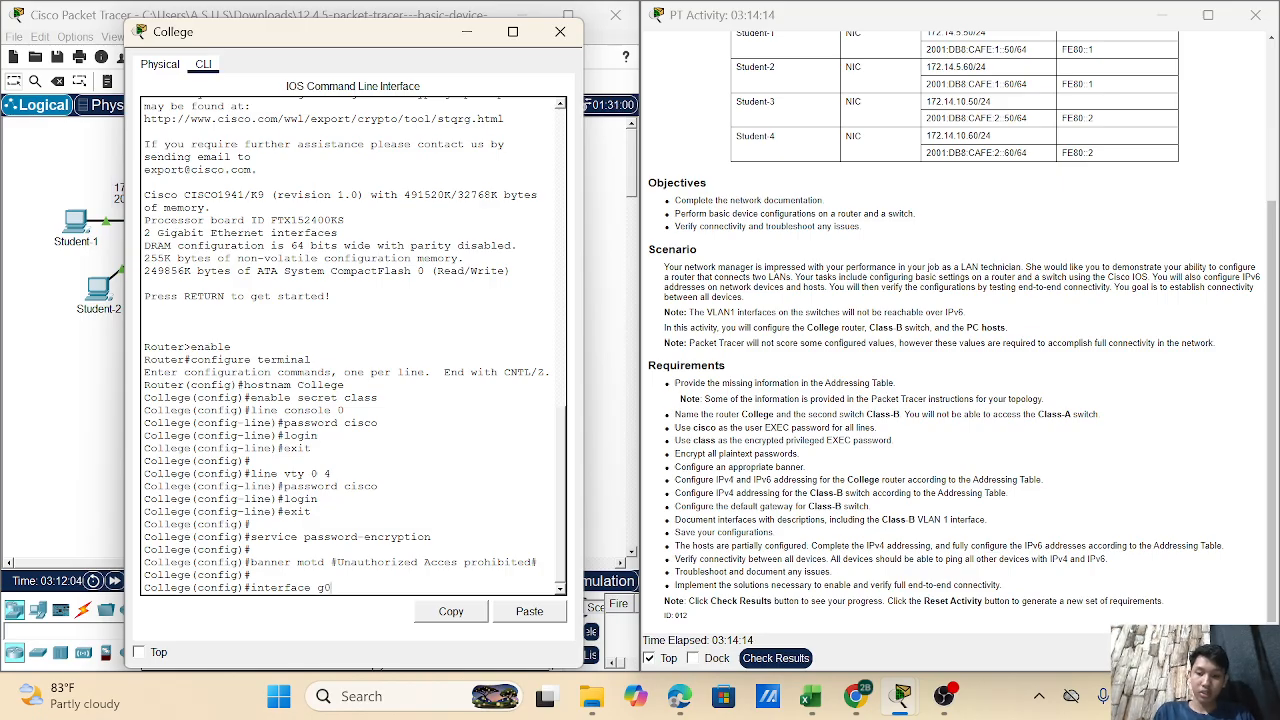
type("/0")
key("Return")
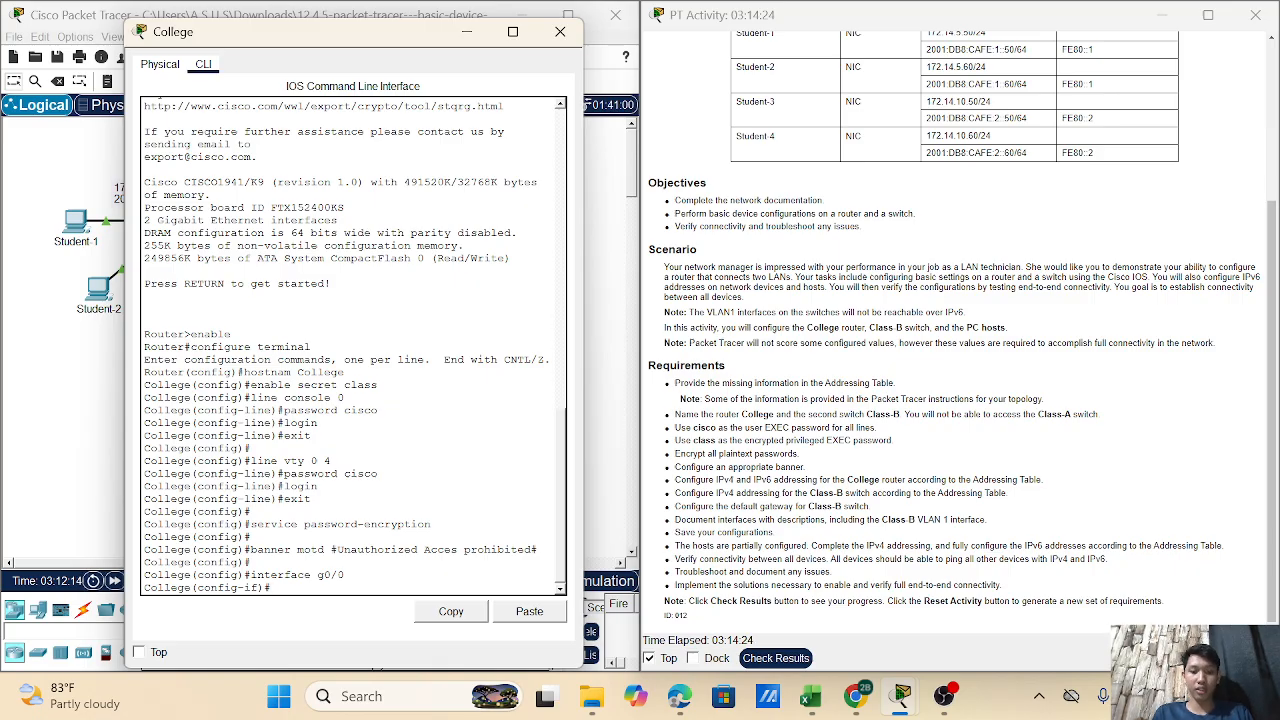
type("descrip")
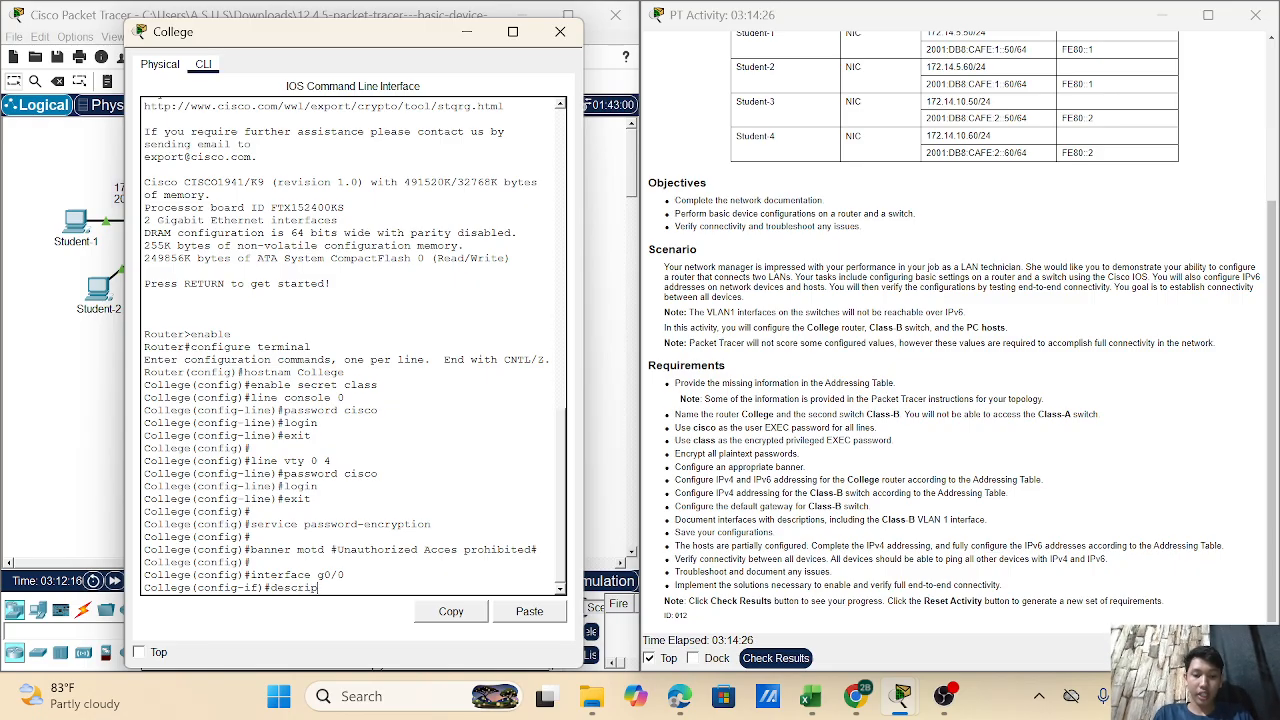
type("tion")
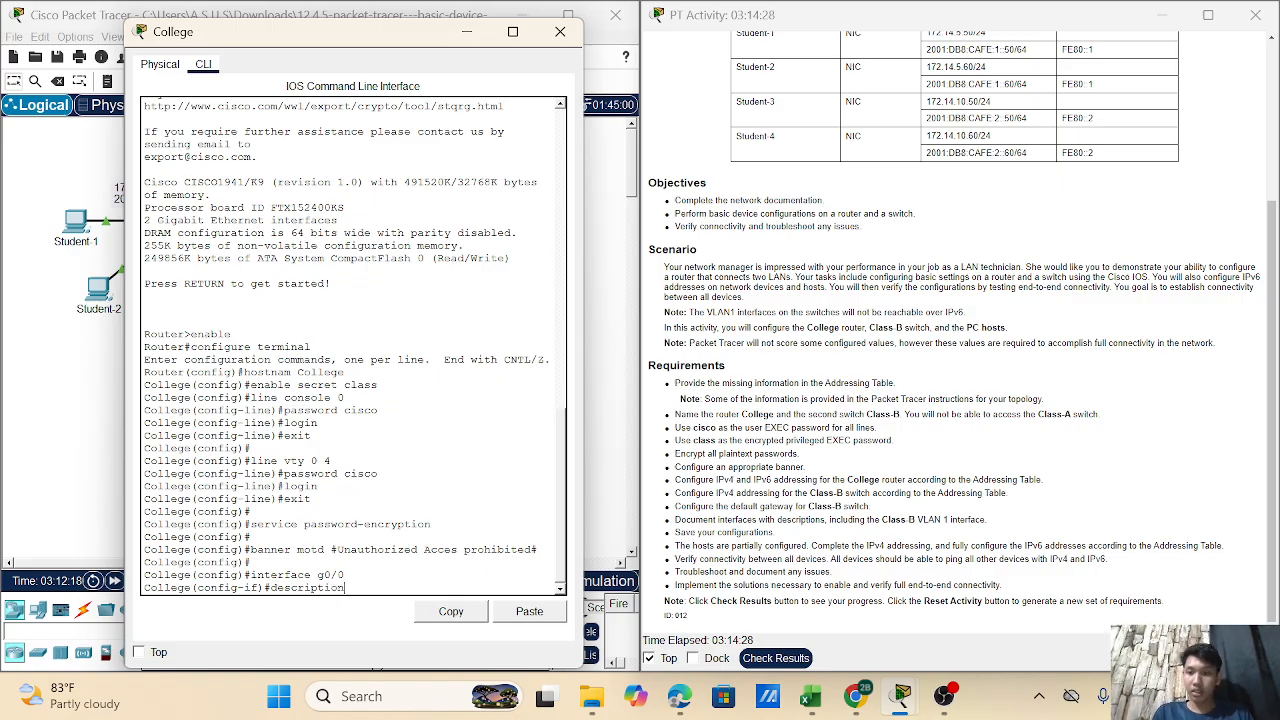
type(" LAN")
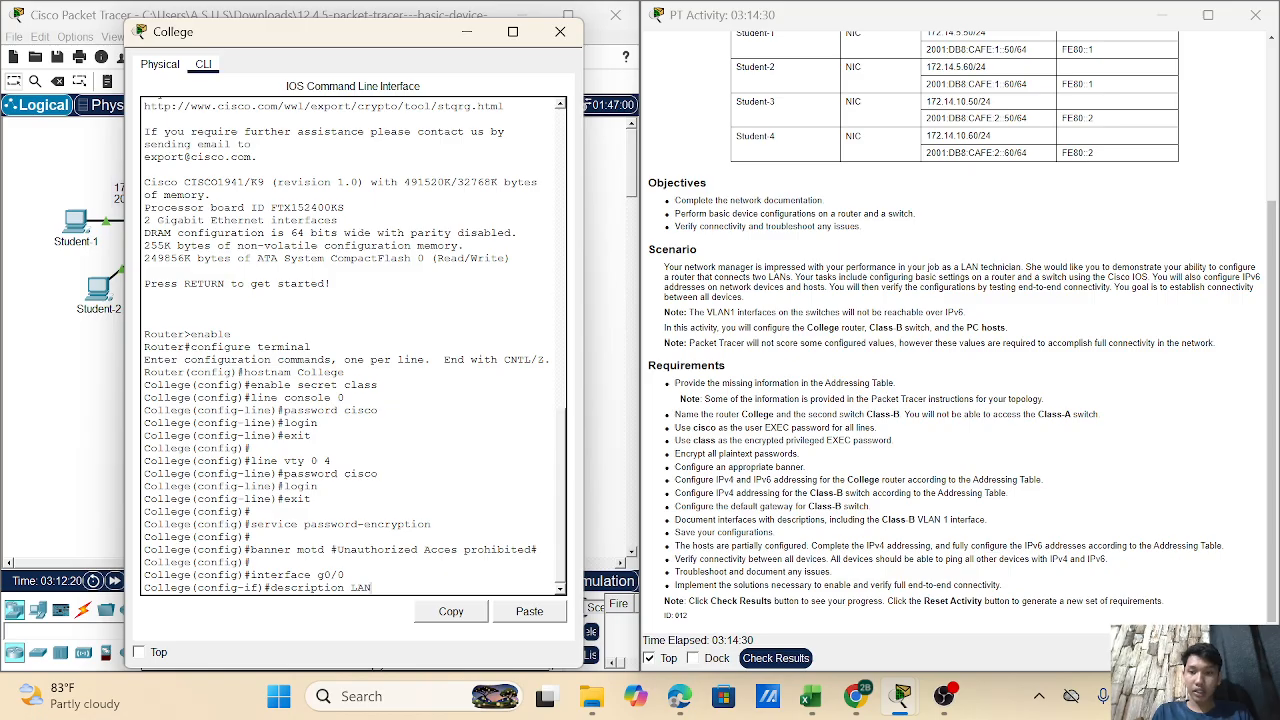
type(" class")
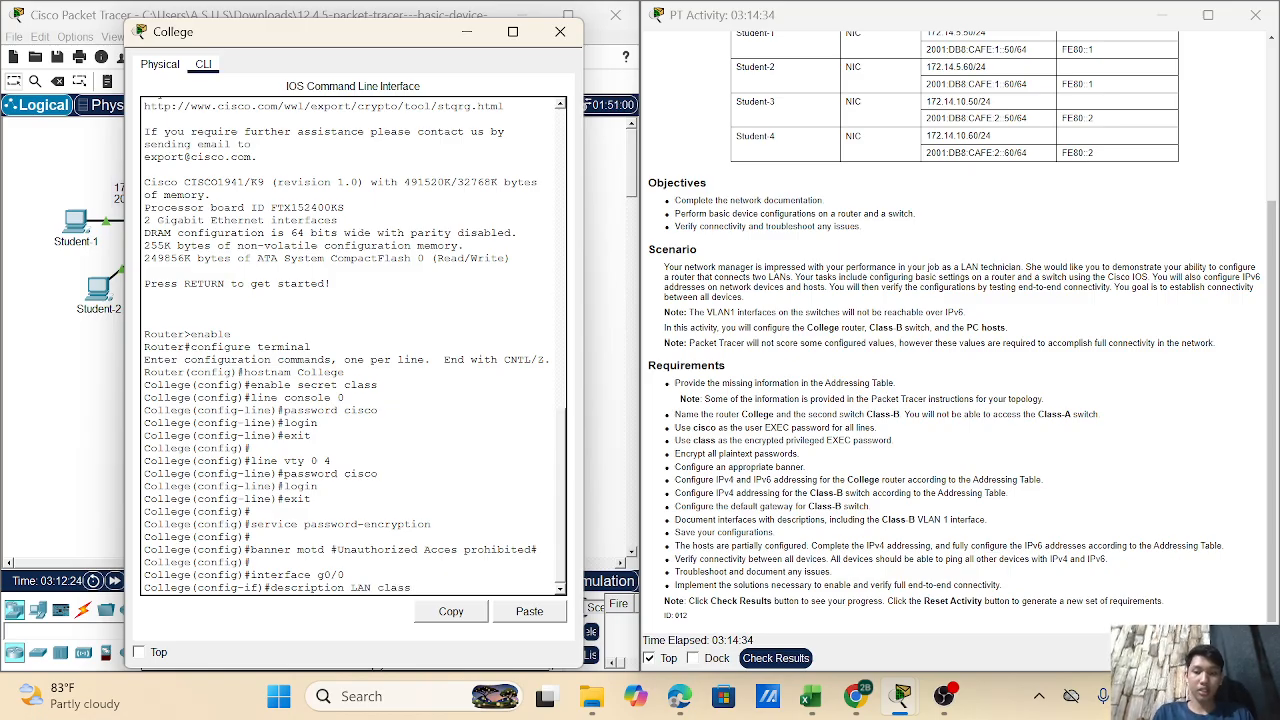
type("-A")
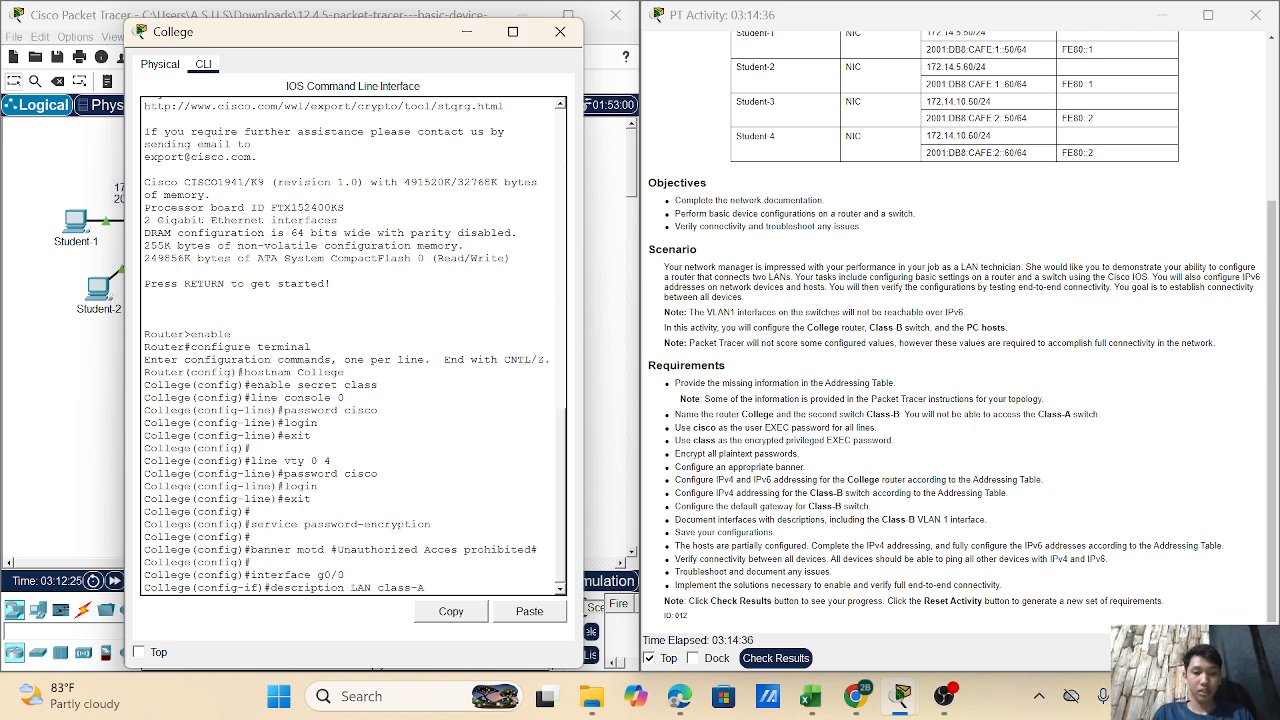
key("Return")
key("Return")
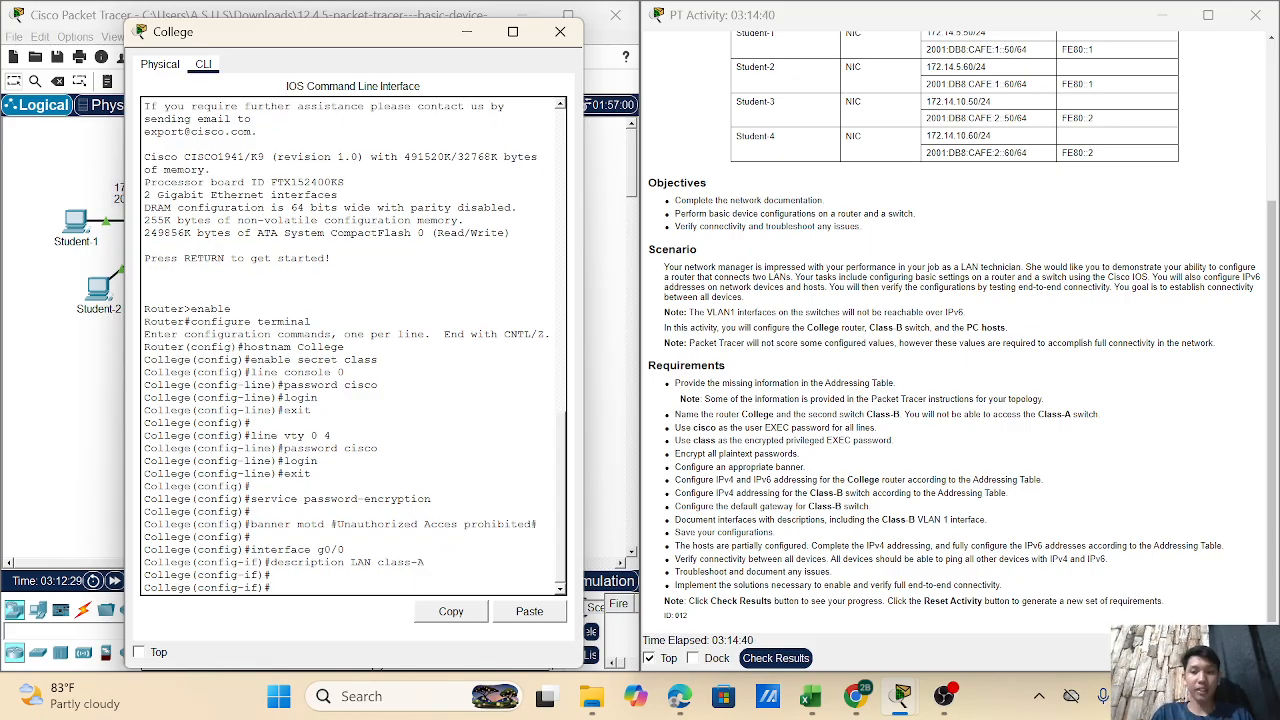
- Assign g0/0 the address 172.14.5.1 255.255.255.0, correcting the mistyped digits
type("ip")
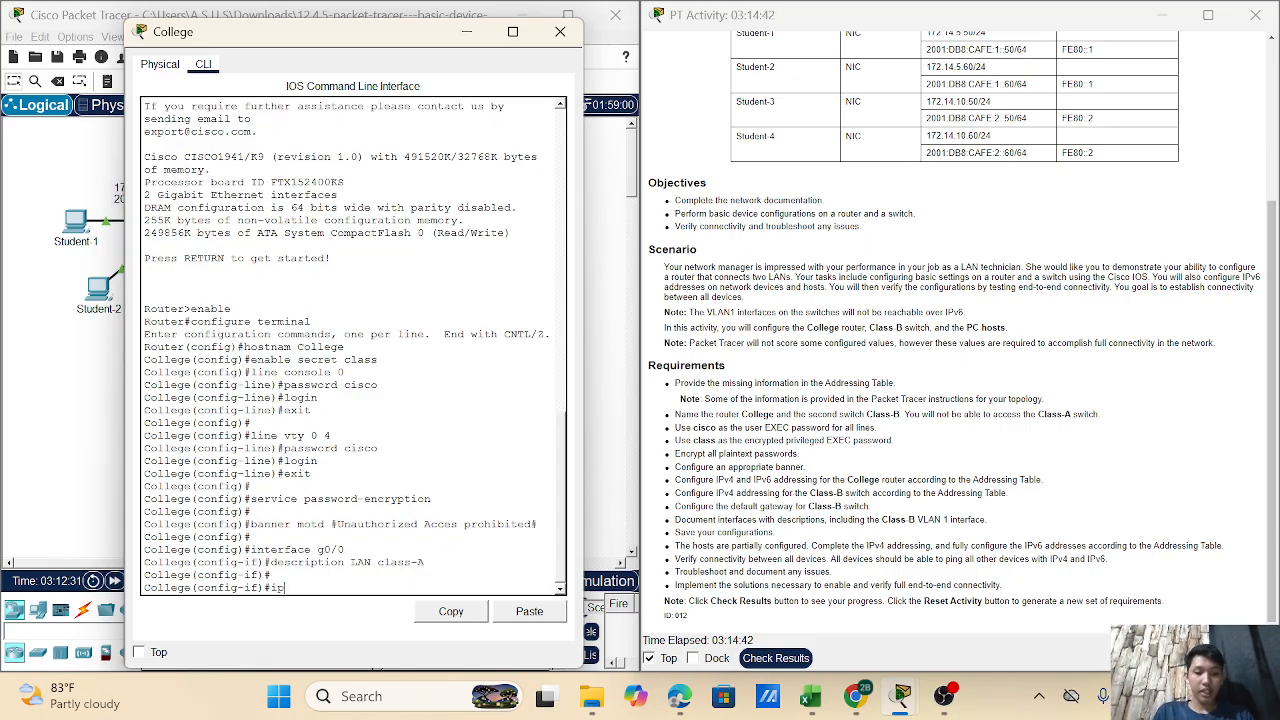
type(" addres")
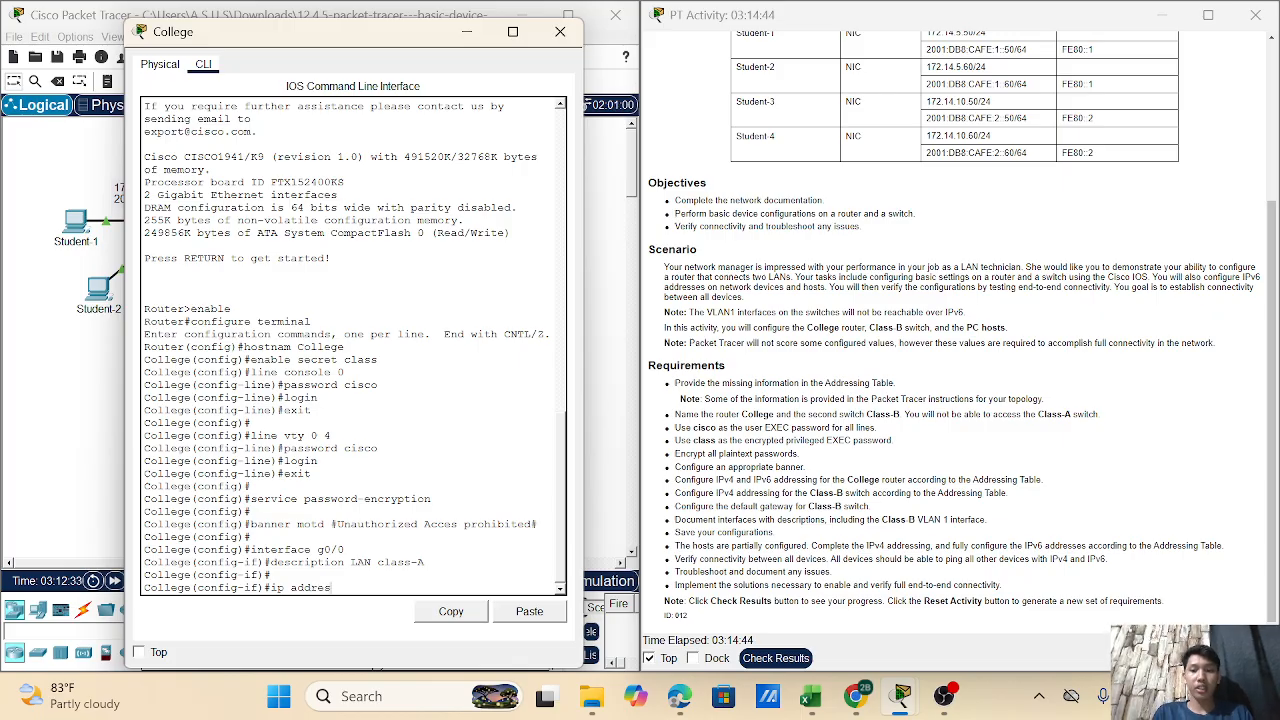
type(" 172")
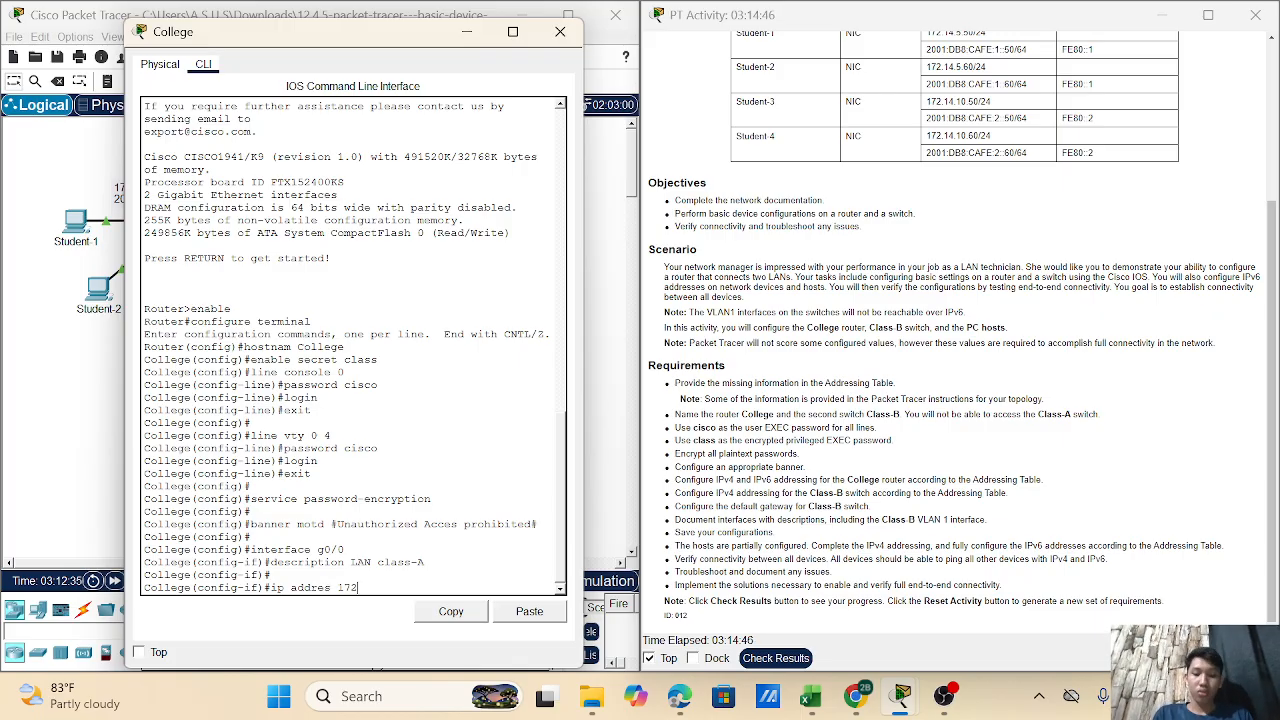
type(",160")
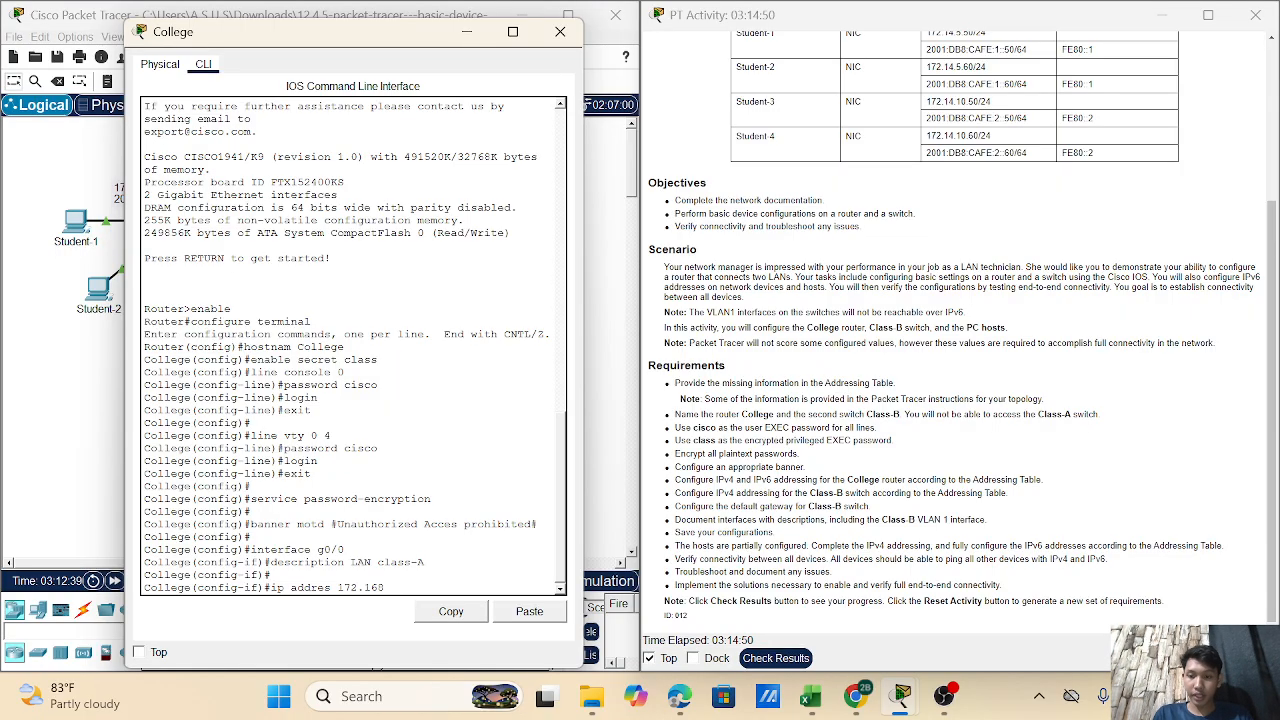
key("BackSpace")
key("BackSpace")
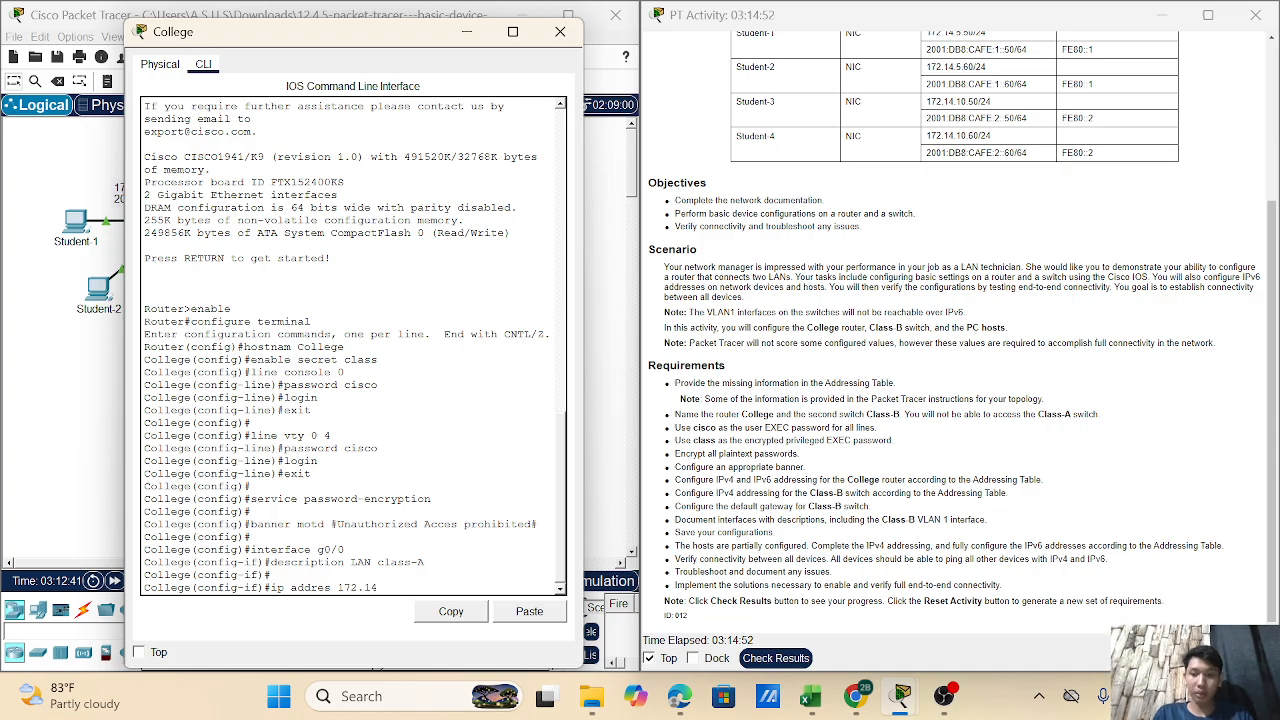
type("4.5.1")
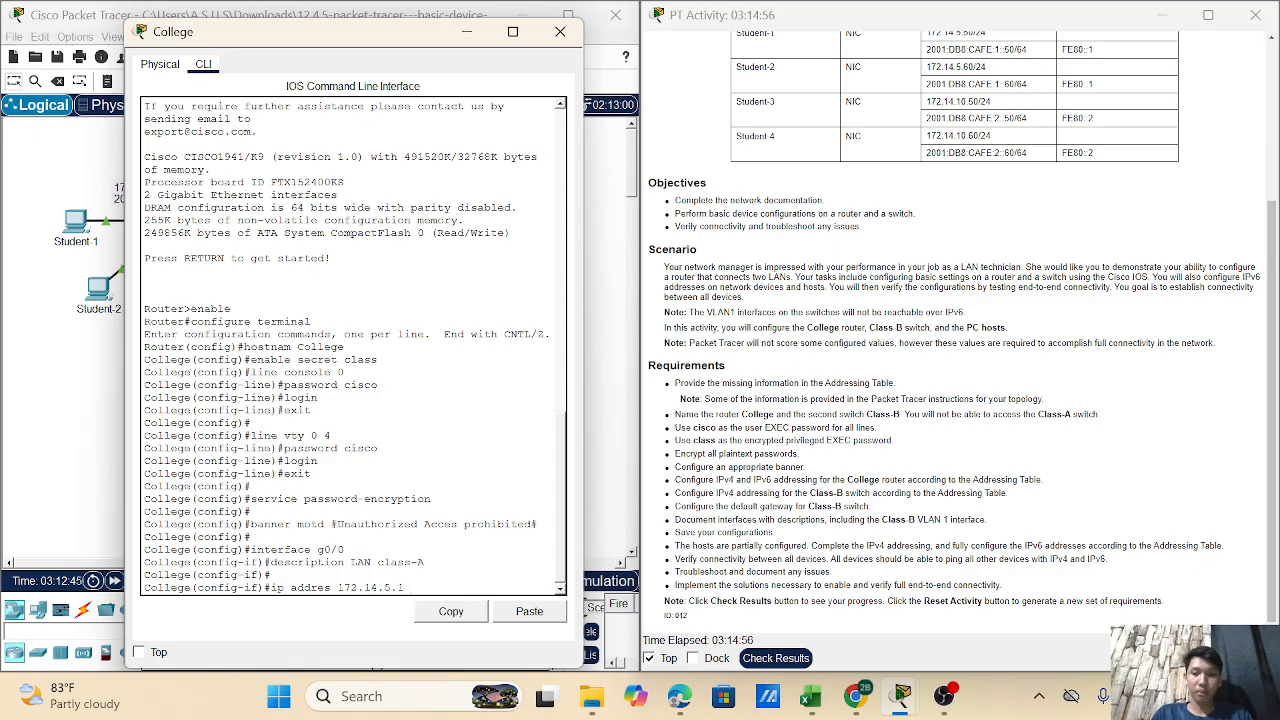
type(" 255.255.")
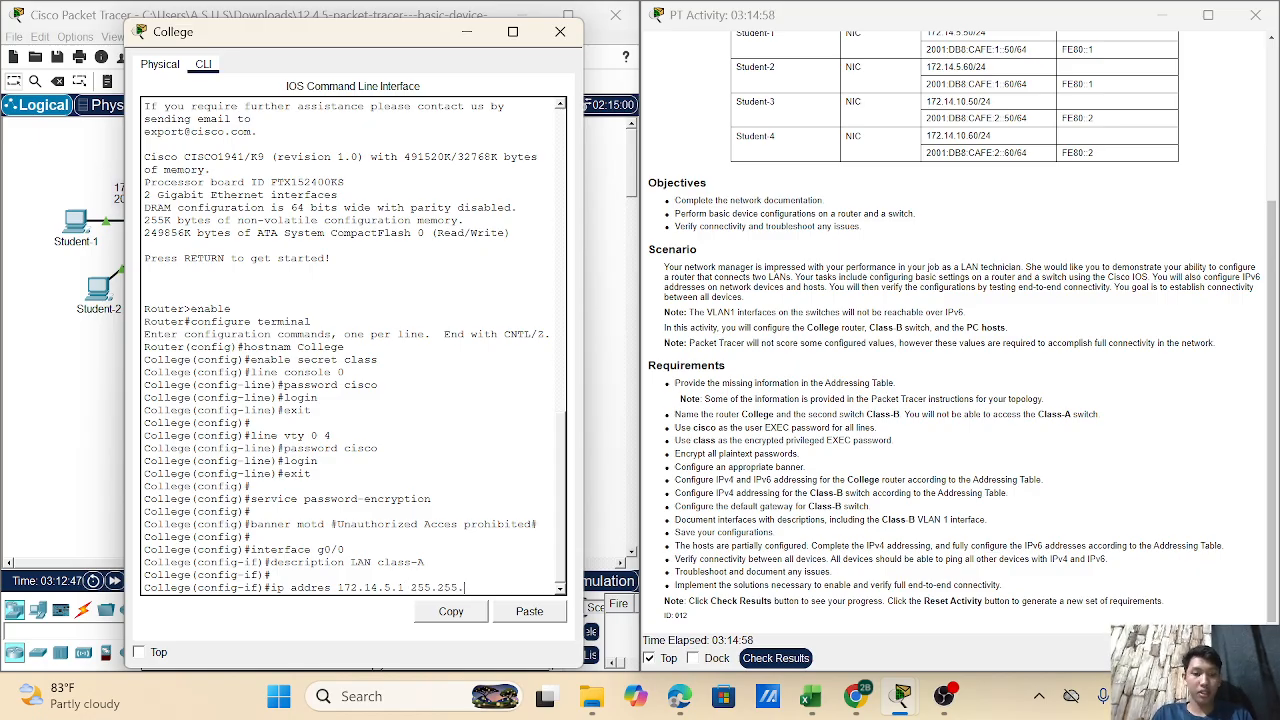
type("255.0")
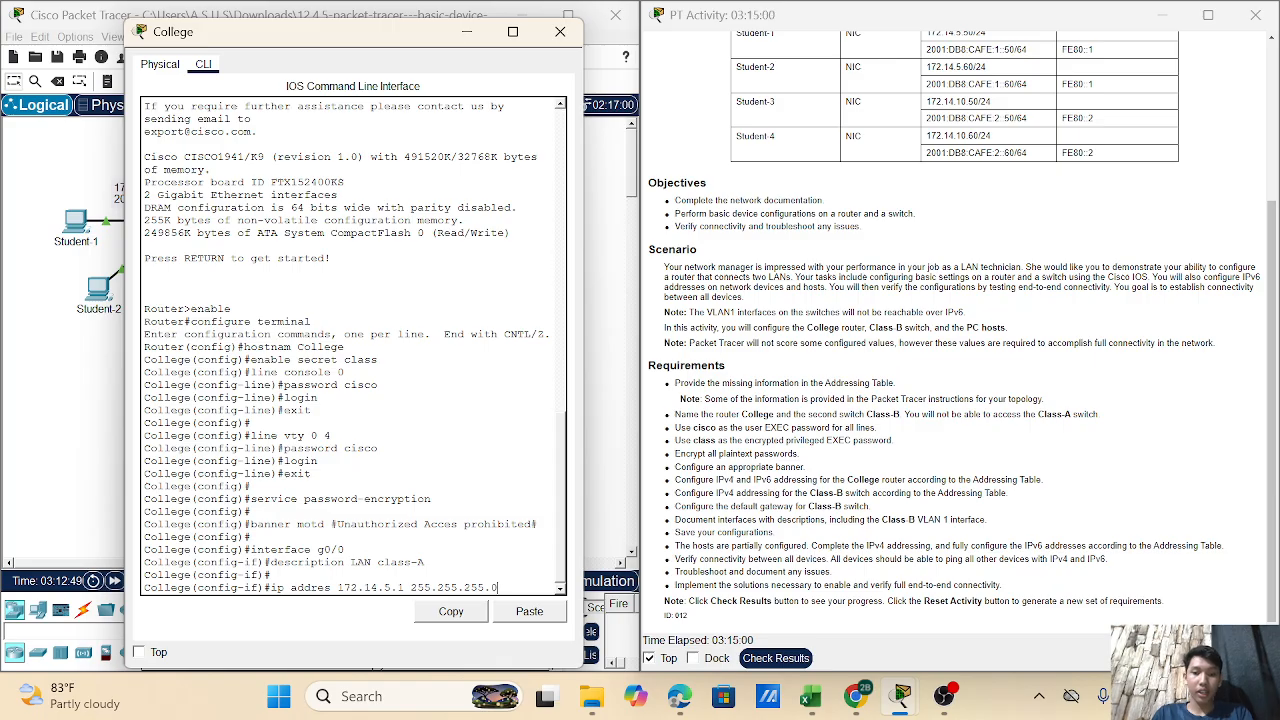
key("Return")
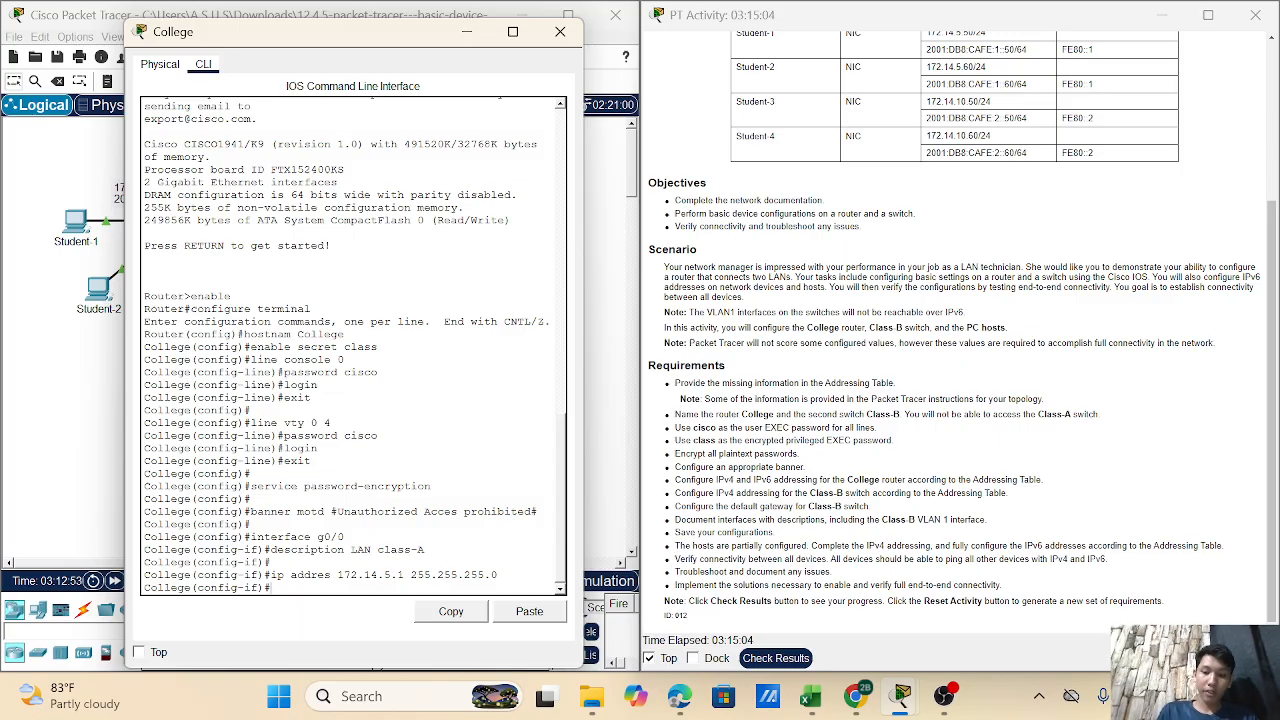
key("Return")
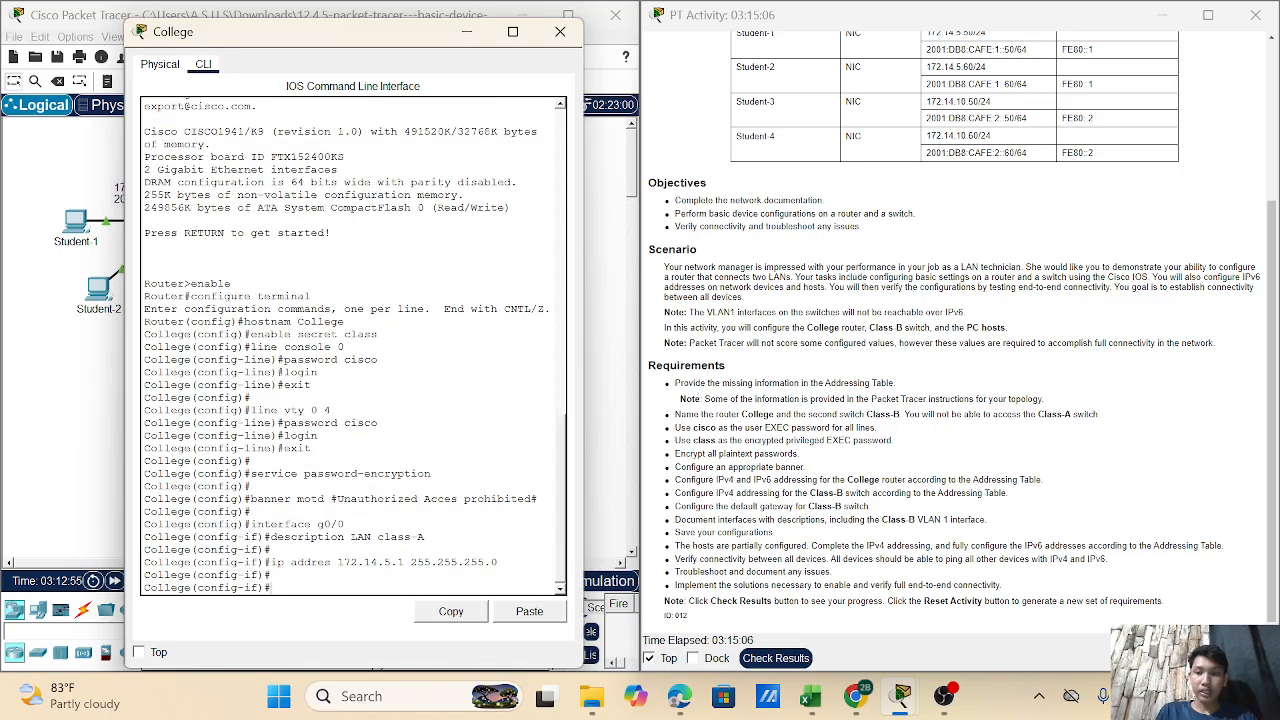
- Add the IPv6 address 2001:DB8:CAFE:1::1/64 to interface g0/0
type("ipv")
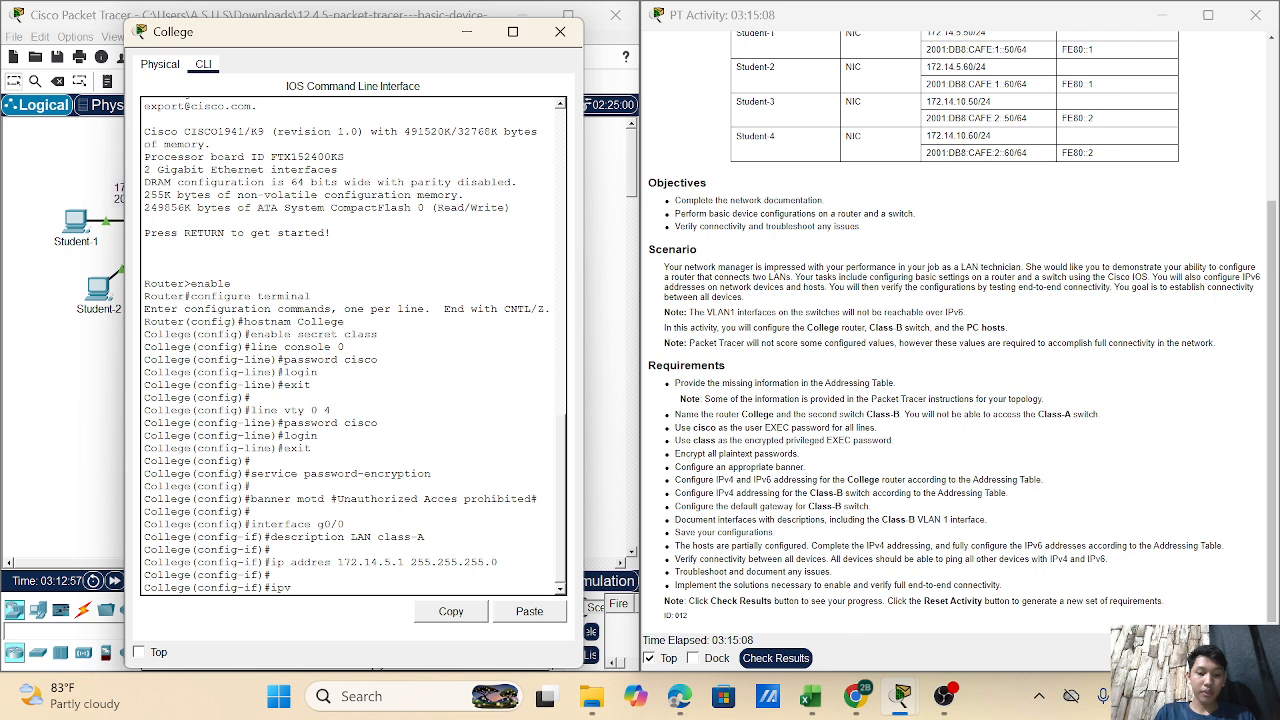
type("6 address")
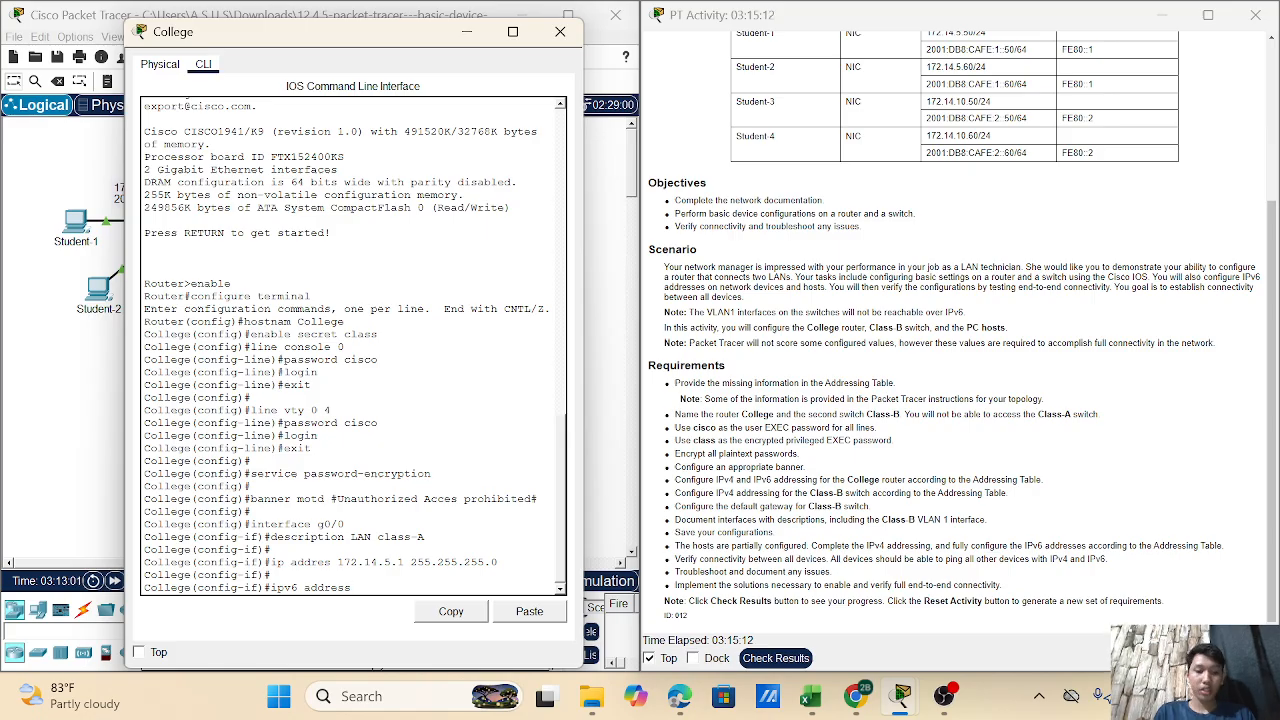
type(" 2001:")
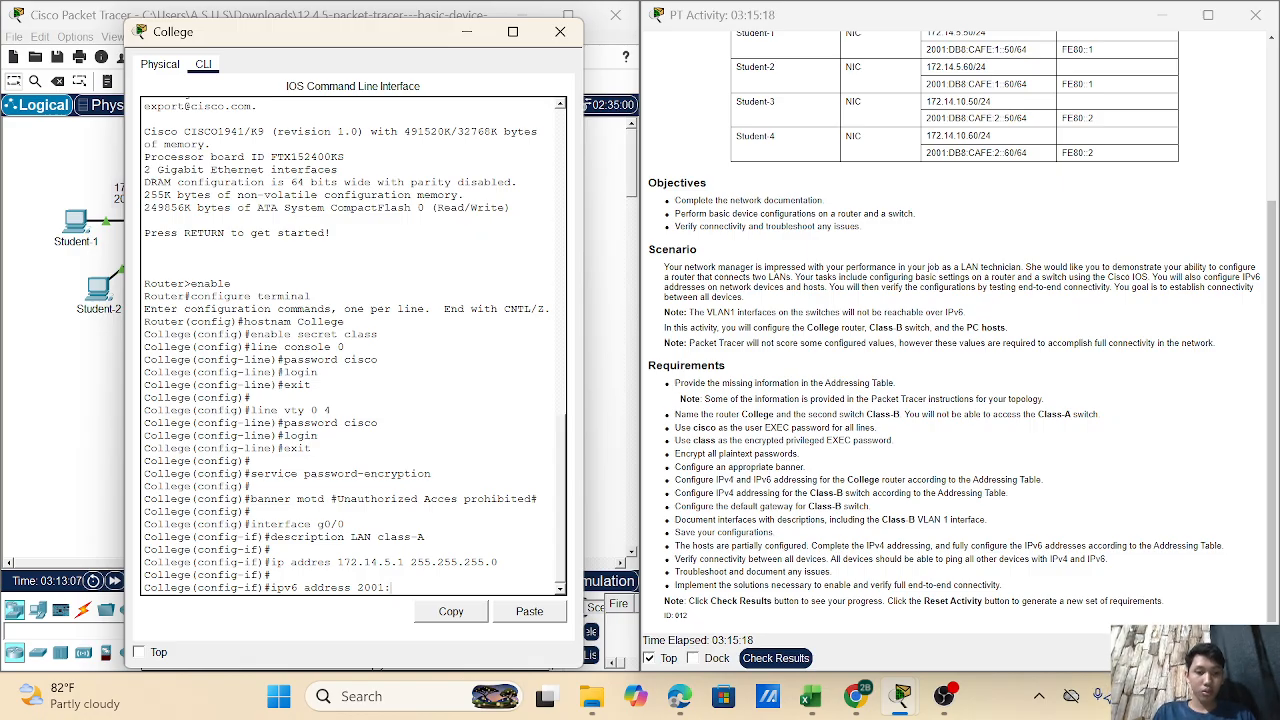
type("DB")
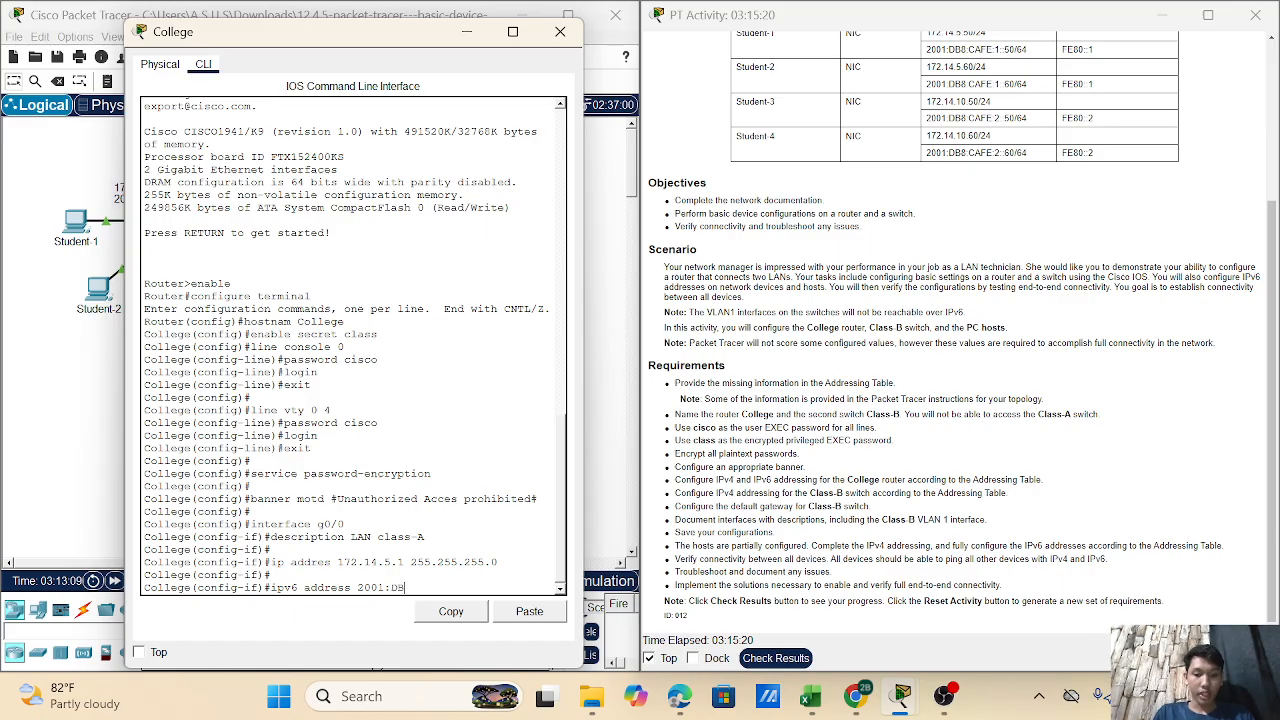
type("8")
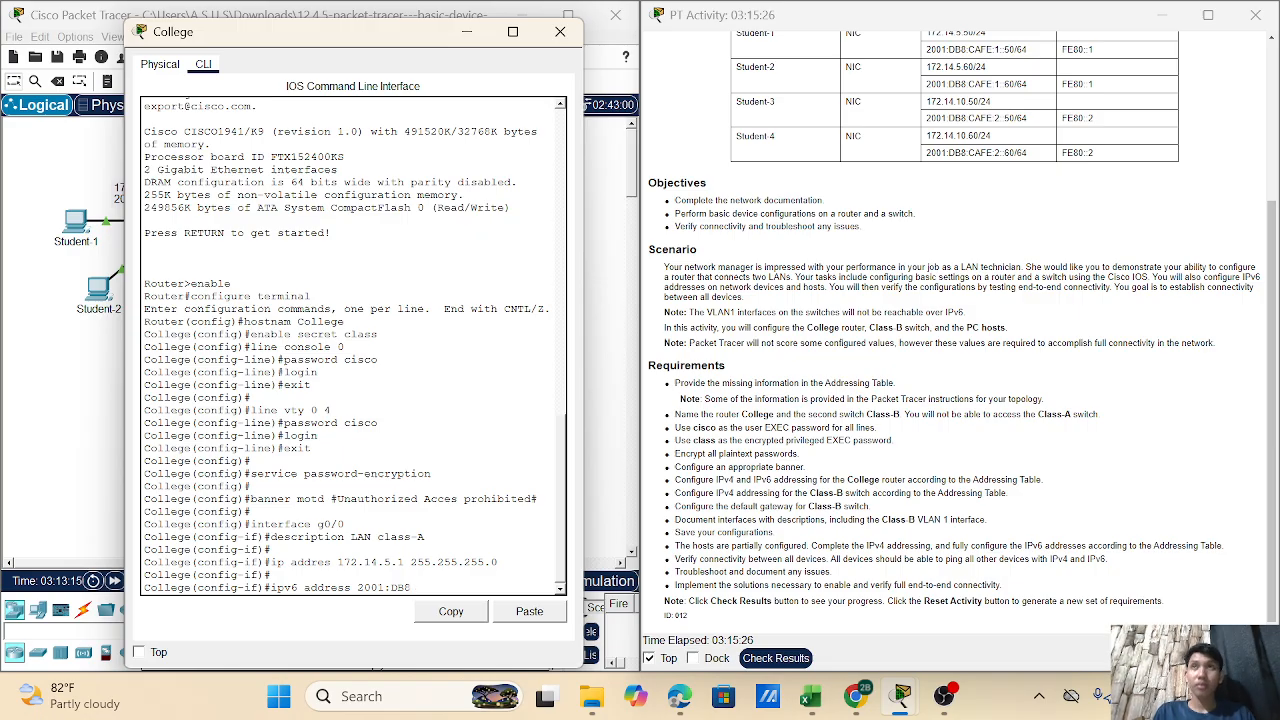
type(":")
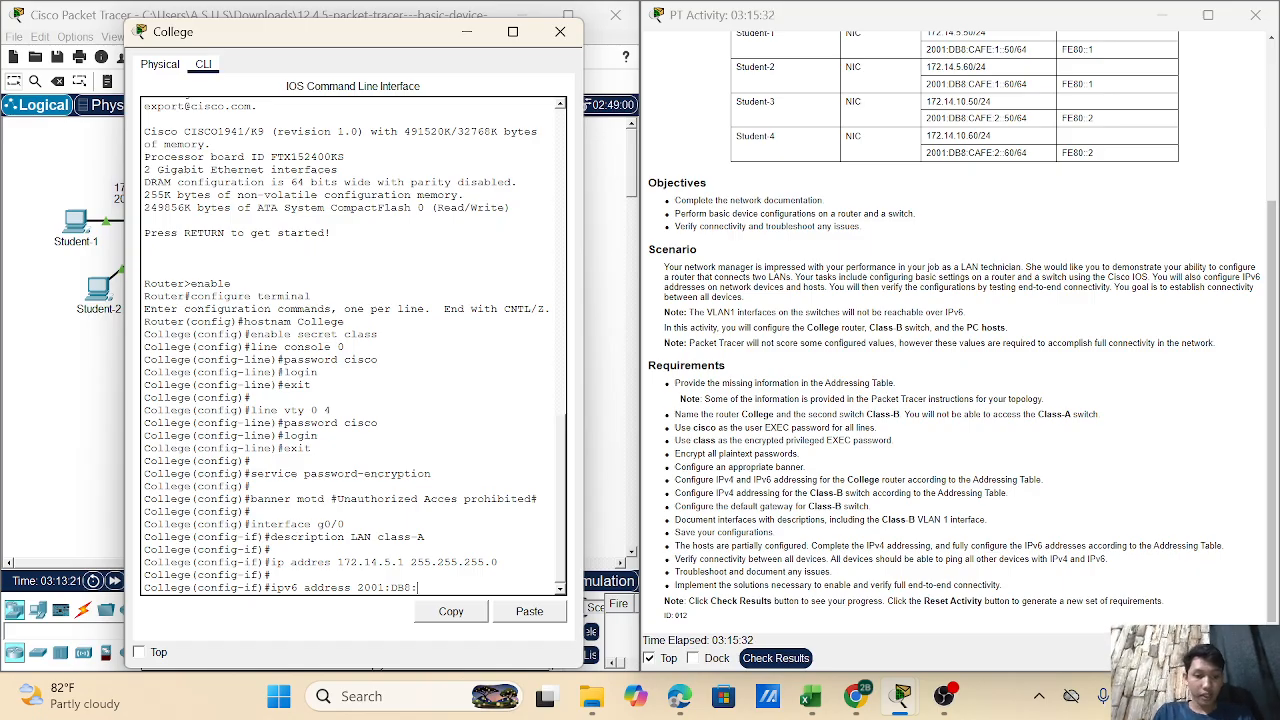
type("CAFE")
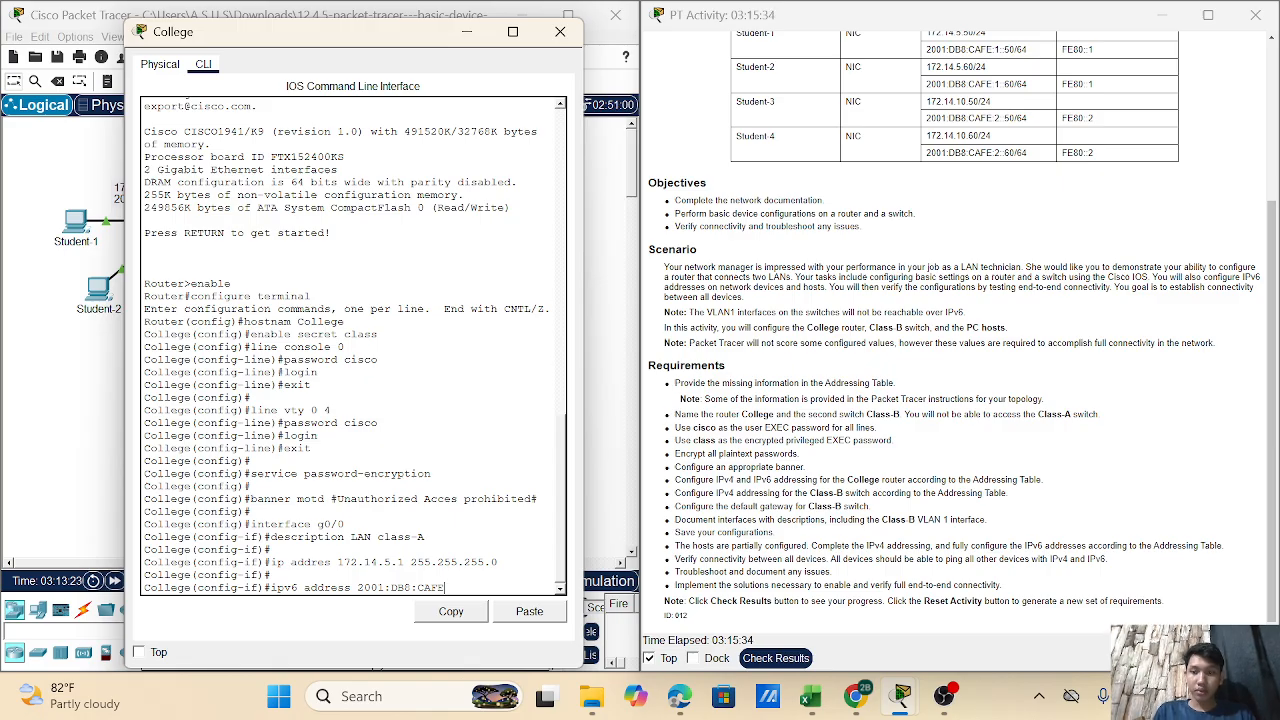
type(":1")
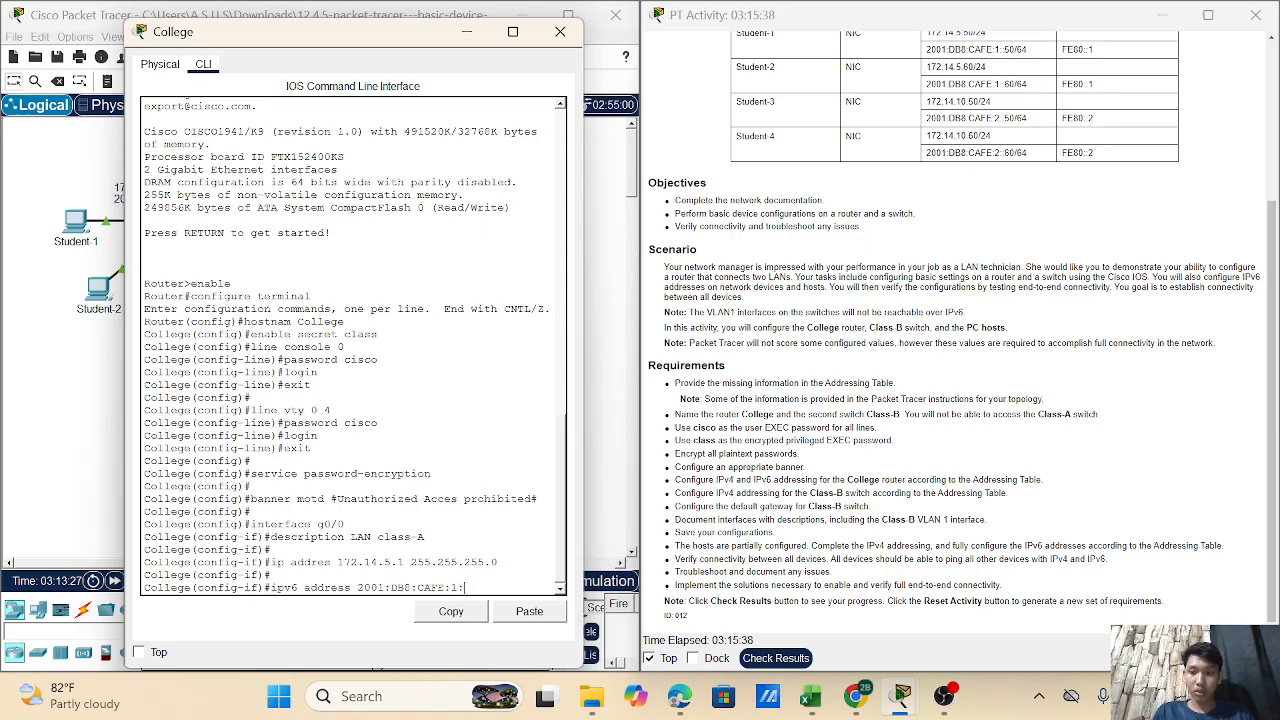
type("::1")
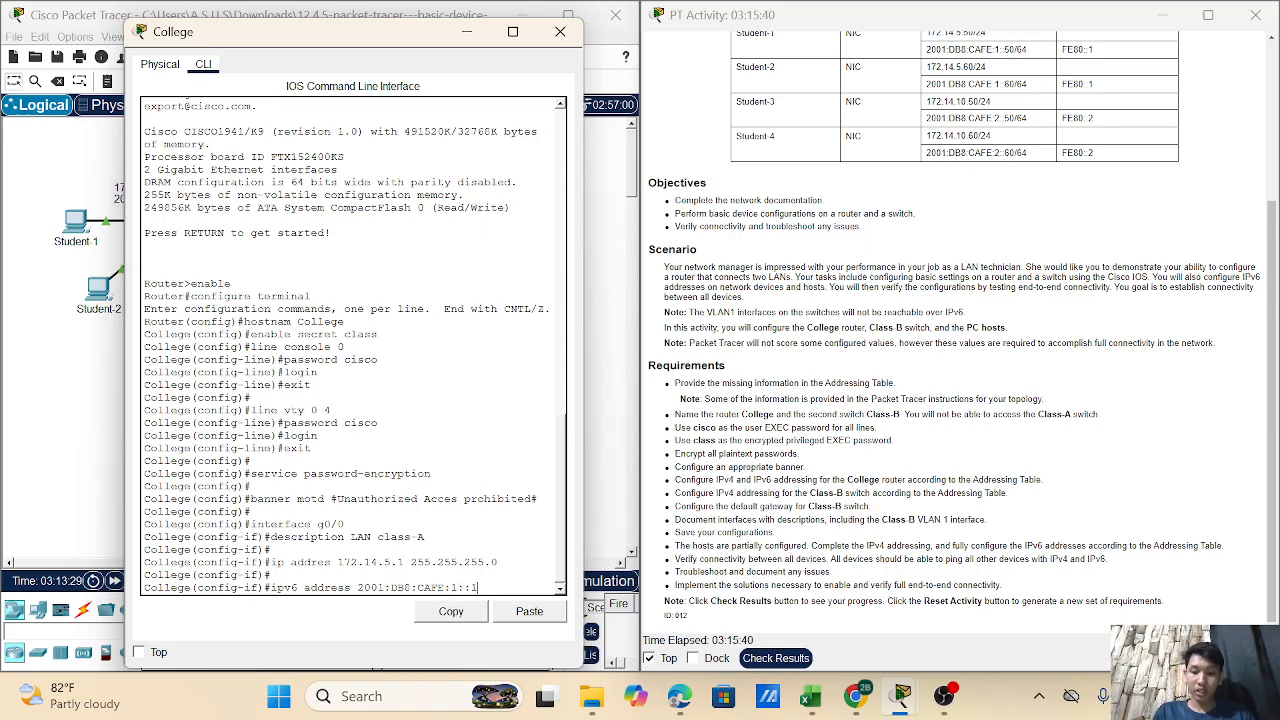
type("/64")
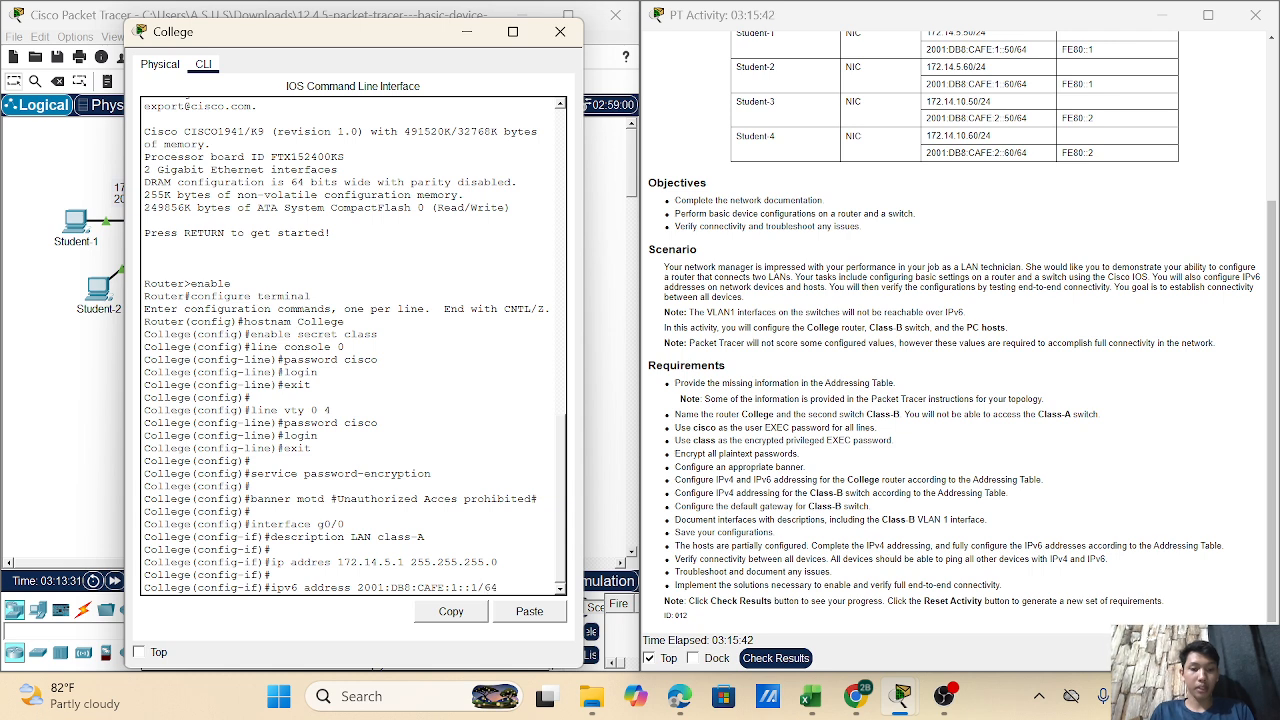
key("Return")
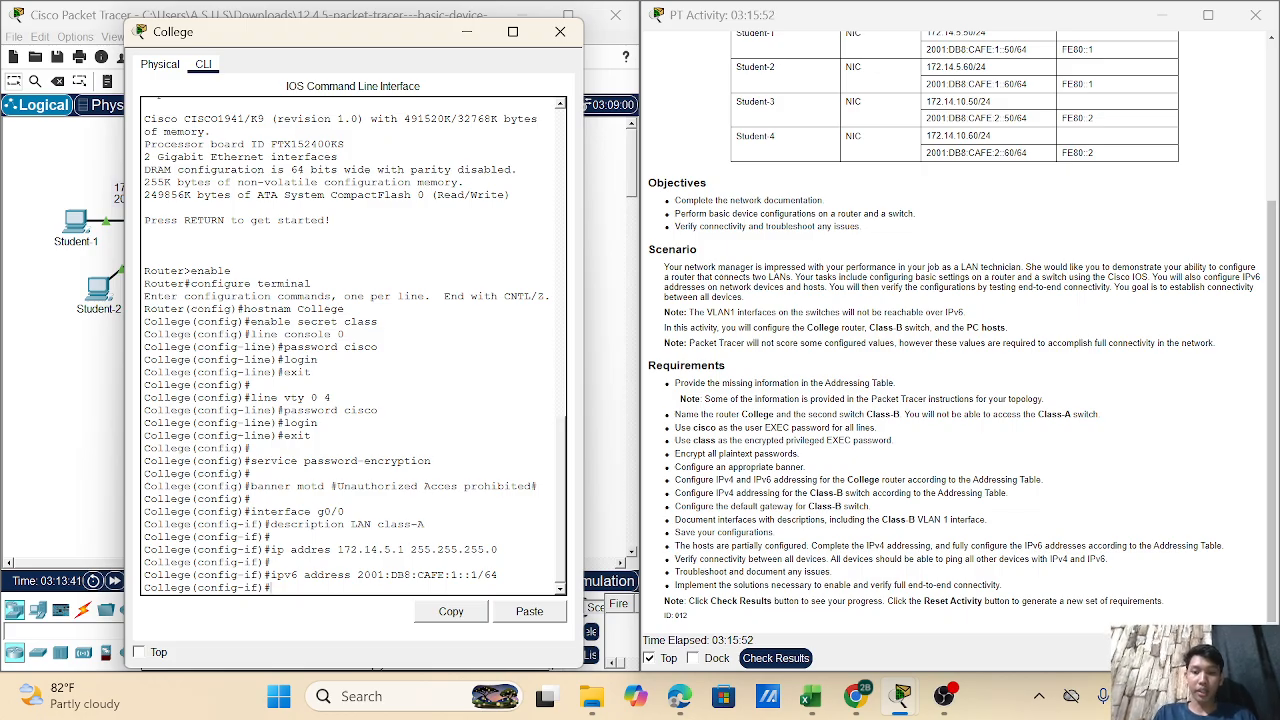
type("ipv")
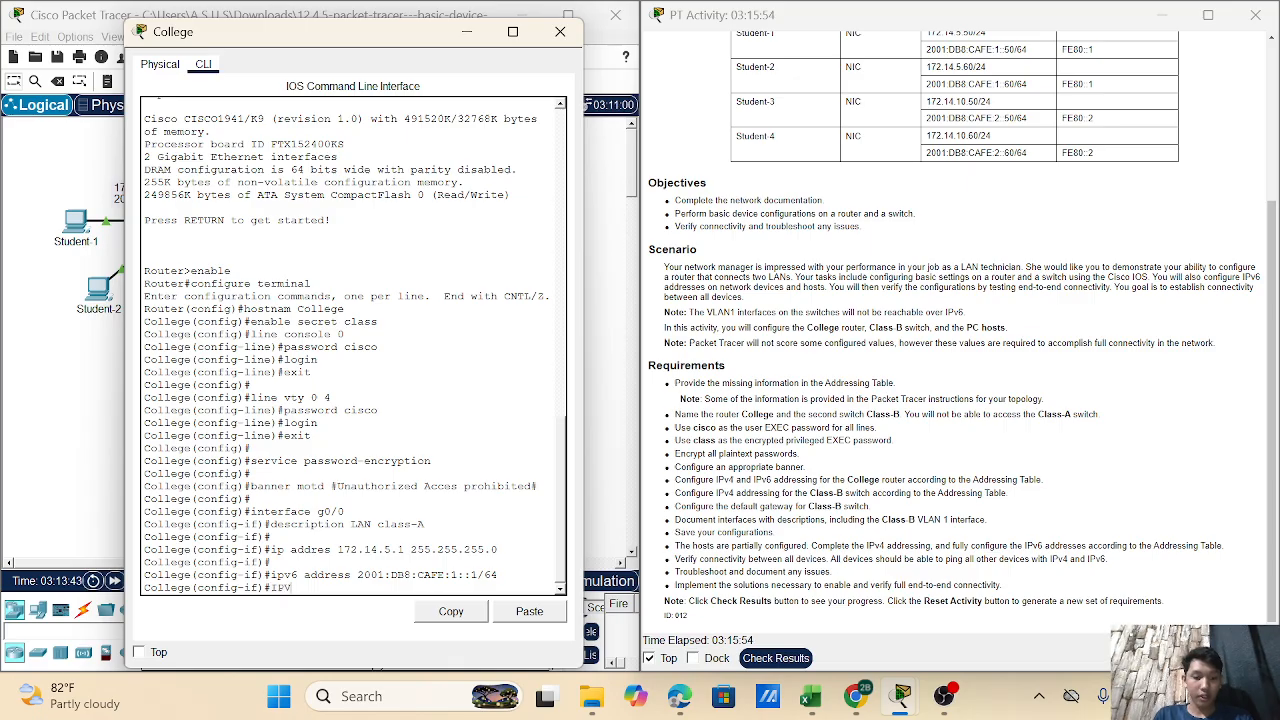
- Add link-local address FE80::1, run no shutdown on g0/0, then exit the interface
key("BackSpace")
key("BackSpace")
key("BackSpace")
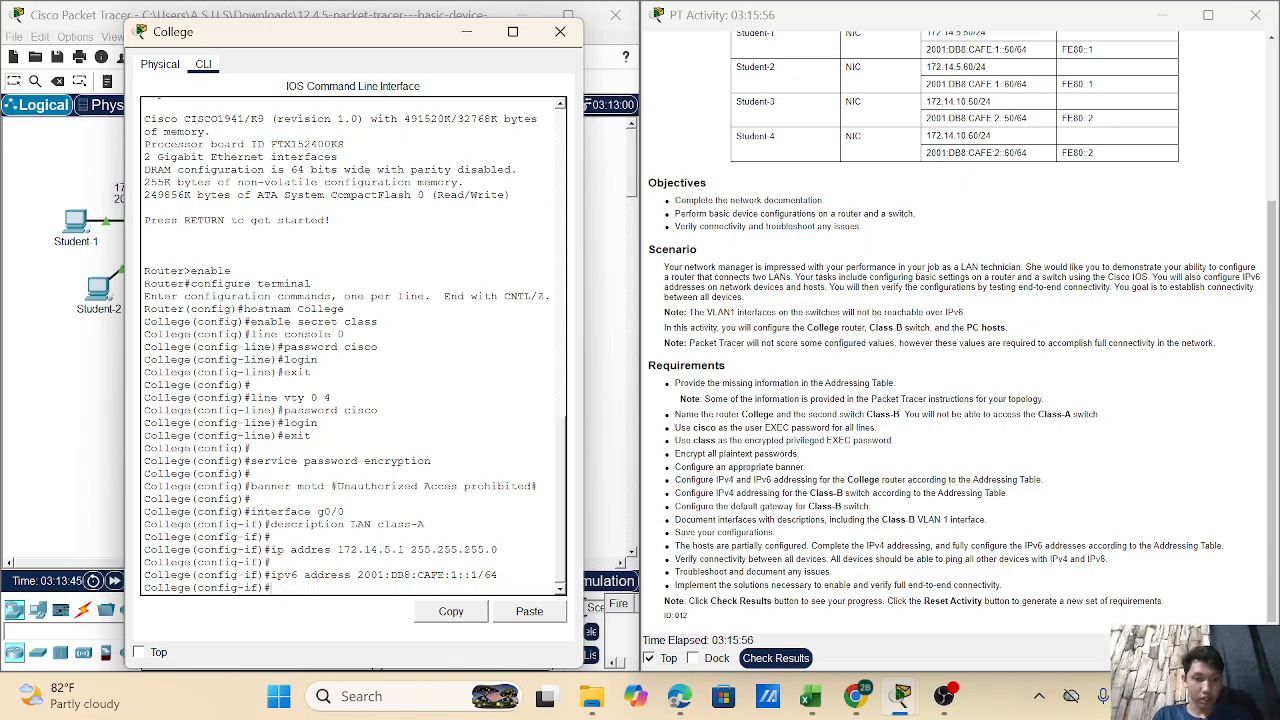
type("ipv6")
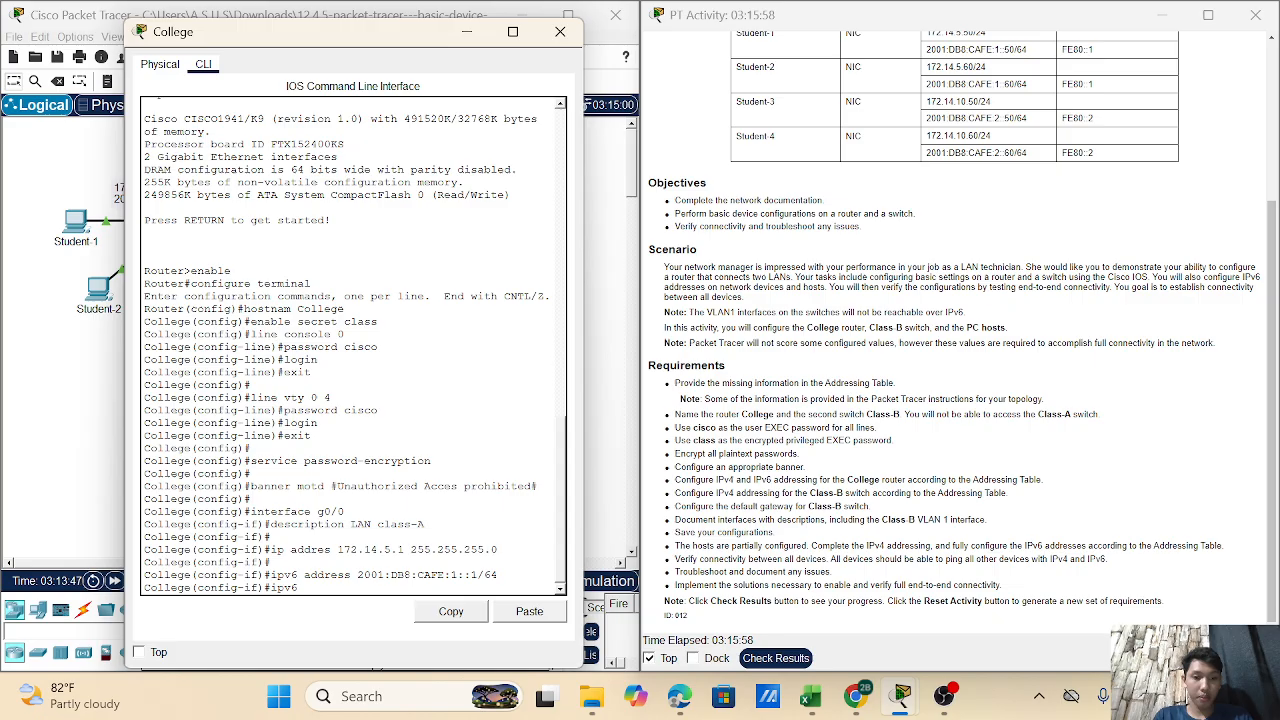
type(" address")
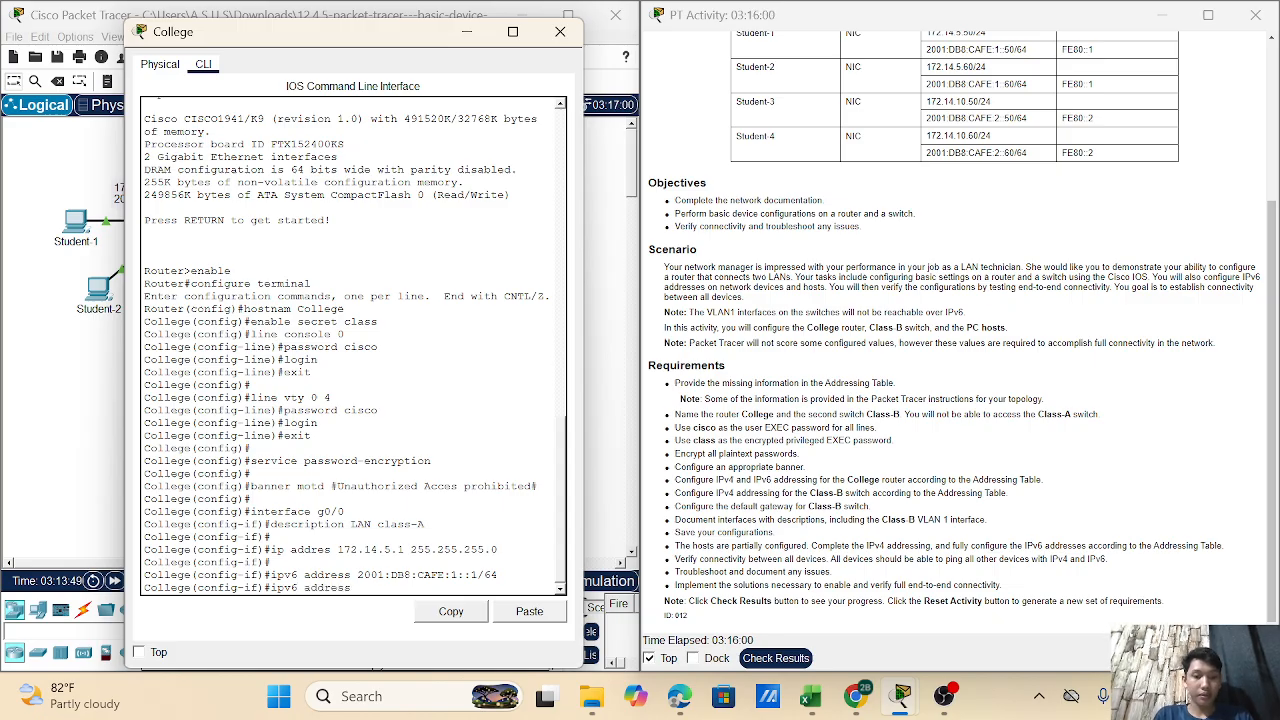
type(" FE")
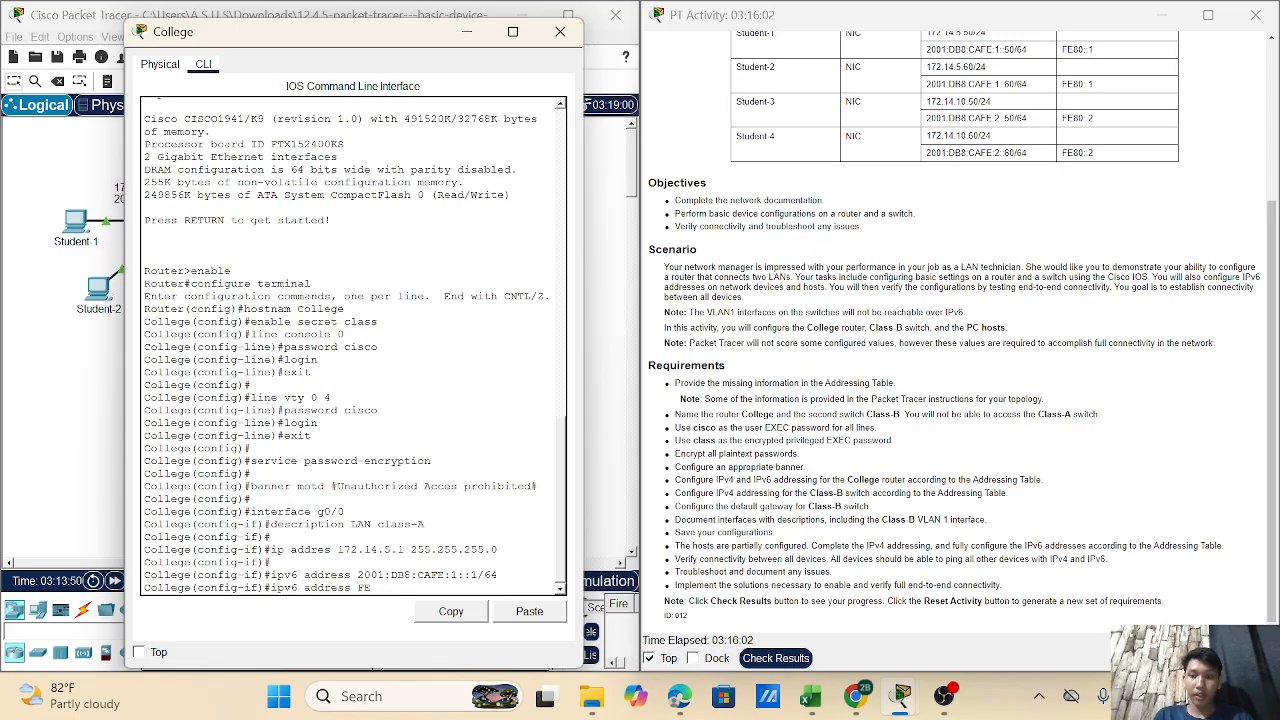
type("80::")
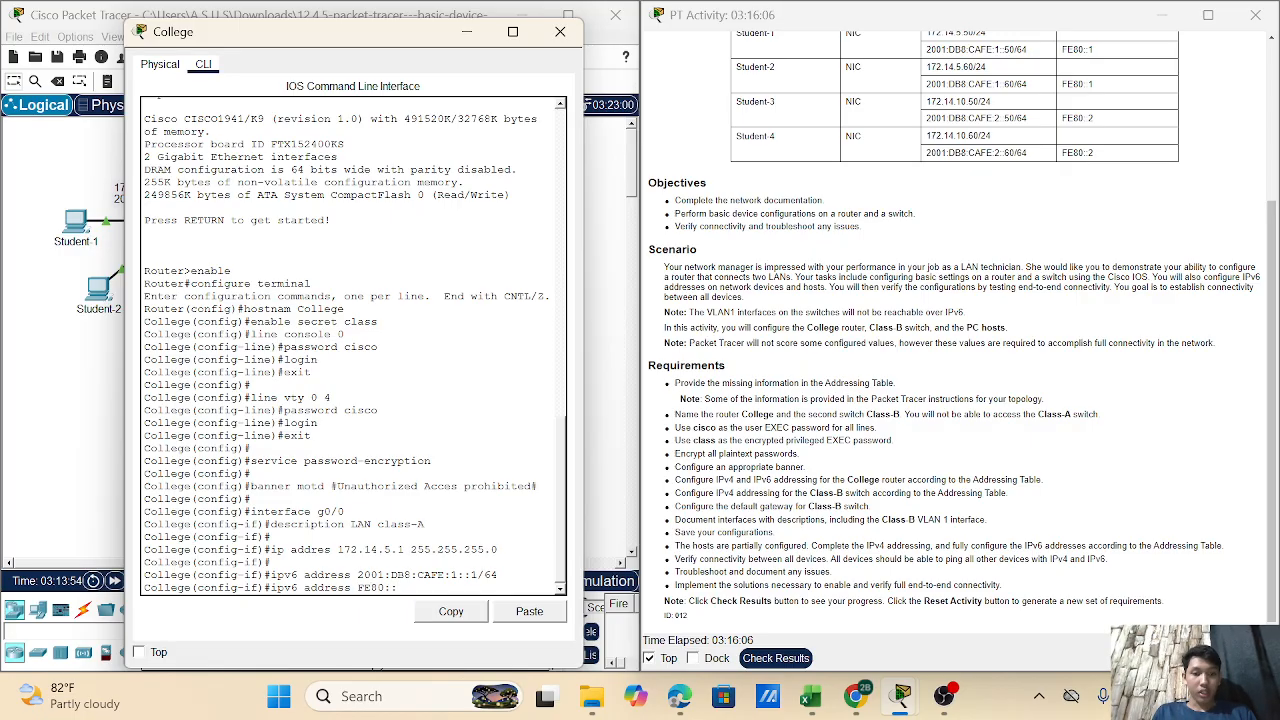
type("1")
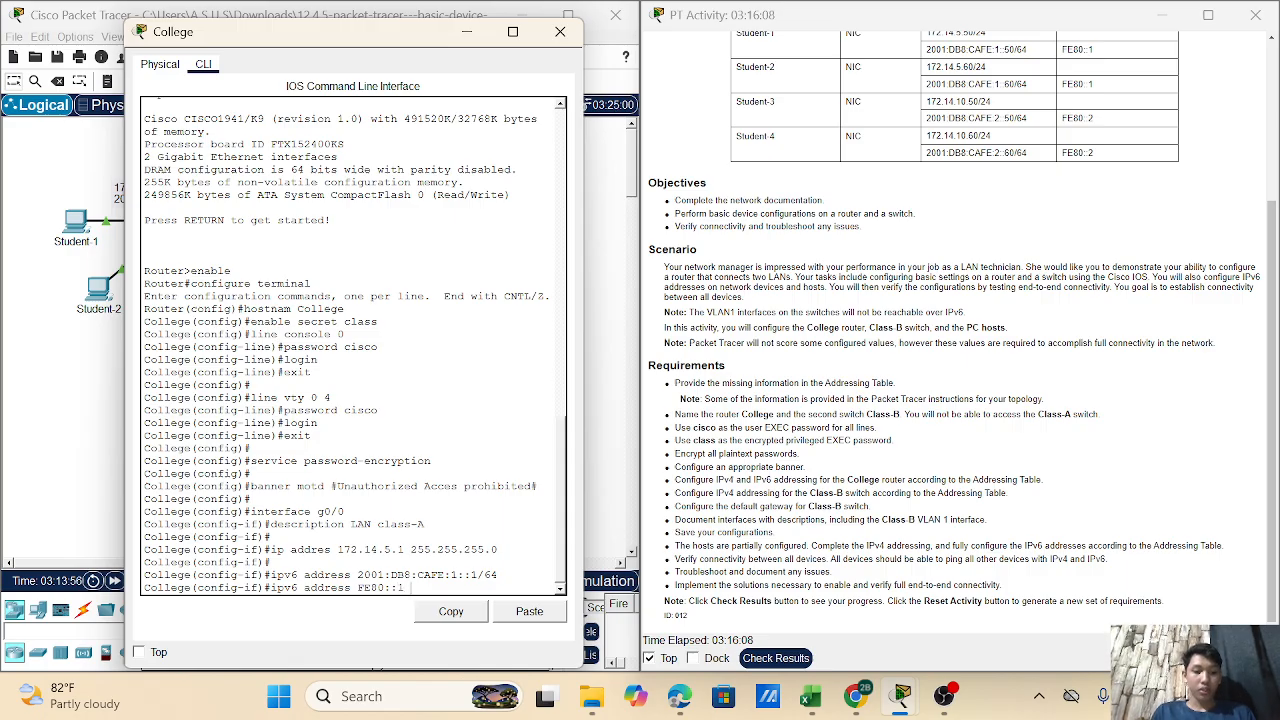
type(" li")
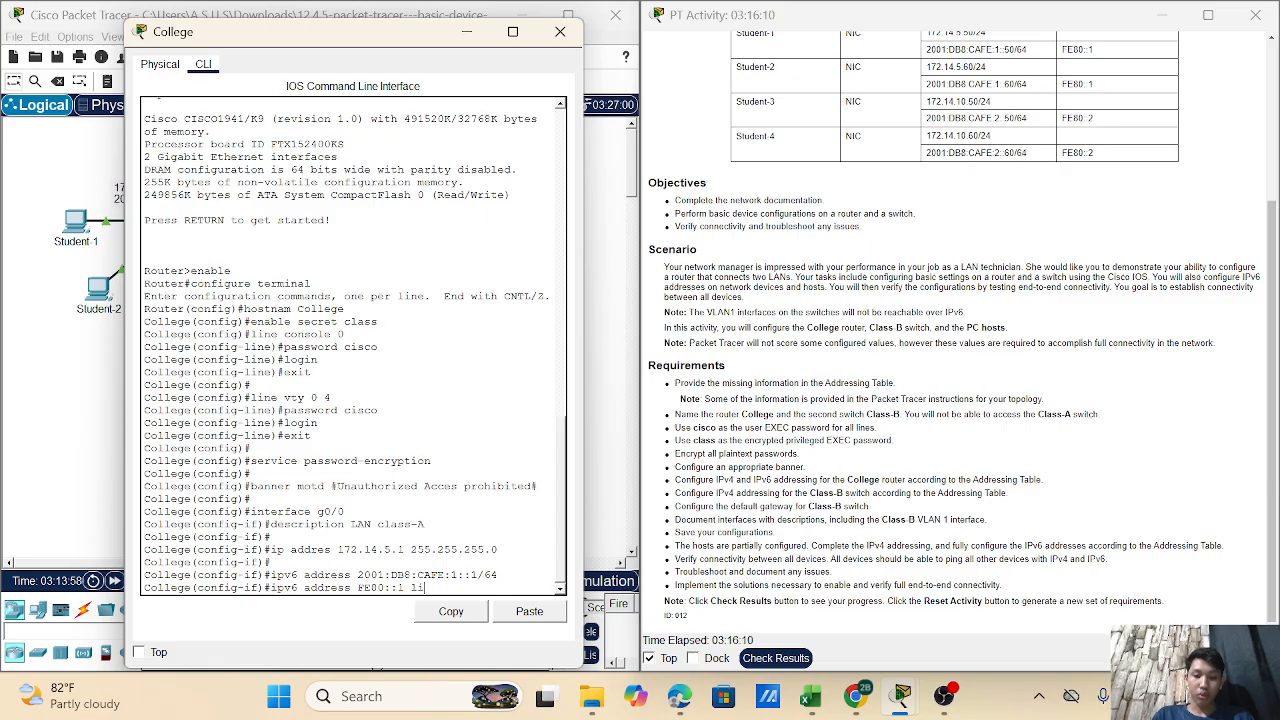
type("nk-")
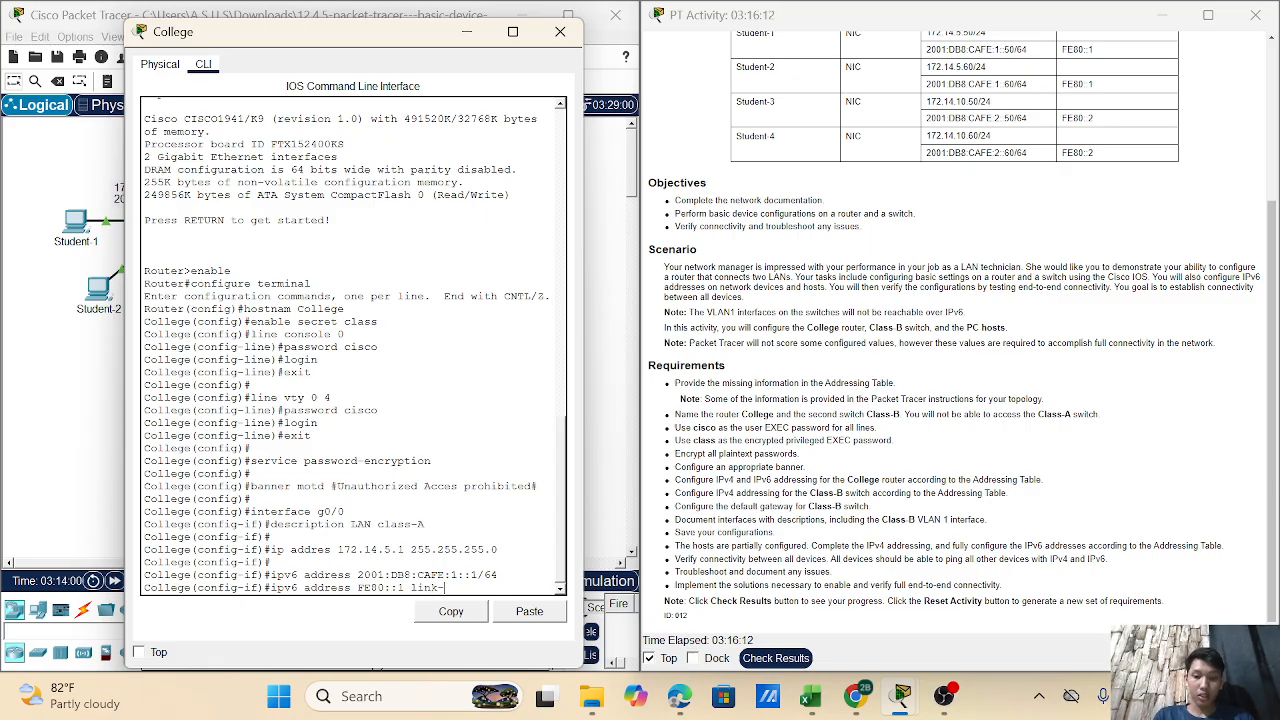
type("local")
key("Return")
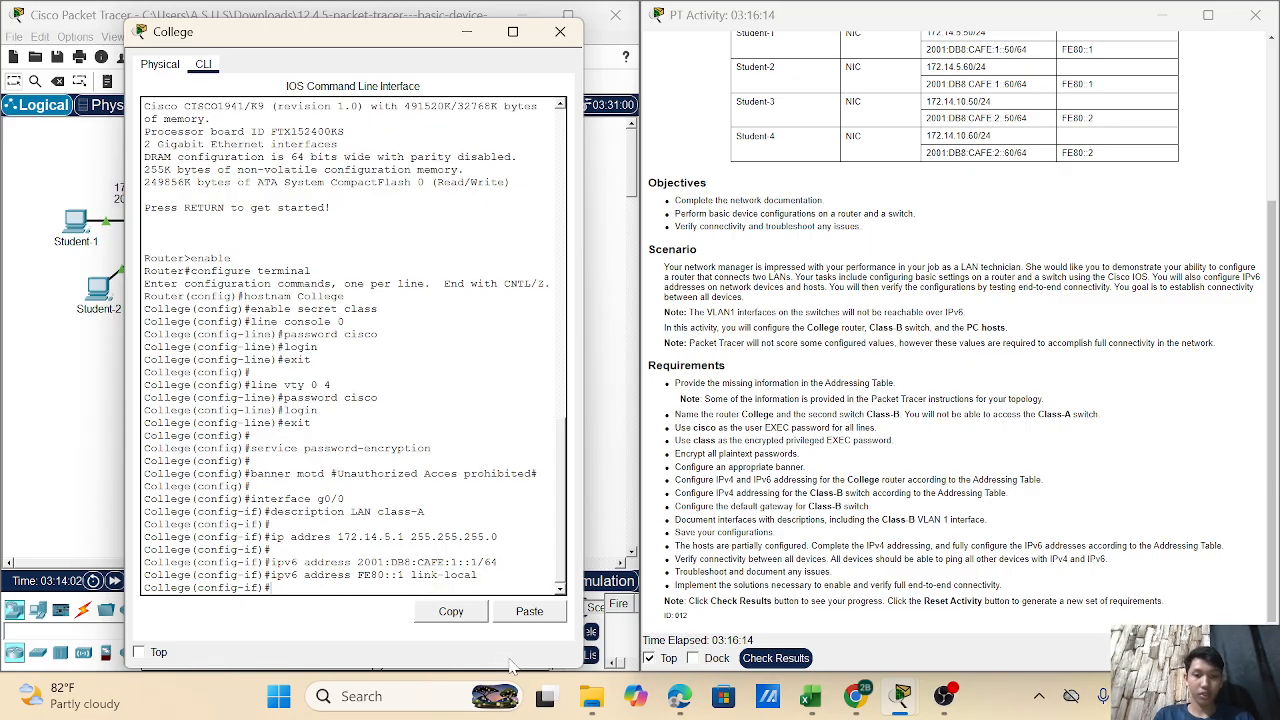
mouse_move(592, 700)
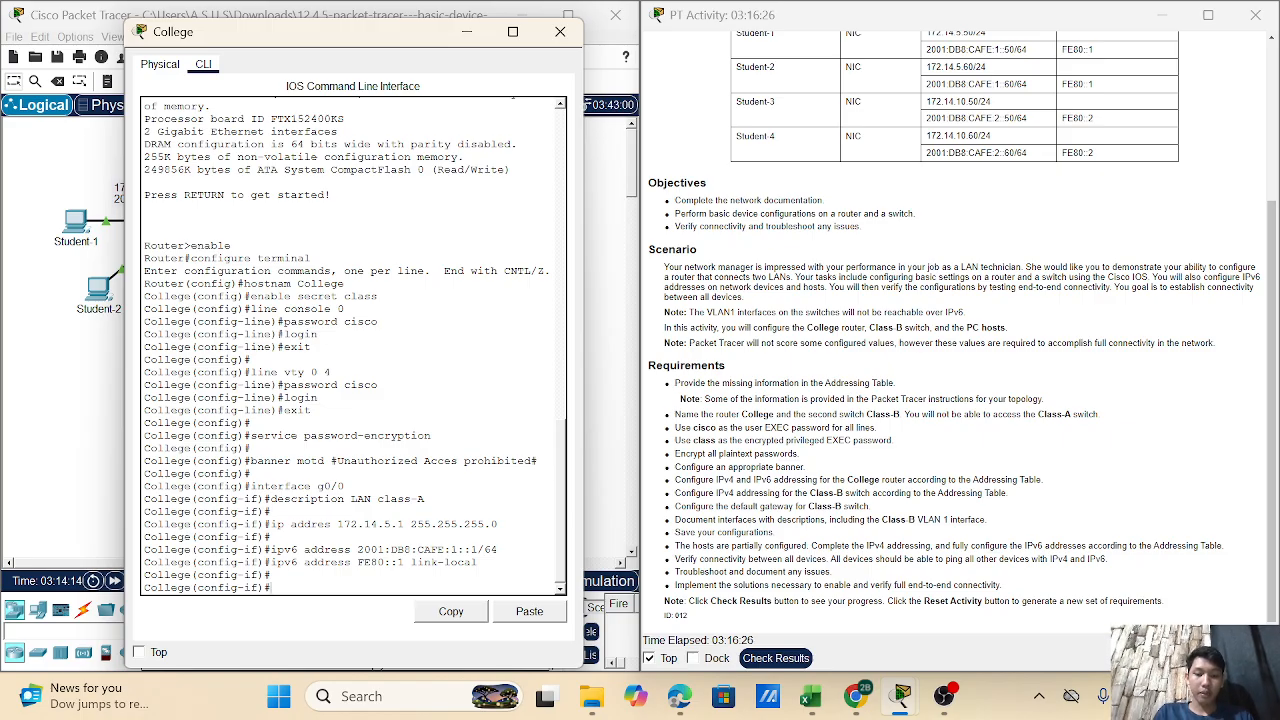
type("no shutdown")
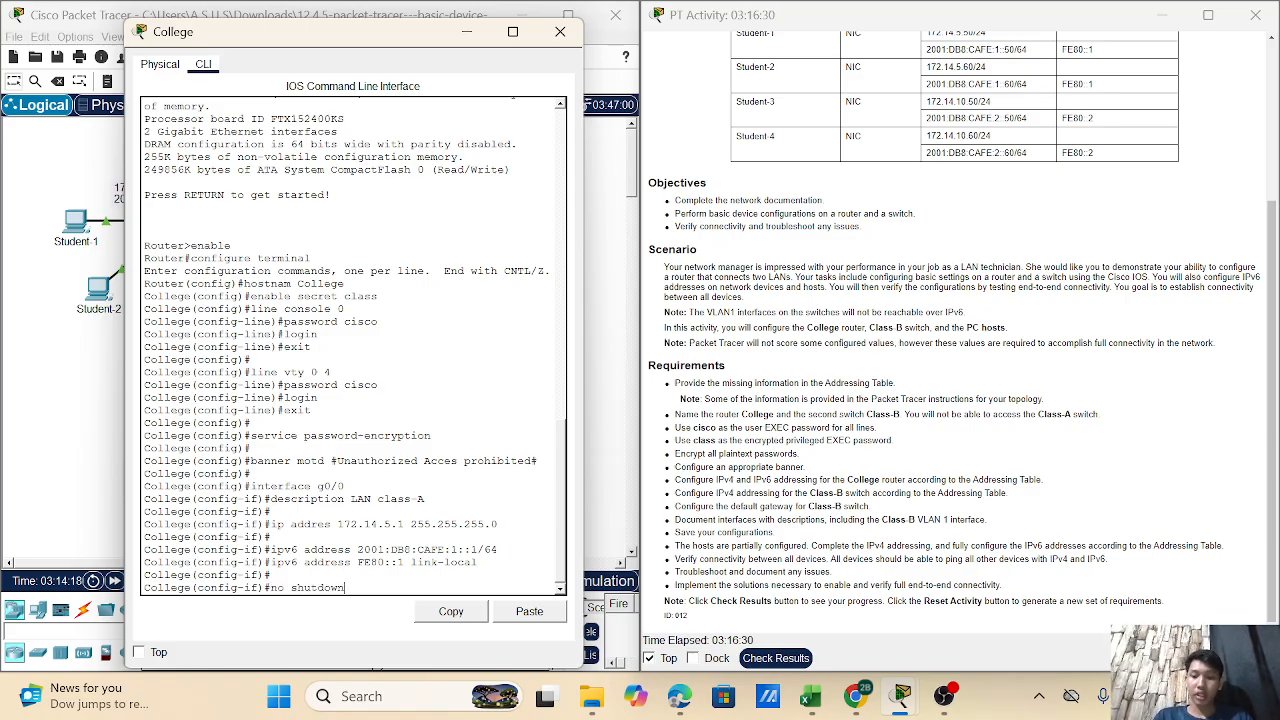
key("Return")
type("exit")
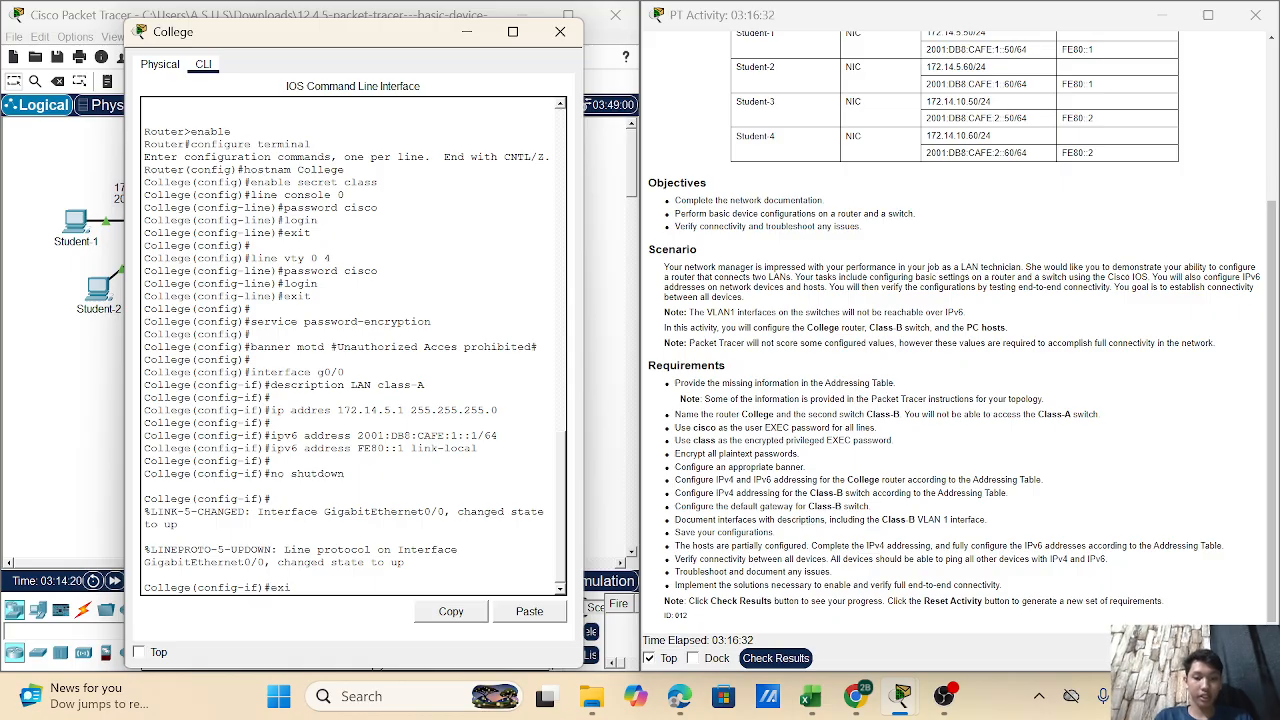
key("Return")
key("Return")
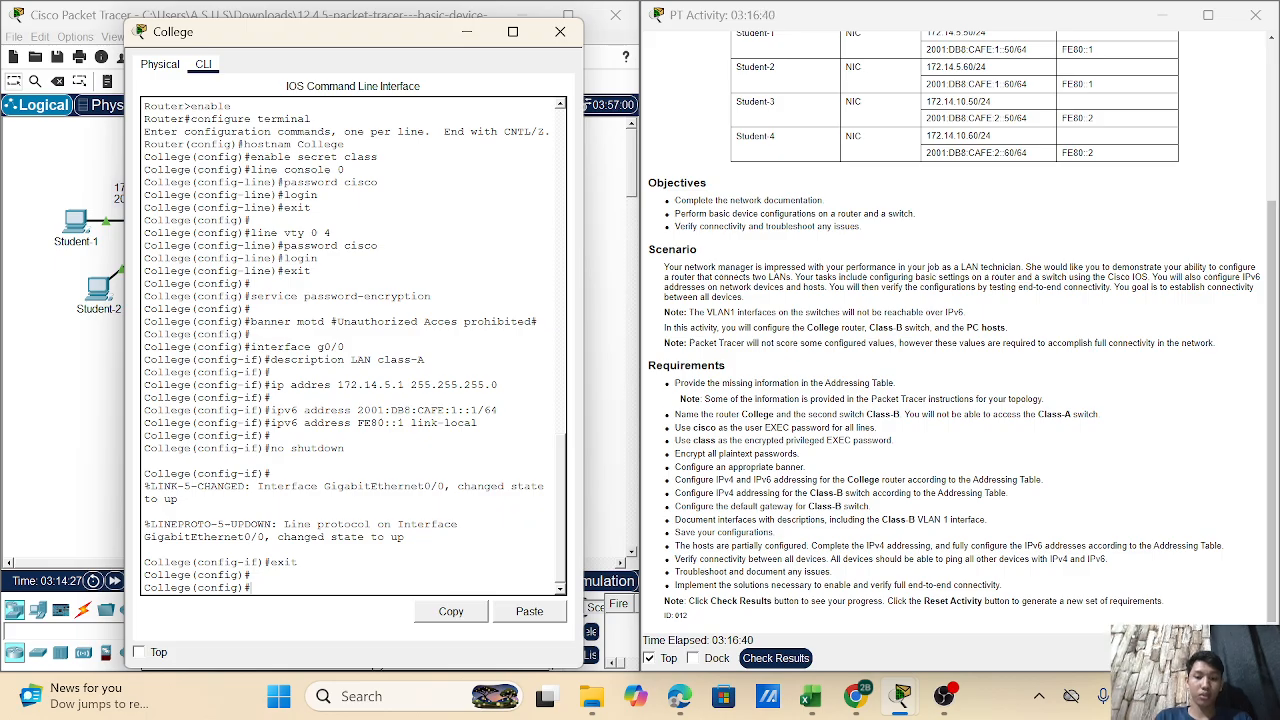
- Give interface g0/1 the description 'LAN Class-B'
type("interface")
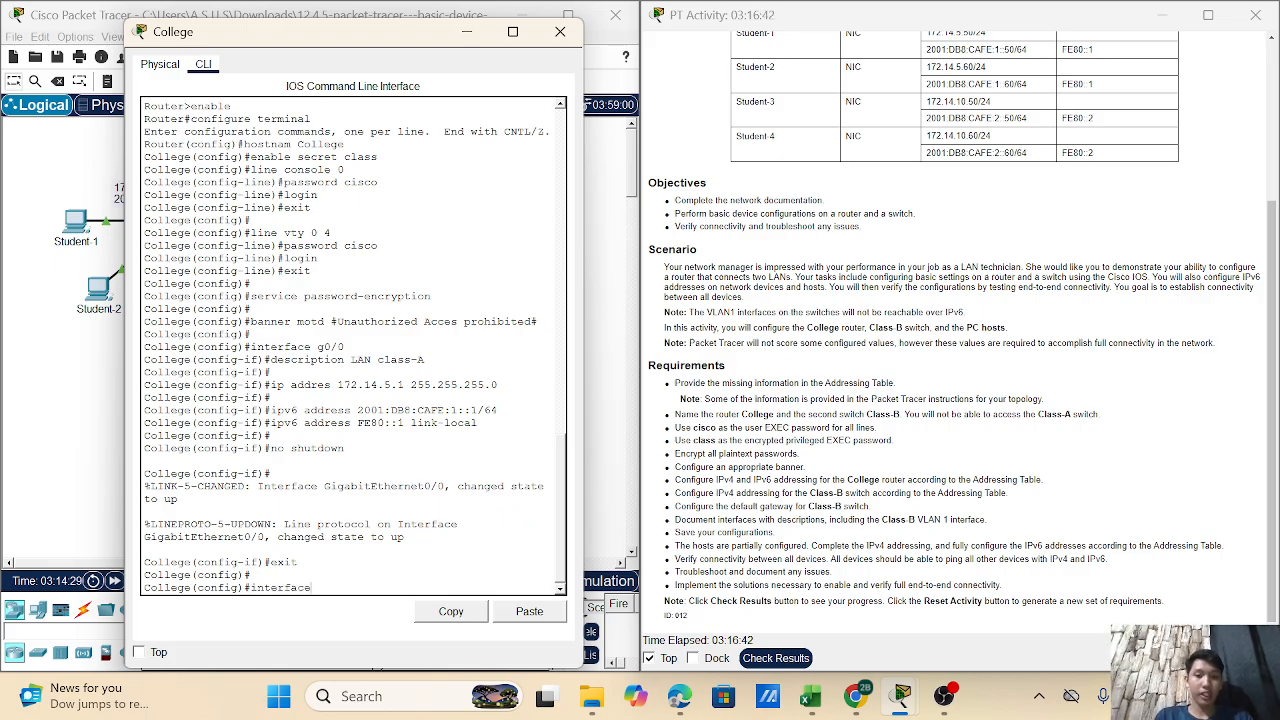
type(" g0/1")
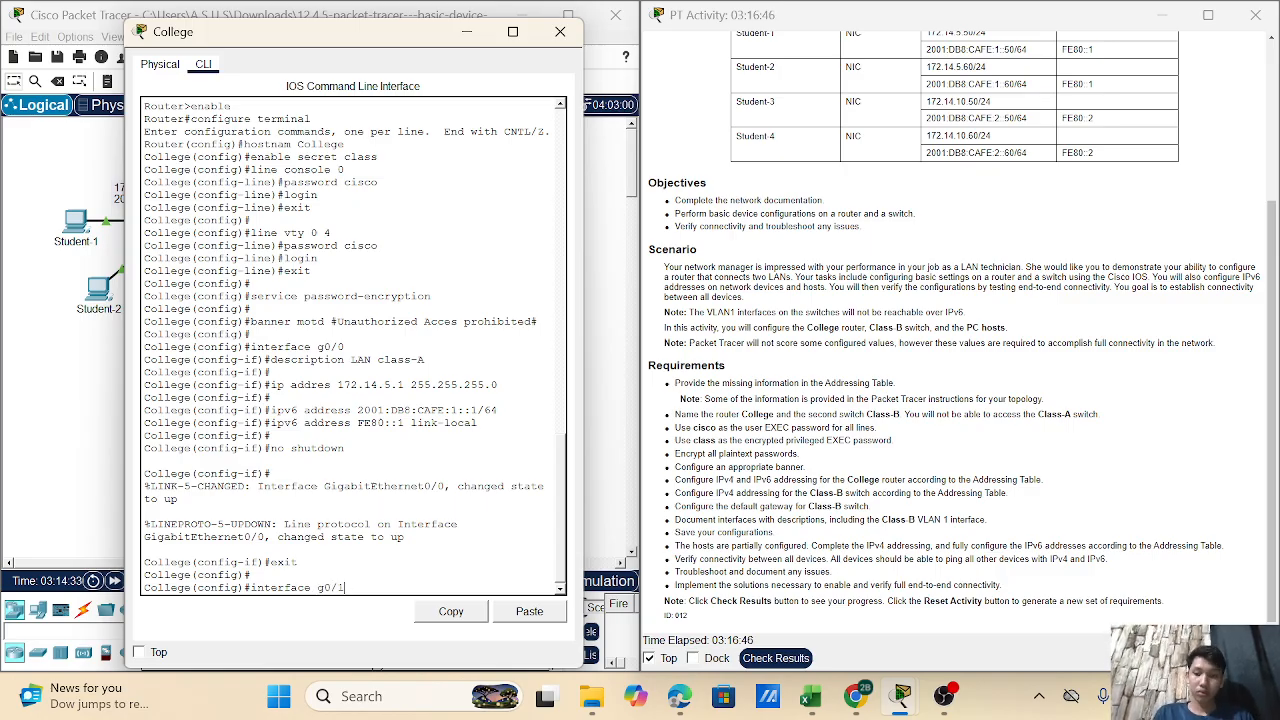
key("Return")
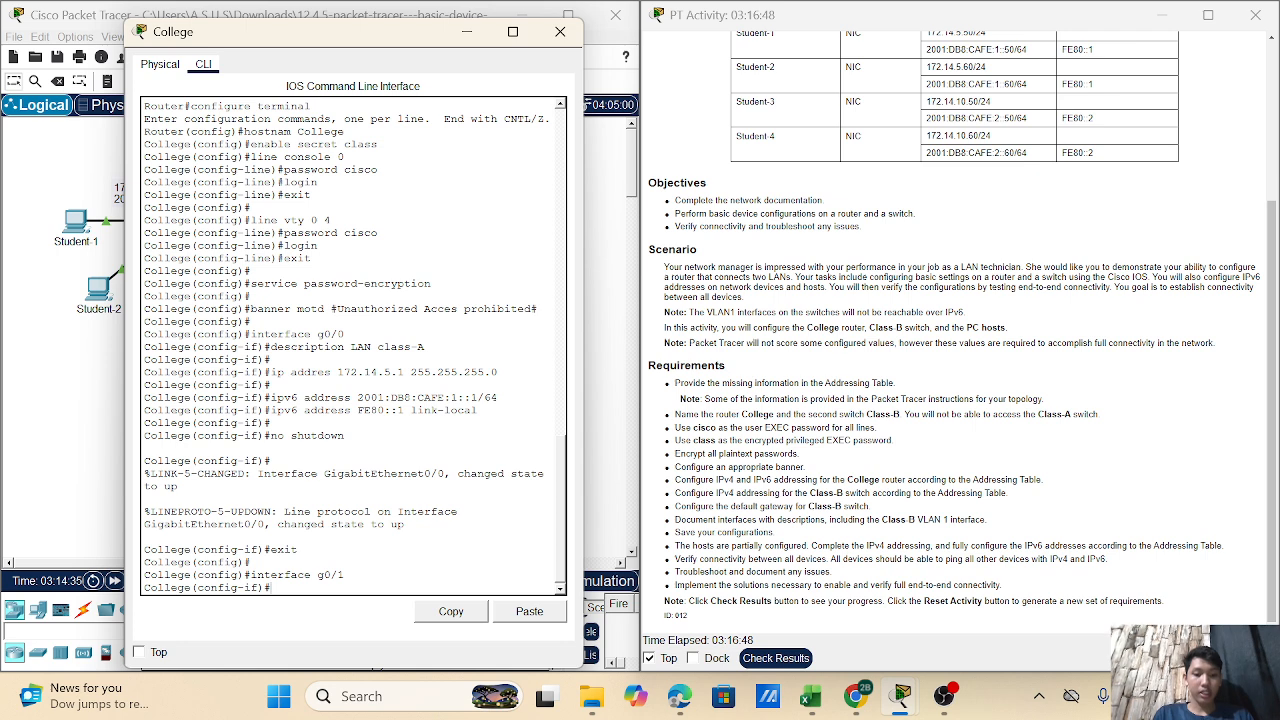
type("de")
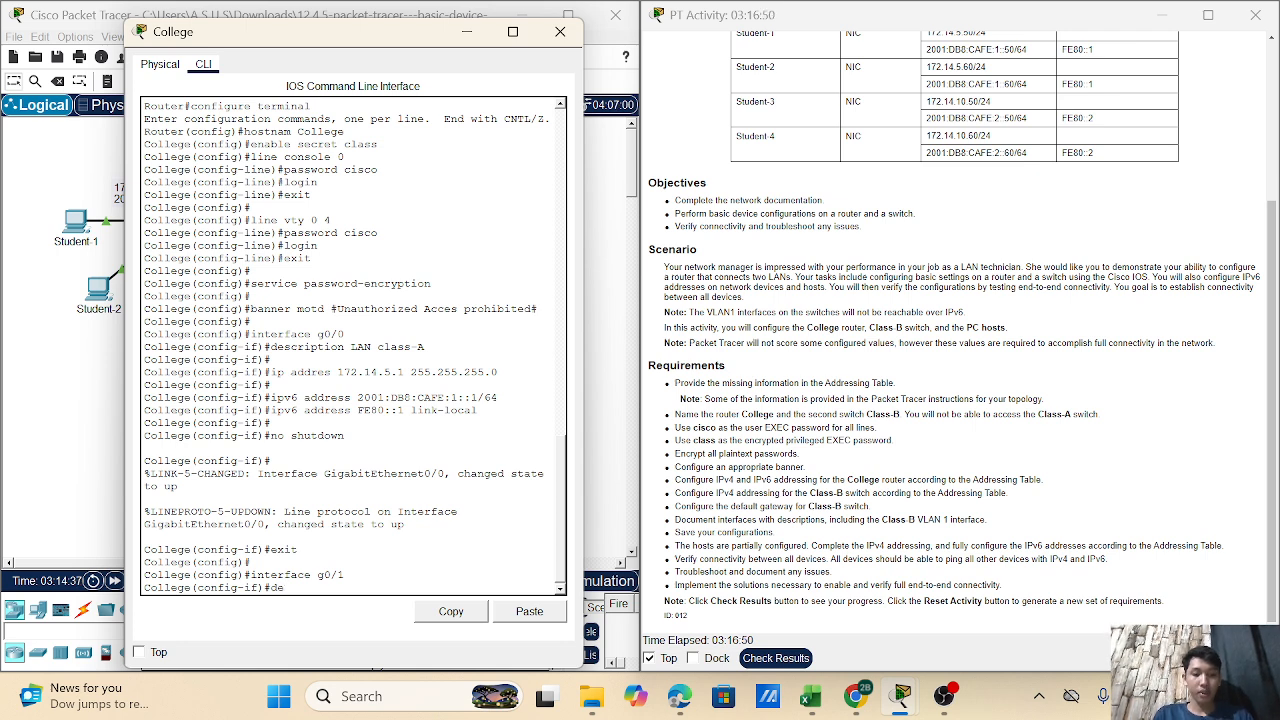
type("scr")
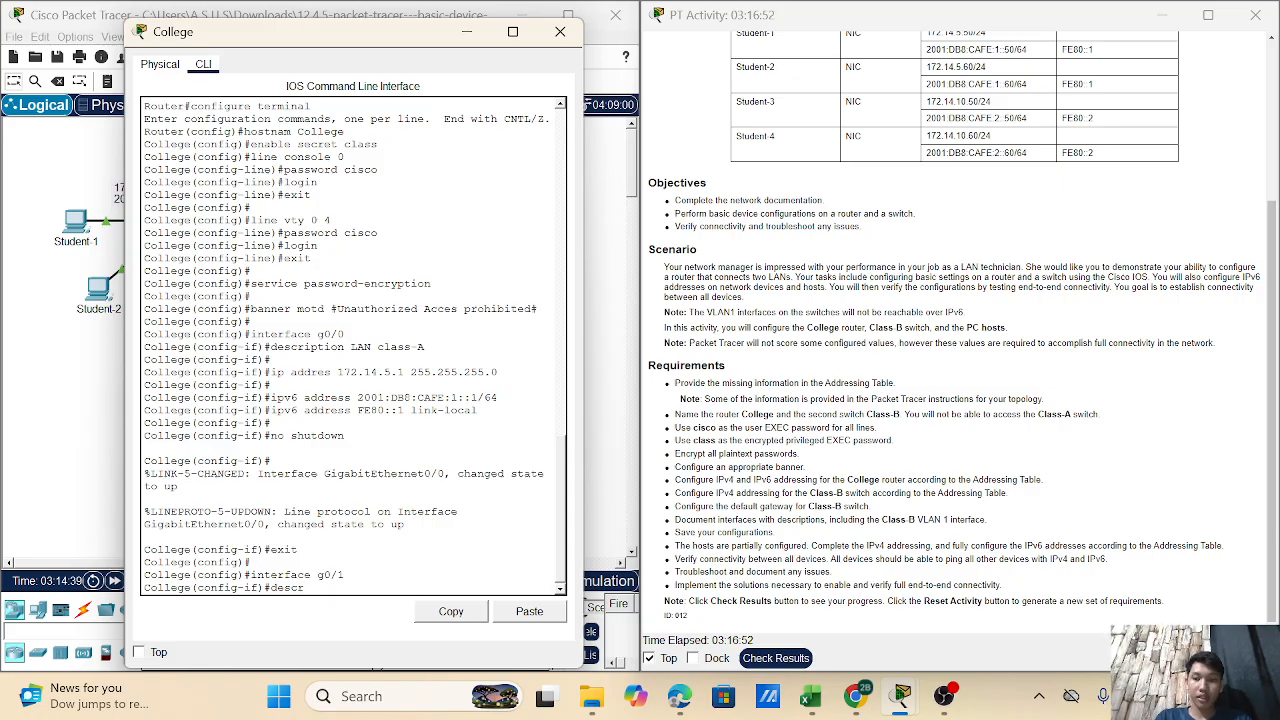
type("i")
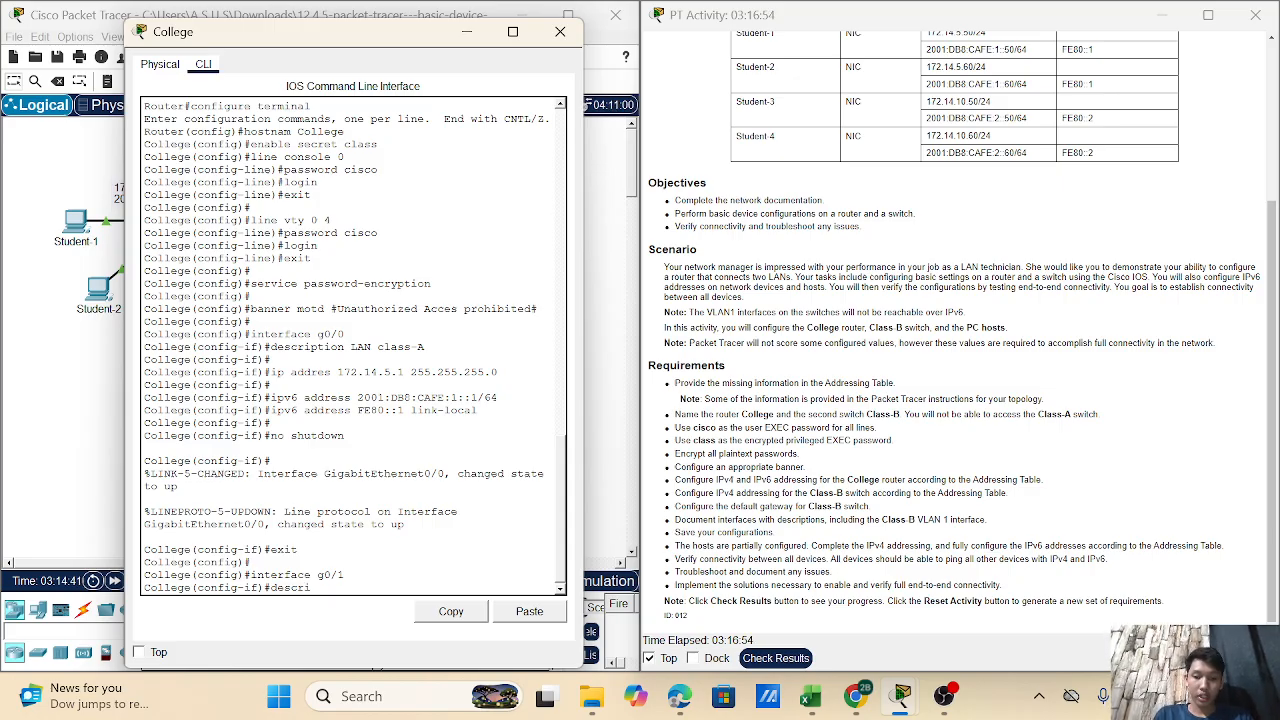
type("ption")
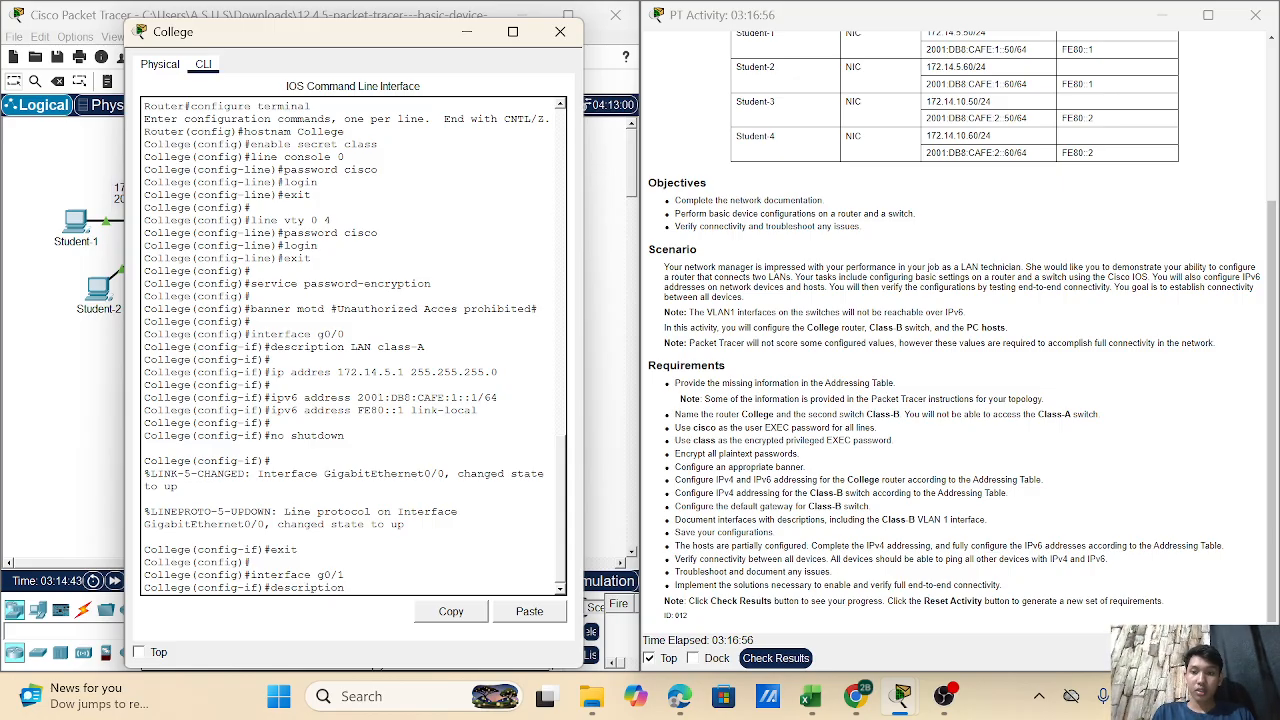
type(" LAN")
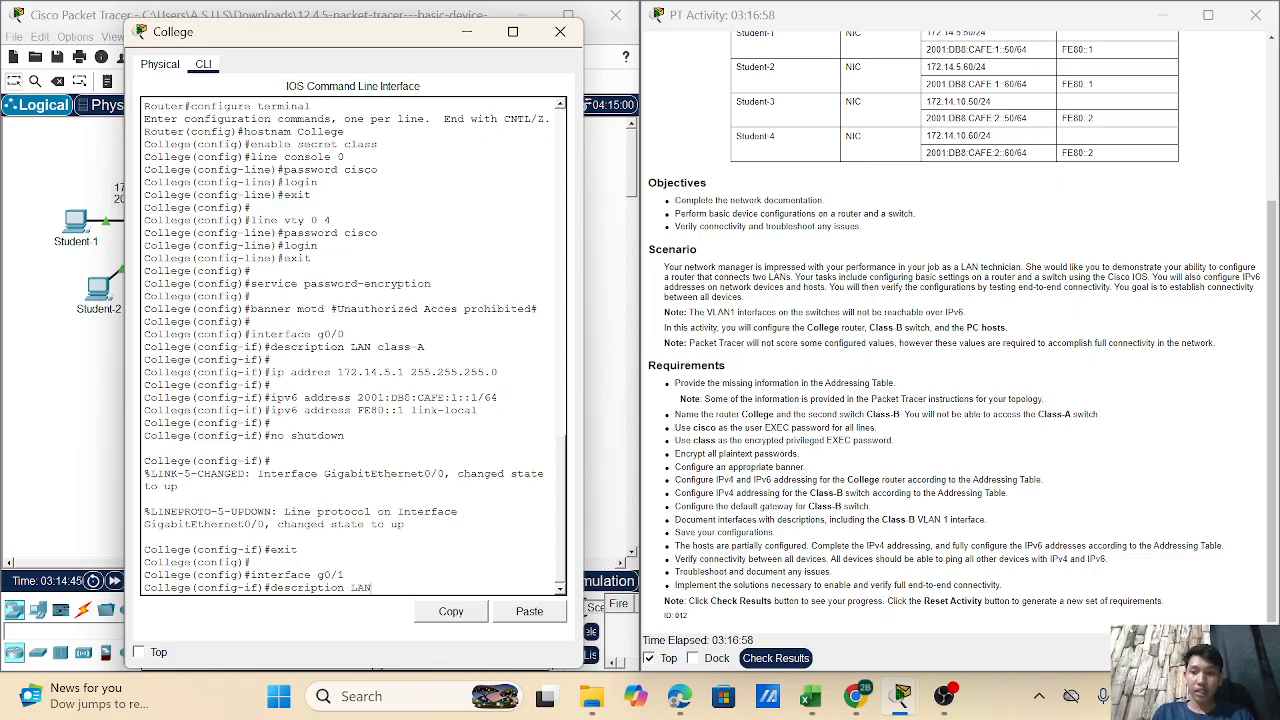
type("ass-B")
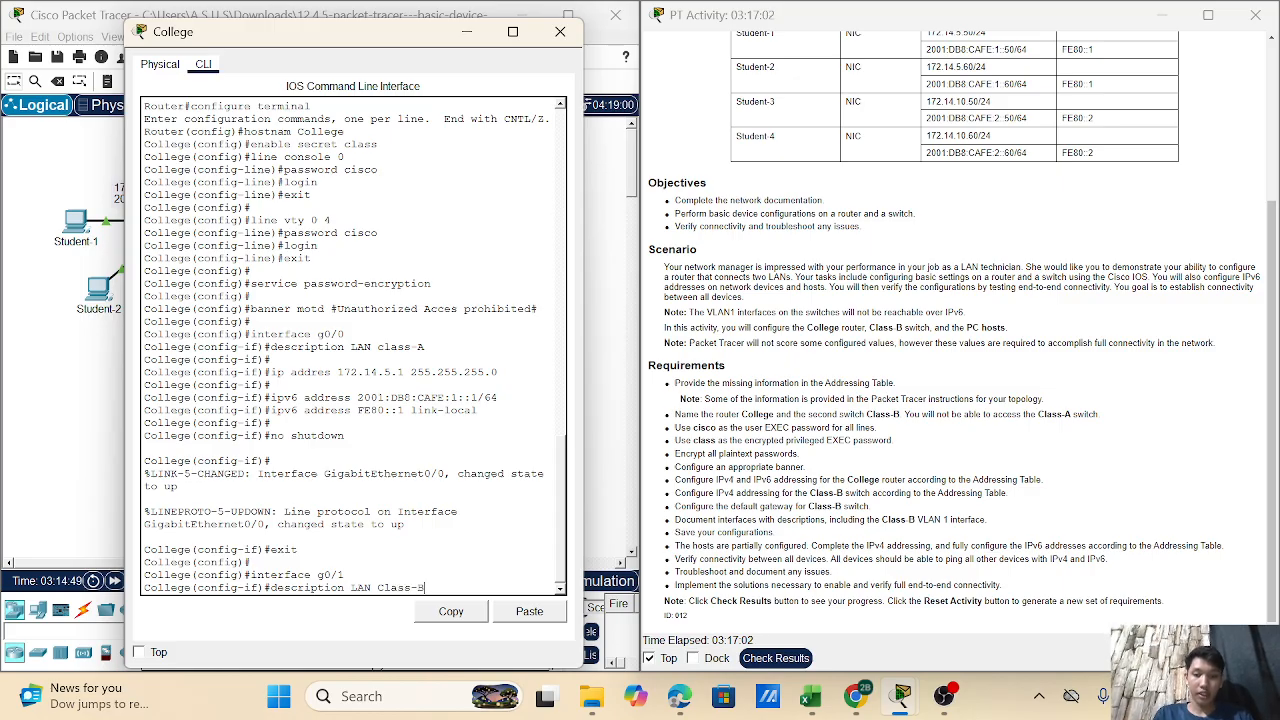
key("Return")
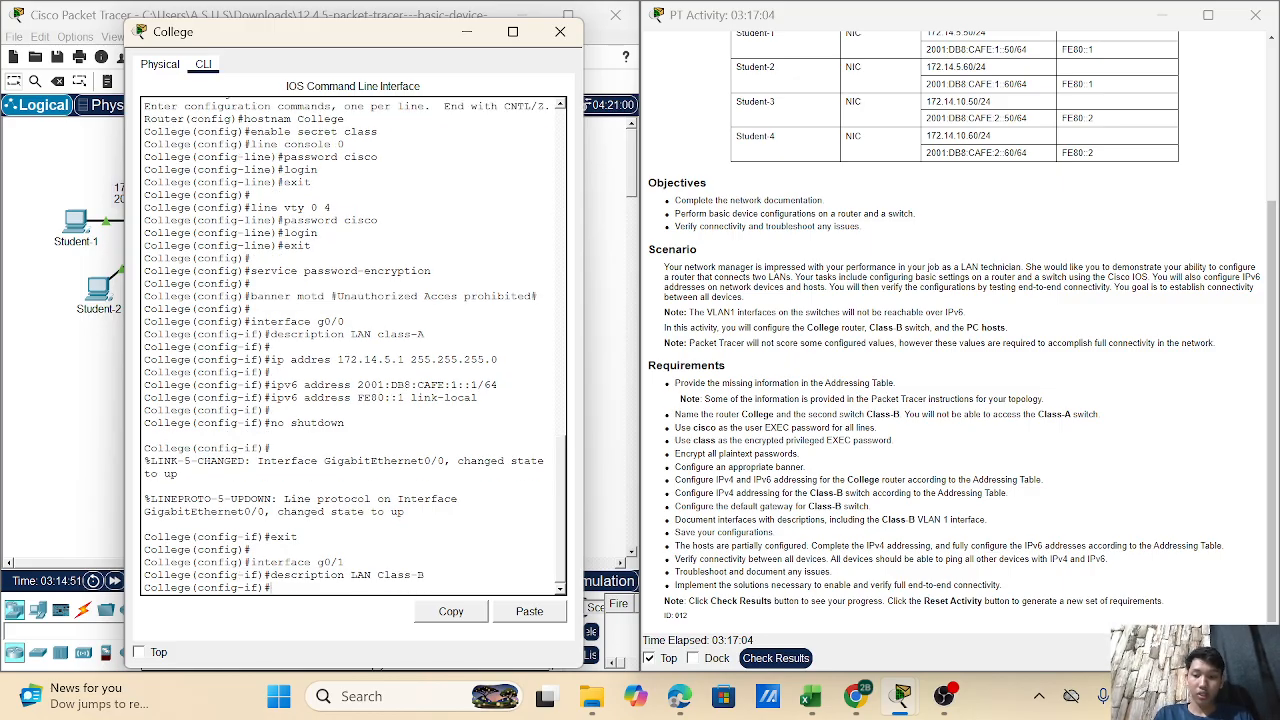
key("Return")
- Type the IPv4 address 172.14.10.1 255.255.255.0 for g0/1, fixing a typo in the address
type("ip a")
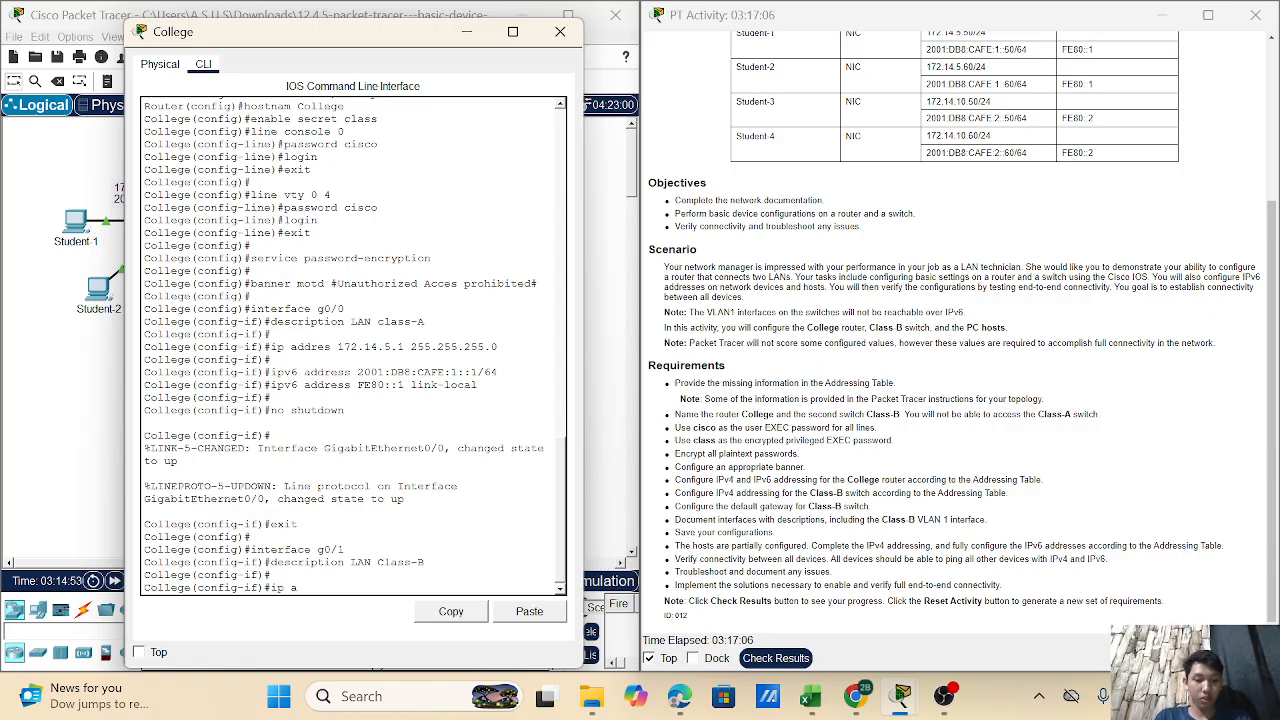
type("ddres")
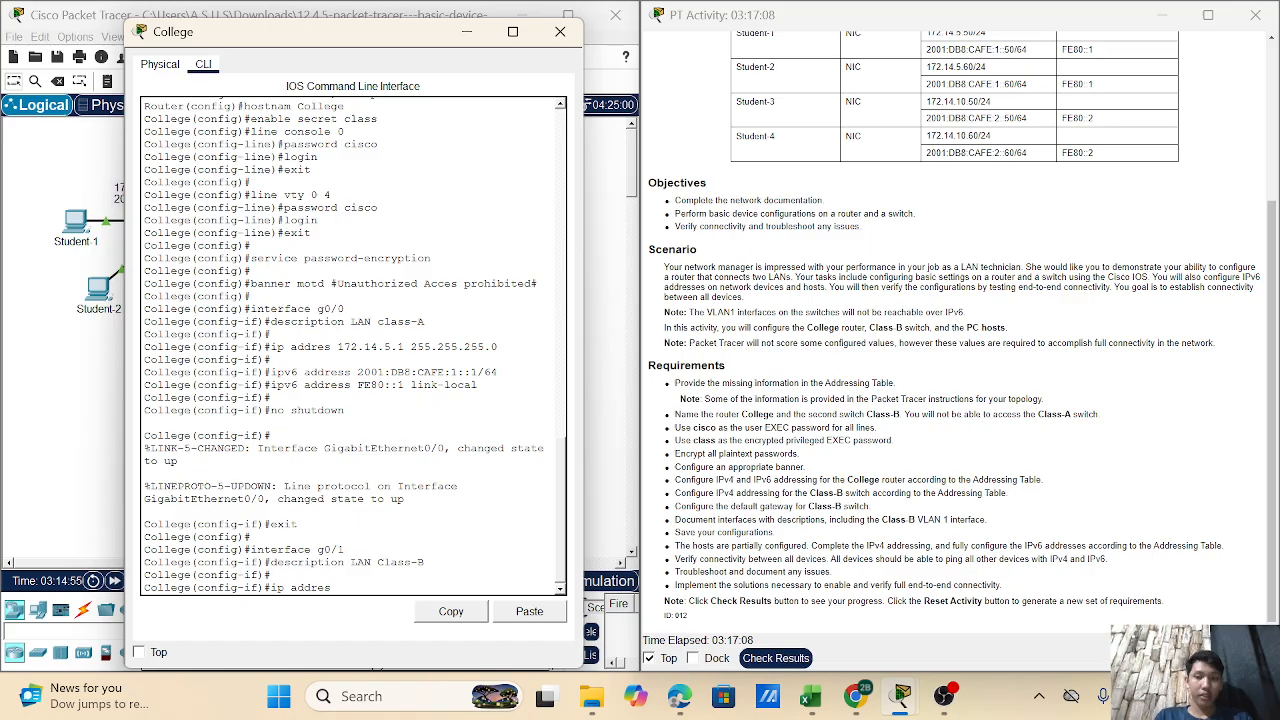
type(" 172.15")
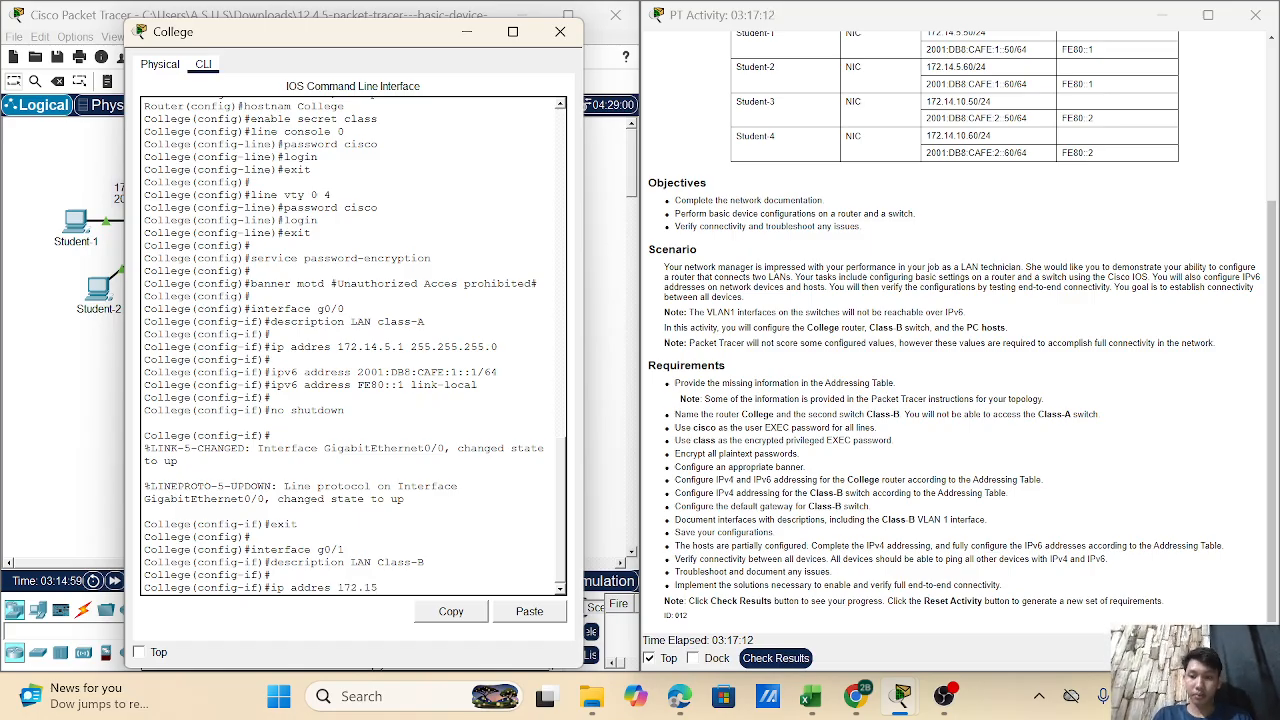
key("BackSpace")
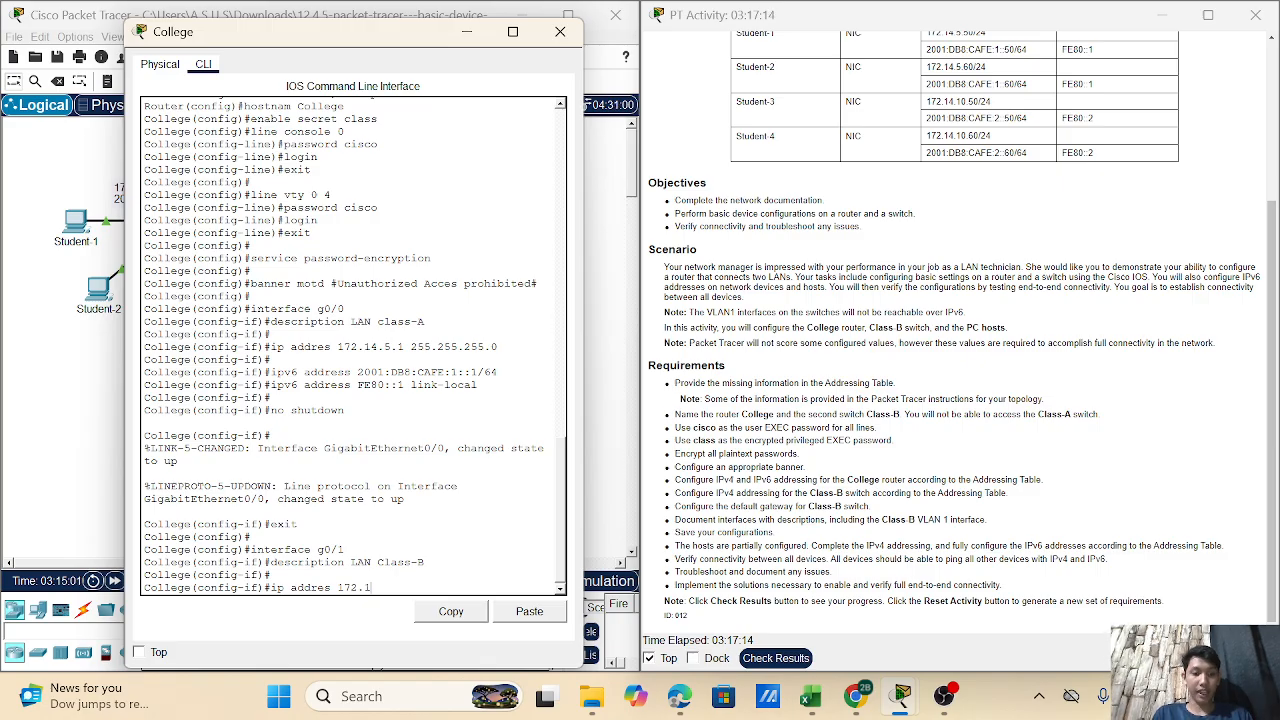
type("4")
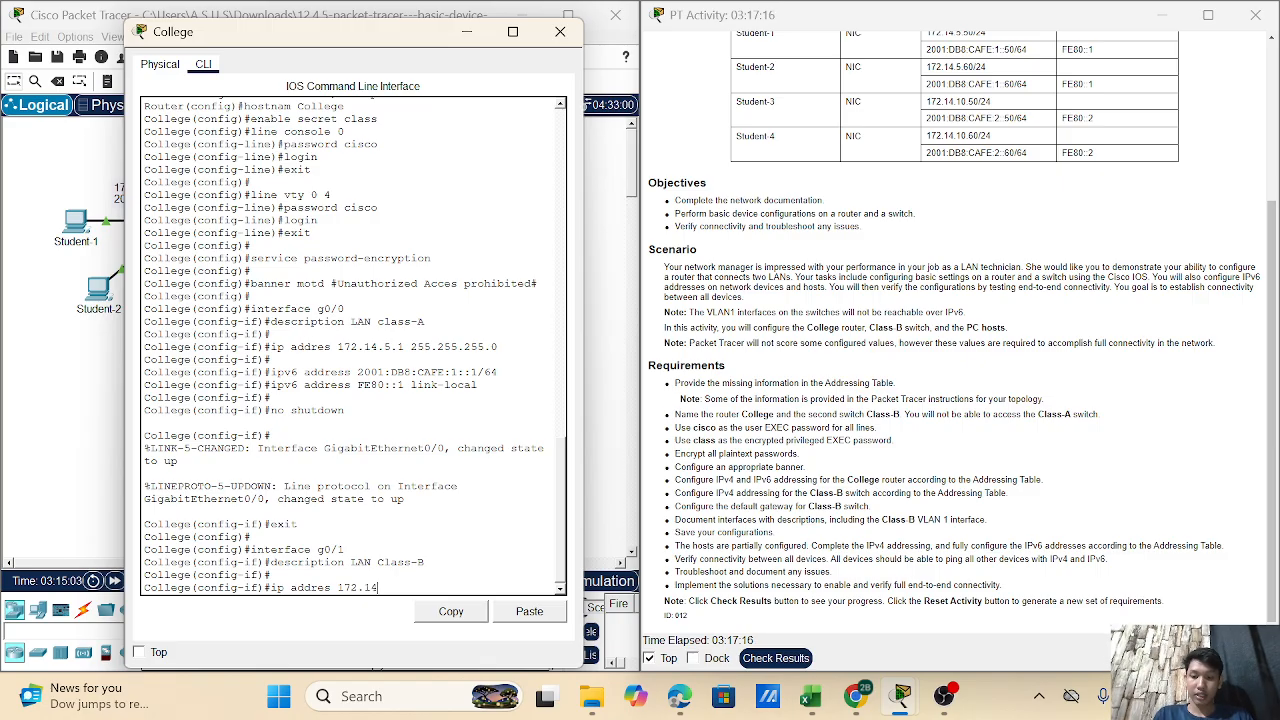
type(".10")
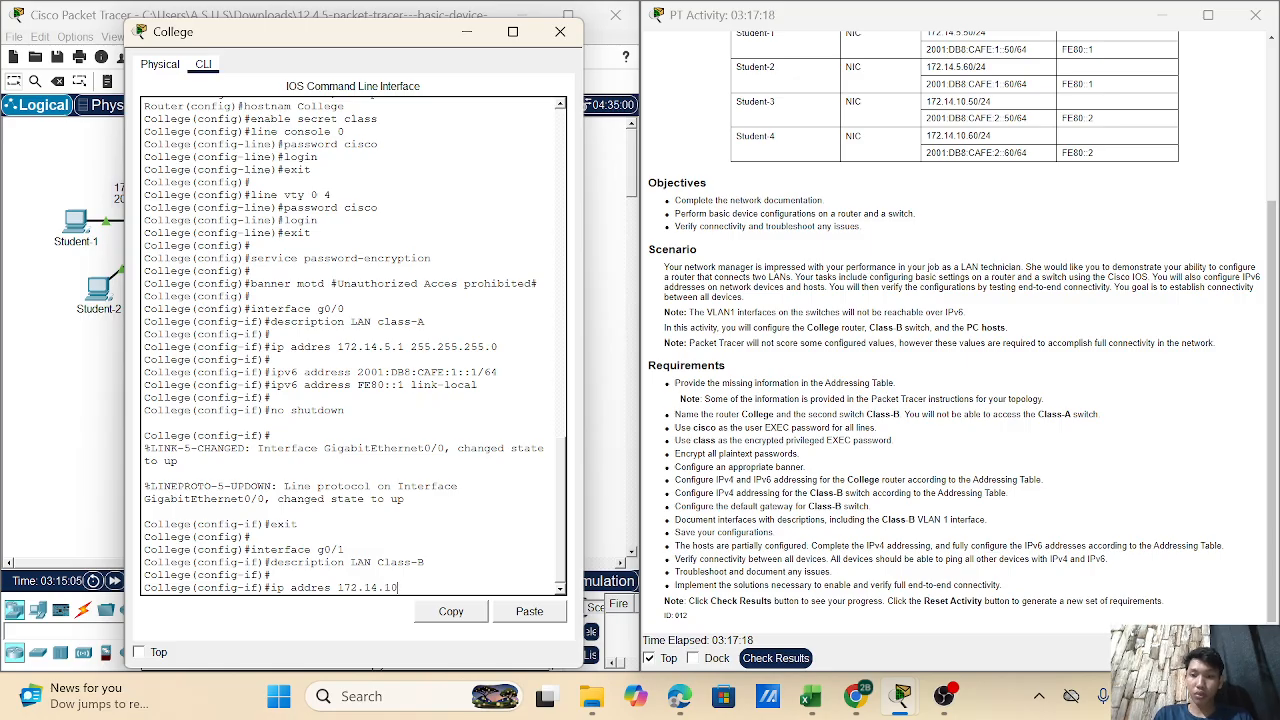
type(".1")
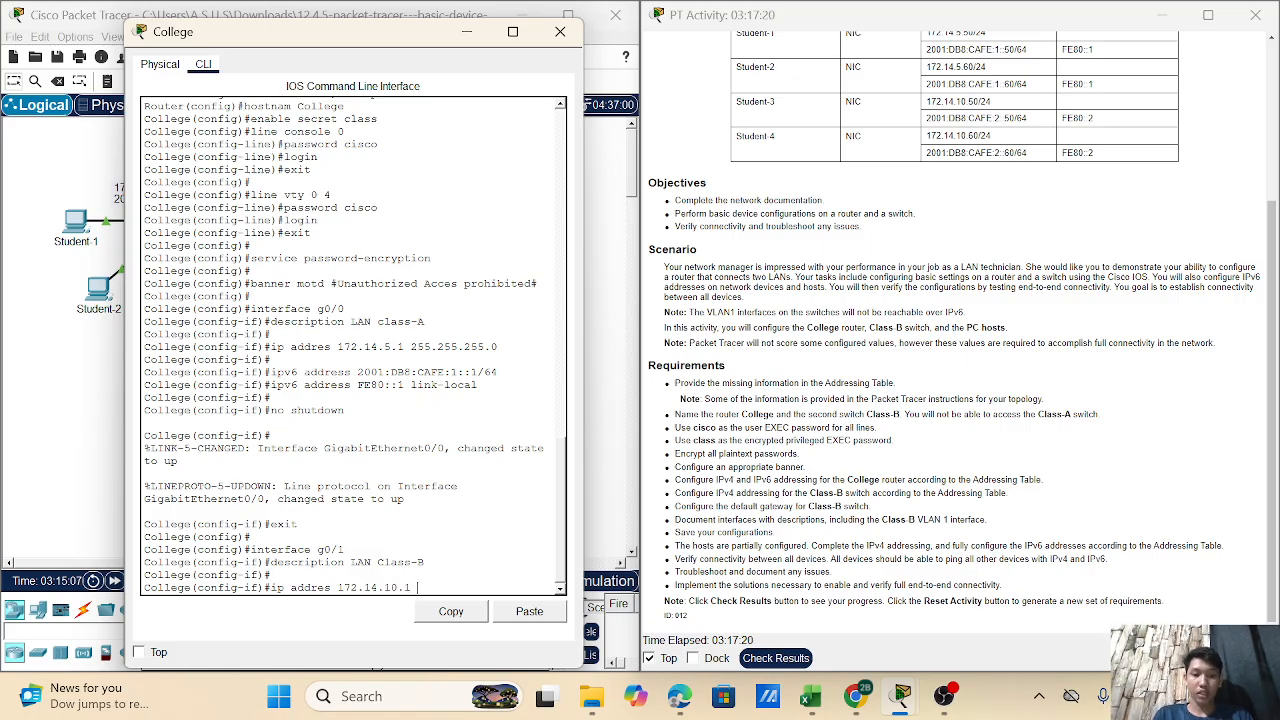
type(" 255.255.2")
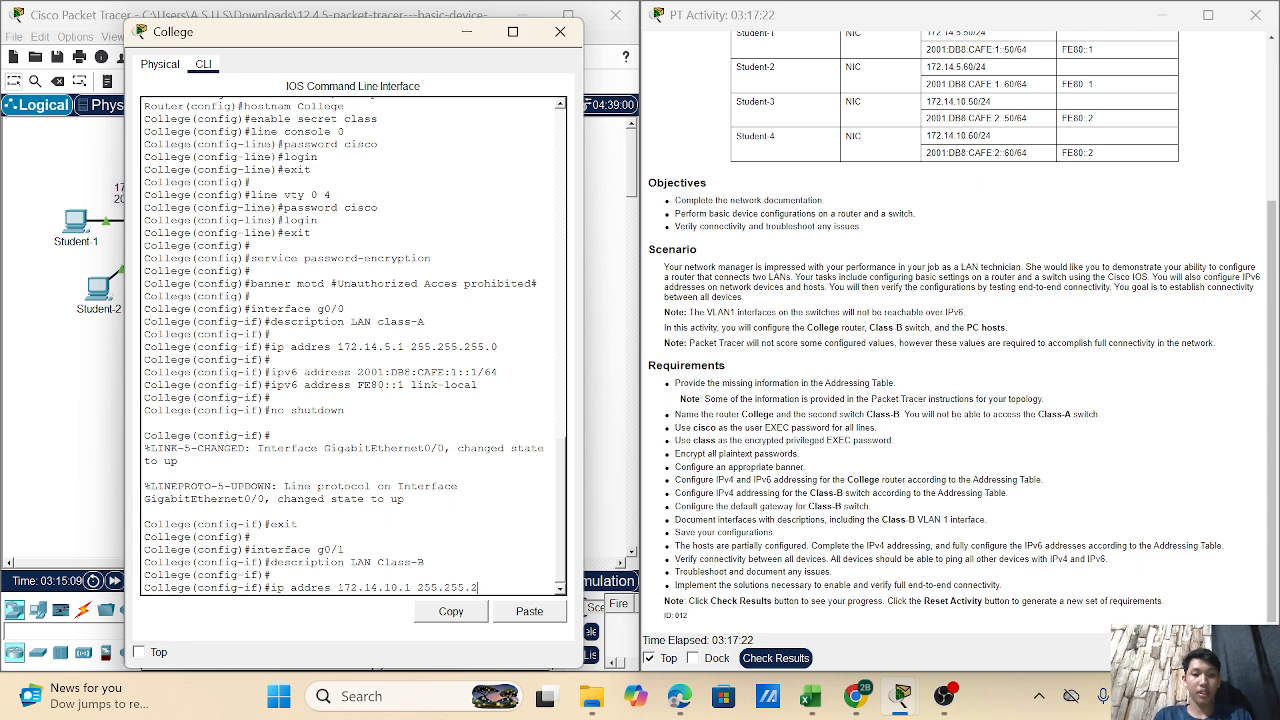
type("55.0")
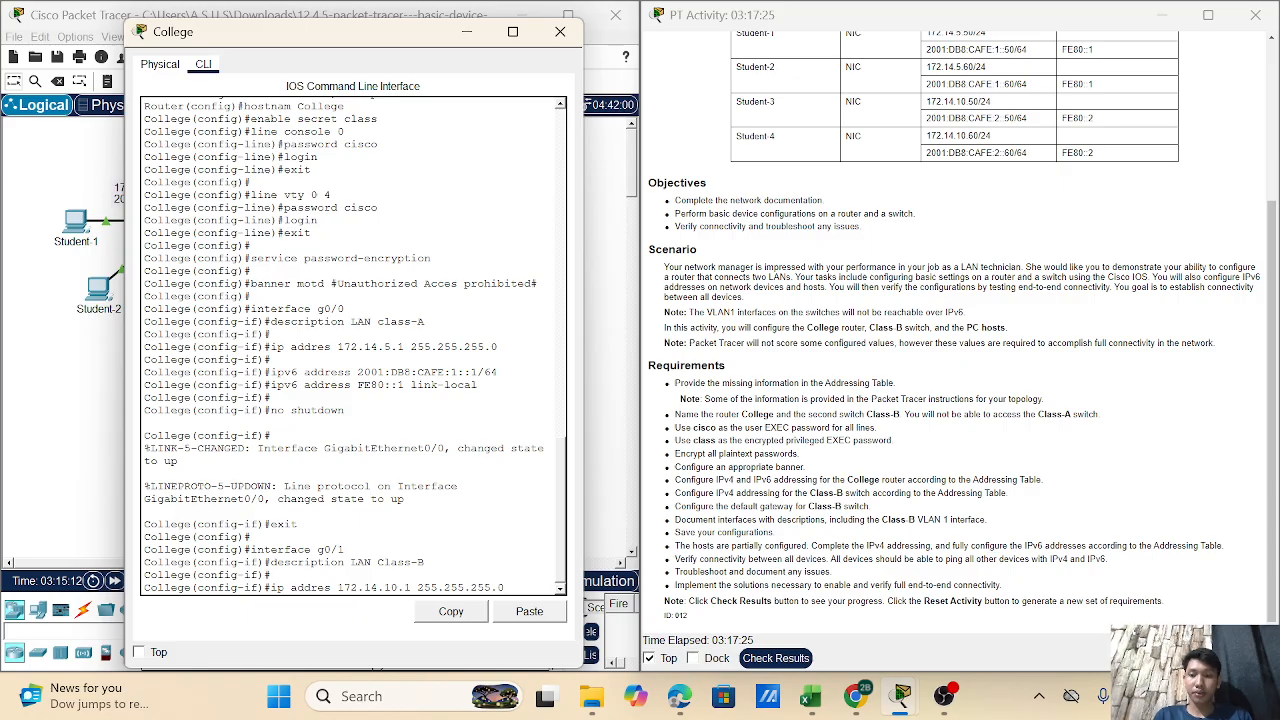
- Apply IPv4 172.14.10.1/24 and add IPv6 address 2001:DB8:CAFE:2::1/64 to g0/1
key("Return")
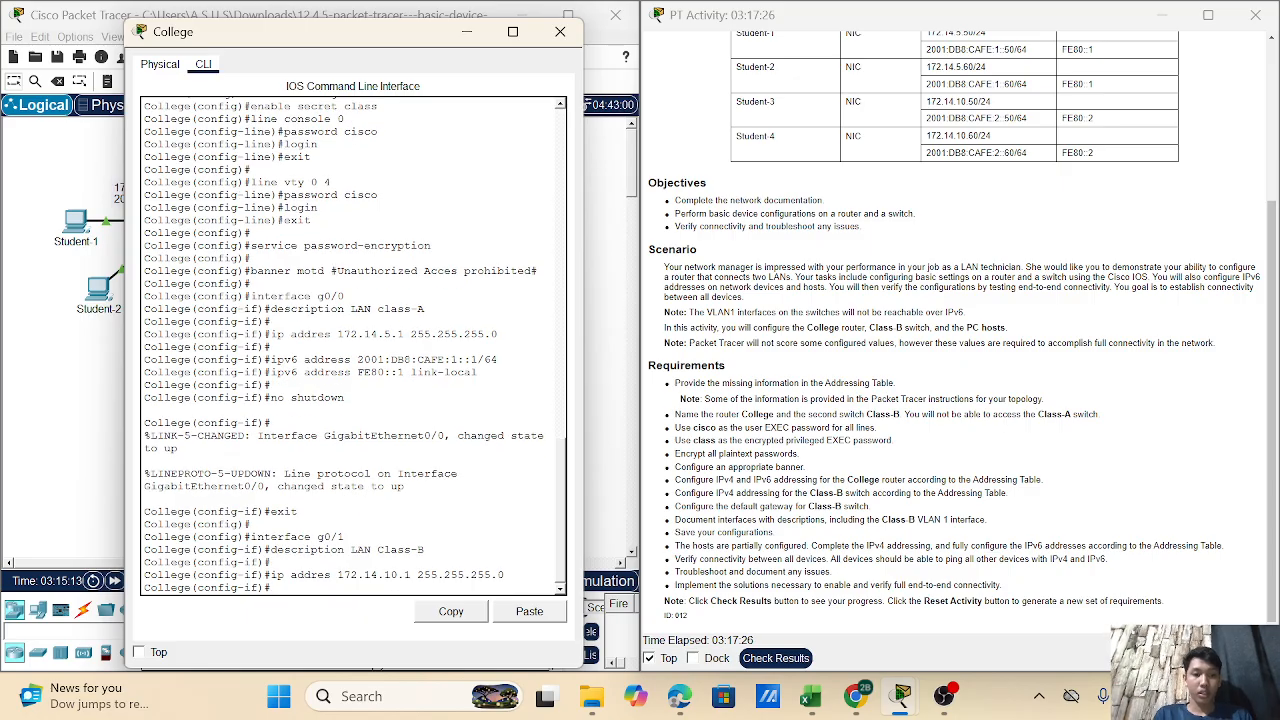
type("i")
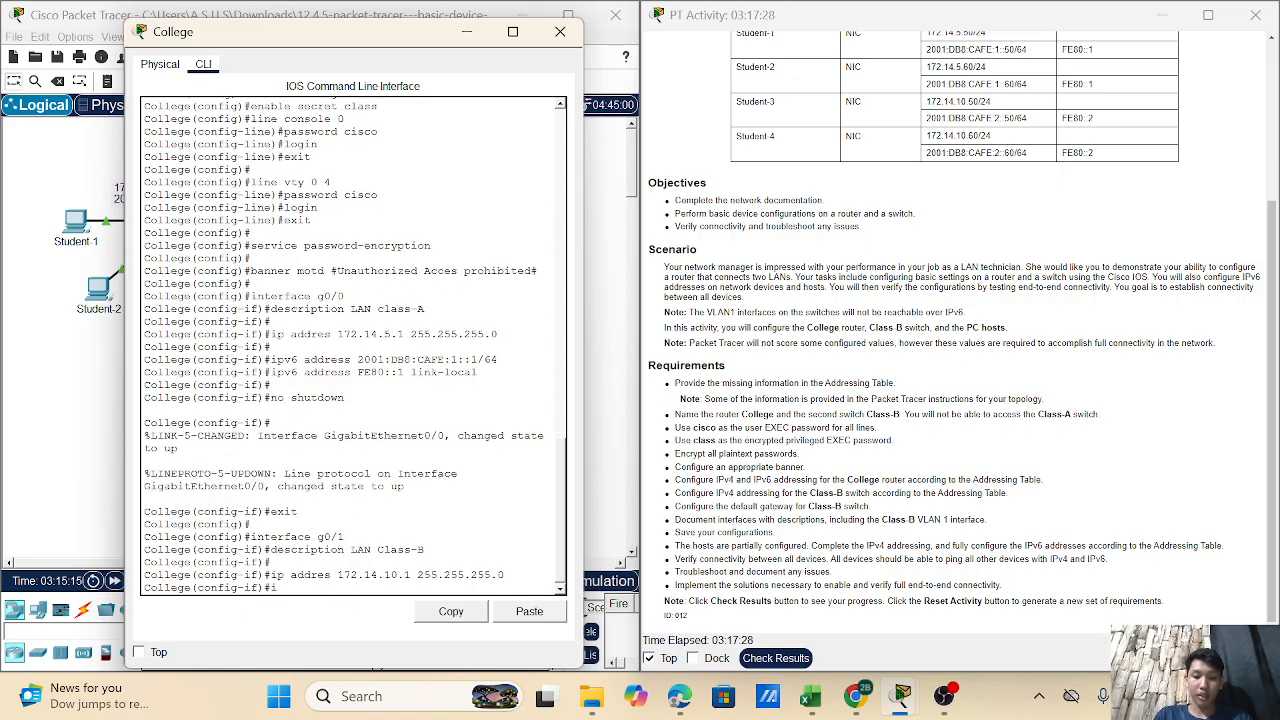
type("pv6")
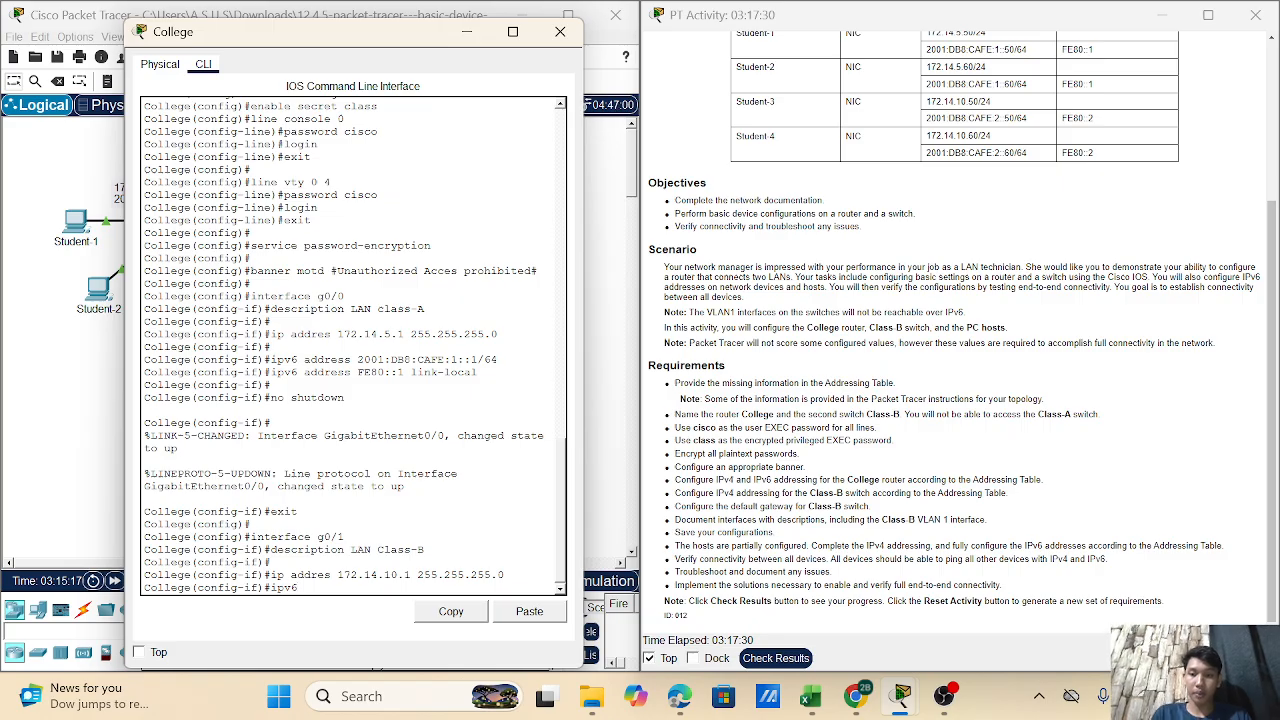
type(" address")
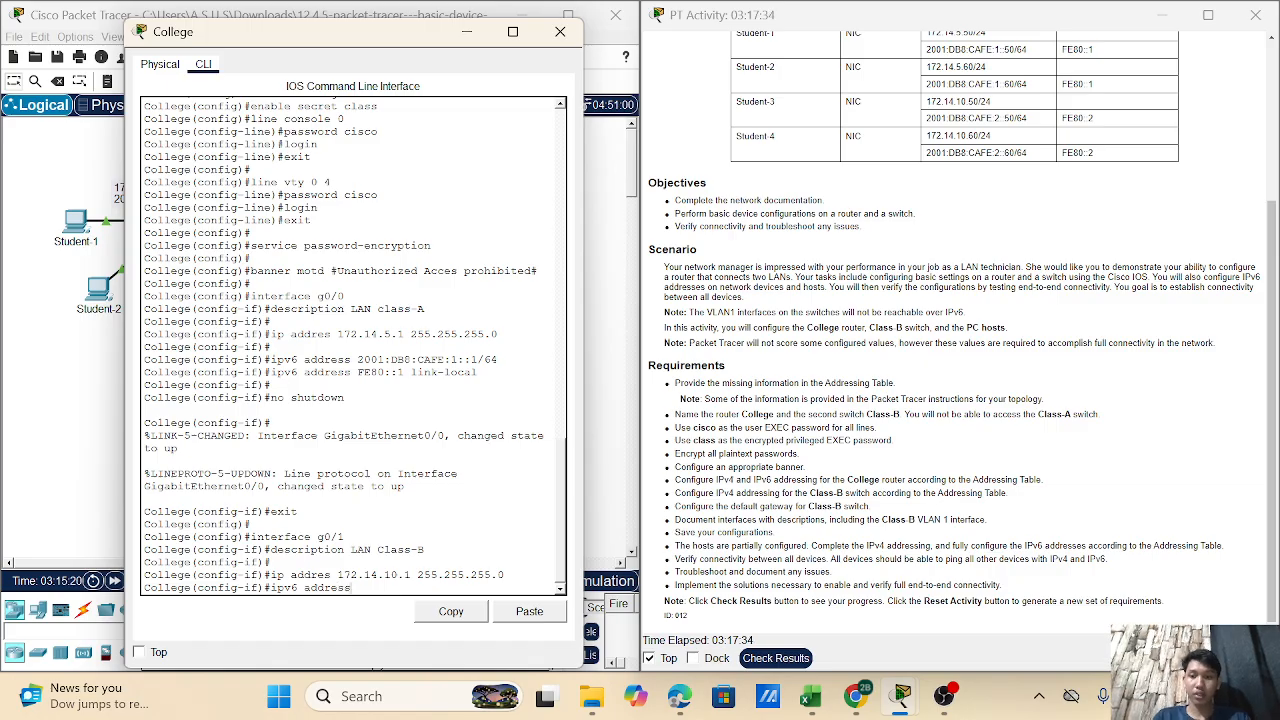
type(" 2001:")
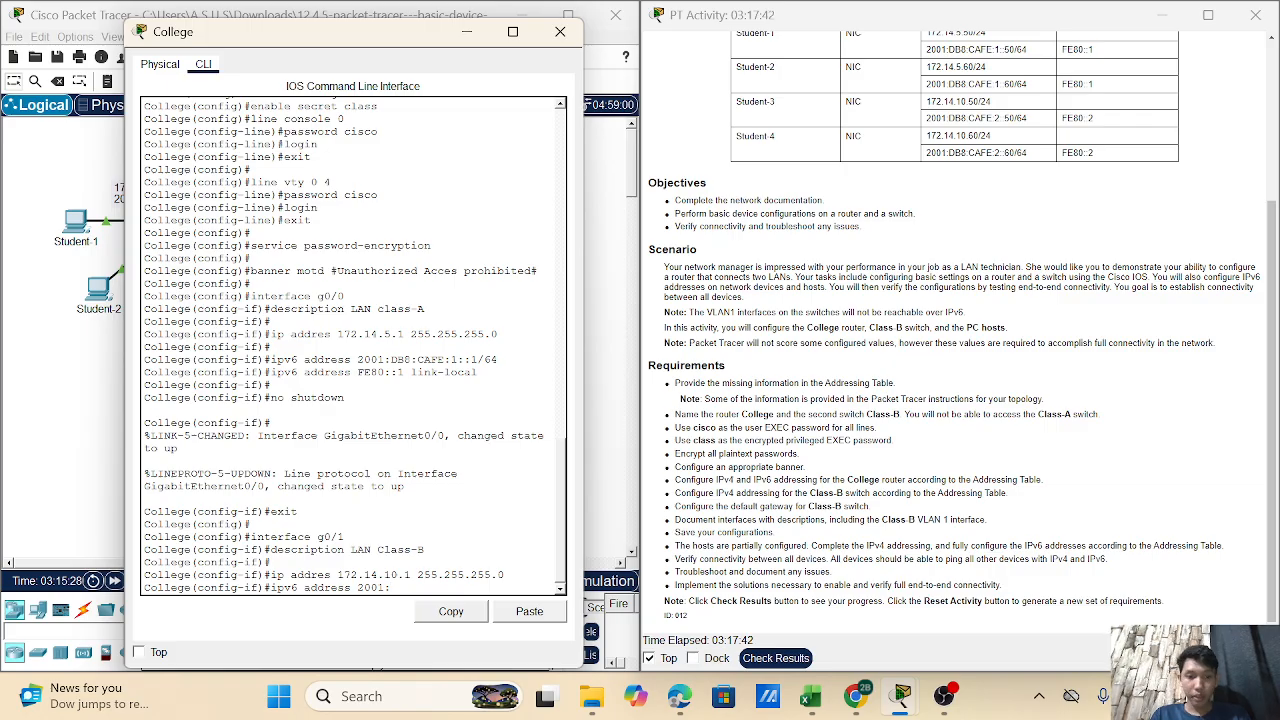
type("DB8:")
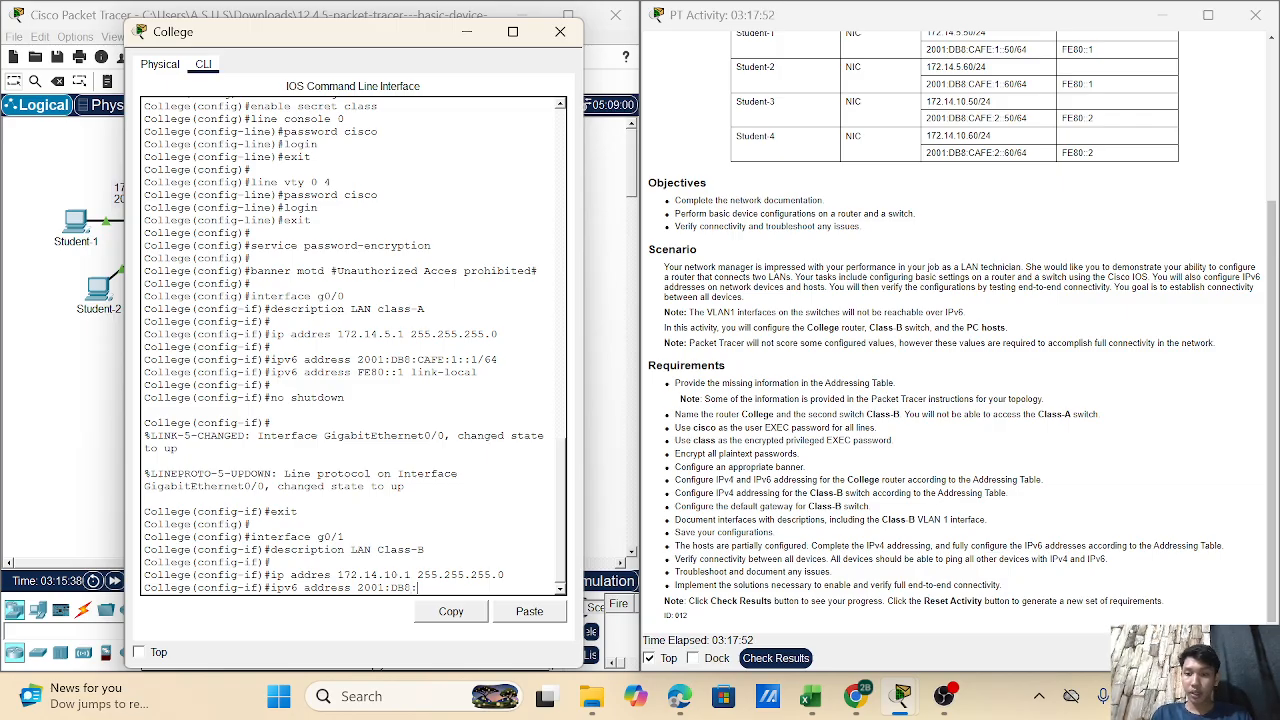
type("CAFE")
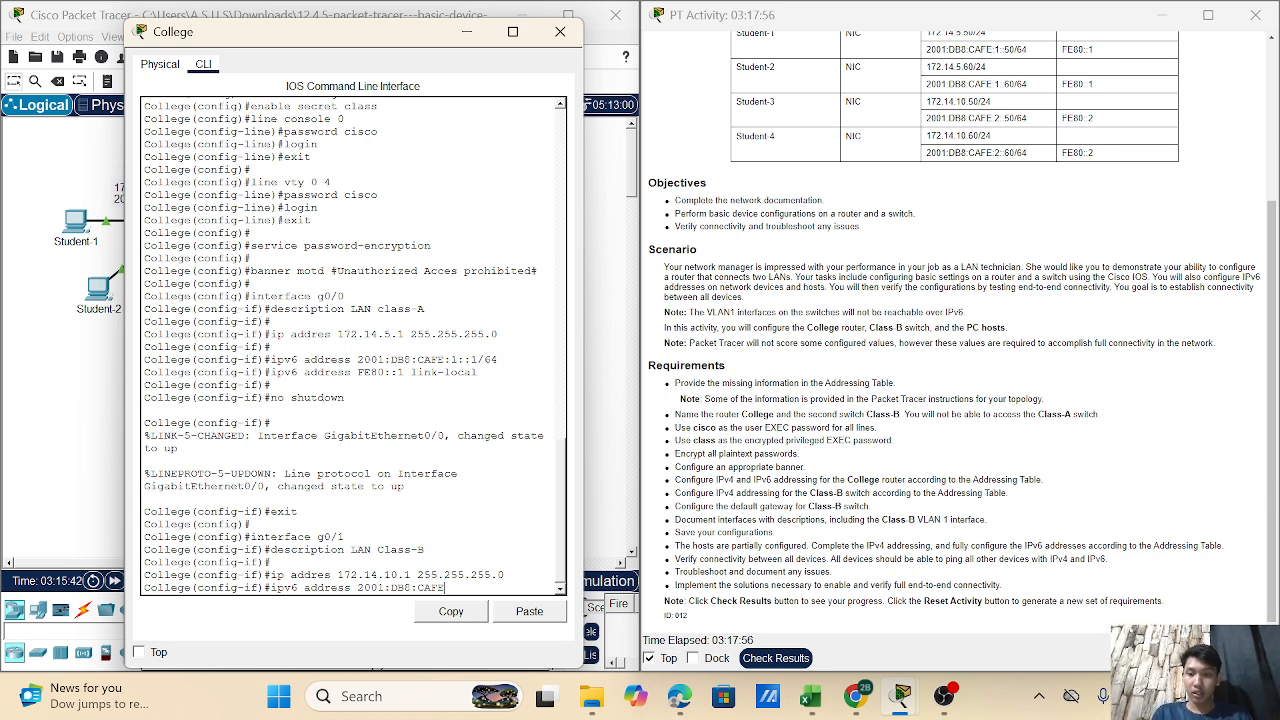
type(":2")
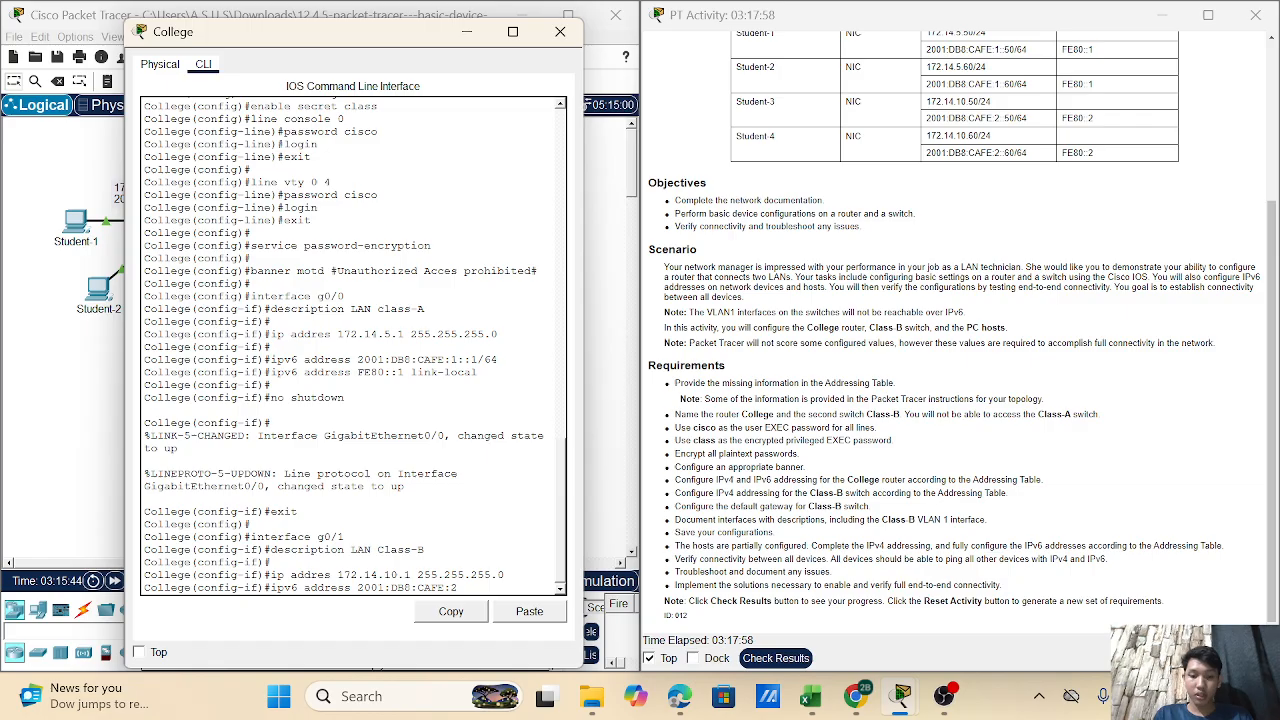
type("::1")
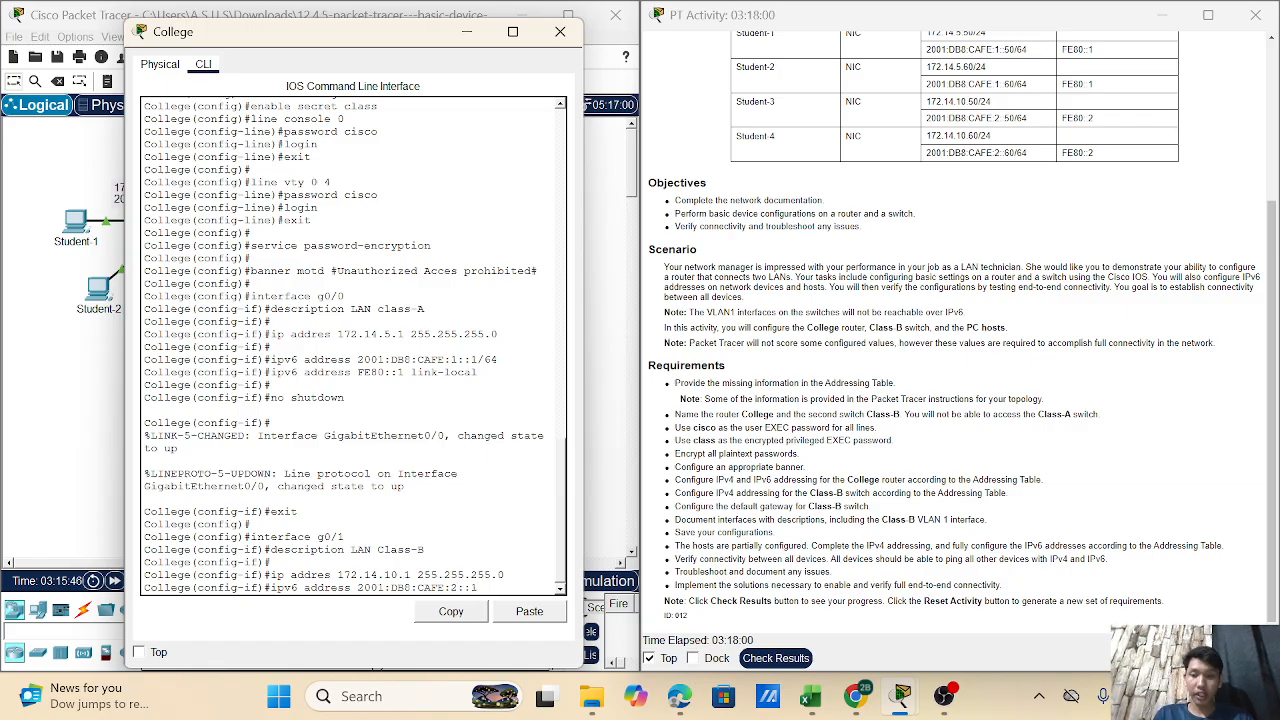
type("/")
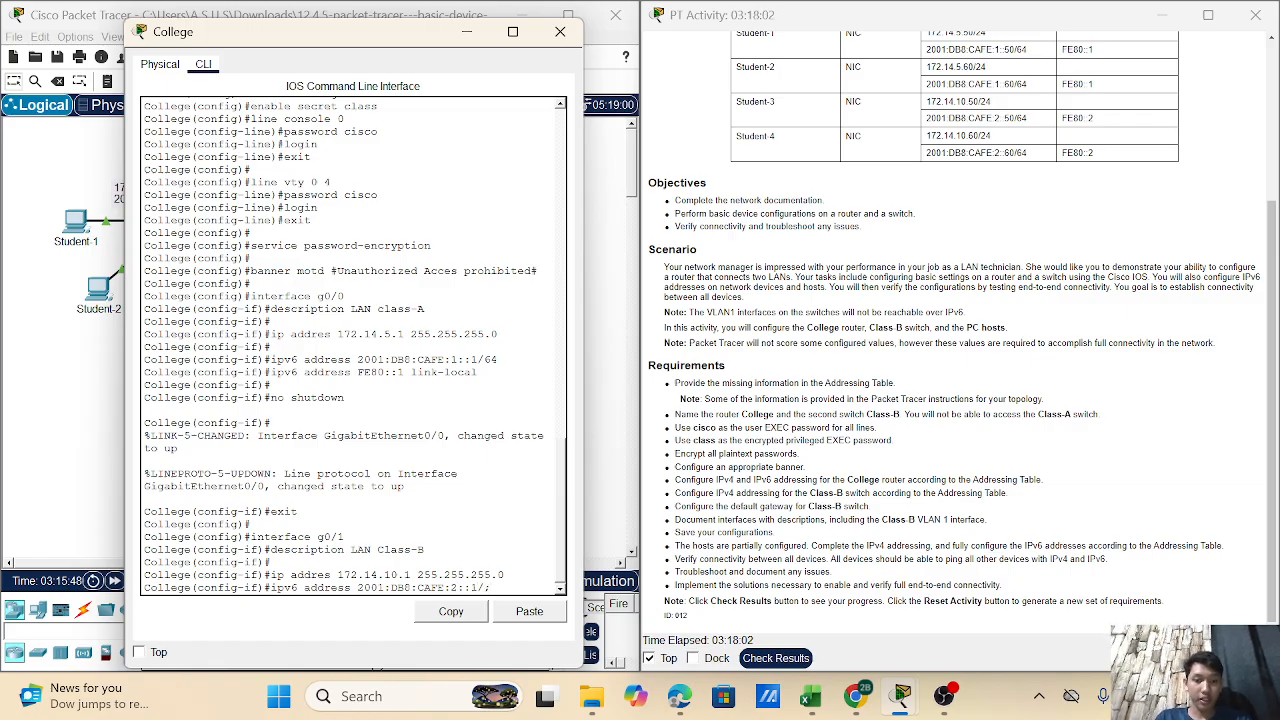
type("64")
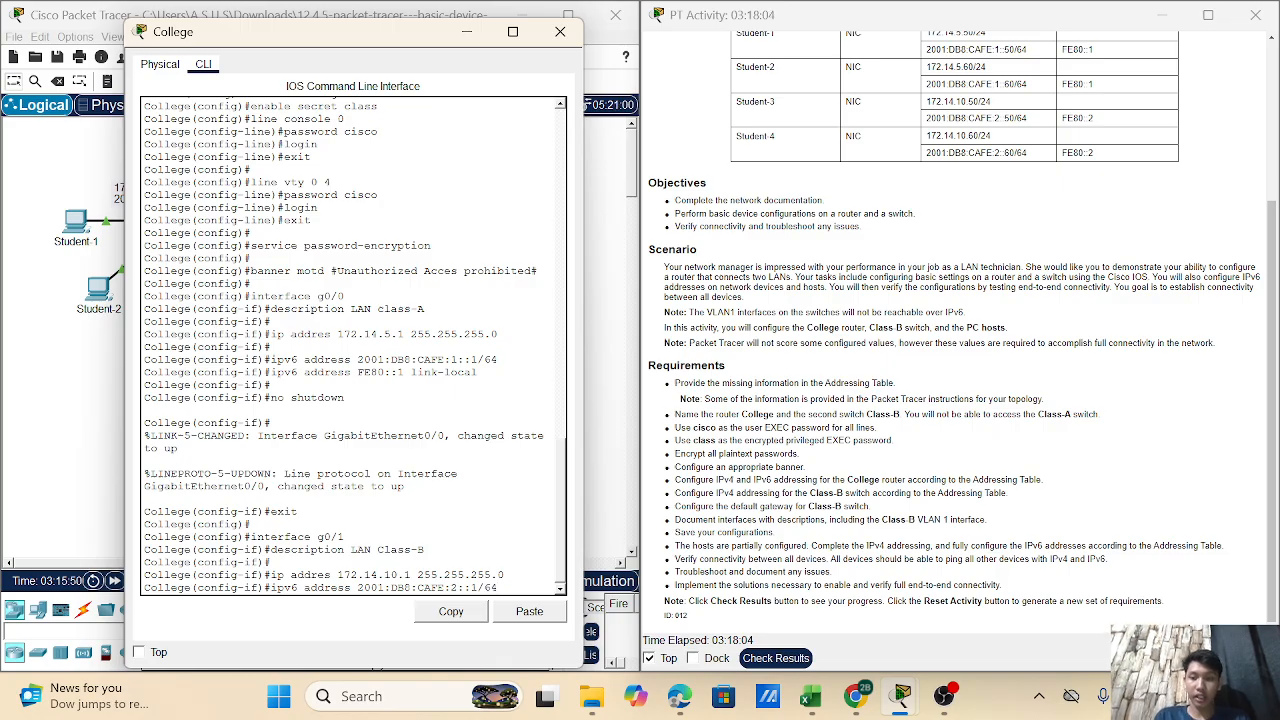
key("Return")
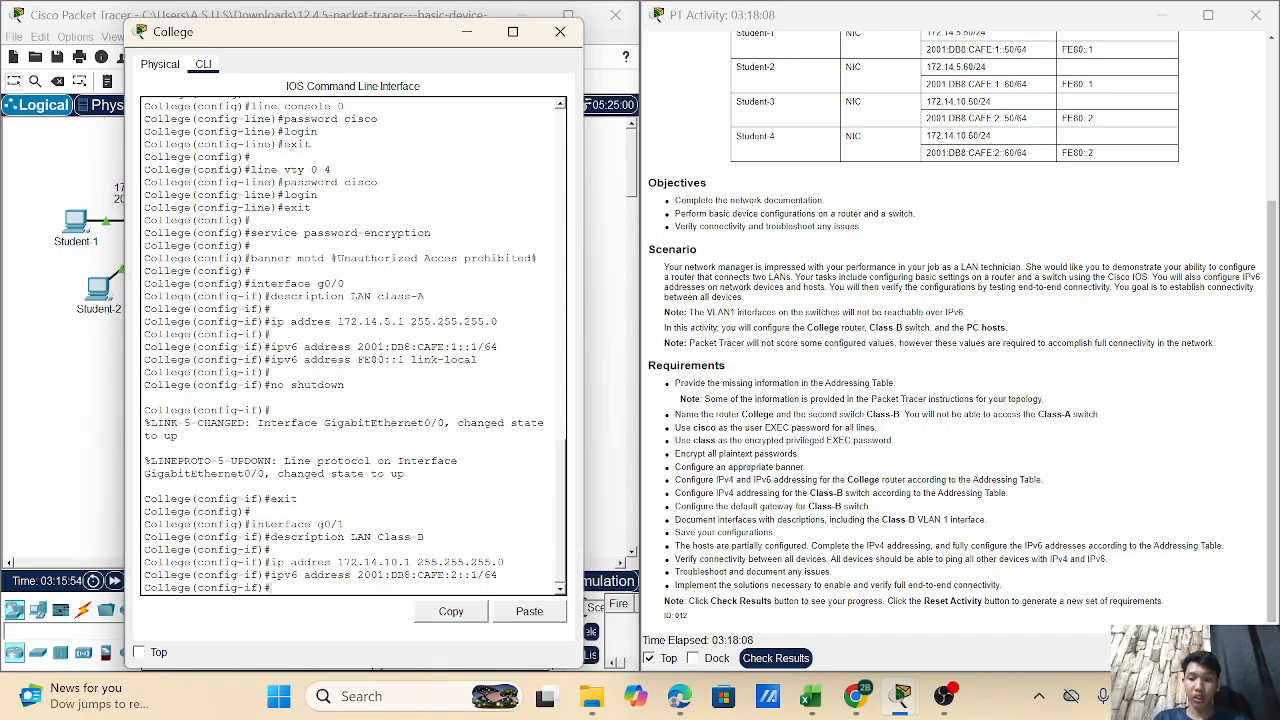
- Assign link-local address FE80::2 to g0/1, correcting the rejected command
type("ipv6")
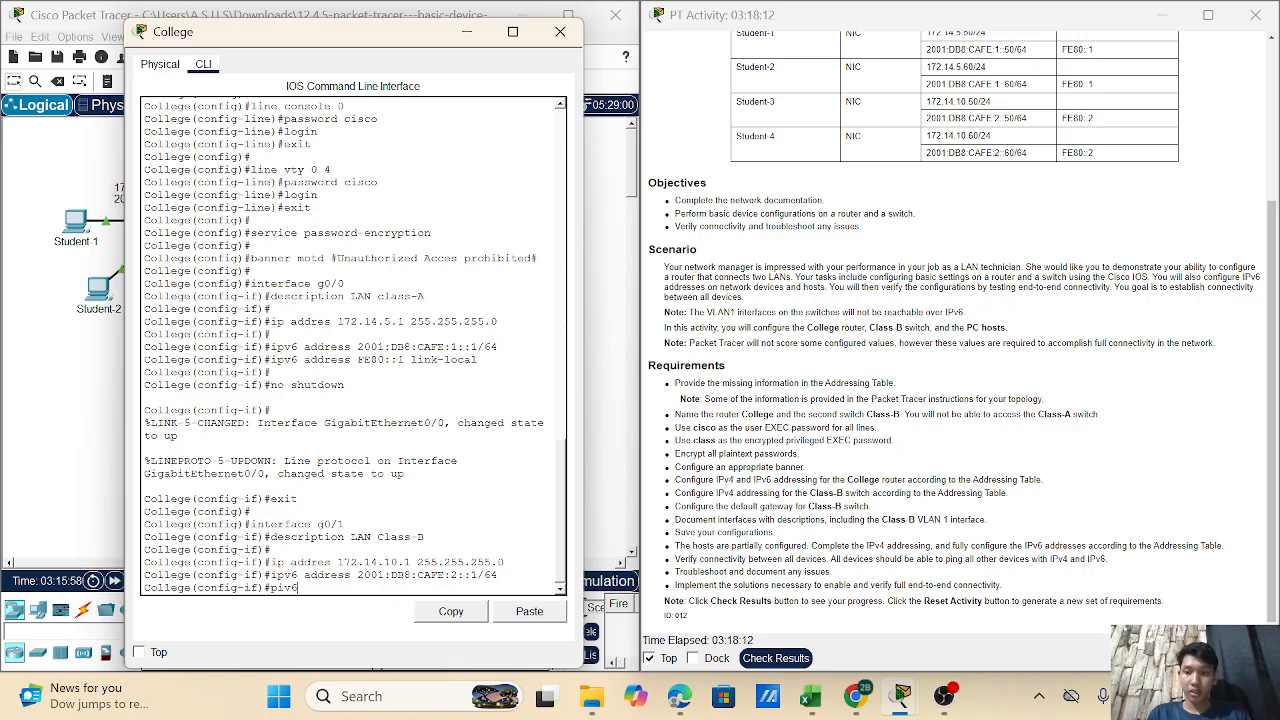
type(" address ")
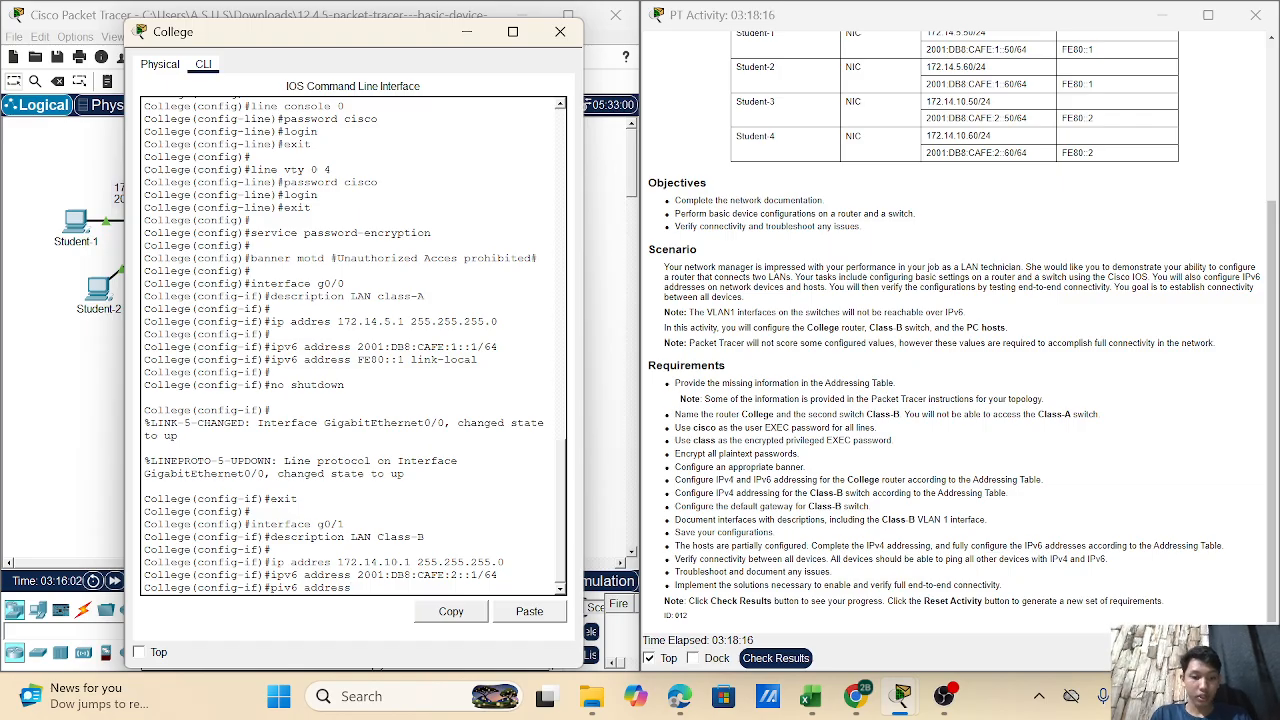
type("FE80::2")
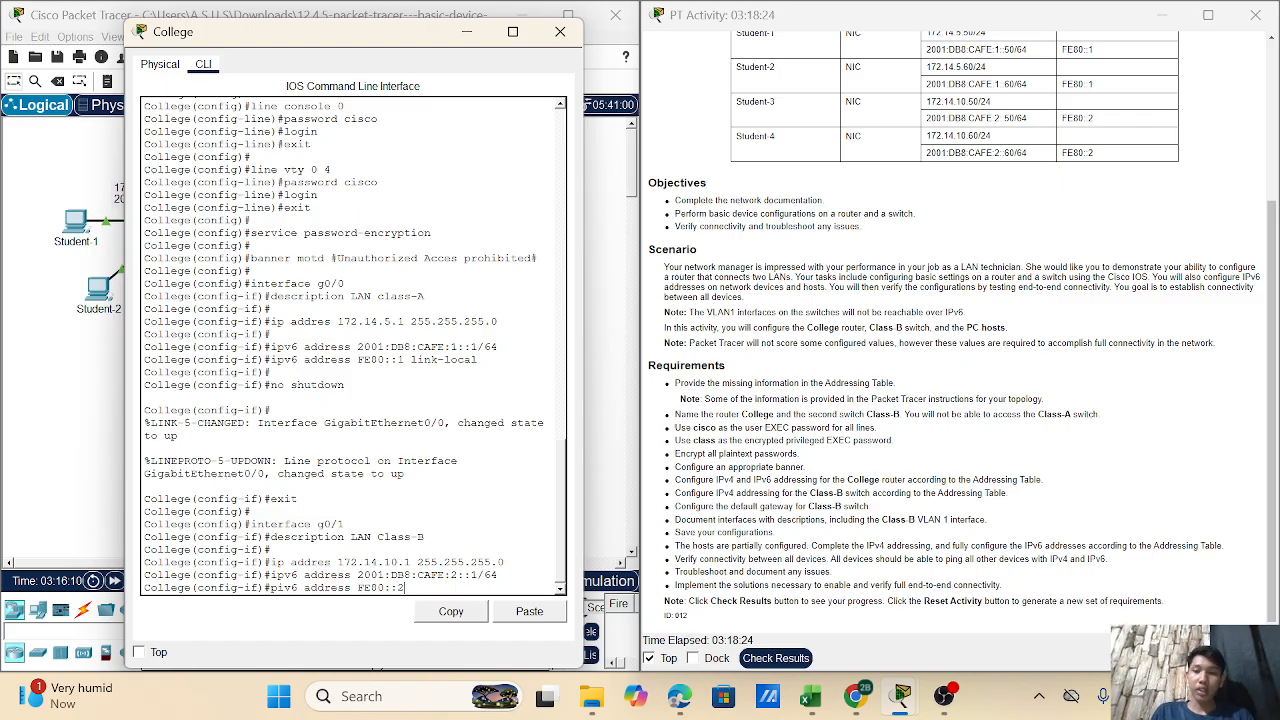
type("link")
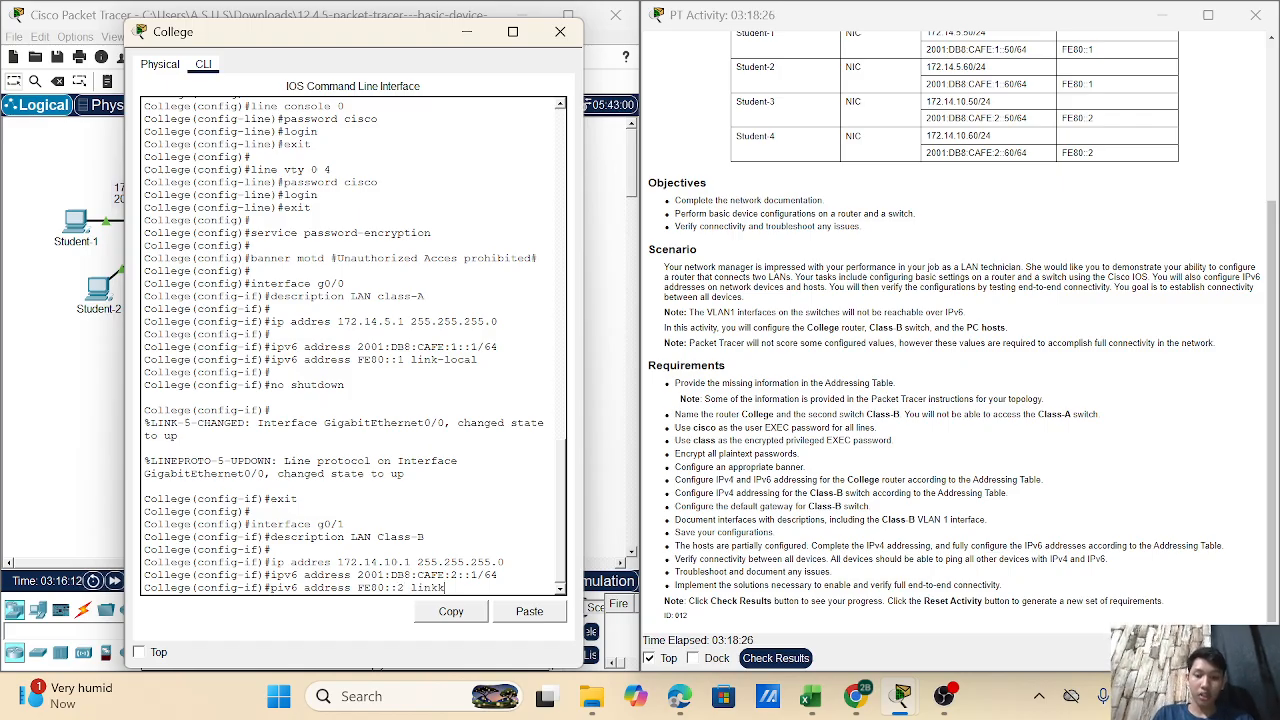
type("-l")
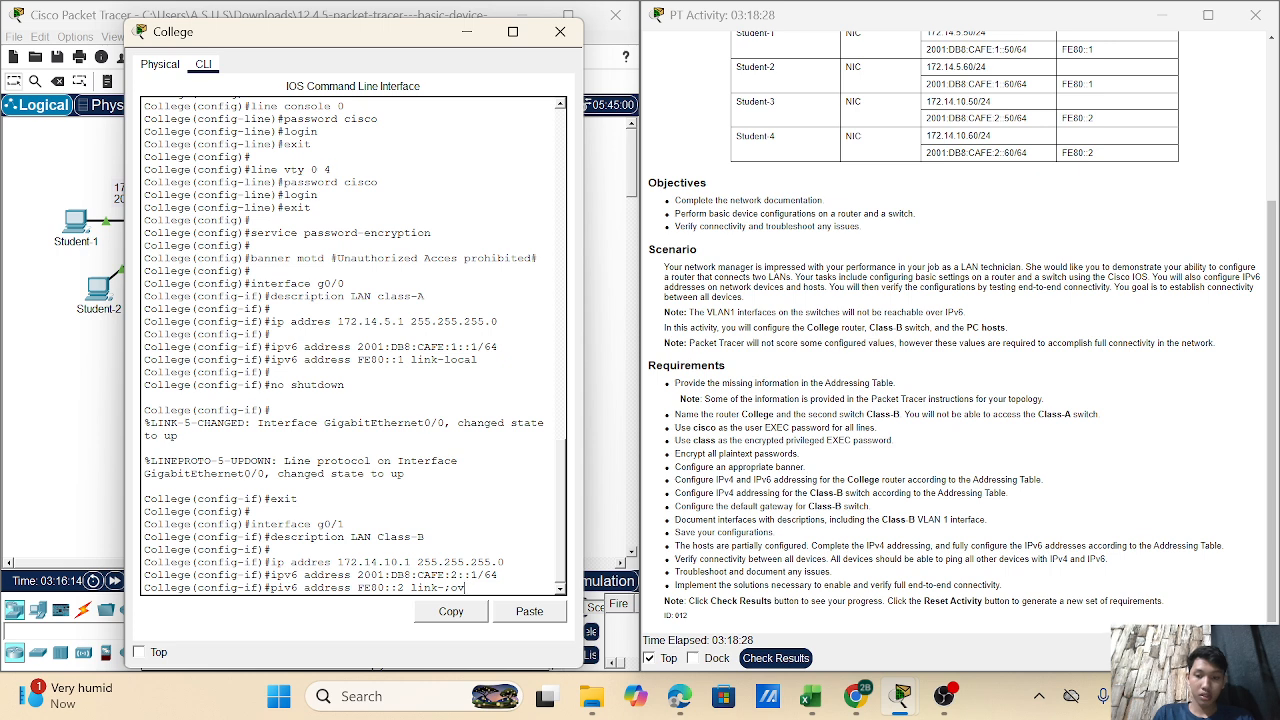
type("ocal")
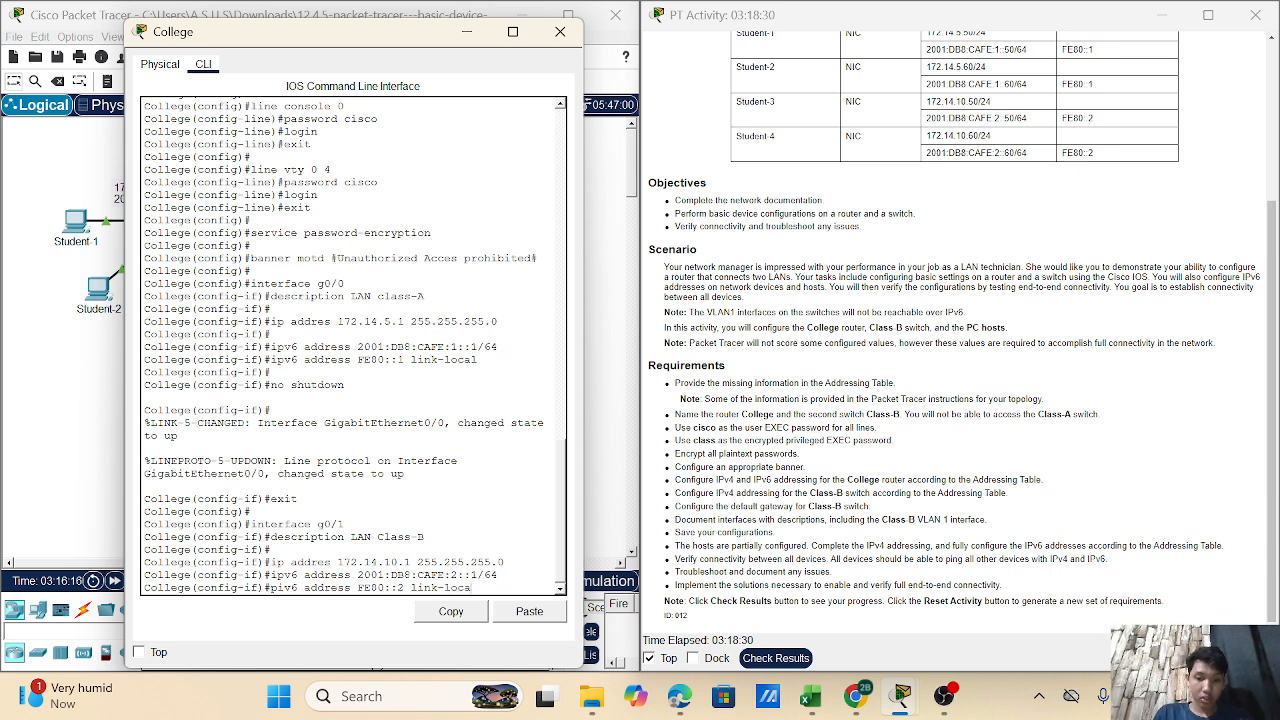
key("Return")
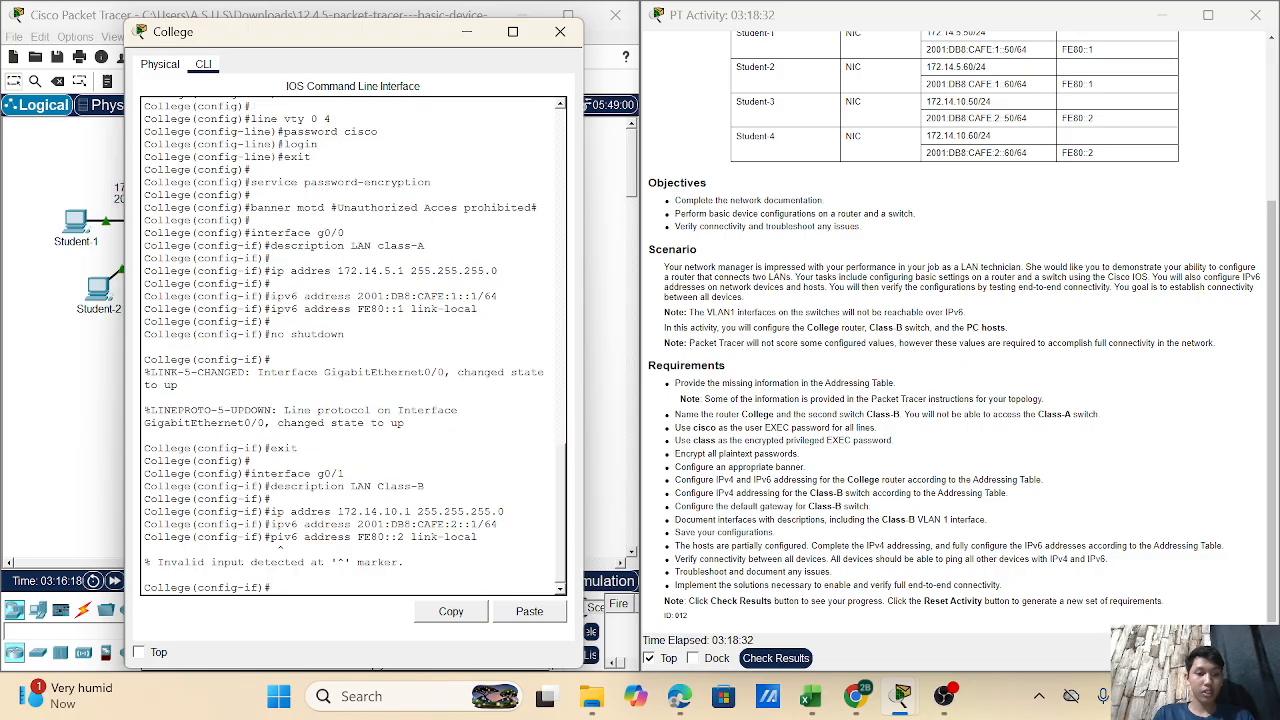
key("Up")
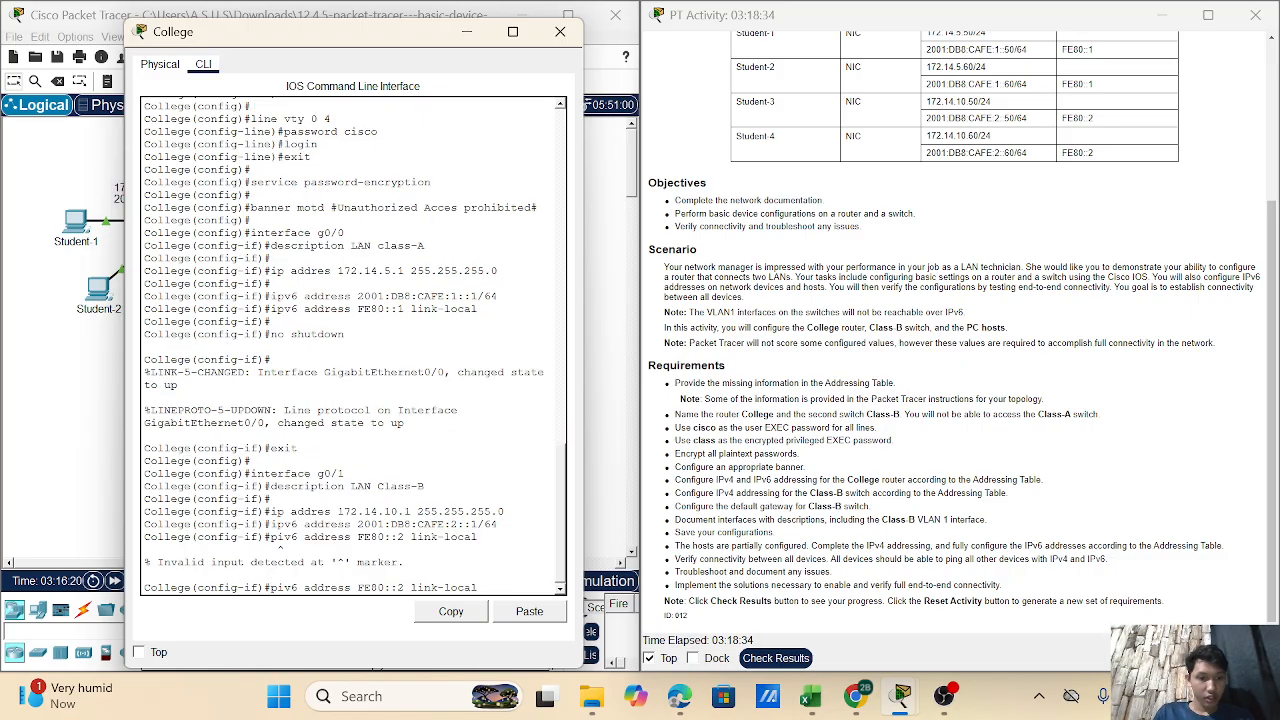
key("Left")
key("Left")
key("Left")
key("Left")
key("Left")
key("Left")
key("Left")
key("Left")
key("Left")
key("Left")
key("Left")
key("Left")
key("Left")
key("Left")
key("Left")
key("Left")
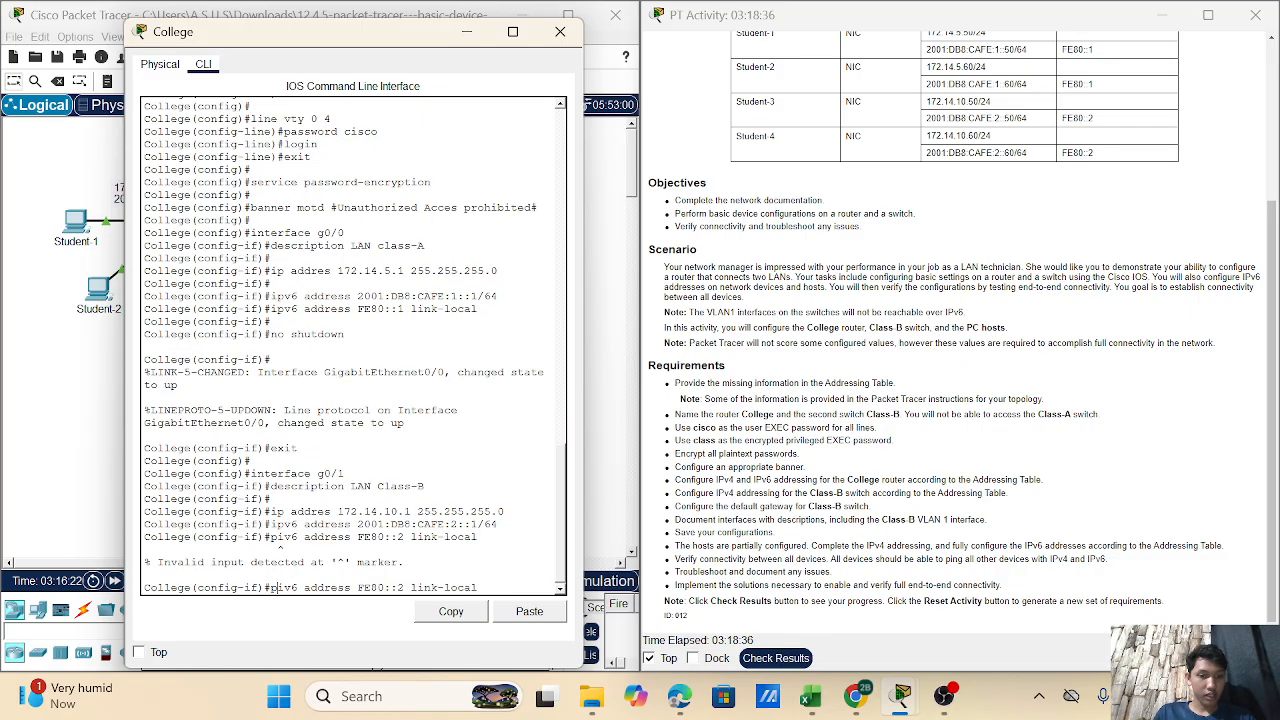
type("i")
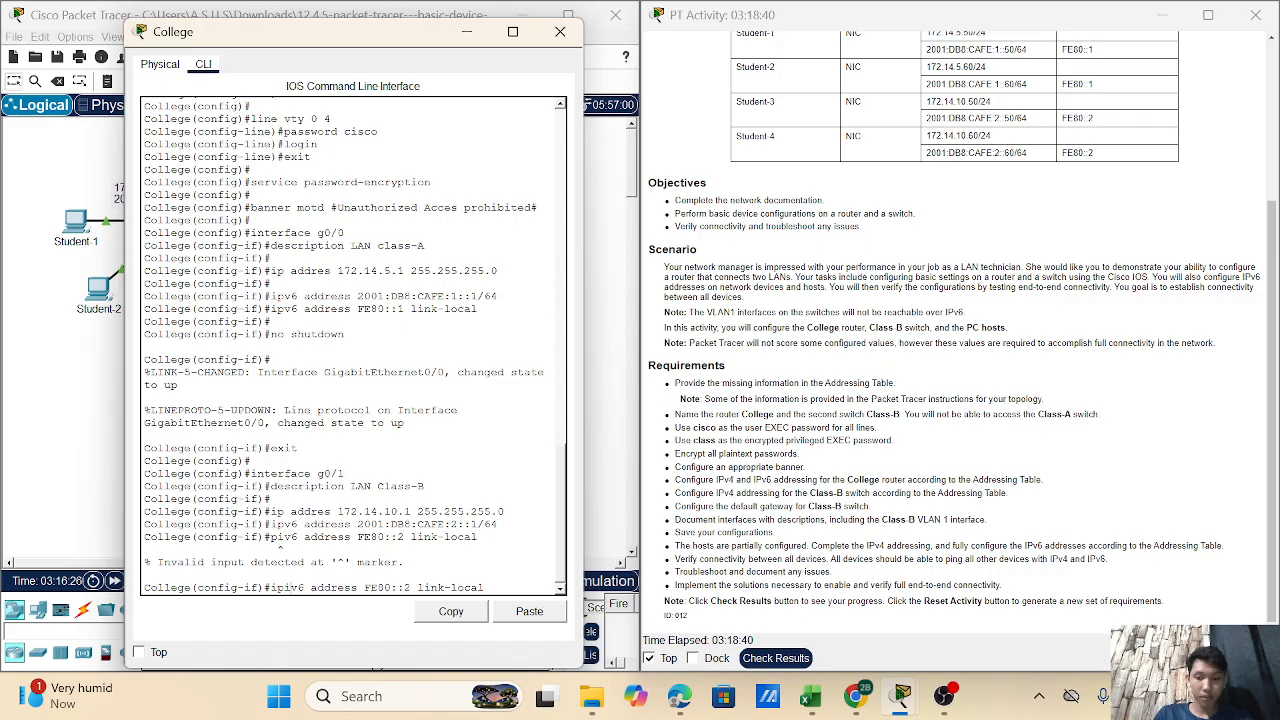
key("Right")
key("Right")
key("BackSpace")
key("Return")
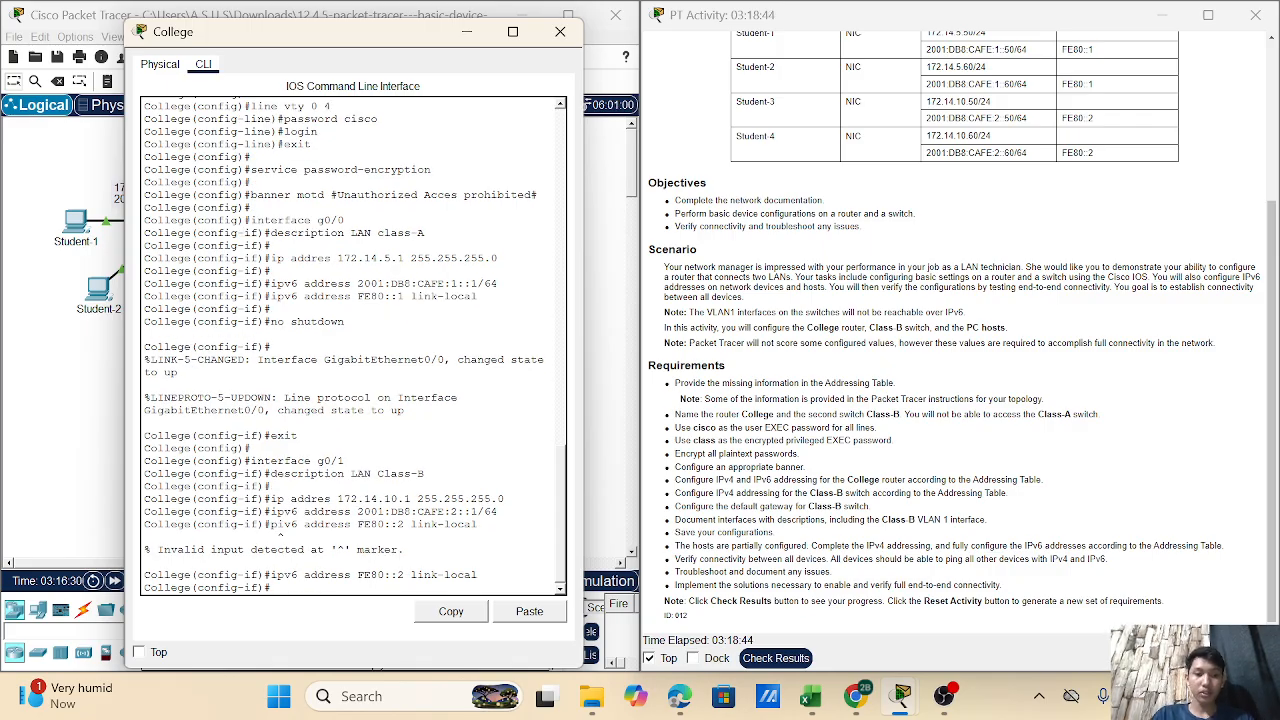
- Bring g0/1 up with no shutdown and exit to global configuration
type("no shutdowmn")
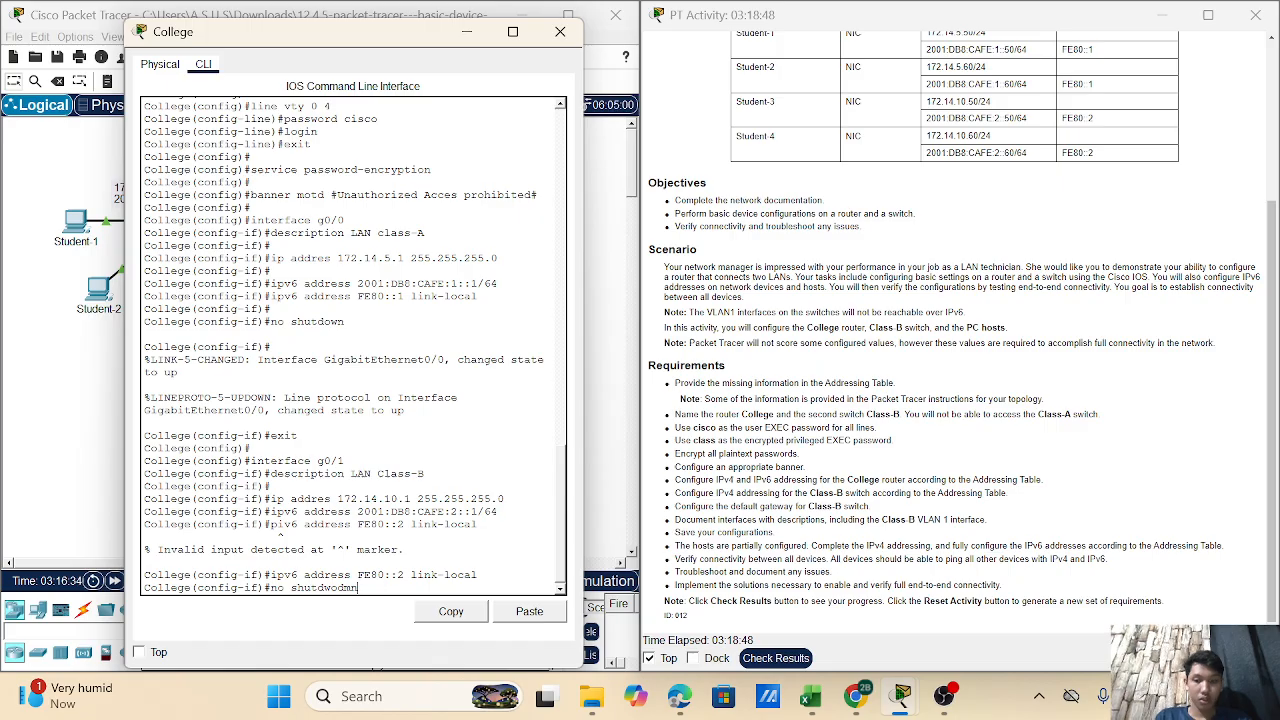
key("BackSpace")
key("BackSpace")
key("BackSpace")
key("BackSpace")
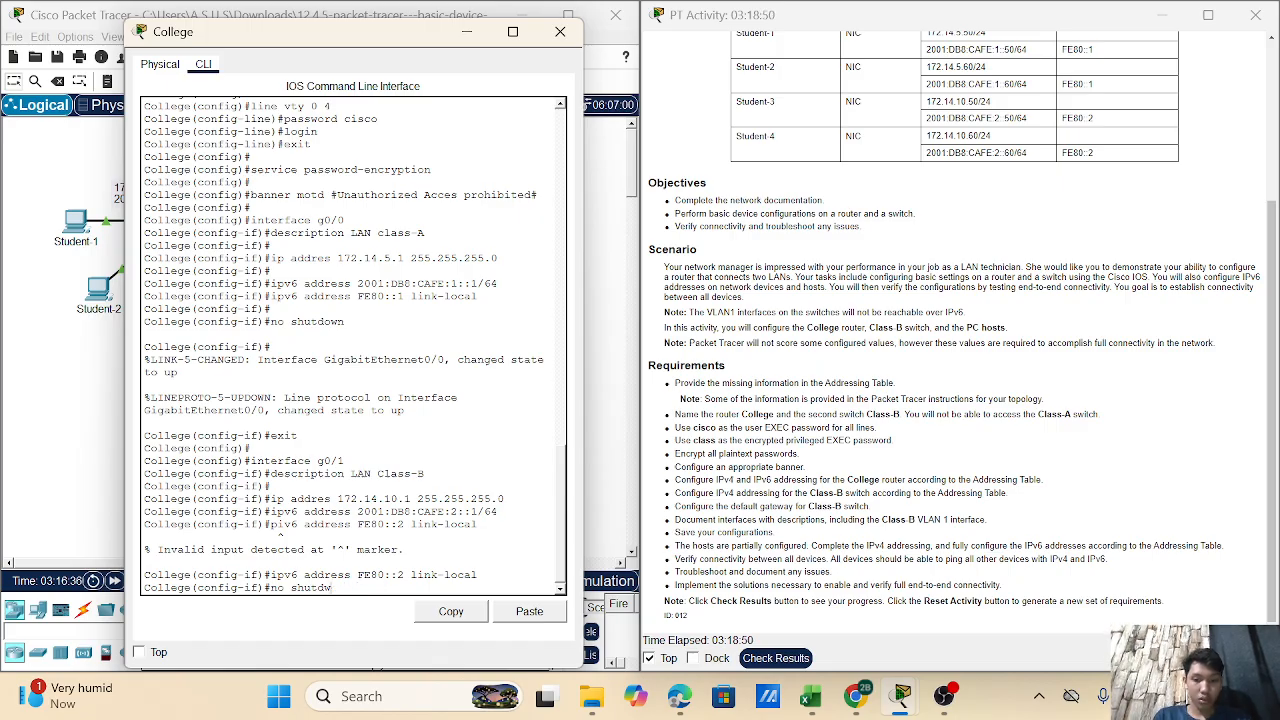
key("BackSpace")
type("own")
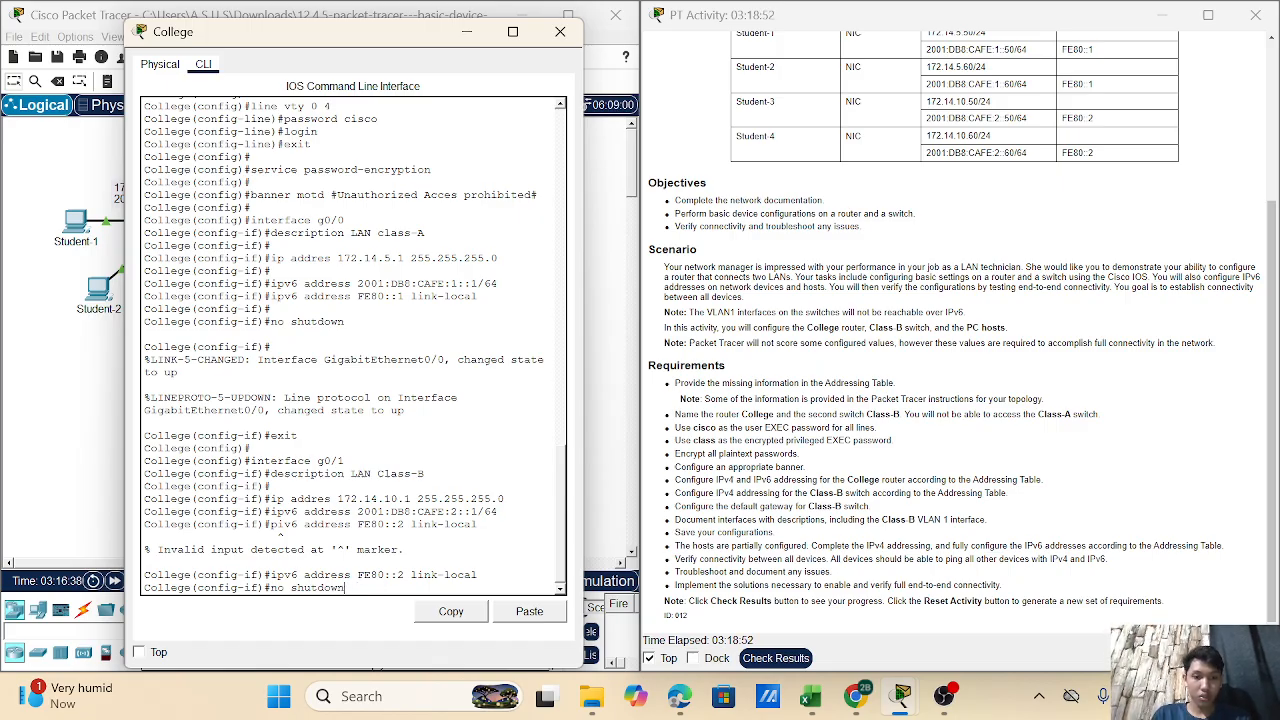
key("Return")
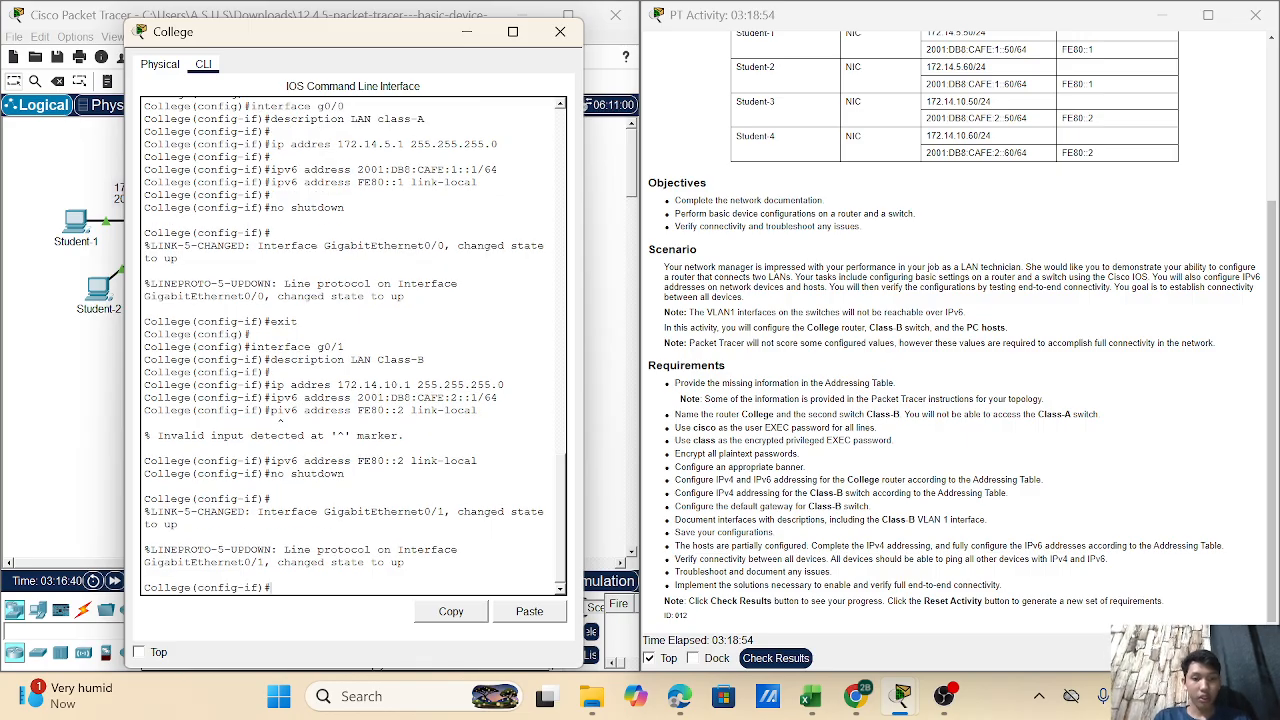
type("exit")
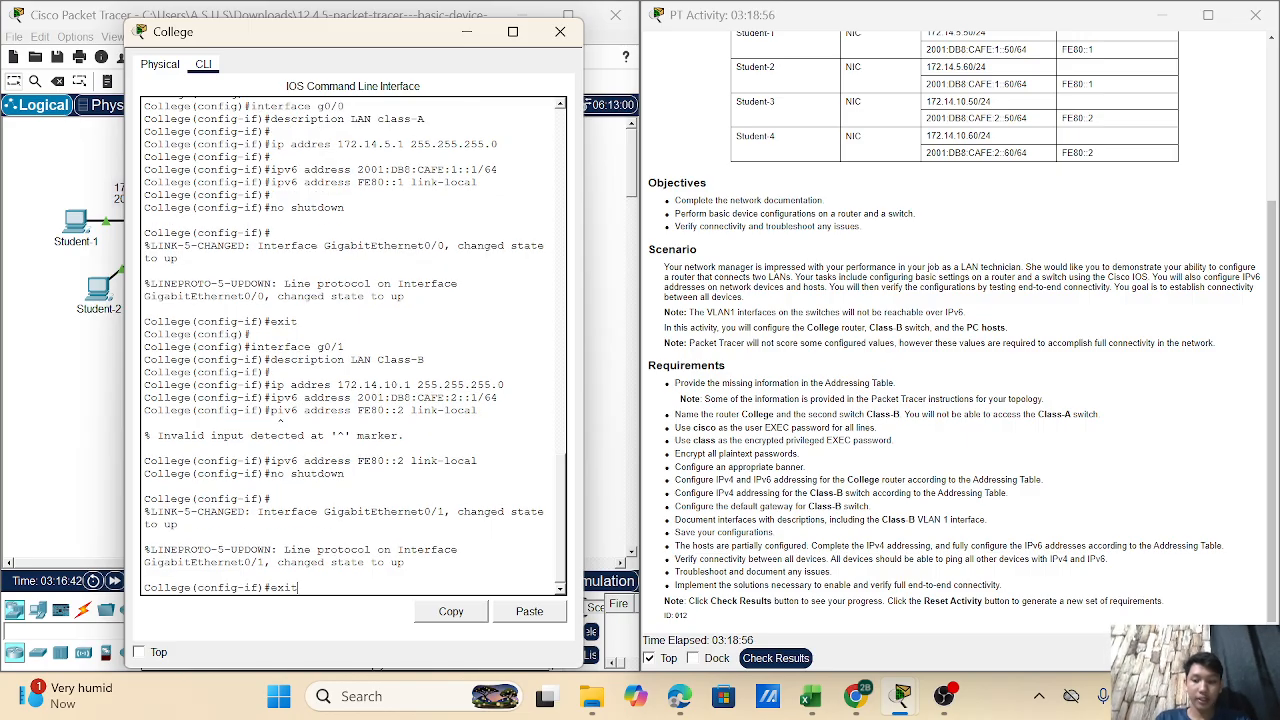
key("Return")
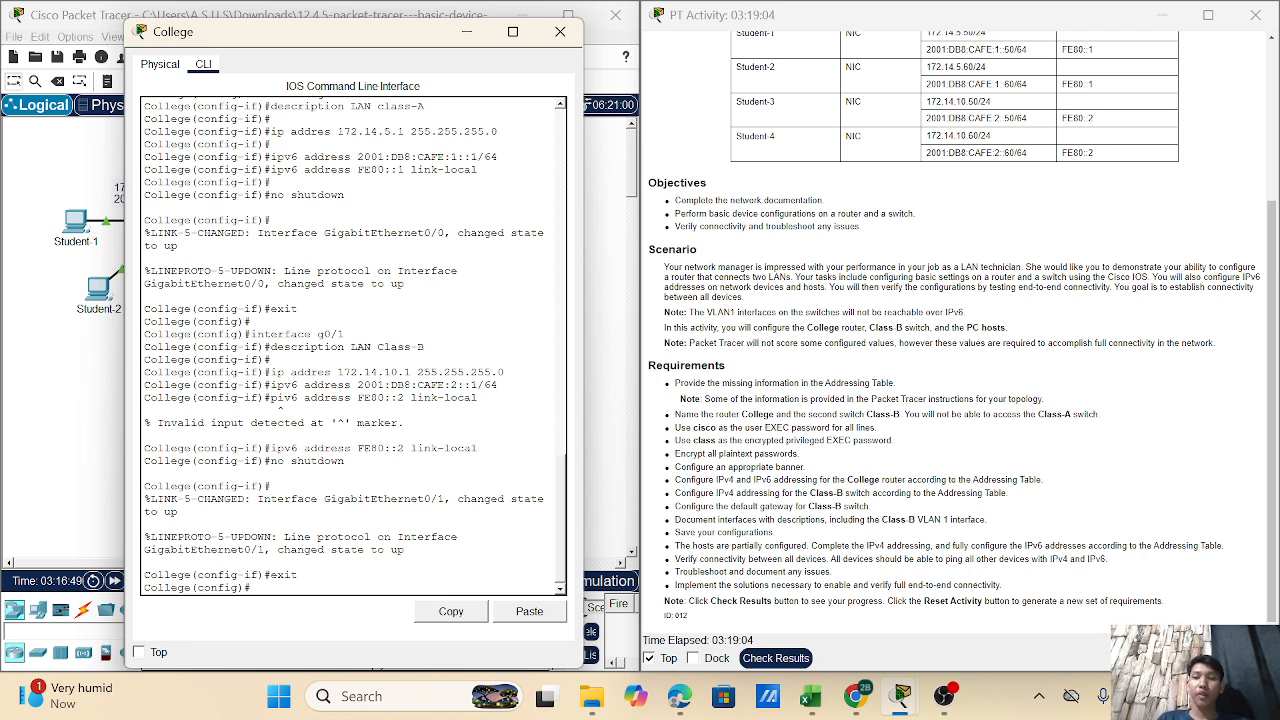
key("Return")
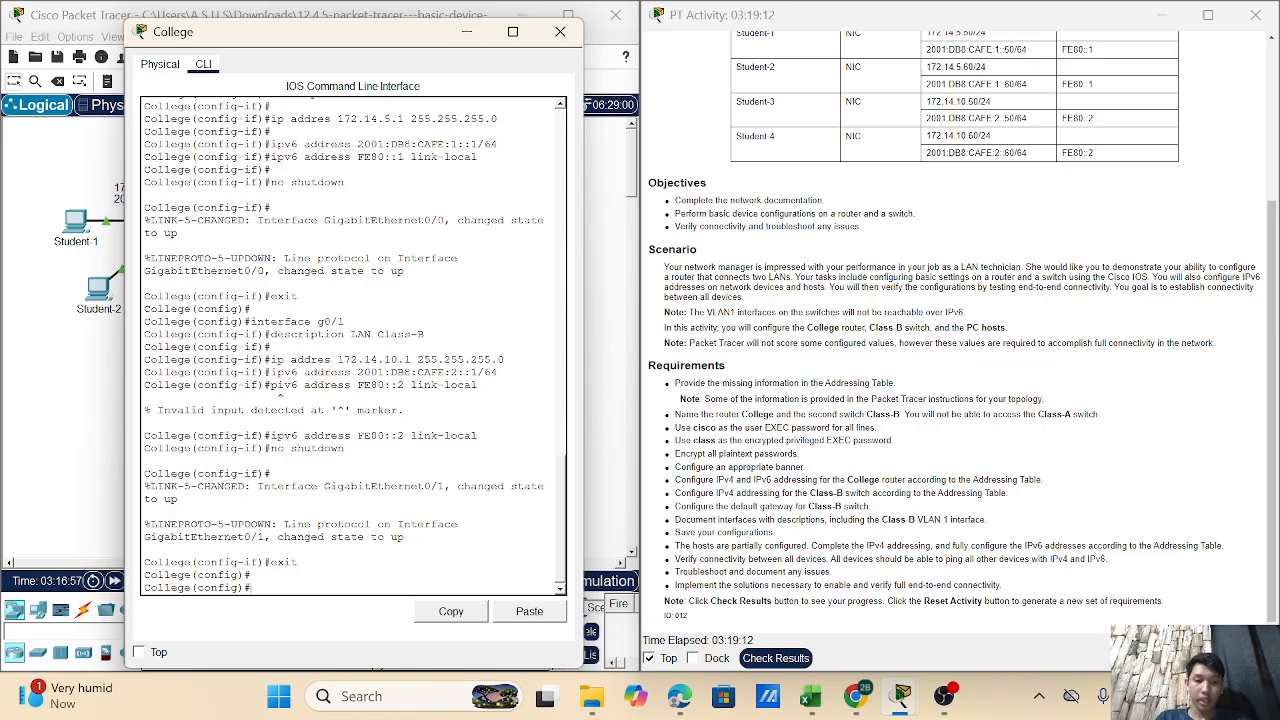
- Enable ipv6 unicast-routing on College and leave configuration mode
type("ipv6")
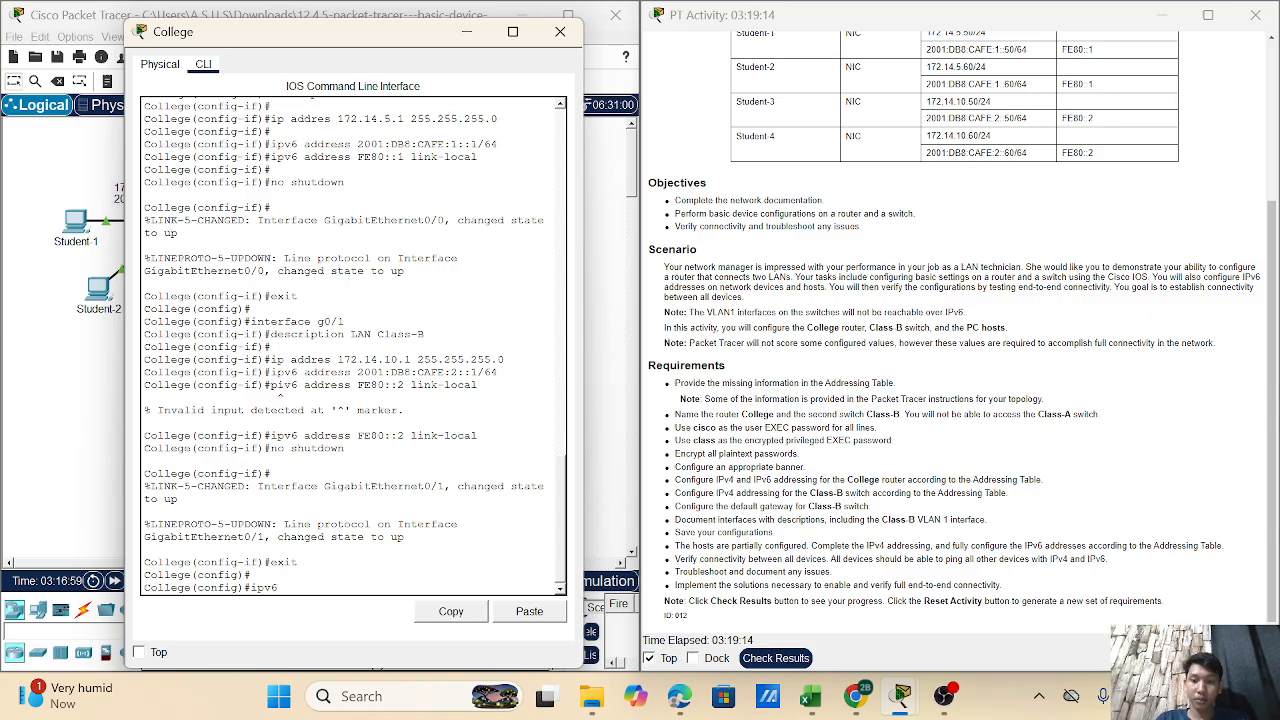
type(" unics")
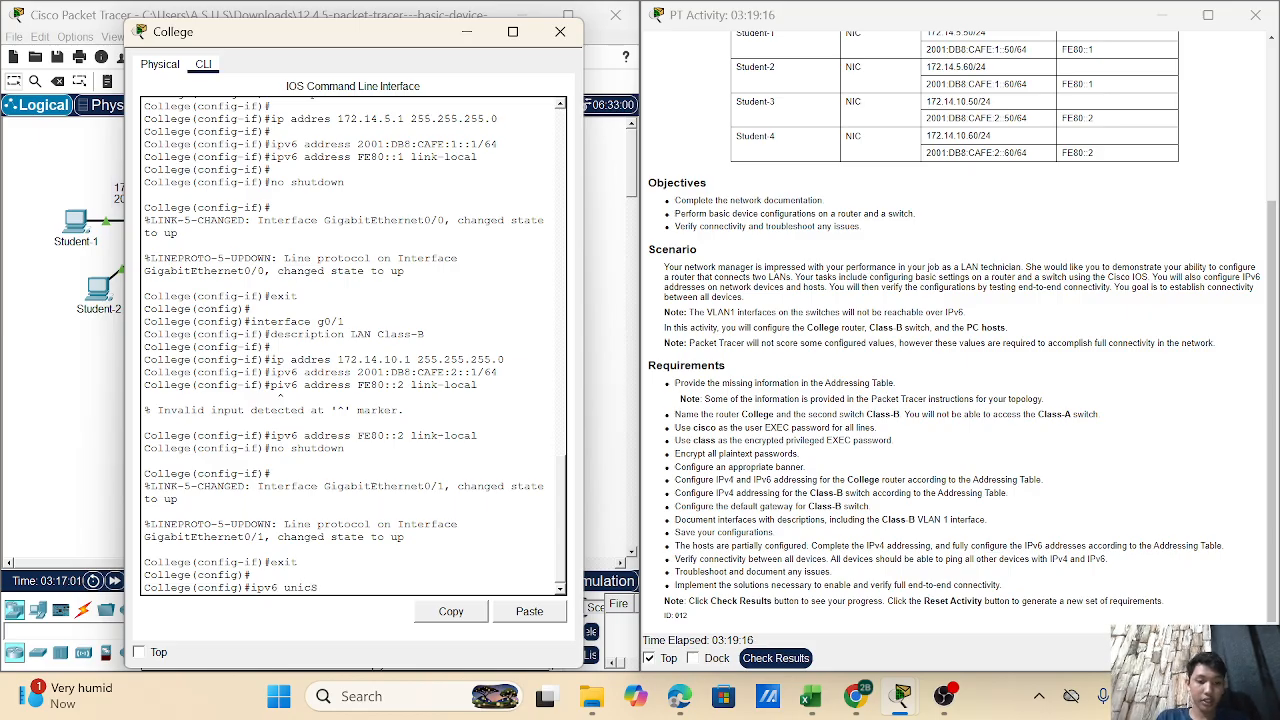
type("as")
key("BackSpace")
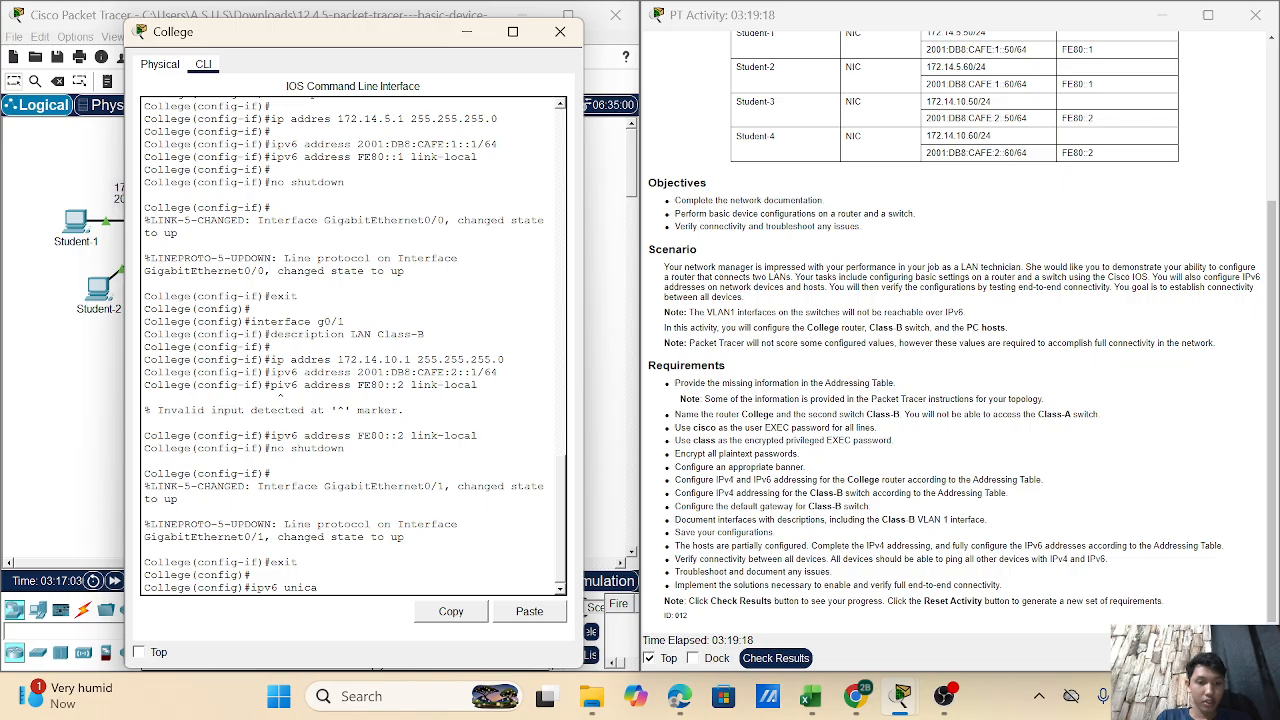
type("st")
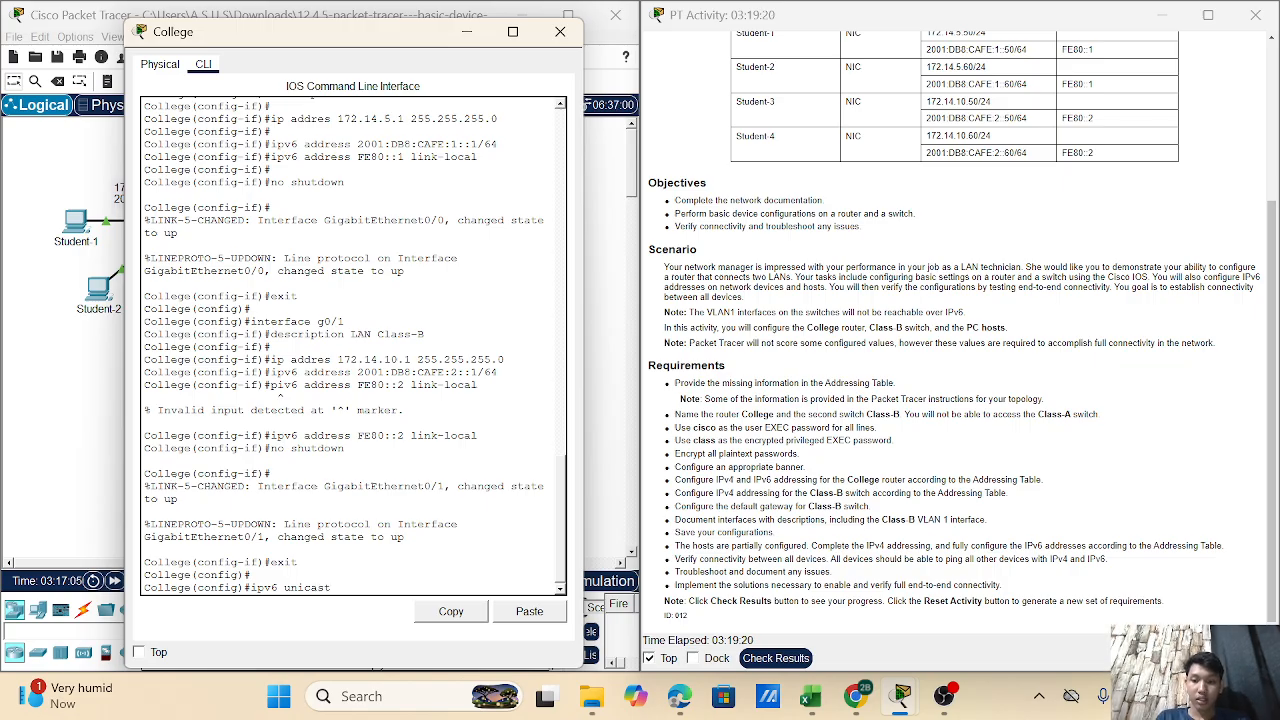
type("-")
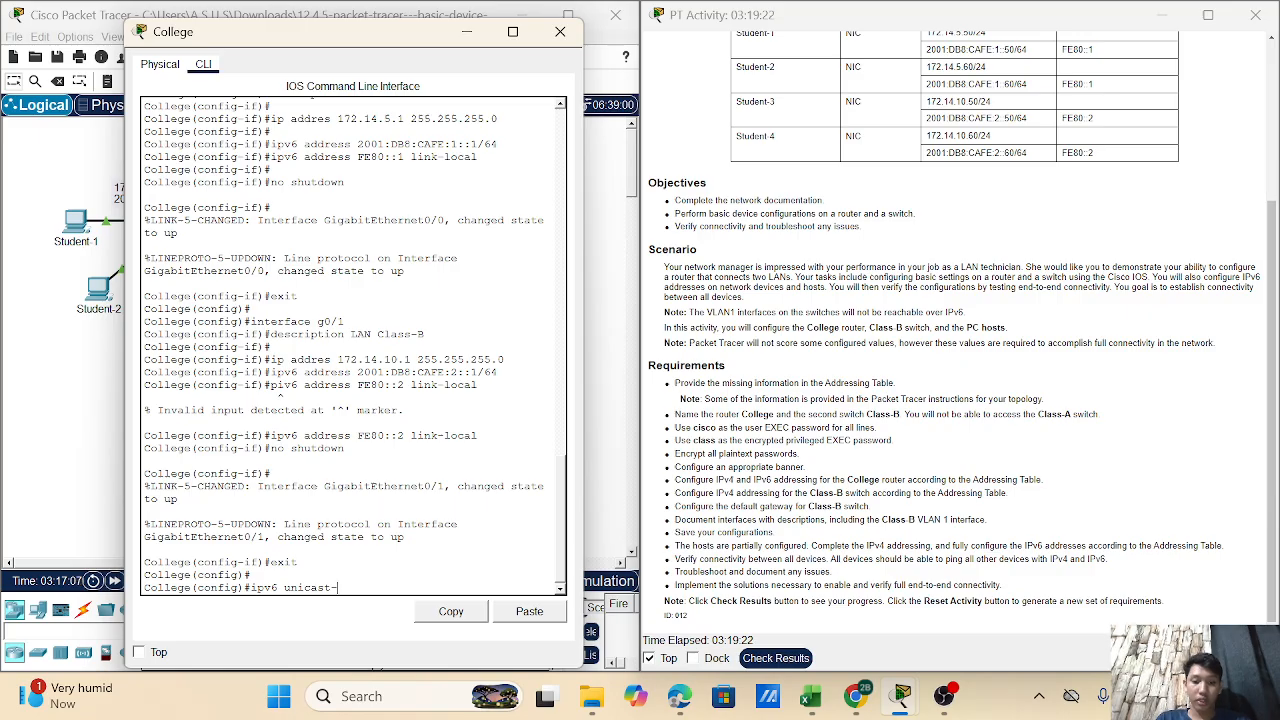
type("r")
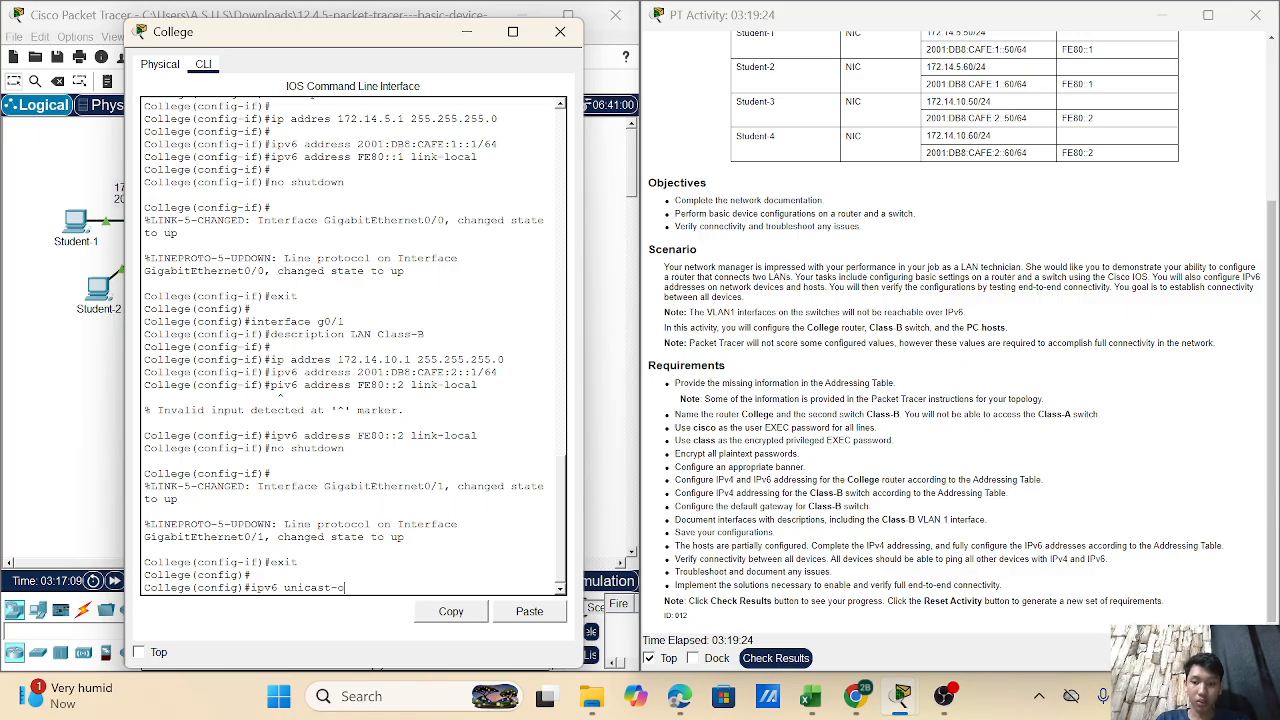
type("outing")
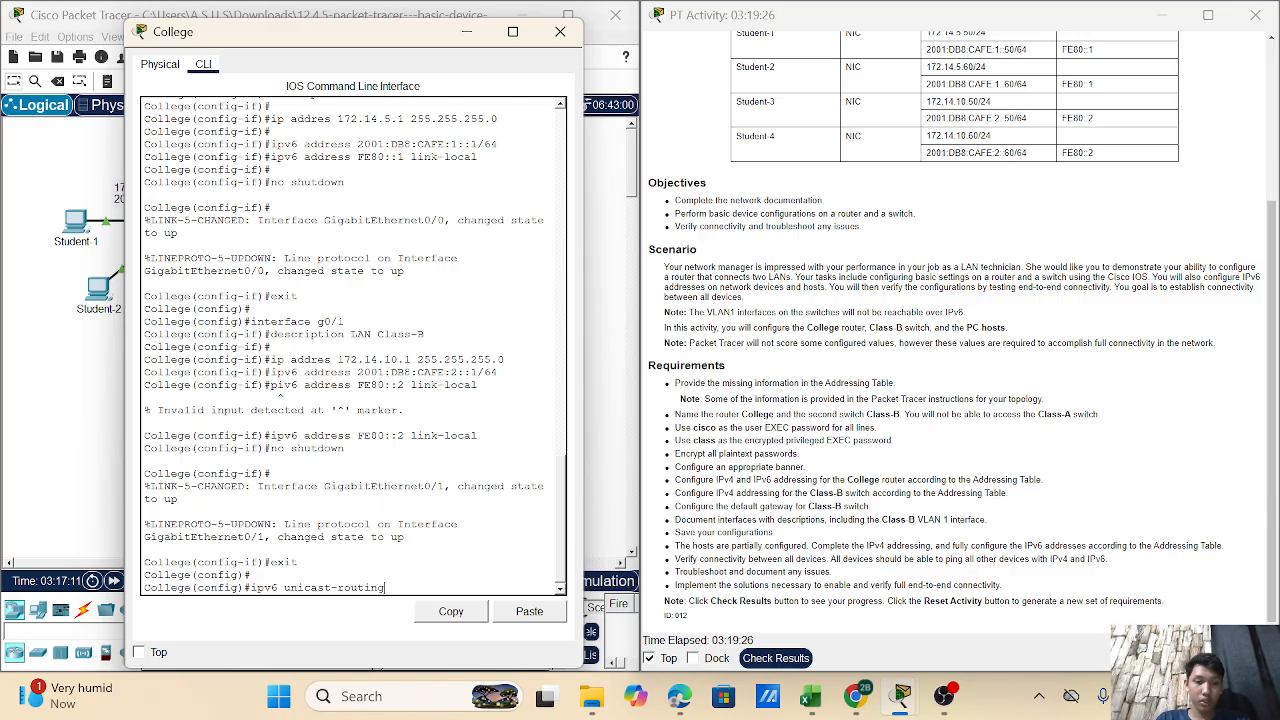
key("Return")
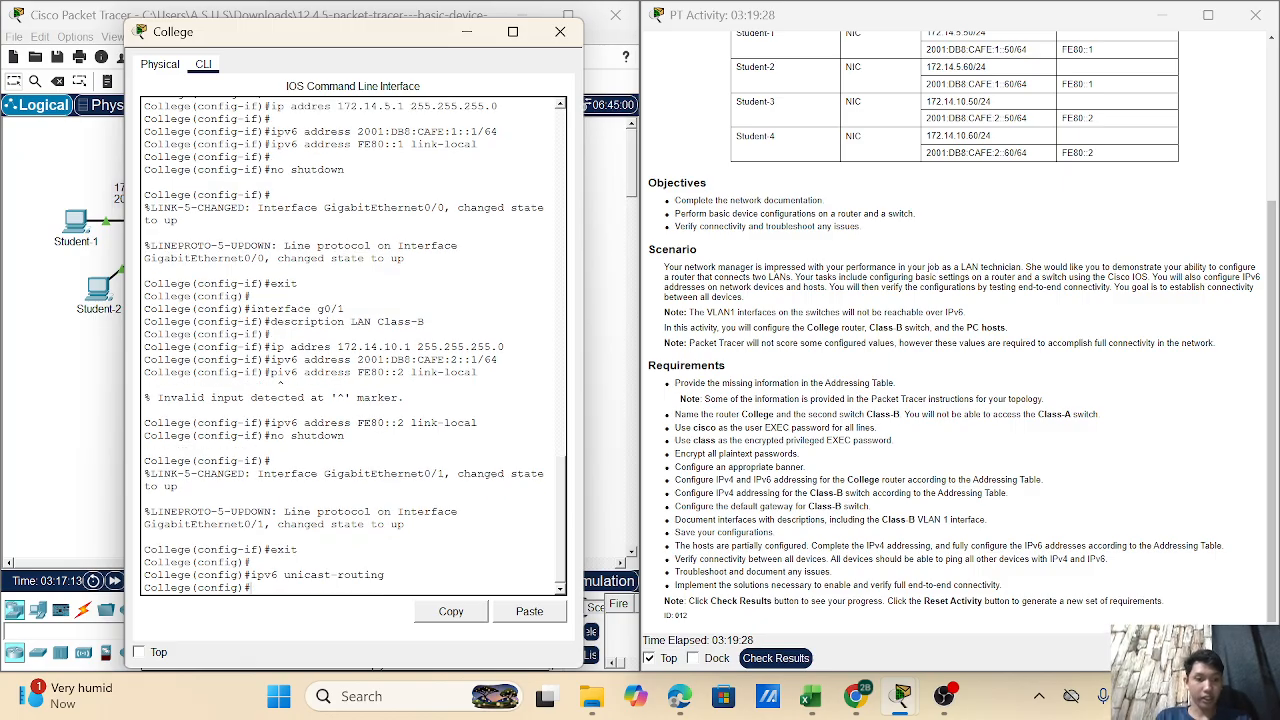
type("end")
key("Return")
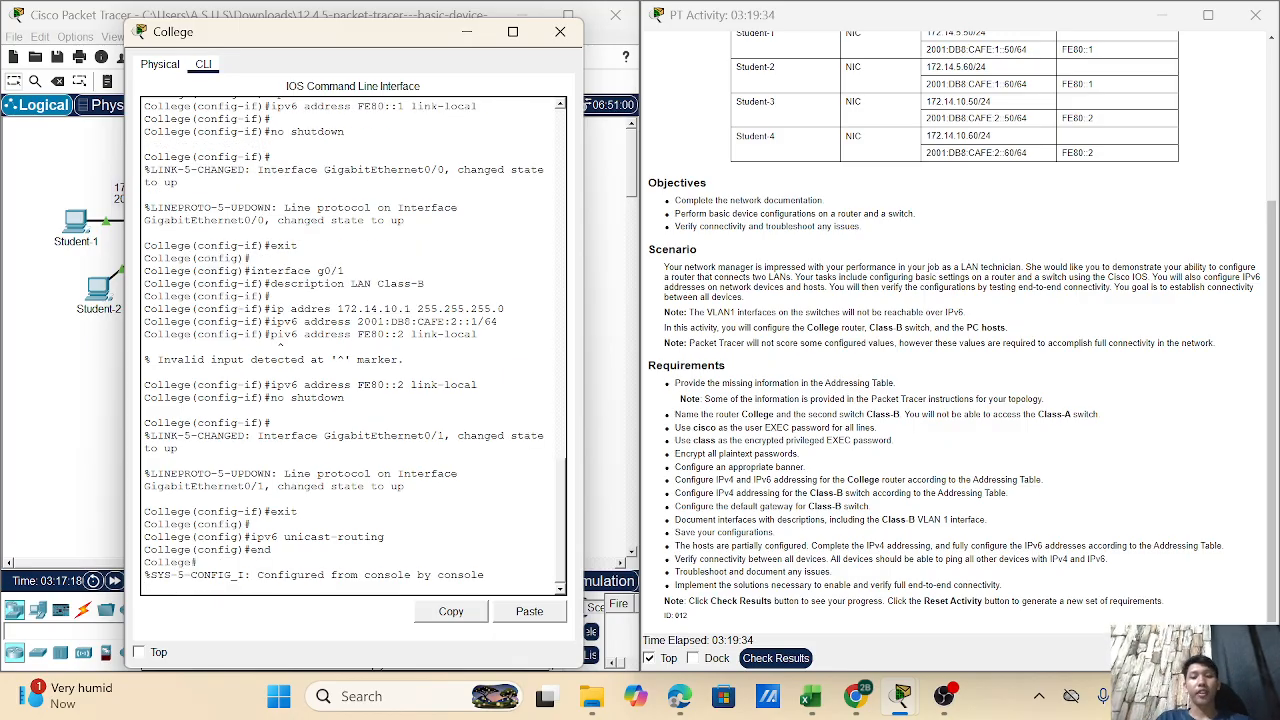
key("Return")
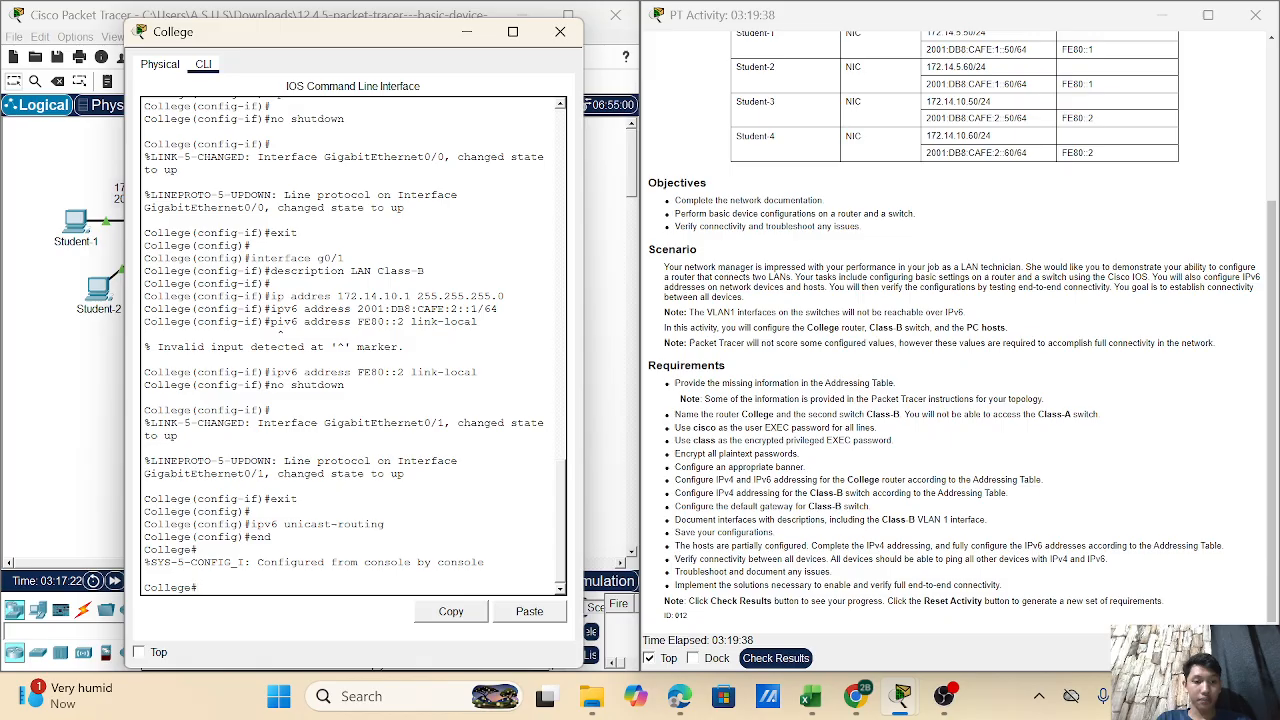
- Save running-config to startup-config and close the College console
type("copy")
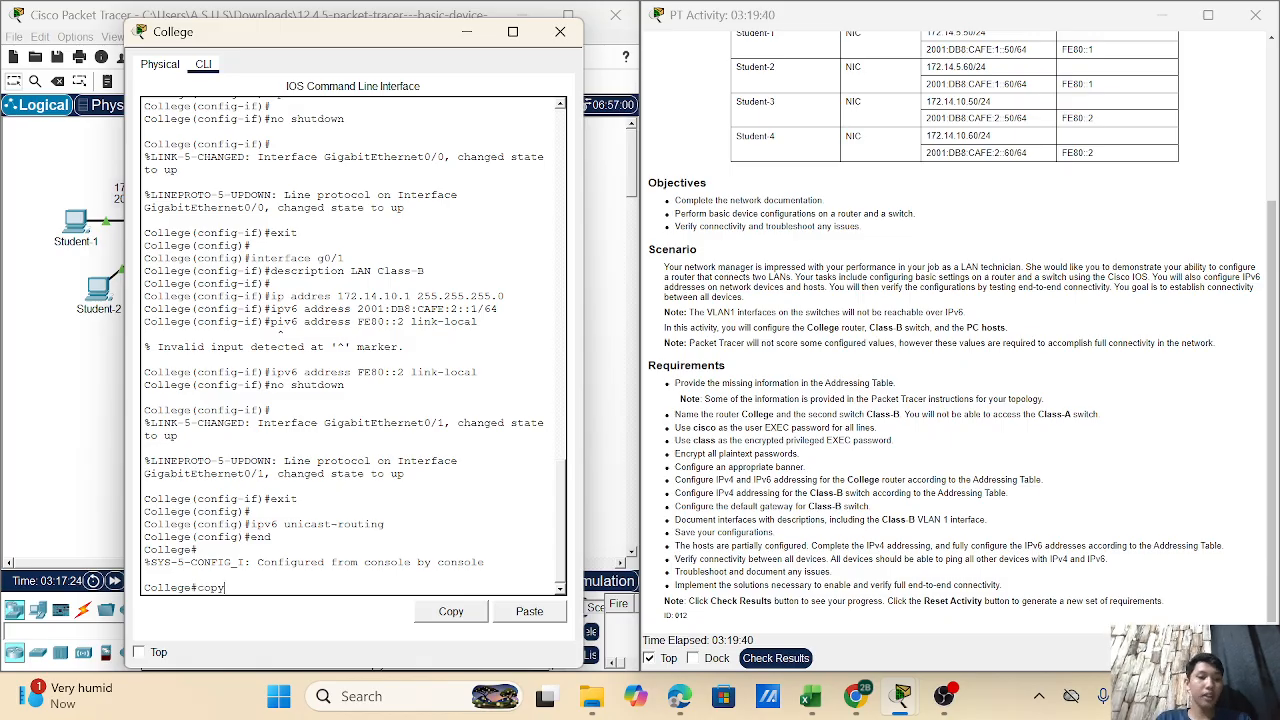
type(" running")
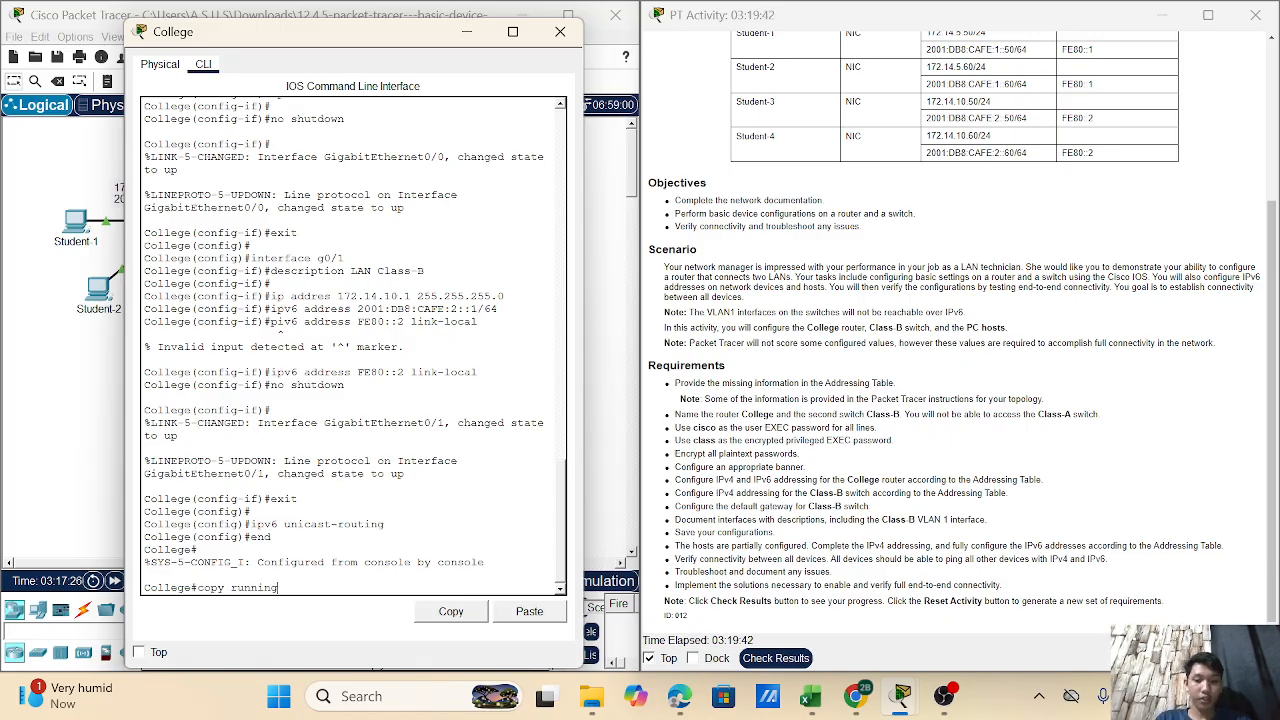
type("-co")
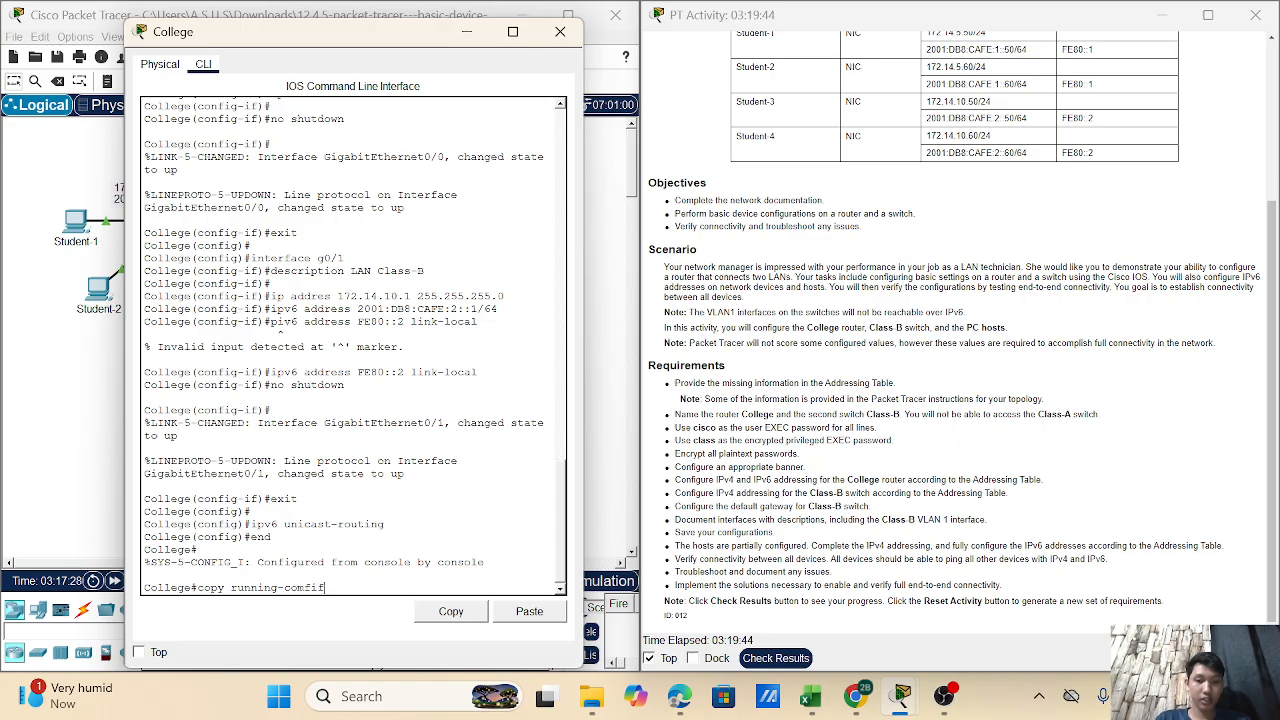
type("nfig startu")
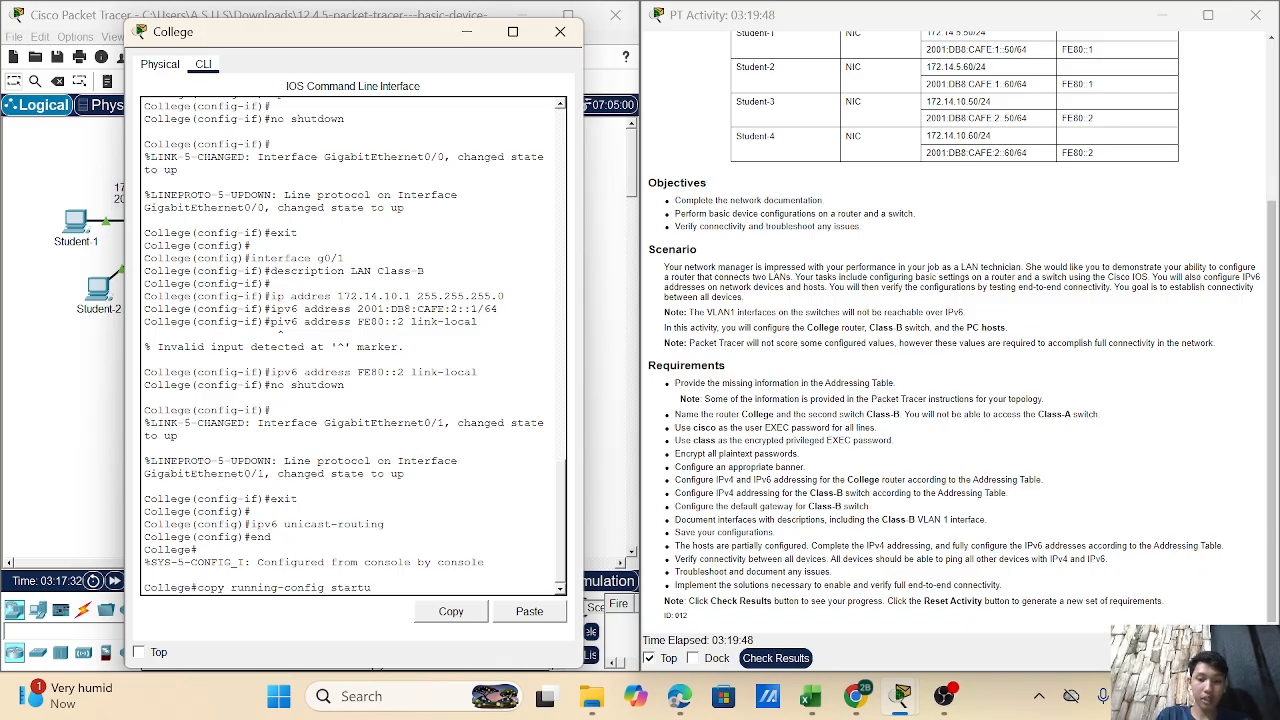
type("p-conf")
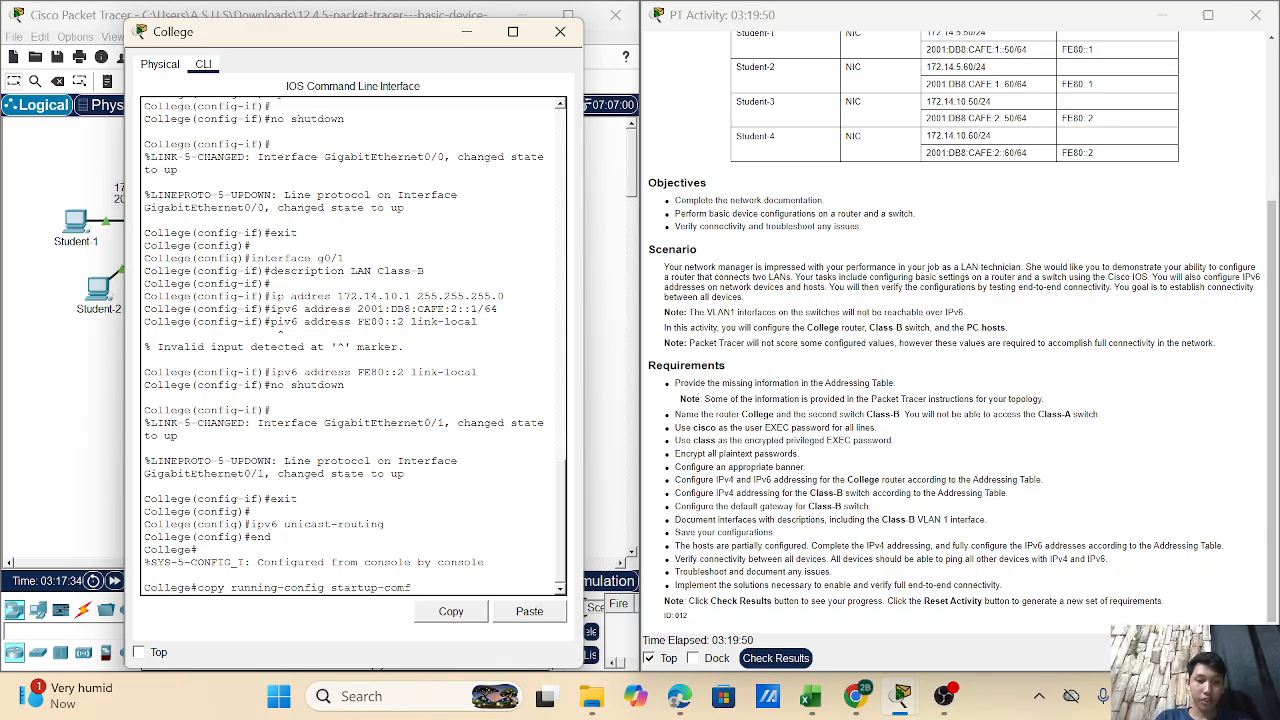
type("ig")
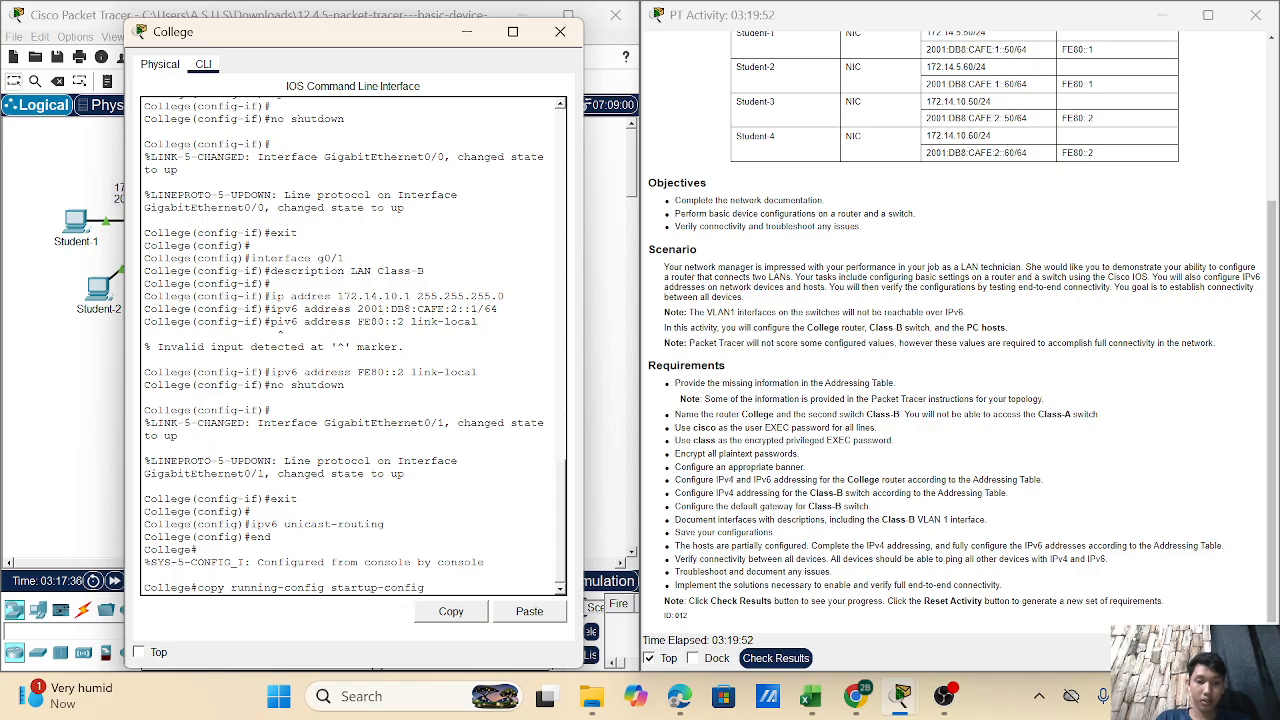
key("Return")
key("Return")
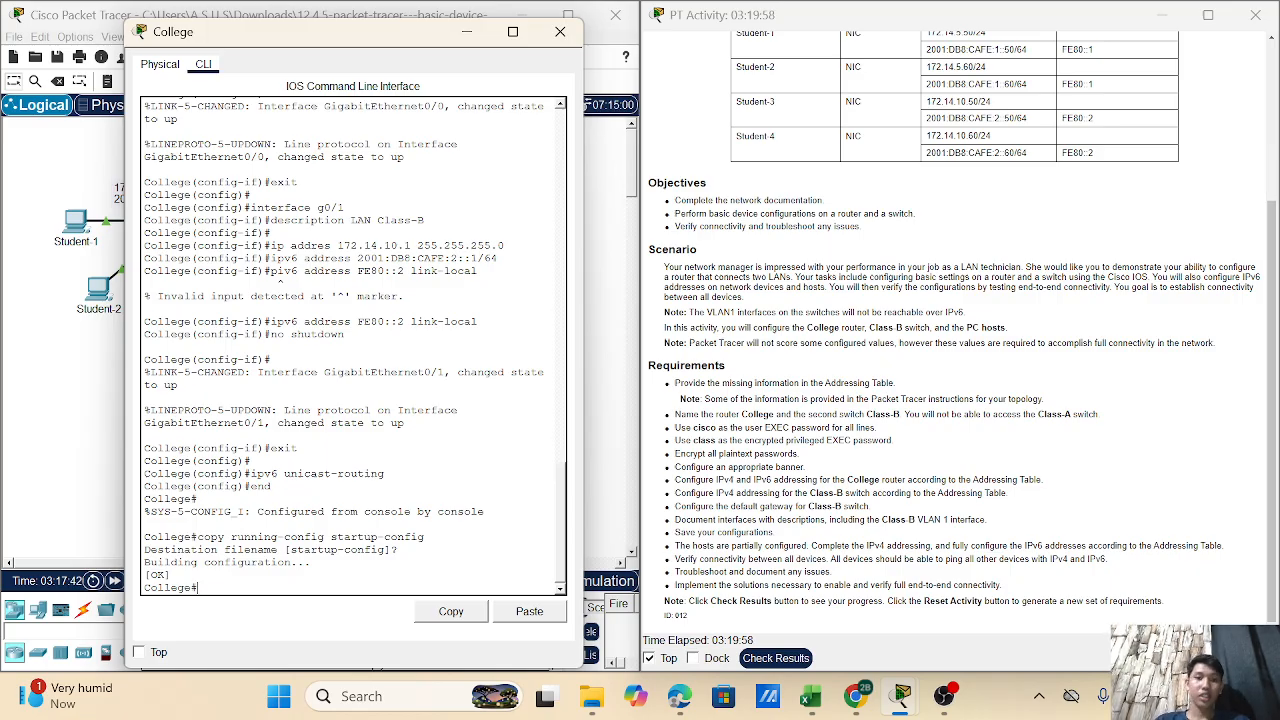
left_click(466, 31)
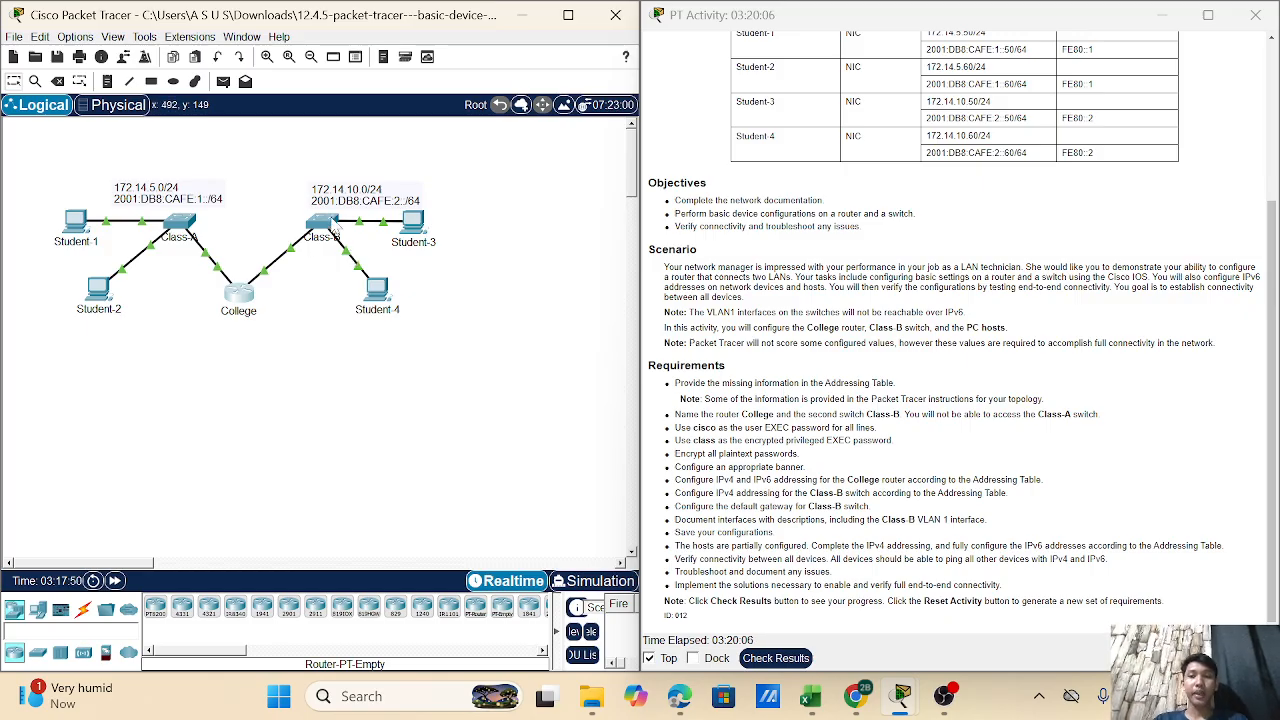
- Open the Class-B switch's CLI and enter global configuration mode
left_click(336, 229)
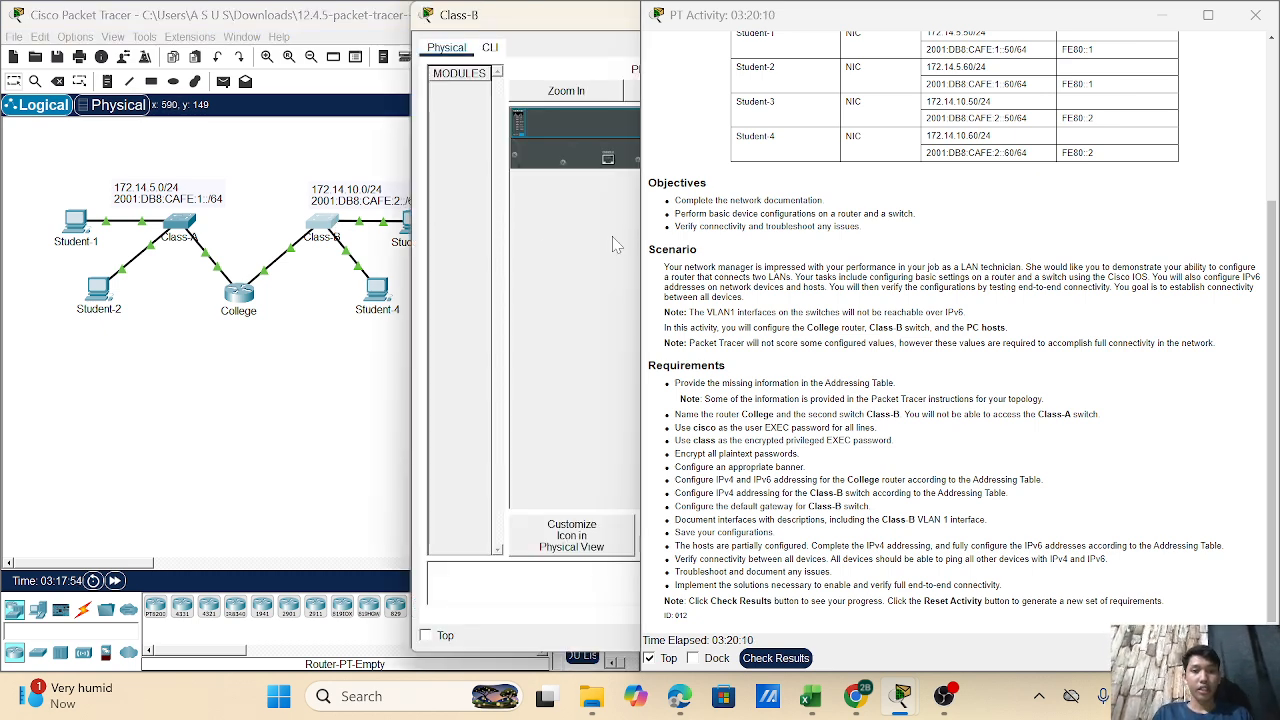
left_click(491, 50)
left_click_drag(530, 29, 258, 40)
key("Return")
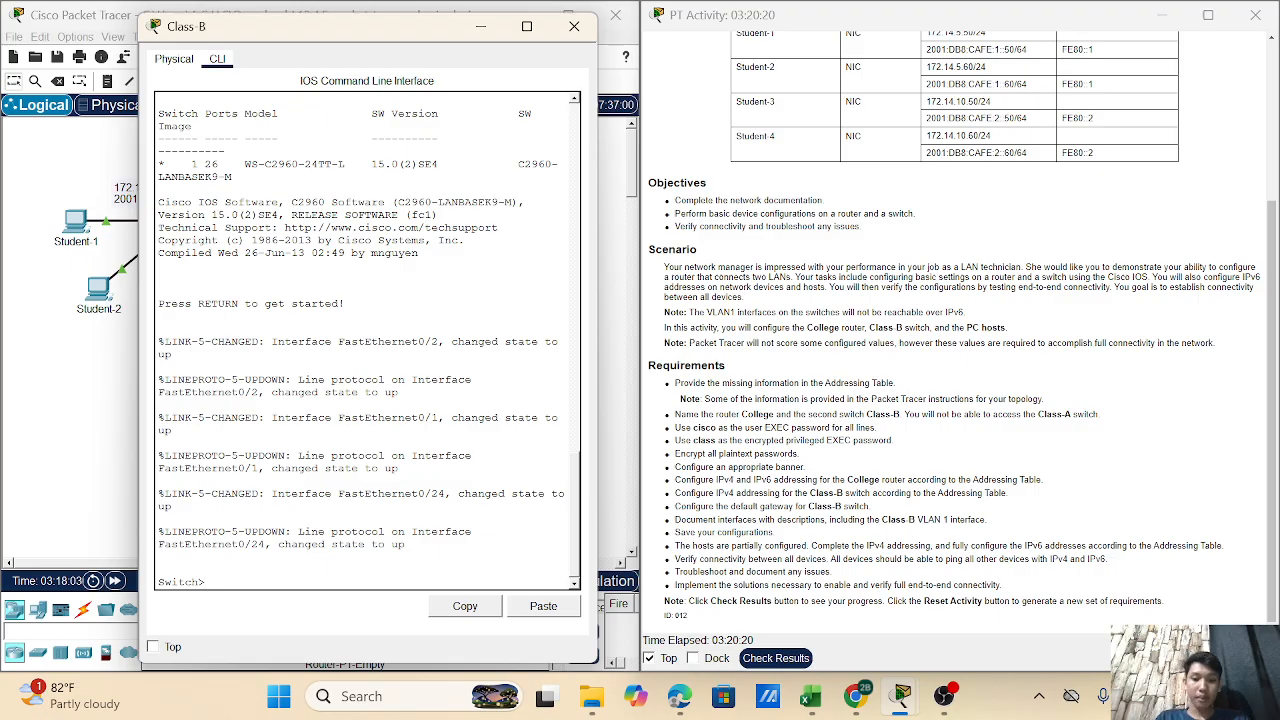
type("enabl")
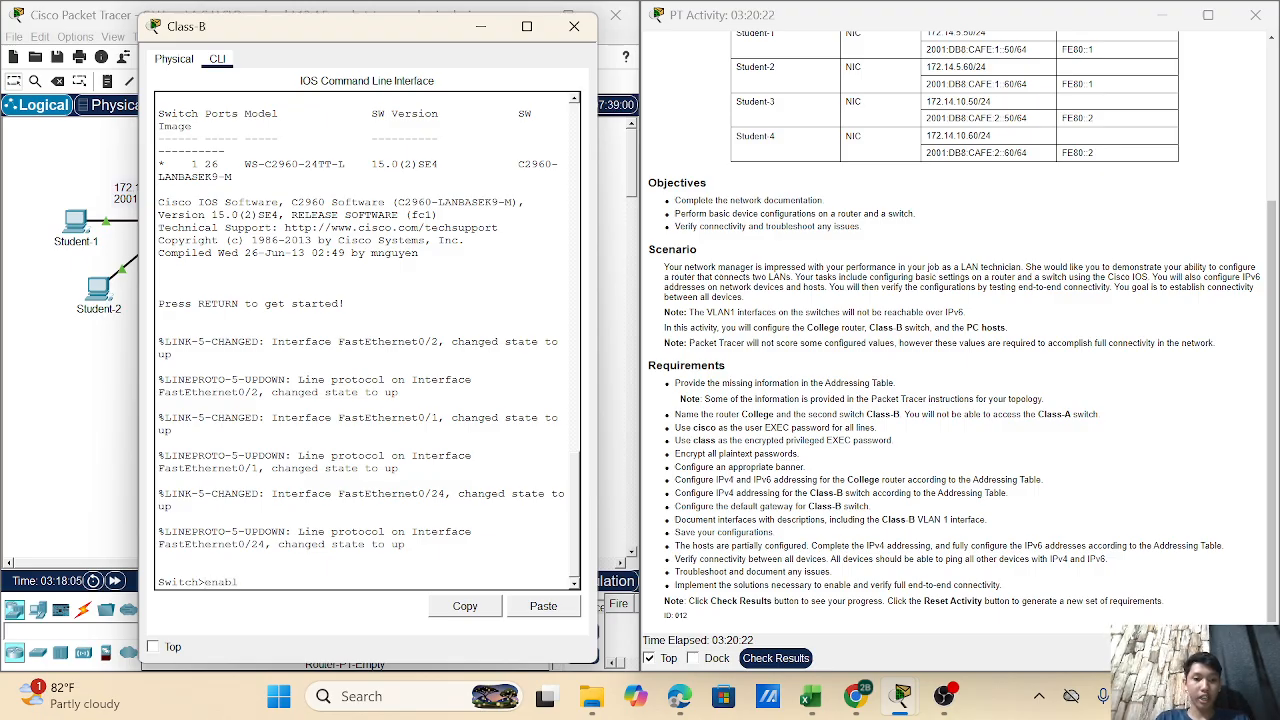
type("e")
key("Return")
type("co")
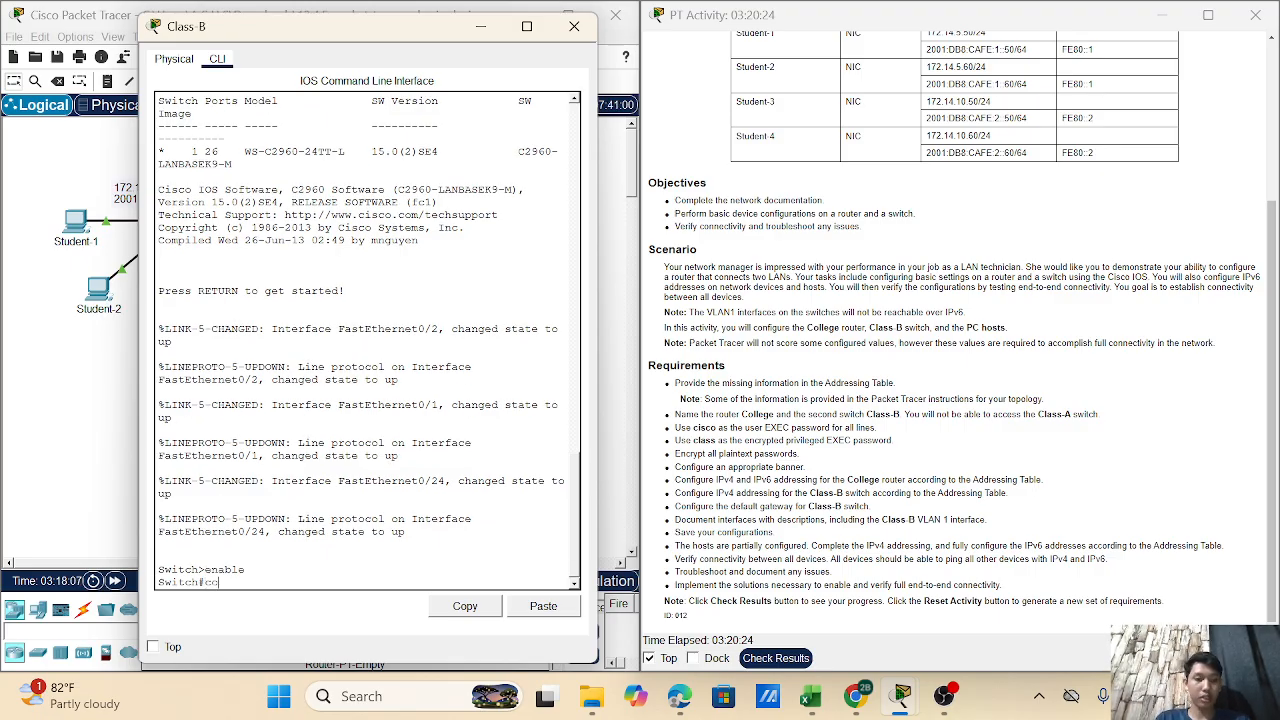
type("nfigure")
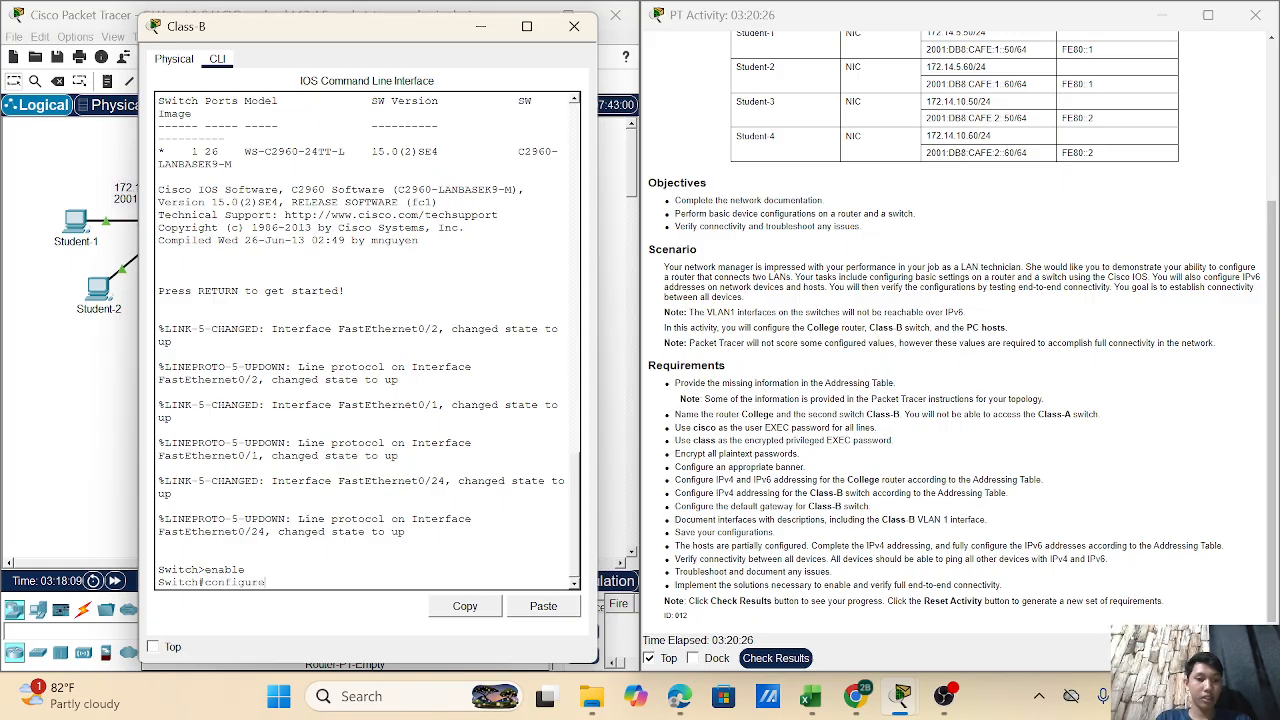
type(" terminal")
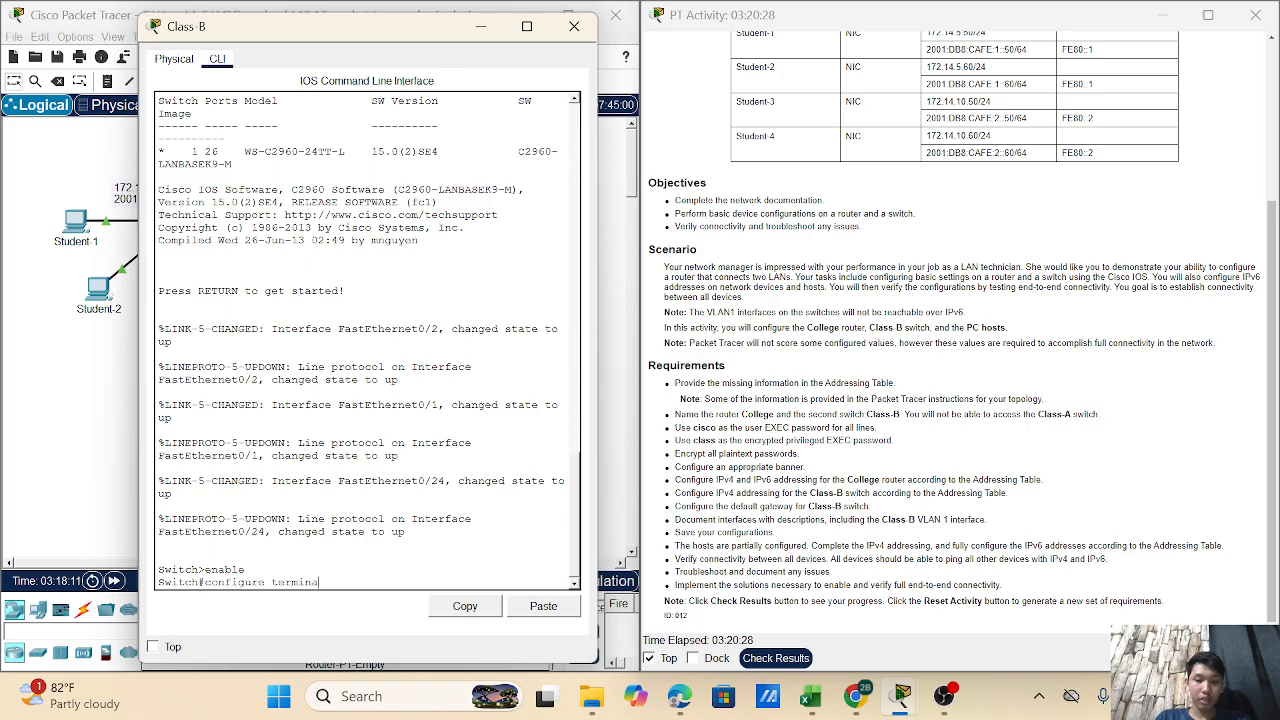
key("Return")
key("Return")
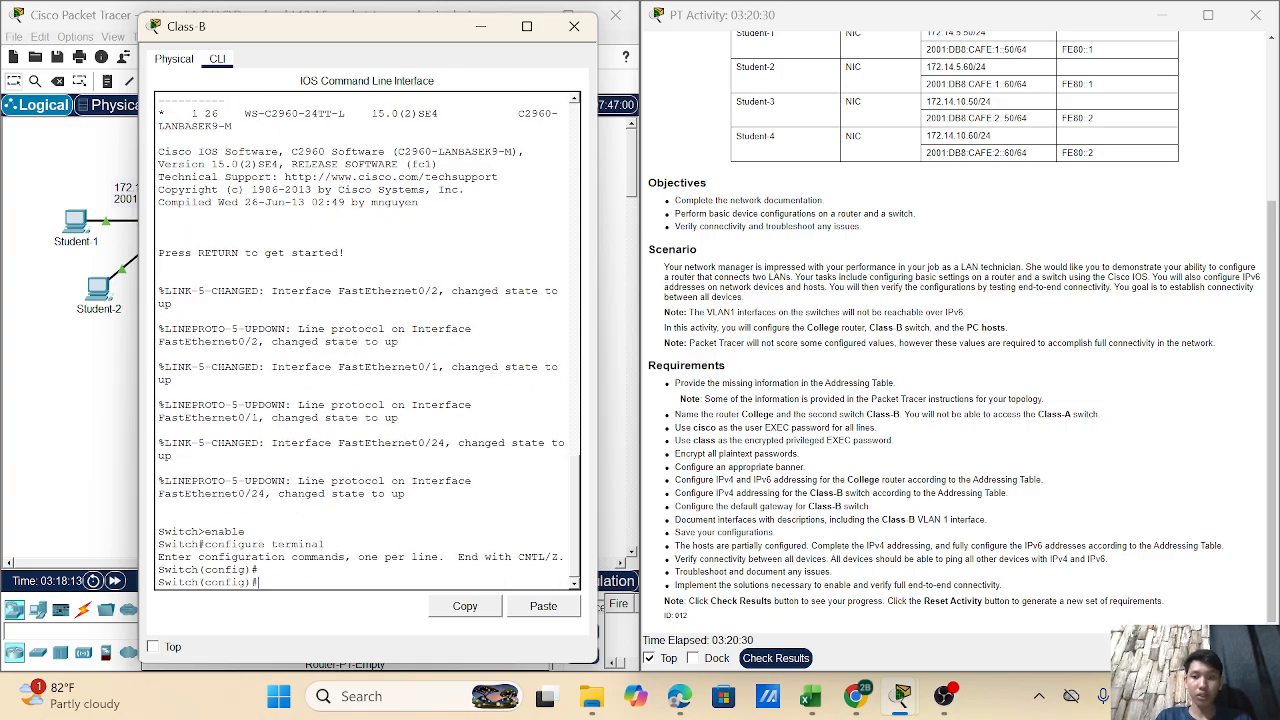
- Set the hostname to Class-B and configure an enable secret
type("hos")
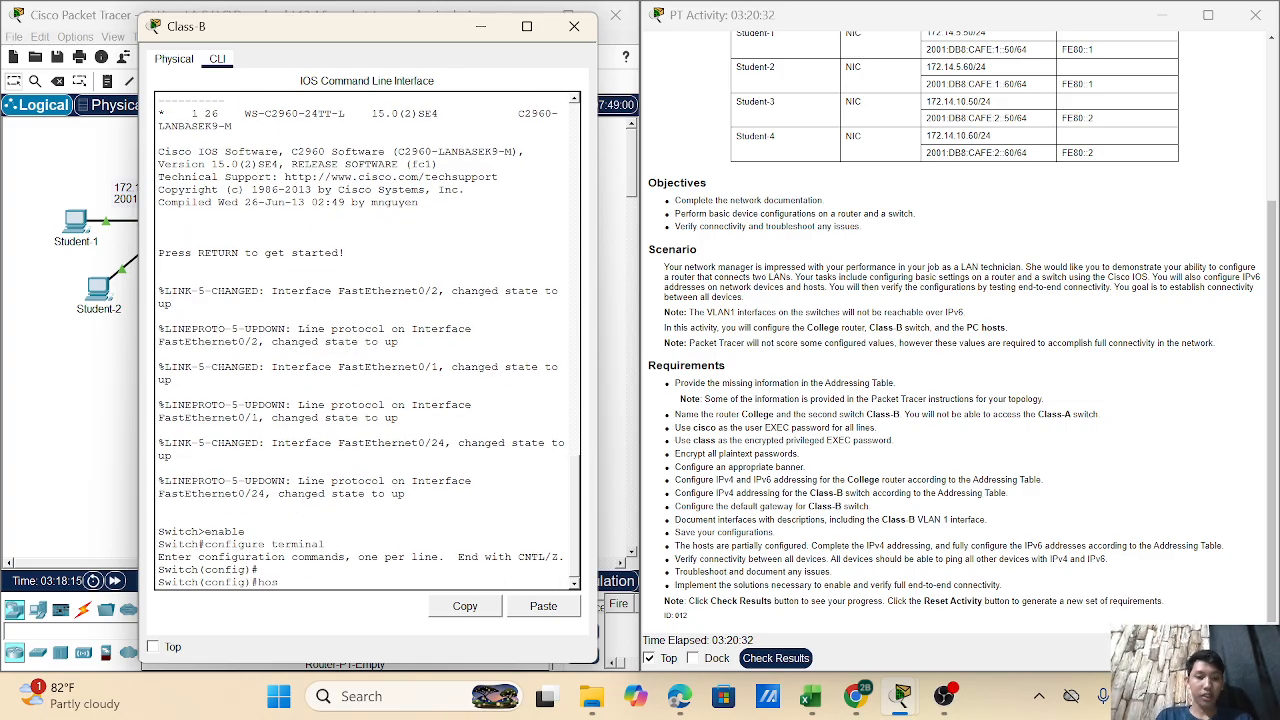
type("tname")
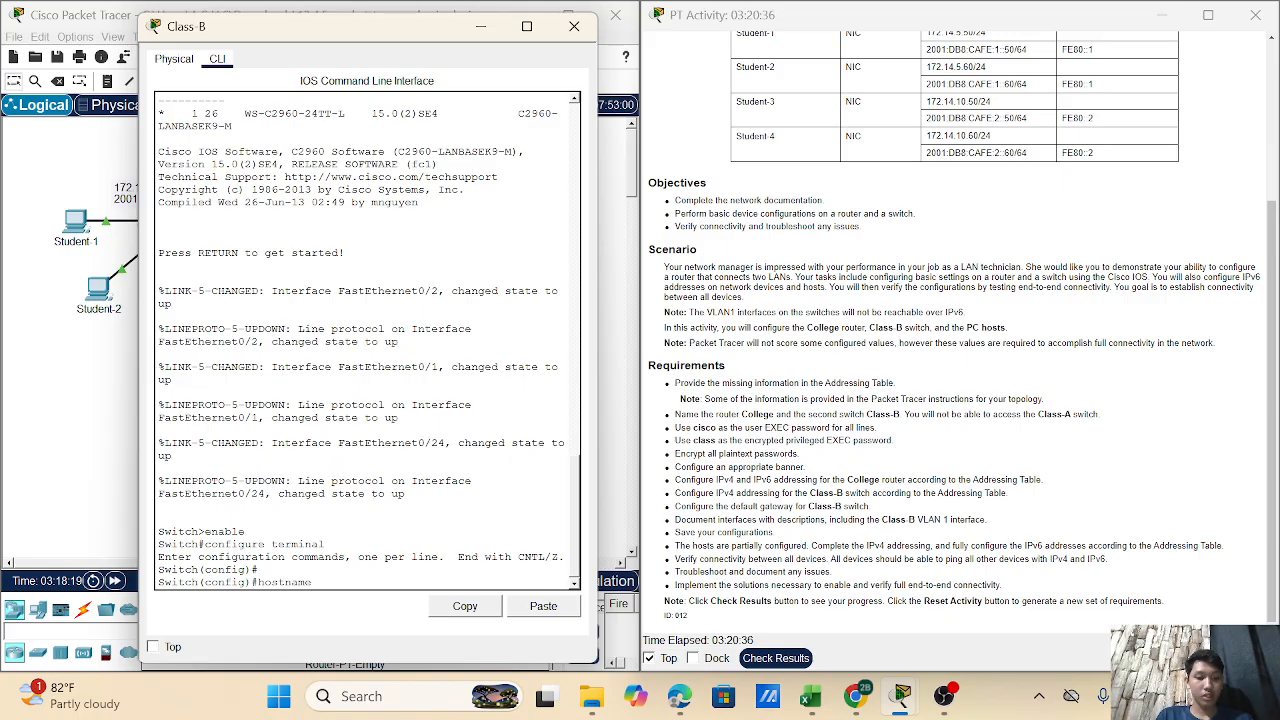
type(" Class")
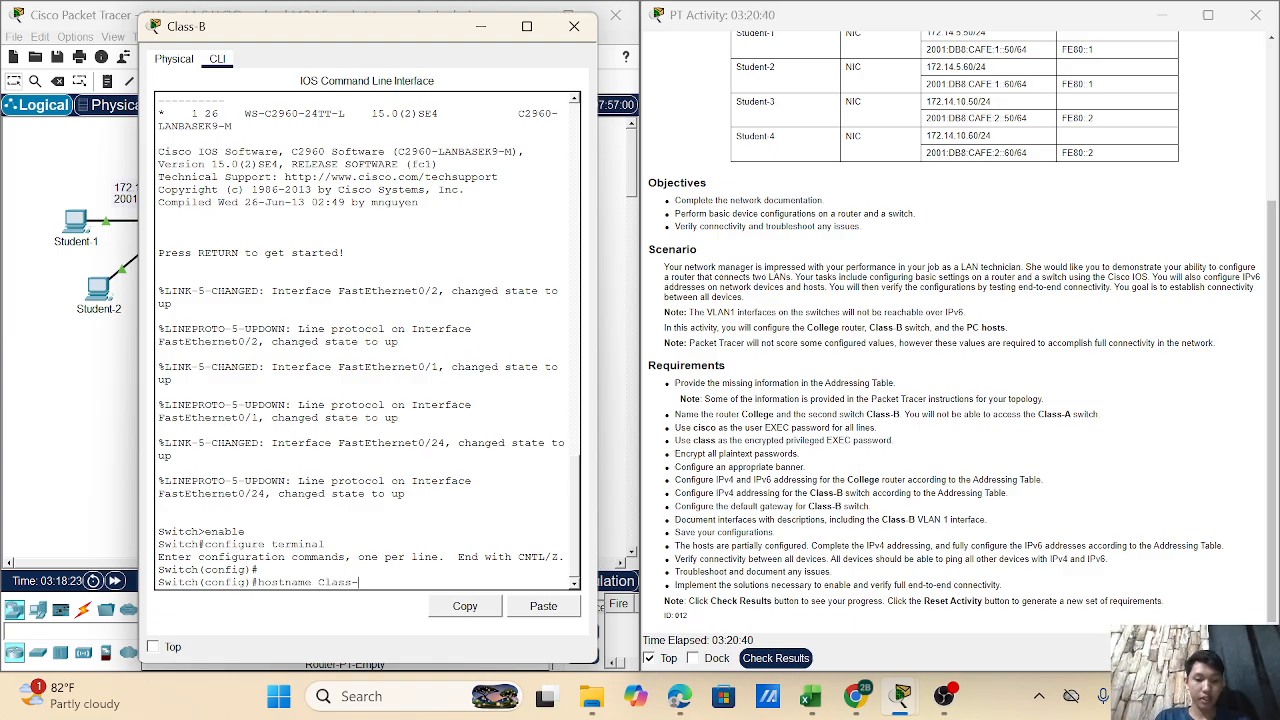
type("-B")
key("Return")
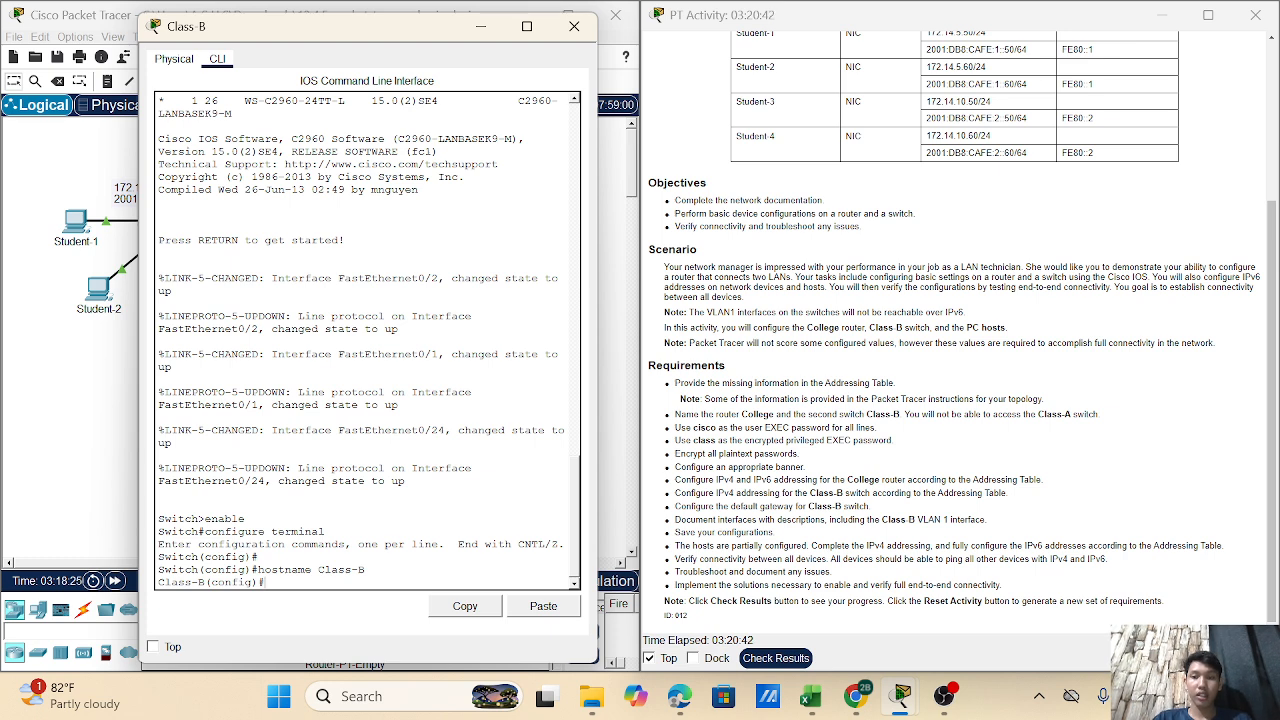
key("Return")
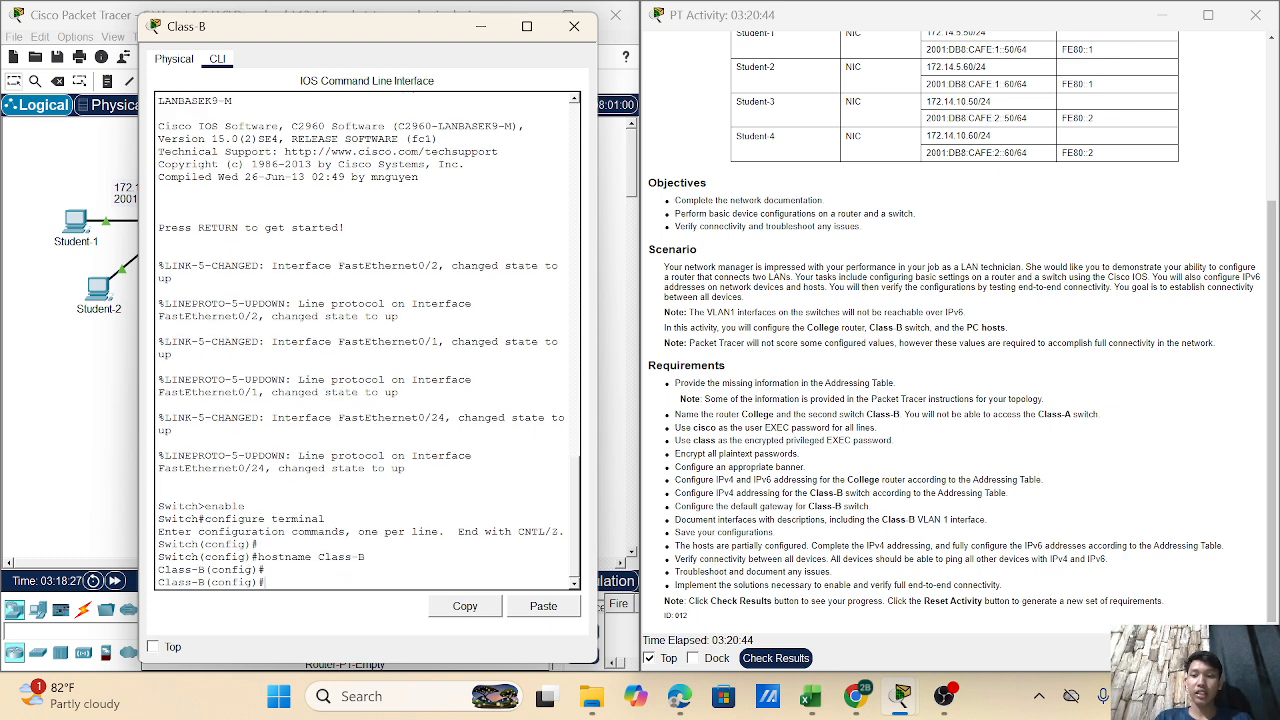
type("e")
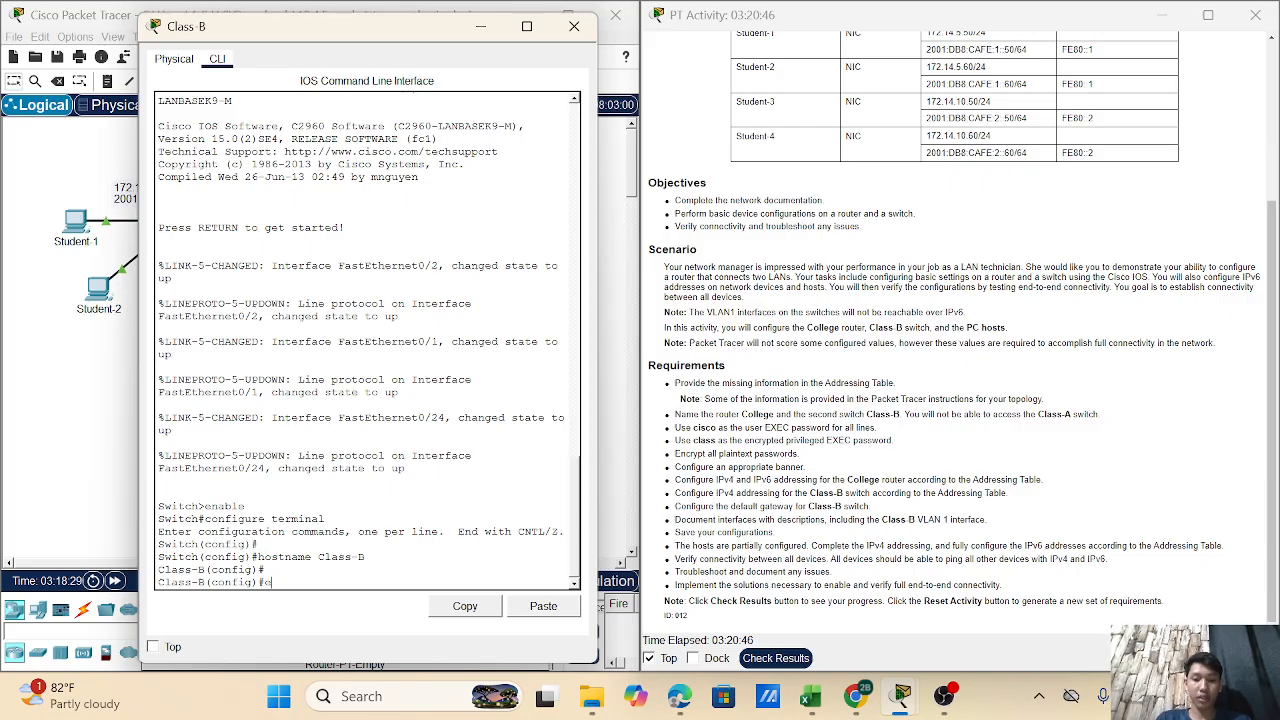
type("nable secret clas")
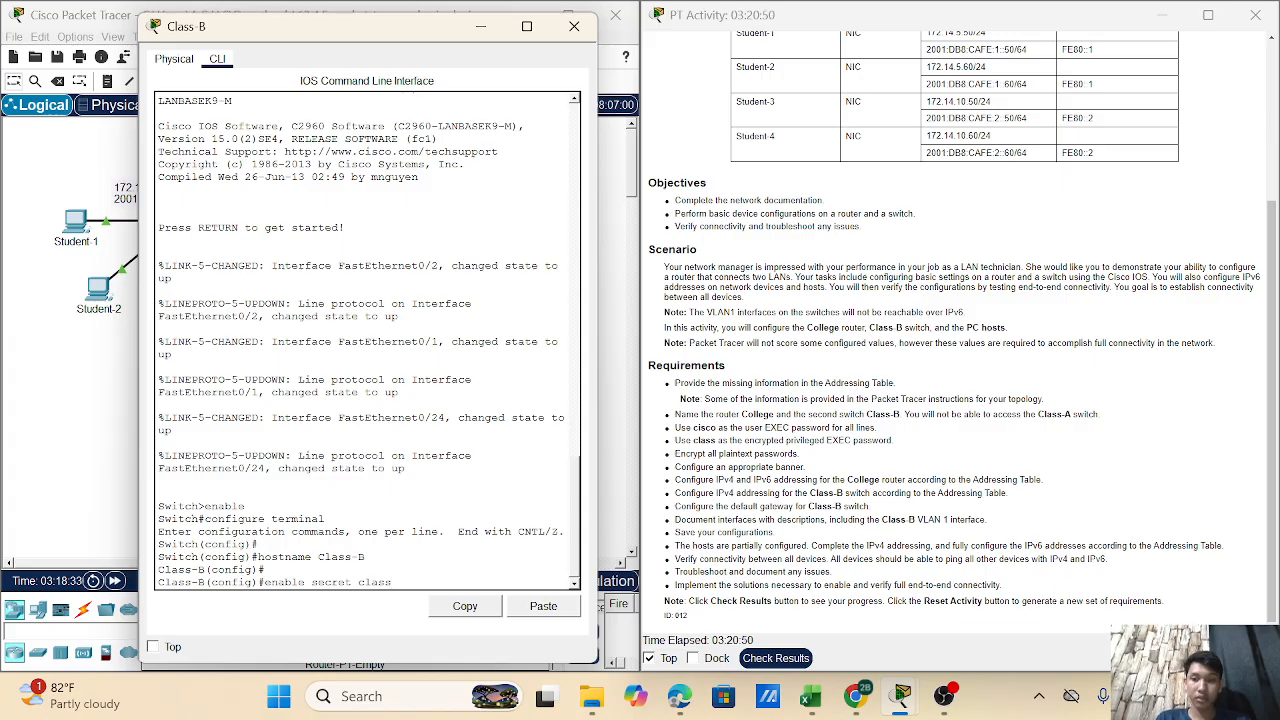
type("s")
key("Return")
key("Return")
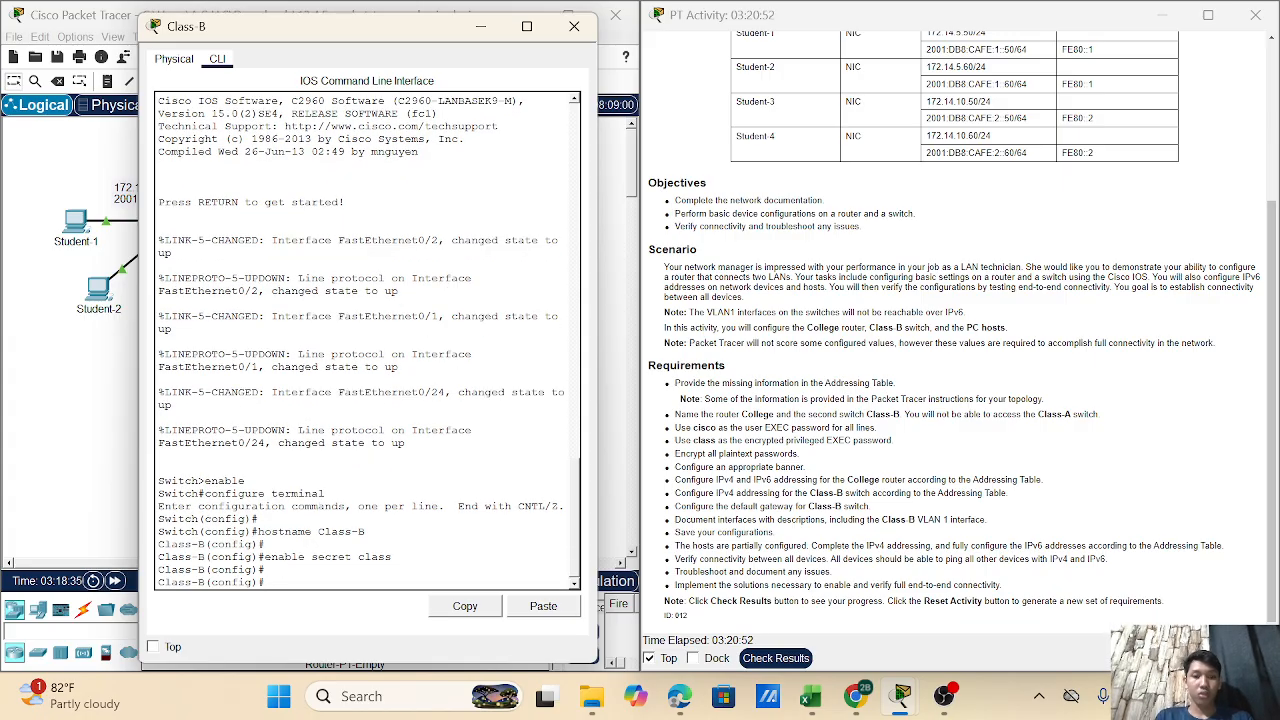
- Protect line console 0 with a password and login, then exit the line
type("line c")
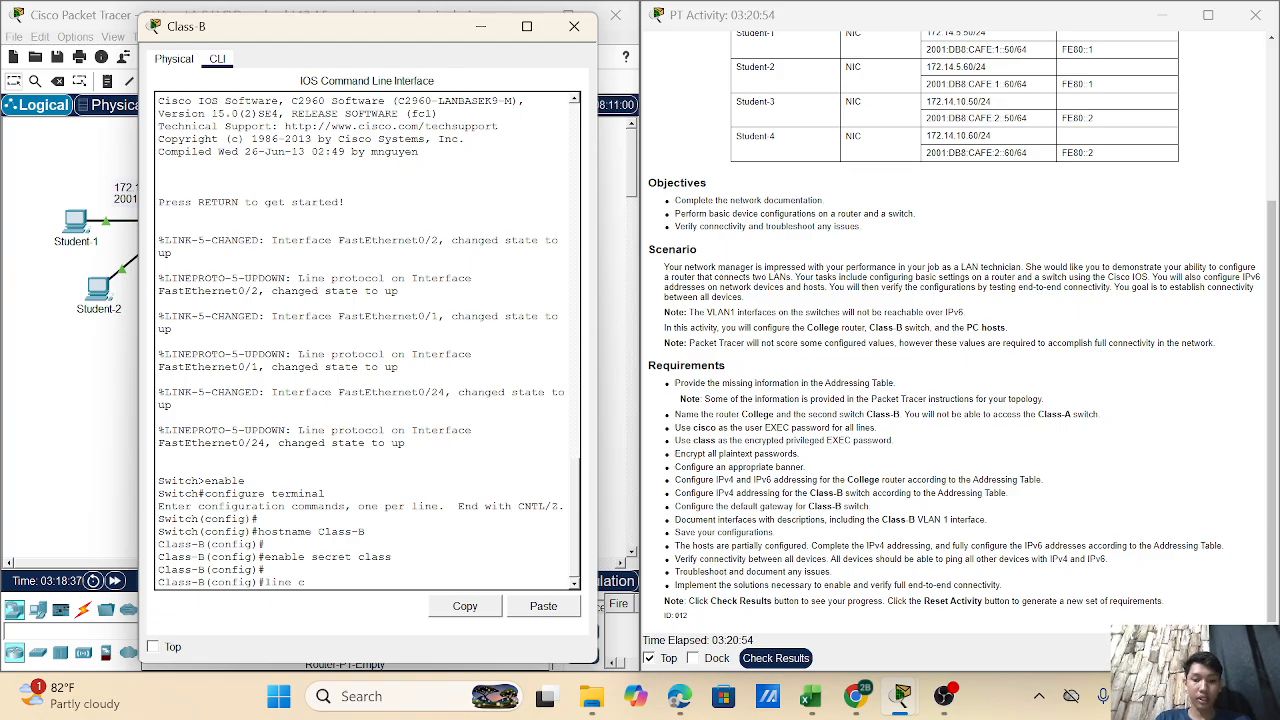
type("onsole")
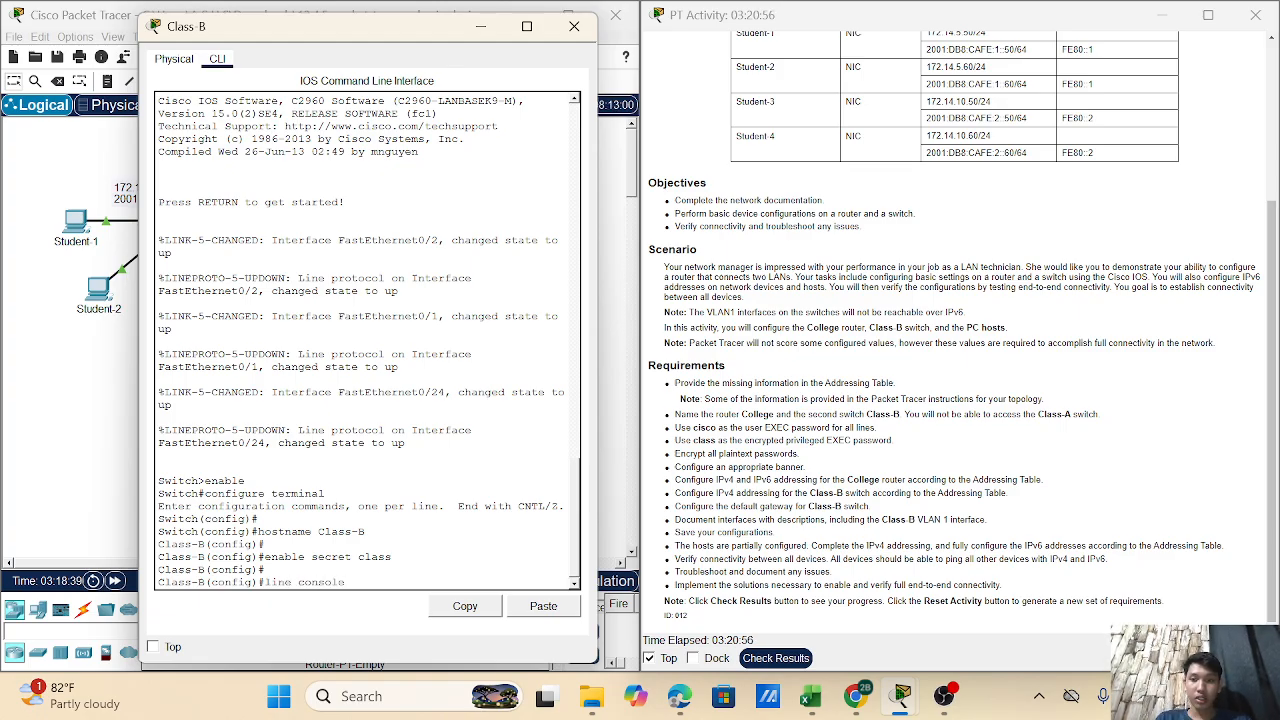
type("c")
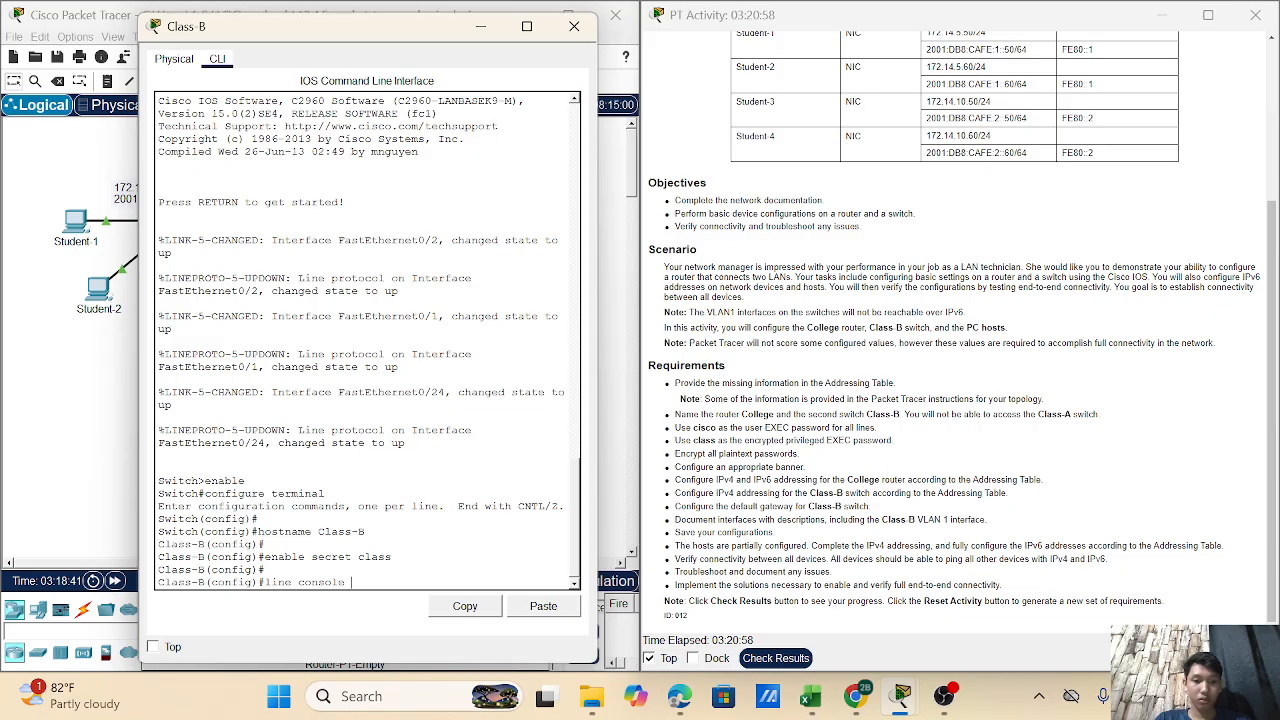
type(" 0")
key("Return")
type("pa")
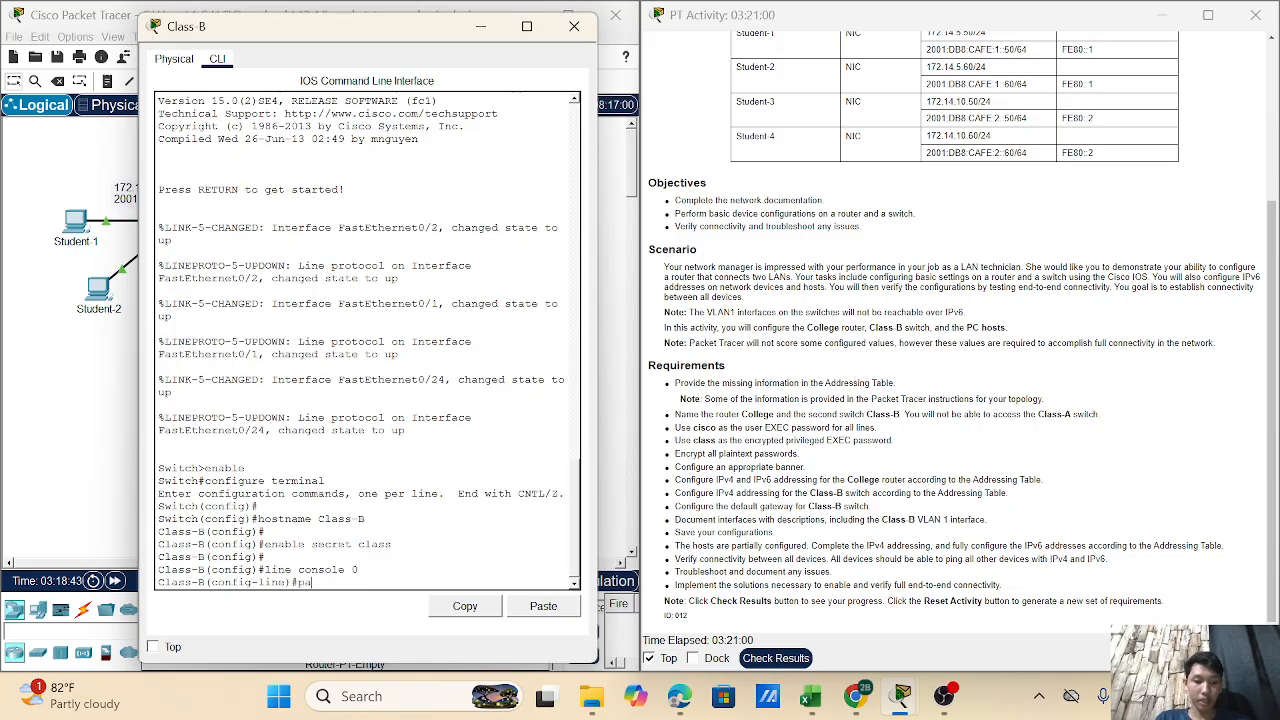
type("ssword cisco")
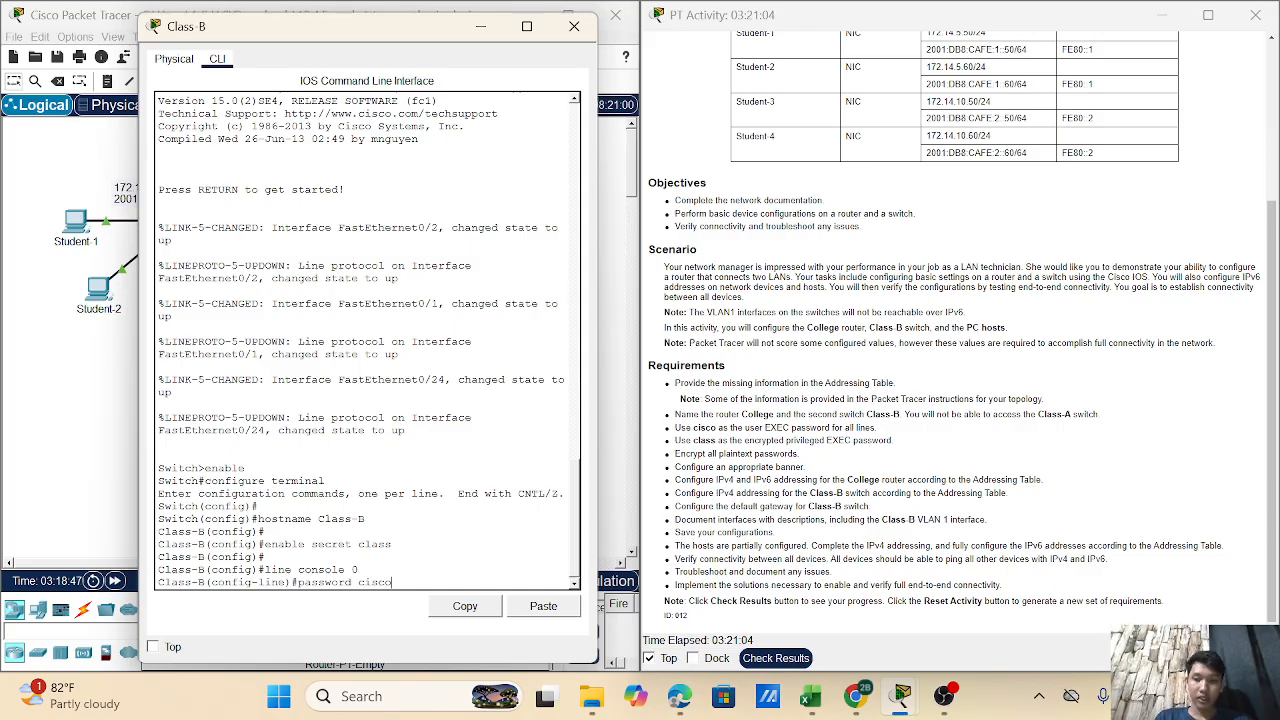
key("Return")
type("login")
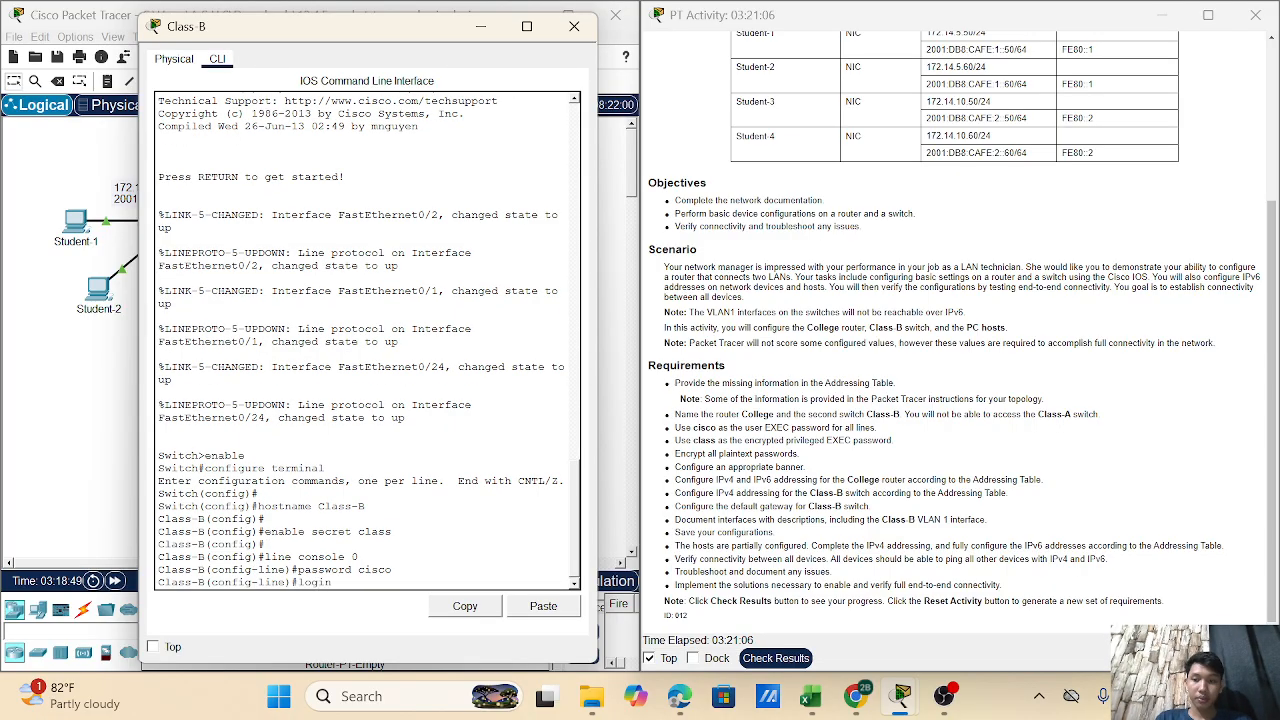
key("Return")
type("exit")
key("Return")
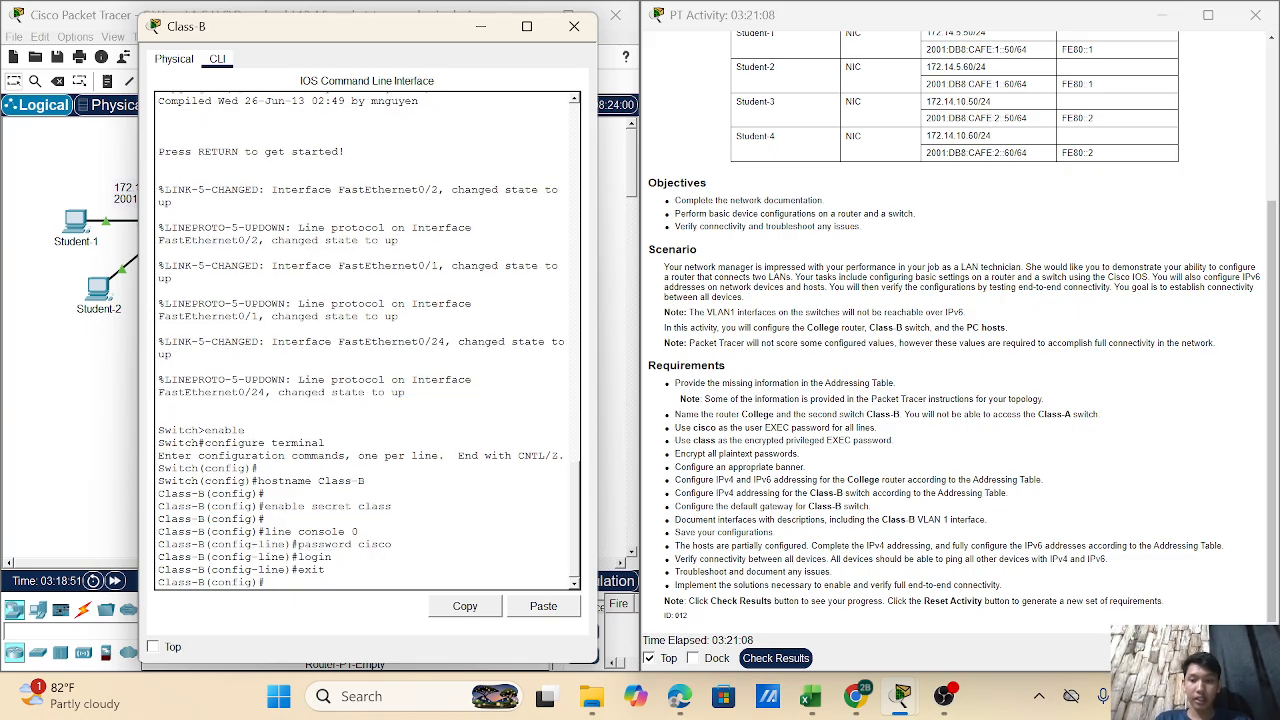
key("Return")
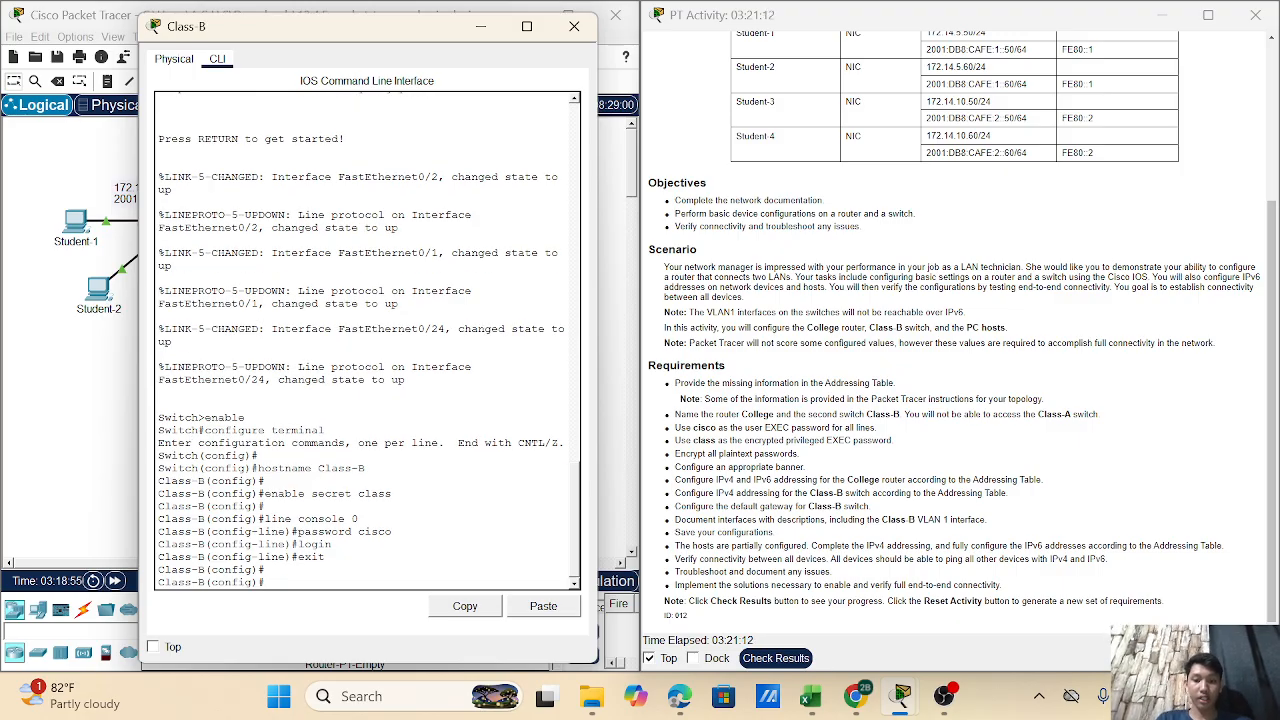
- Give line vty 0 4 a password with login required, then return to global configuration
type("line")
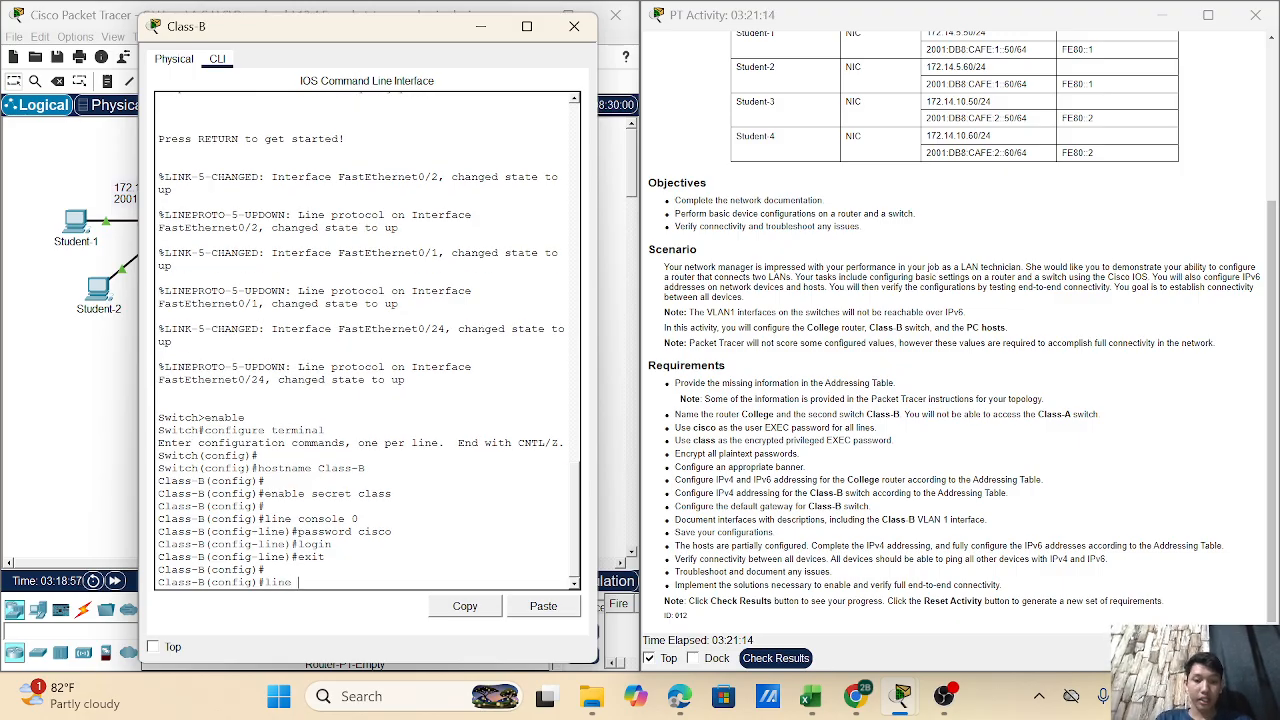
type(" vty 0")
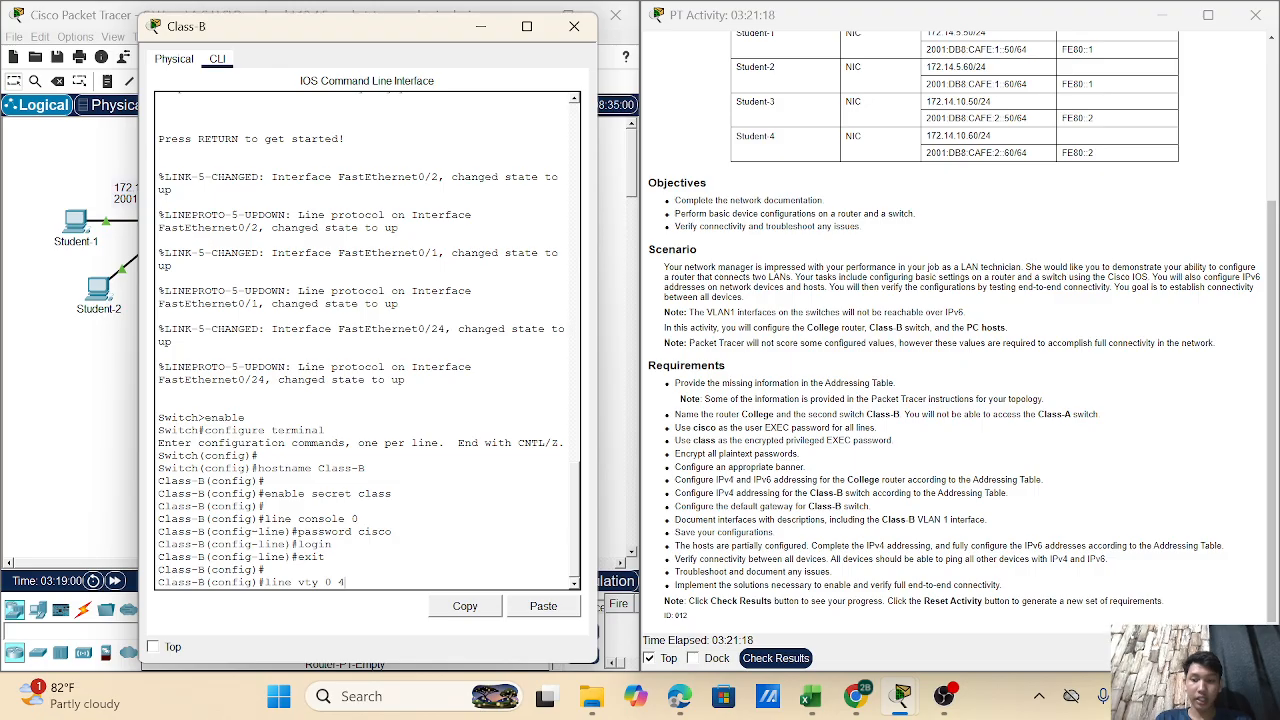
type(" 4")
key("Return")
type("password")
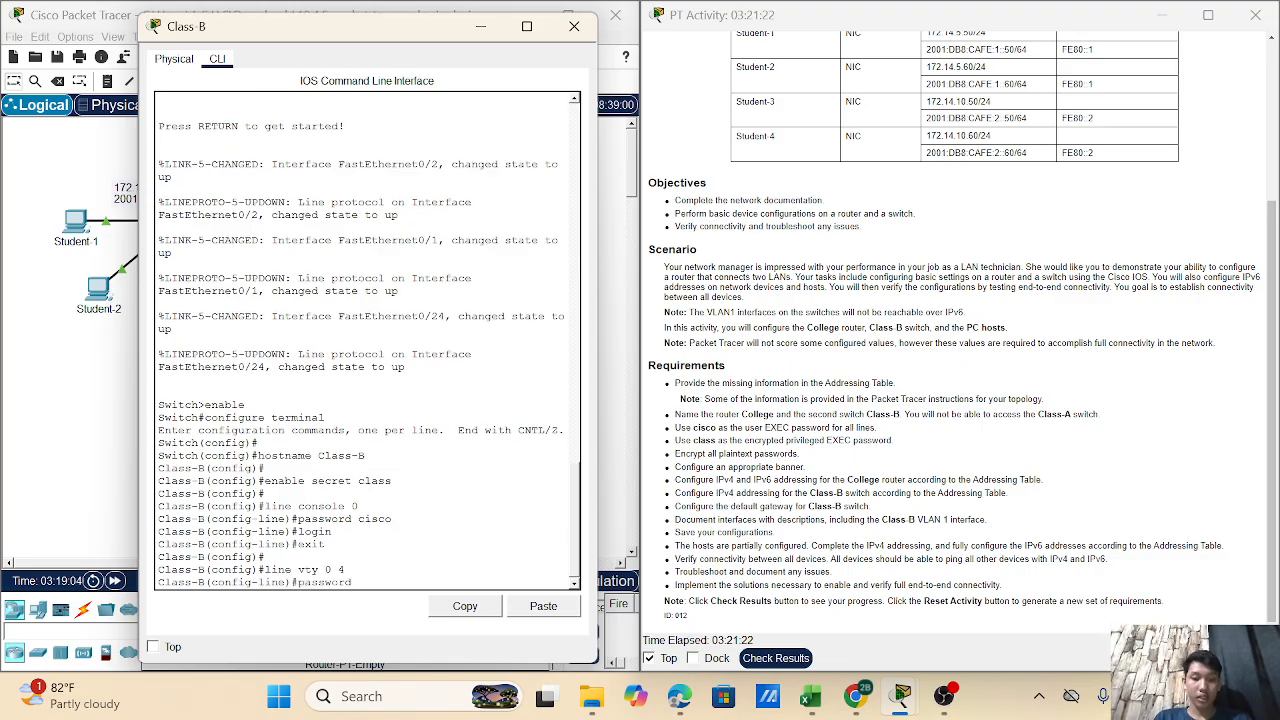
type(" cisco")
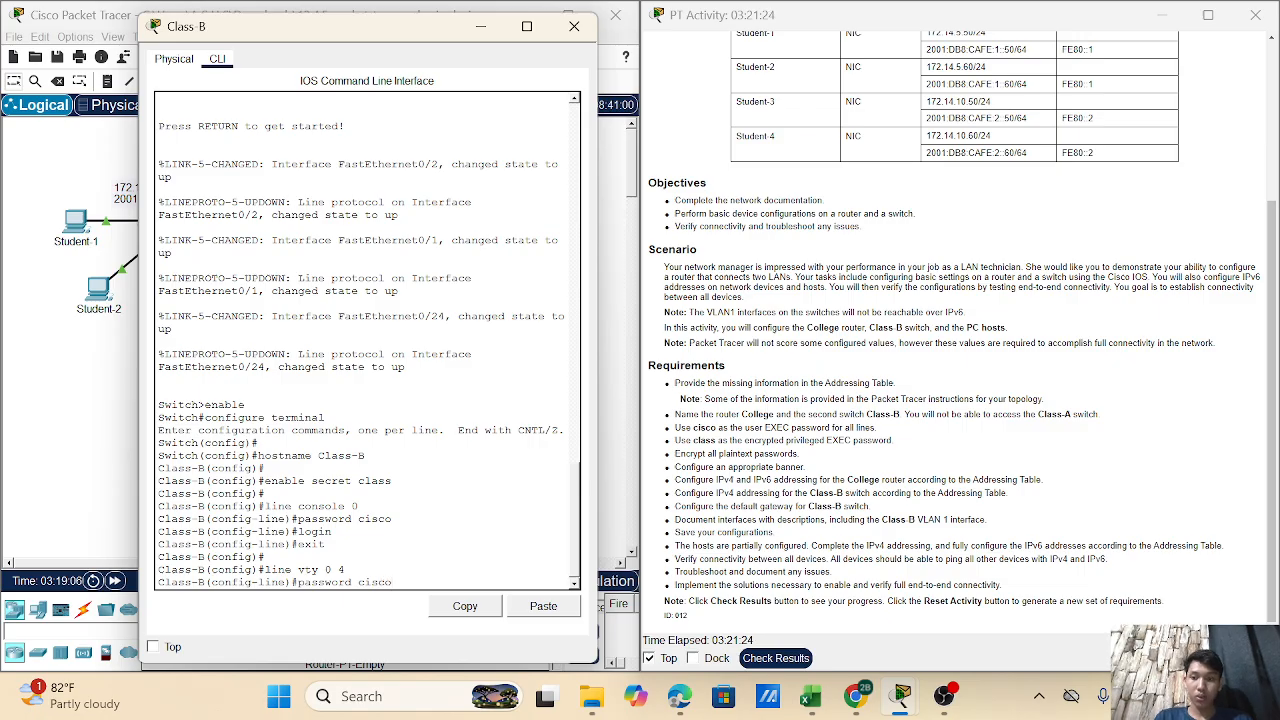
key("Return")
key("Return")
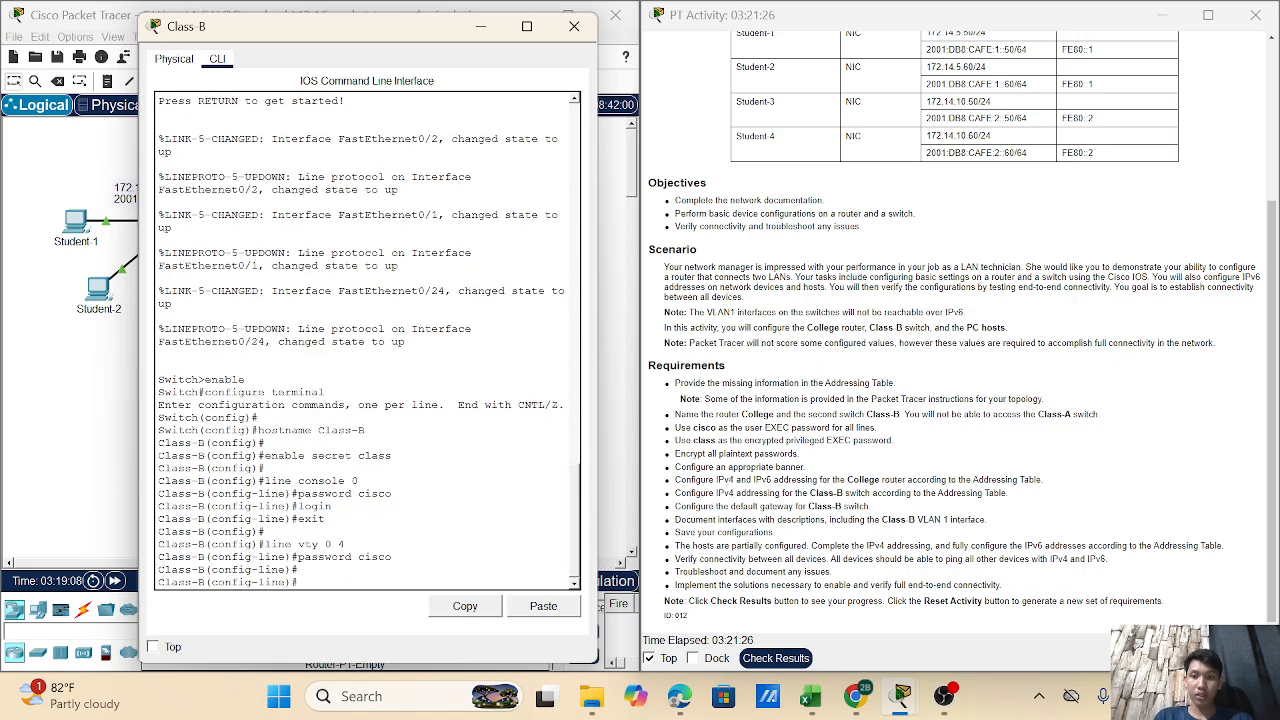
type("login")
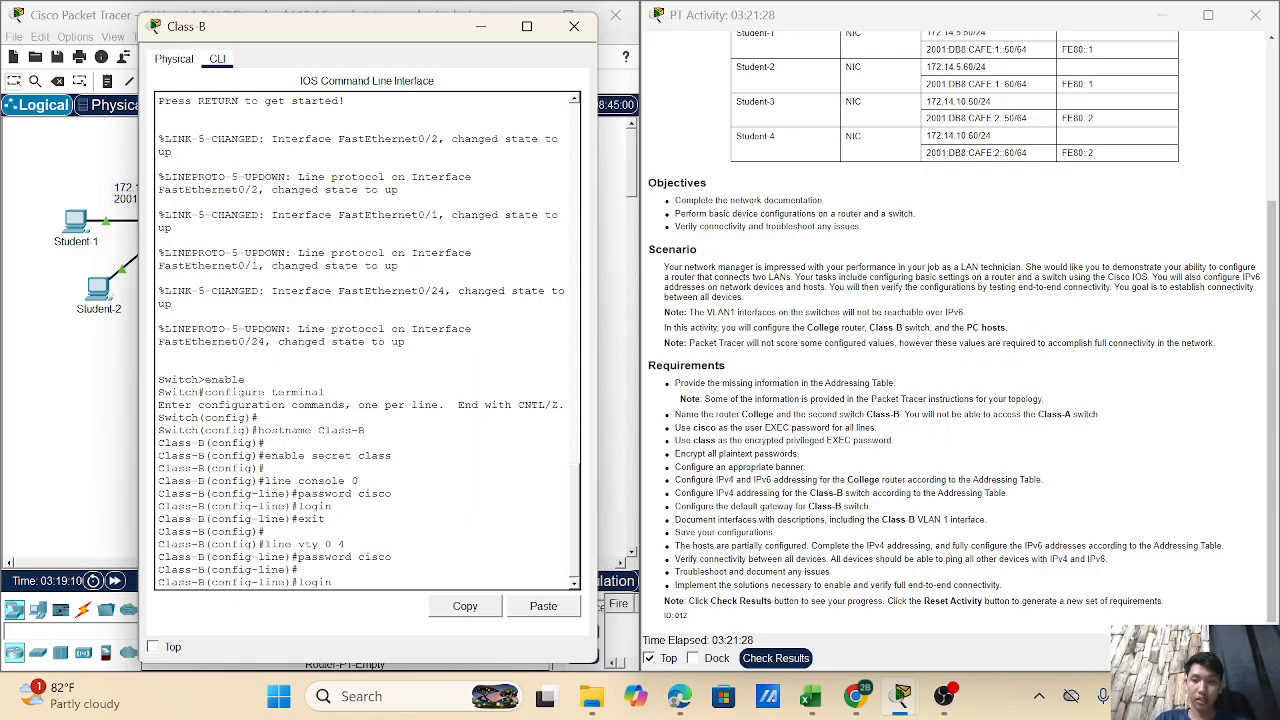
key("Return")
type("exit")
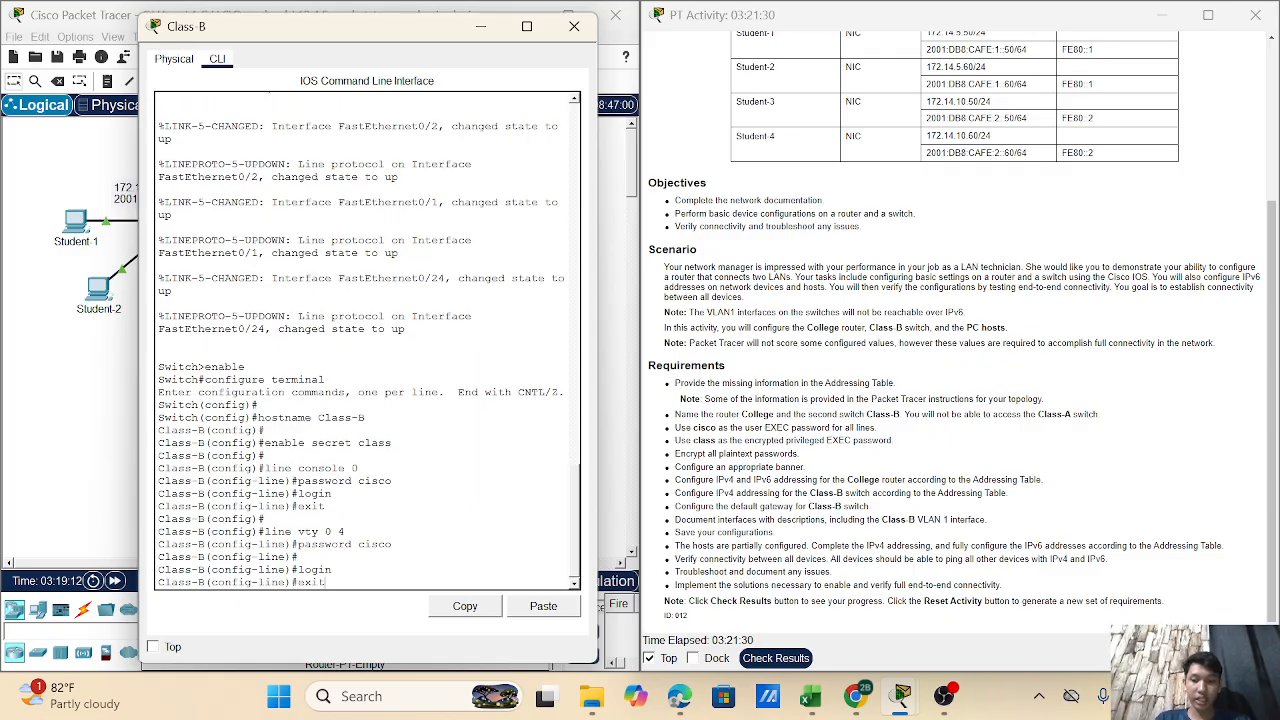
key("Return")
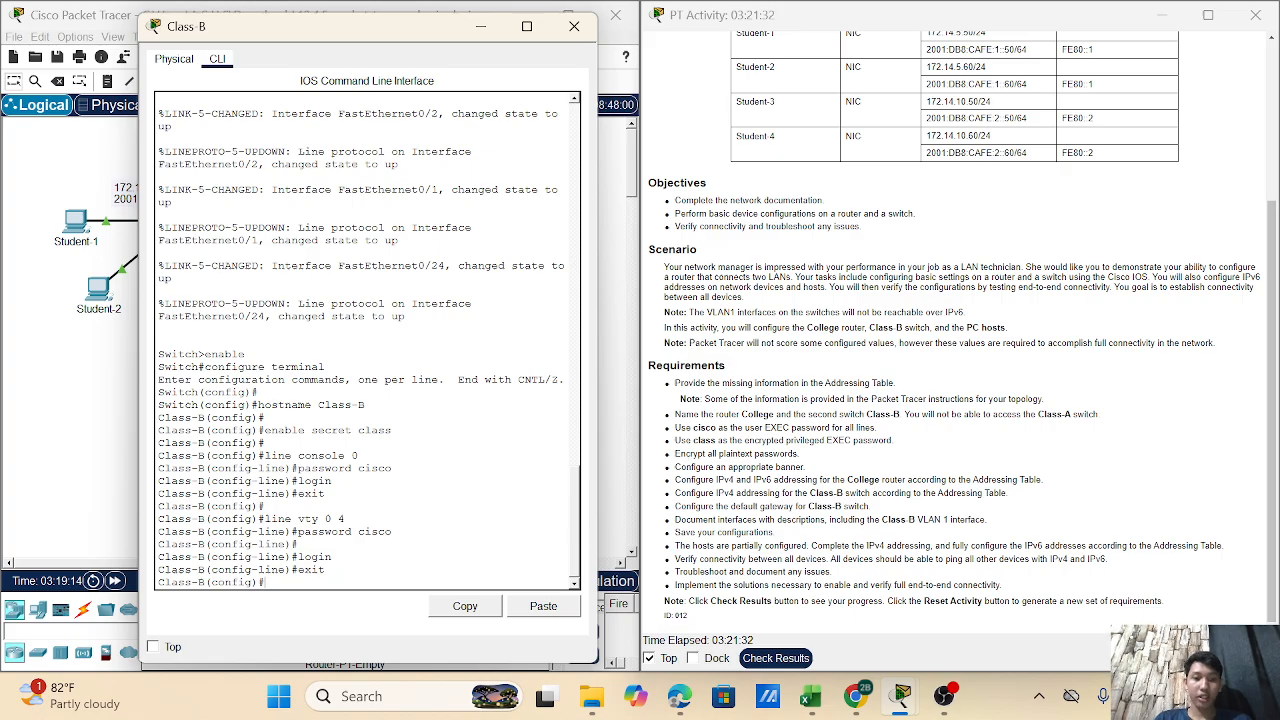
key("Return")
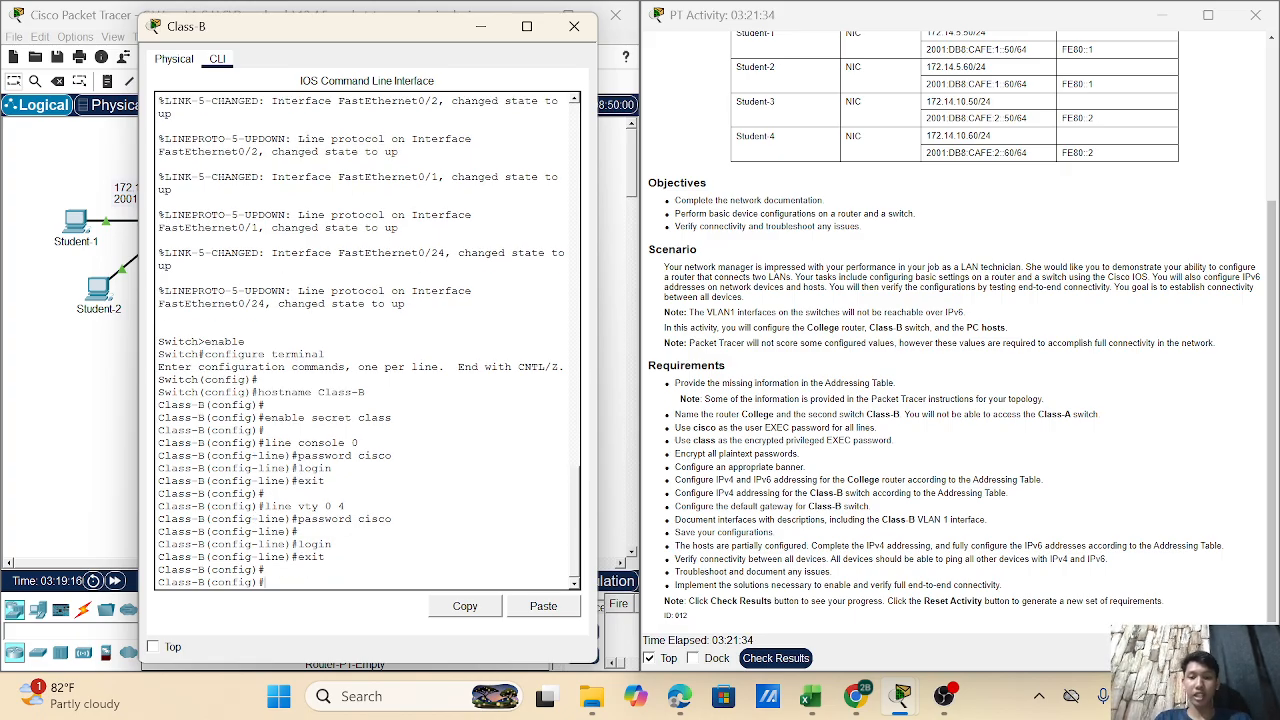
type("se")
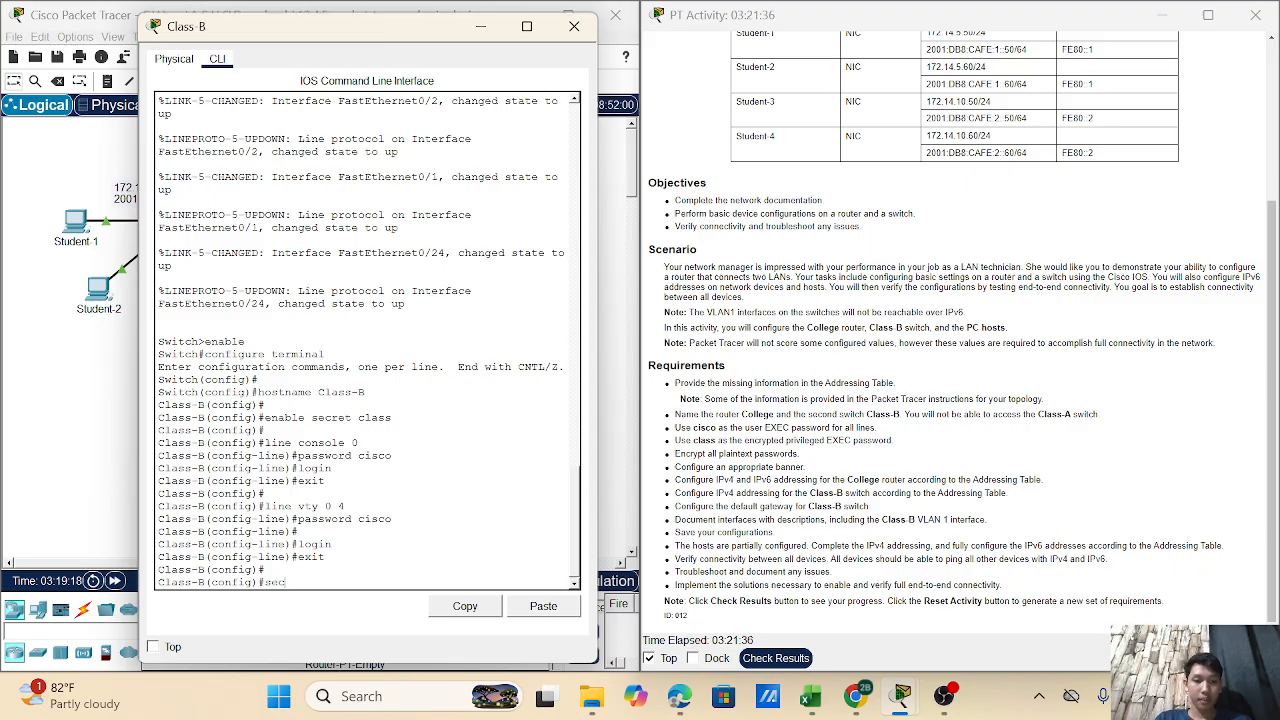
type("rvice")
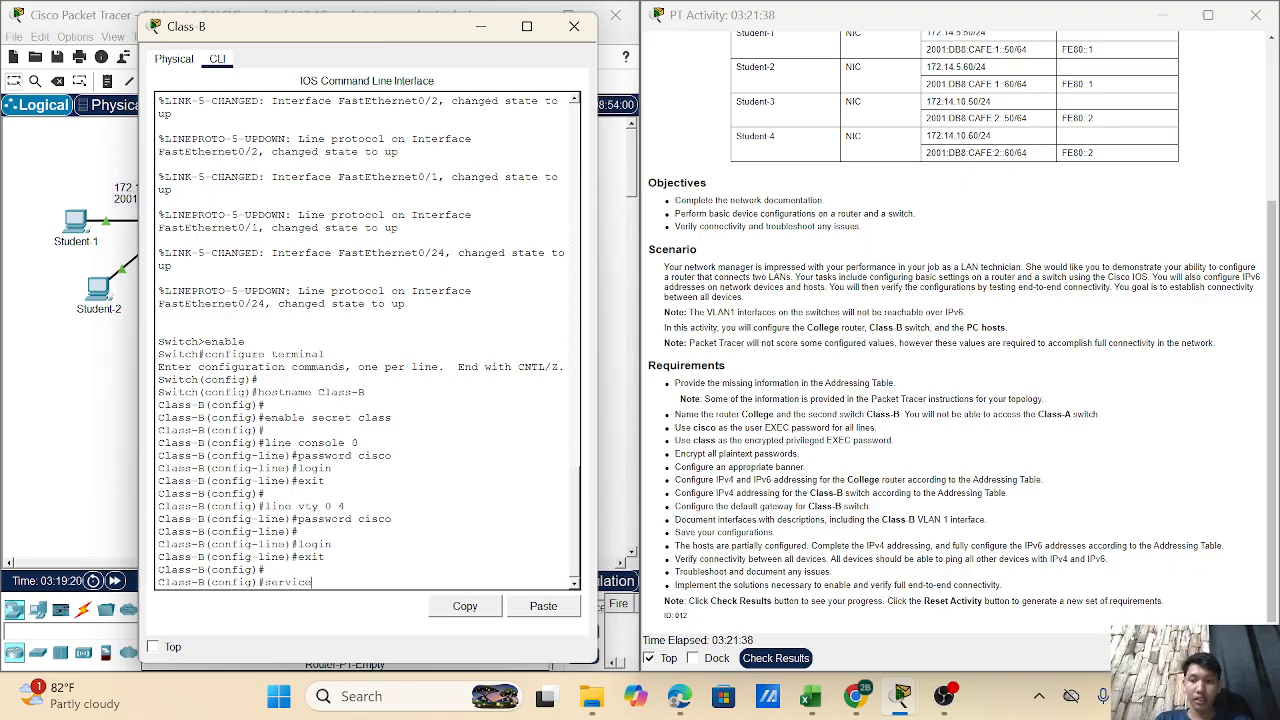
type(" passwo")
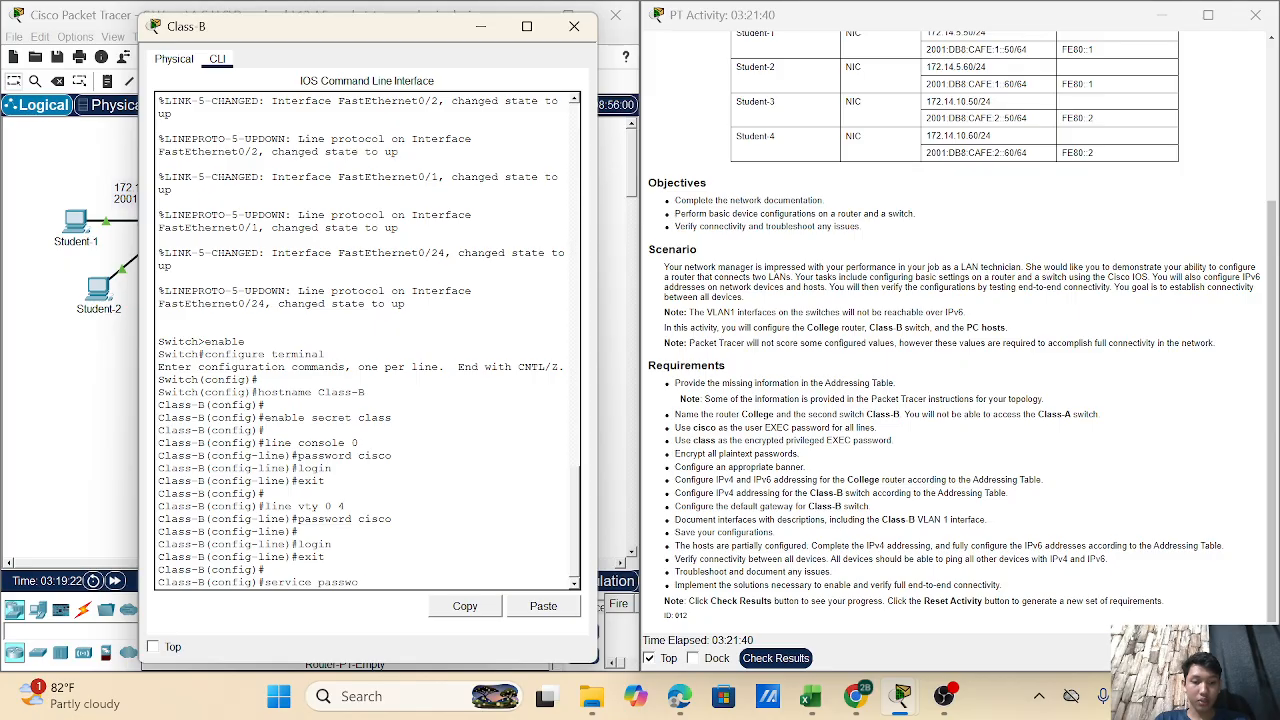
type("rd-")
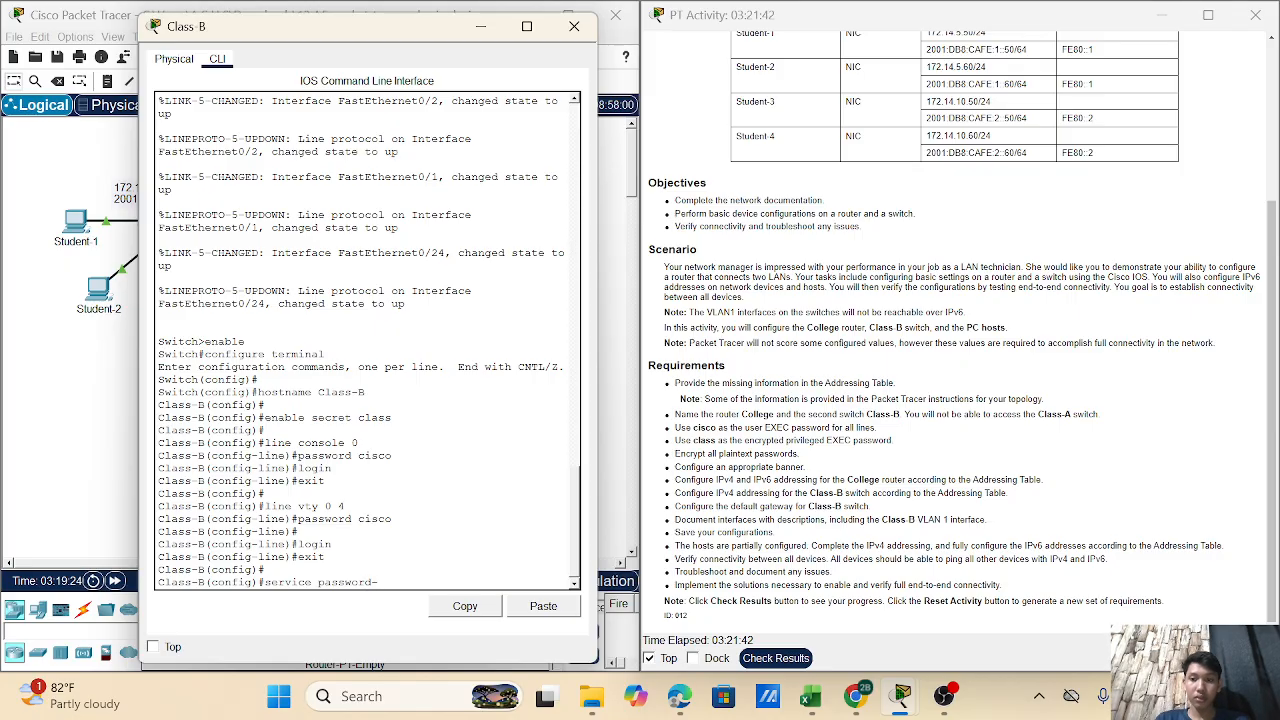
type("encry")
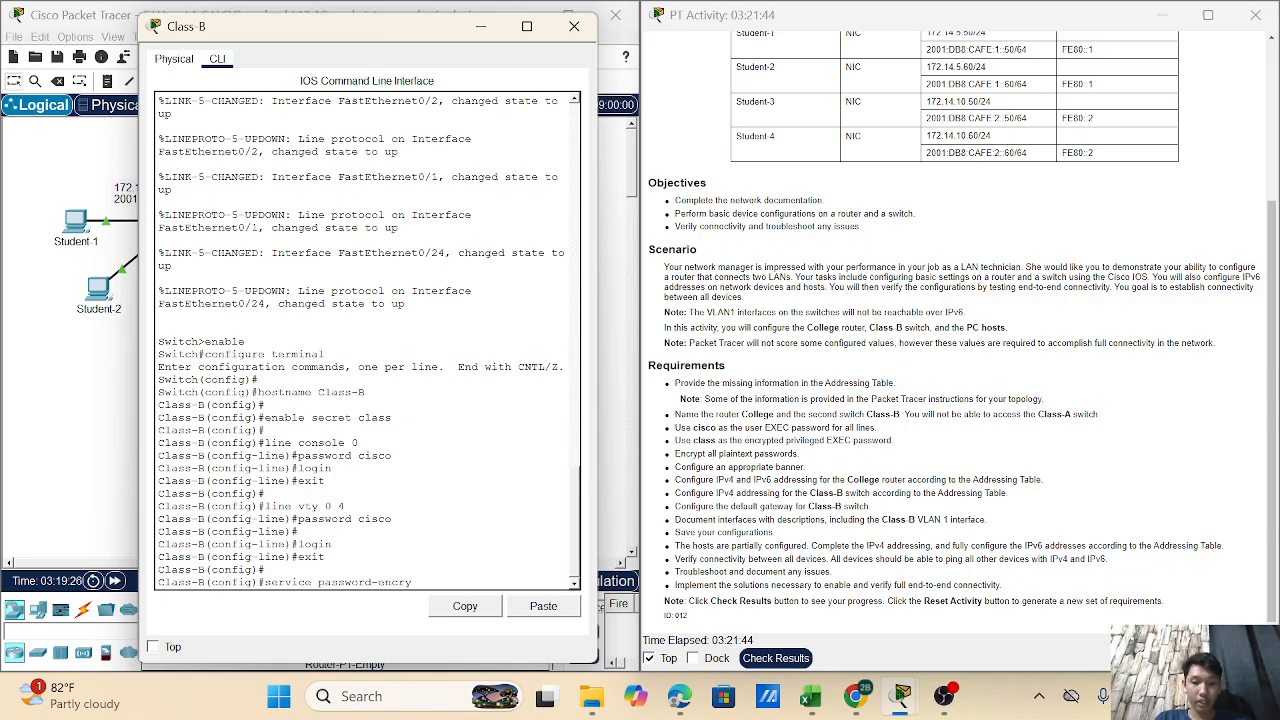
type("ption")
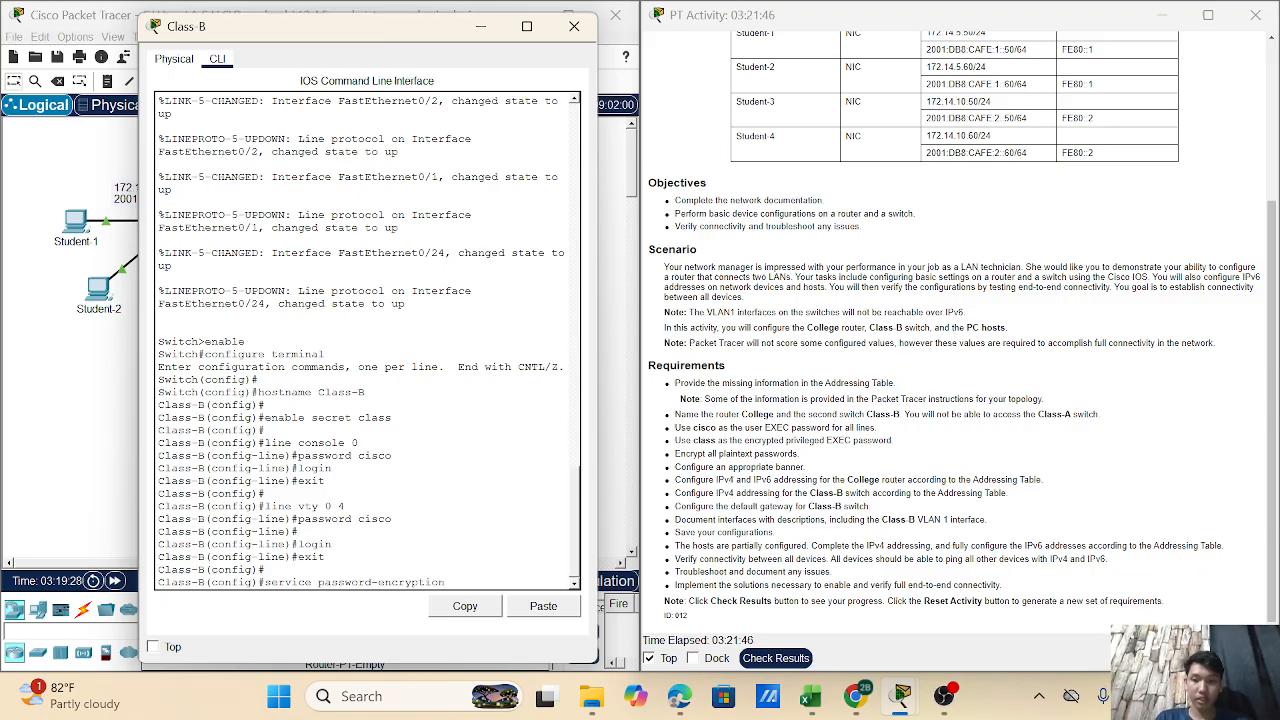
- Turn on service password-encryption and set the MOTD banner 'Unauthorized Access'
key("Return")
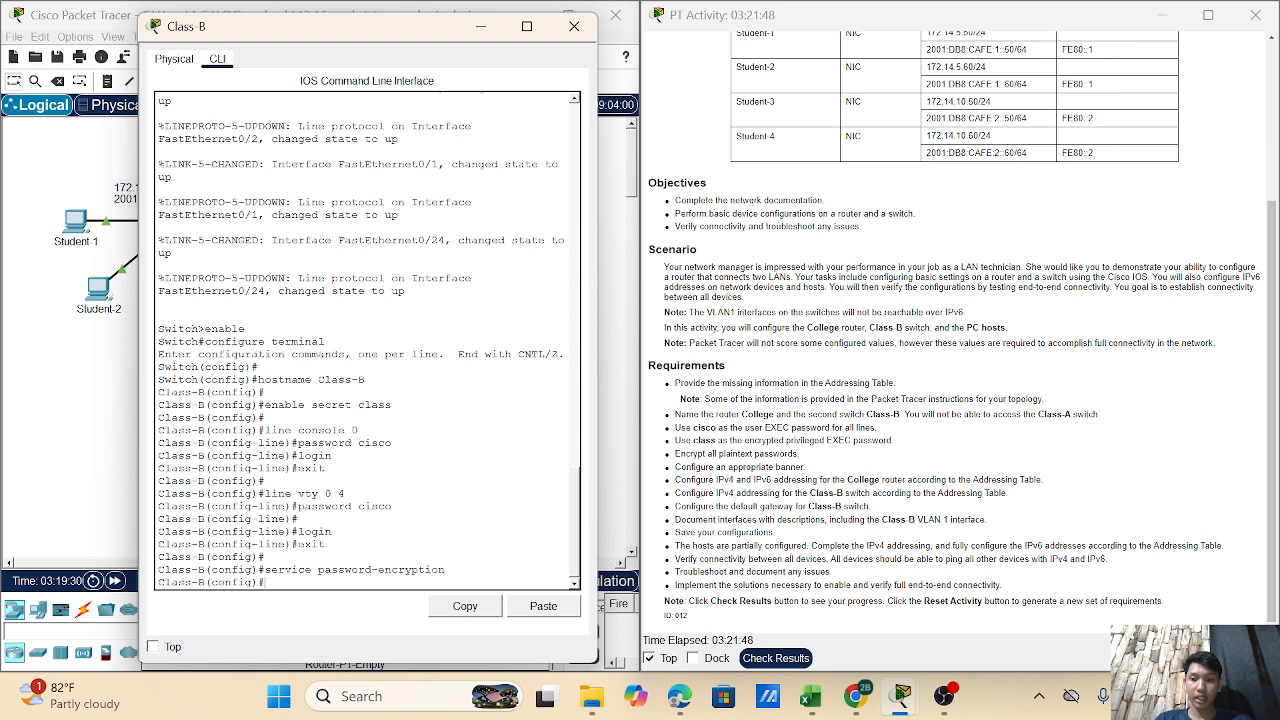
type("banner")
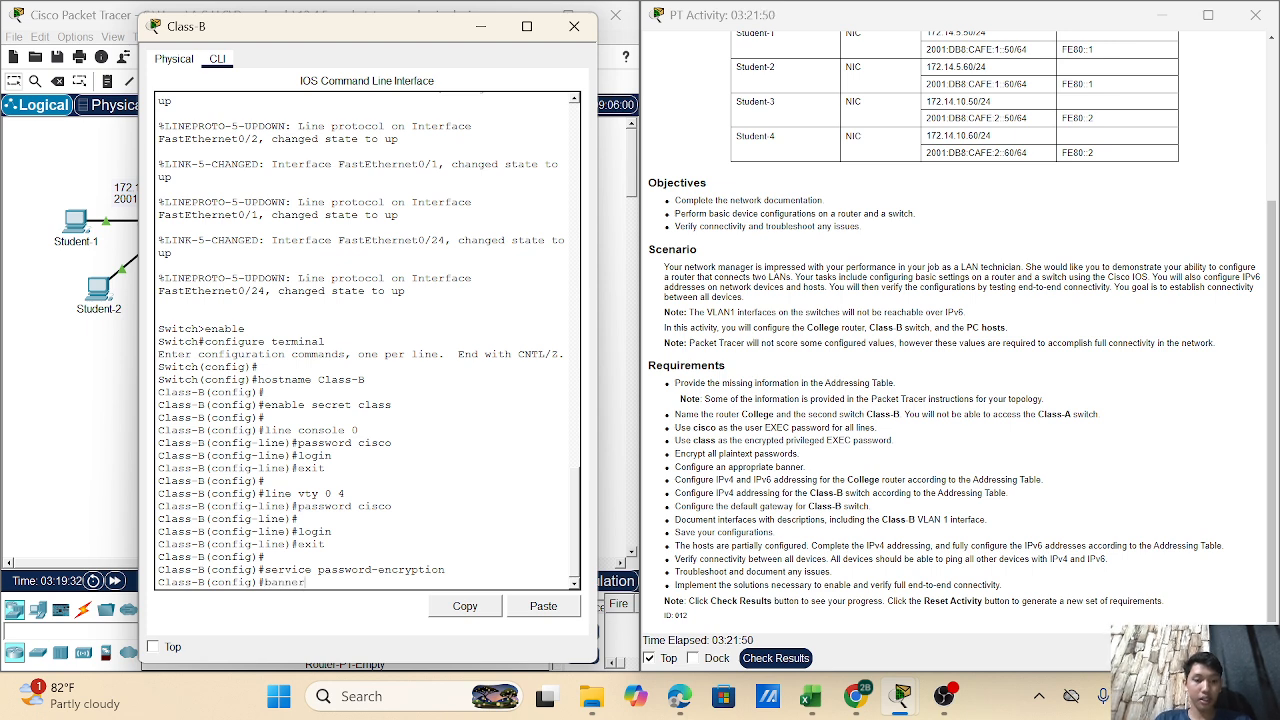
type(" motd")
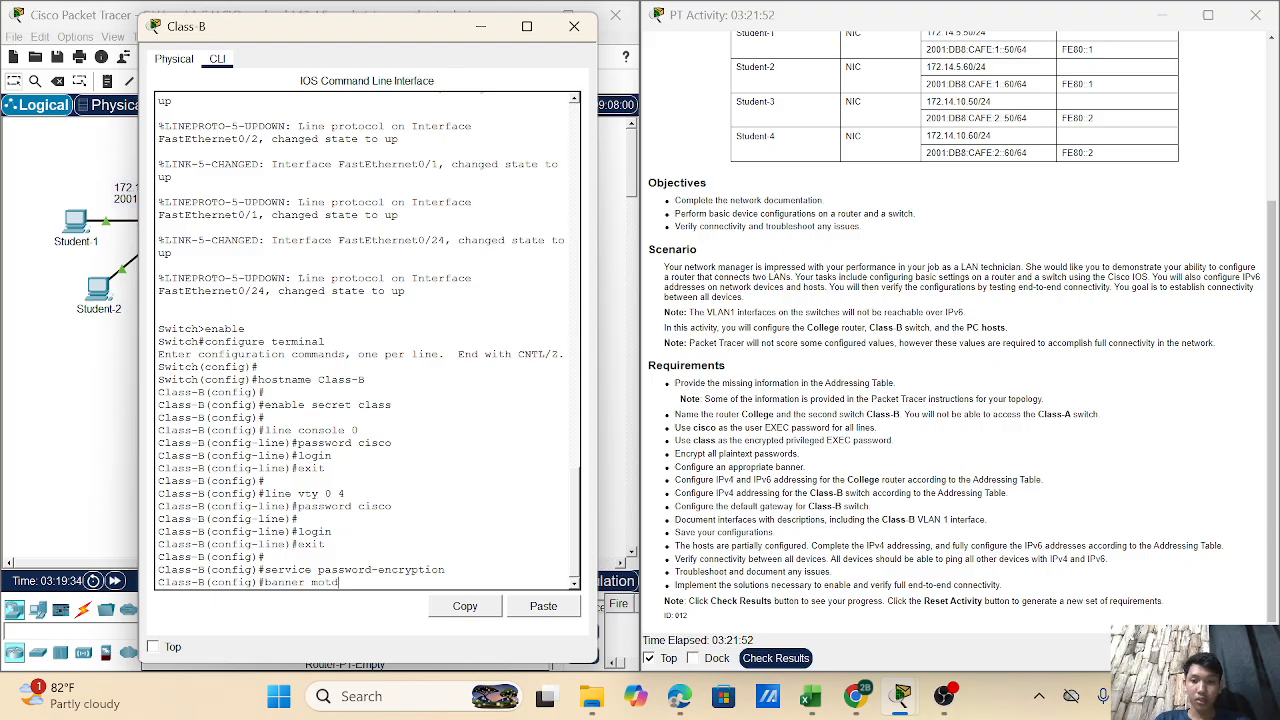
type(" #")
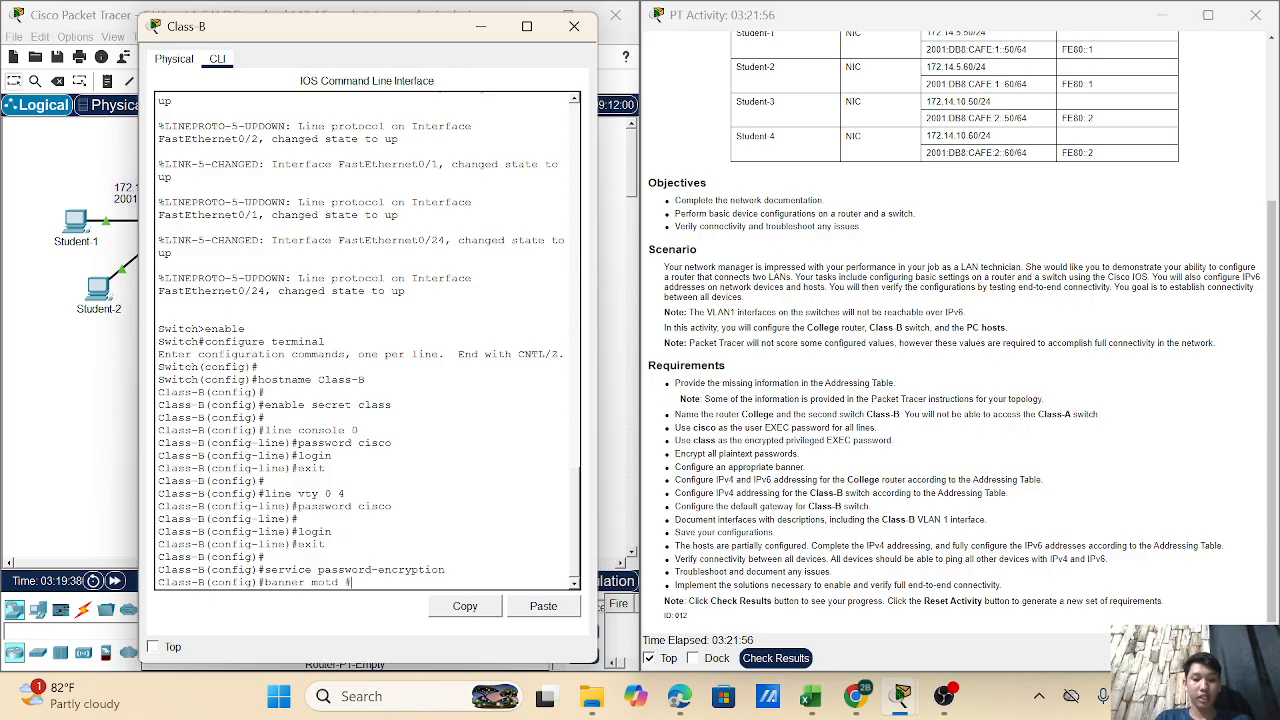
type("Un")
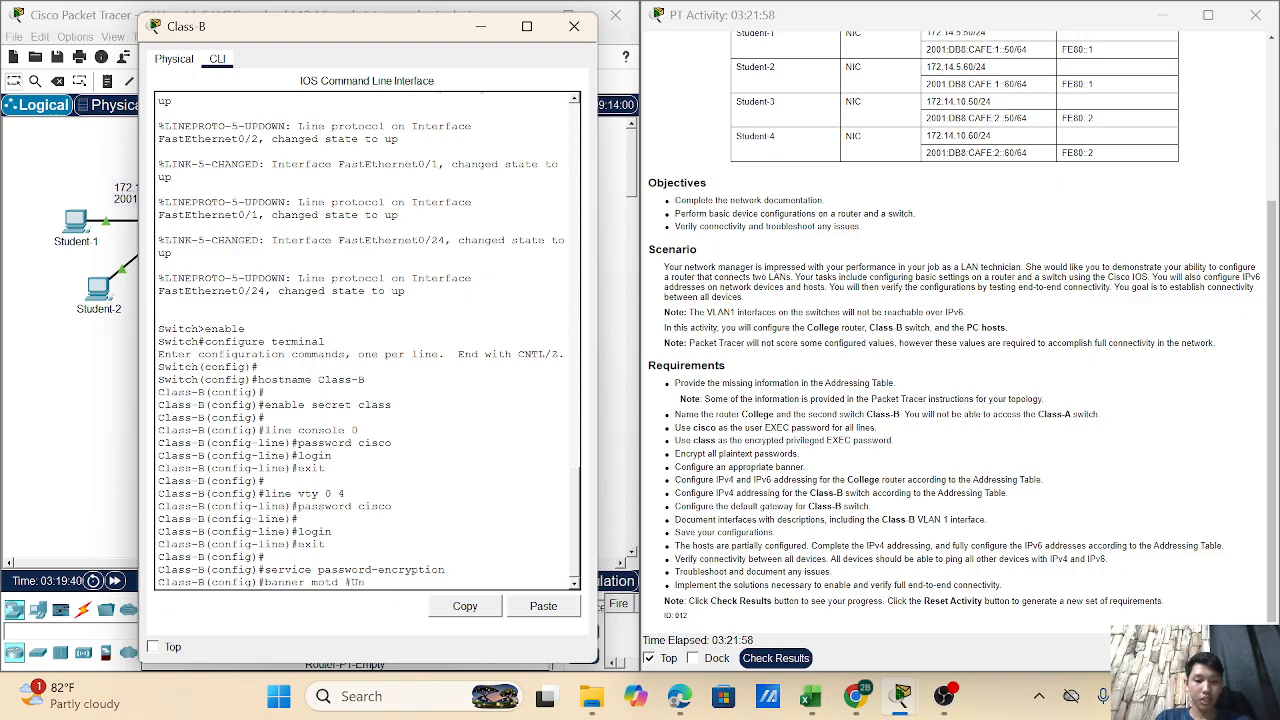
type("authori")
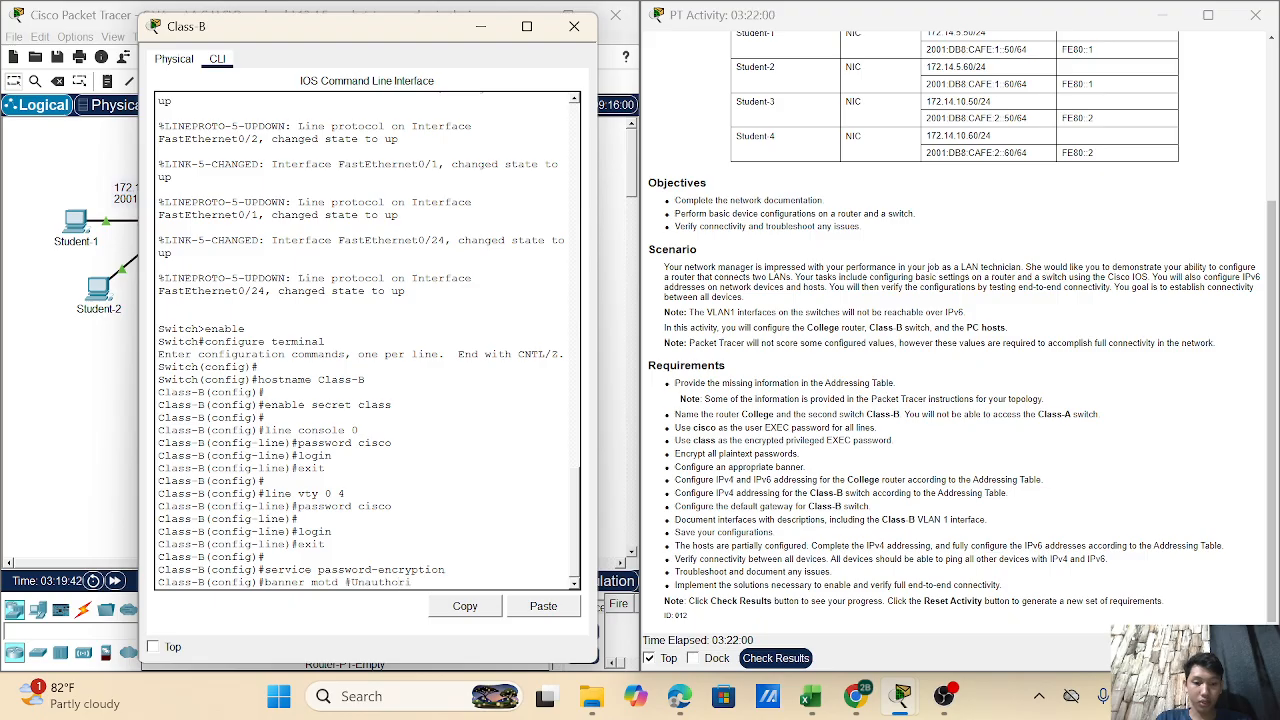
type("zed")
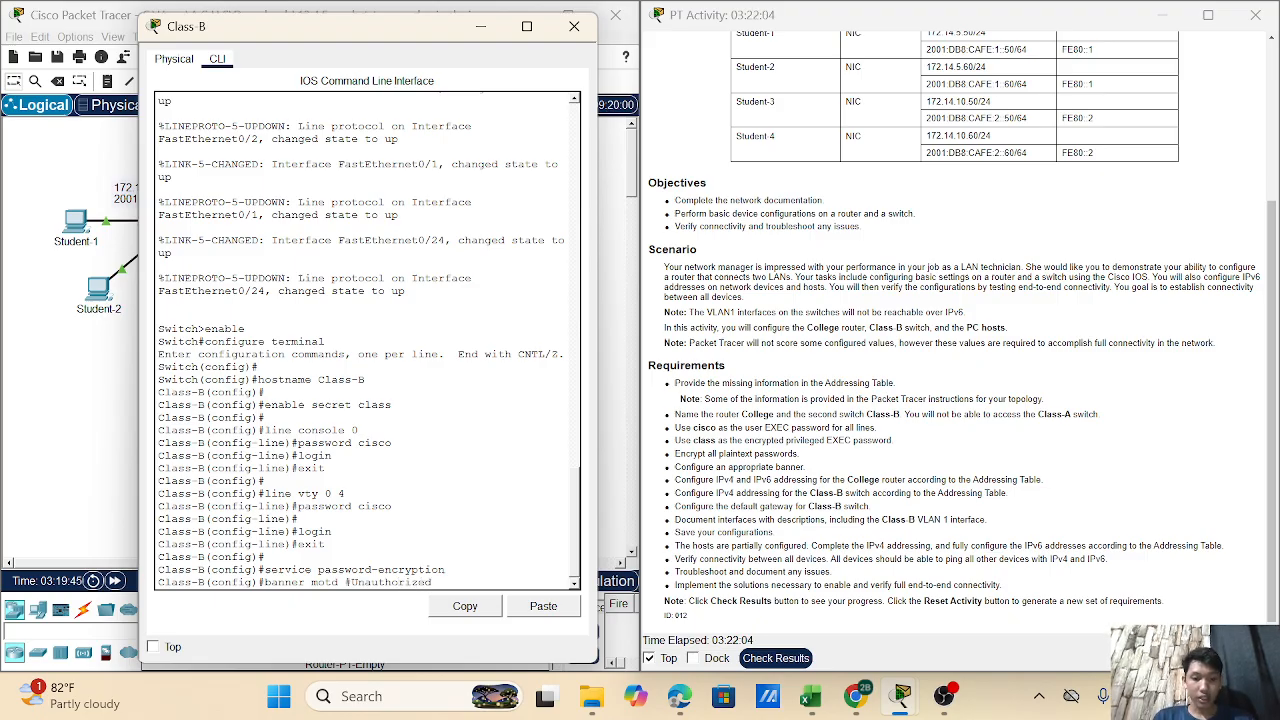
type(" A")
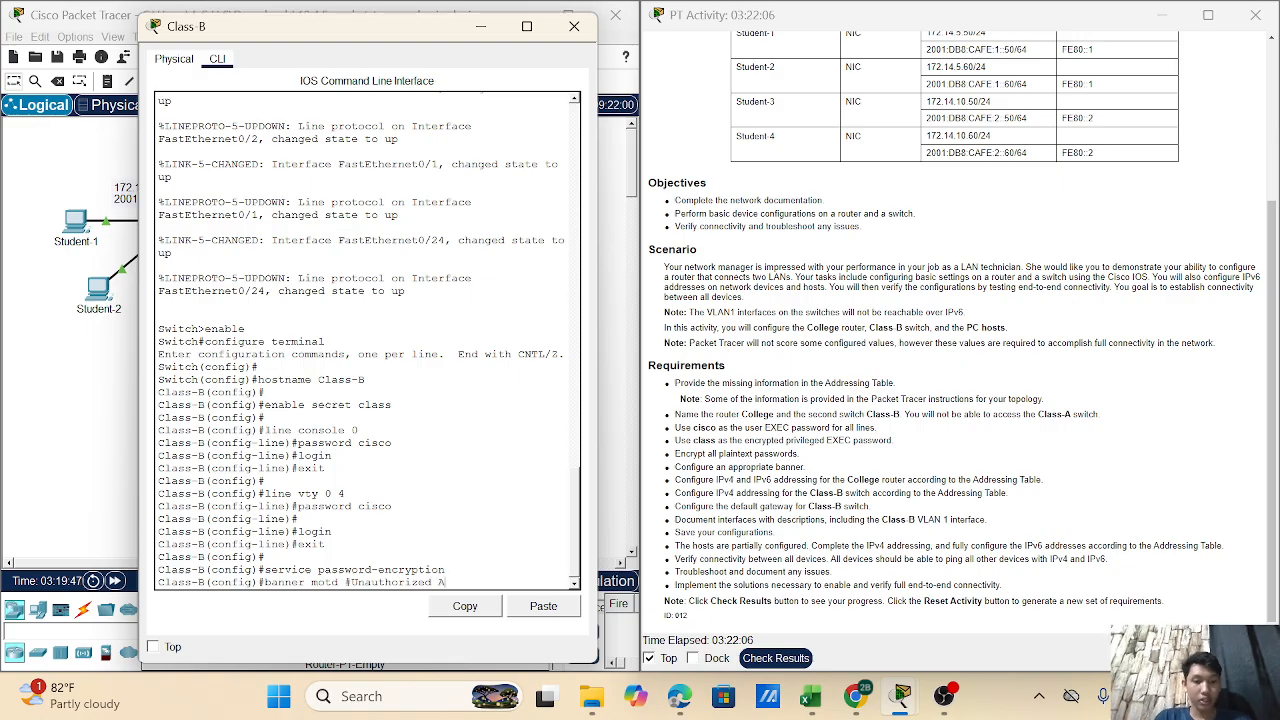
type("ccess")
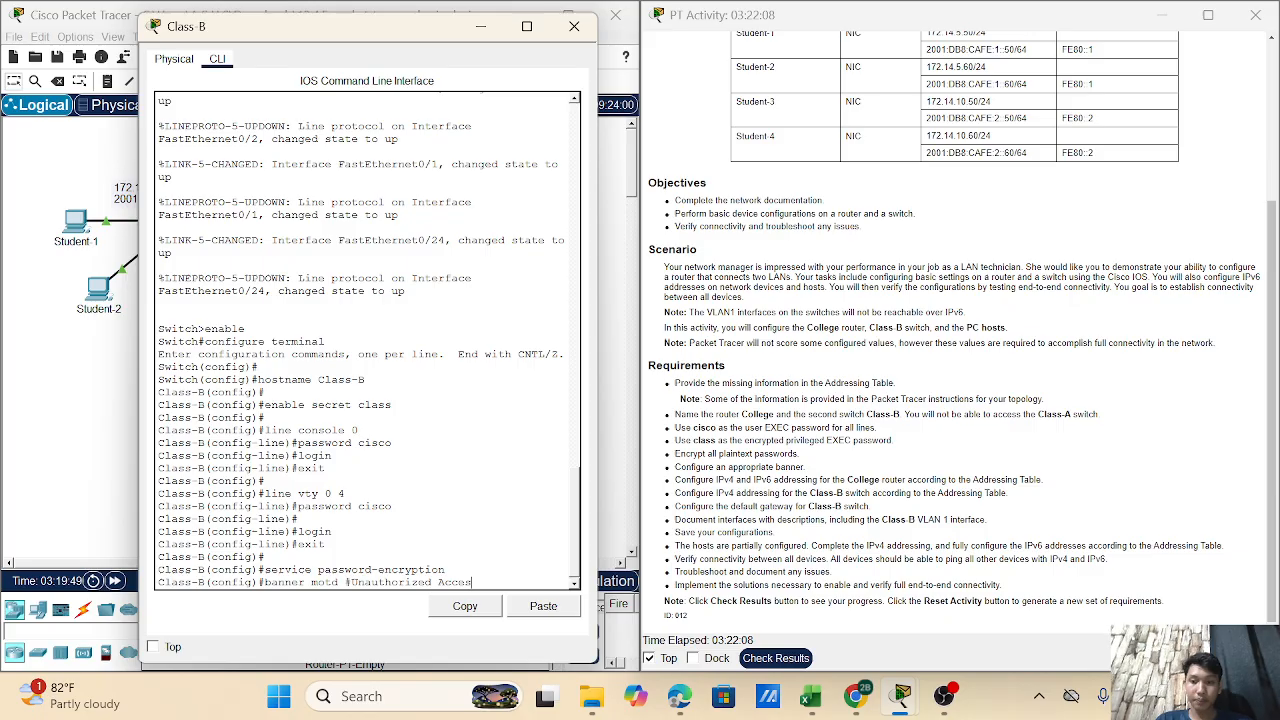
type("#")
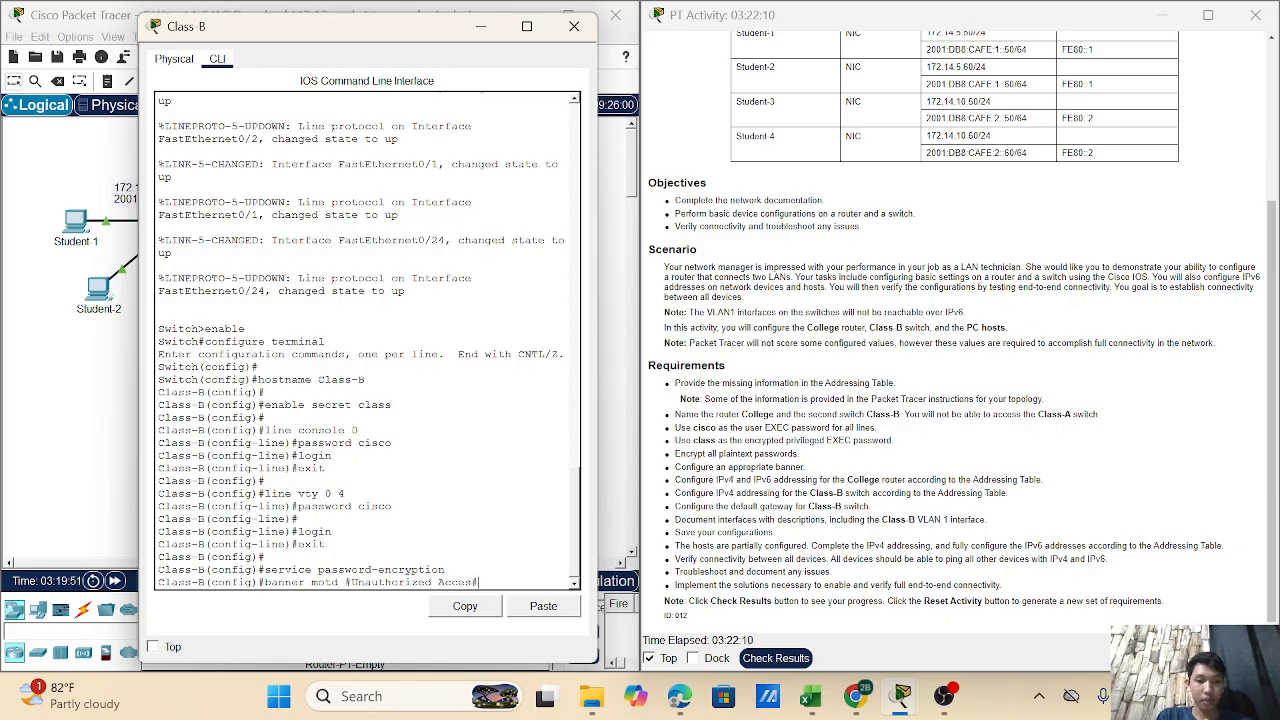
key("Return")
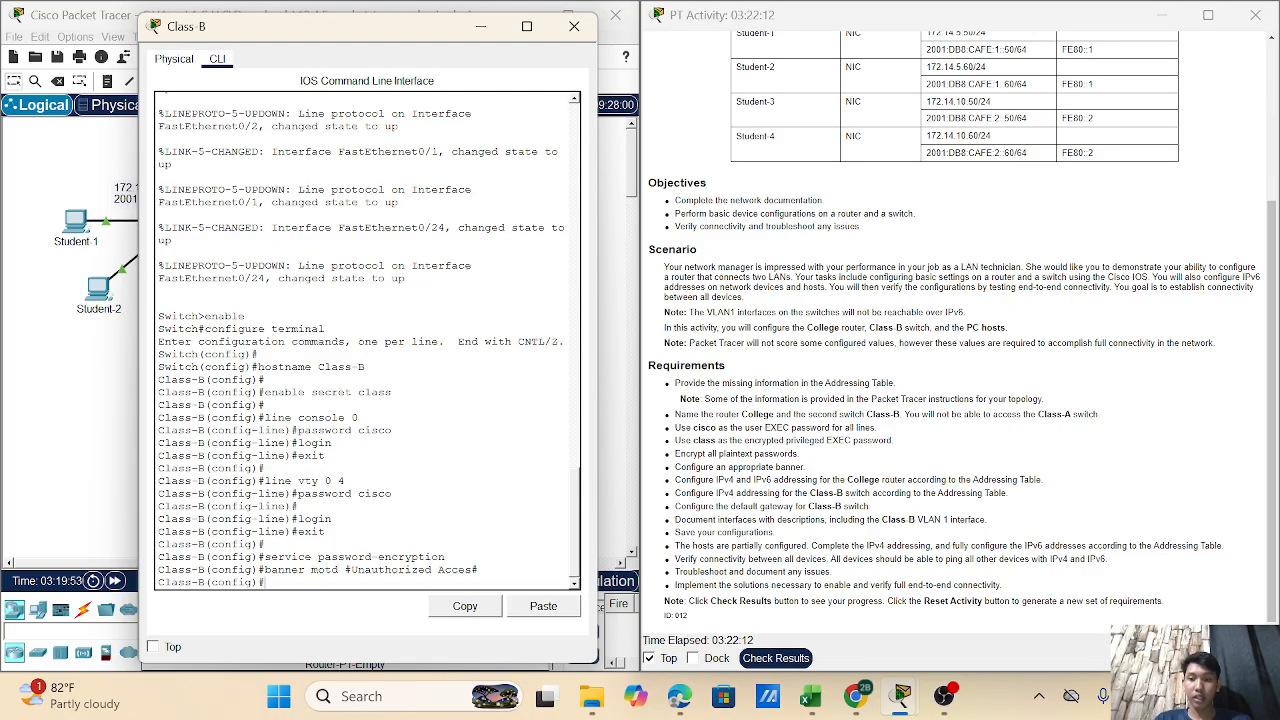
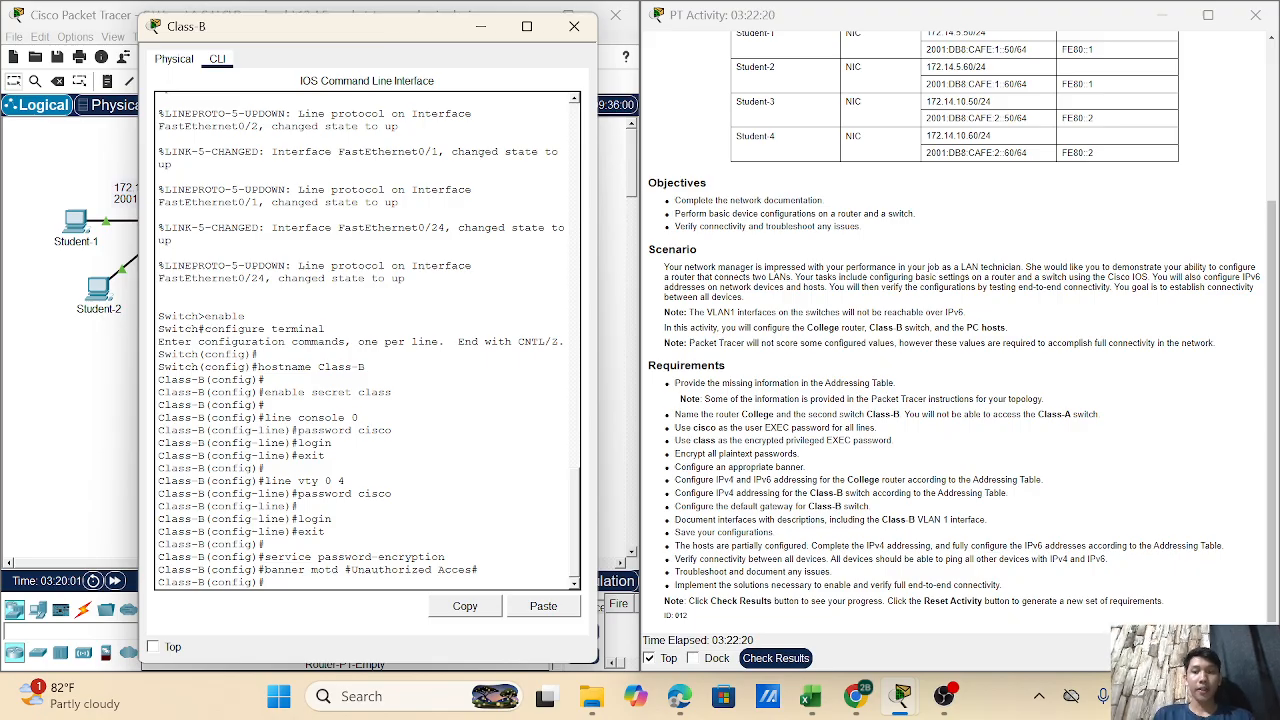
- Enter the VLAN 1 interface on Class-B and describe it as 'management interface'
key("Return")
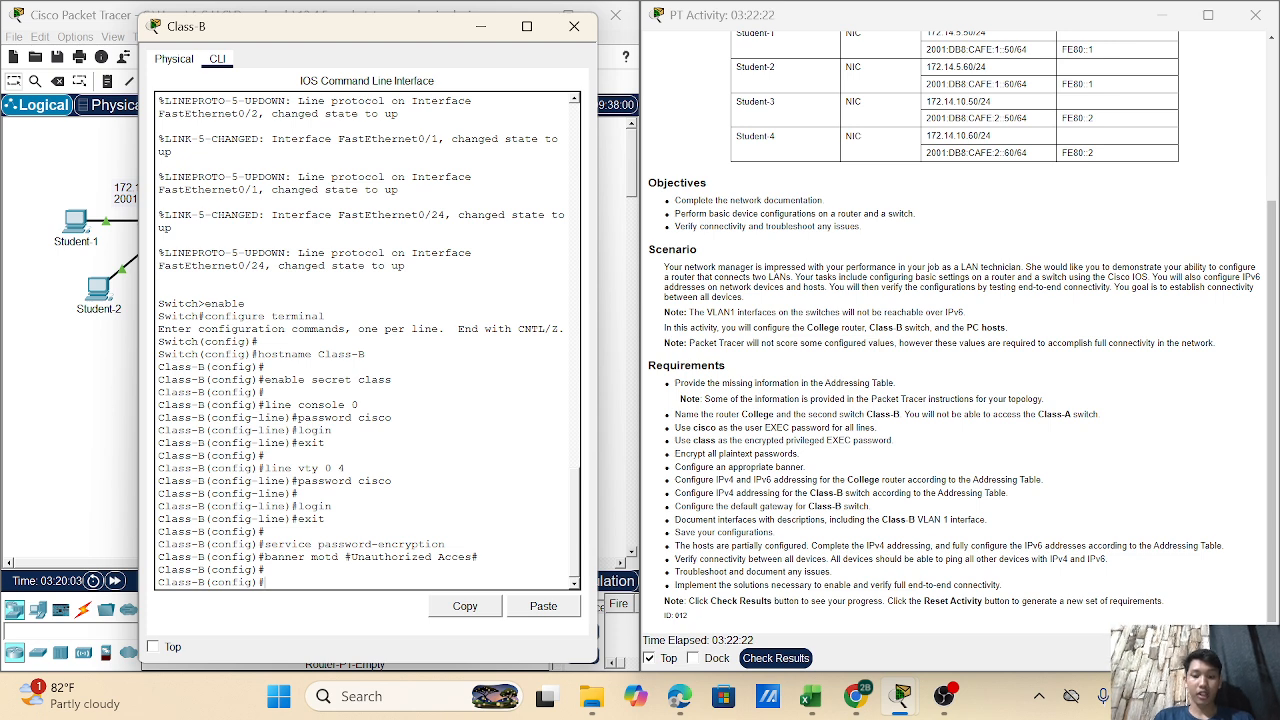
type("interface")
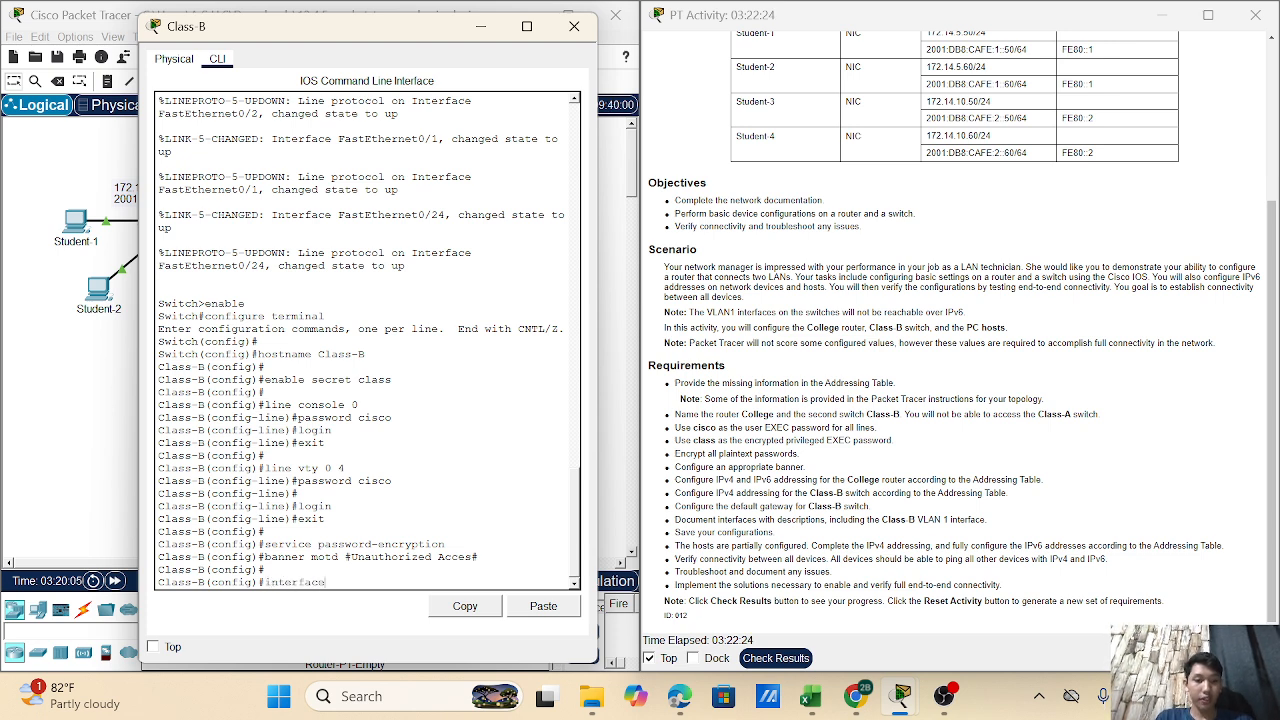
type(" vlan 1")
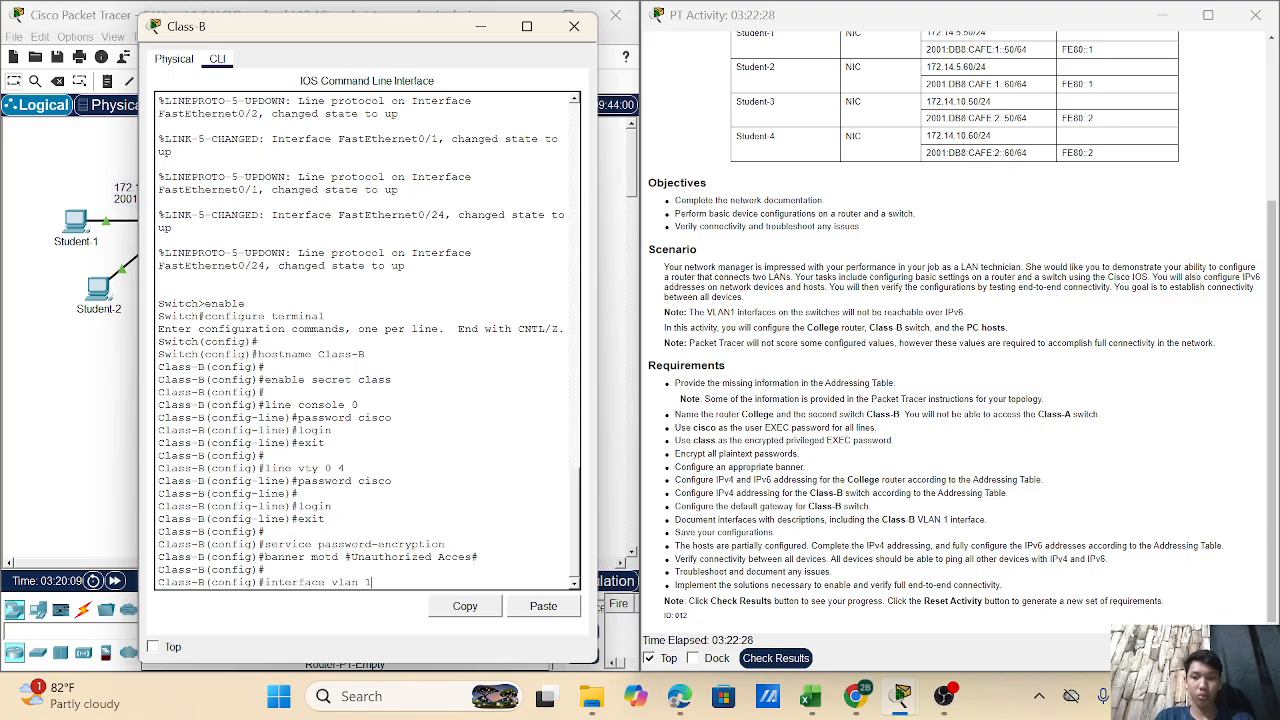
key("Return")
type("de")
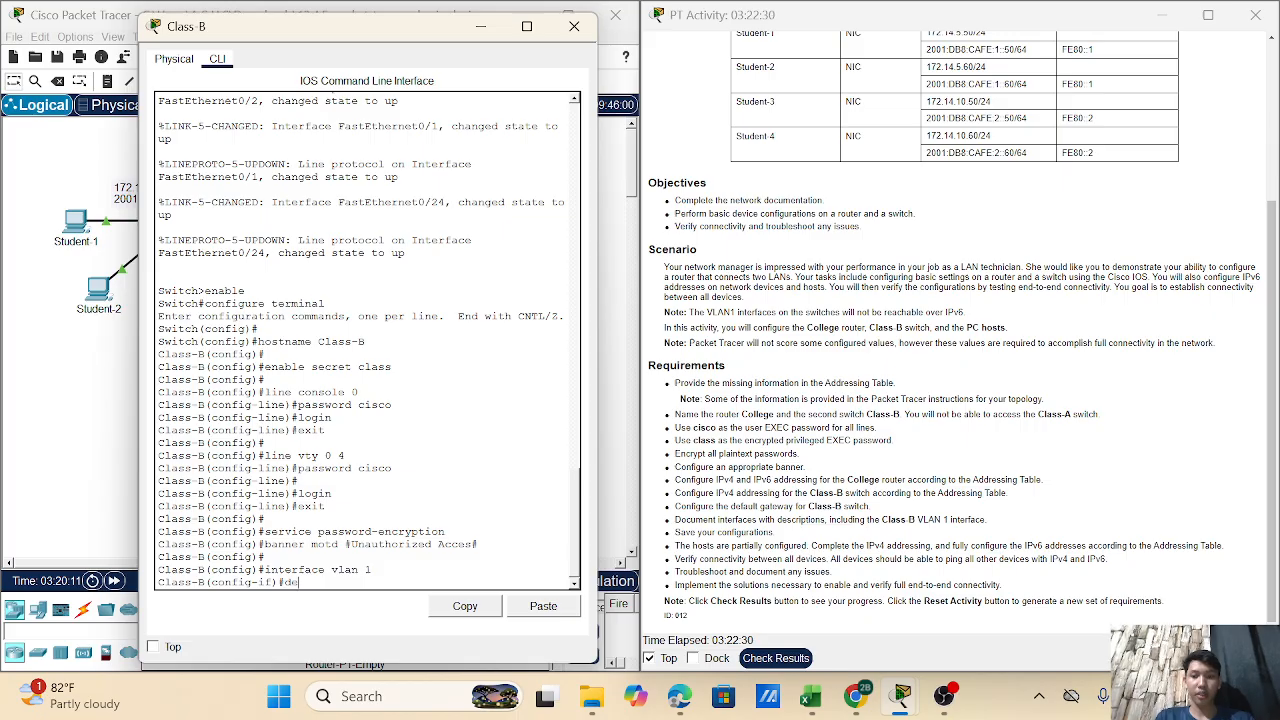
type("scri")
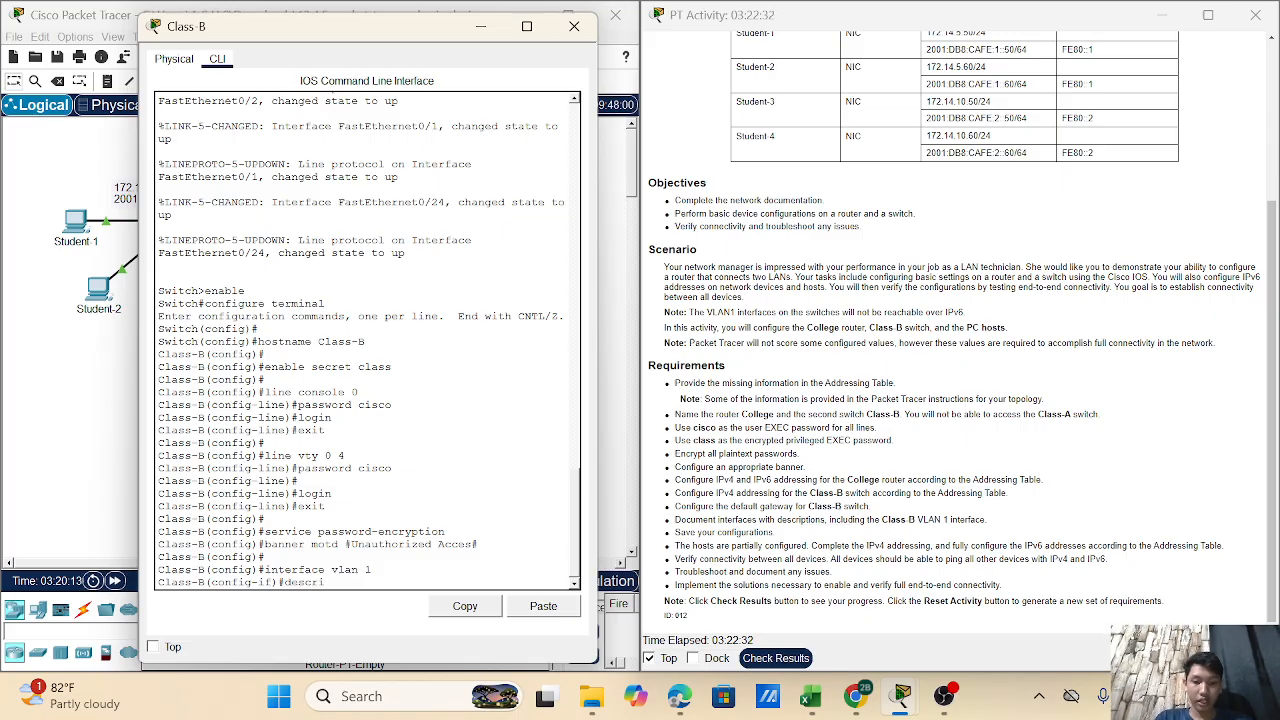
type("ption")
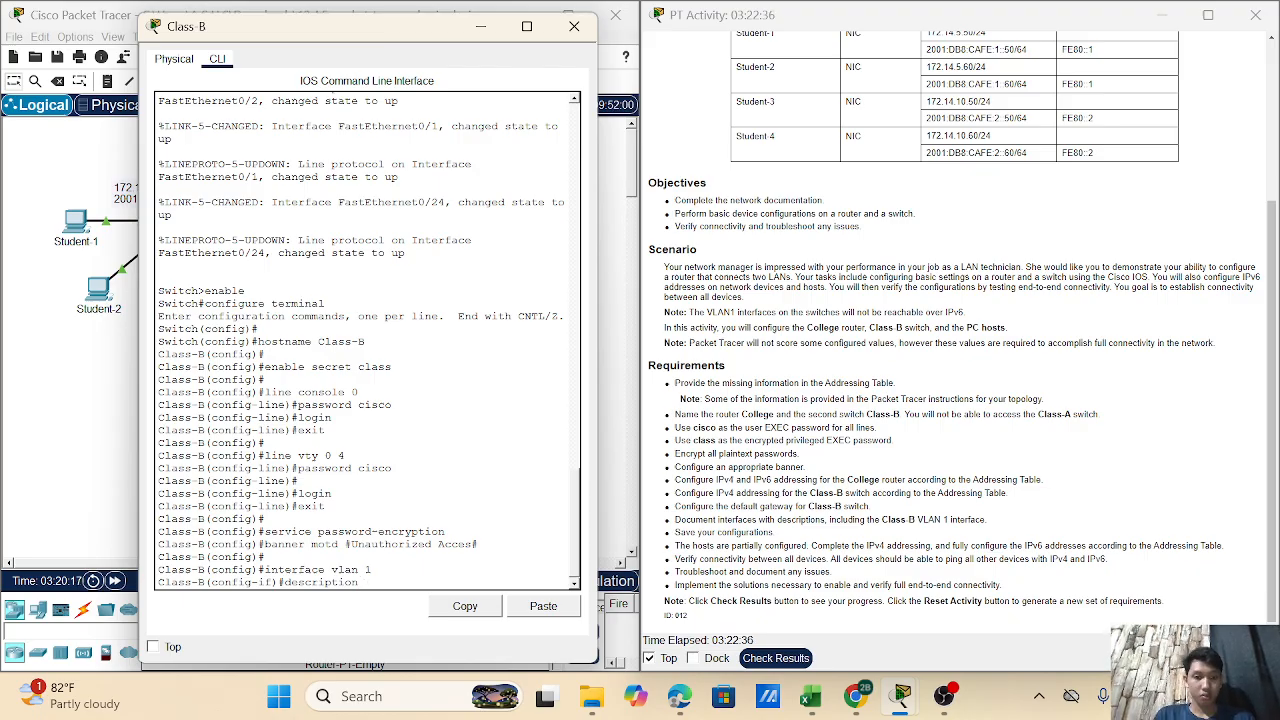
type(" managemen")
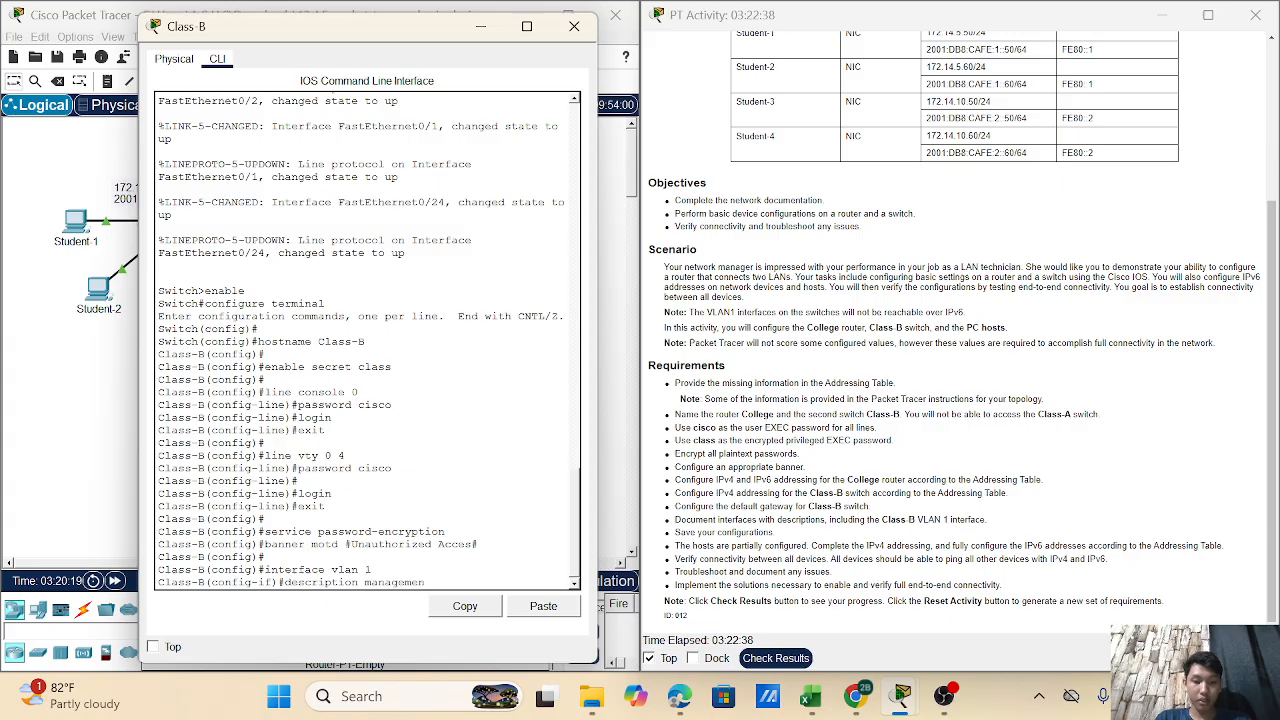
type("t")
type(" interface")
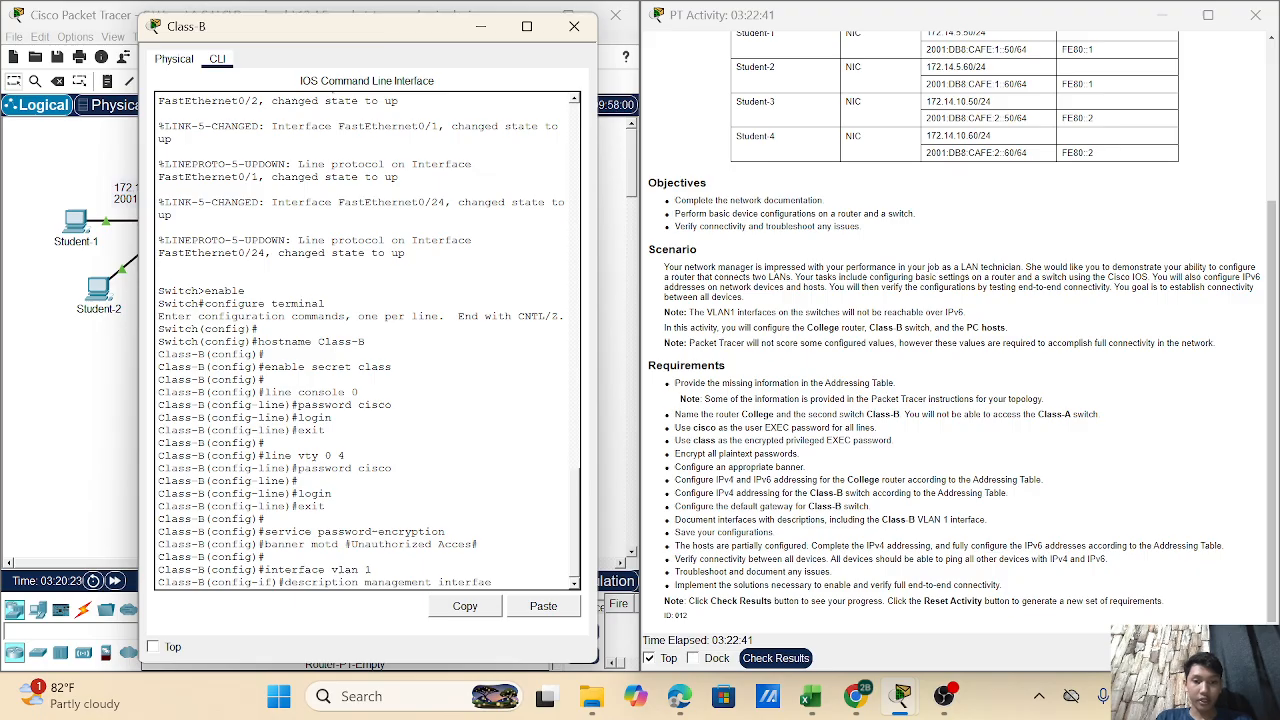
key("BackSpace")
type("e")
key("Return")
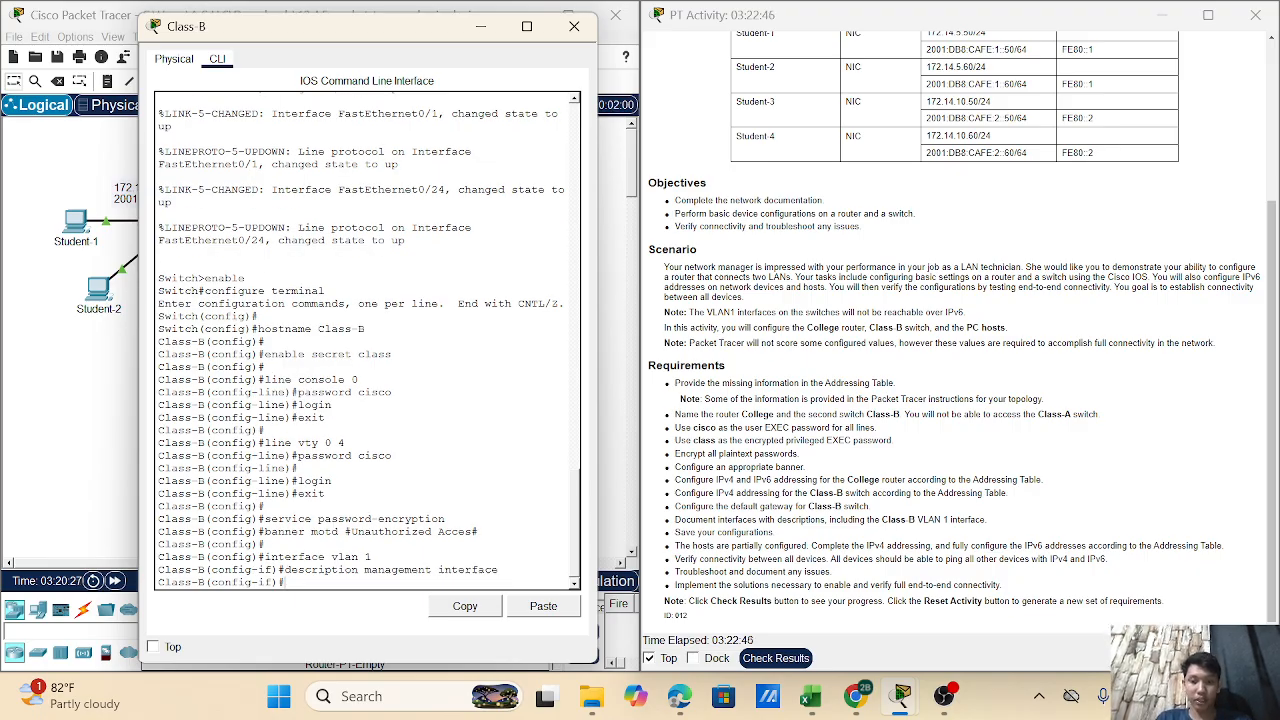
- Assign VLAN 1 the address 172.14.10.35 255.255.255.0, enable it with no shutdown, and exit
type("ip")
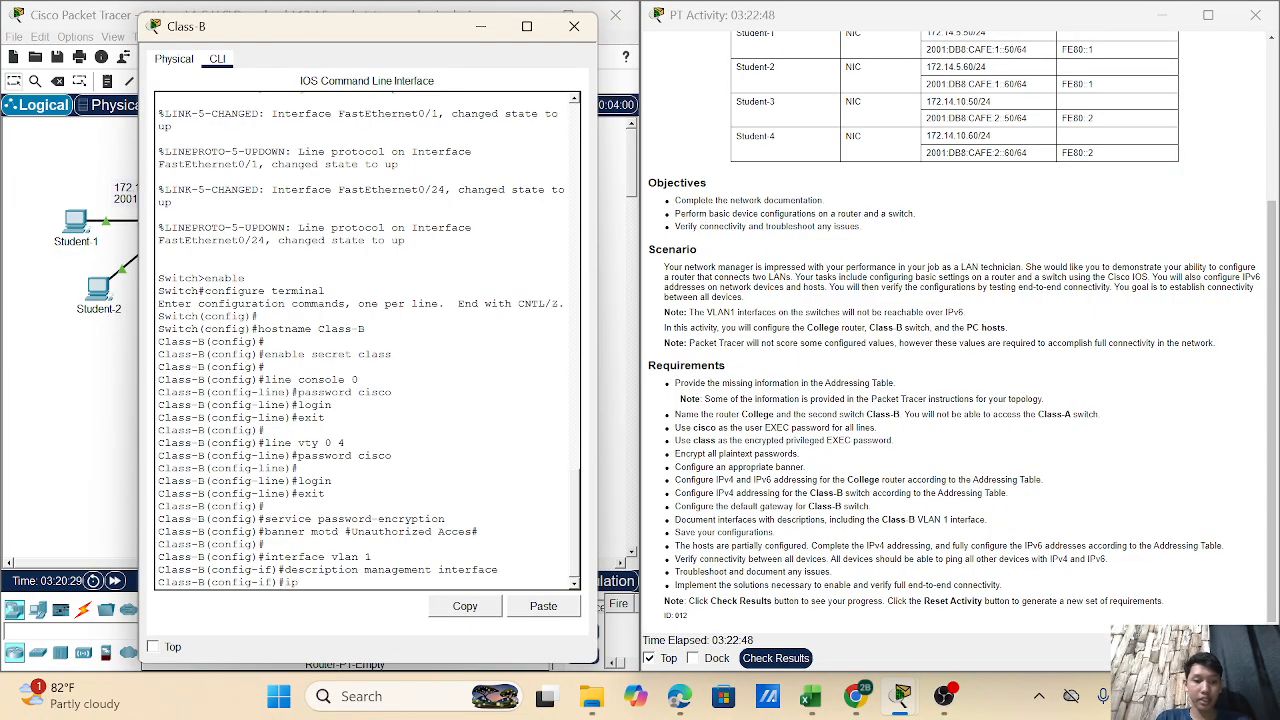
type(" address")
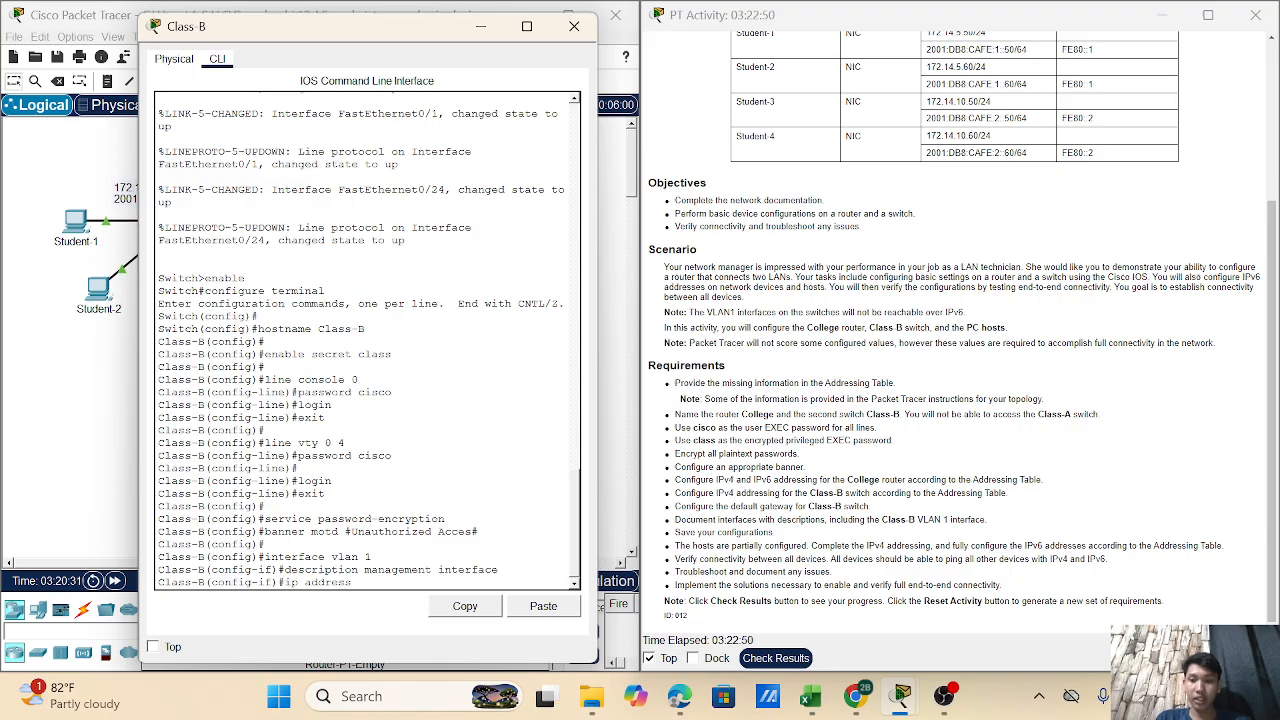
type(" 172.1")
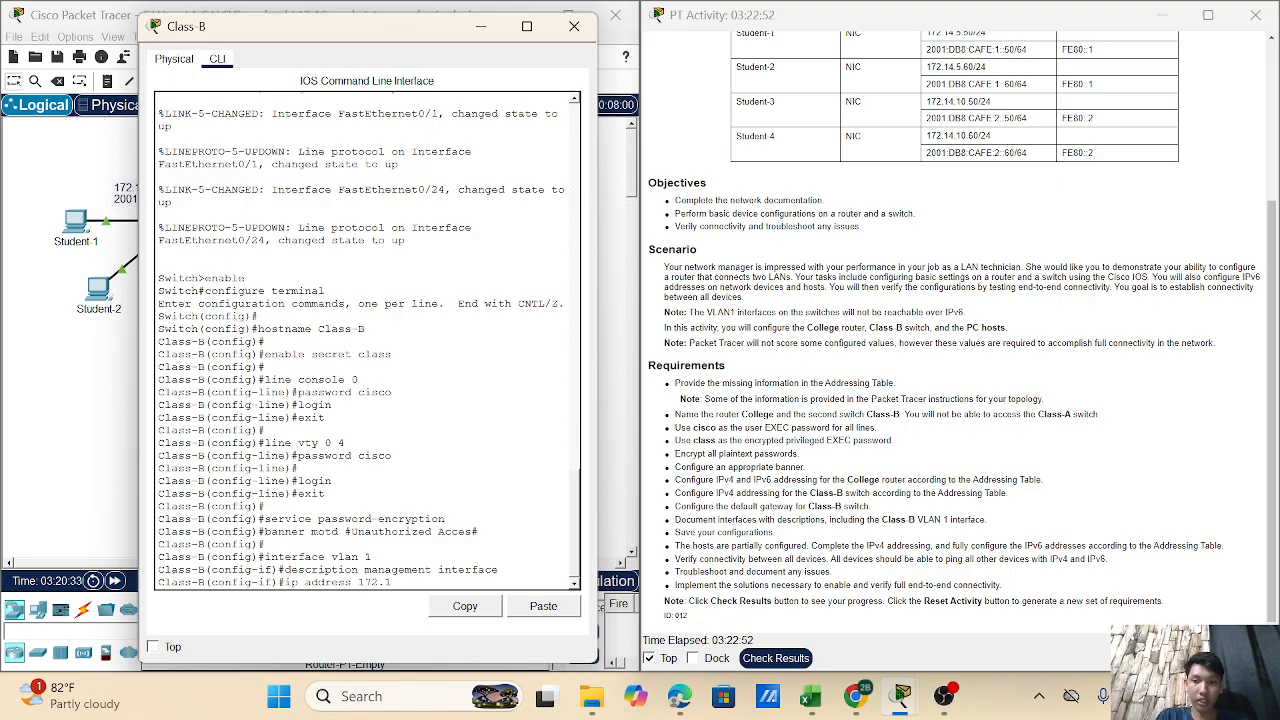
type("4")
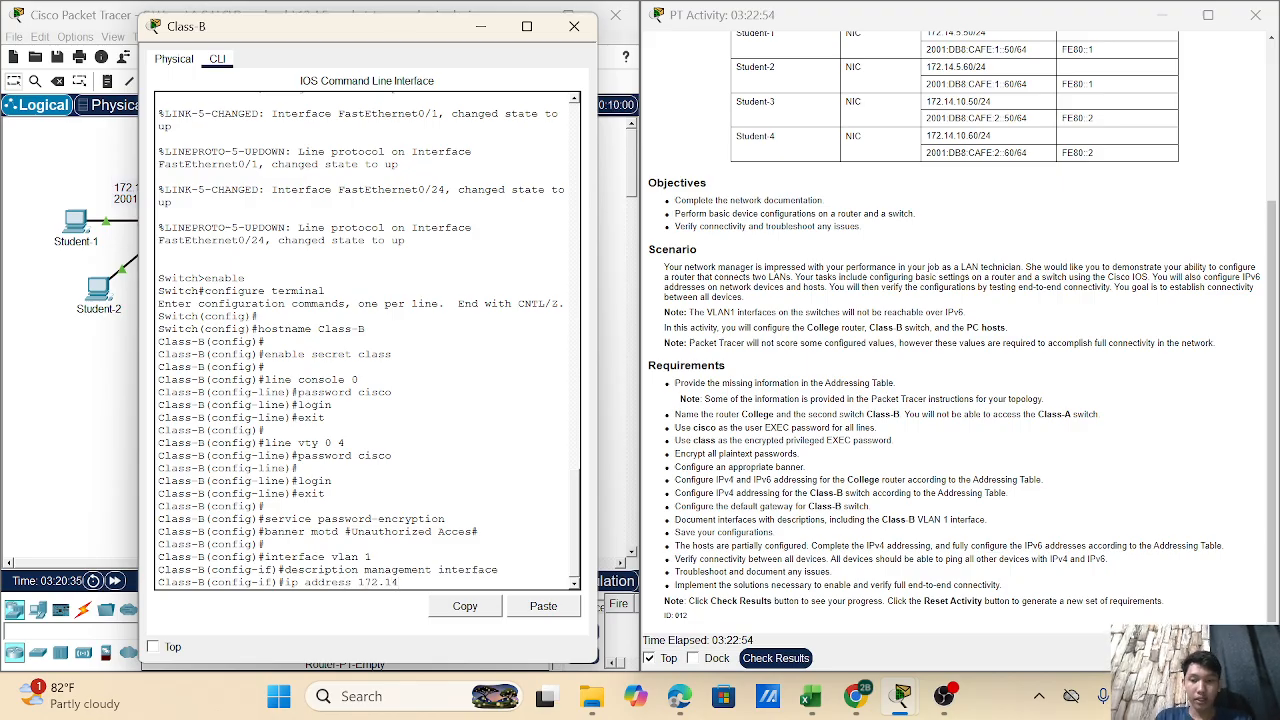
type(".10")
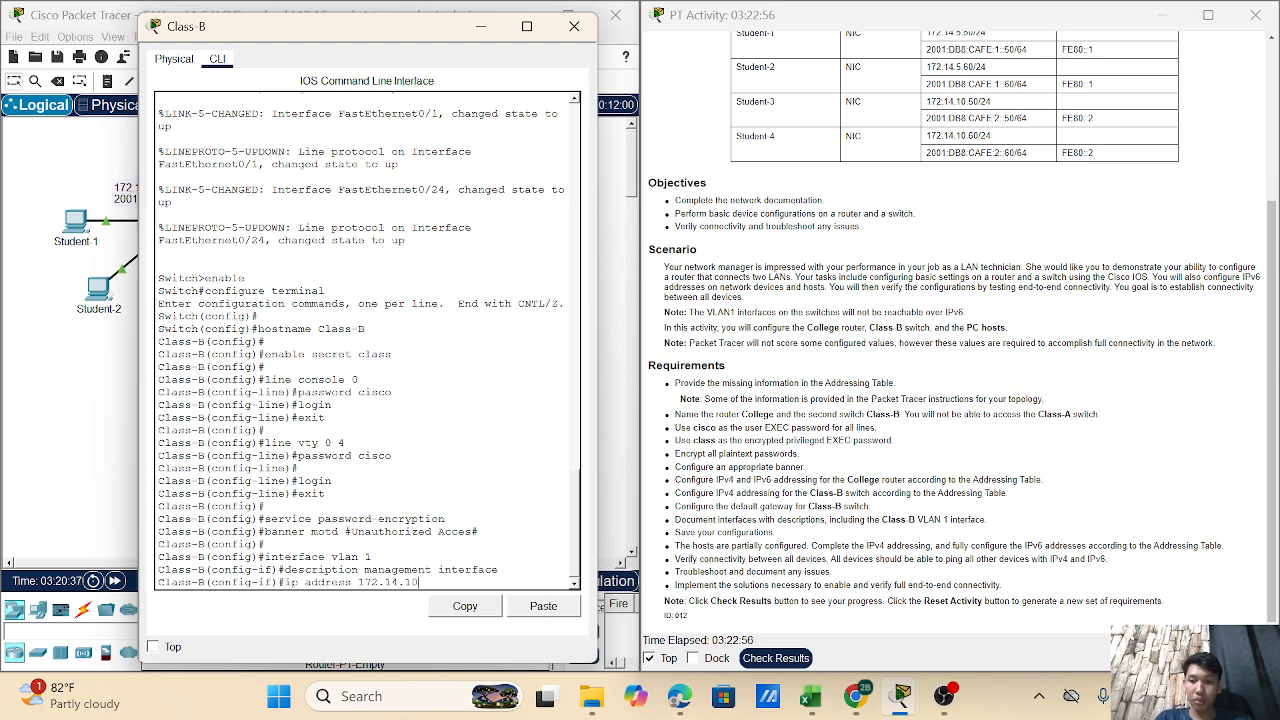
type(".35")
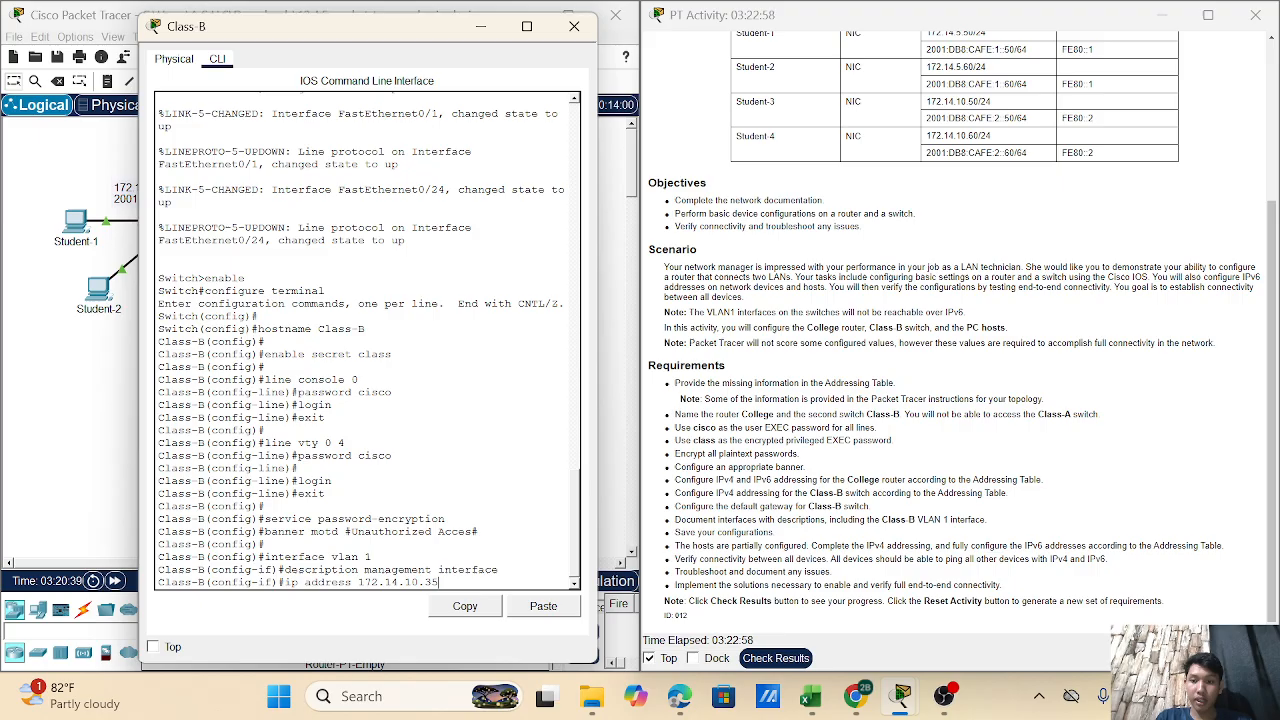
type(" 255")
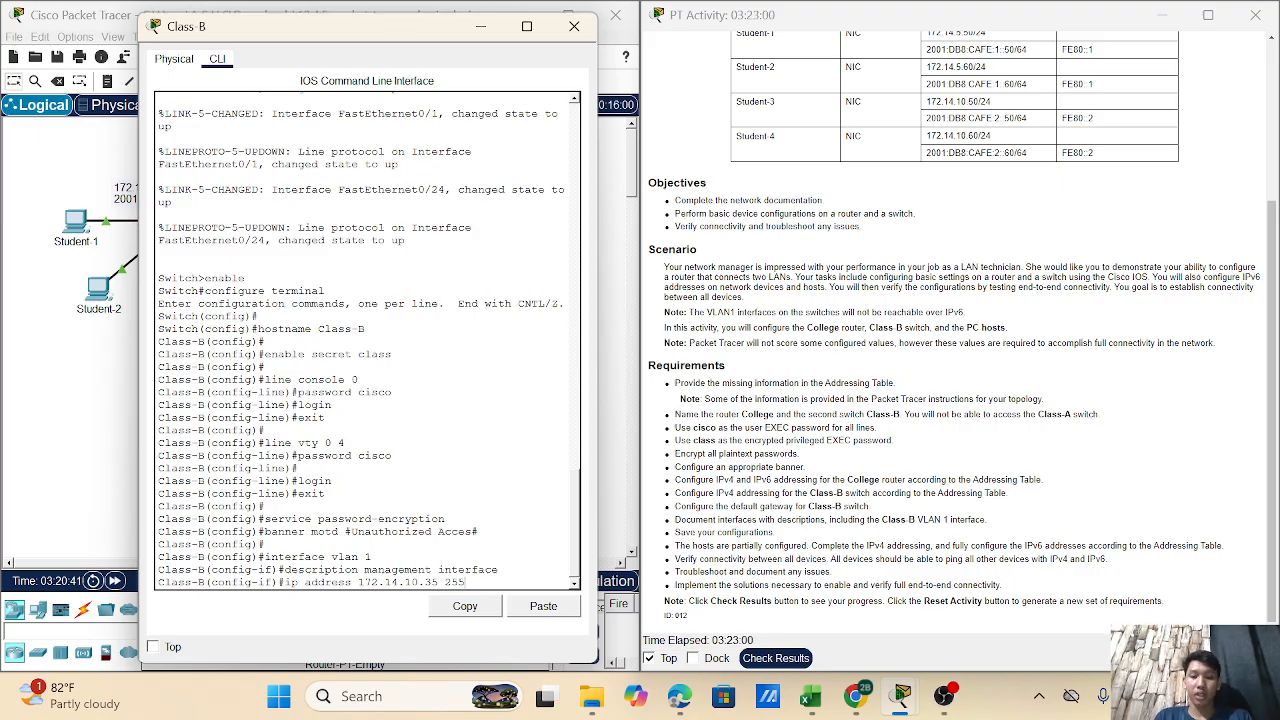
type(".255.255.")
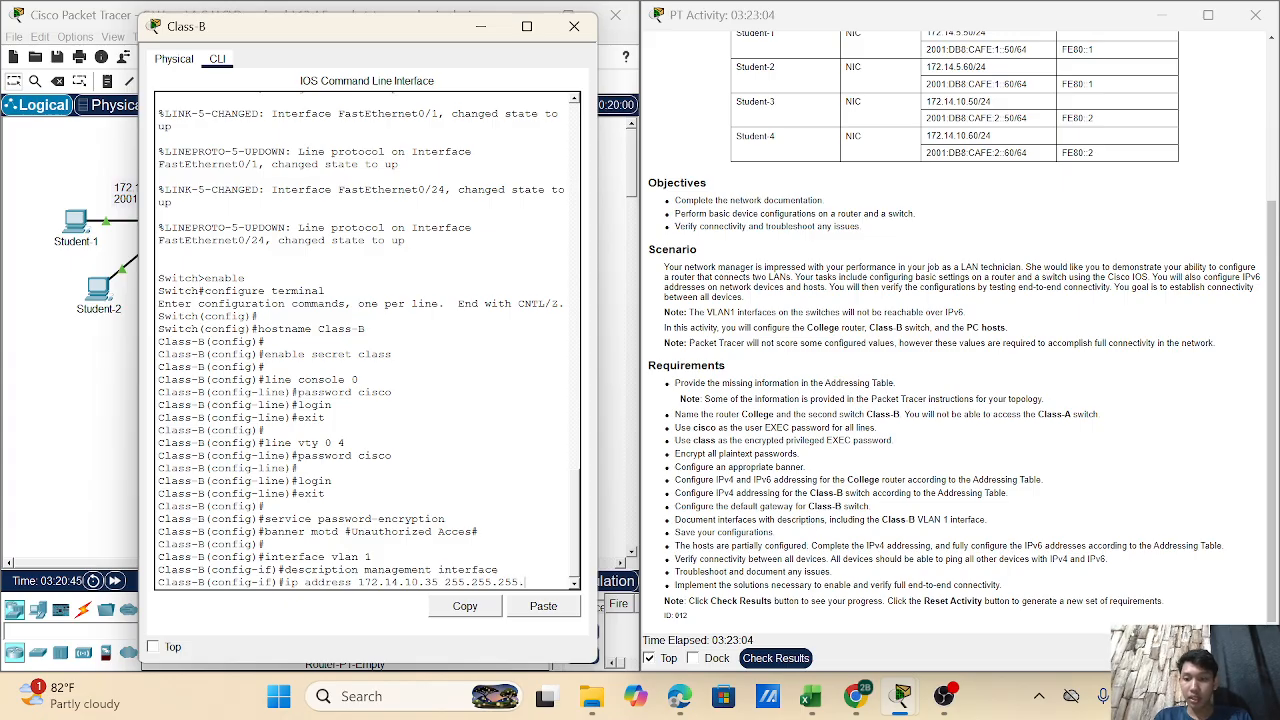
type("0")
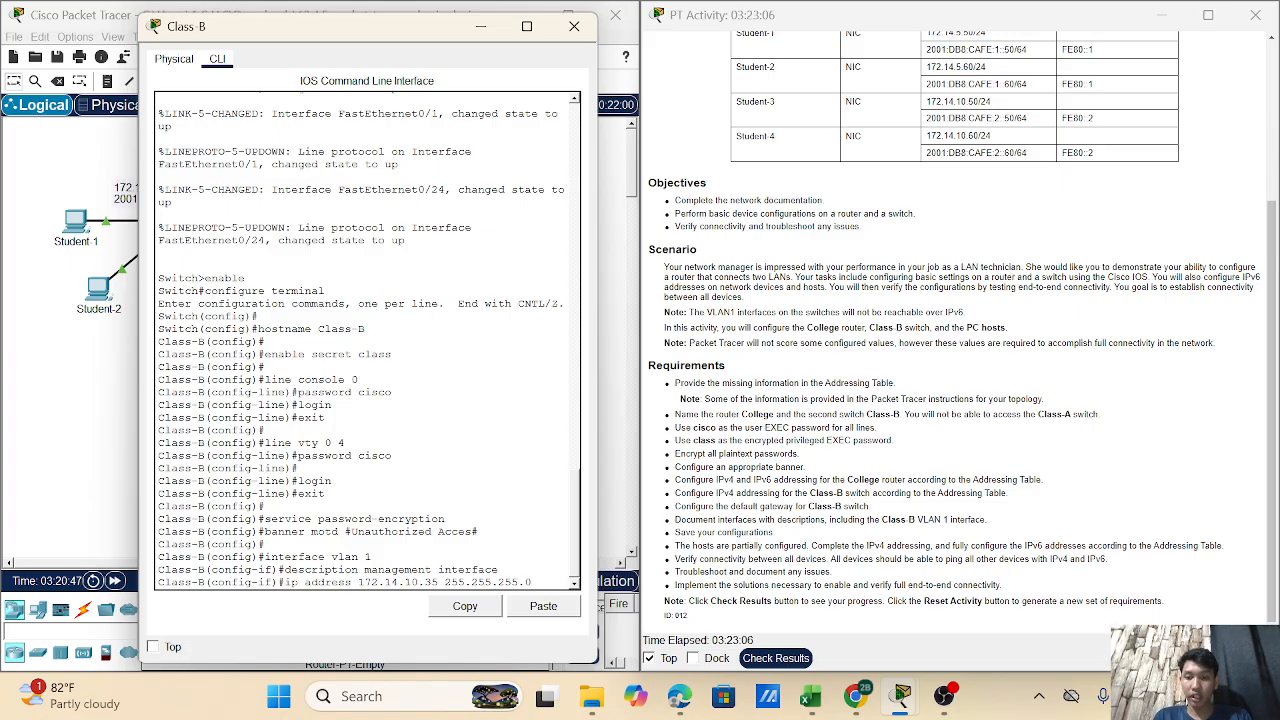
key("Return")
type("no sh")
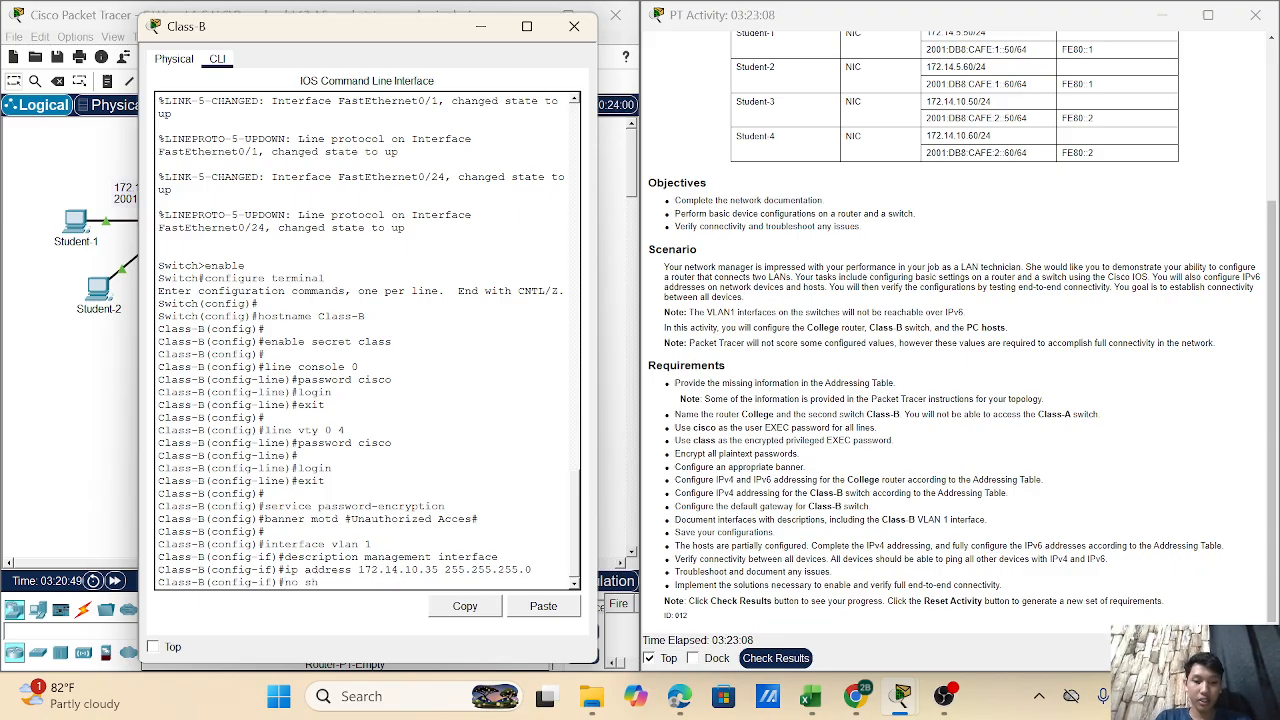
type("utdo")
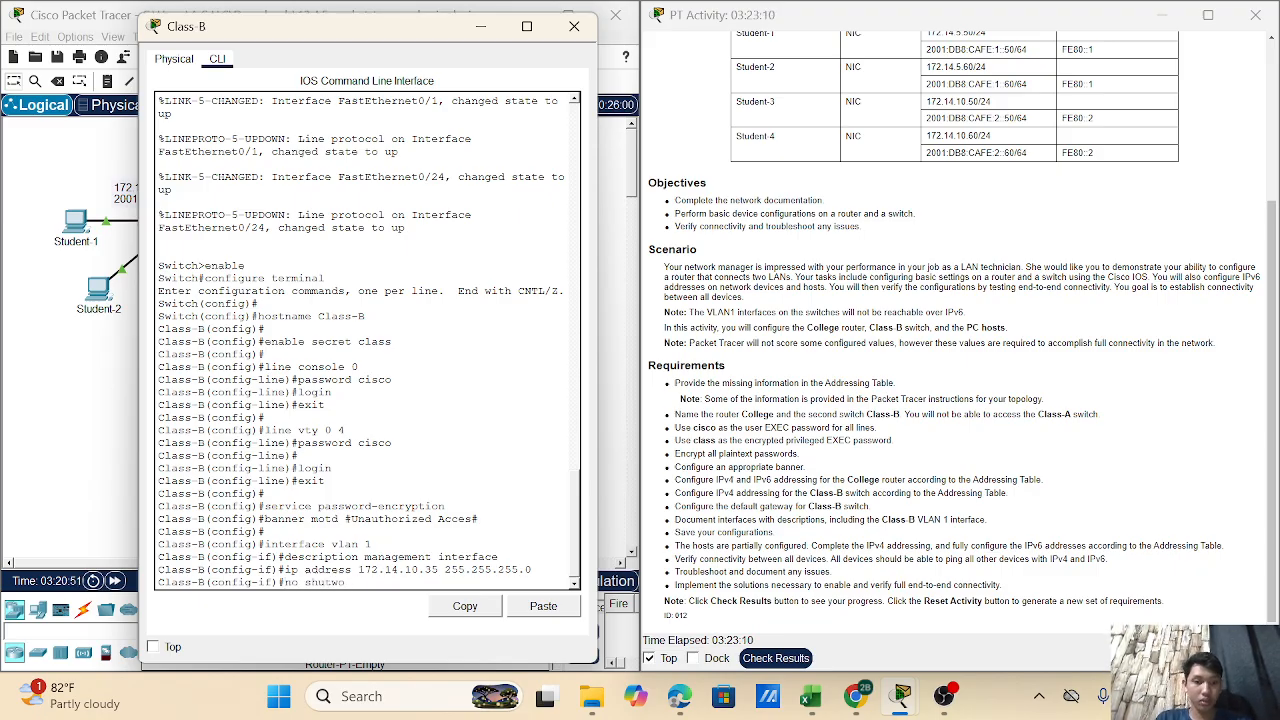
type("wn")
key("Return")
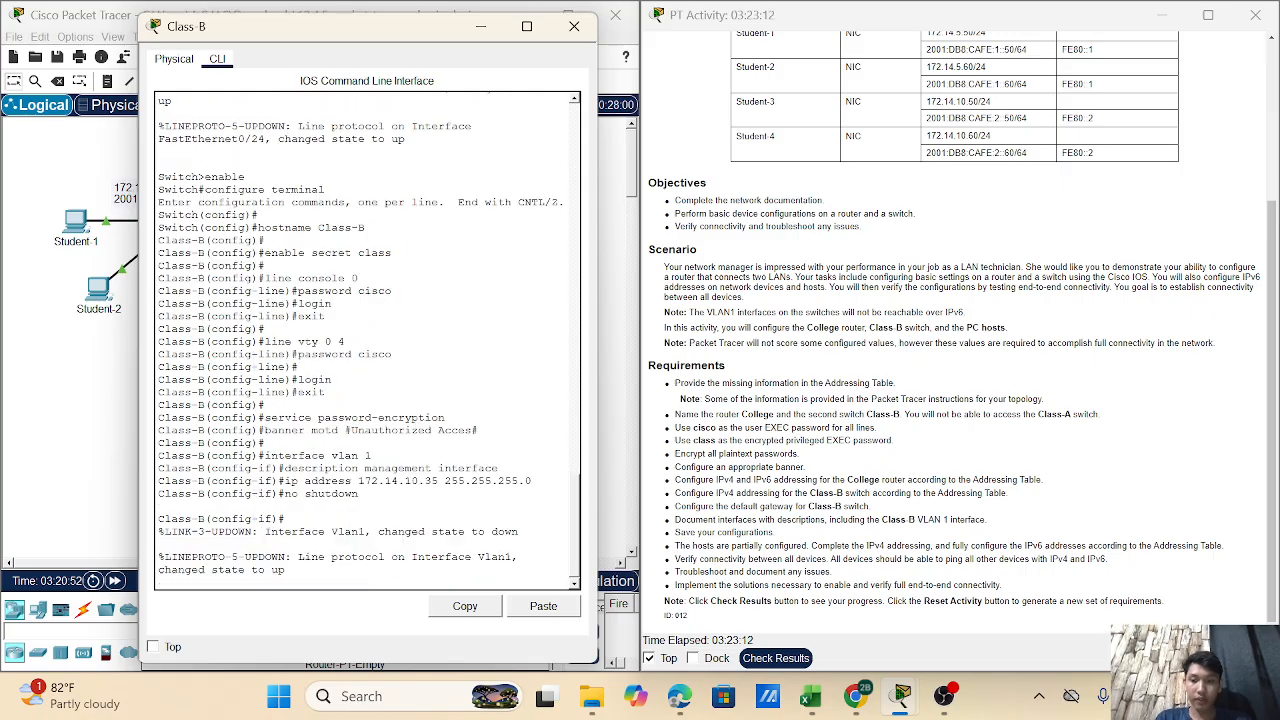
key("Return")
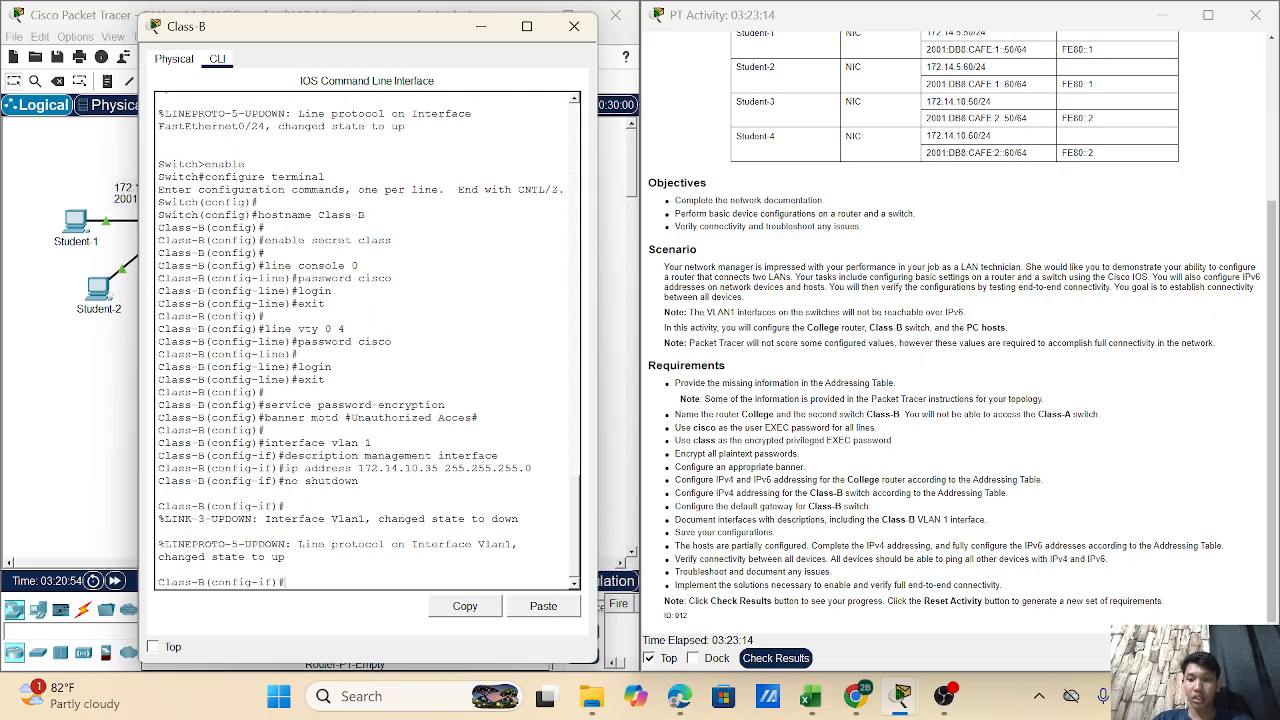
type("exit")
key("Return")
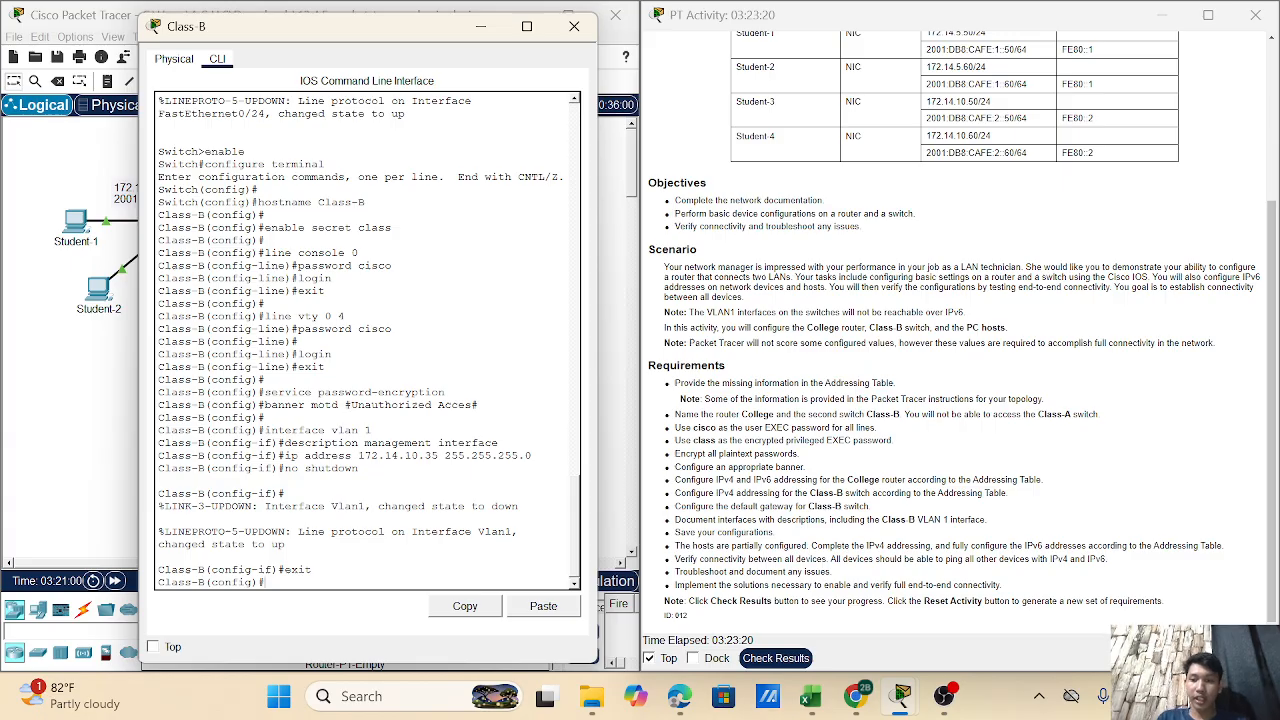
- Set Class-B's default gateway to 172.14.10.1 and return to privileged EXEC with end
type("ip defaul")
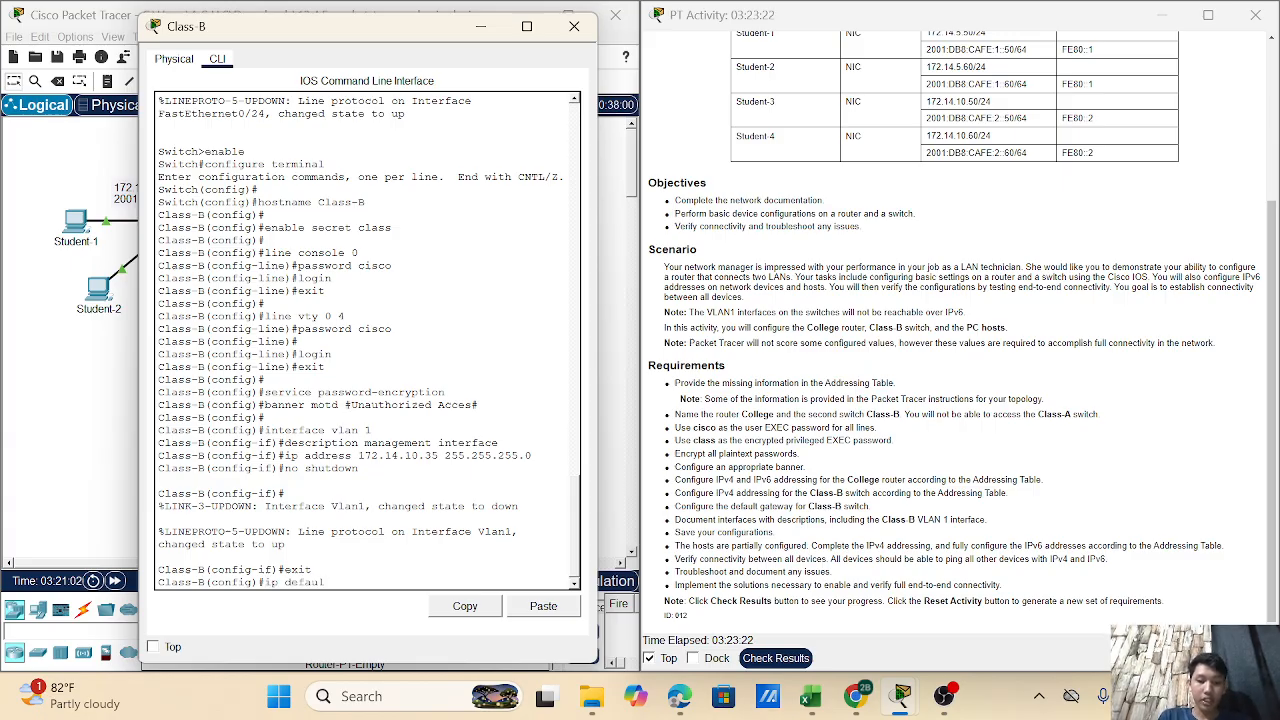
type("t-")
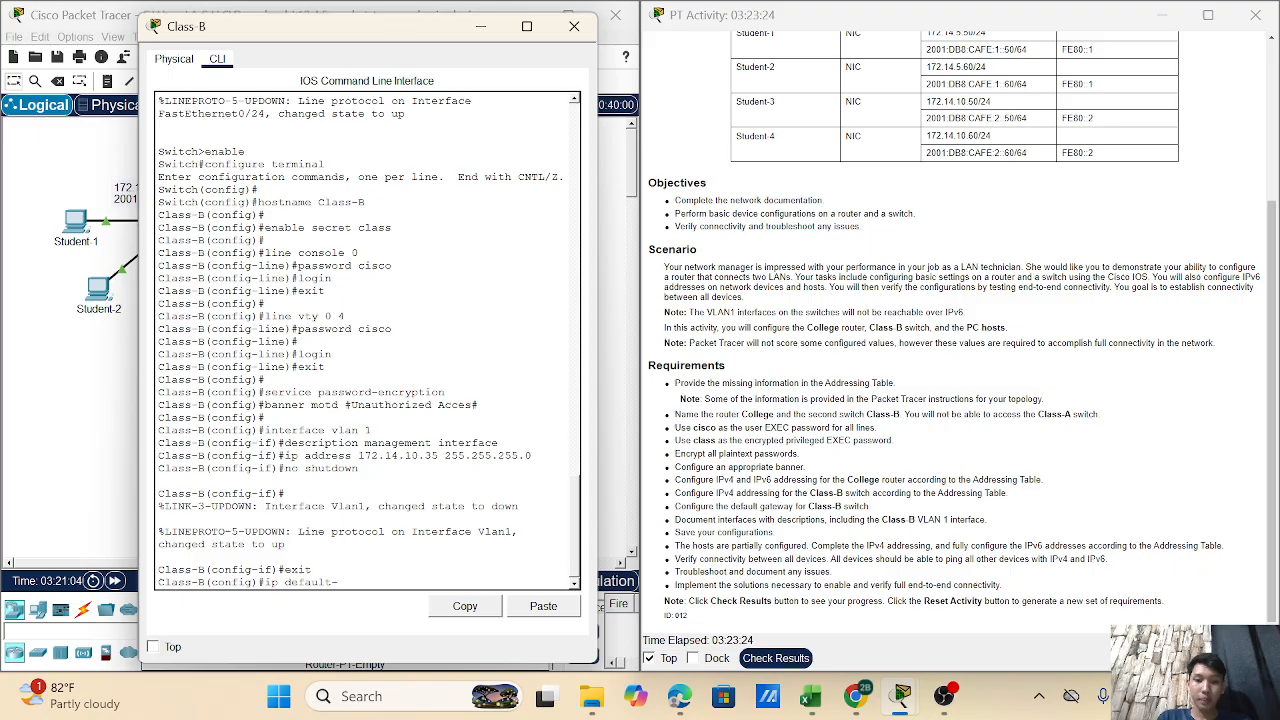
type("gateway")
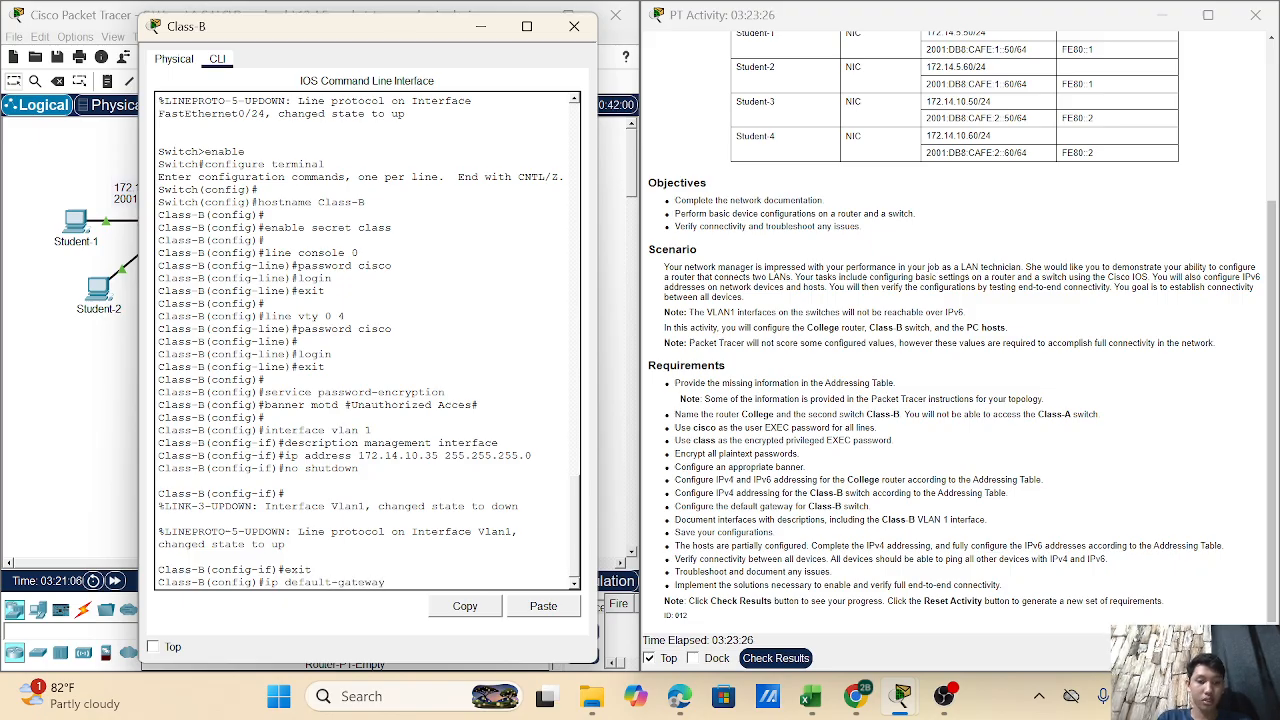
type(" 172.14")
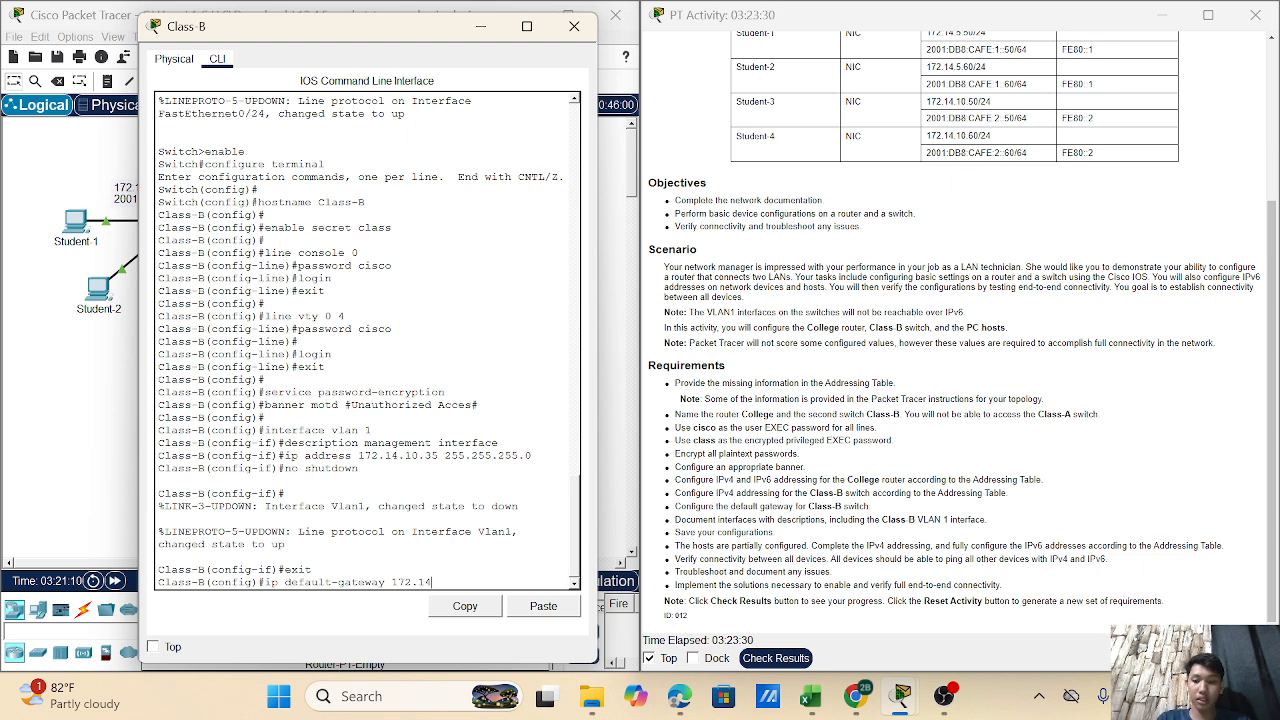
type(".10")
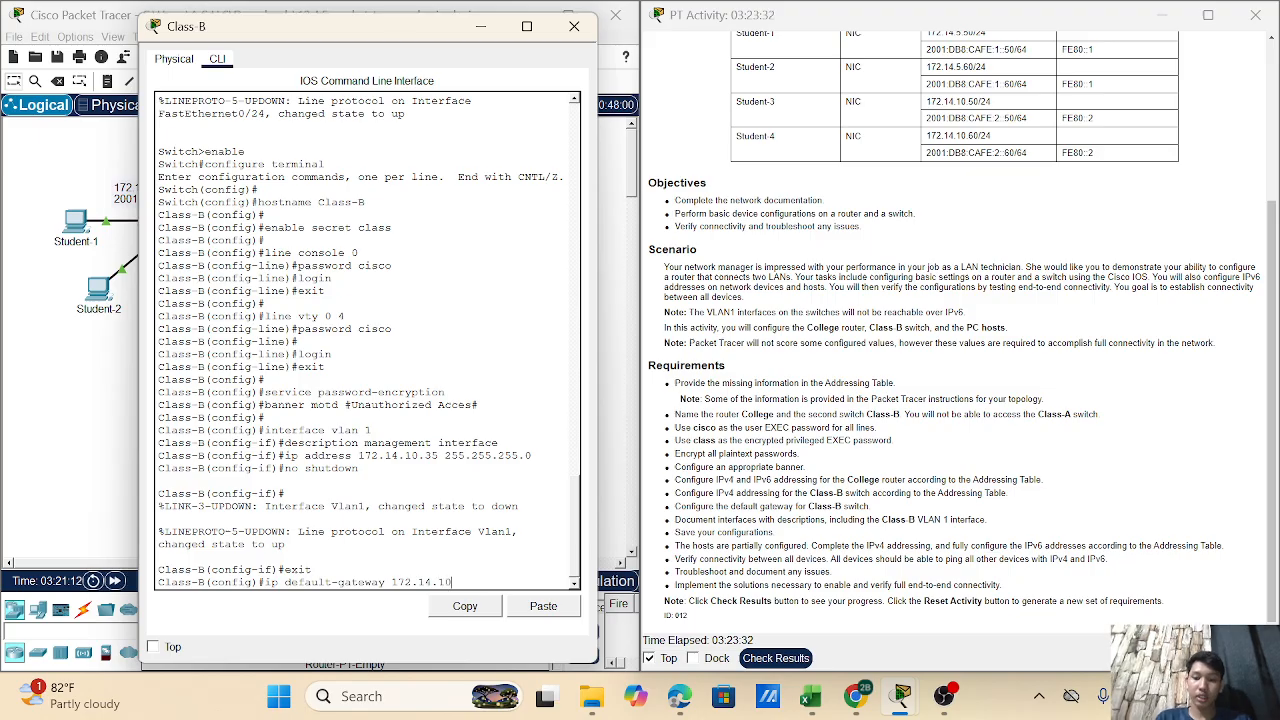
type(".1")
key("Return")
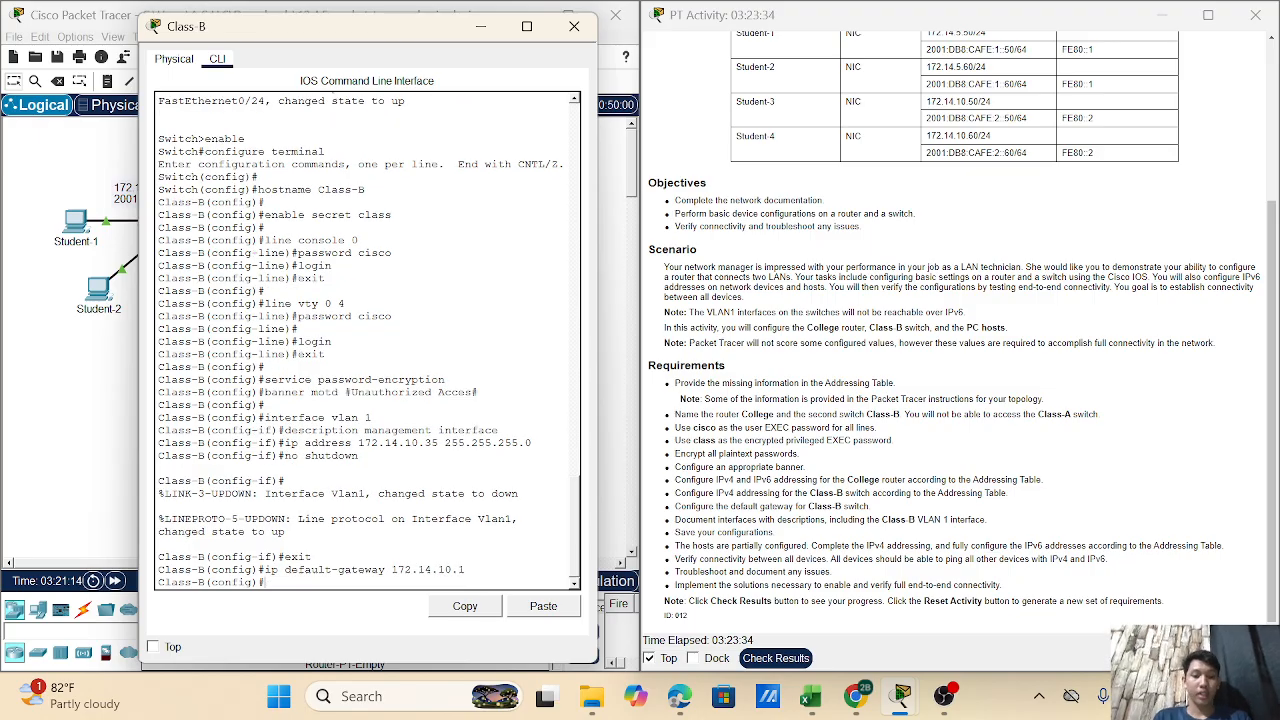
type("end")
key("Return")
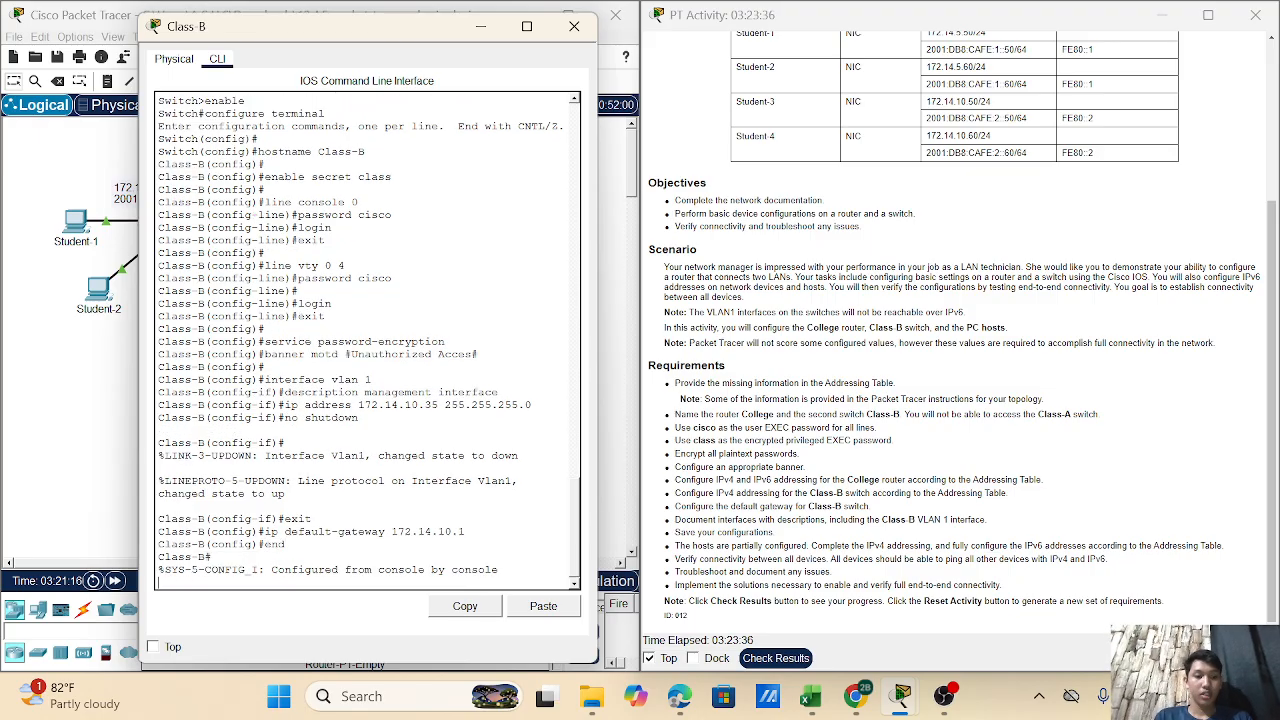
key("Return")
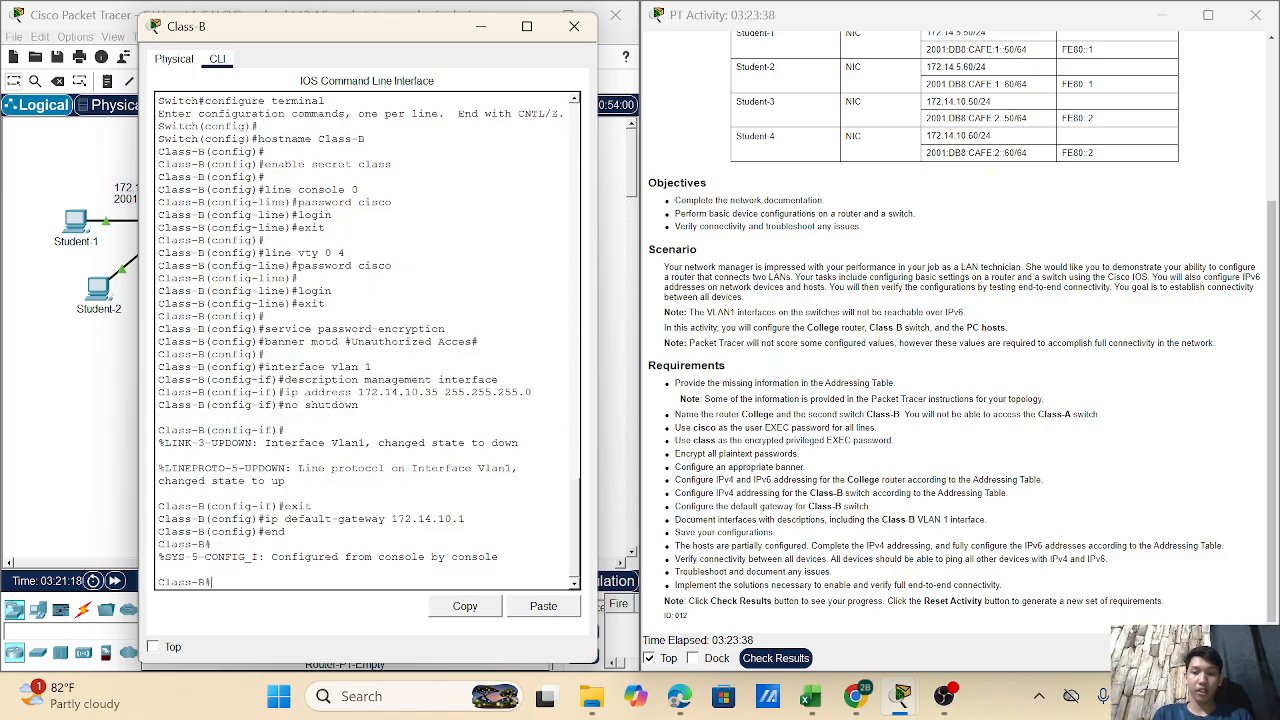
- Save Class-B's config with copy running-config startup-config and go back to the topology
type("c")
type("op")
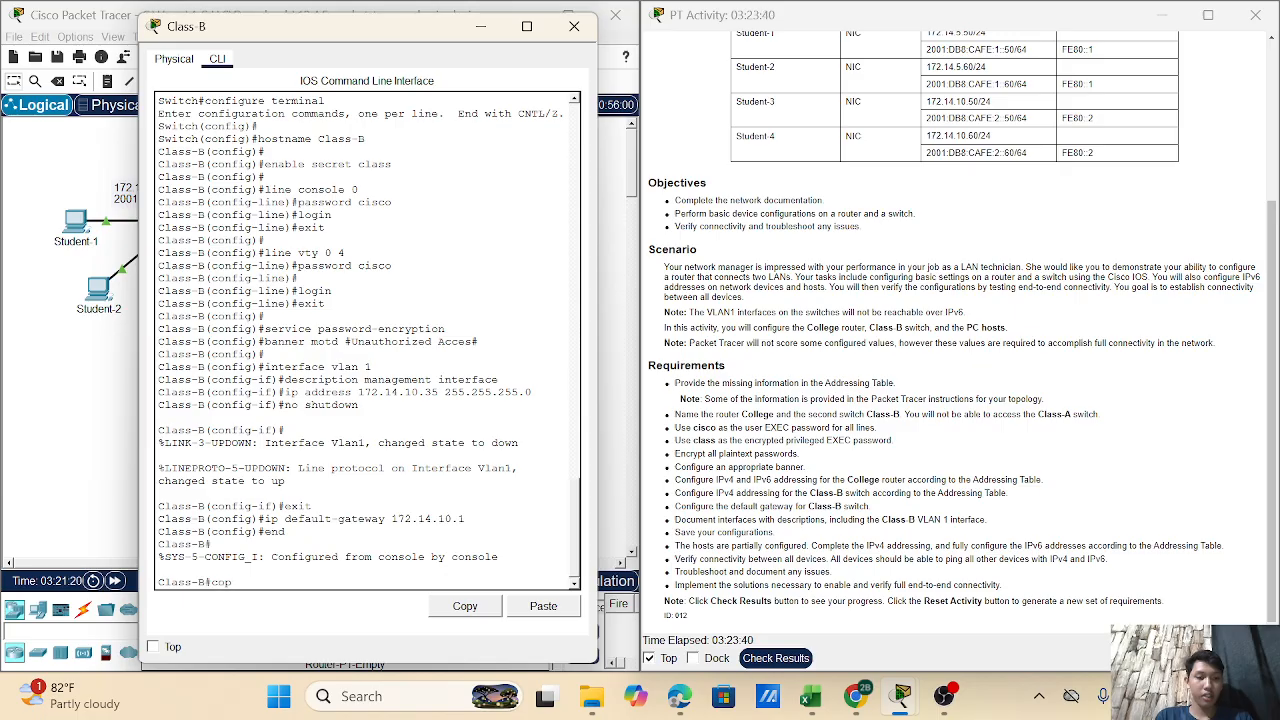
type("y running")
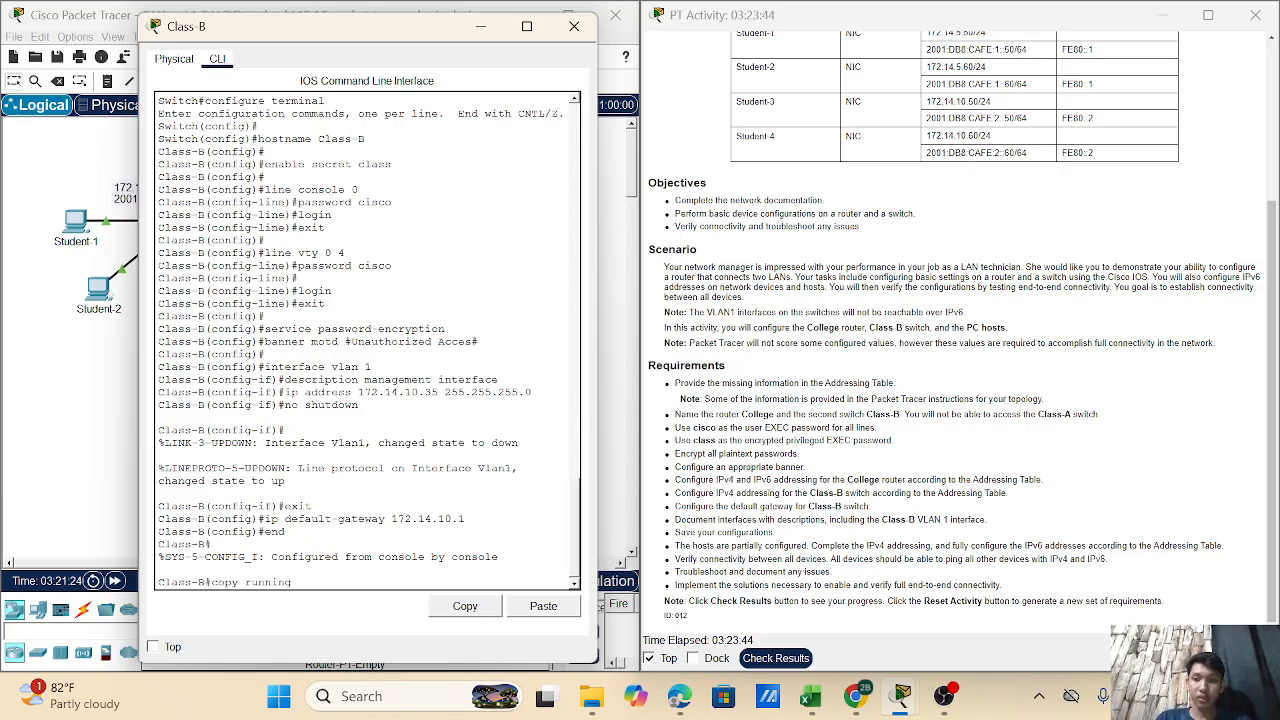
type("-confi")
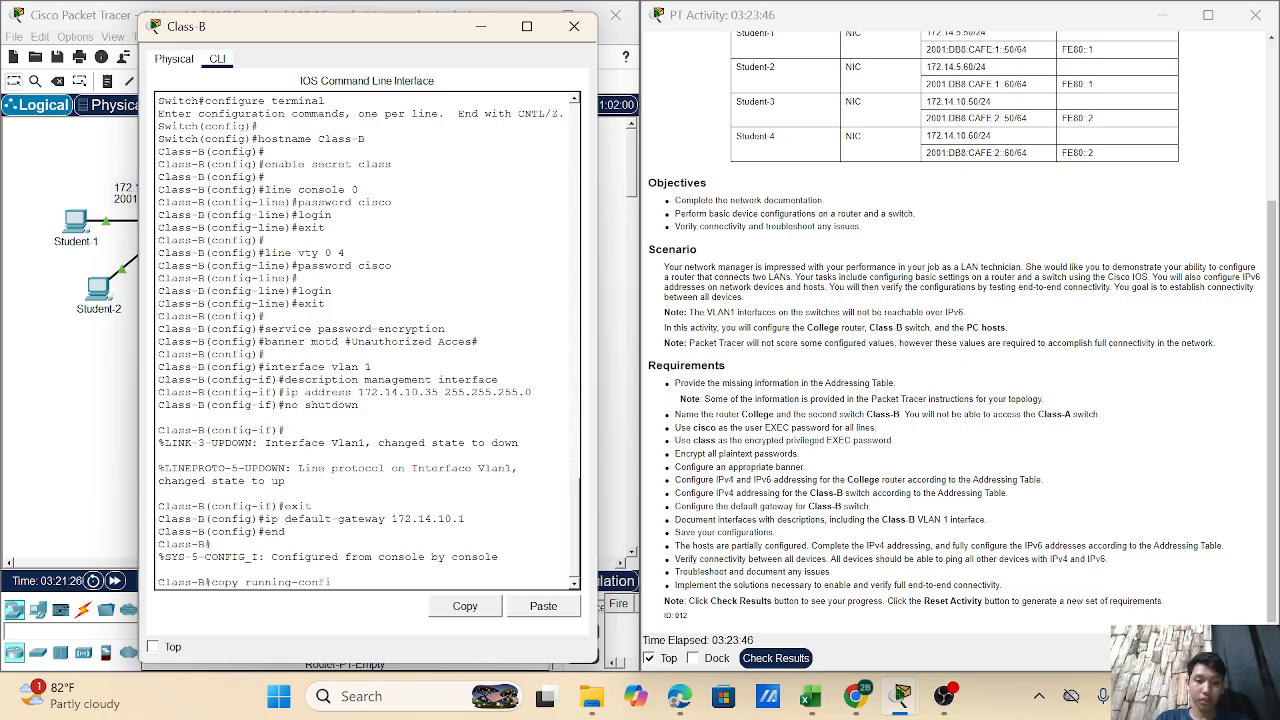
type("g startup-confi")
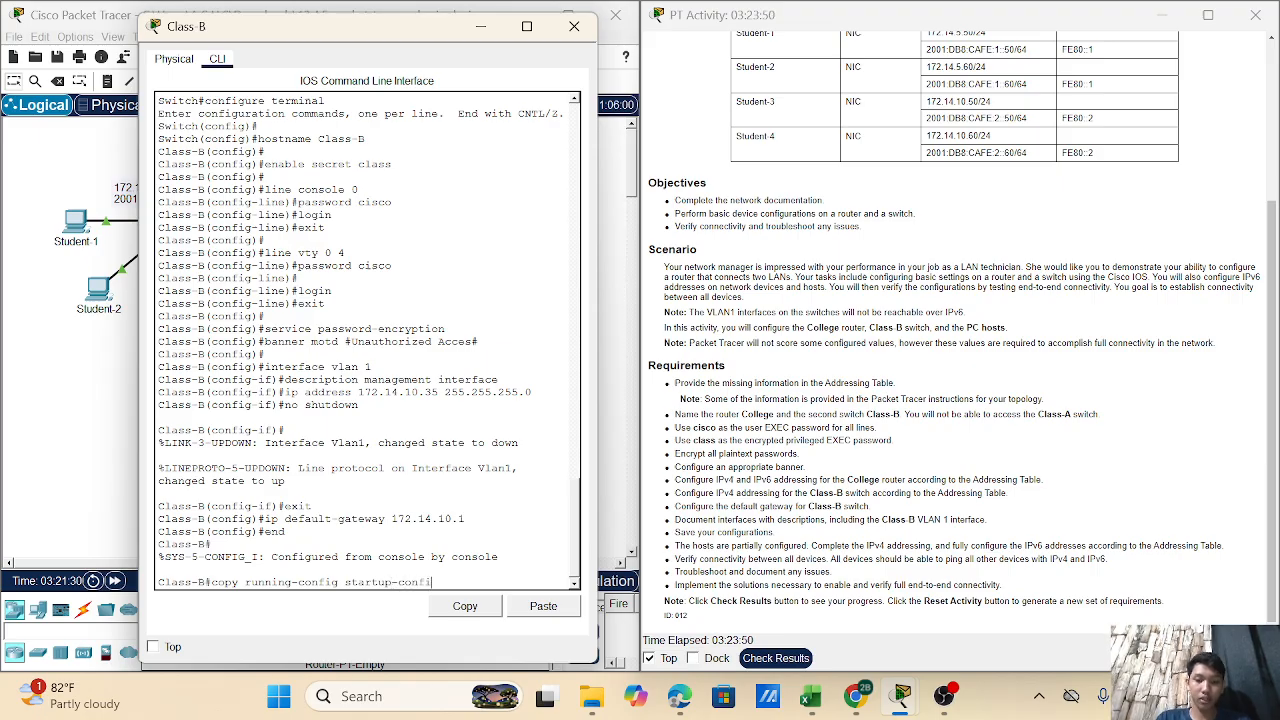
type("g")
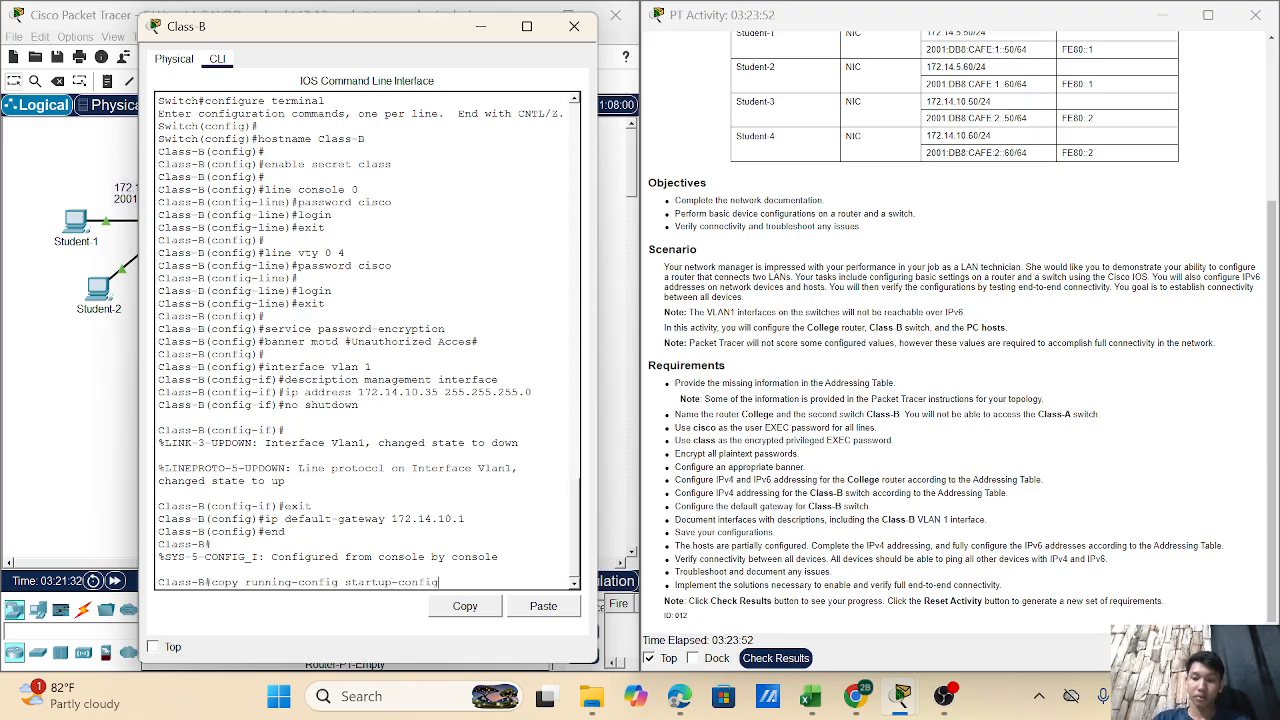
key("Return")
key("Return")
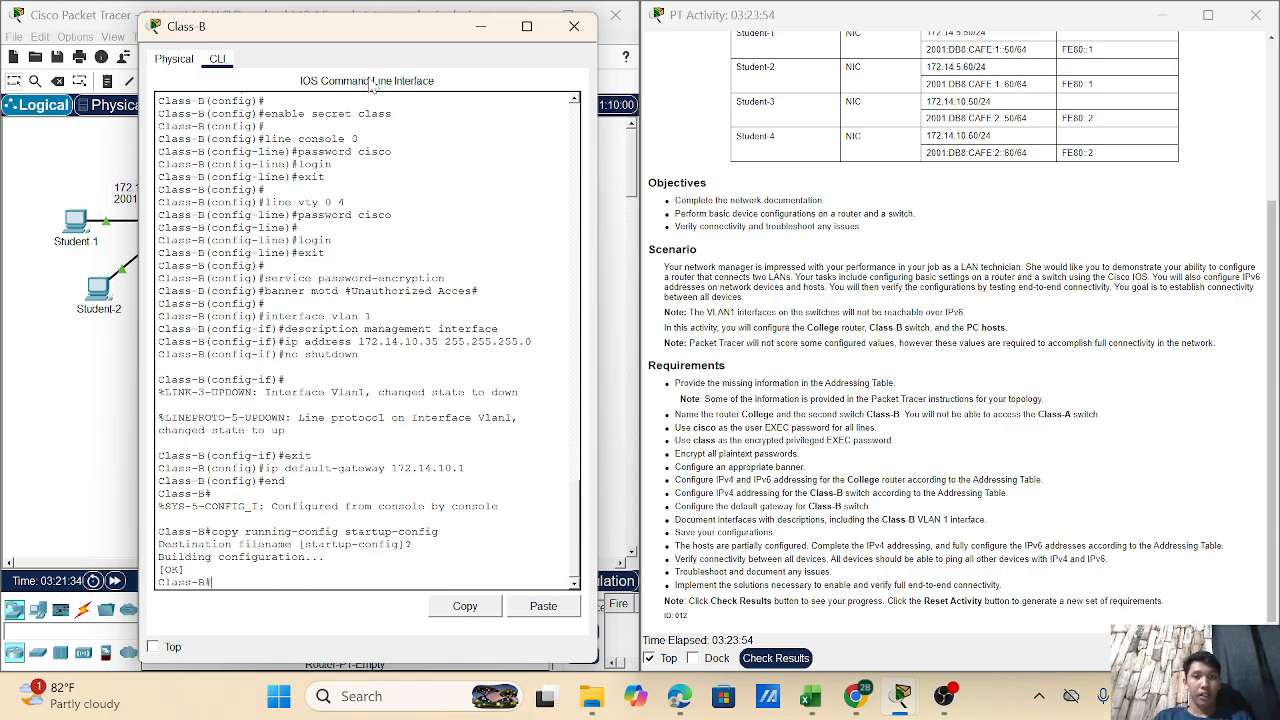
left_click(486, 27)
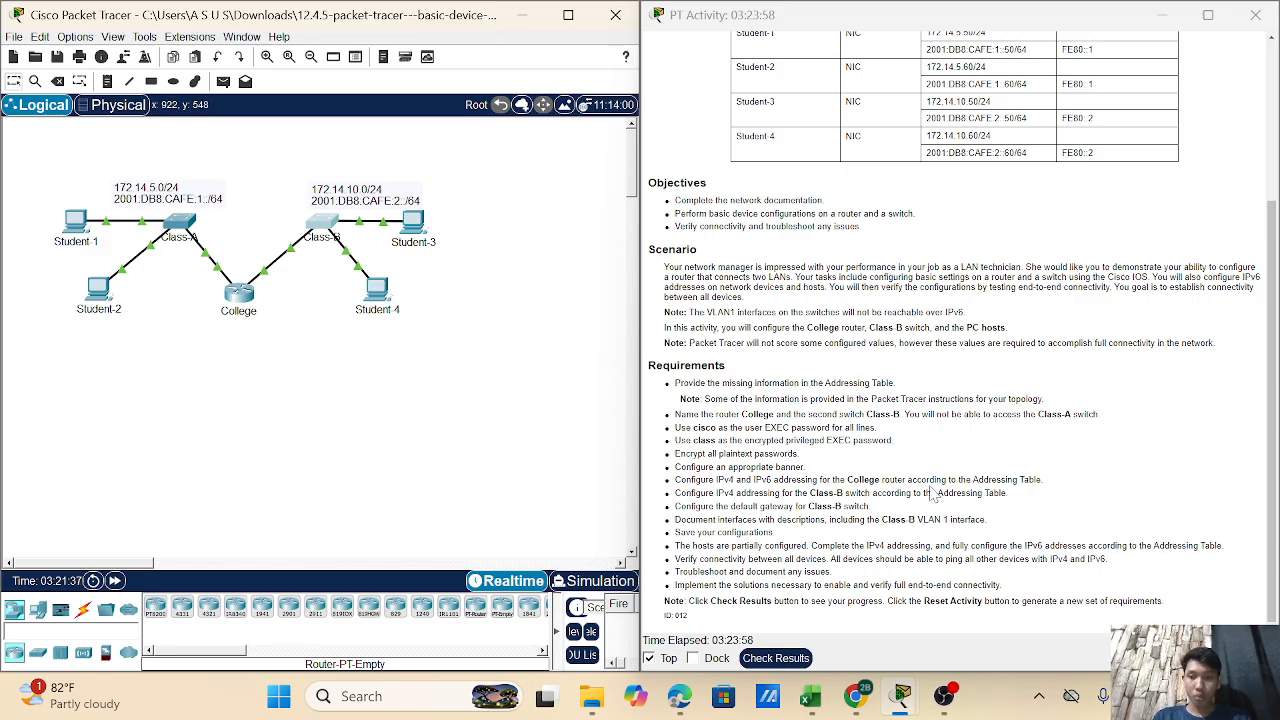
left_click(70, 222)
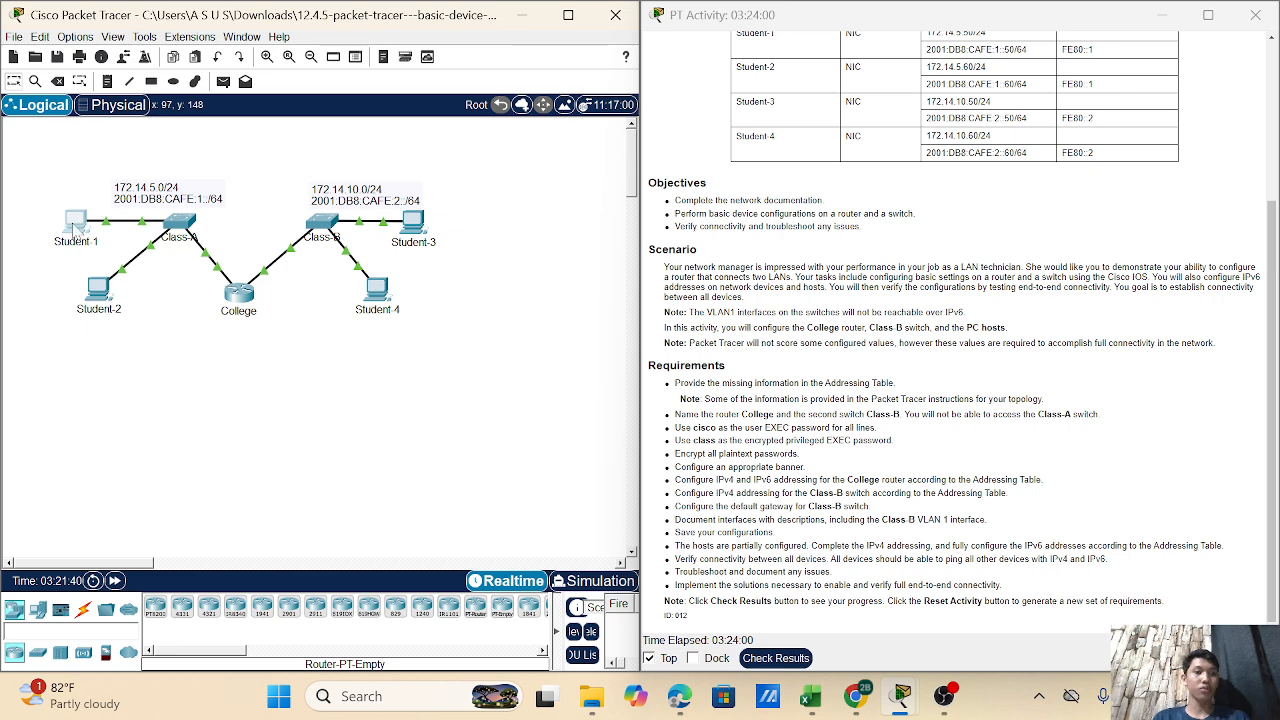
- Open the Student-1 PC's Desktop IP Configuration
left_click(76, 227)
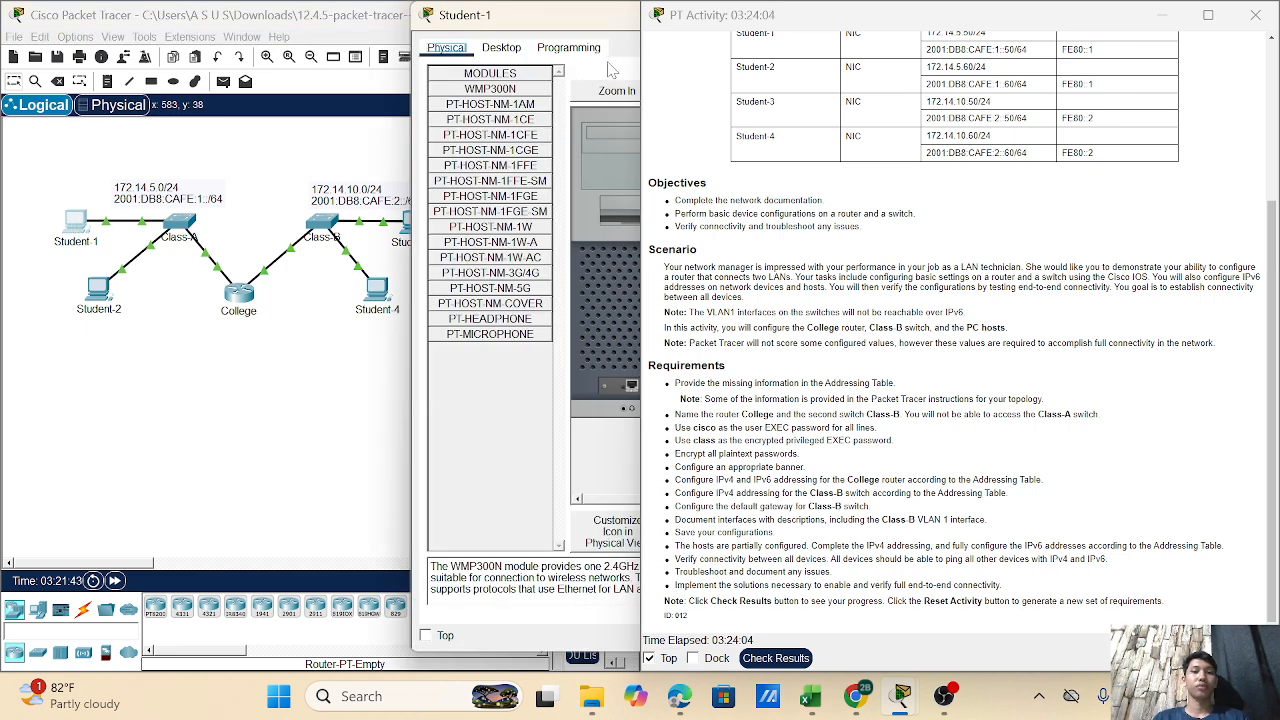
left_click_drag(540, 30, 371, 52)
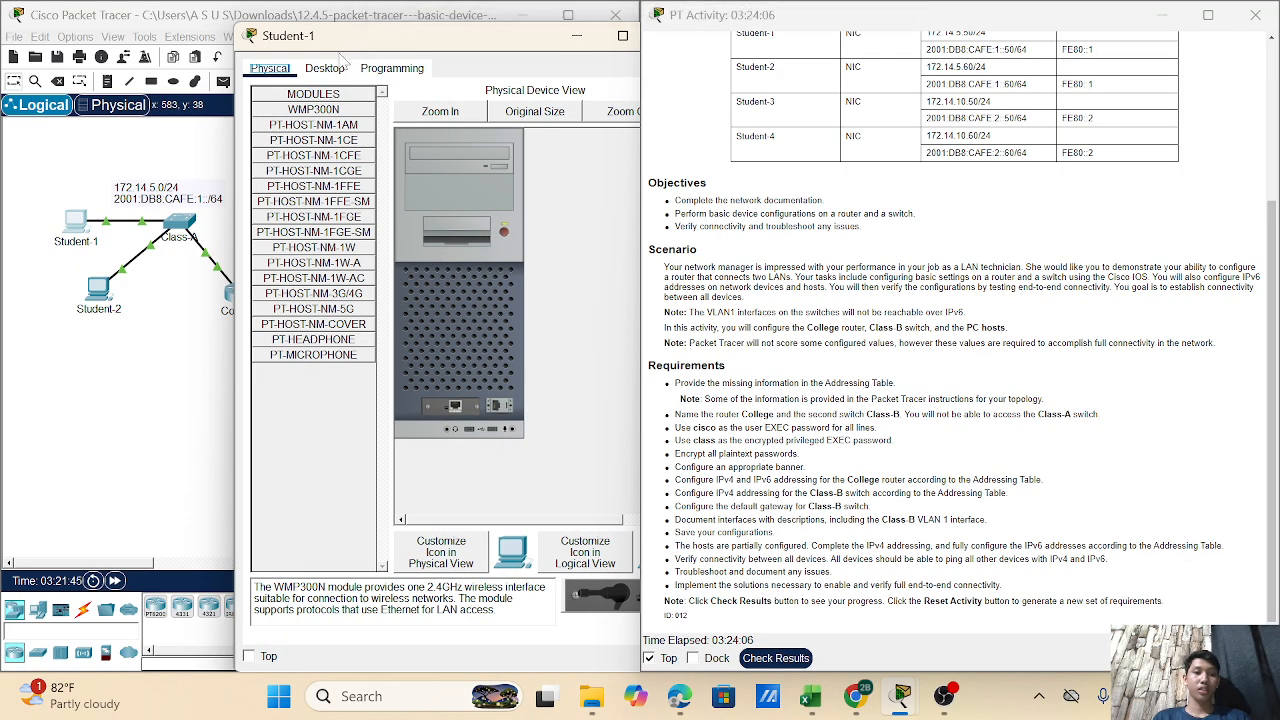
left_click(330, 70)
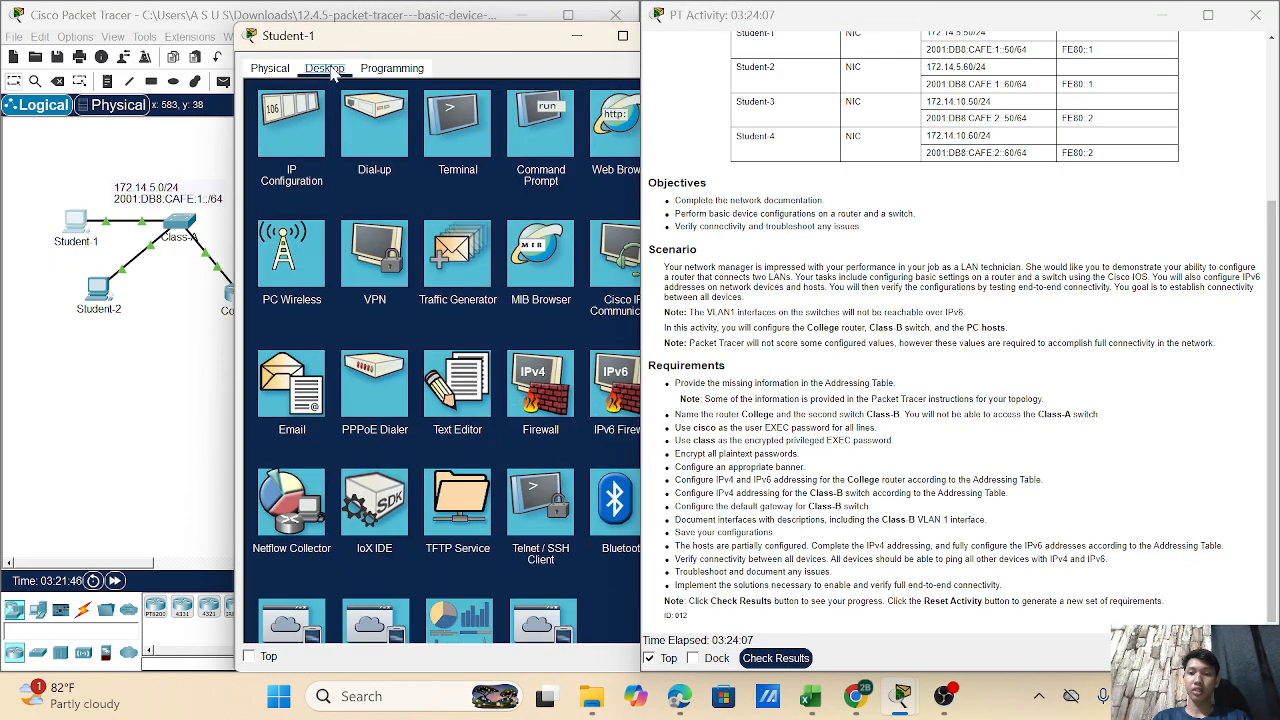
left_click(294, 160)
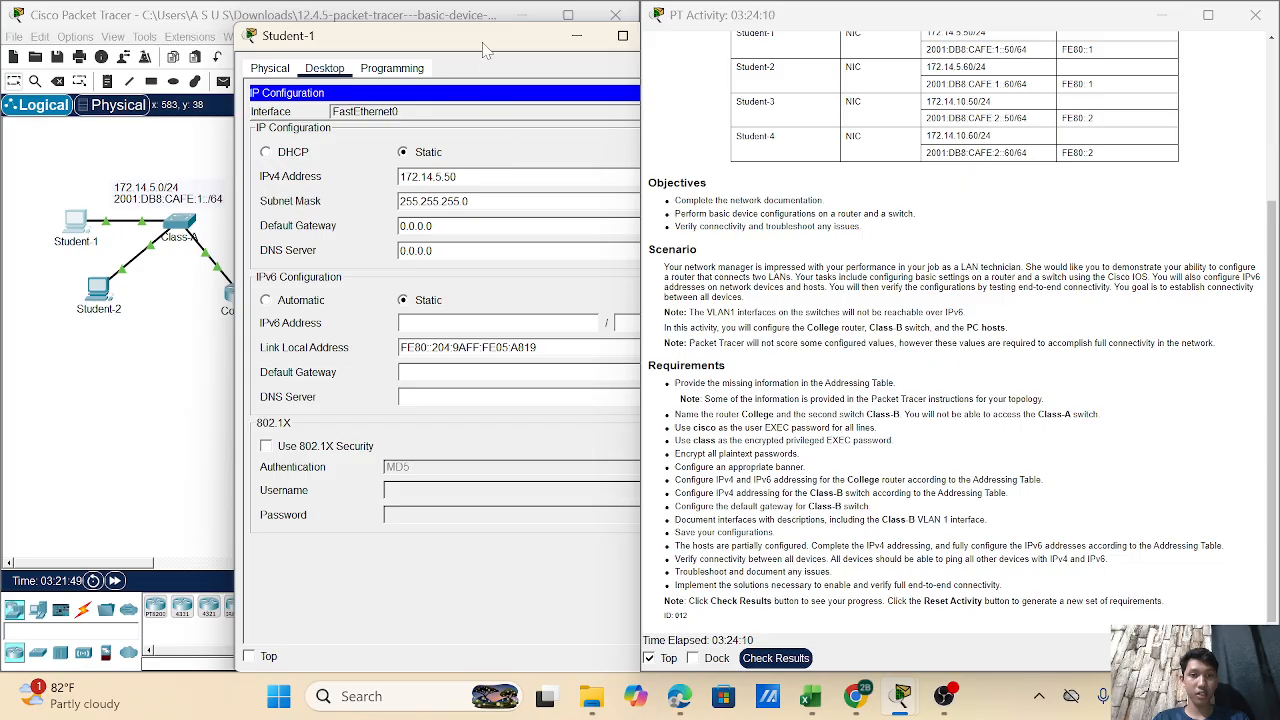
left_click_drag(485, 47, 407, 44)
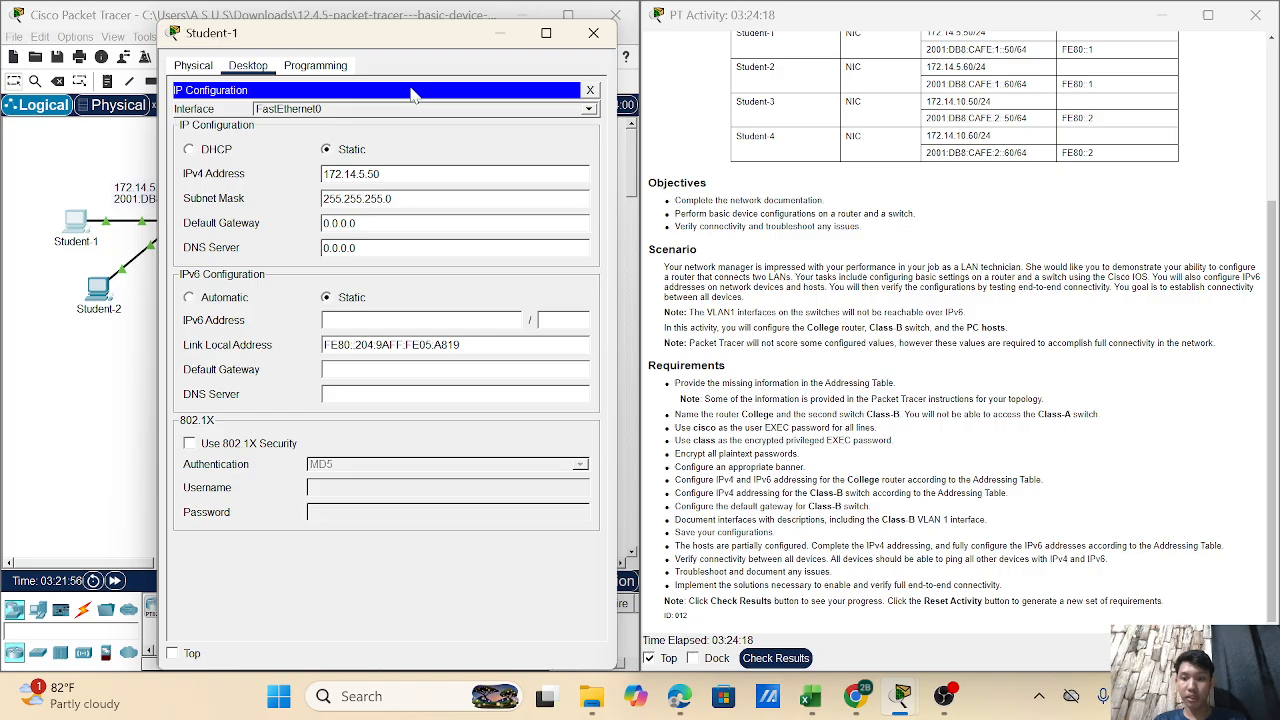
- Replace the 0.0.0.0 IPv4 default gateway with 172.14.5.1 and begin the IPv6 address with 2001
left_click(362, 223)
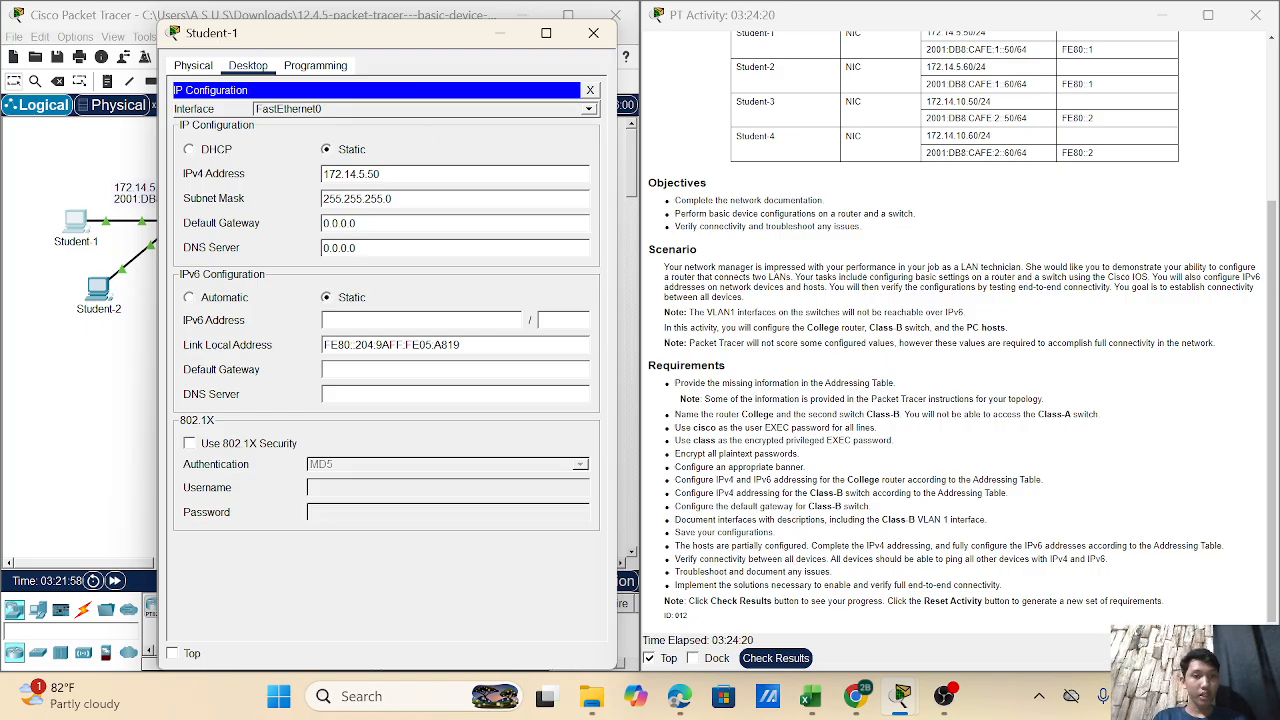
key("BackSpace")
key("BackSpace")
key("BackSpace")
key("BackSpace")
key("BackSpace")
key("BackSpace")
key("BackSpace")
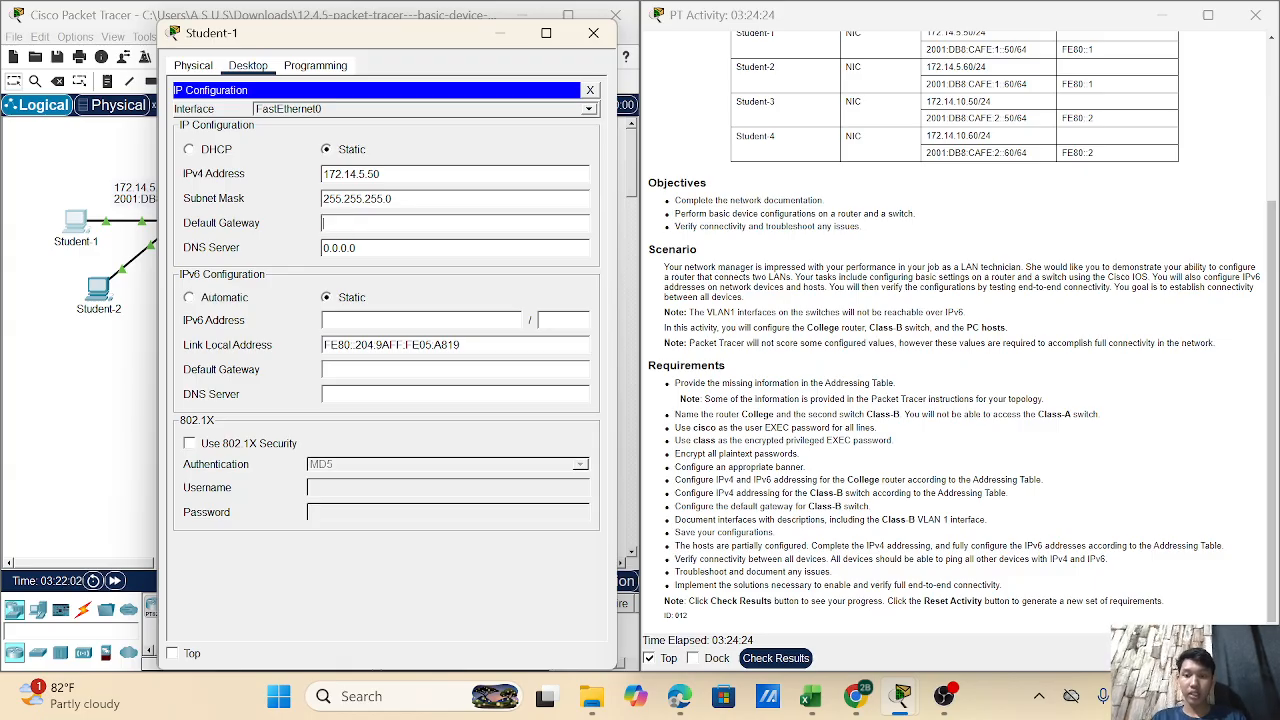
type("172")
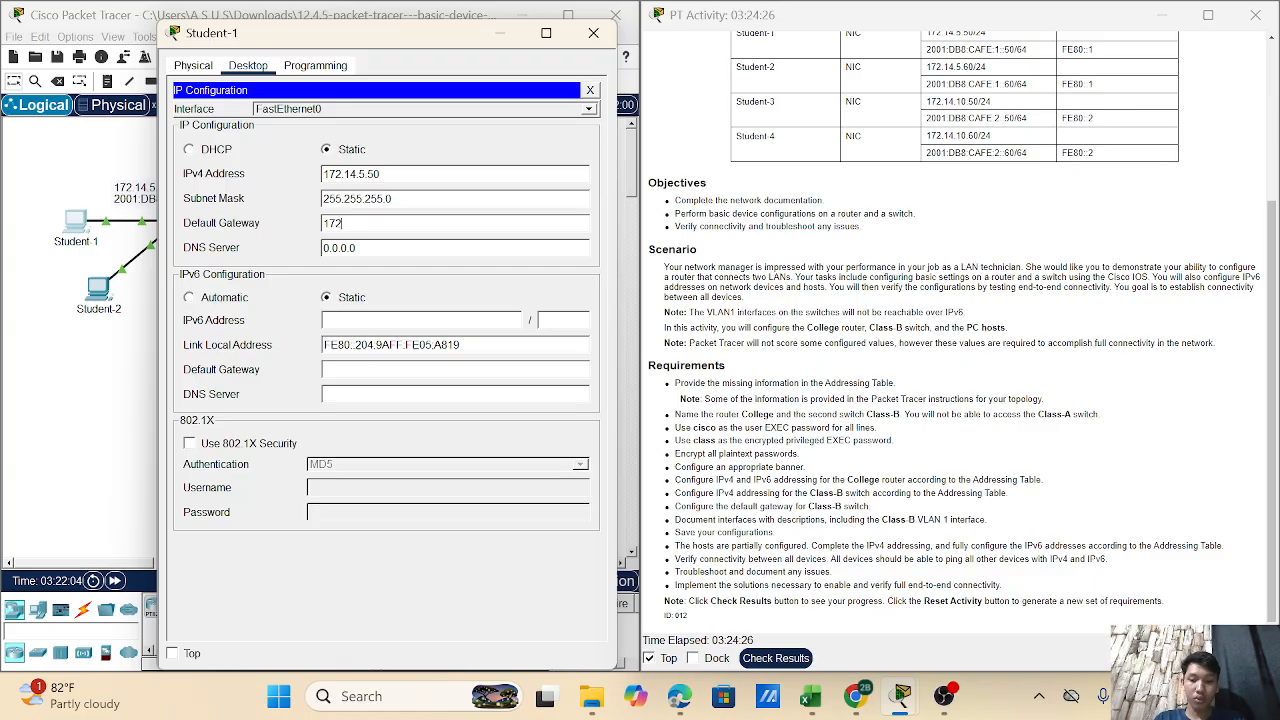
type(".14")
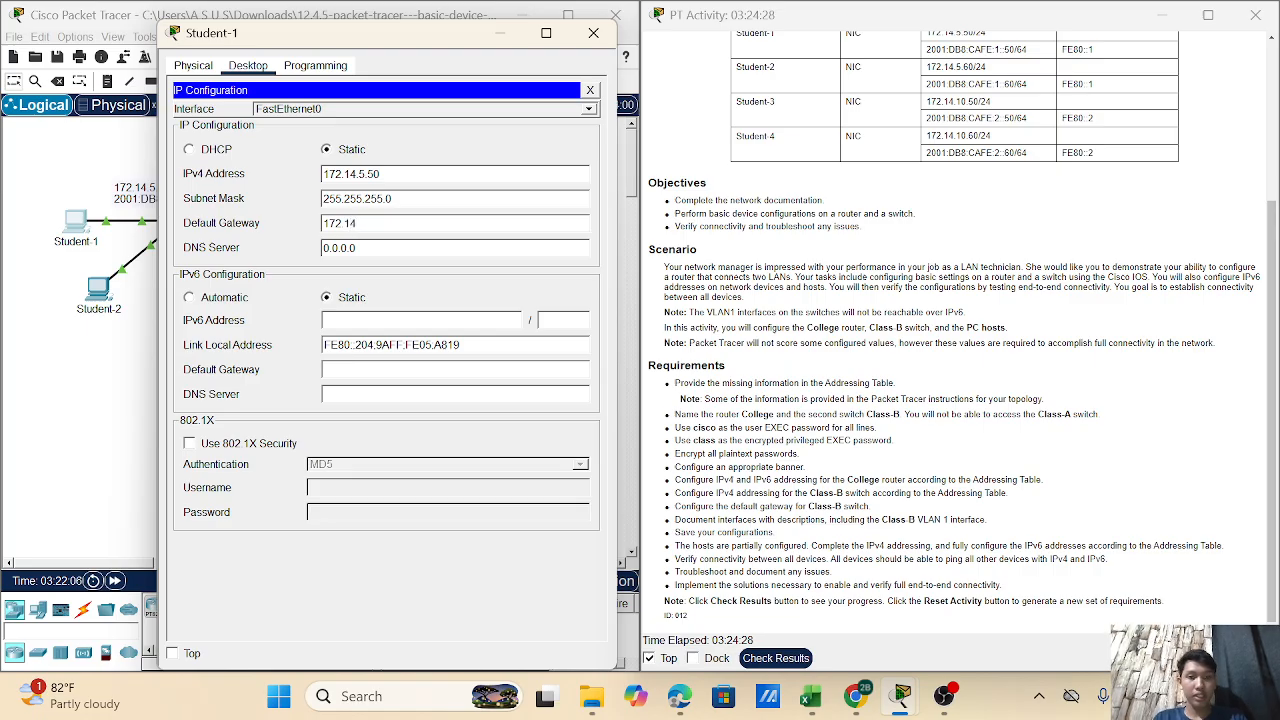
type(".5.1")
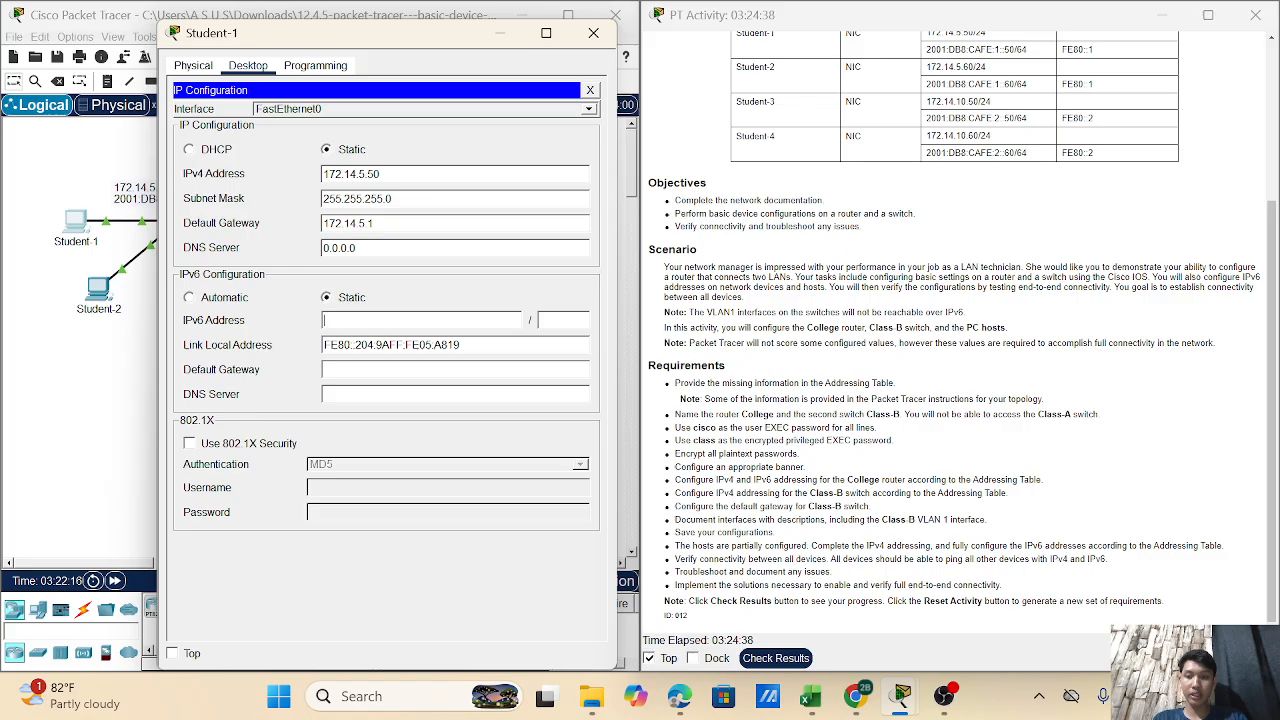
type("2001")
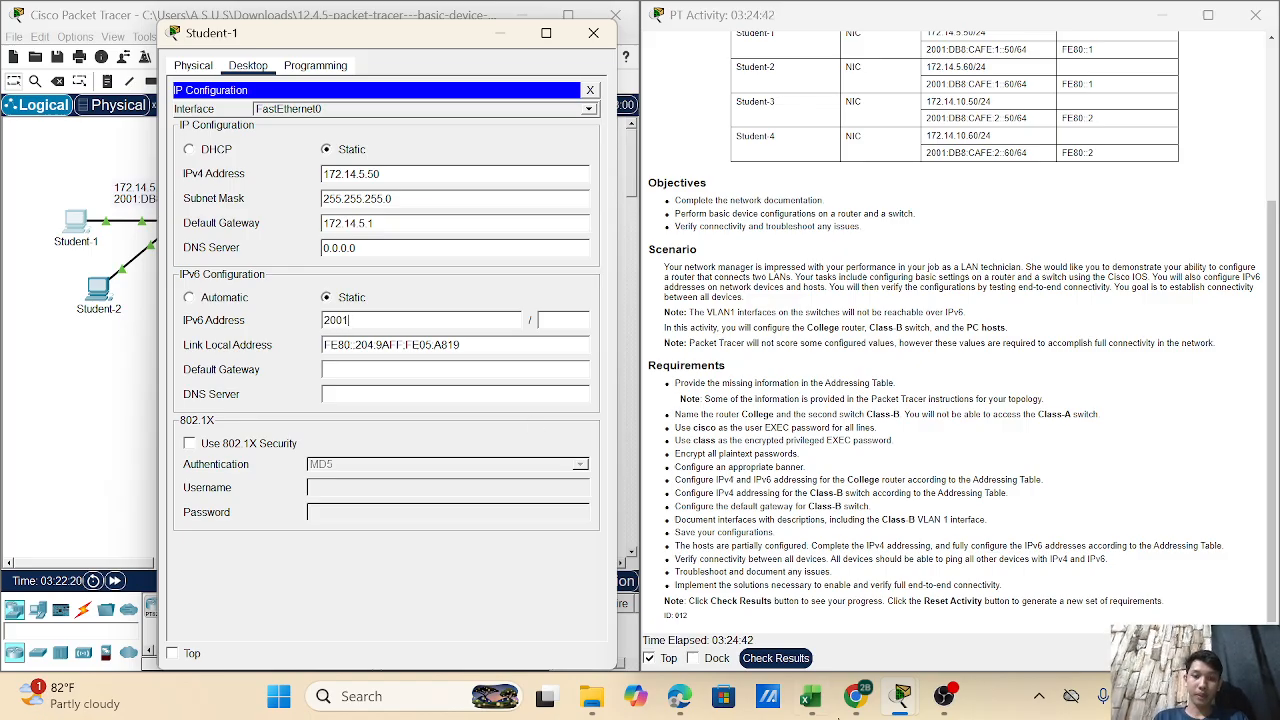
- Erase Student-1's mistyped IPv6 address and IPv6 gateway entries, leaving both fields blank
mouse_move(944, 698)
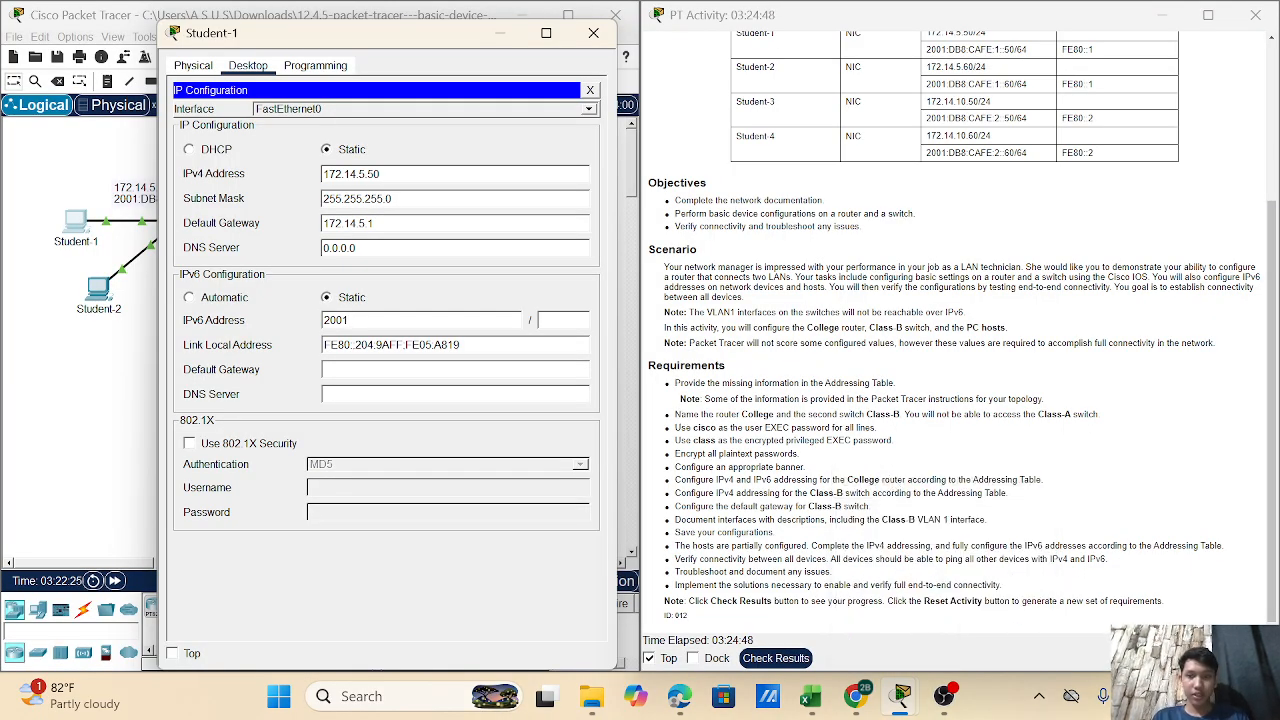
type(":")
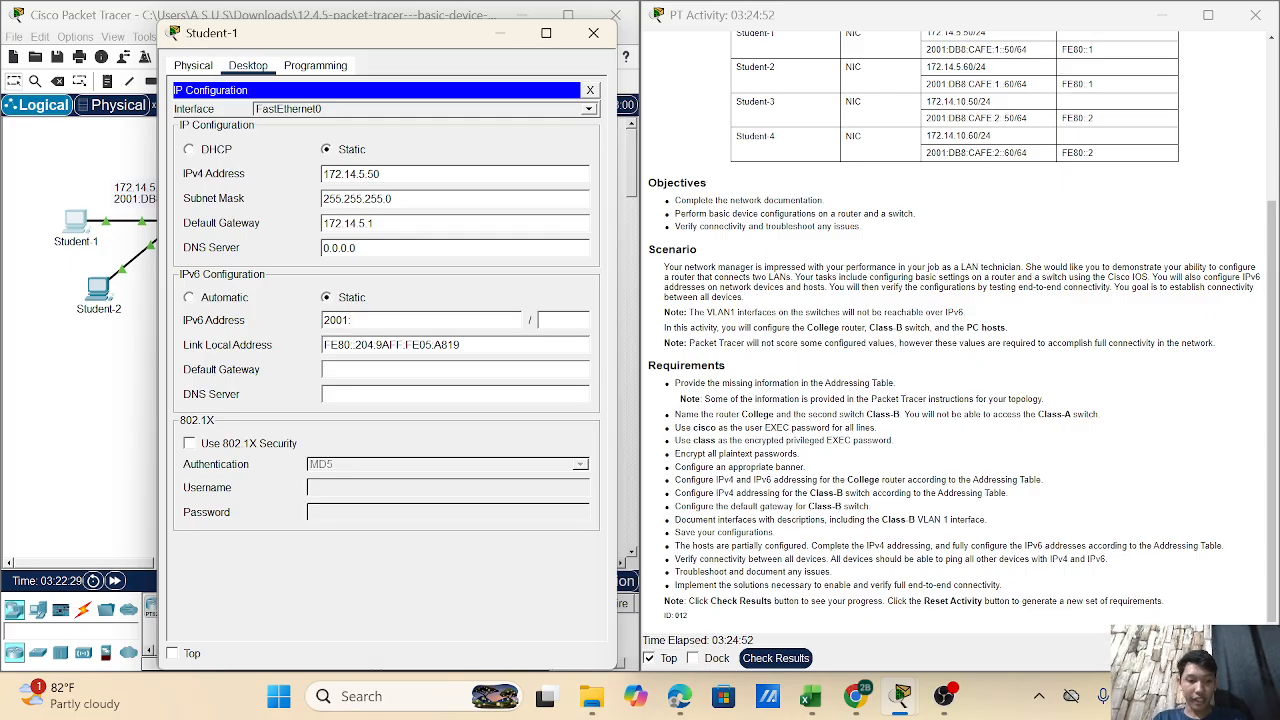
type("DB8")
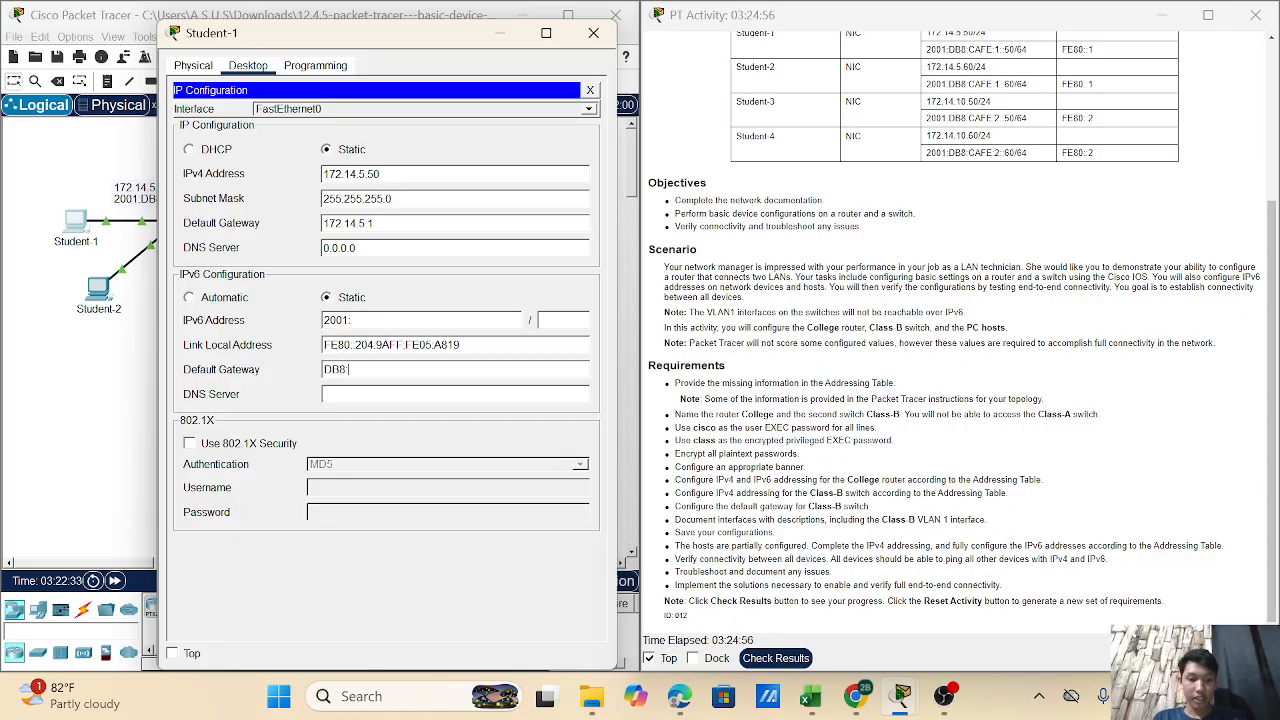
type(":CAF")
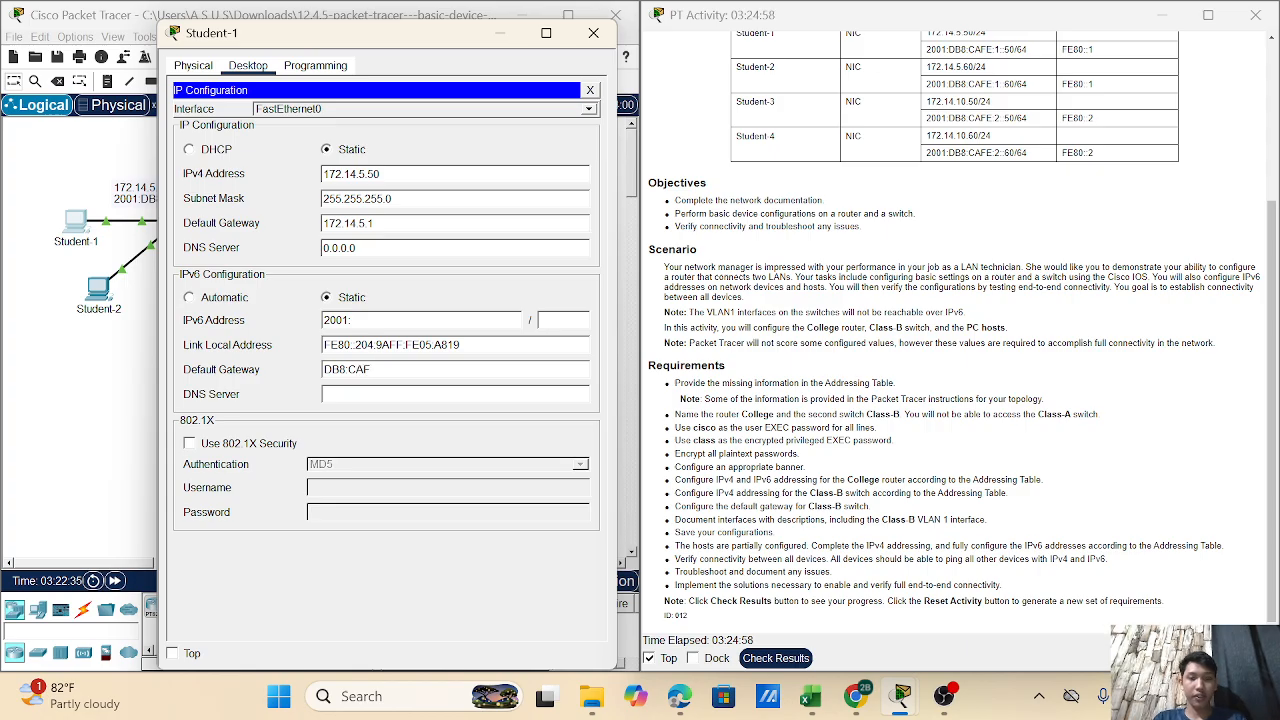
type("E:1")
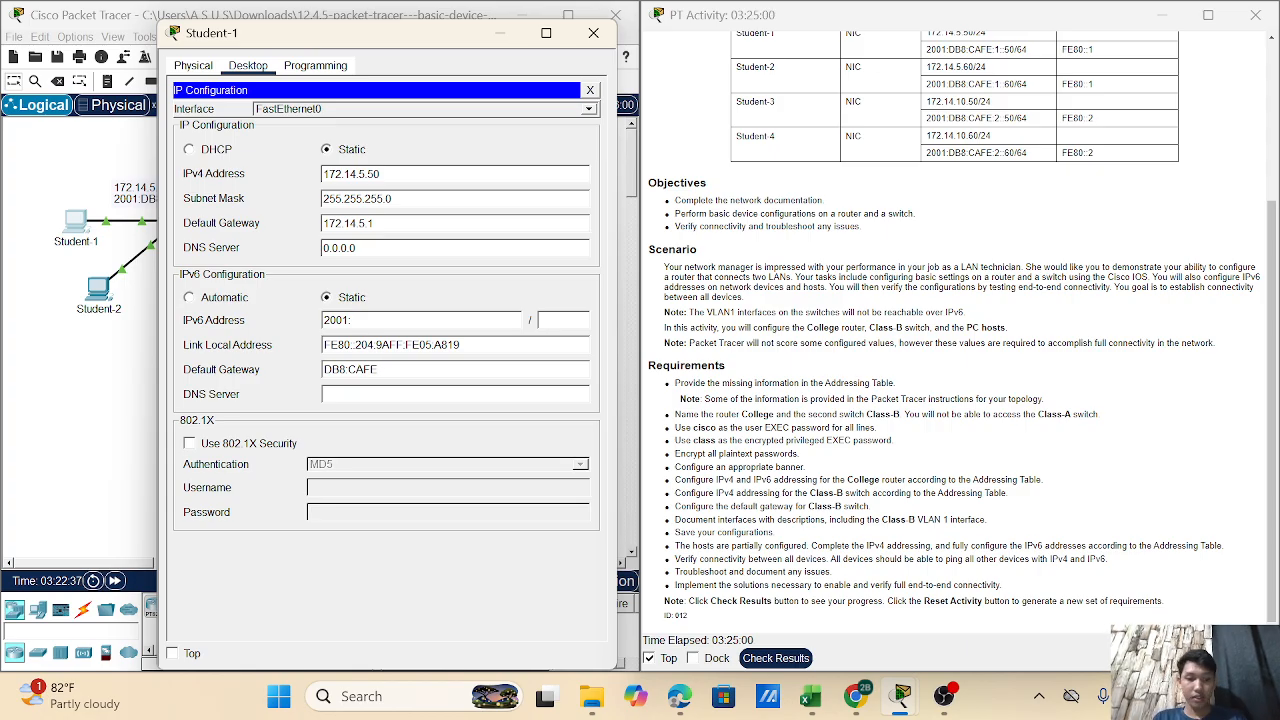
key("BackSpace")
key("BackSpace")
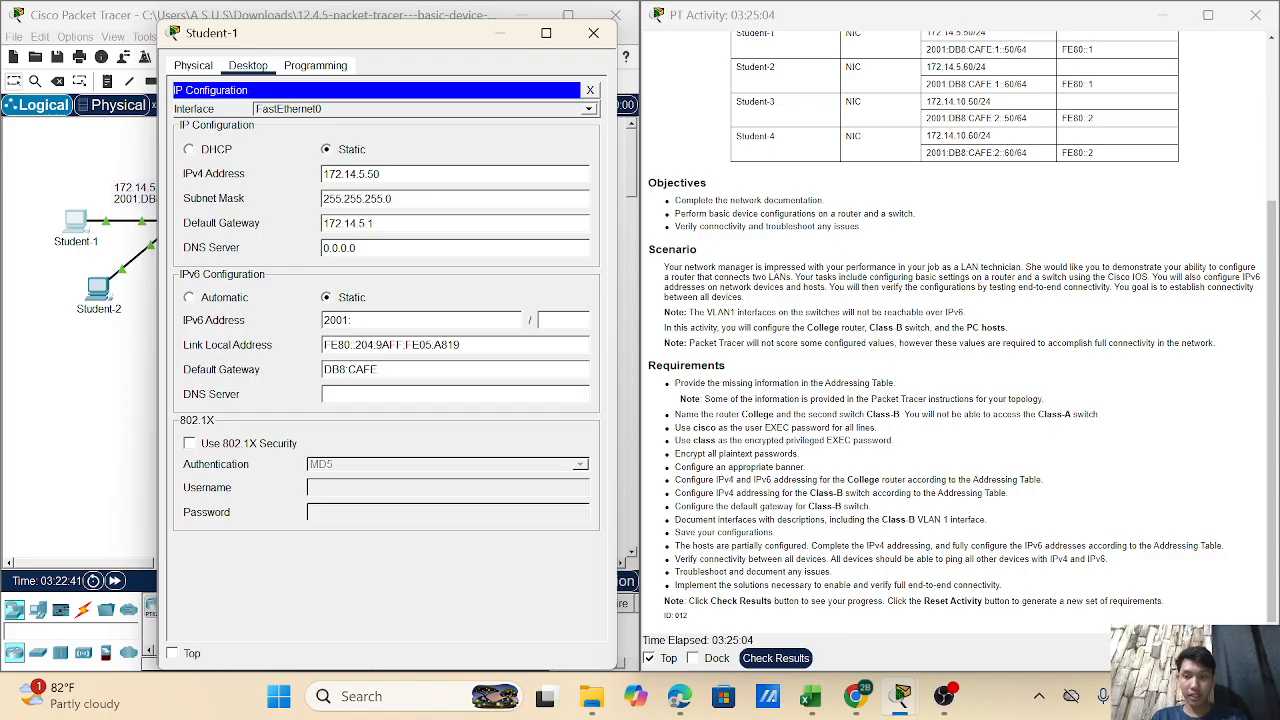
type(":1")
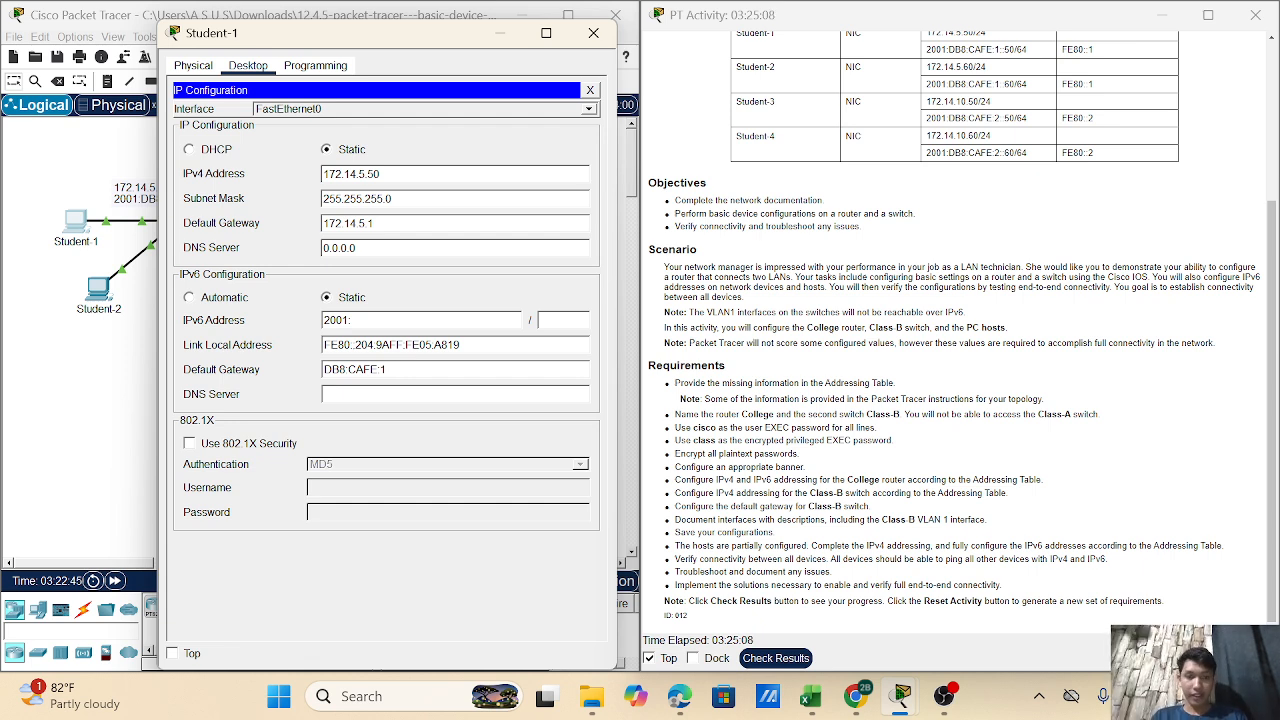
type(":")
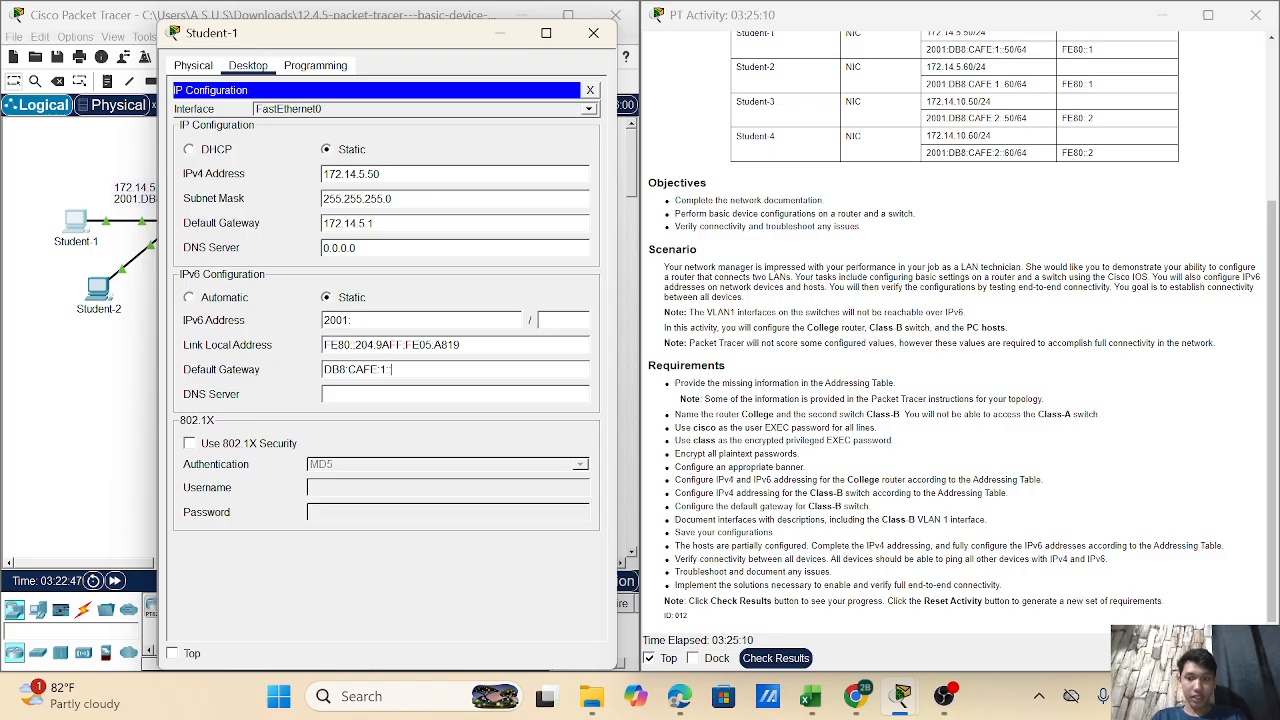
type(":50")
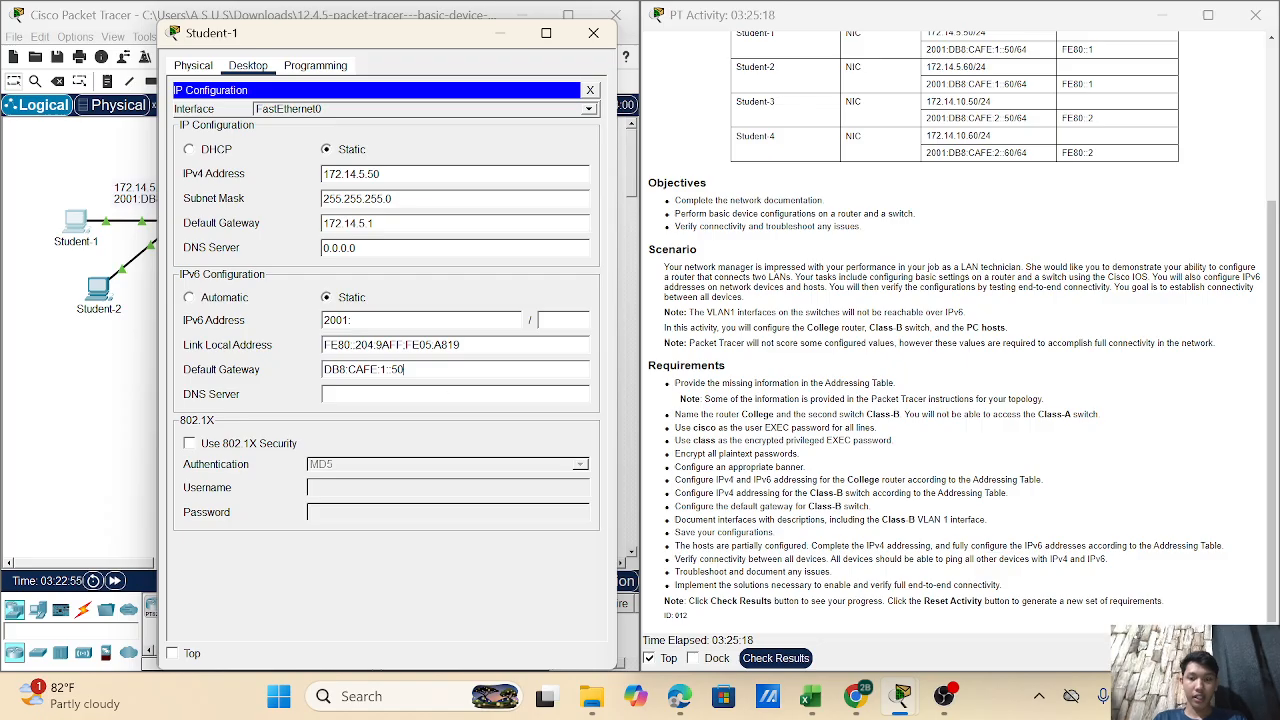
key("BackSpace")
key("BackSpace")
key("BackSpace")
key("BackSpace")
key("BackSpace")
key("BackSpace")
key("BackSpace")
key("BackSpace")
key("BackSpace")
key("BackSpace")
key("BackSpace")
key("BackSpace")
key("BackSpace")
key("BackSpace")
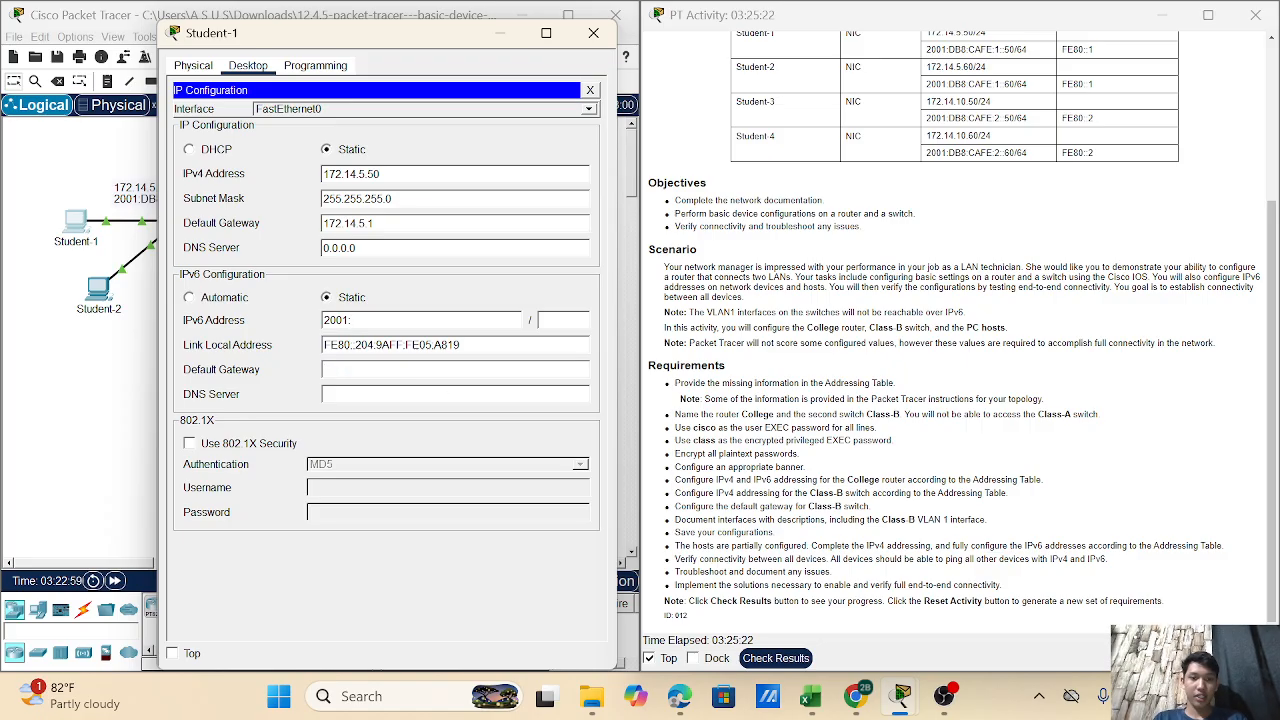
key("BackSpace")
key("BackSpace")
key("BackSpace")
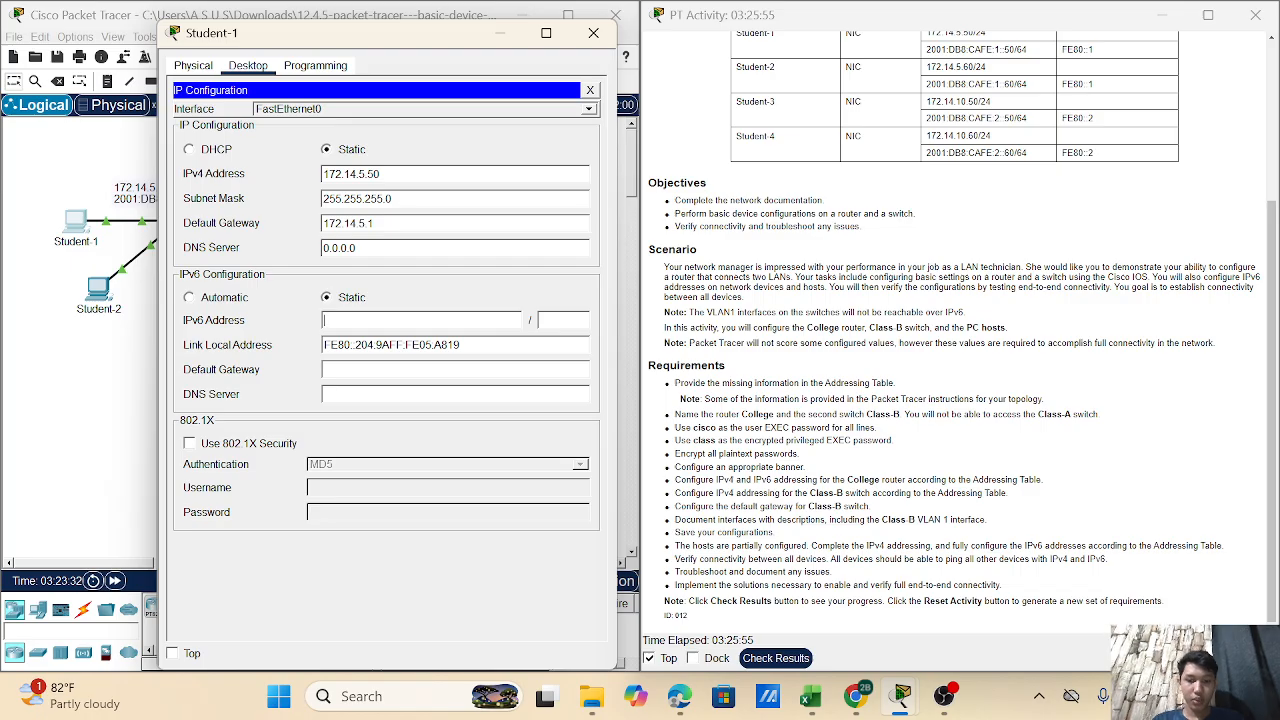
- Enter Student-1's IPv6 address 2001:DB8:CAFE:1::50, prefix 64, and IPv6 gateway FE80::1
type("2001")
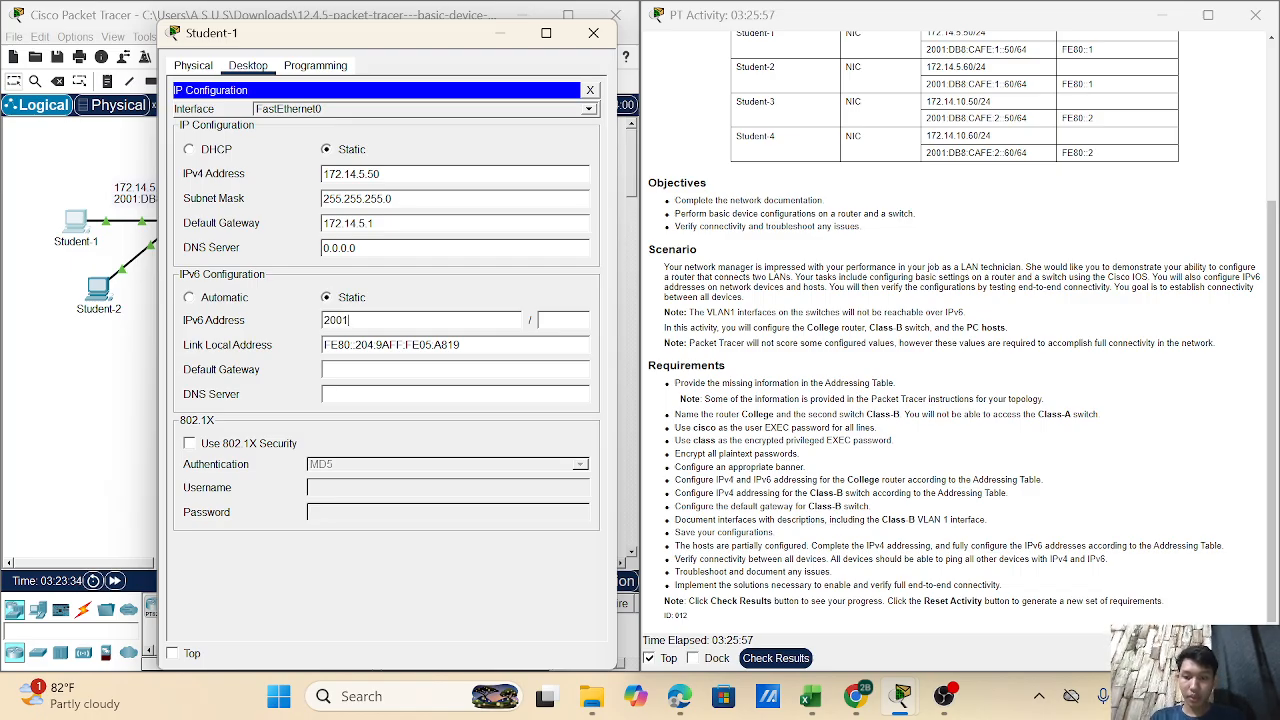
type(":")
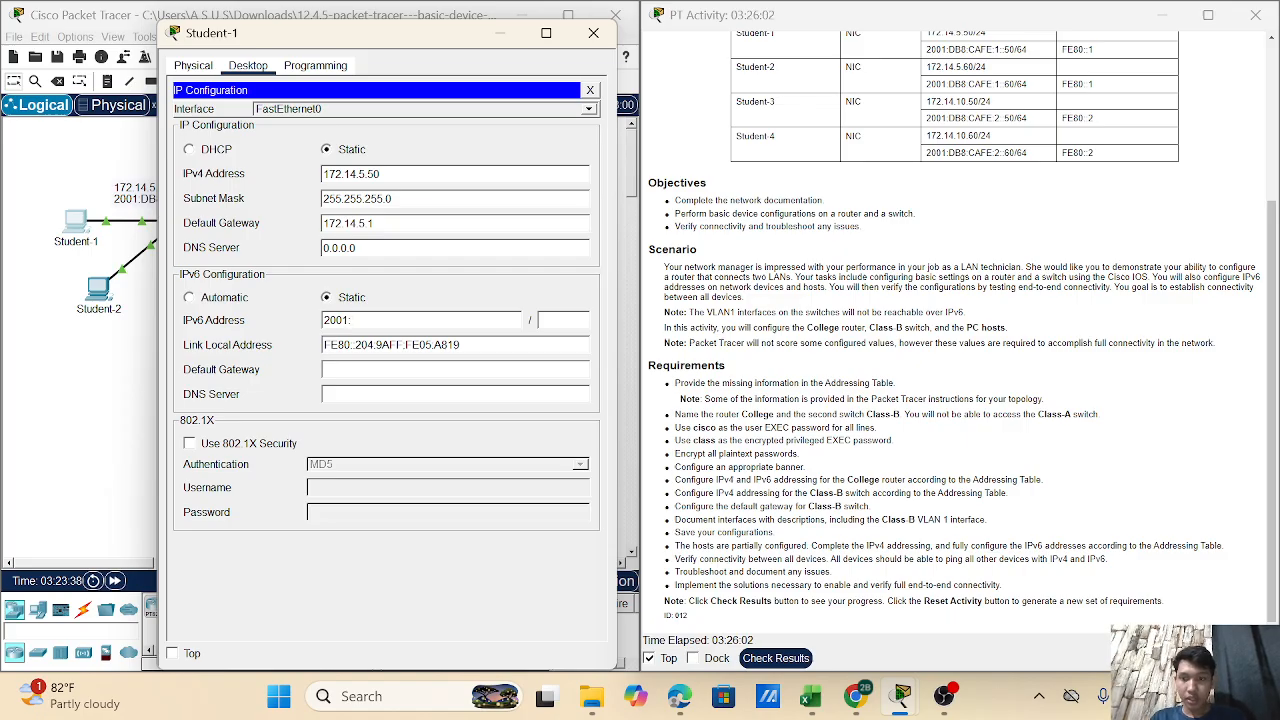
type("DB8")
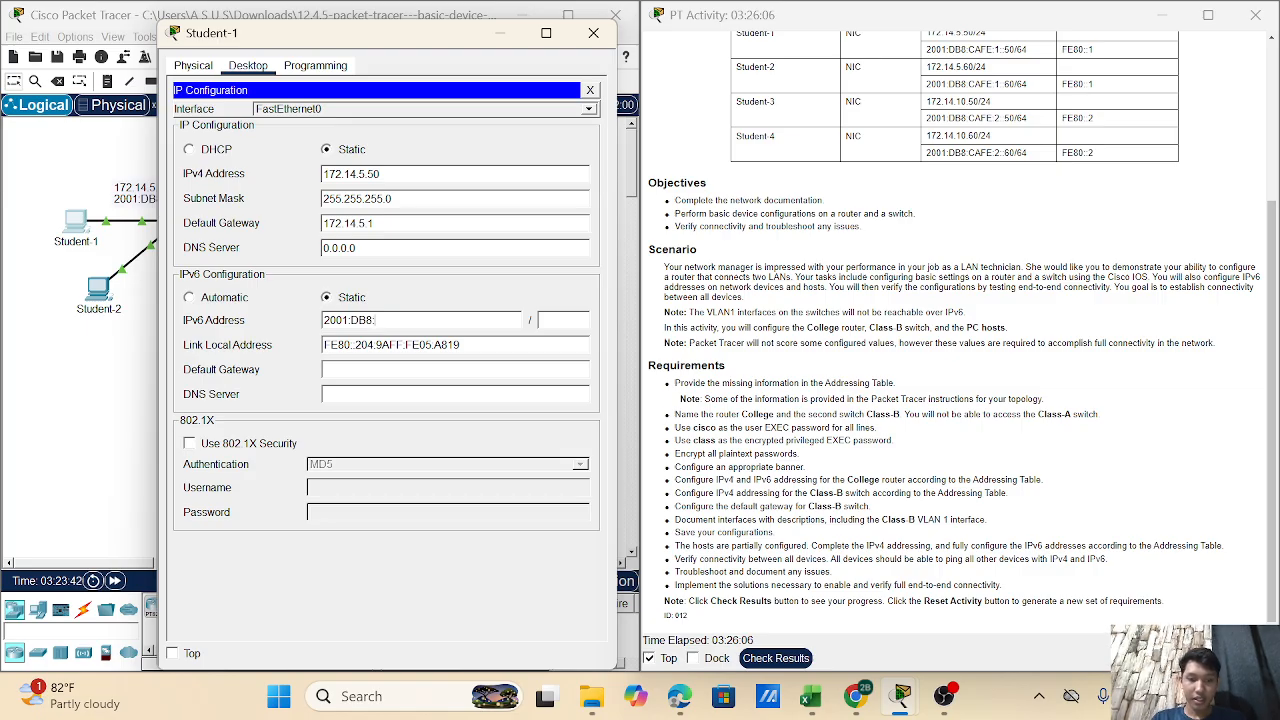
type(":CAFE")
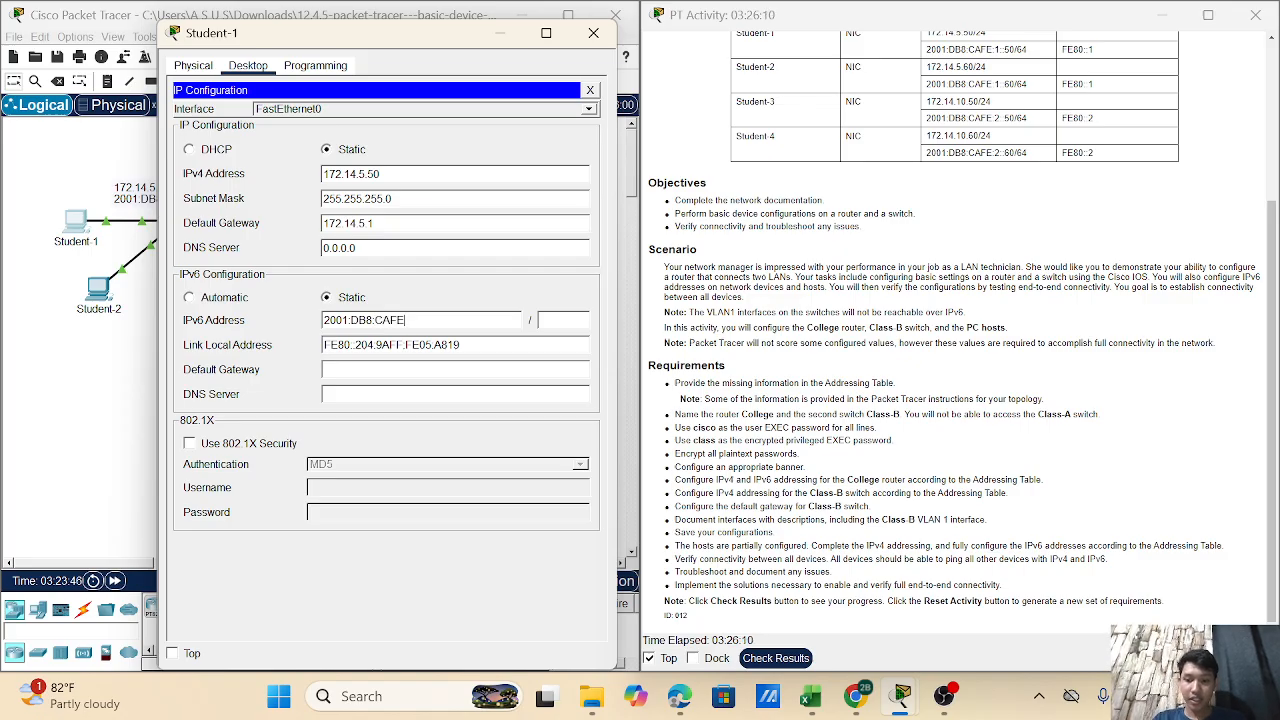
type(":1")
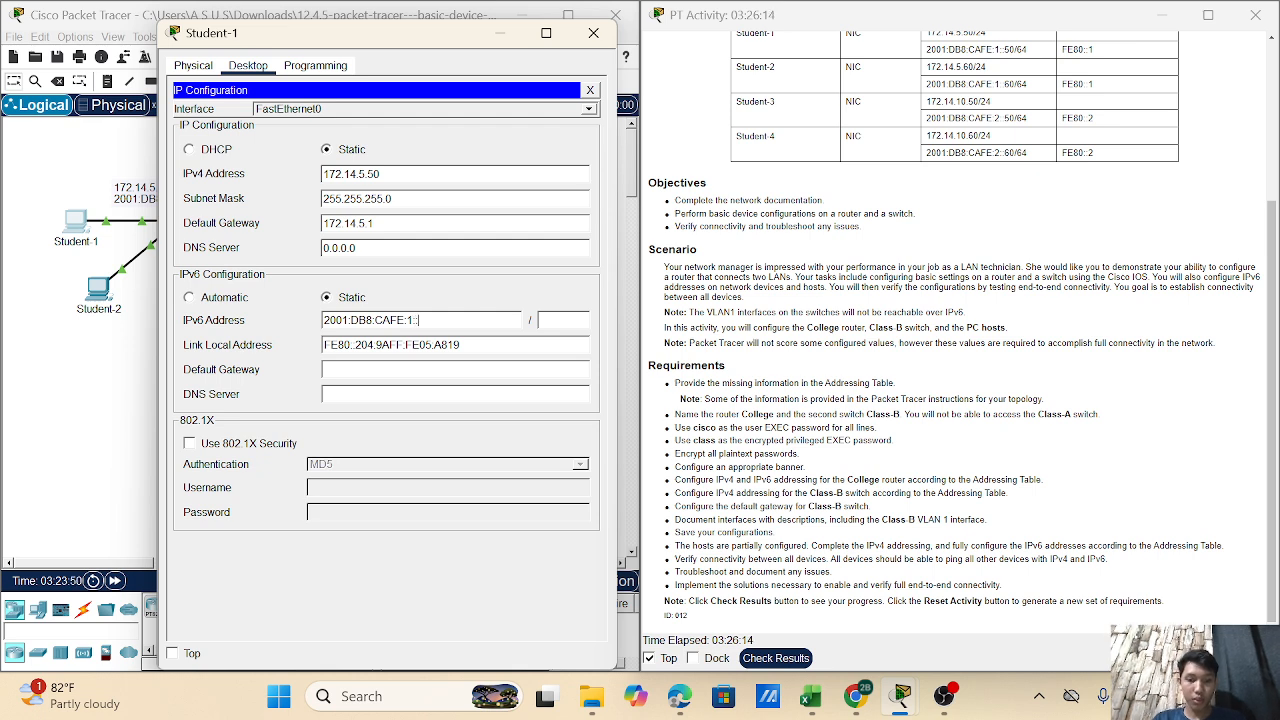
type("::50")
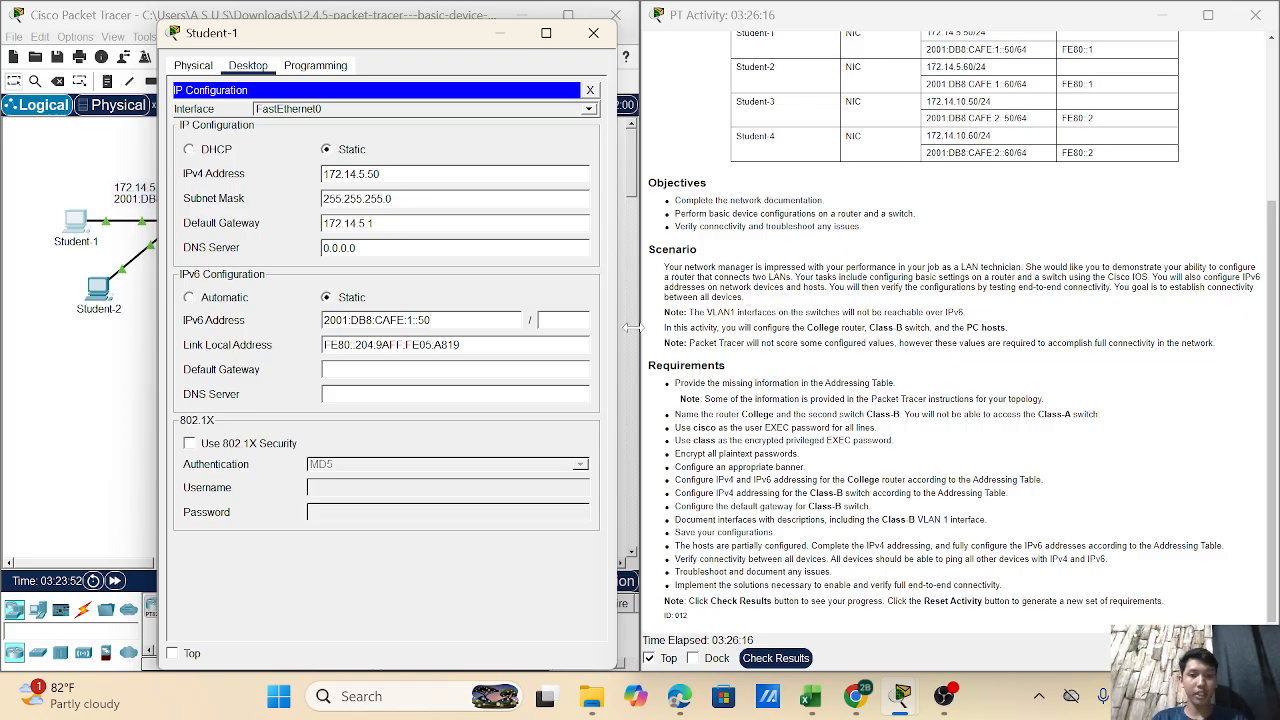
key("Tab")
type("64")
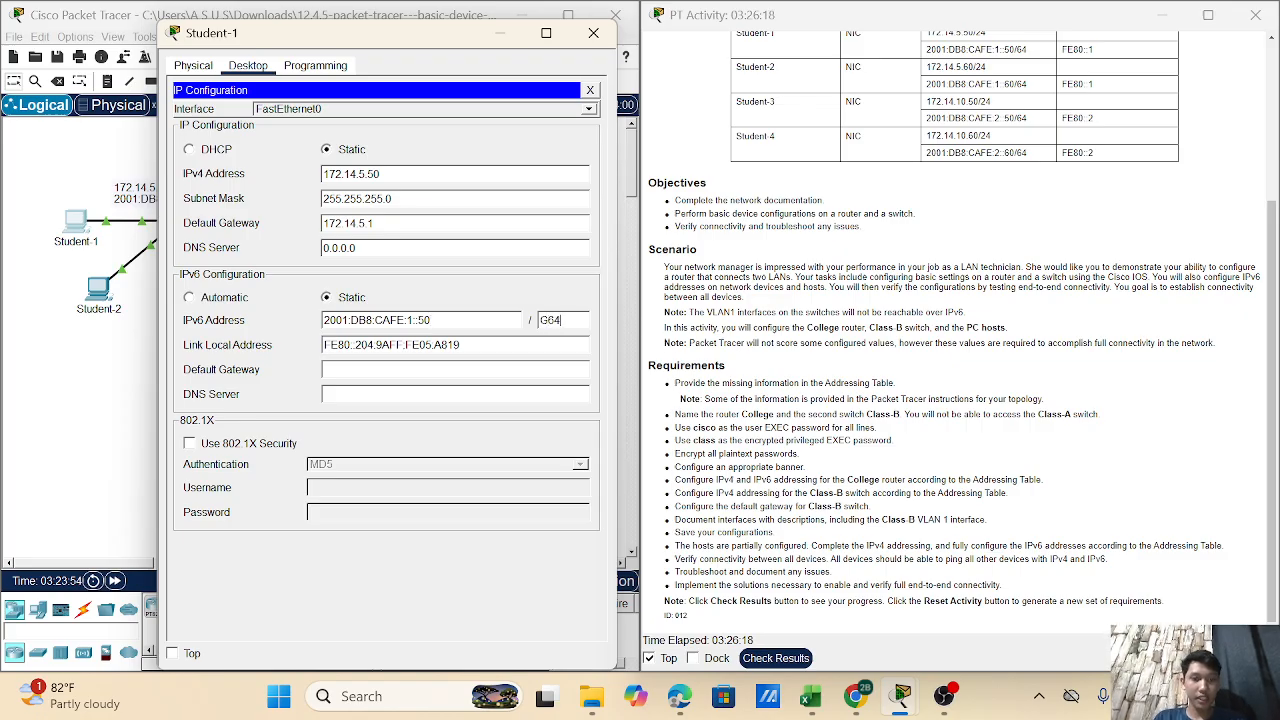
key("BackSpace")
key("BackSpace")
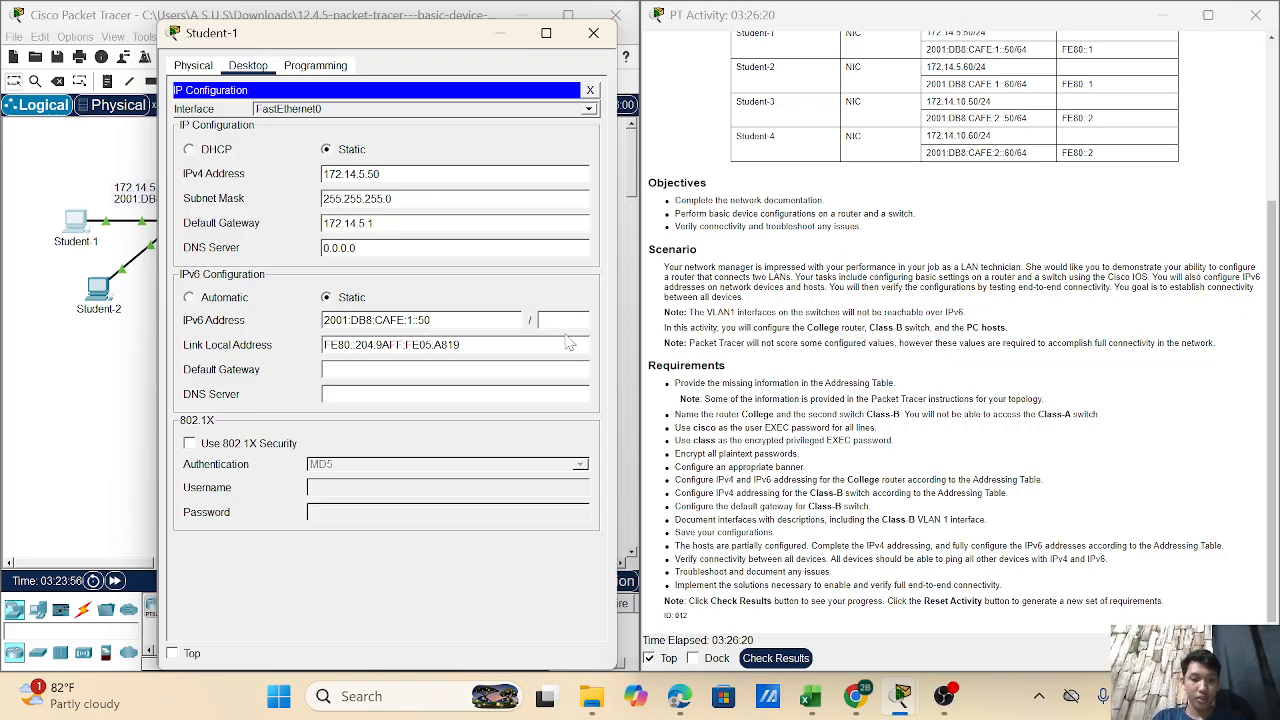
type("64")
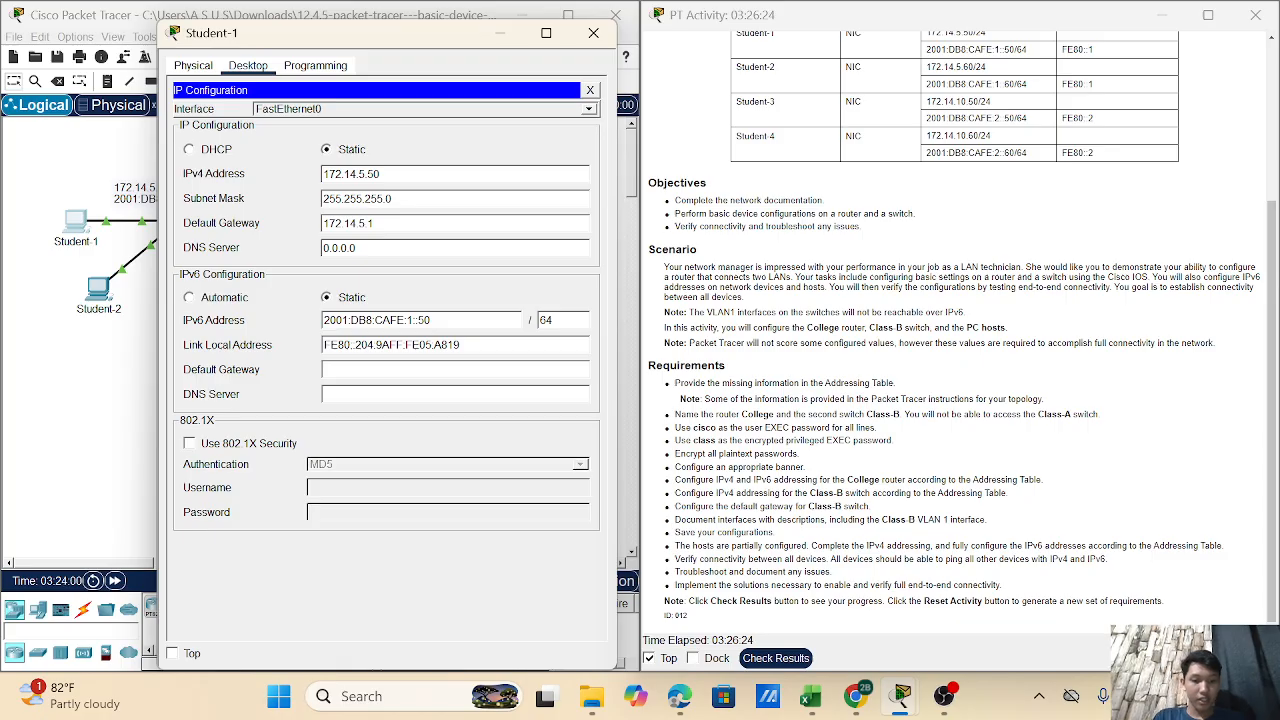
type("FE80")
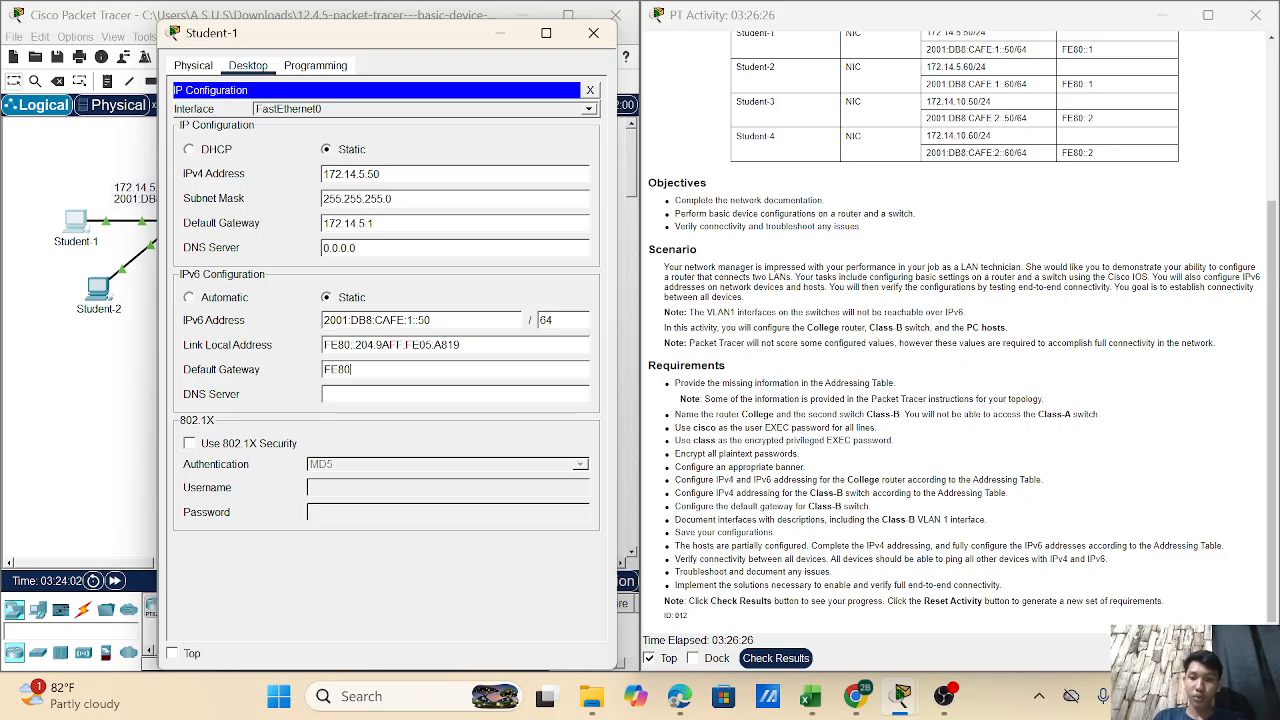
type("::")
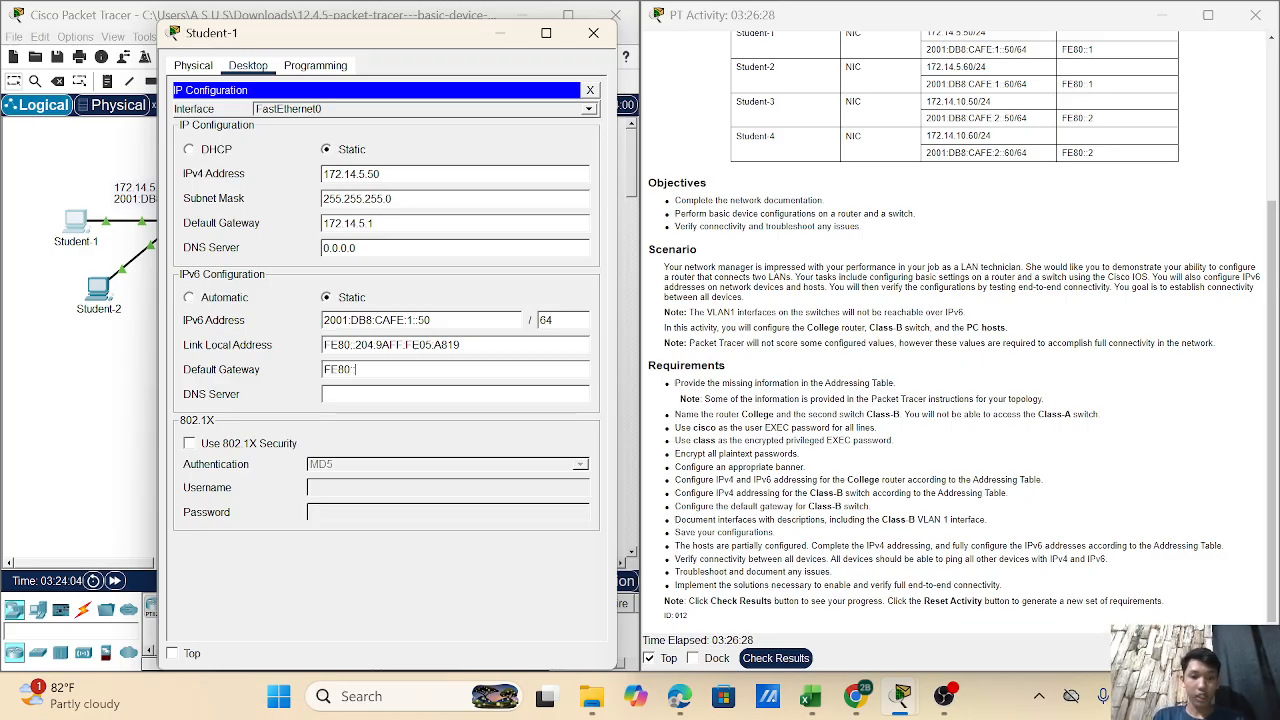
type("1")
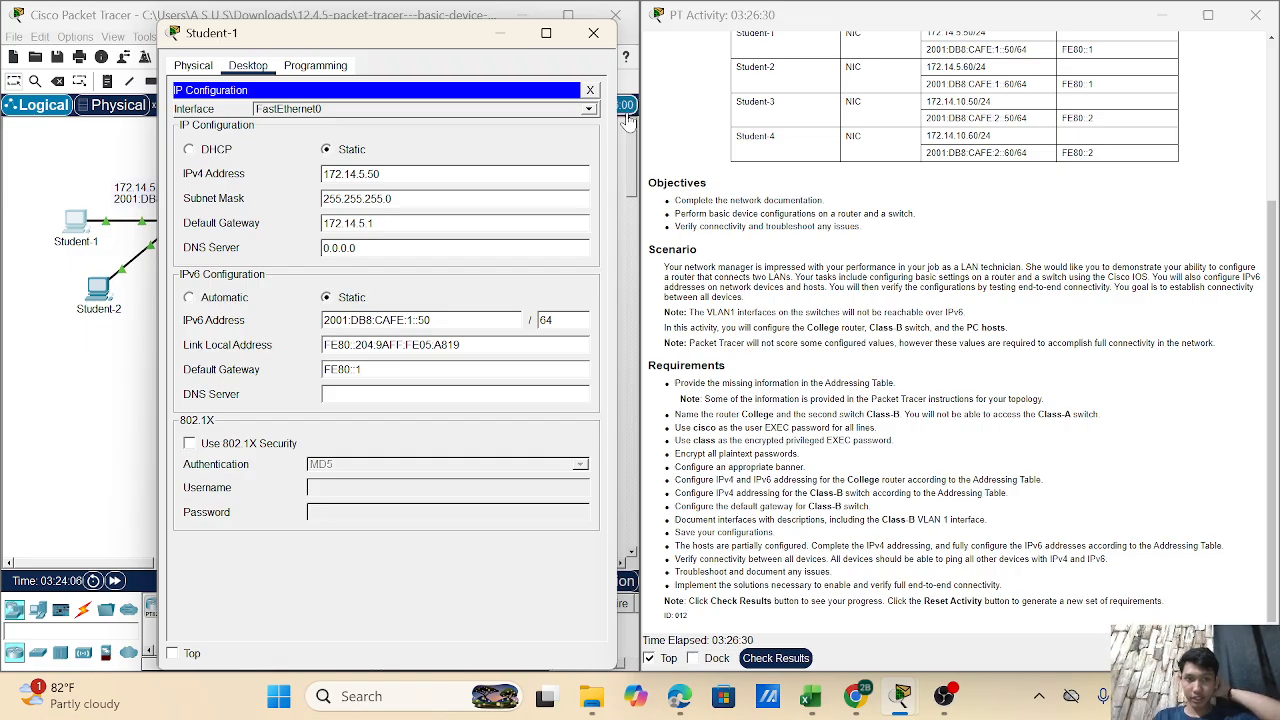
- Close Student-1, open Student-2's IP Configuration, and clear its 0.0.0.0 IPv4 gateway
left_click(594, 34)
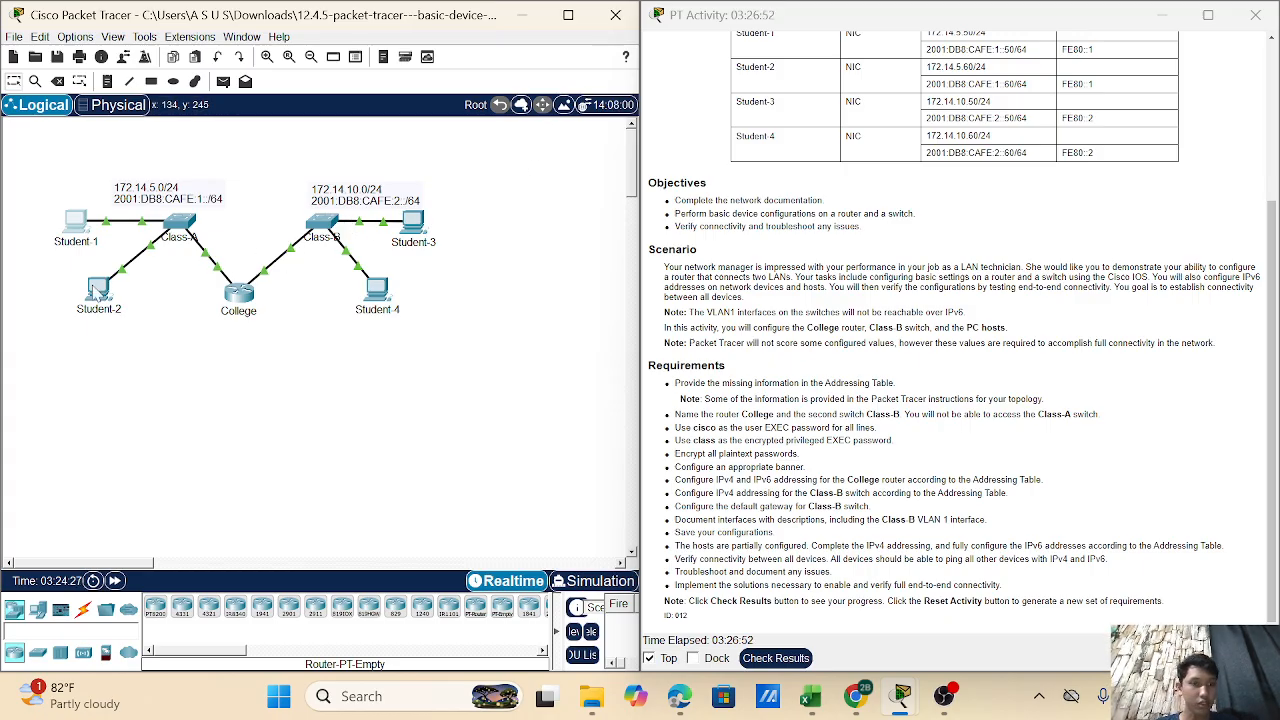
left_click(97, 291)
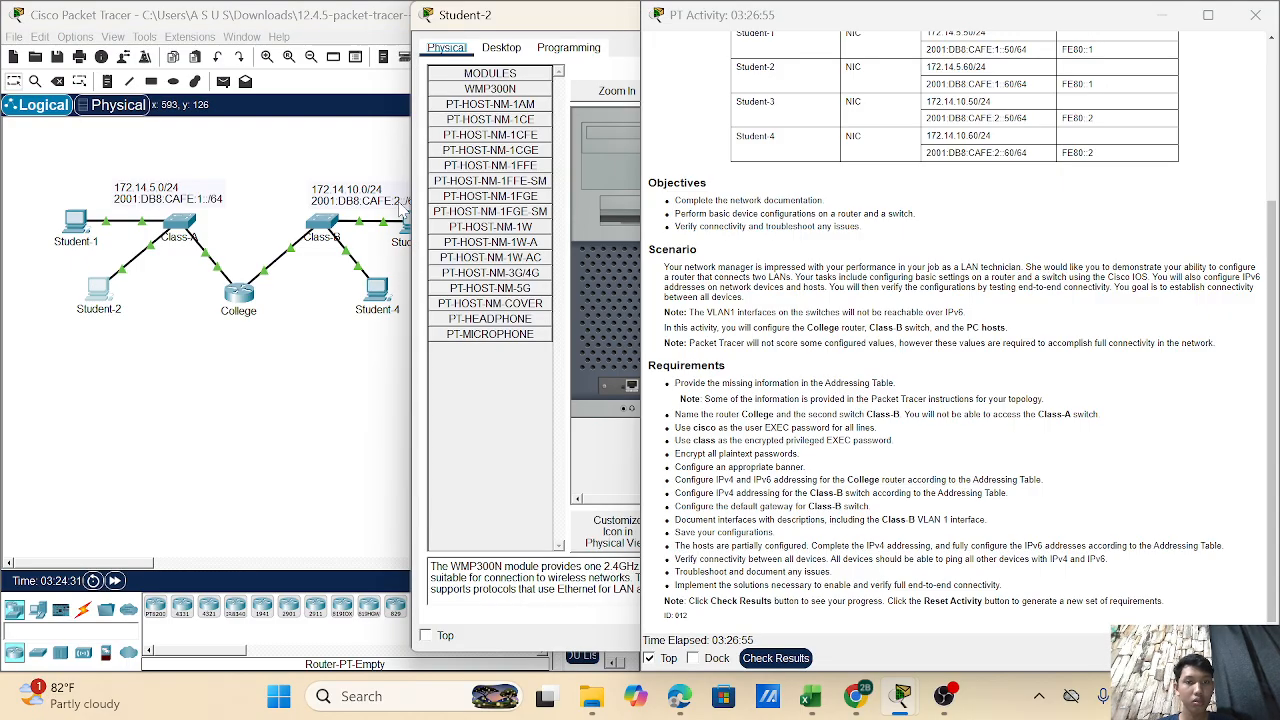
left_click_drag(586, 23, 312, 50)
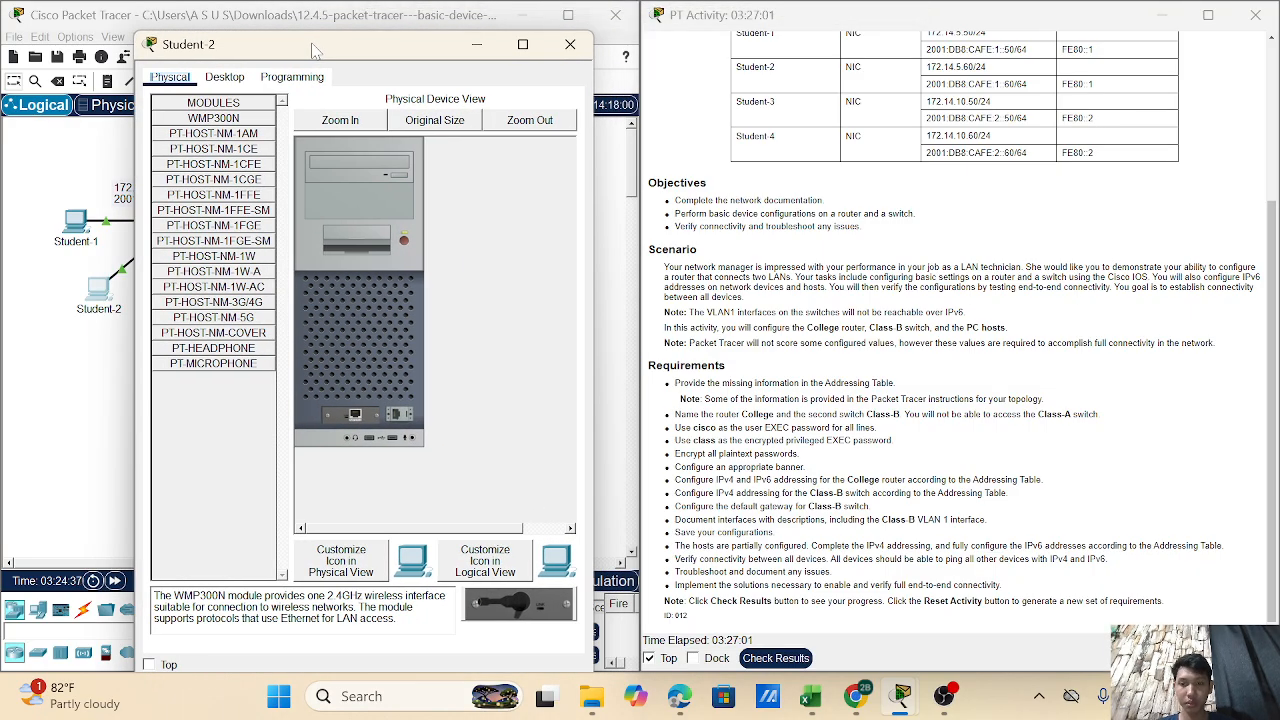
left_click(228, 78)
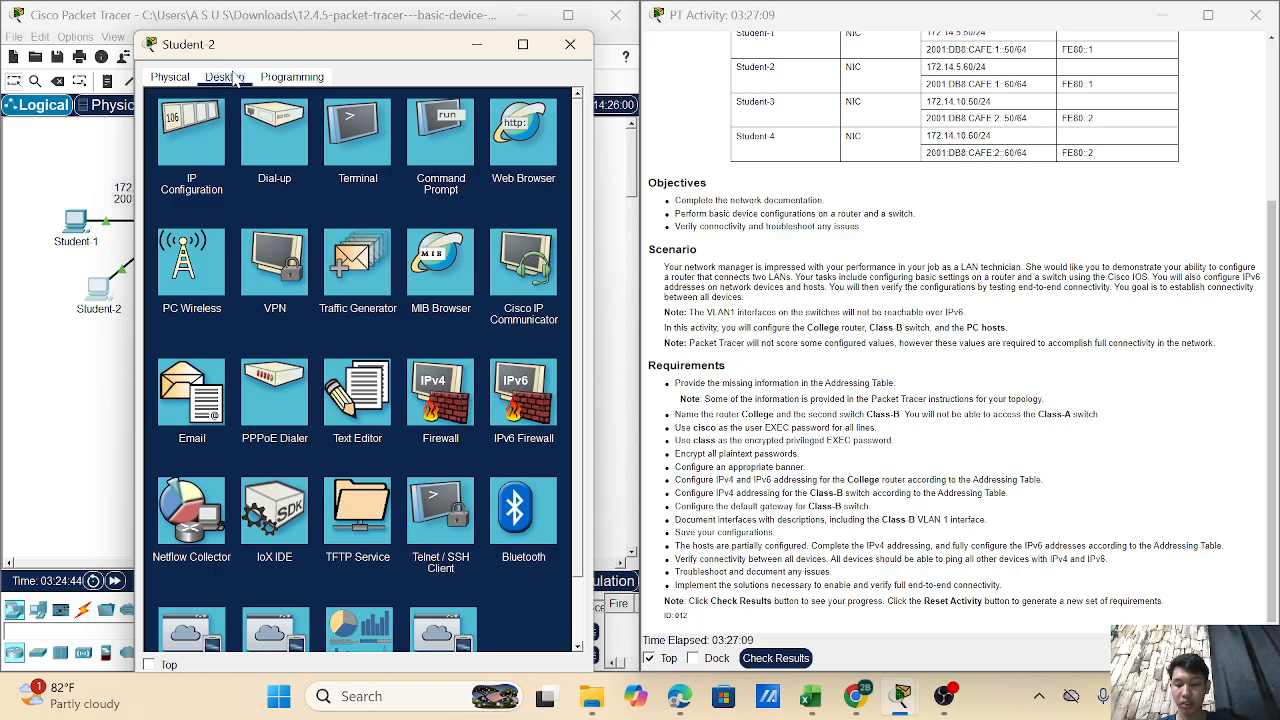
left_click(186, 124)
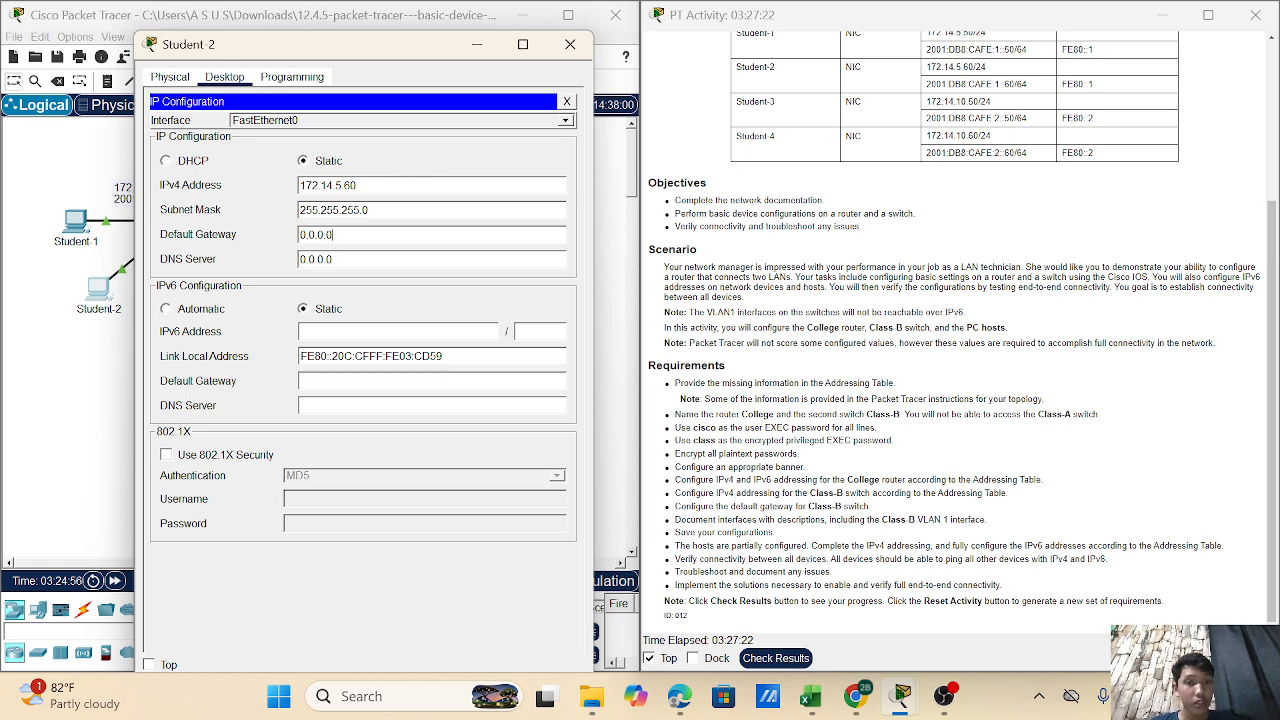
key("BackSpace")
key("BackSpace")
key("BackSpace")
key("BackSpace")
key("BackSpace")
key("BackSpace")
key("BackSpace")
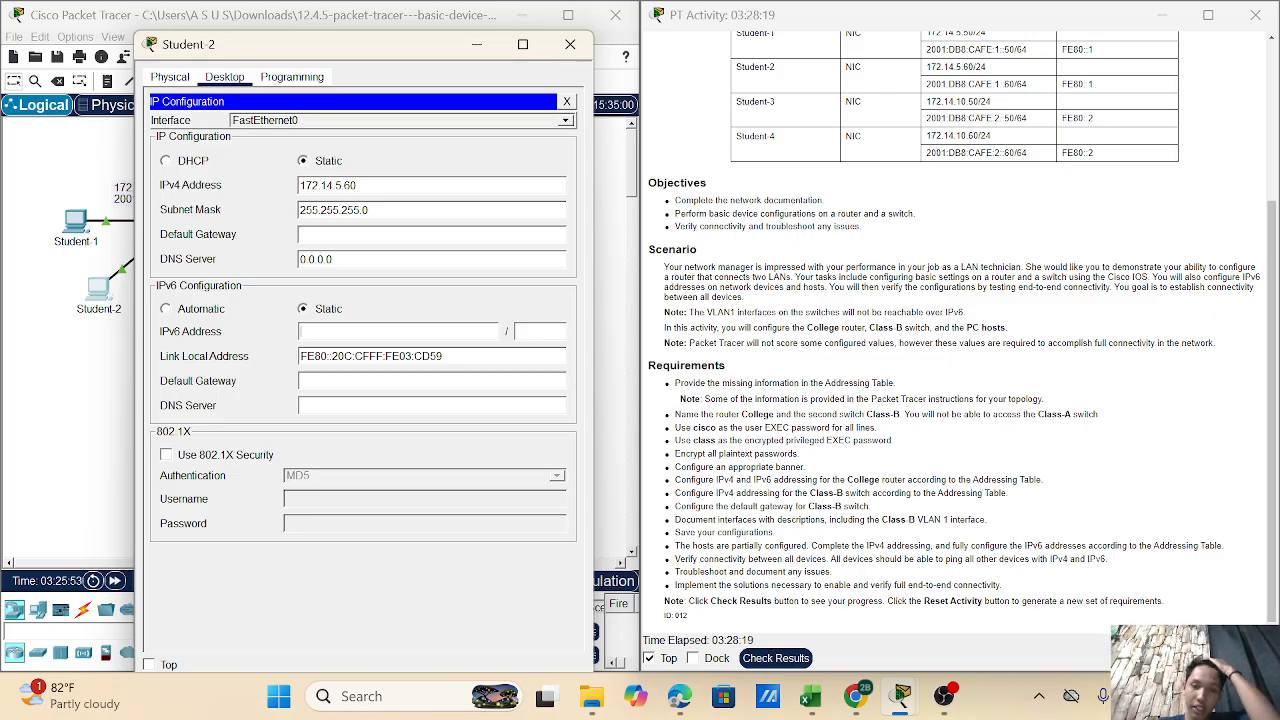
- Give Student-2 IPv6 2001:DB8:CAFE:1::60/64, IPv6 gateway FE80::1, IPv4 gateway 172.14.5.1, then close it
type("2001")
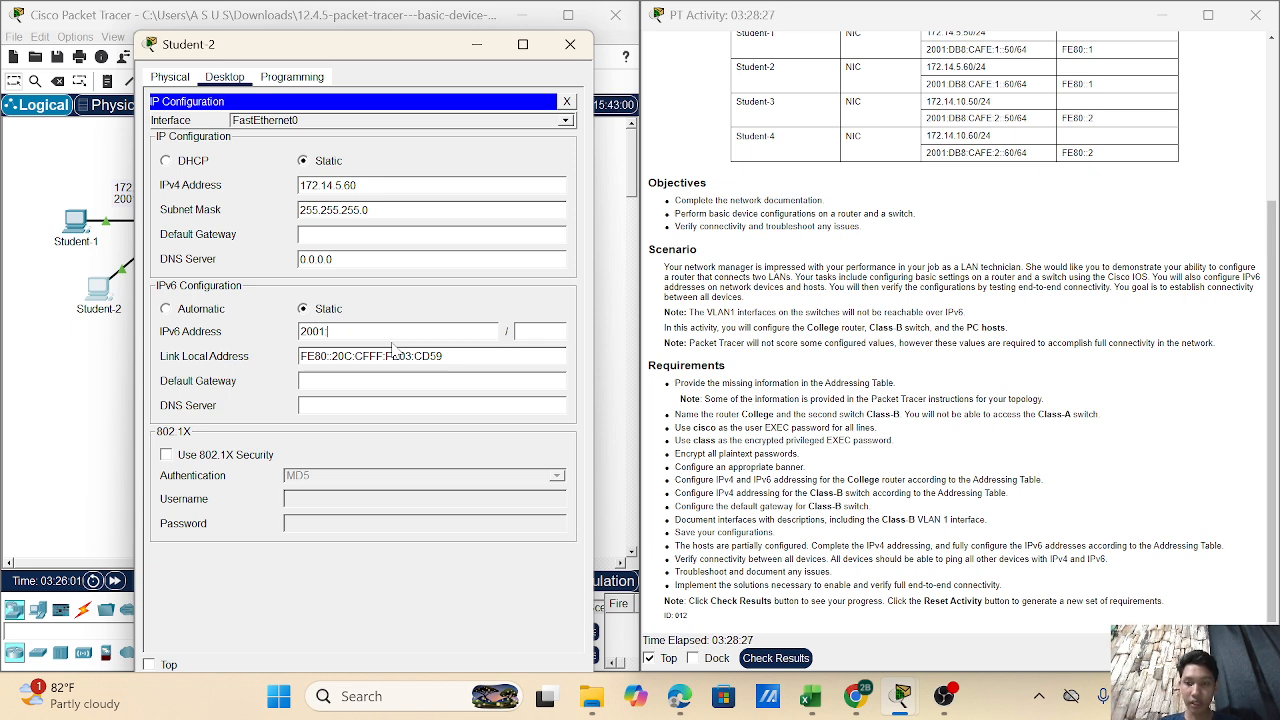
type(":DB")
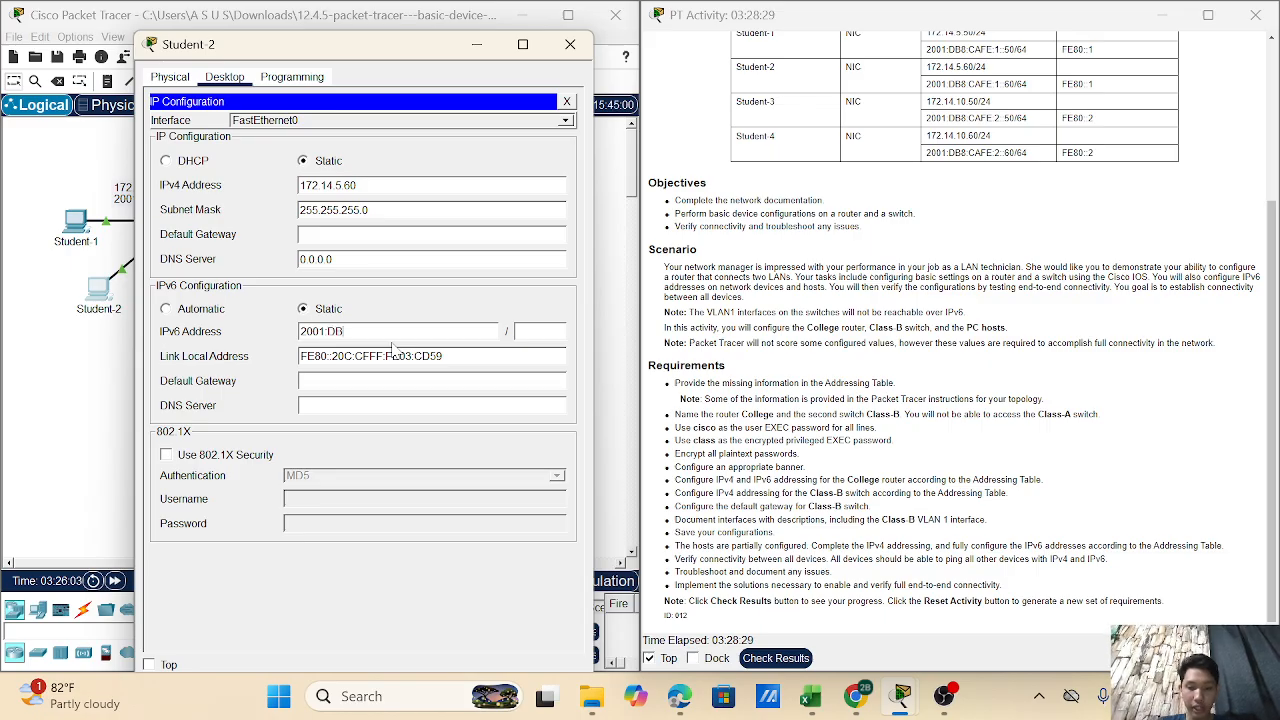
type("8:")
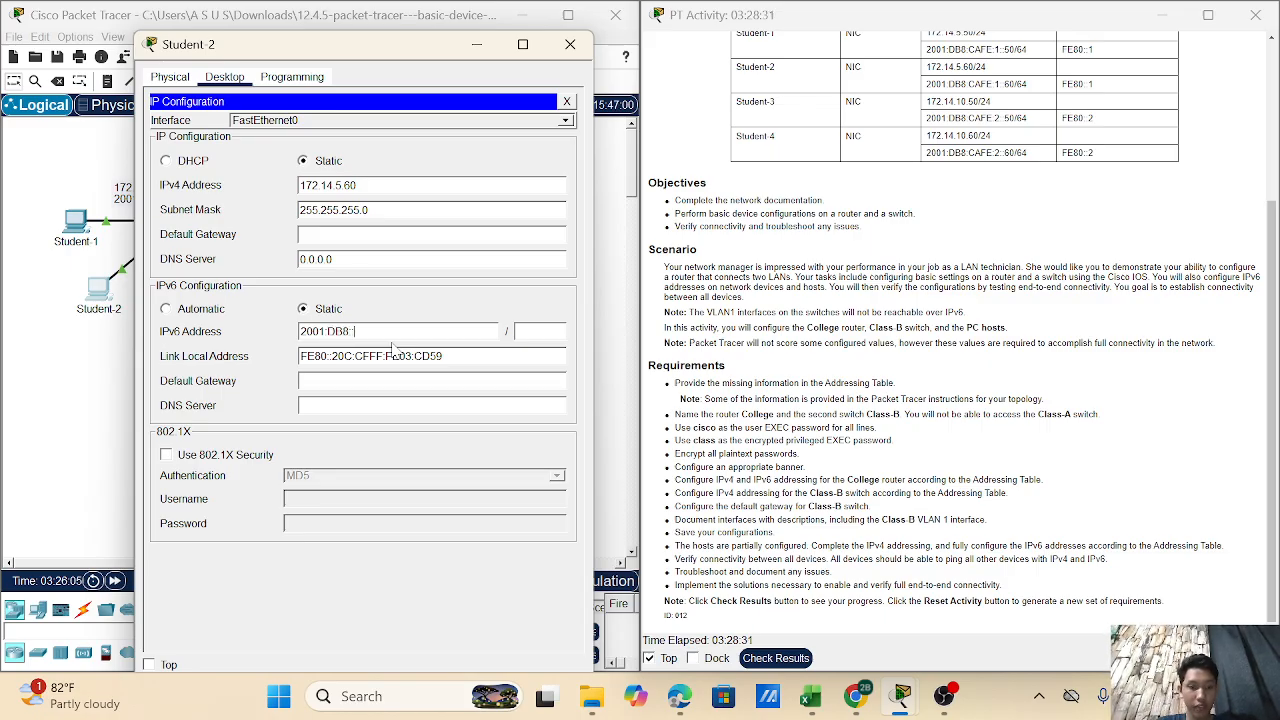
type("CAFE")
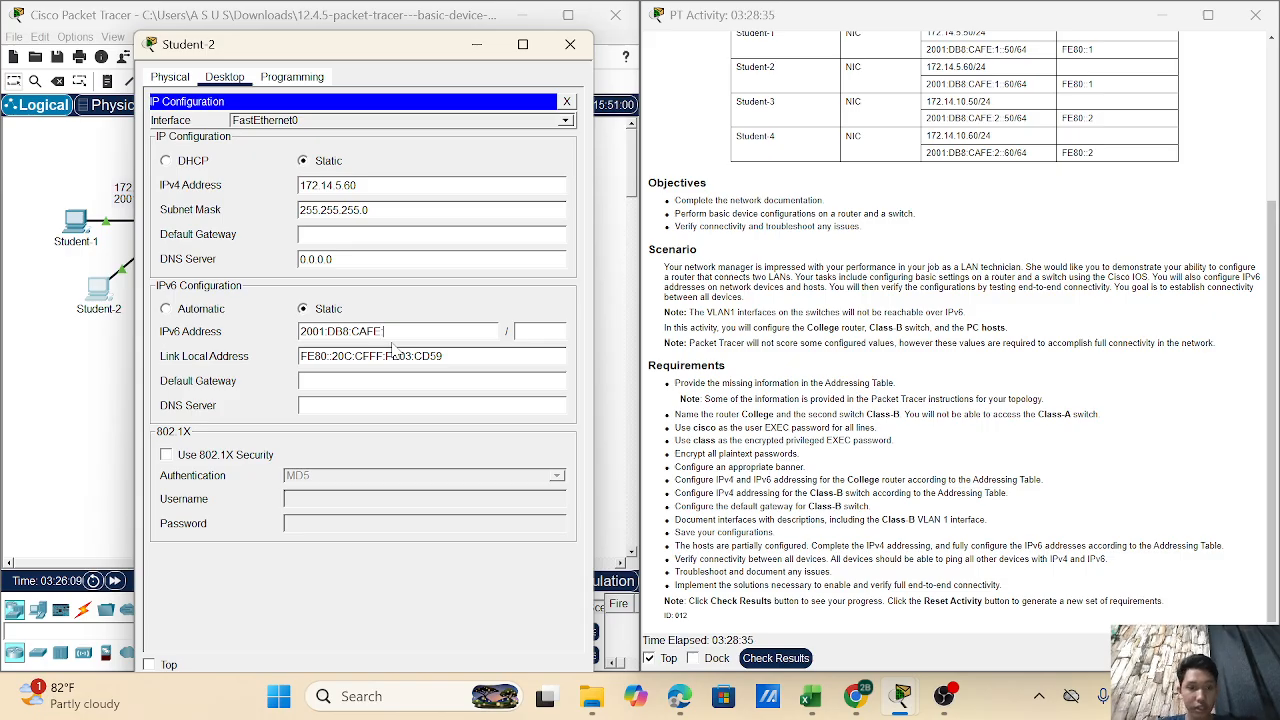
type(":1")
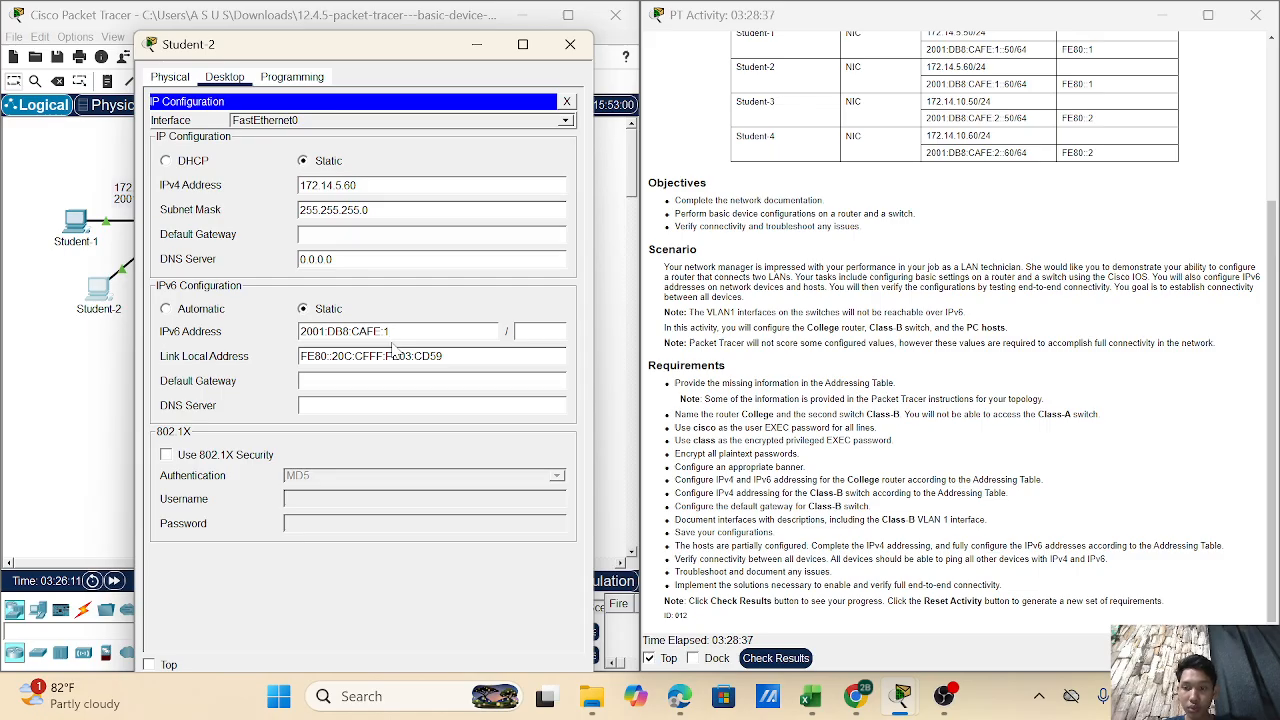
type("::")
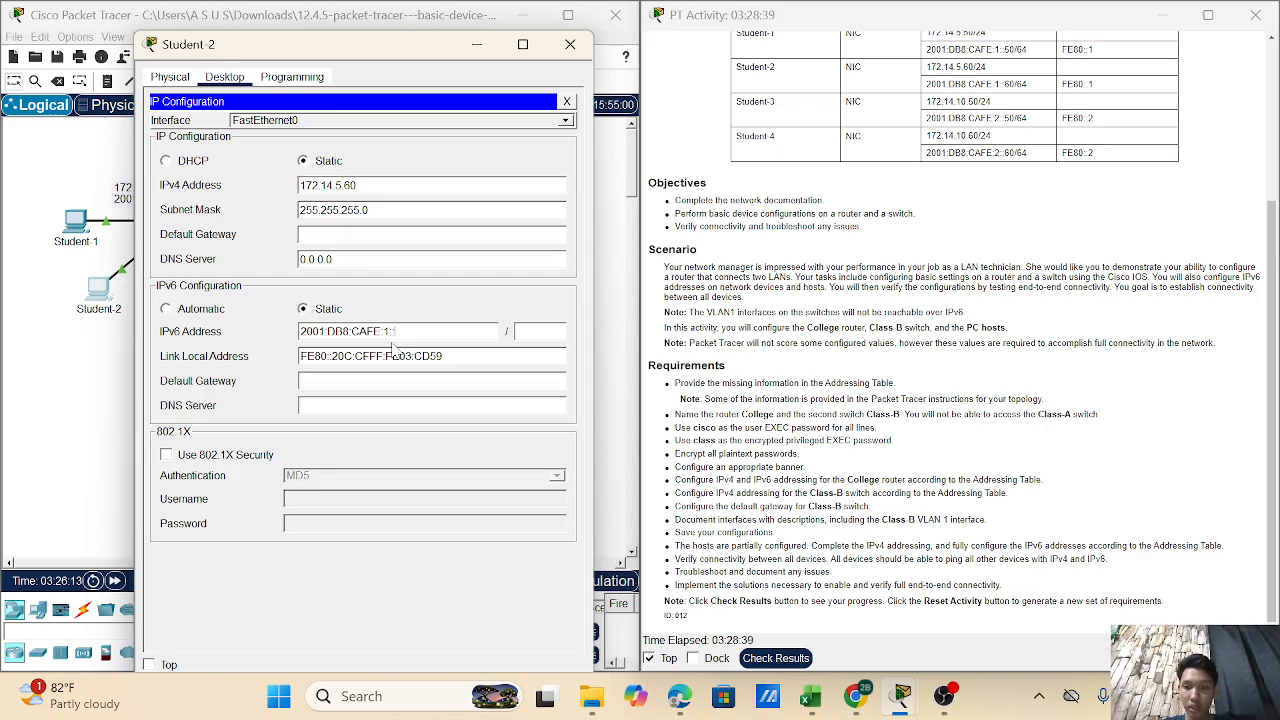
type("60")
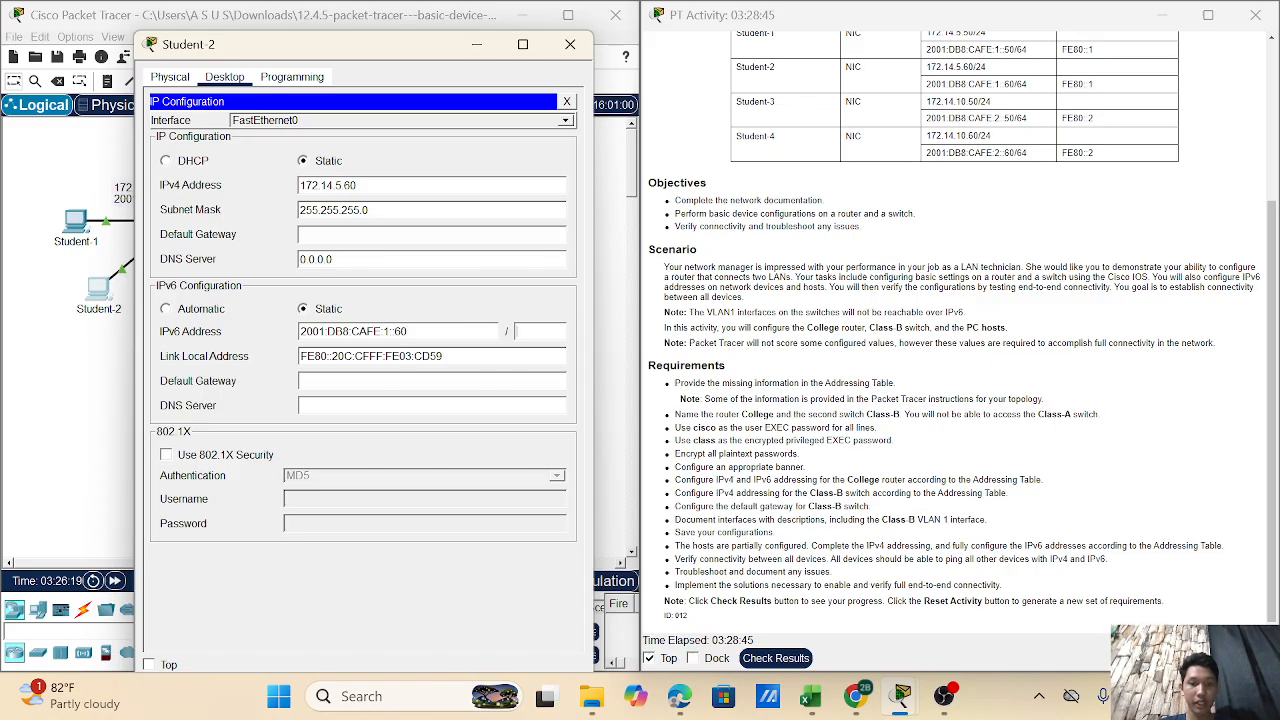
type("64")
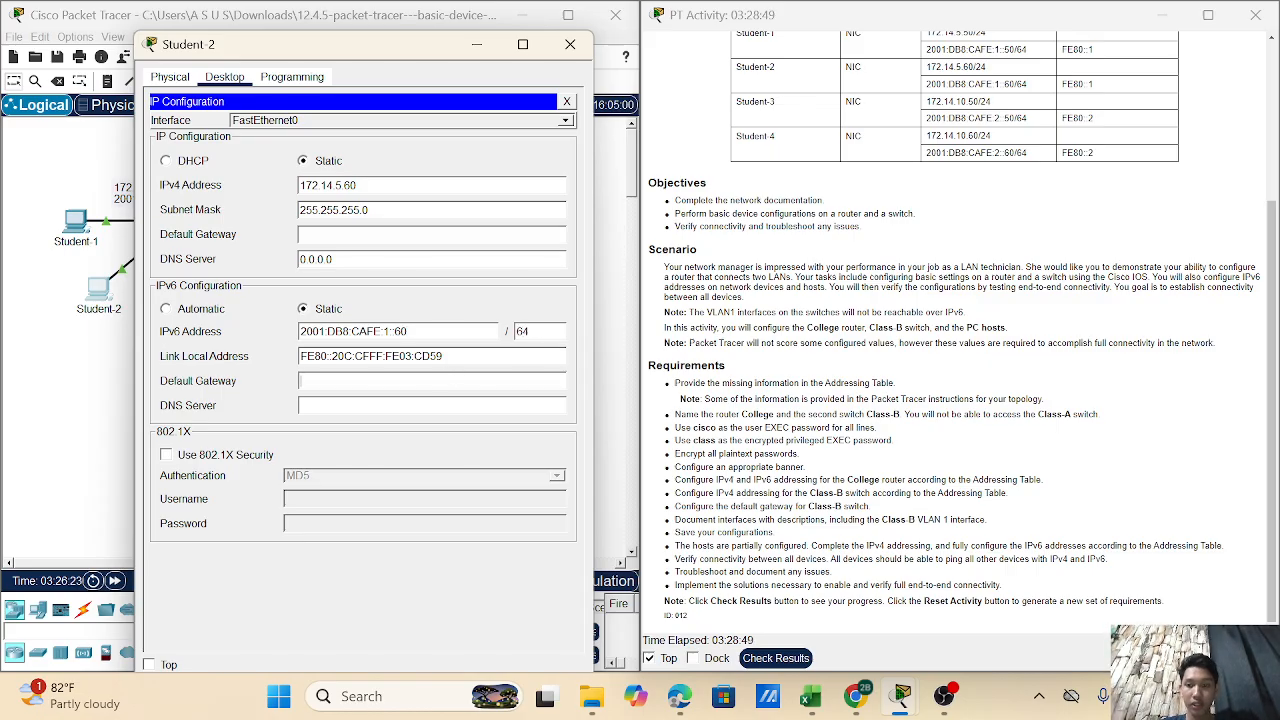
type("FE")
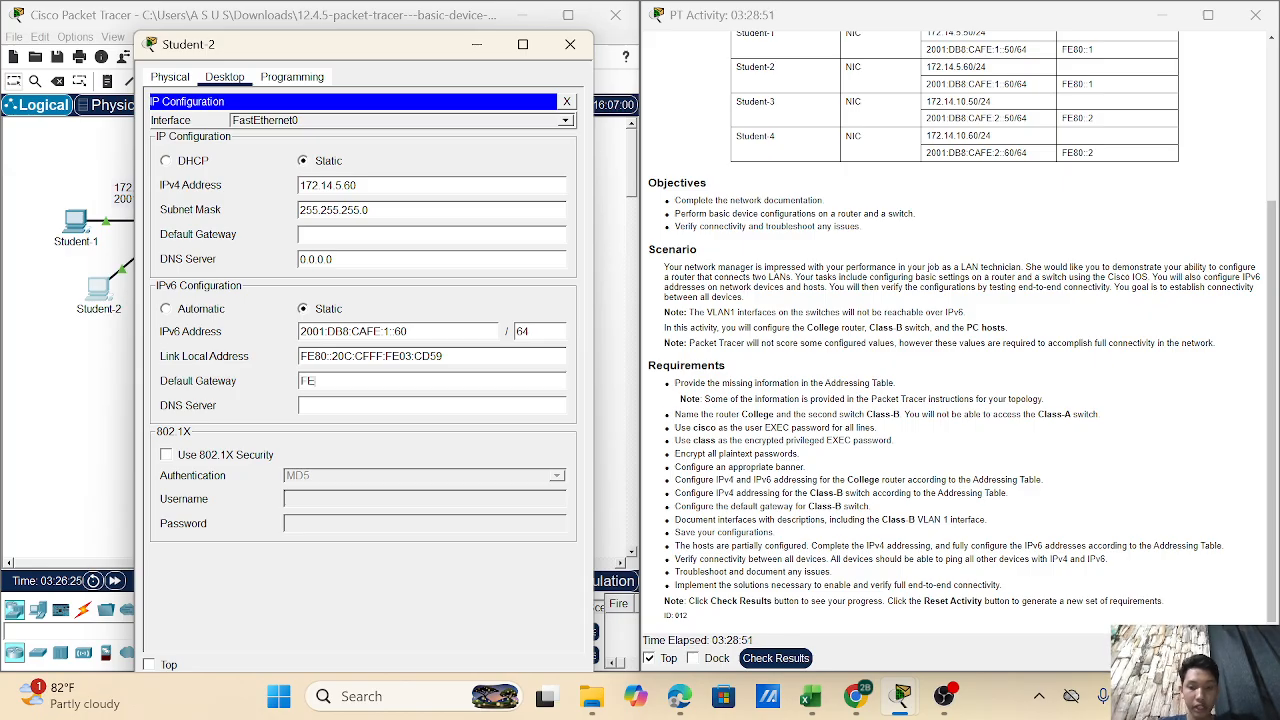
type("80::1")
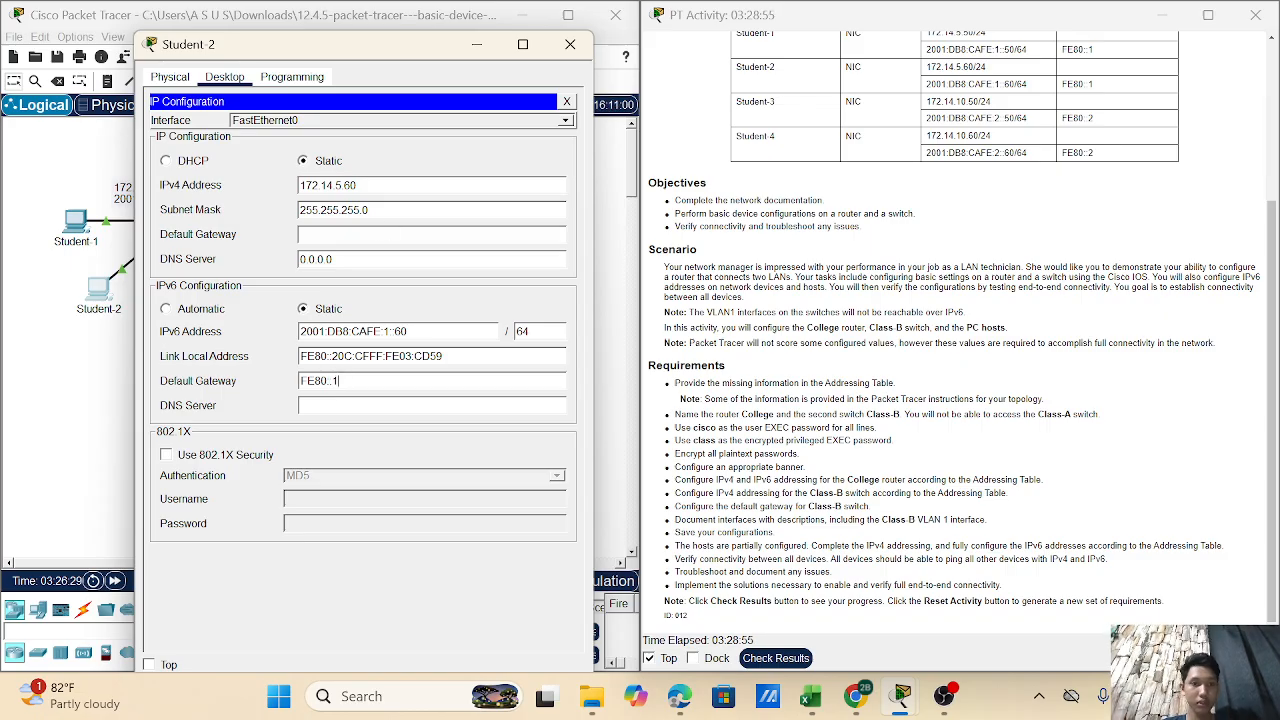
left_click(432, 235)
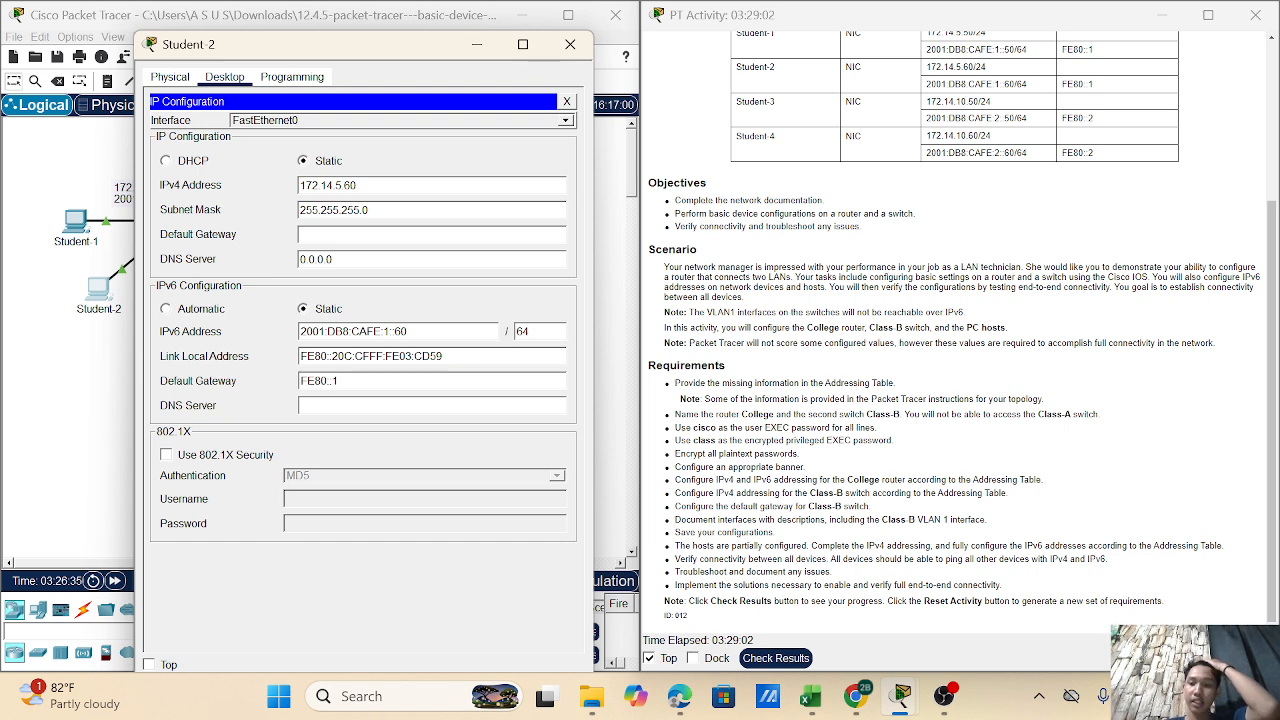
type("172.")
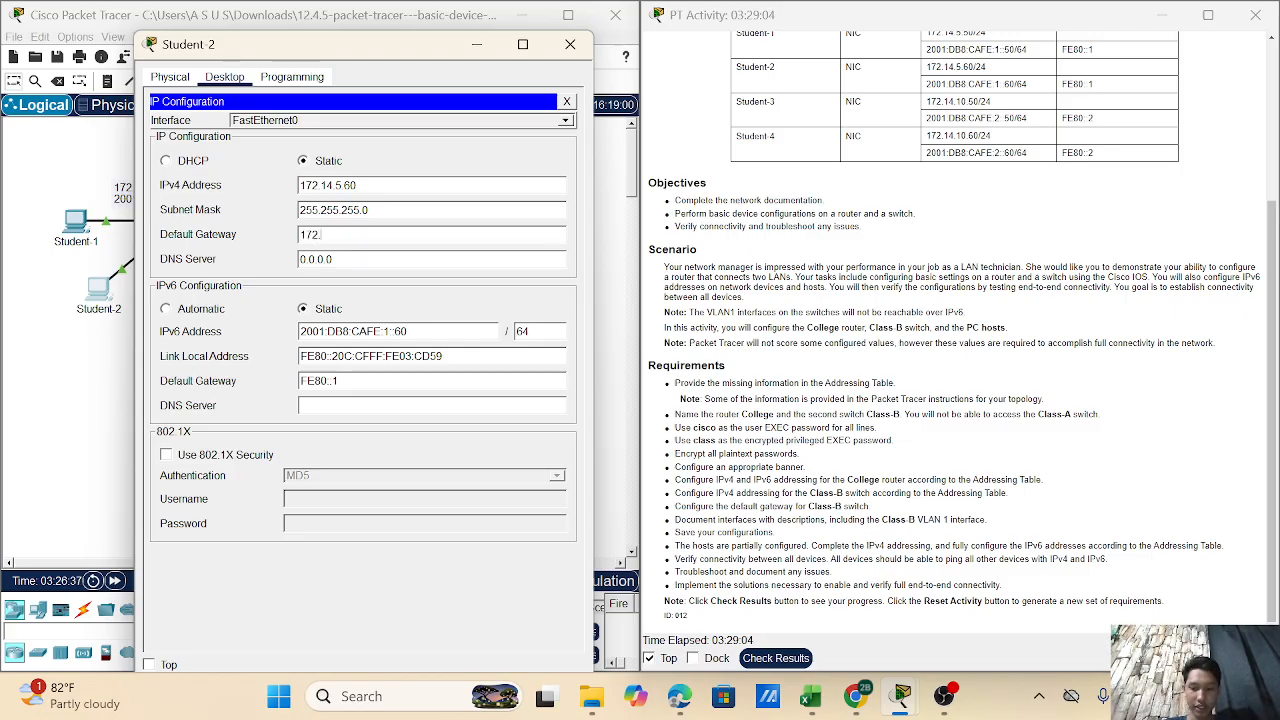
type("14")
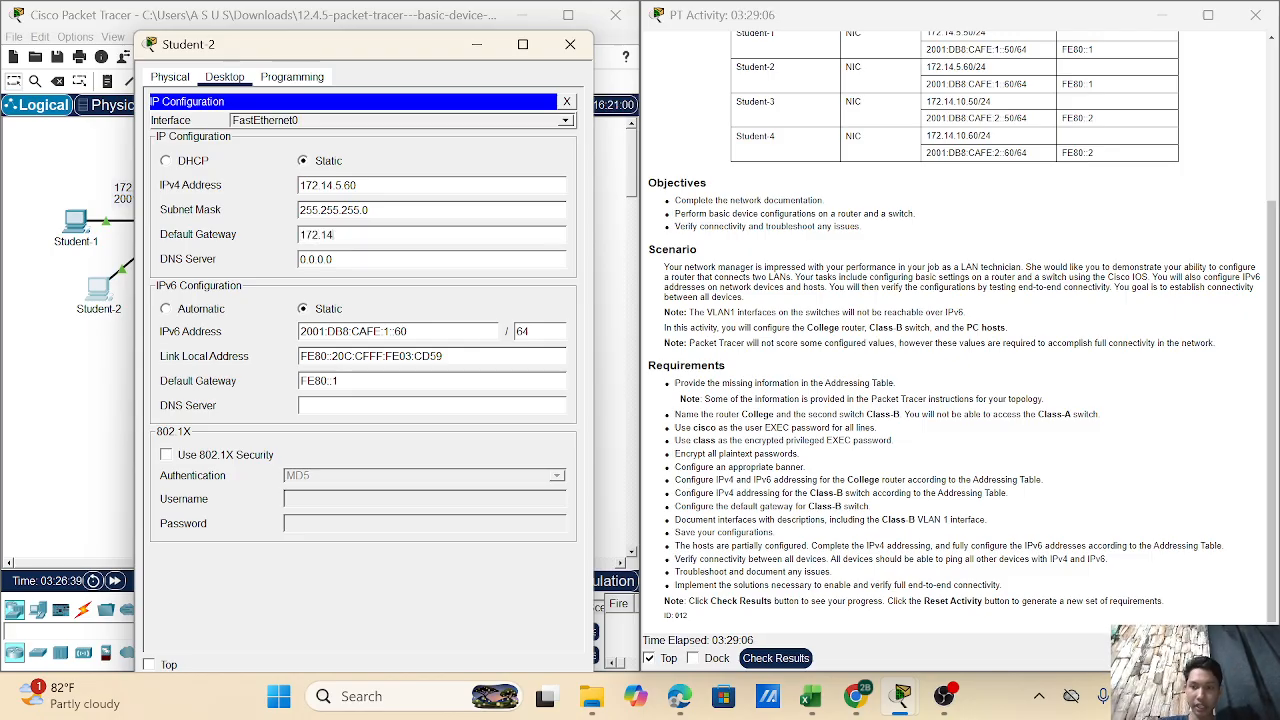
type(".5.1")
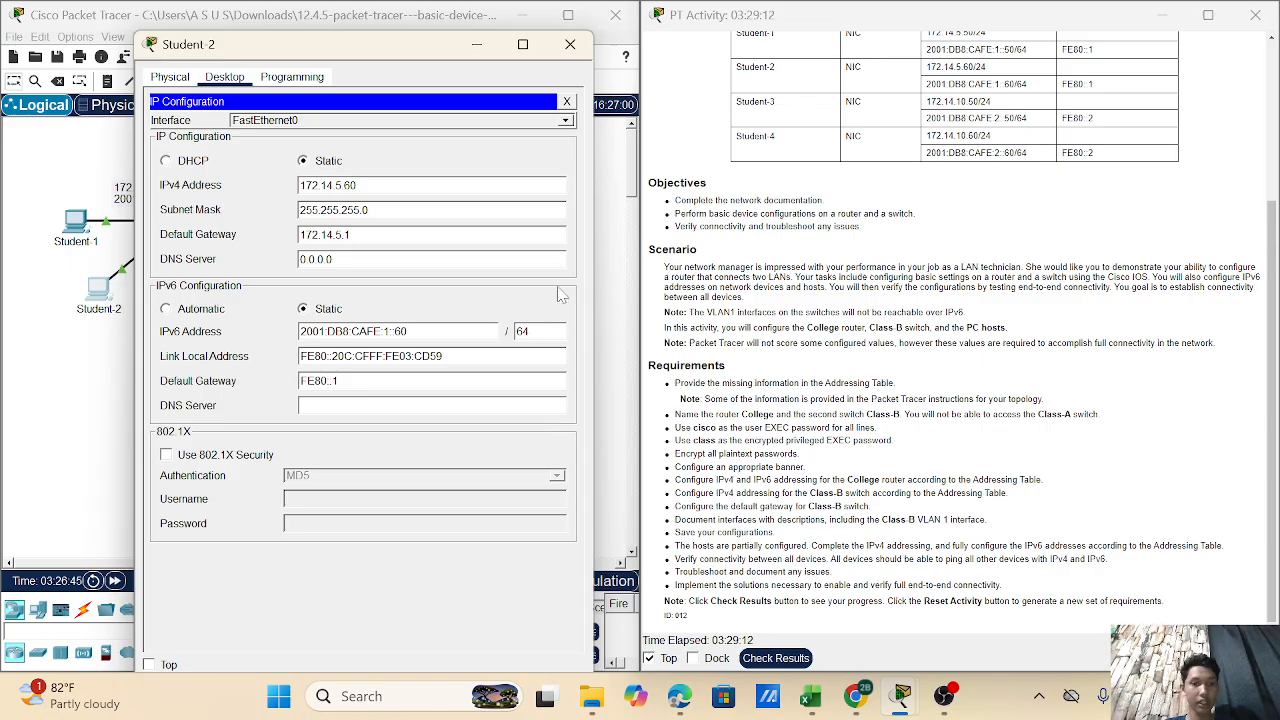
left_click(572, 44)
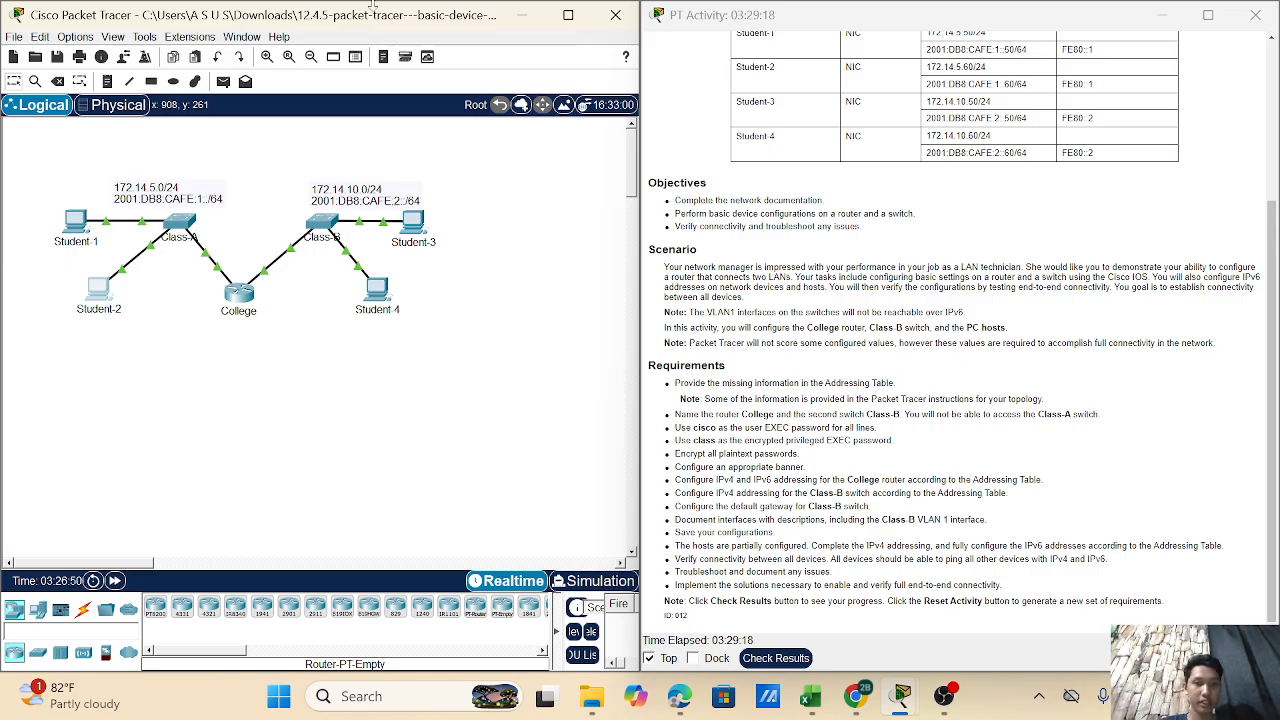
- Open the Student-3 PC's Desktop IP Configuration
left_click(417, 229)
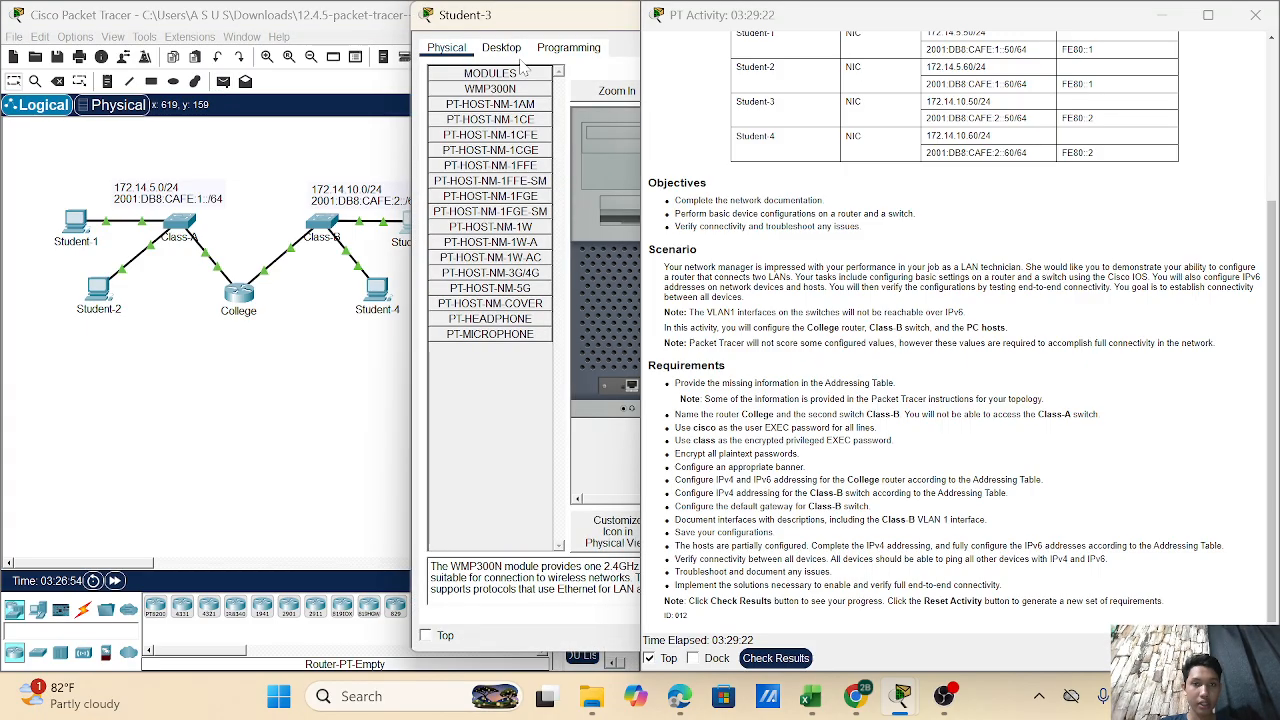
left_click(512, 52)
left_click_drag(552, 19, 228, 38)
left_click(143, 111)
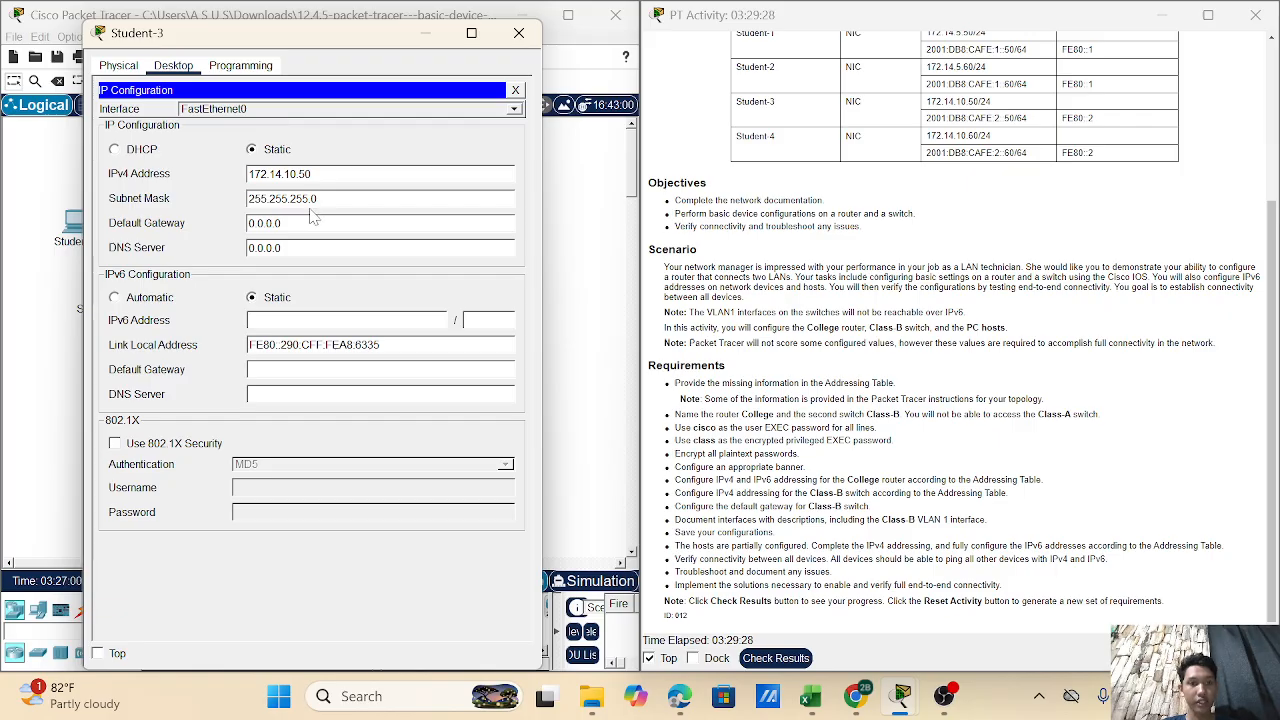
- Set Student-3's IPv4 gateway 172.14.10.1, IPv6 2001:DB8:CAFE:2::50, IPv6 gateway FE80::2, then close
key("BackSpace")
key("BackSpace")
key("BackSpace")
key("BackSpace")
key("BackSpace")
key("BackSpace")
key("BackSpace")
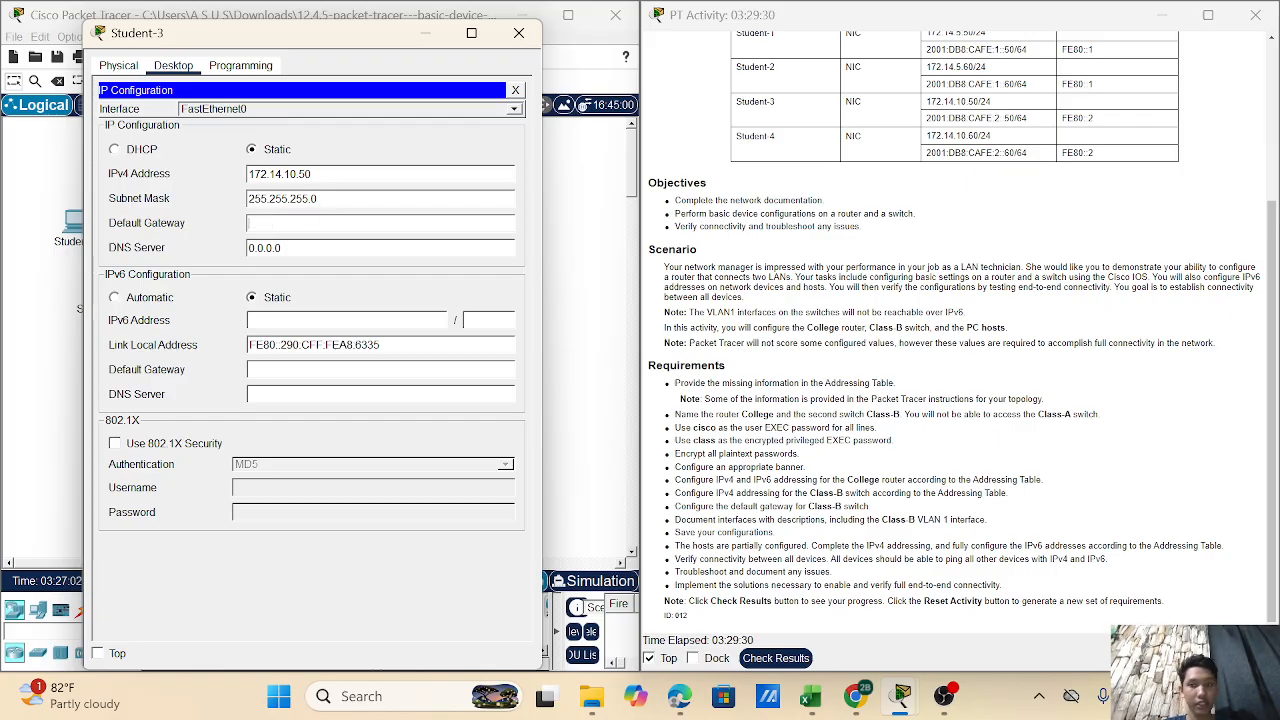
type("172")
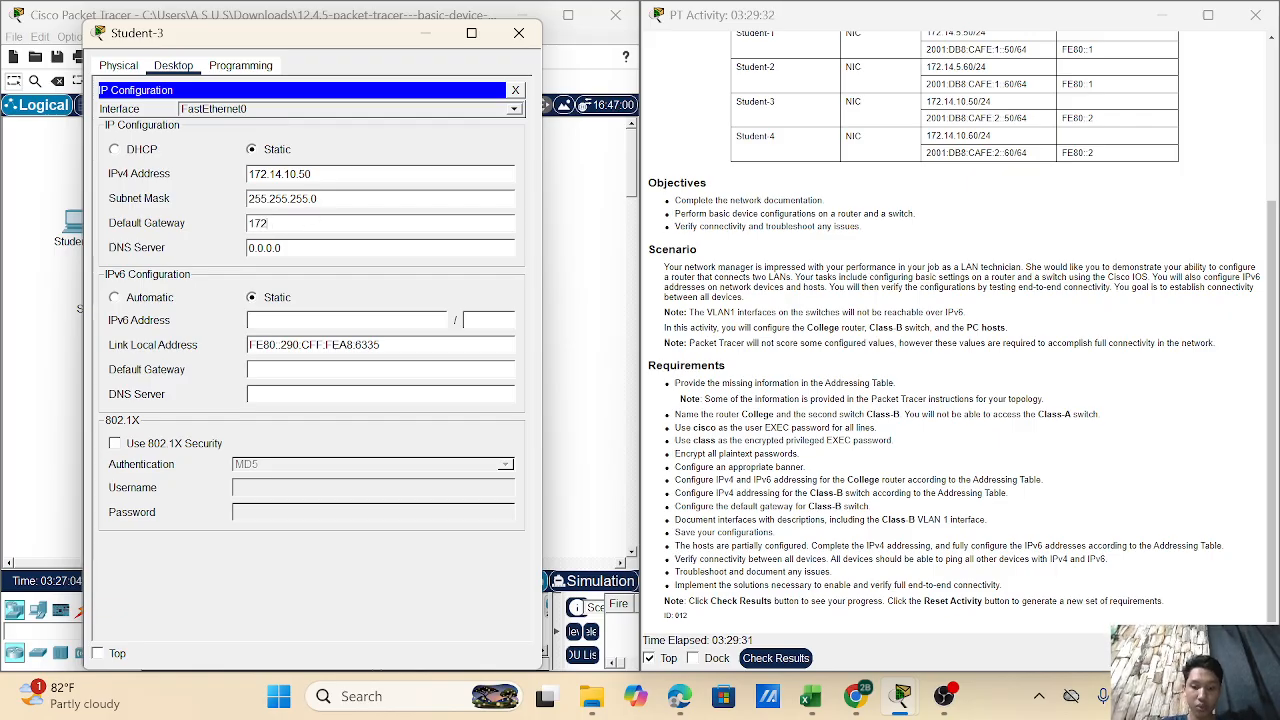
type(".1")
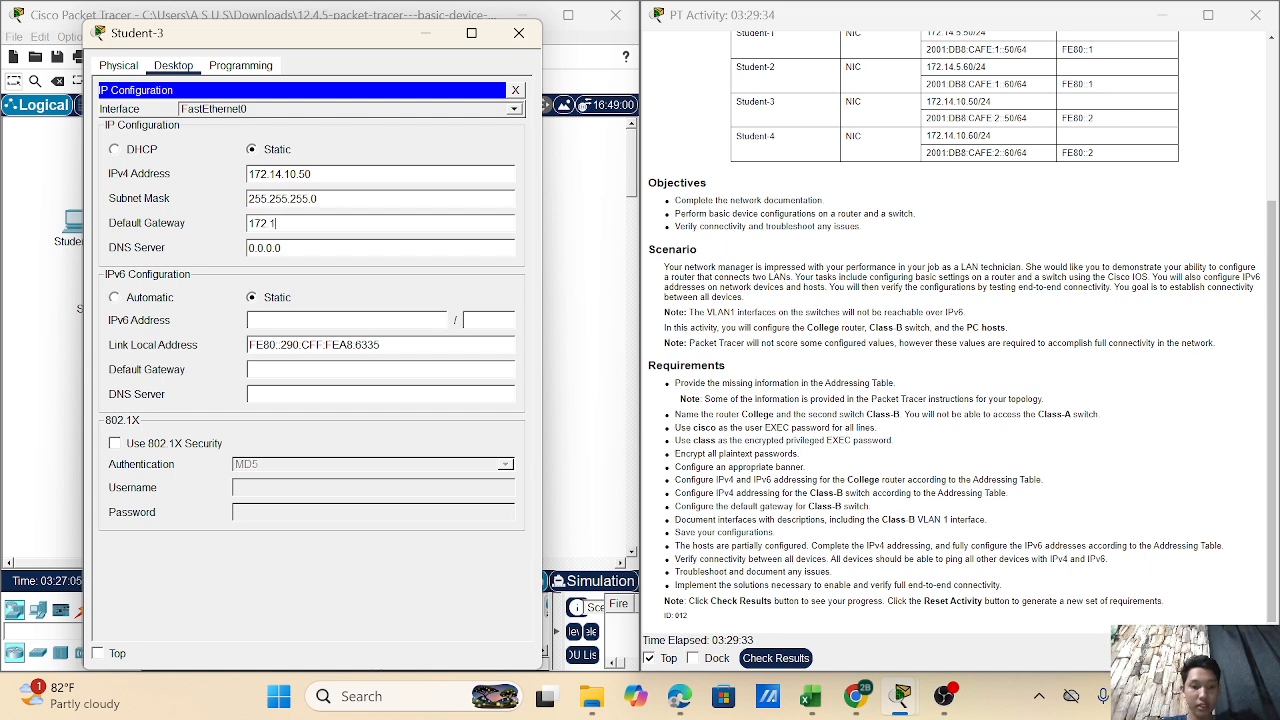
type("4.10")
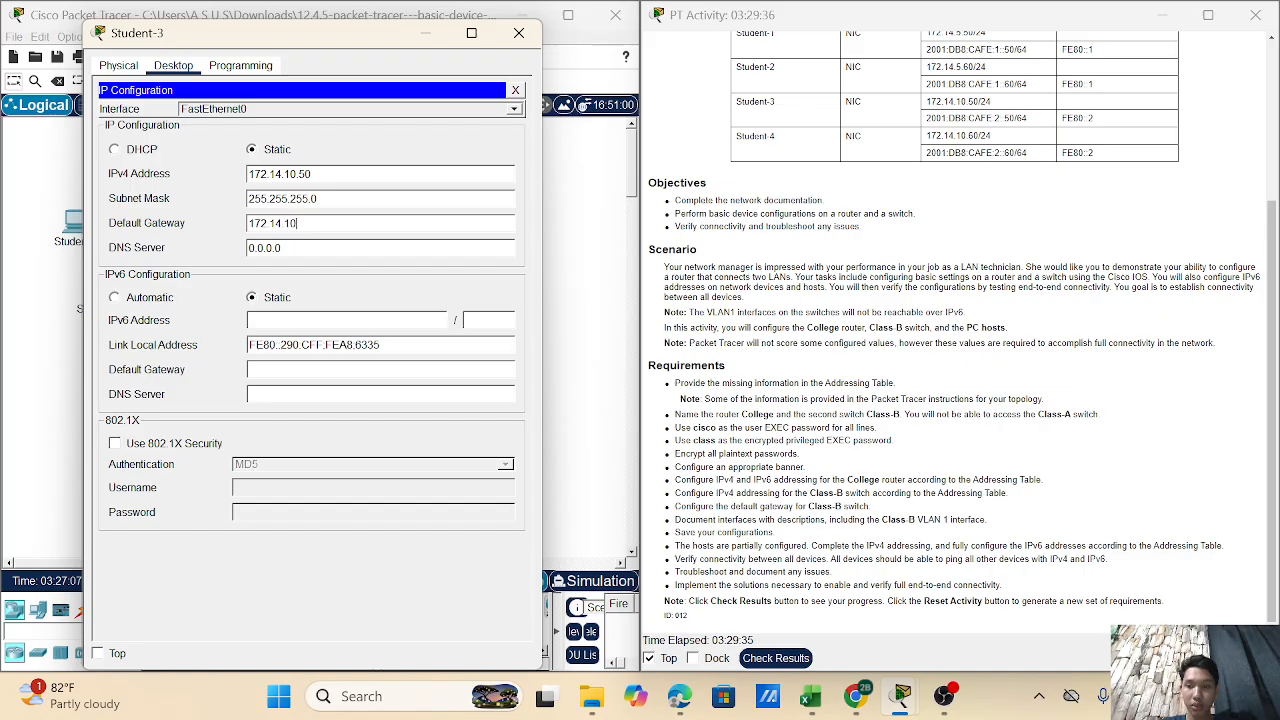
type(".1")
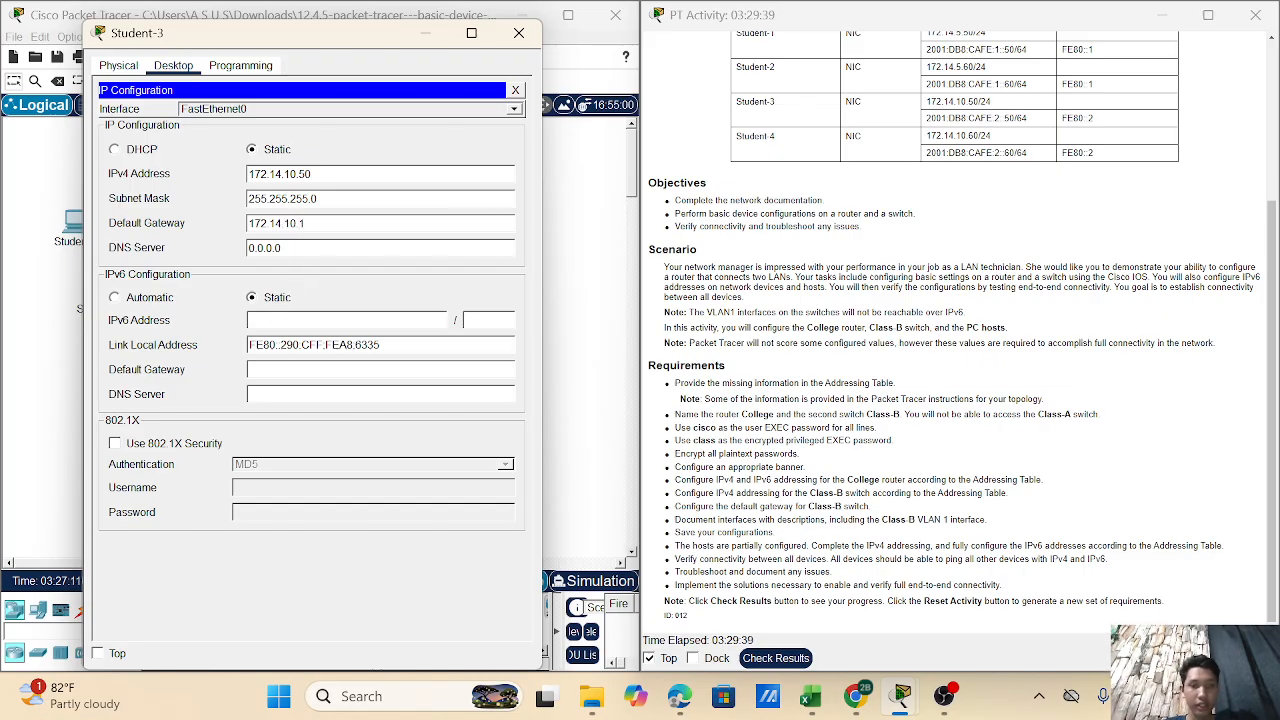
left_click(300, 320)
type("2001")
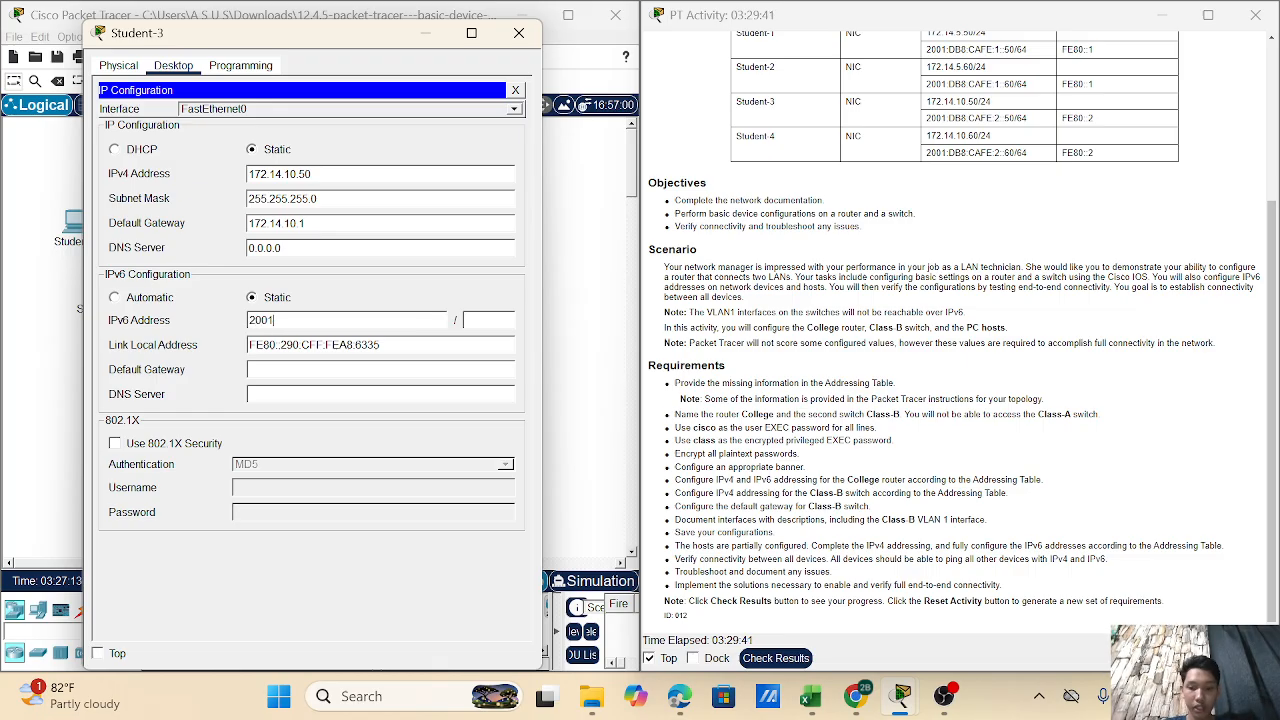
type(":")
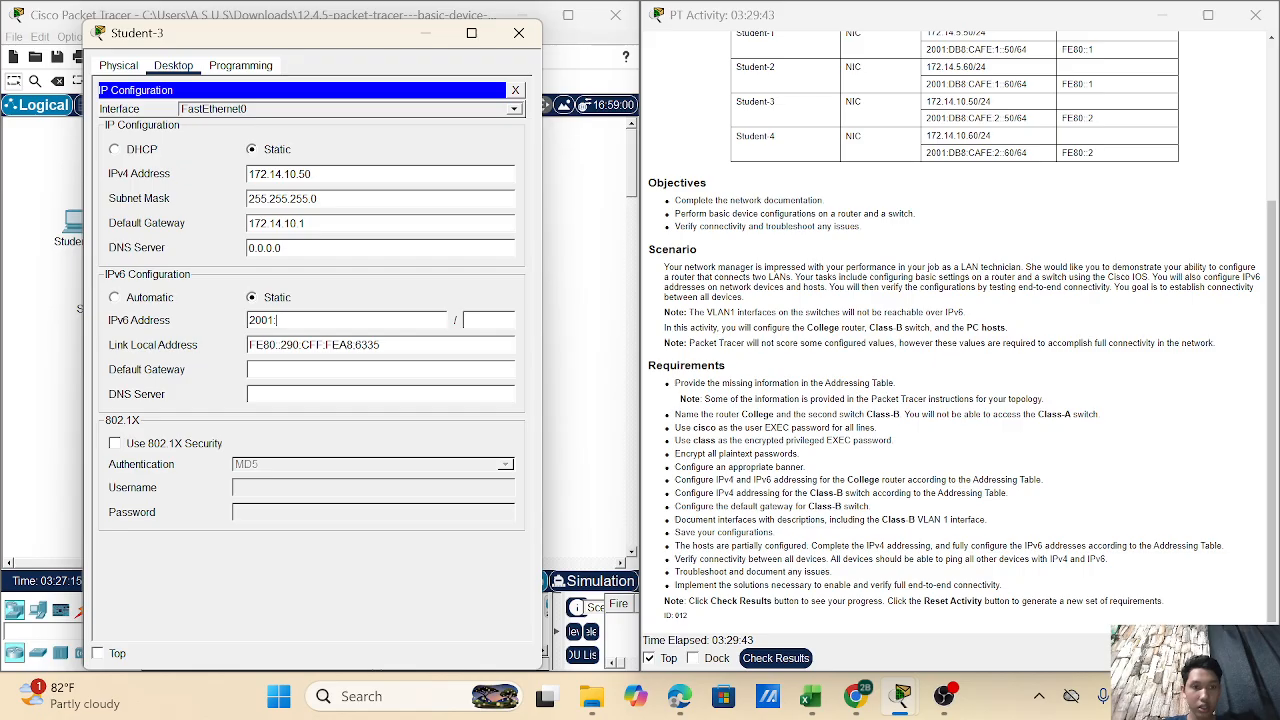
type("DB8")
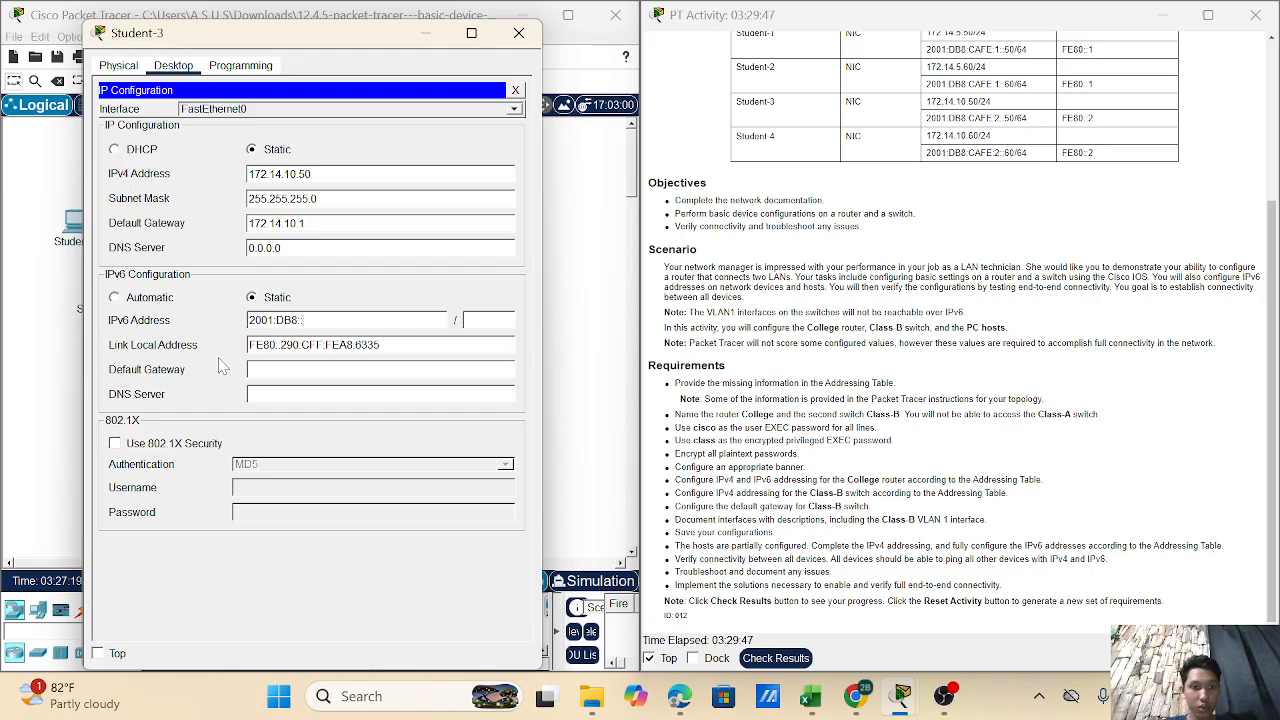
type(":")
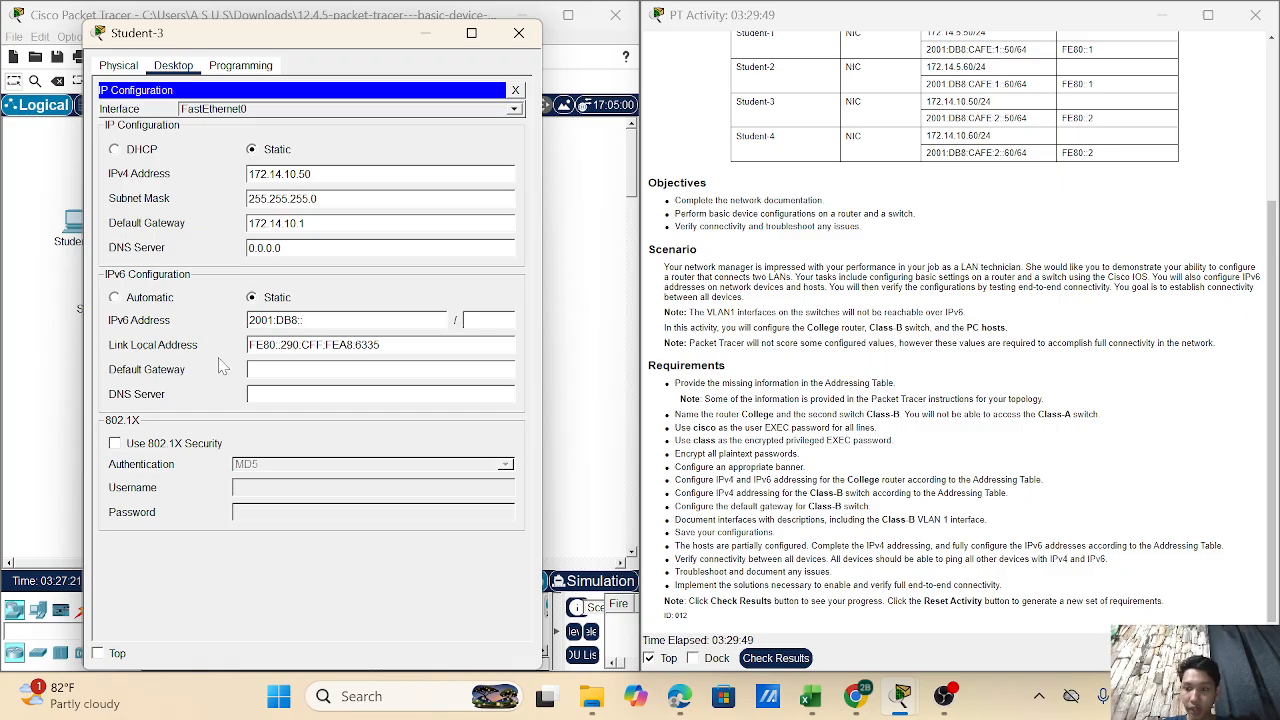
type("CAFE")
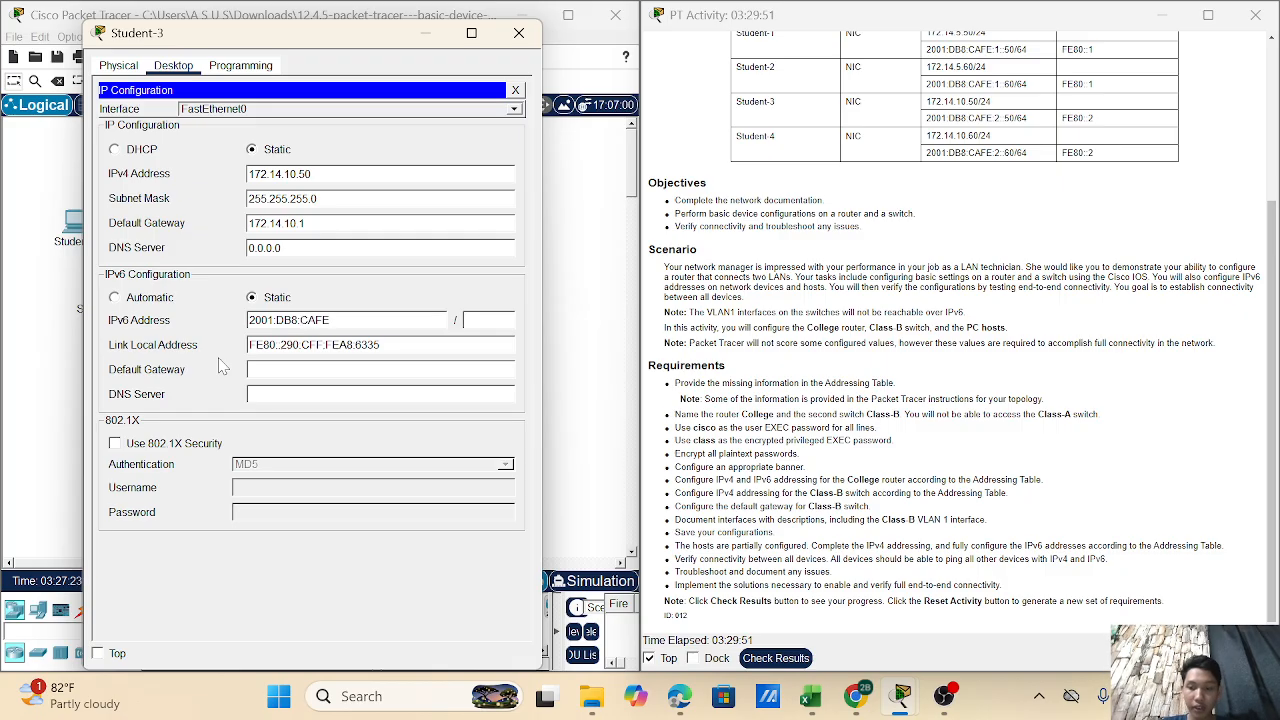
type(":2")
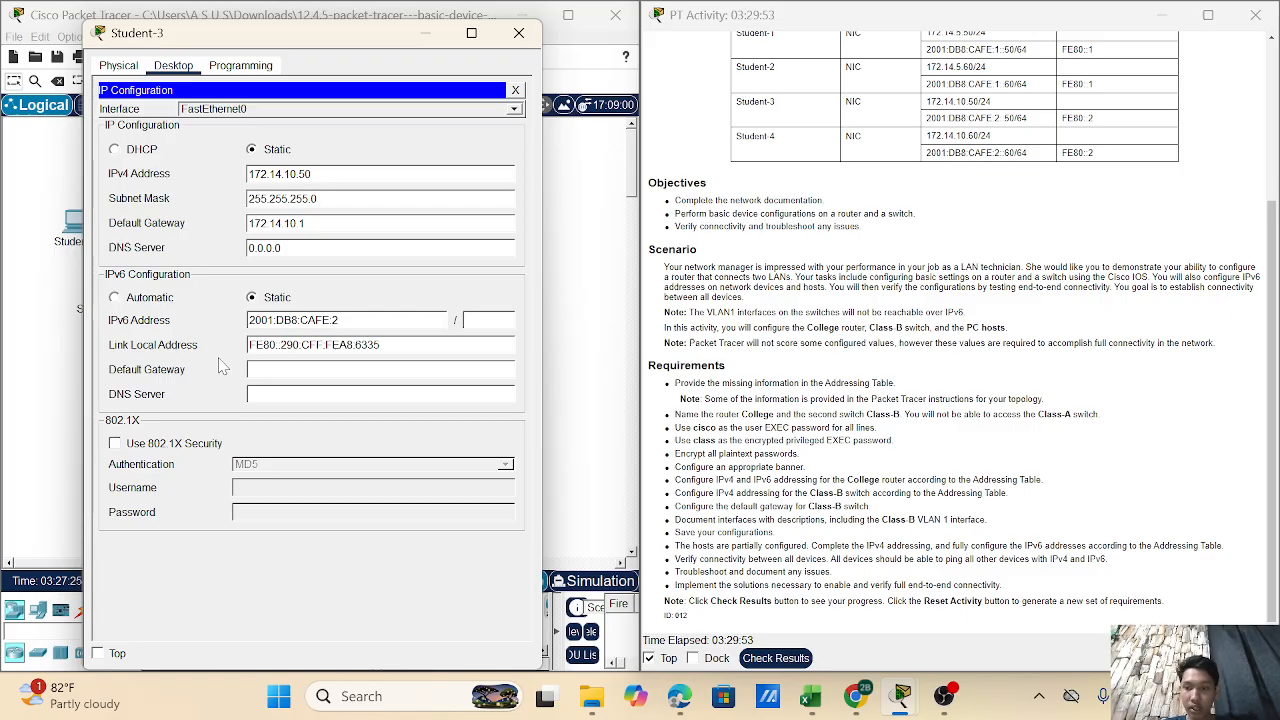
type(":")
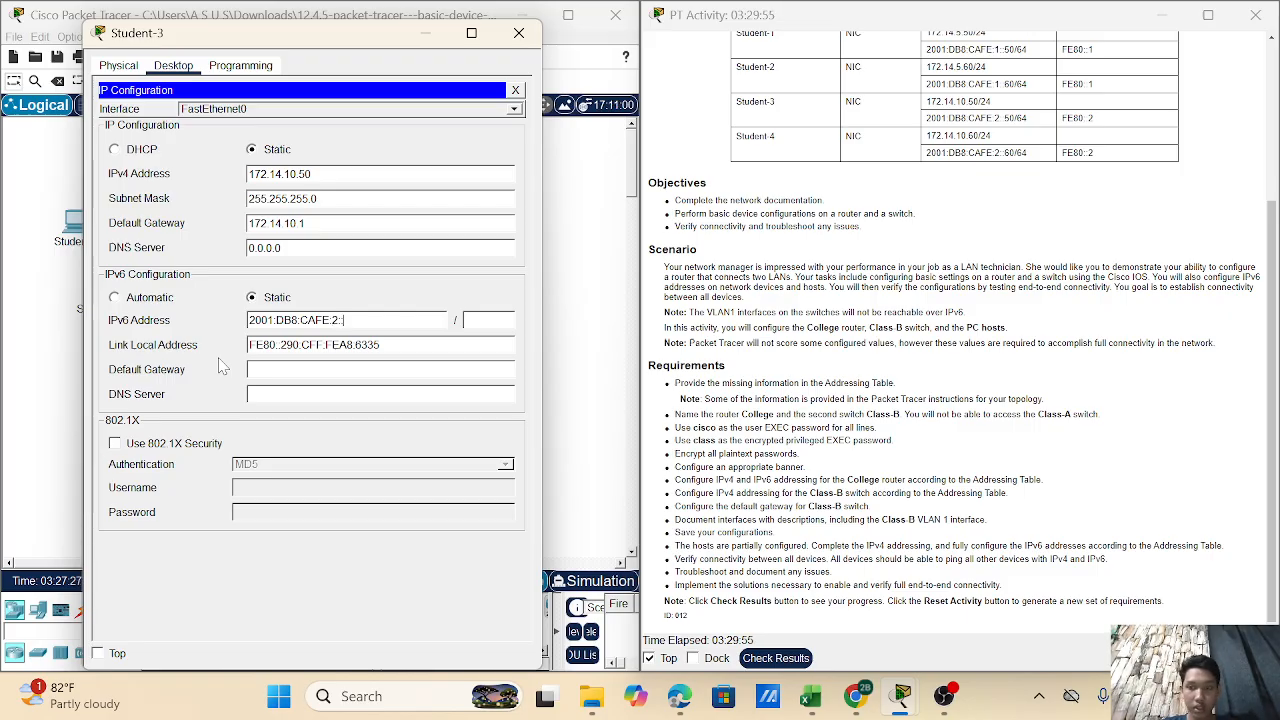
type(":50")
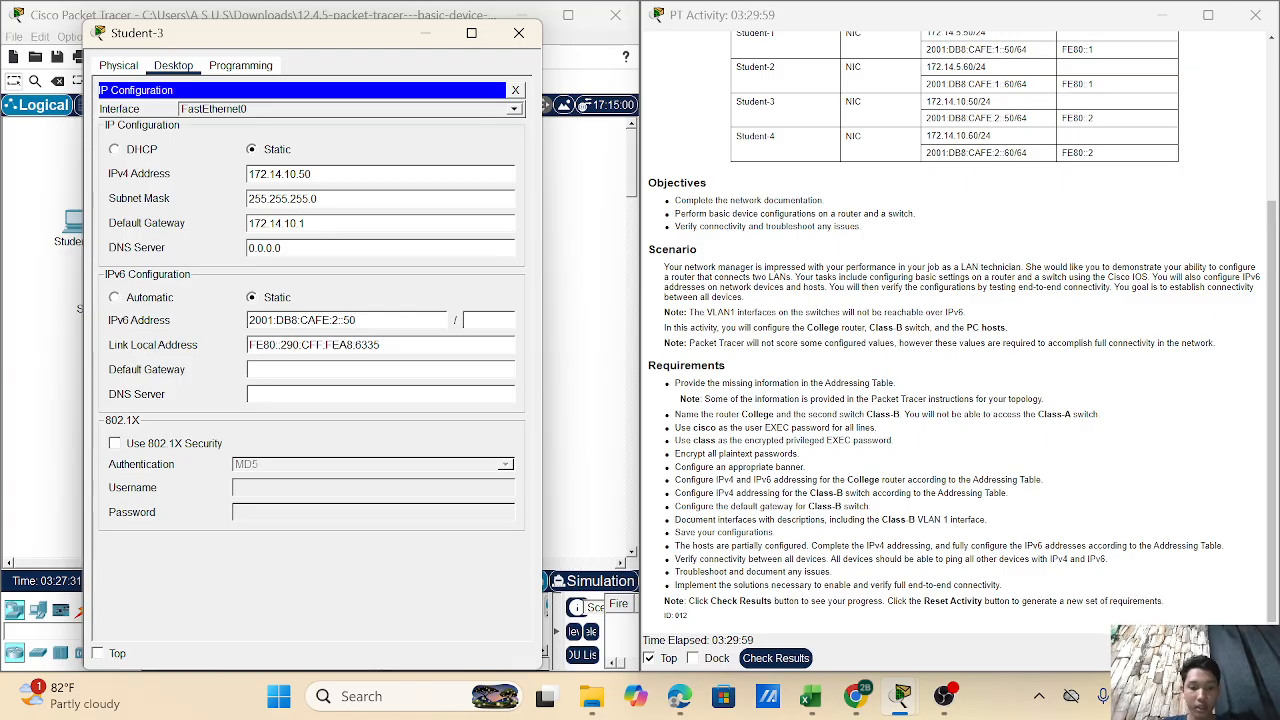
type("FE80")
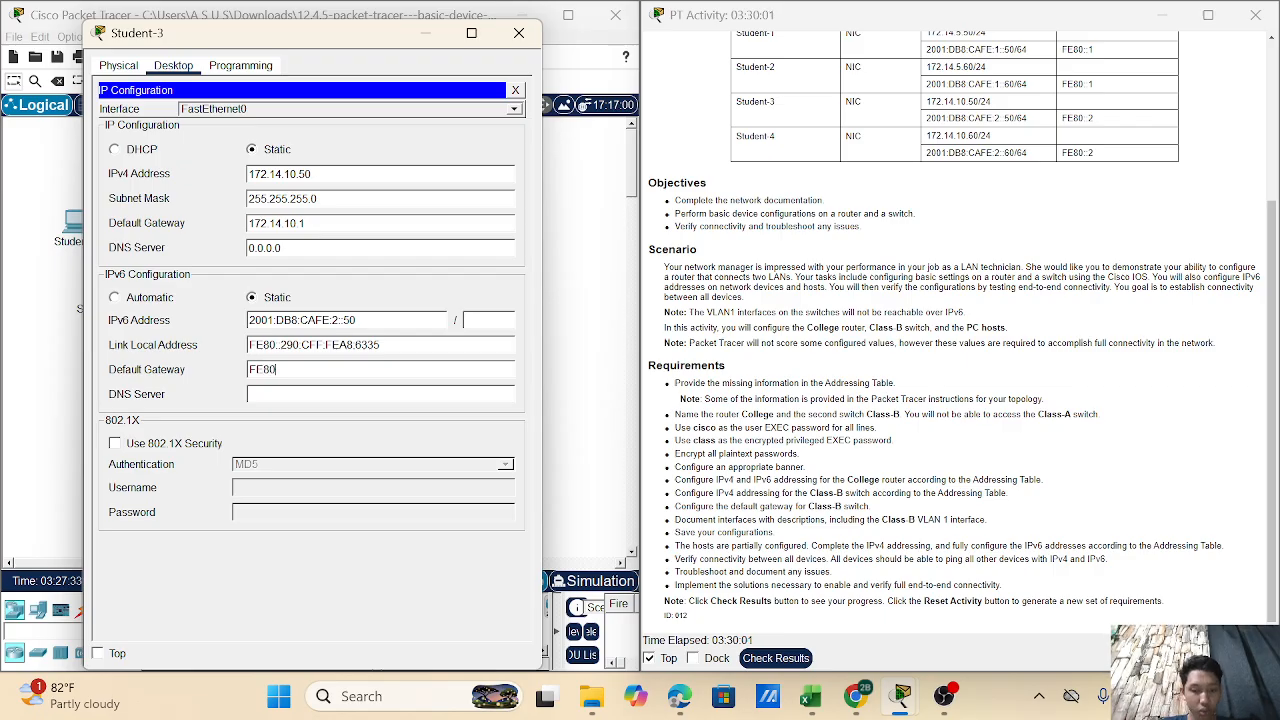
type("::")
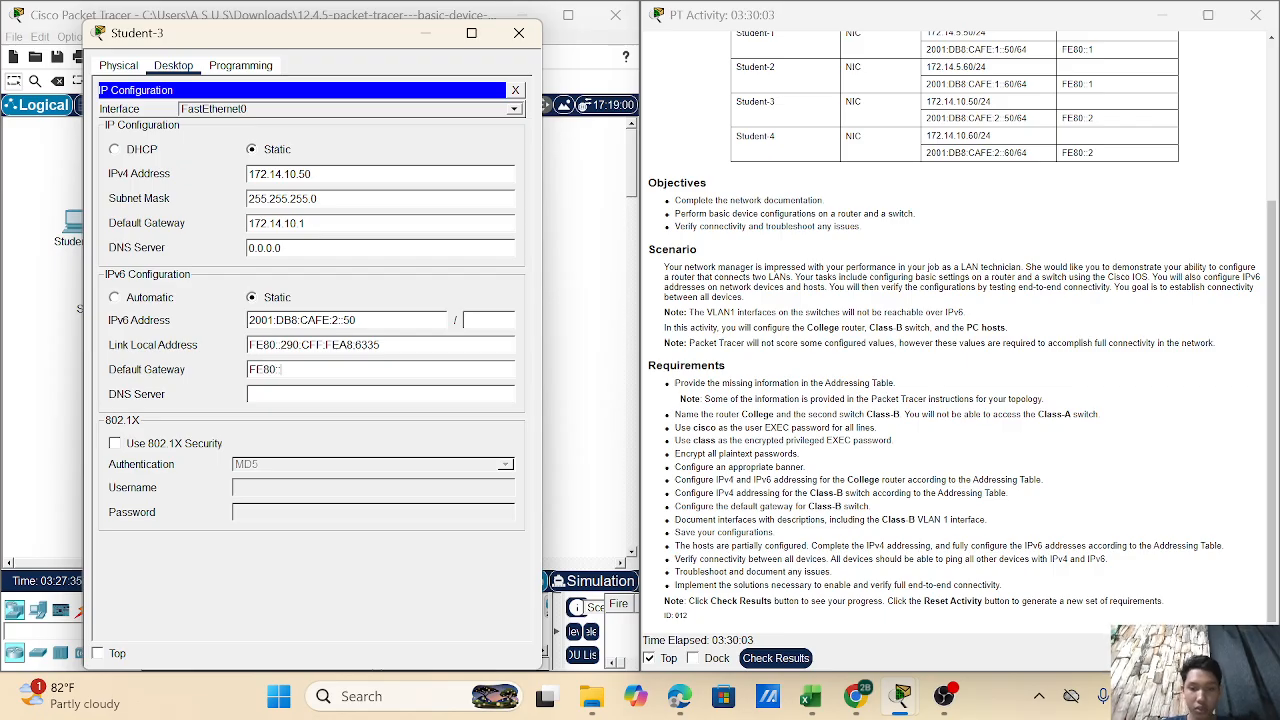
type("2")
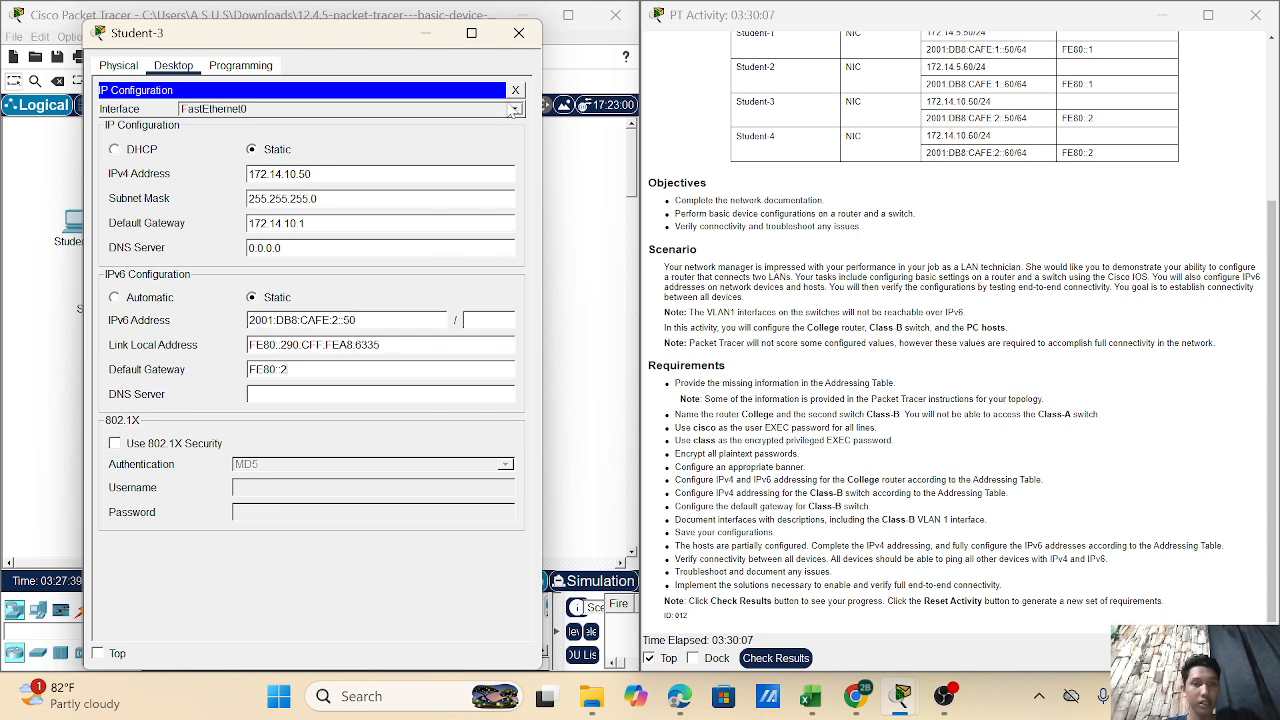
left_click(519, 36)
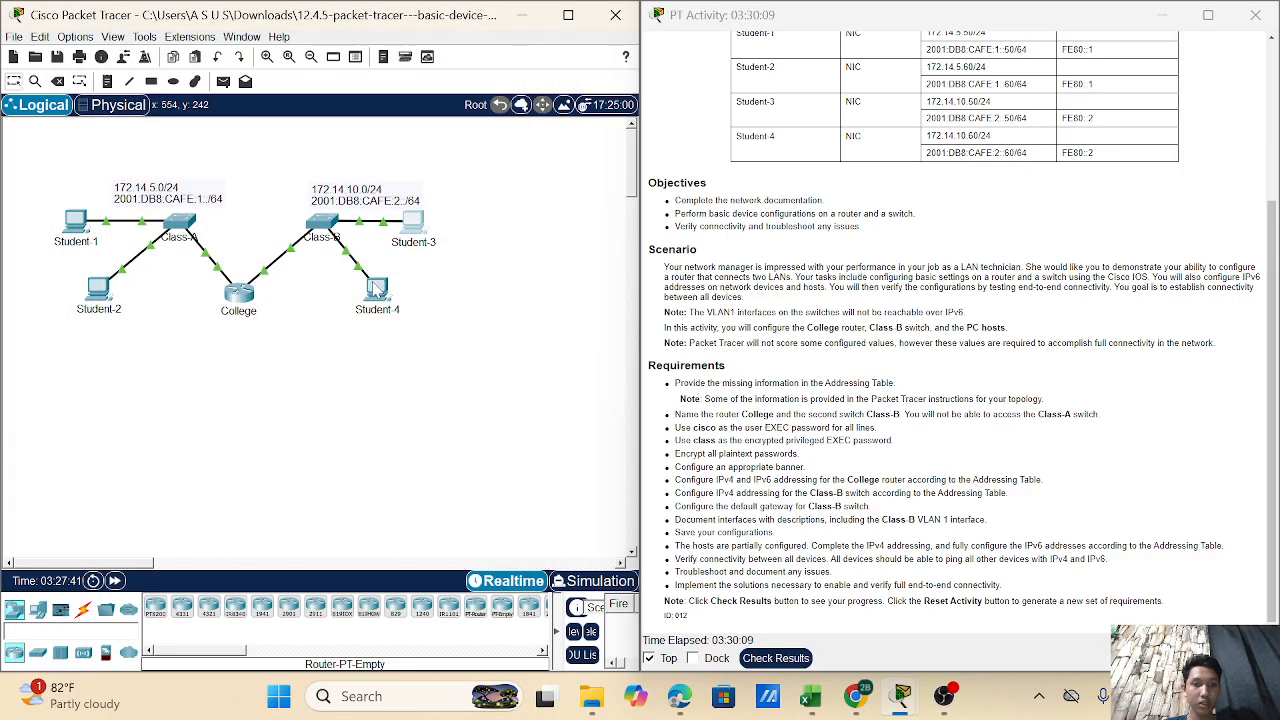
- Open the Student-4 PC's Desktop IP Configuration
double_click(372, 289)
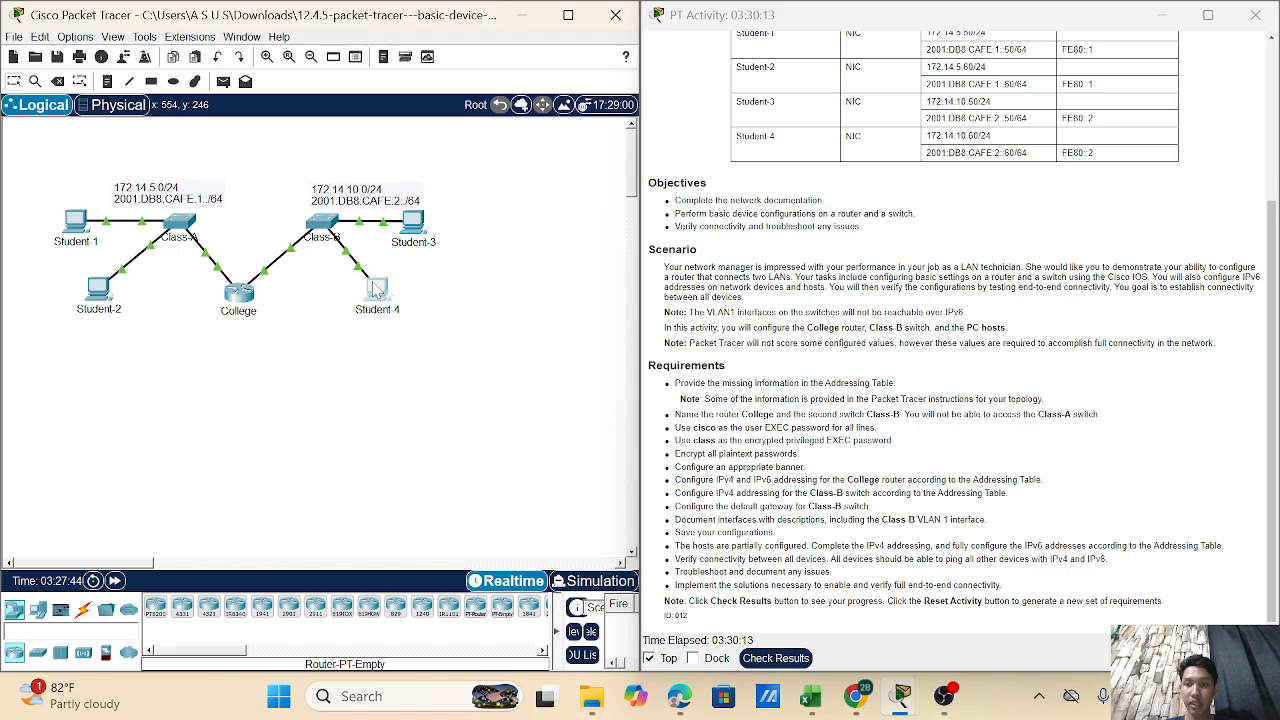
left_click(377, 289)
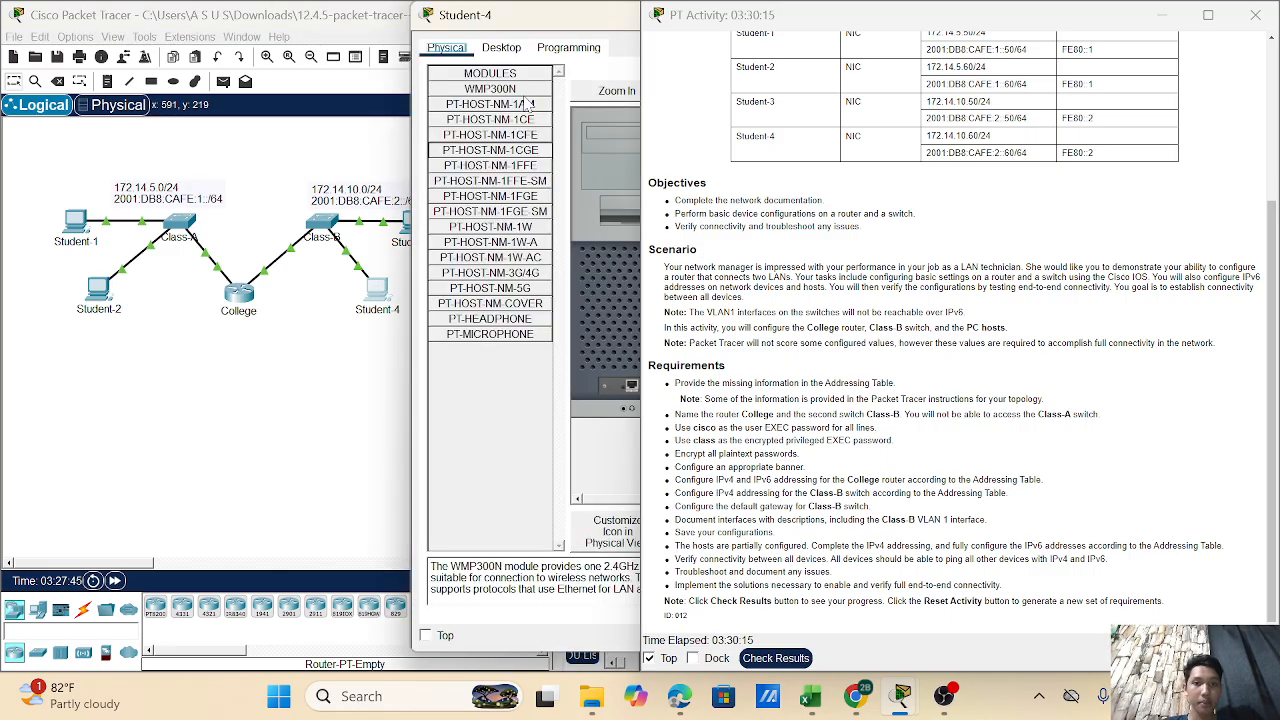
left_click(503, 50)
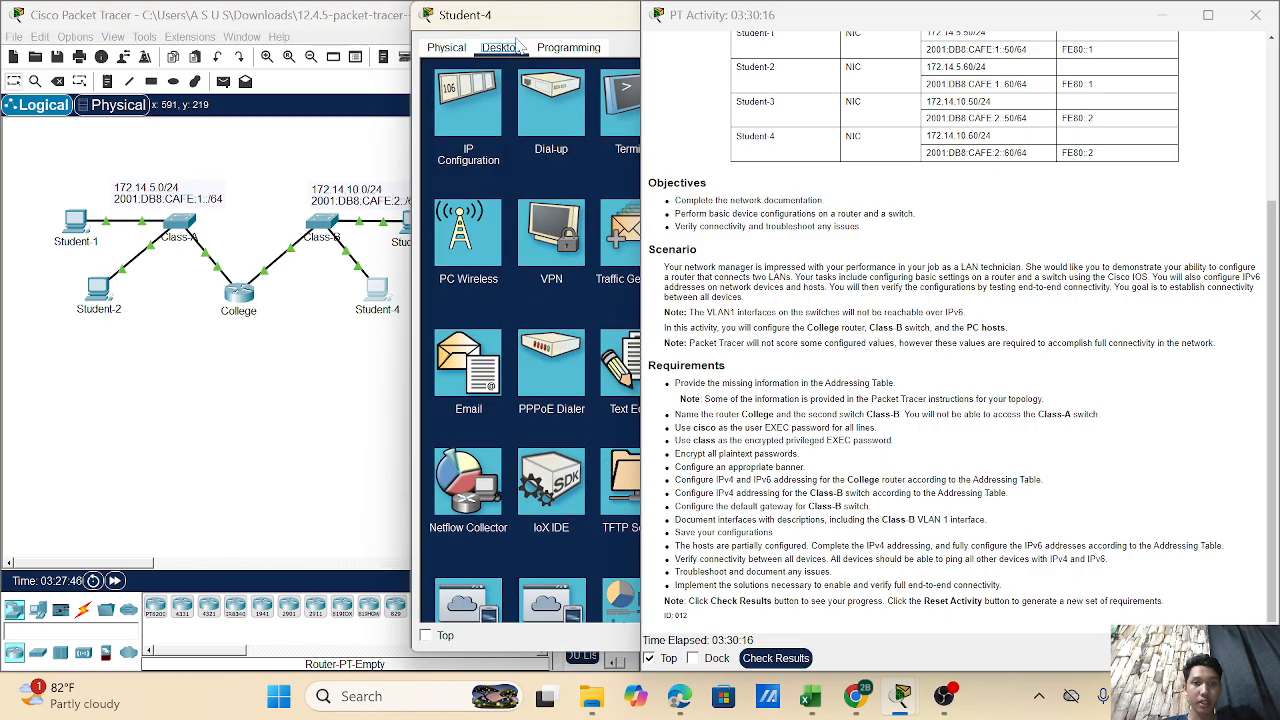
left_click(488, 112)
left_click_drag(554, 22, 372, 55)
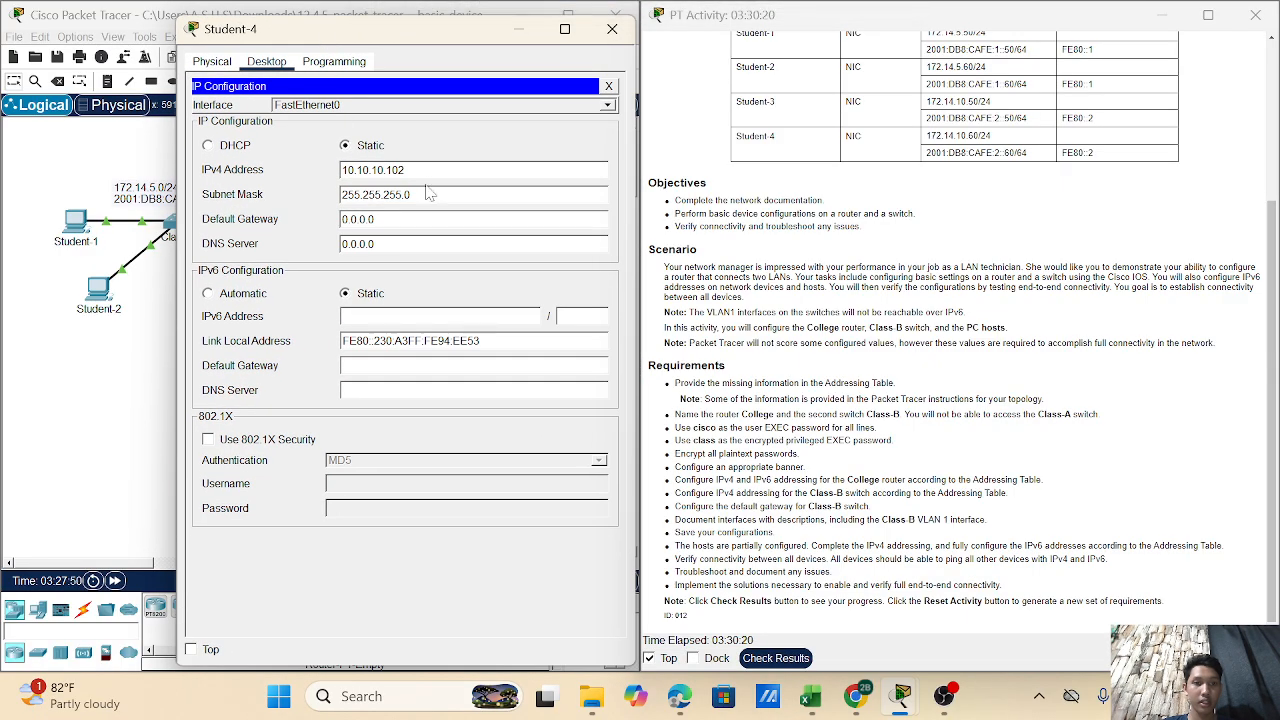
- Enter IPv4 gateway 172.14.10.1, IPv6 2001:DB8:CAFE:2::60/64 and IPv6 gateway FE80::2, then close
left_click(431, 219)
key("BackSpace")
key("BackSpace")
key("BackSpace")
key("BackSpace")
key("BackSpace")
key("BackSpace")
key("BackSpace")
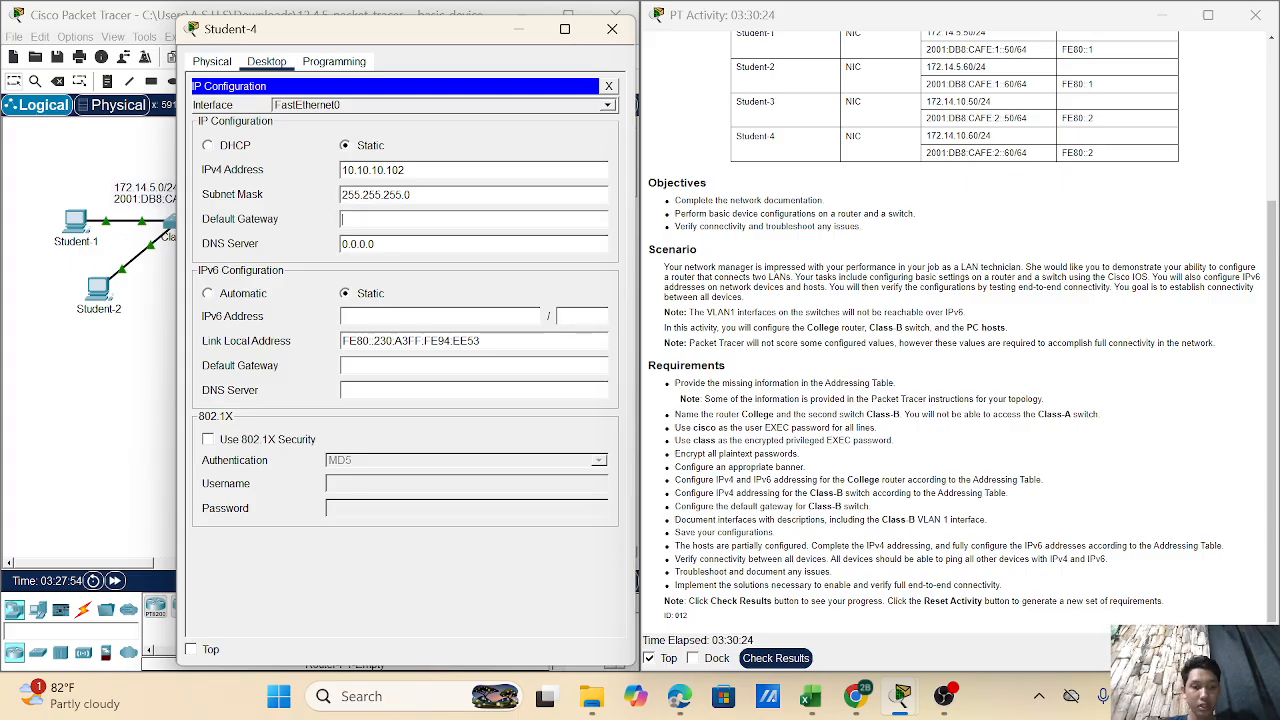
type("172.14")
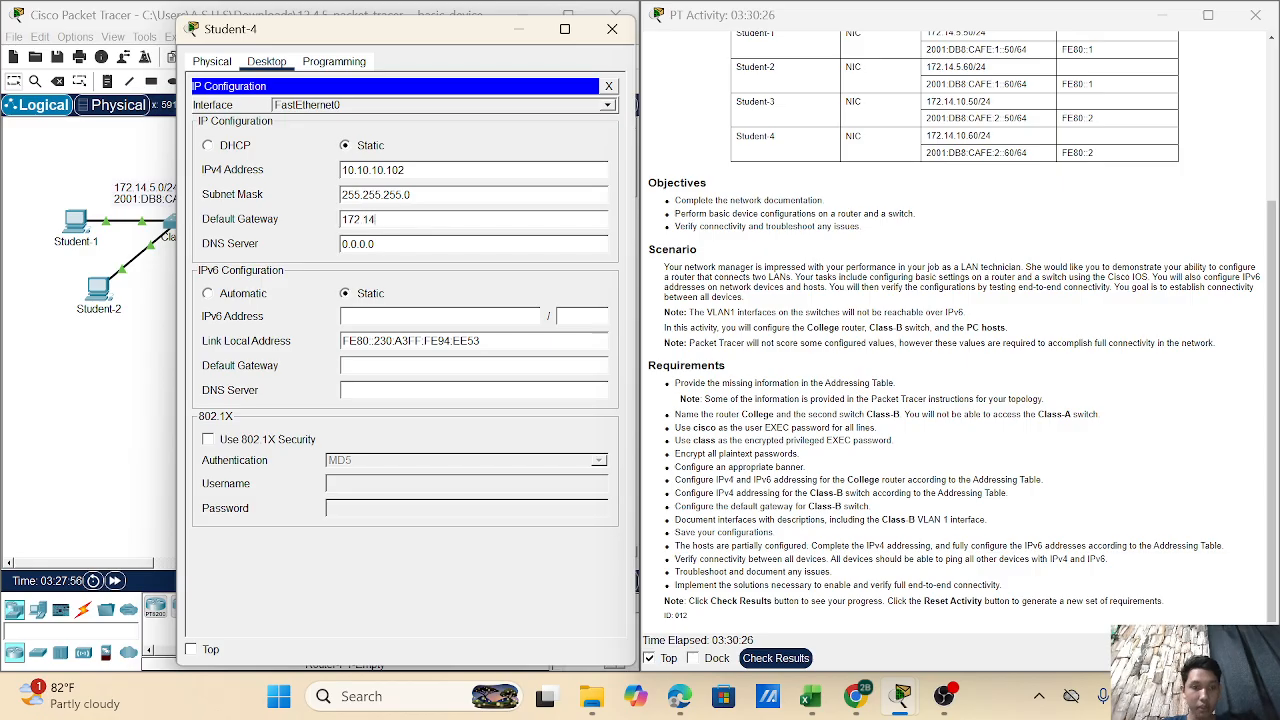
type(".10.1")
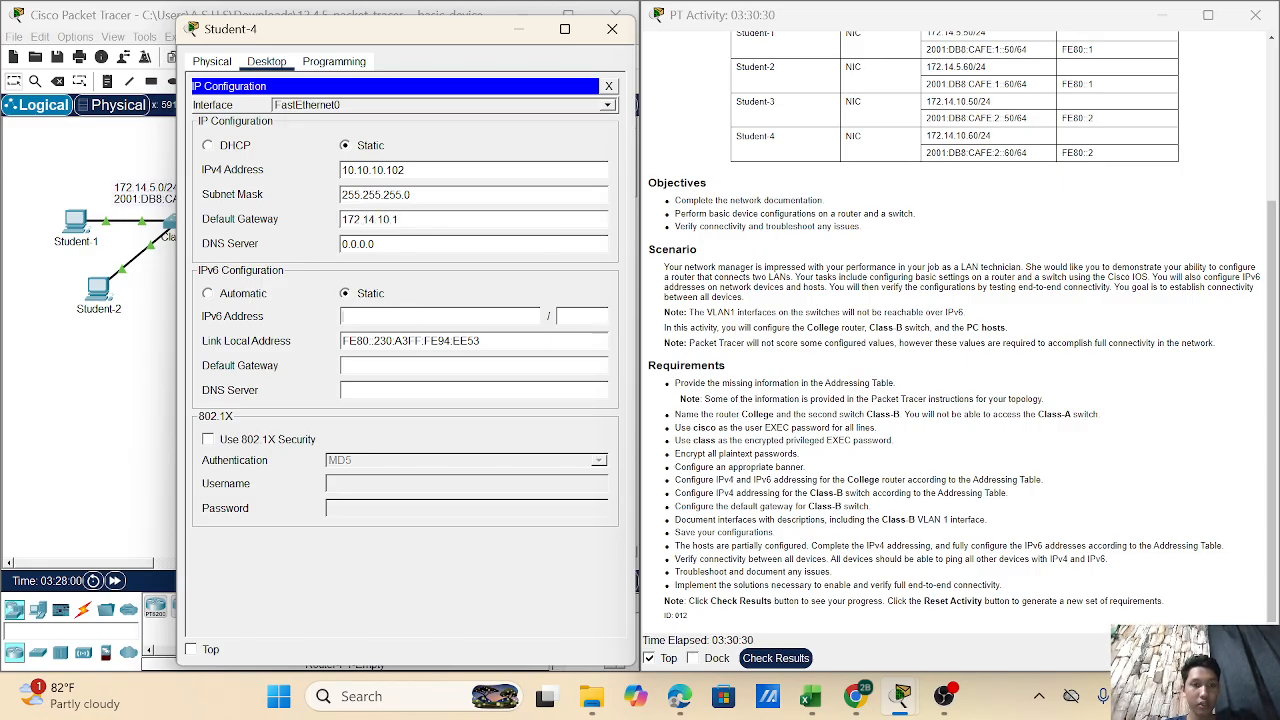
type("20")
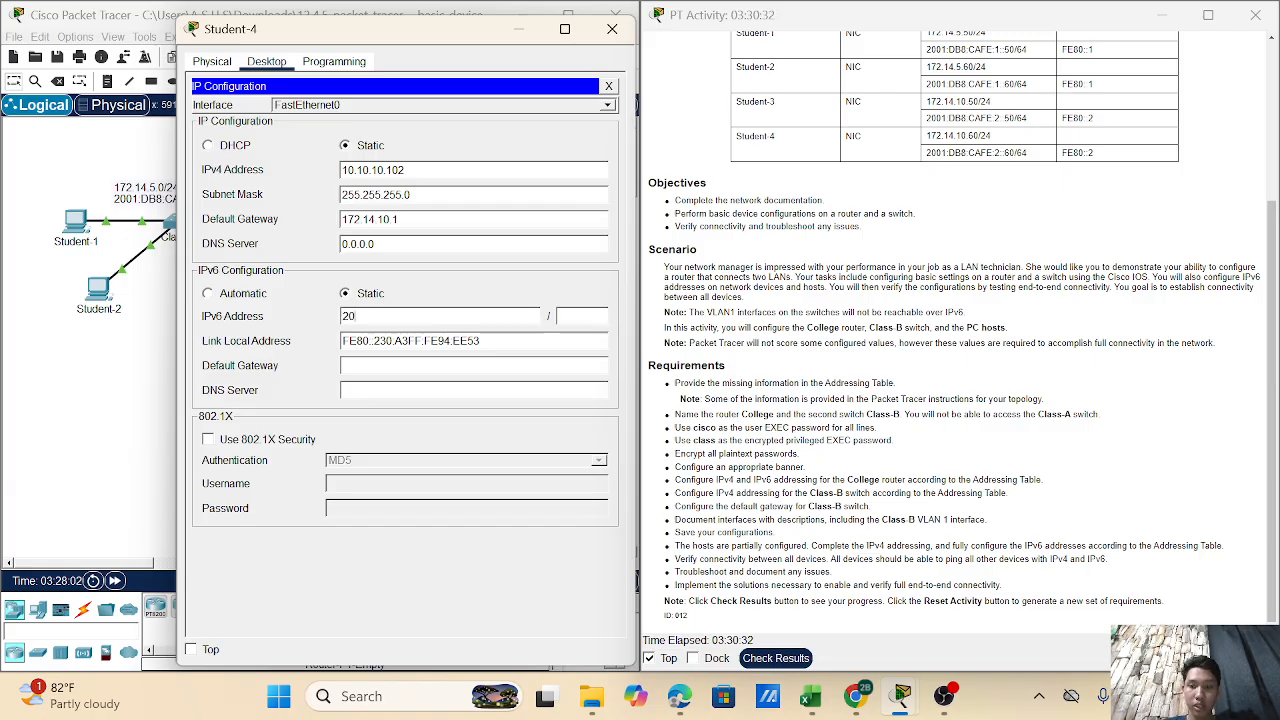
type("01:DB8")
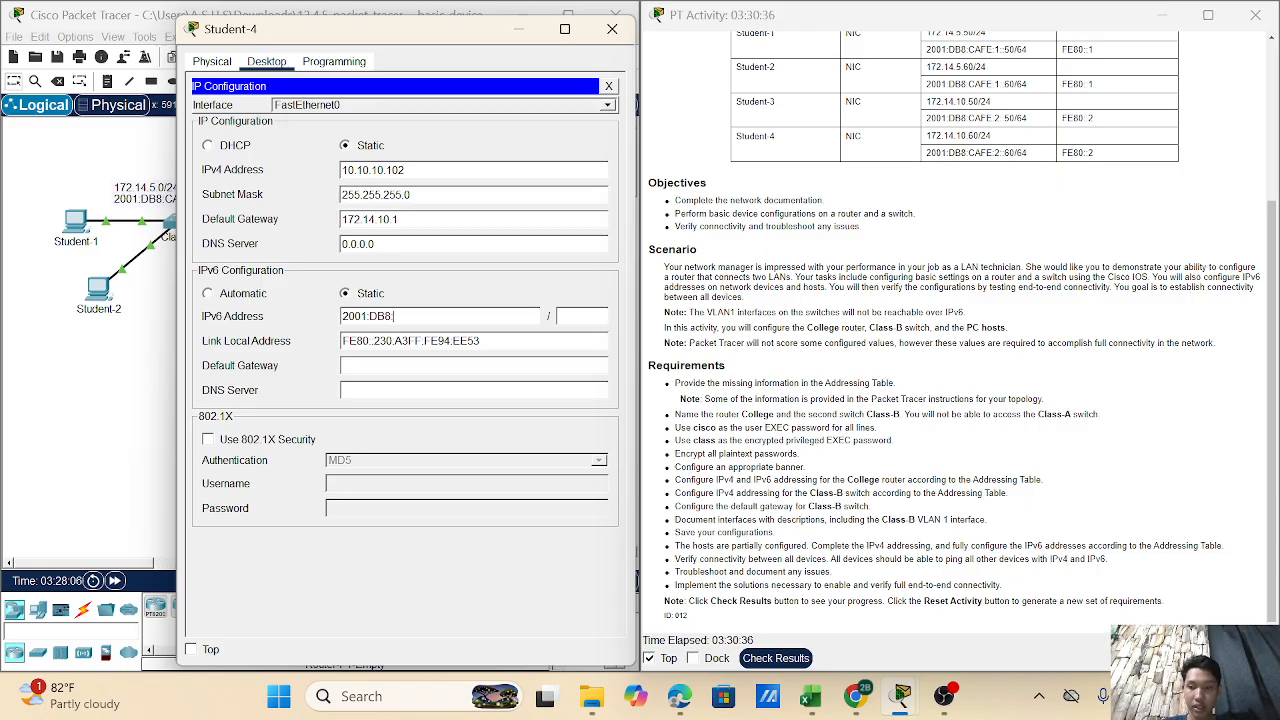
type(":CAFE")
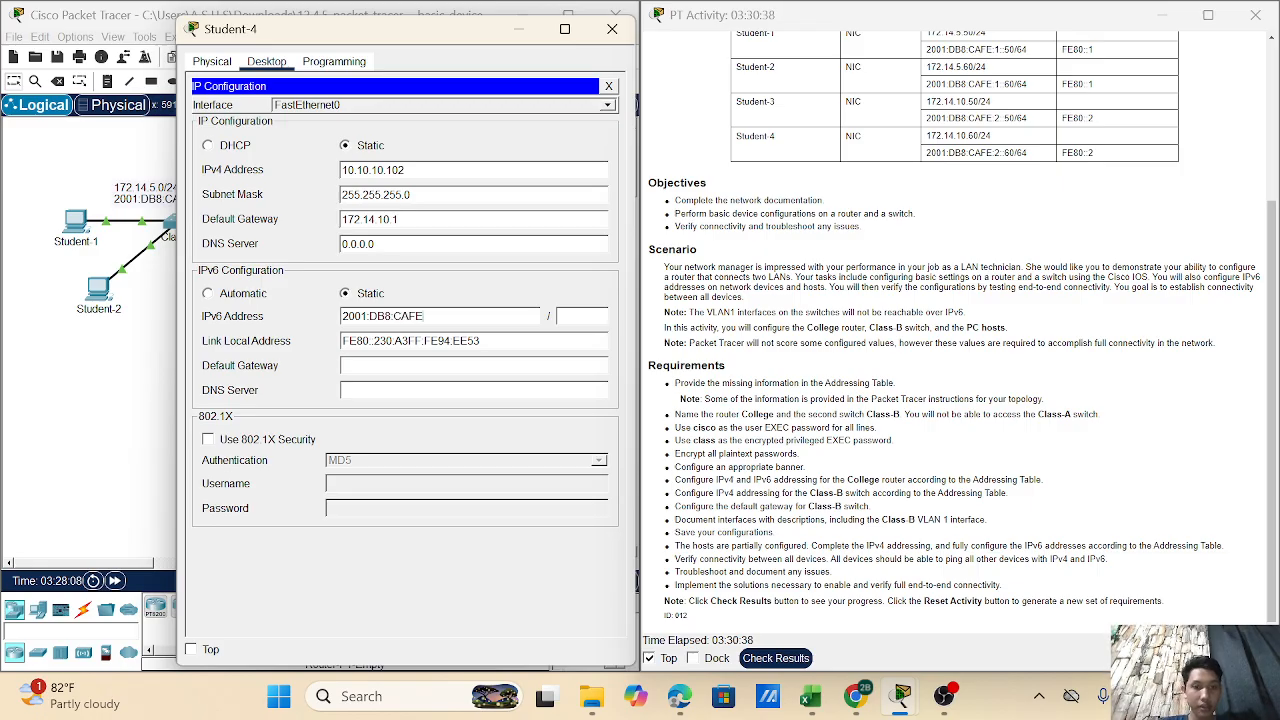
type(":2")
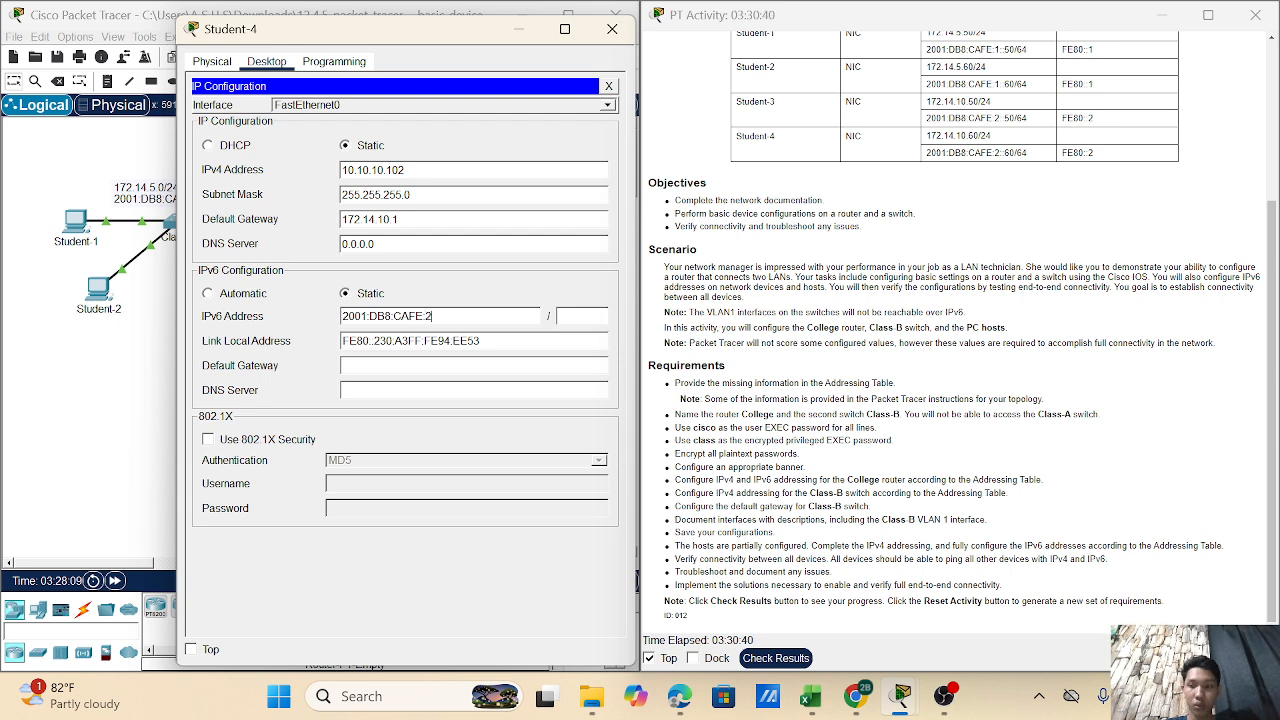
type("::60")
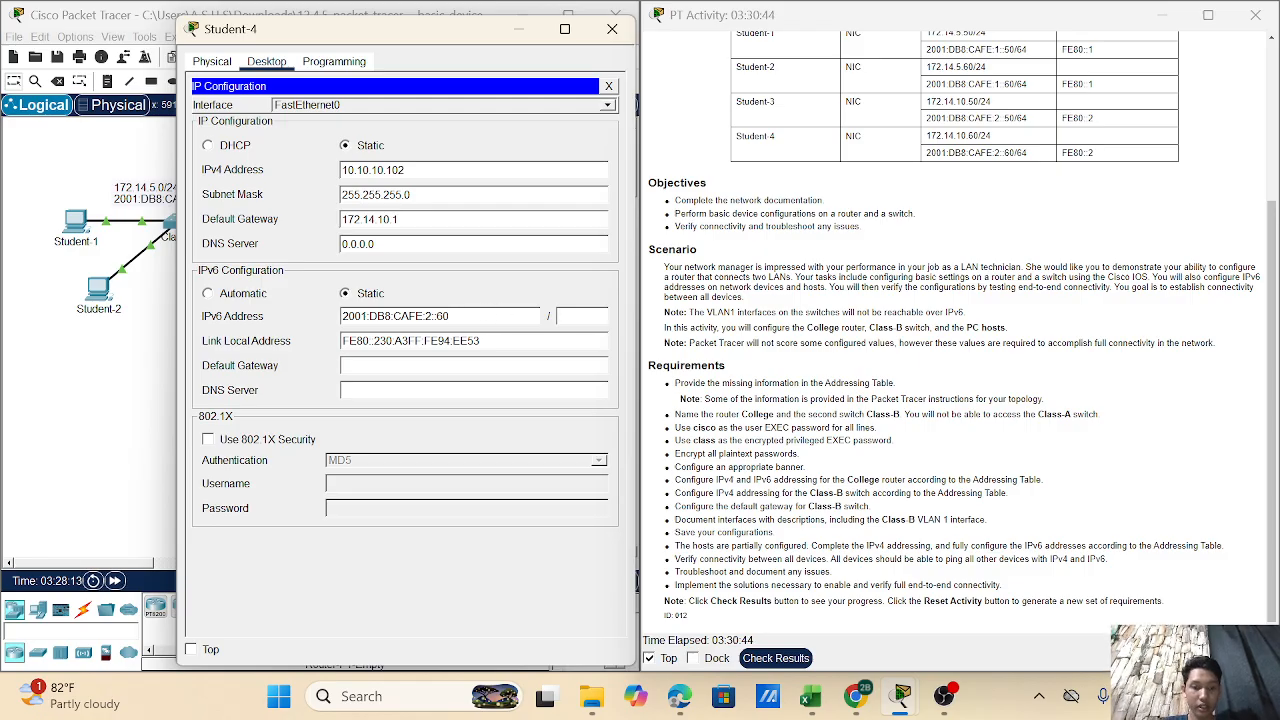
type("64")
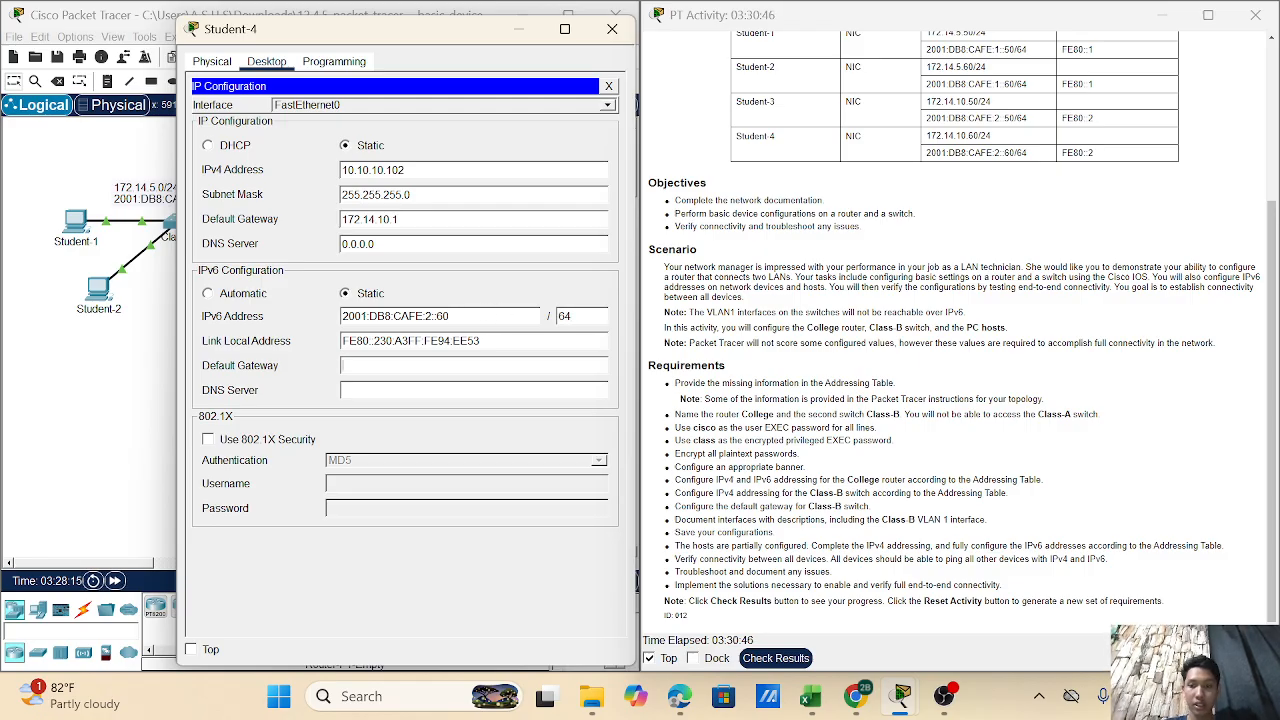
type("FE80")
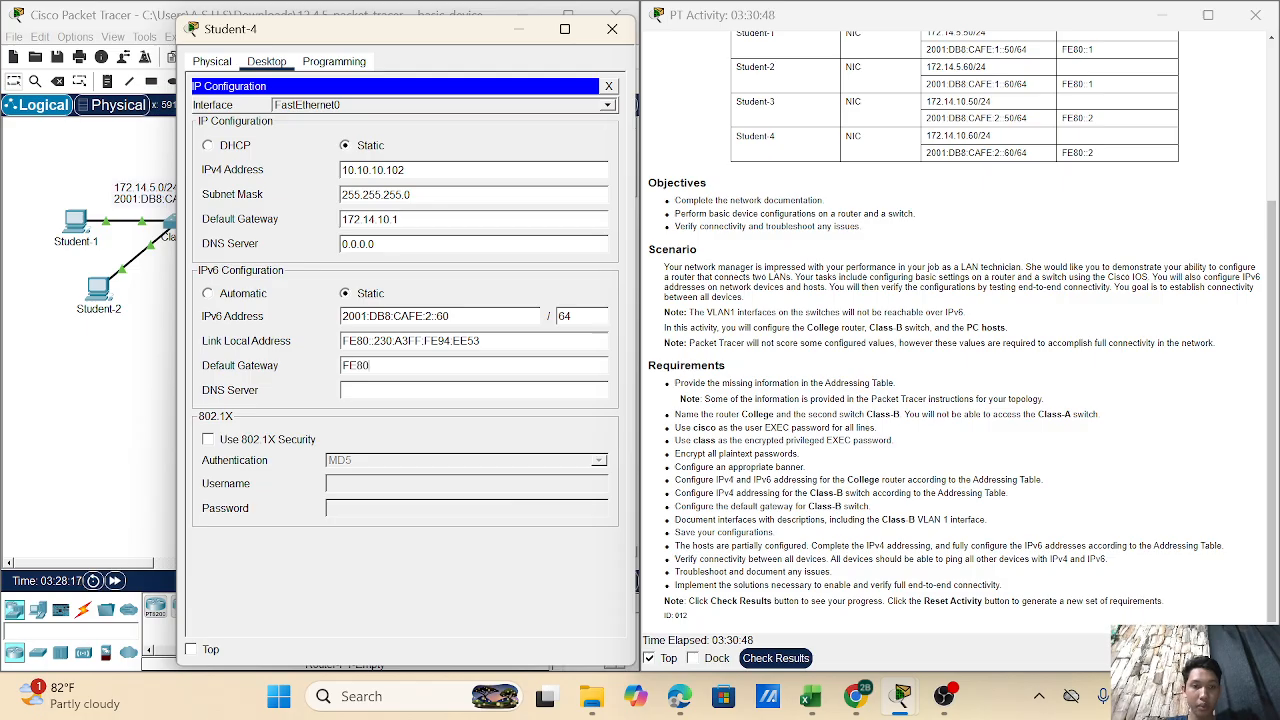
type("::2")
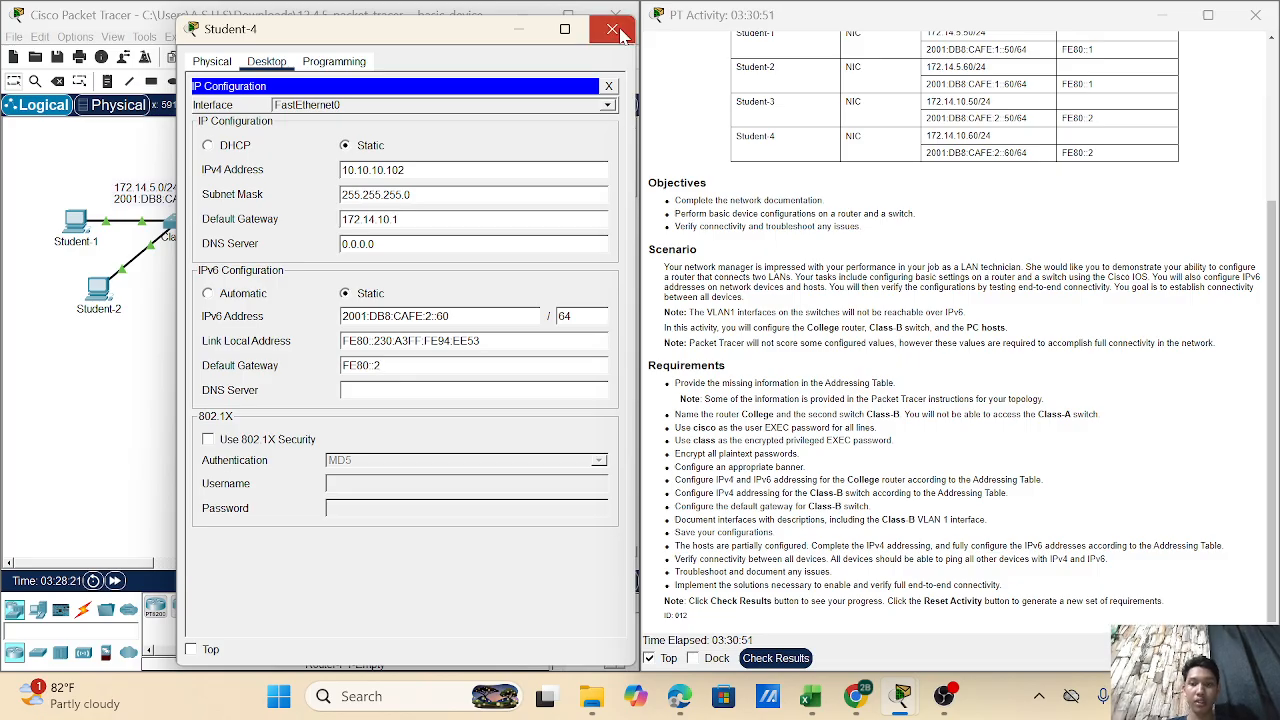
left_click(622, 35)
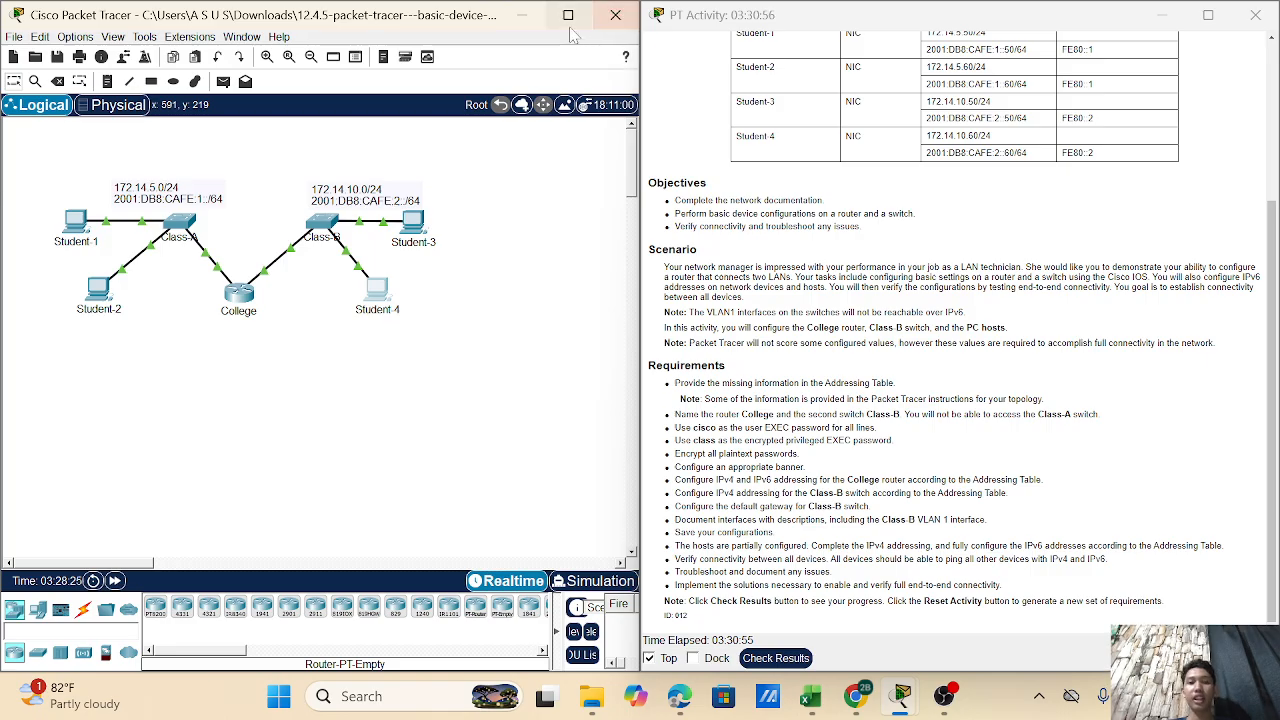
- Open Student-1's Desktop Command Prompt, moving its window aside
mouse_move(570, 33)
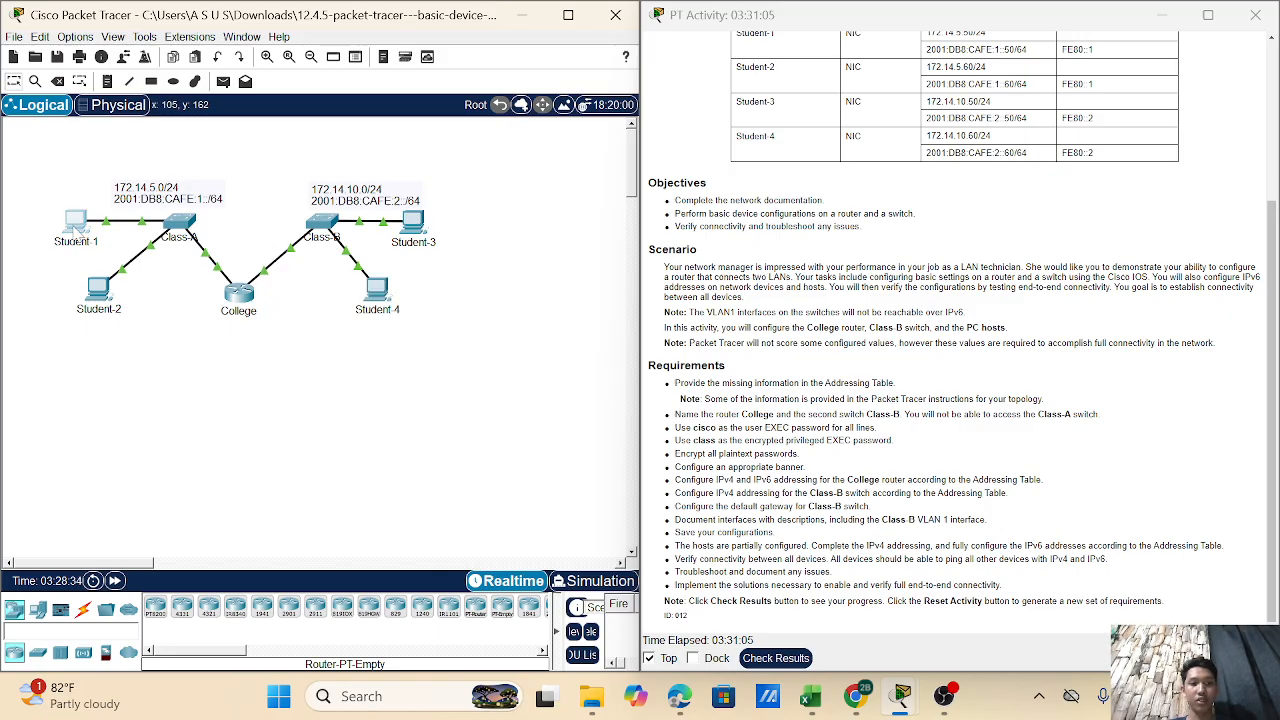
left_click(78, 222)
left_click_drag(522, 22, 170, 34)
left_click(365, 122)
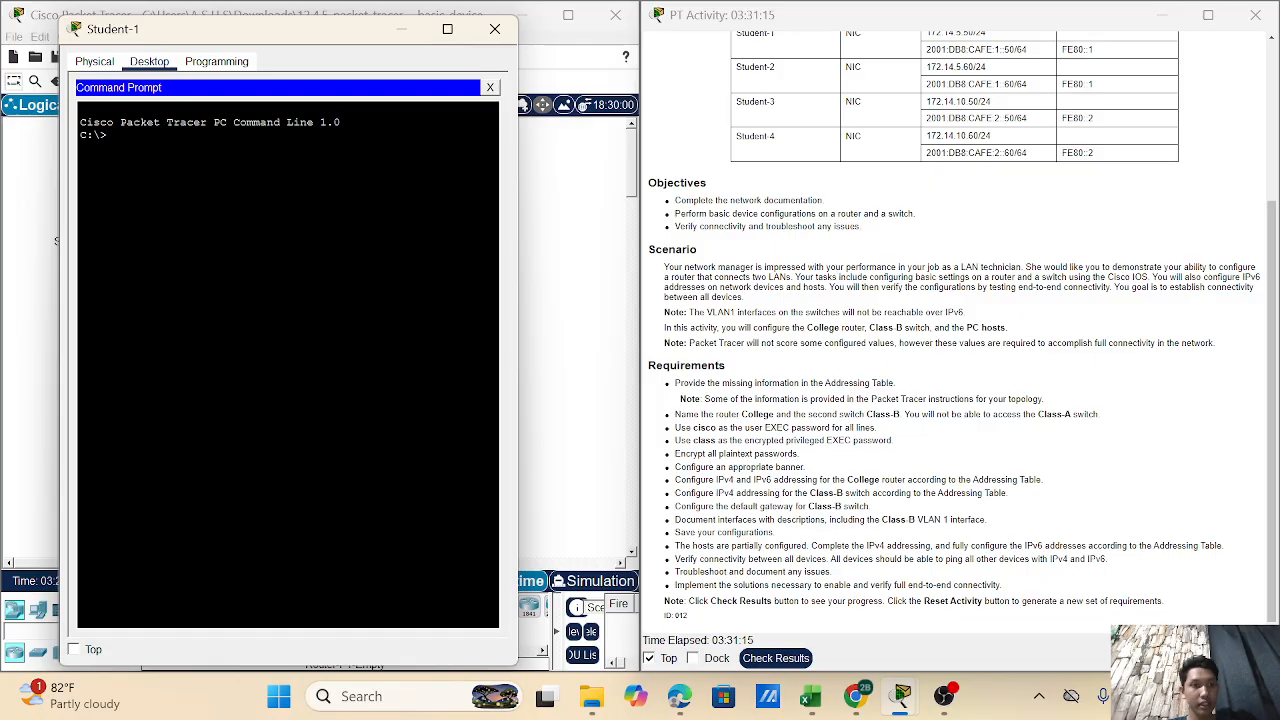
- Ping 172.14.5.60 from Student-1's command prompt
type("PING")
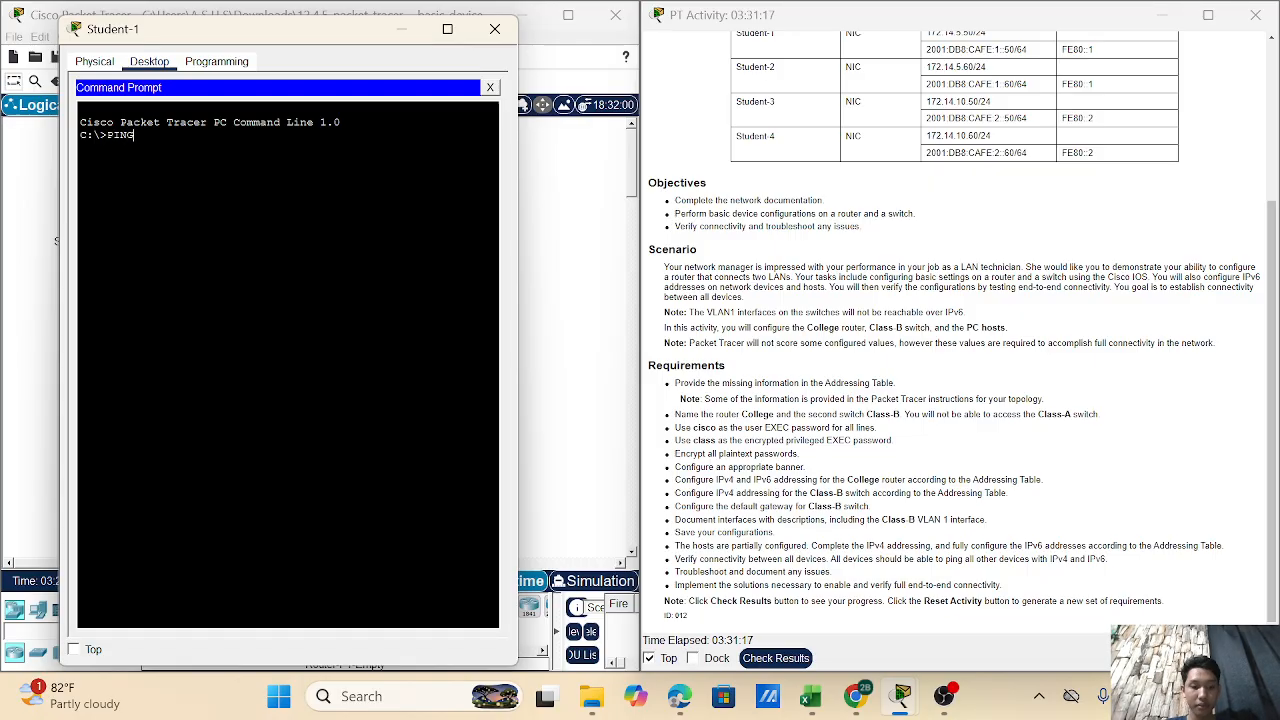
key("BackSpace")
key("BackSpace")
key("BackSpace")
key("BackSpace")
type("pin")
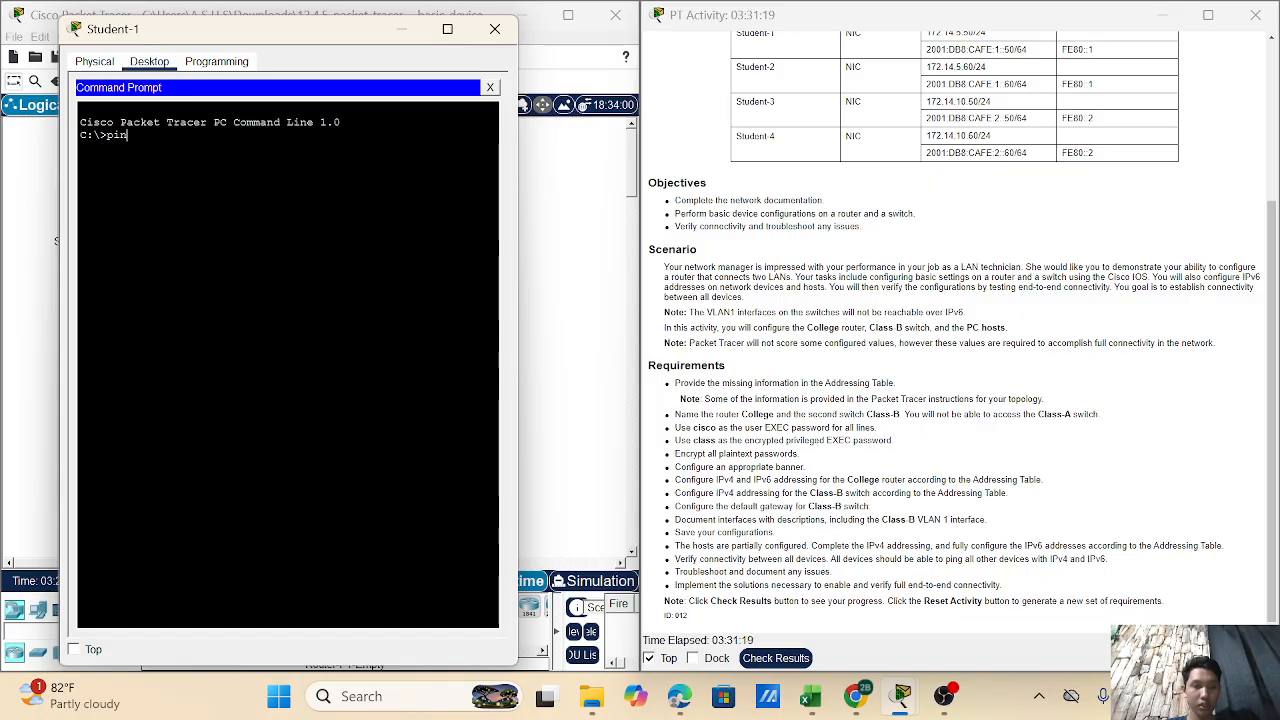
type("g")
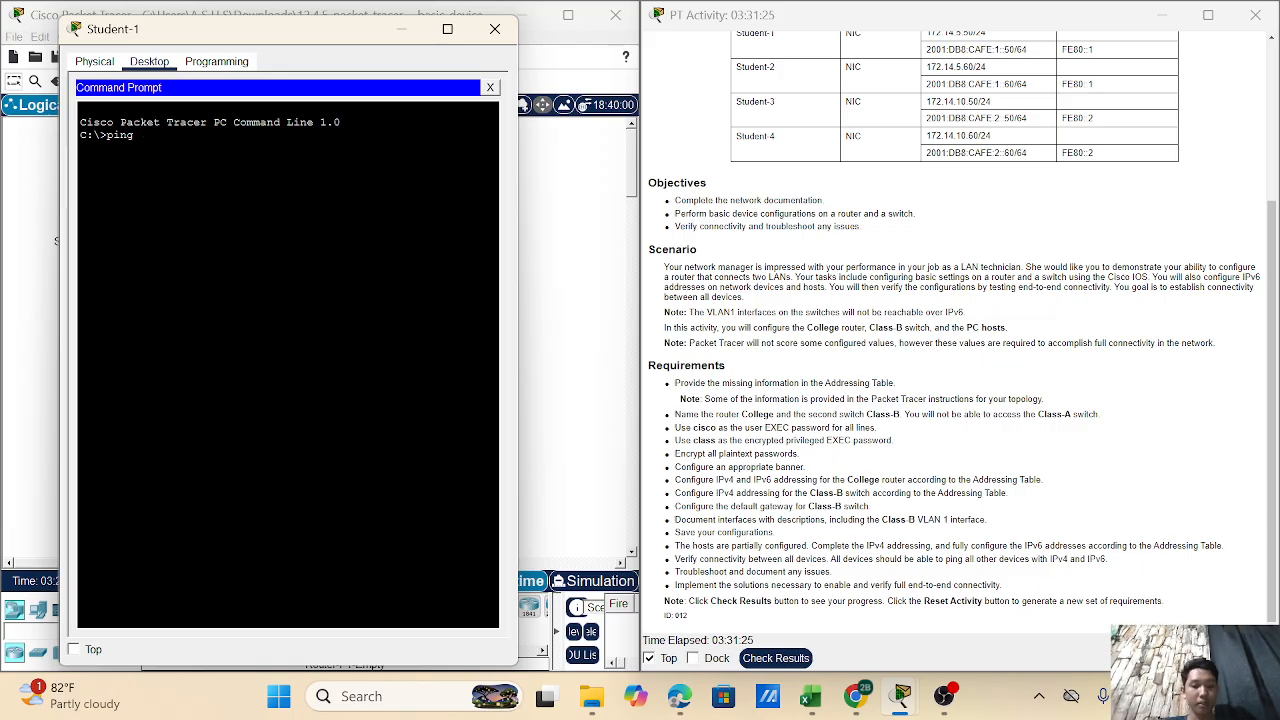
type("172.16")
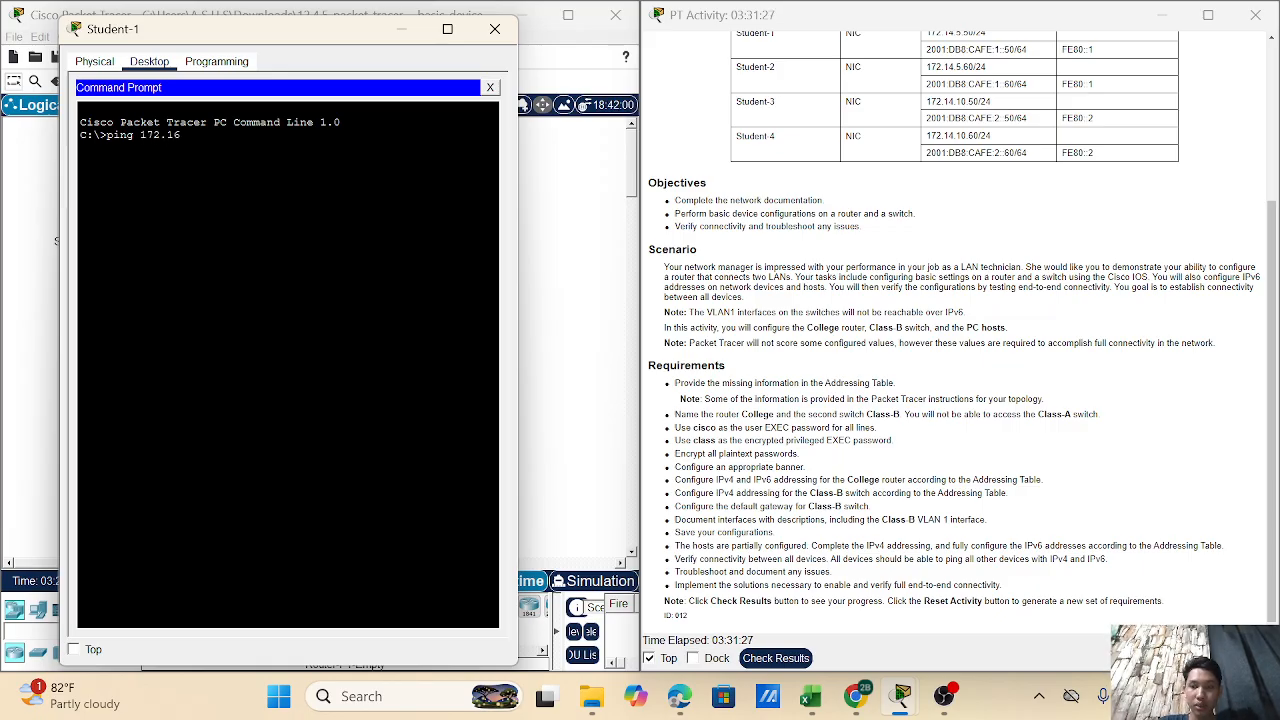
key("BackSpace")
type("4")
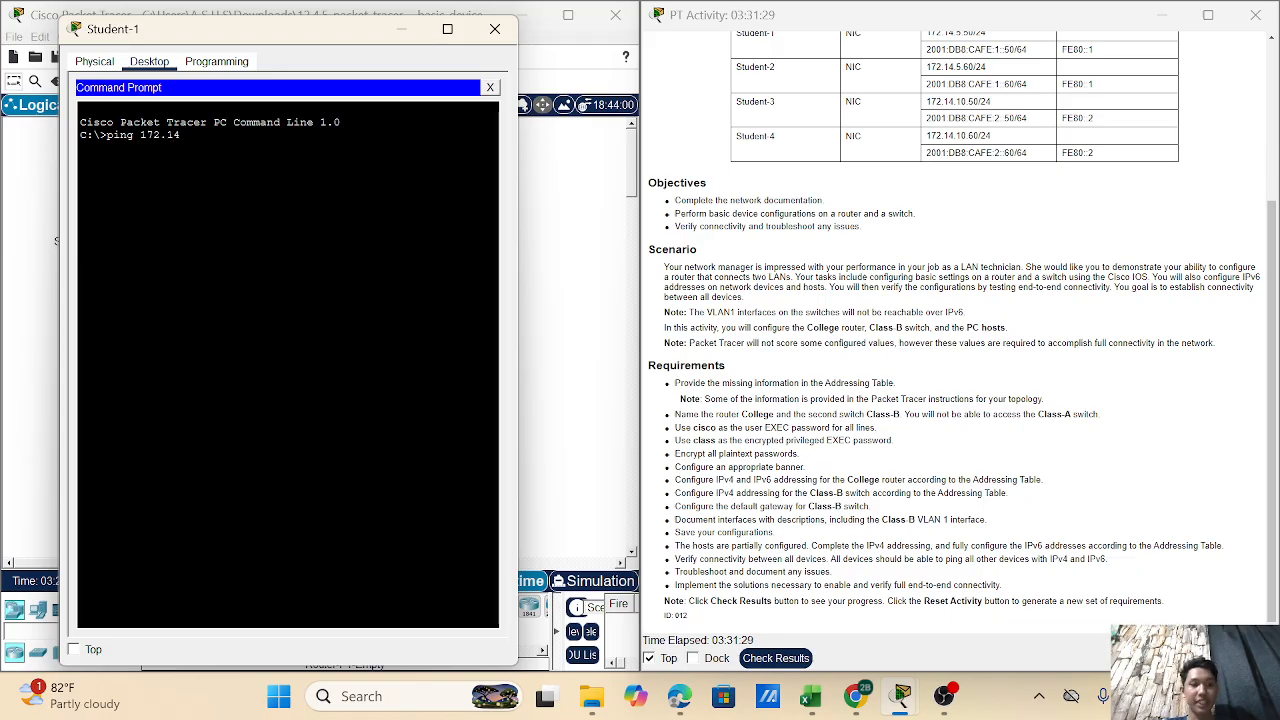
type(".")
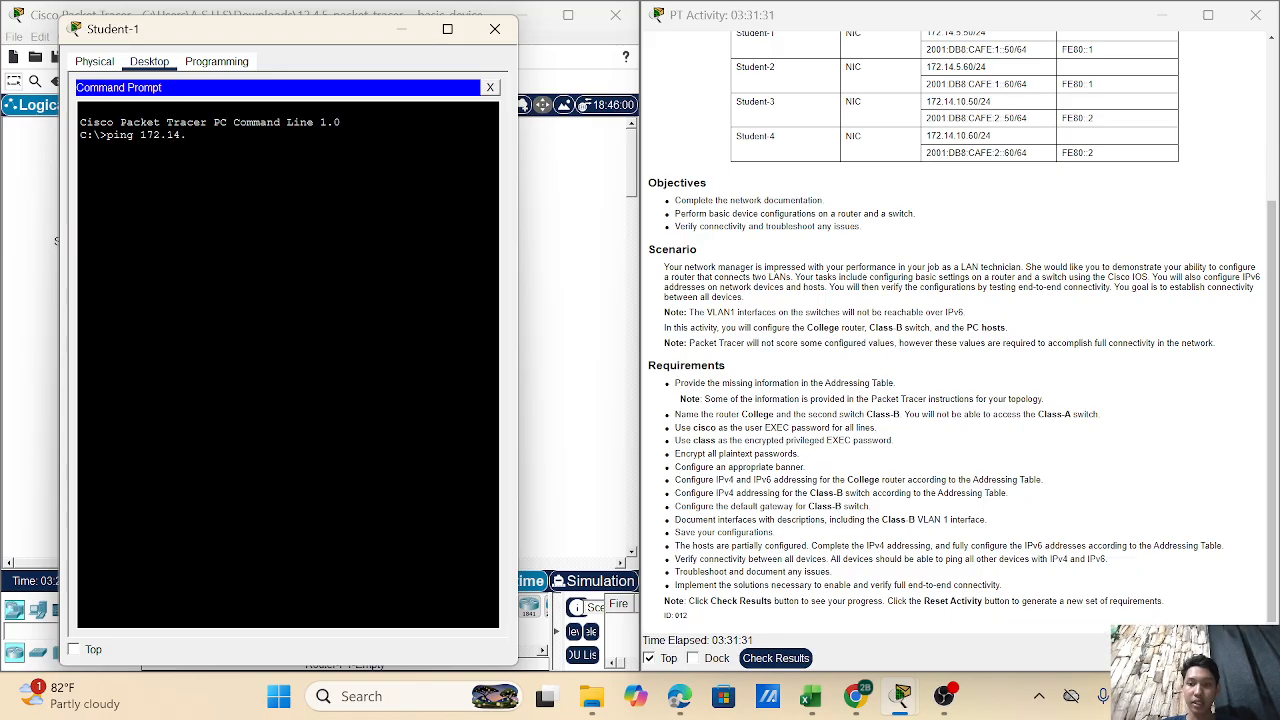
type("5.60")
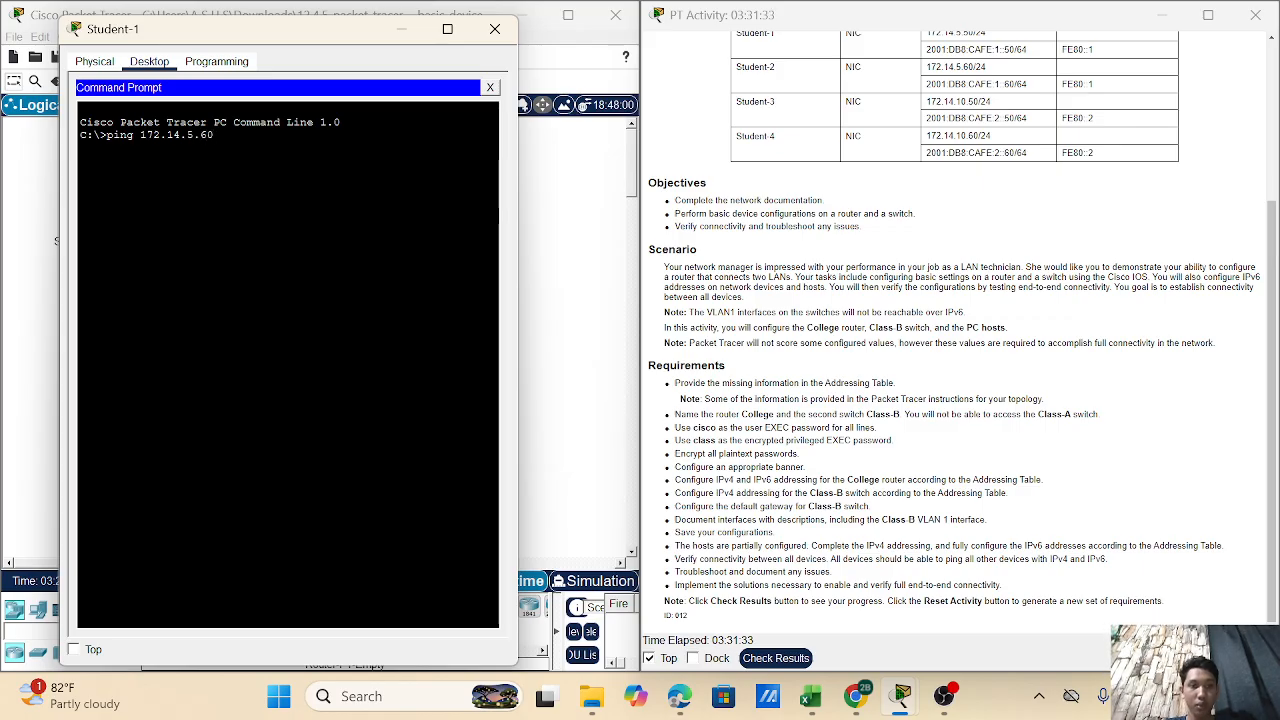
key("Return")
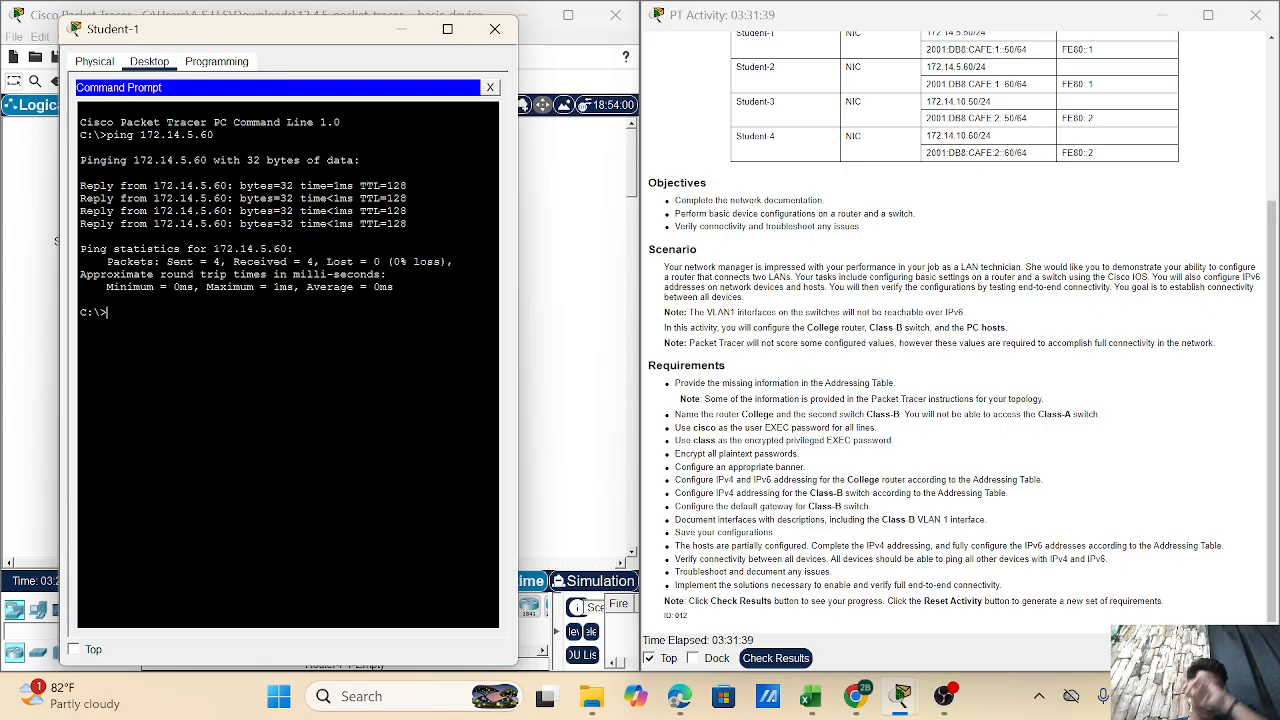
- Ping 172.14.10.50 from Student-1, getting three of four replies
type("p")
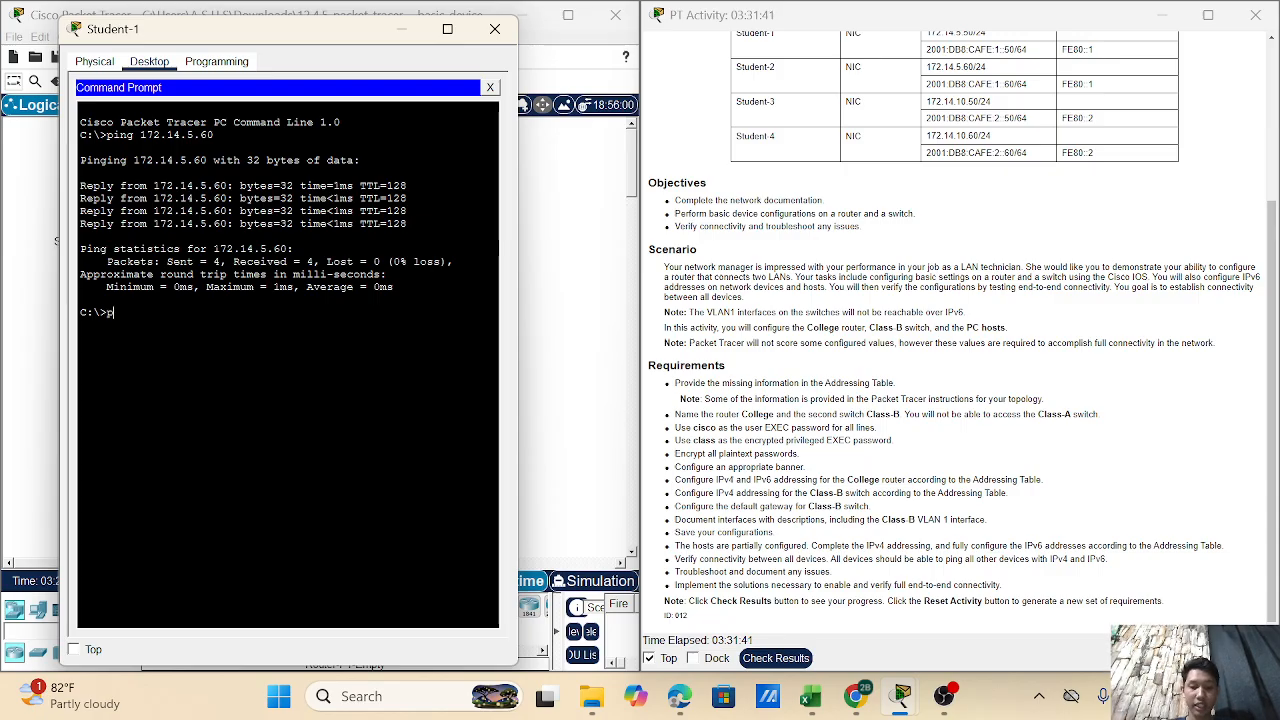
type("ing 1")
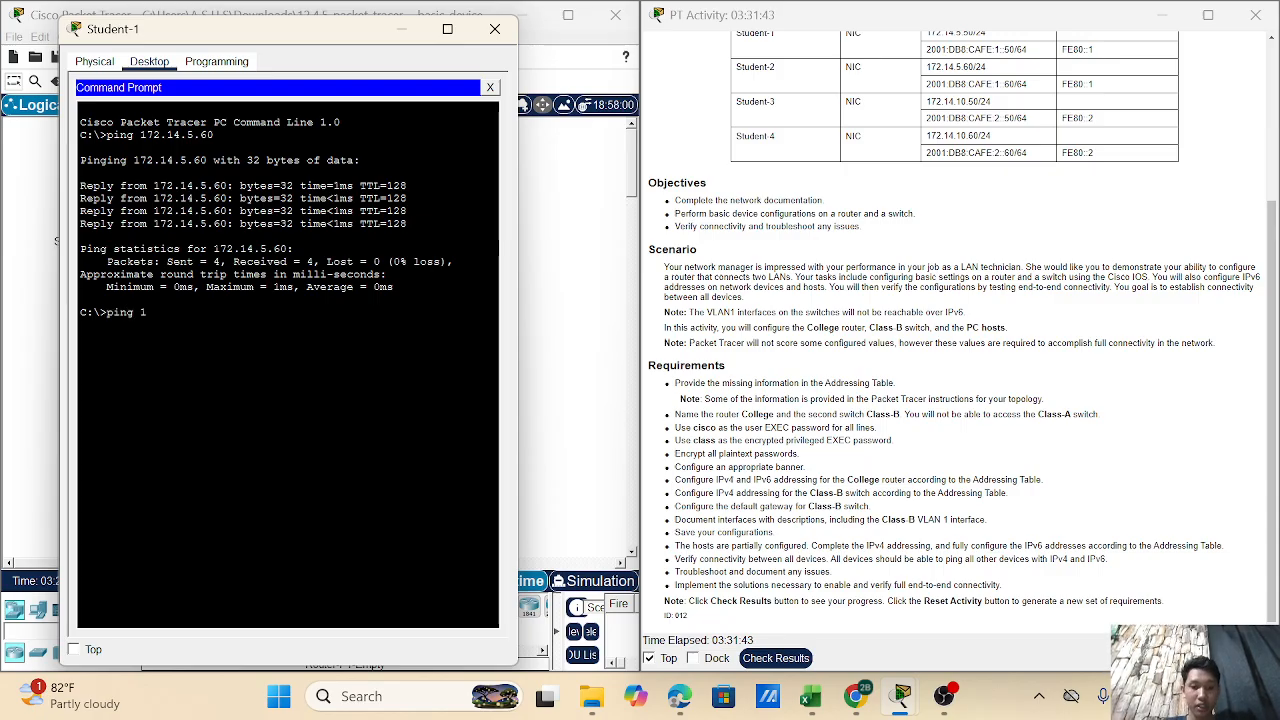
type("72")
key("BackSpace")
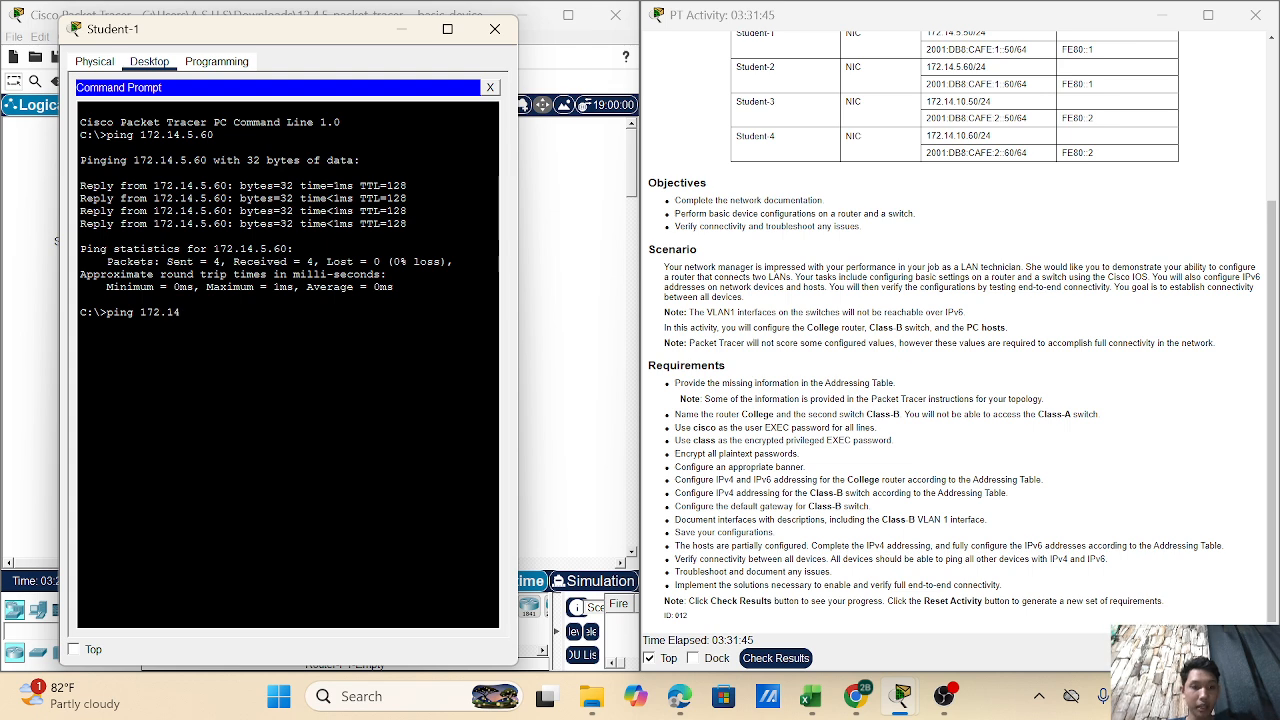
type(".14.")
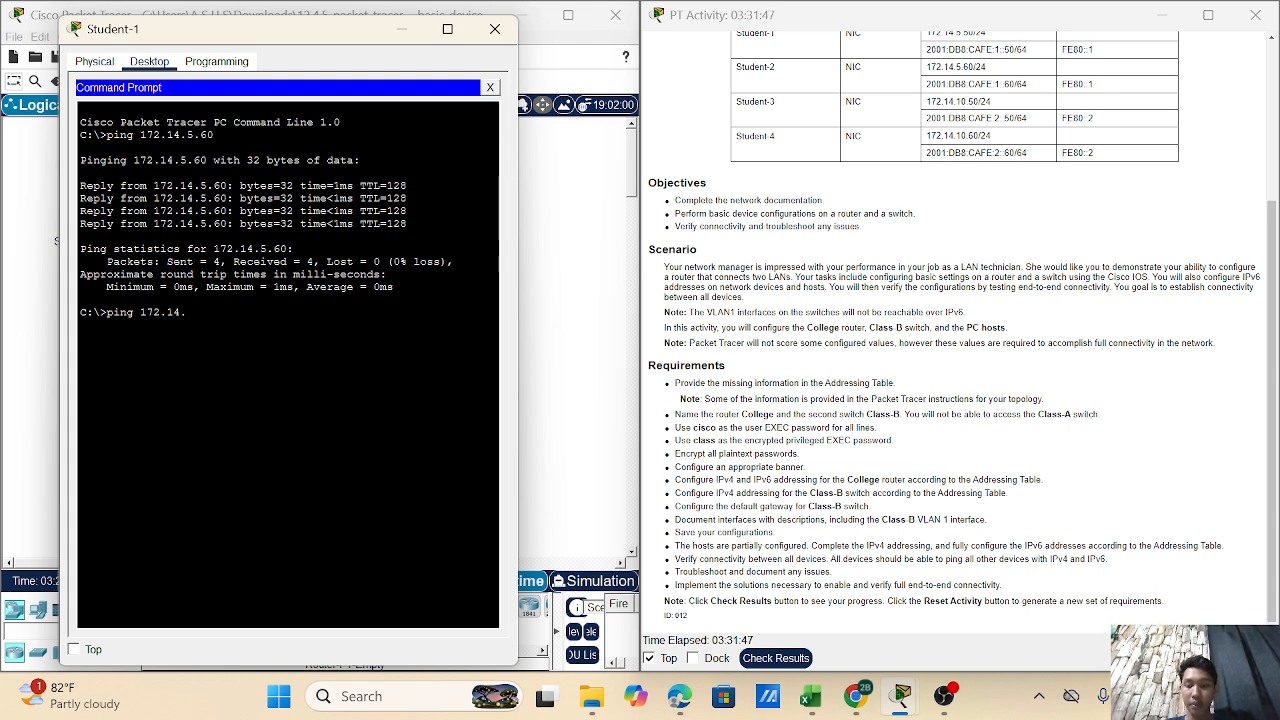
type("10.")
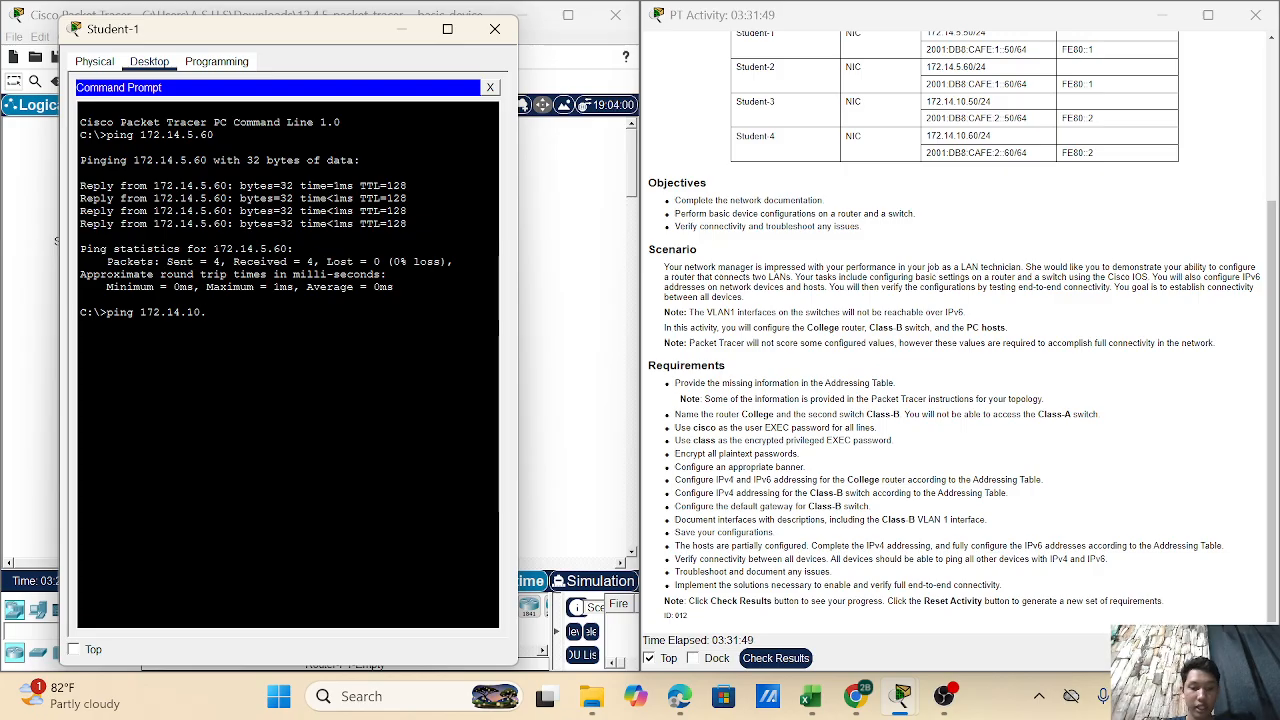
type("50")
key("Return")
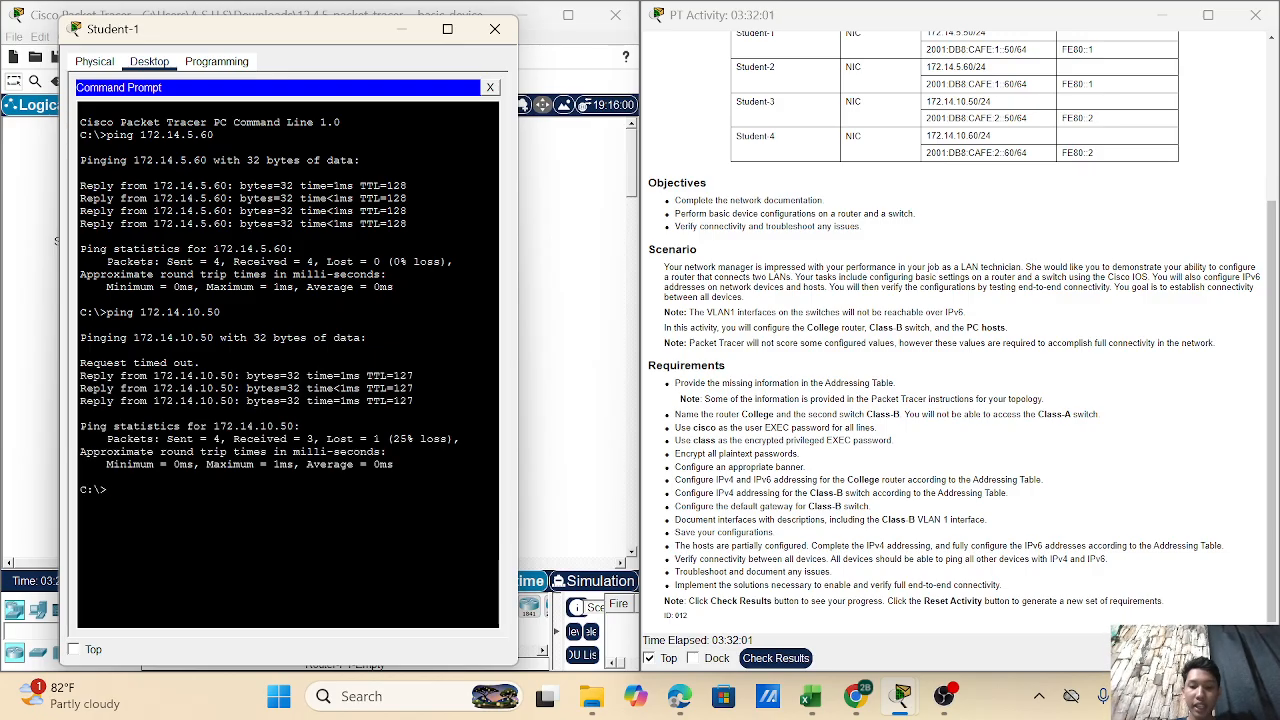
- Ping 2001:DB8:CAFE:1::60 over IPv6 from Student-1
type("ping")
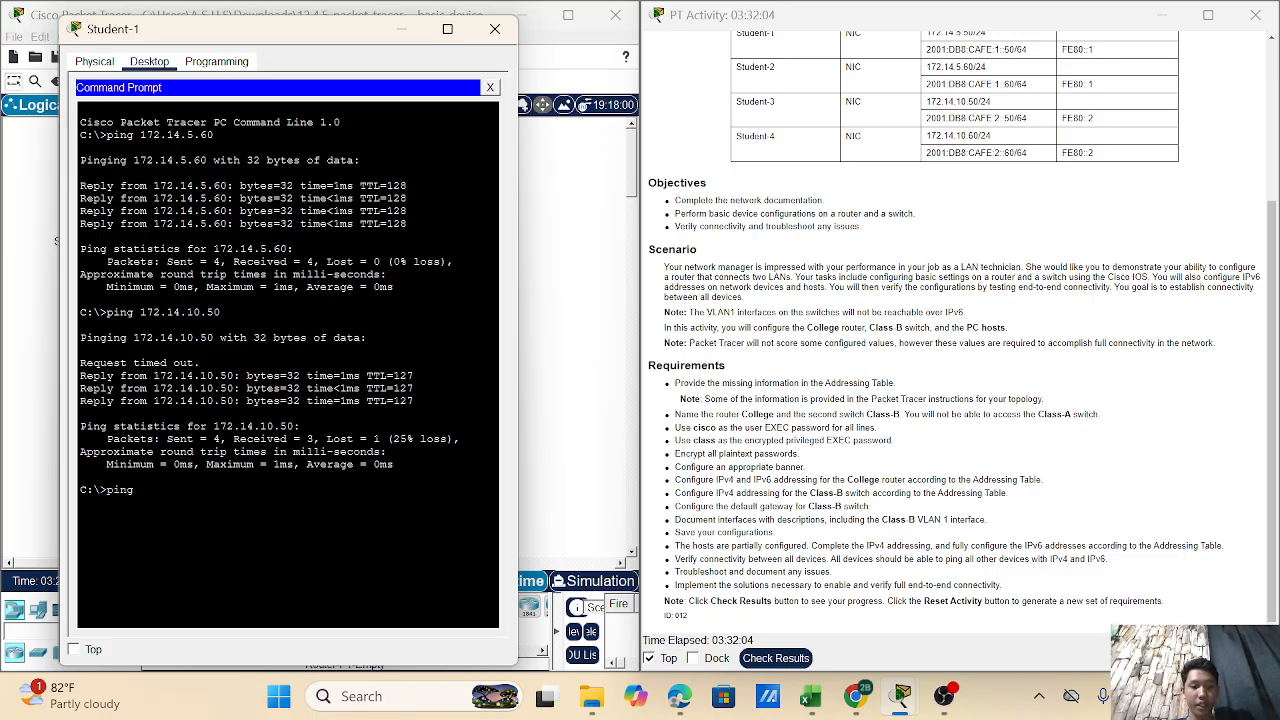
type(" 2001")
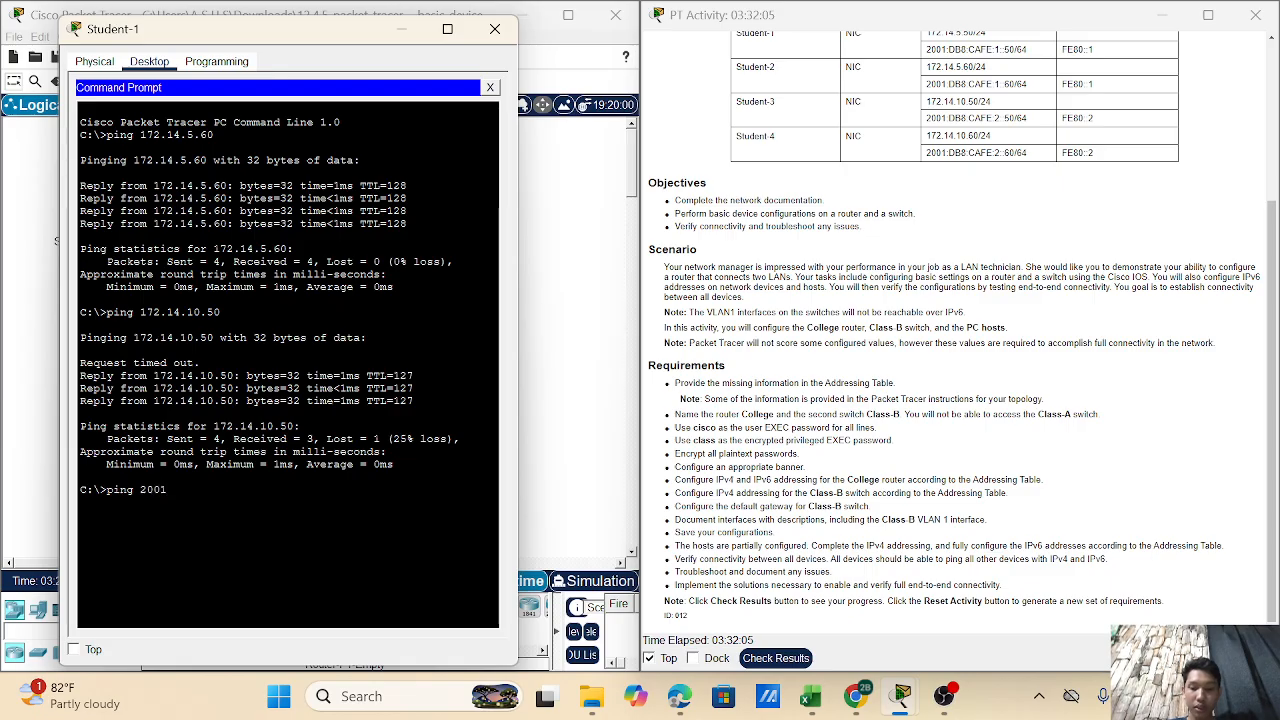
type(":db8")
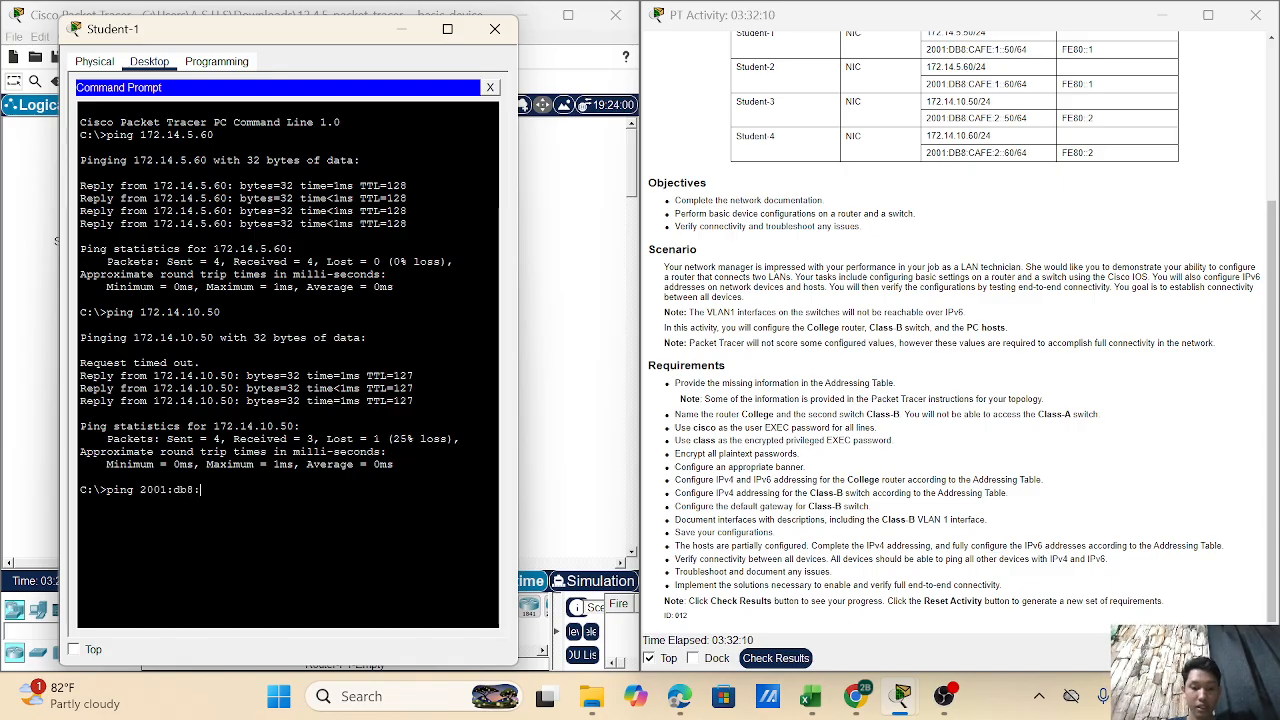
type(":da")
key("BackSpace")
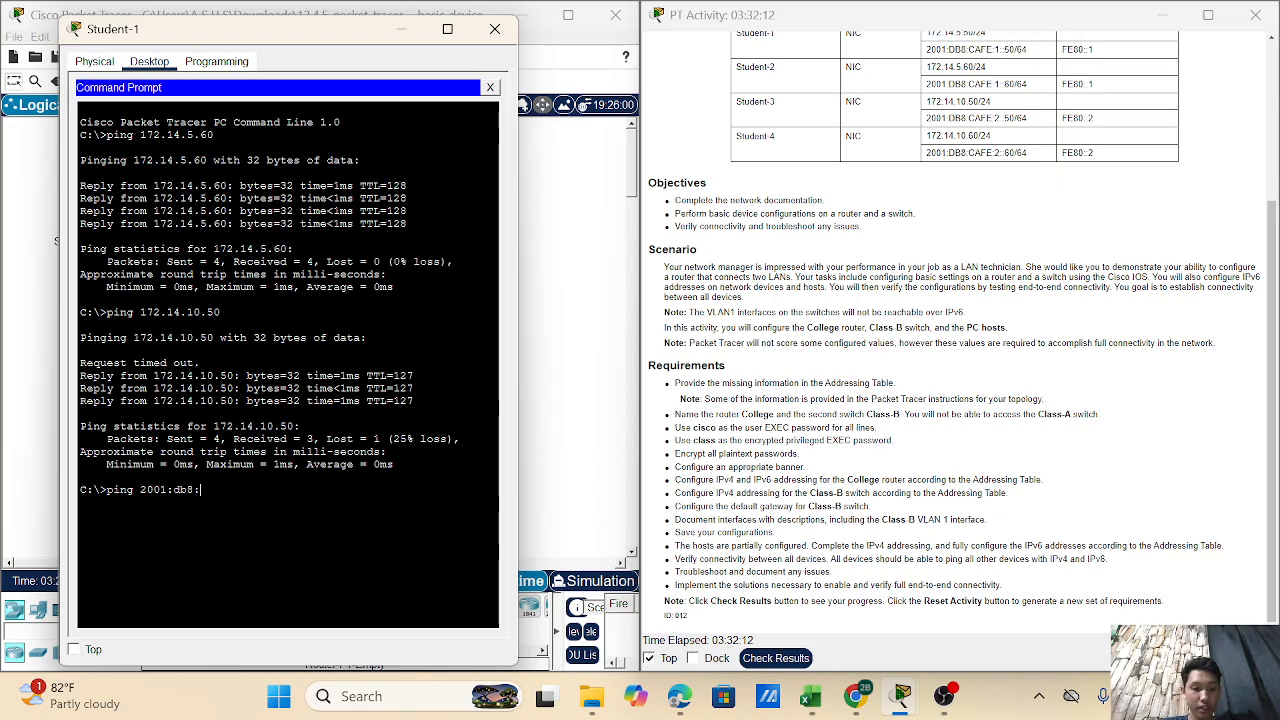
key("BackSpace")
key("BackSpace")
key("BackSpace")
key("BackSpace")
type("DB")
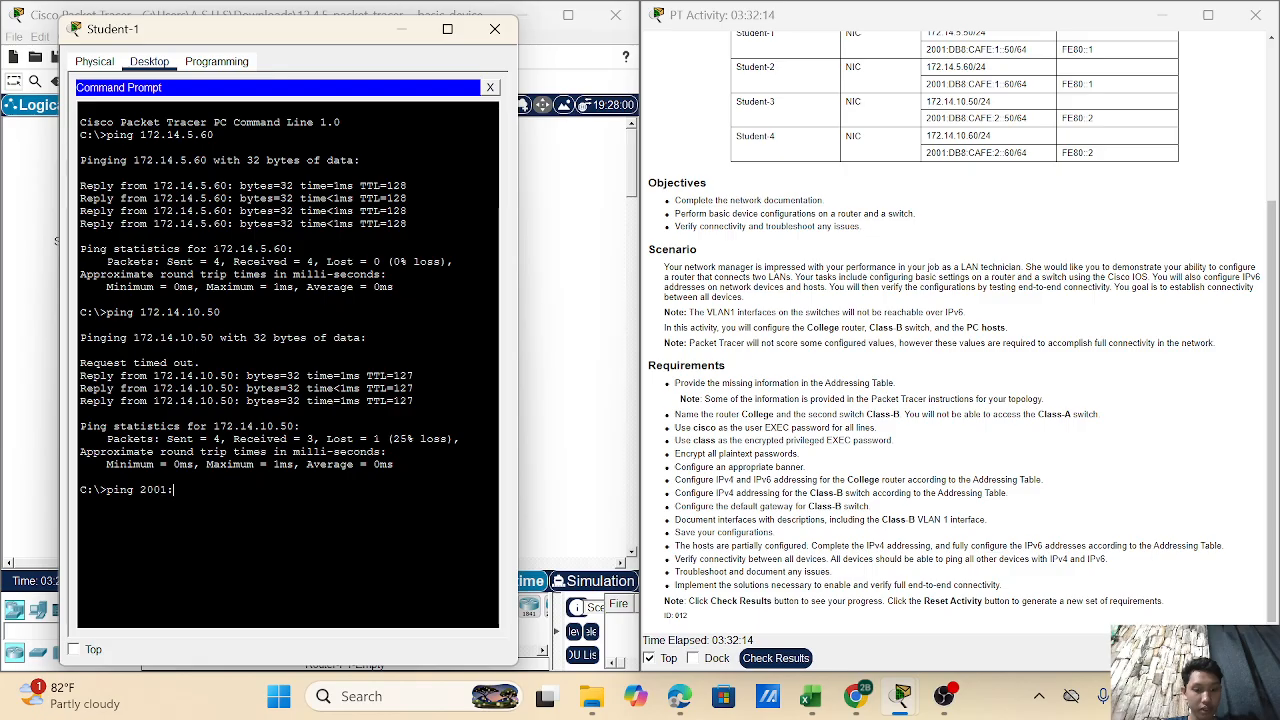
type("8:")
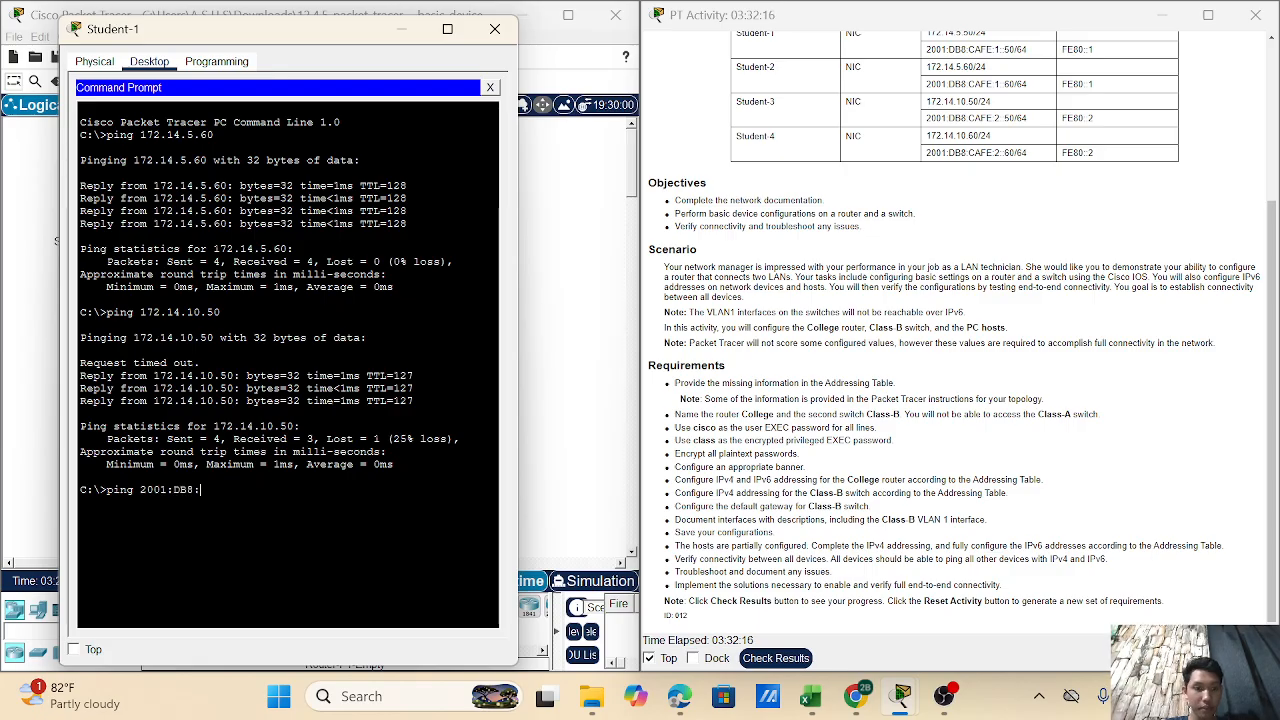
type("CAFE")
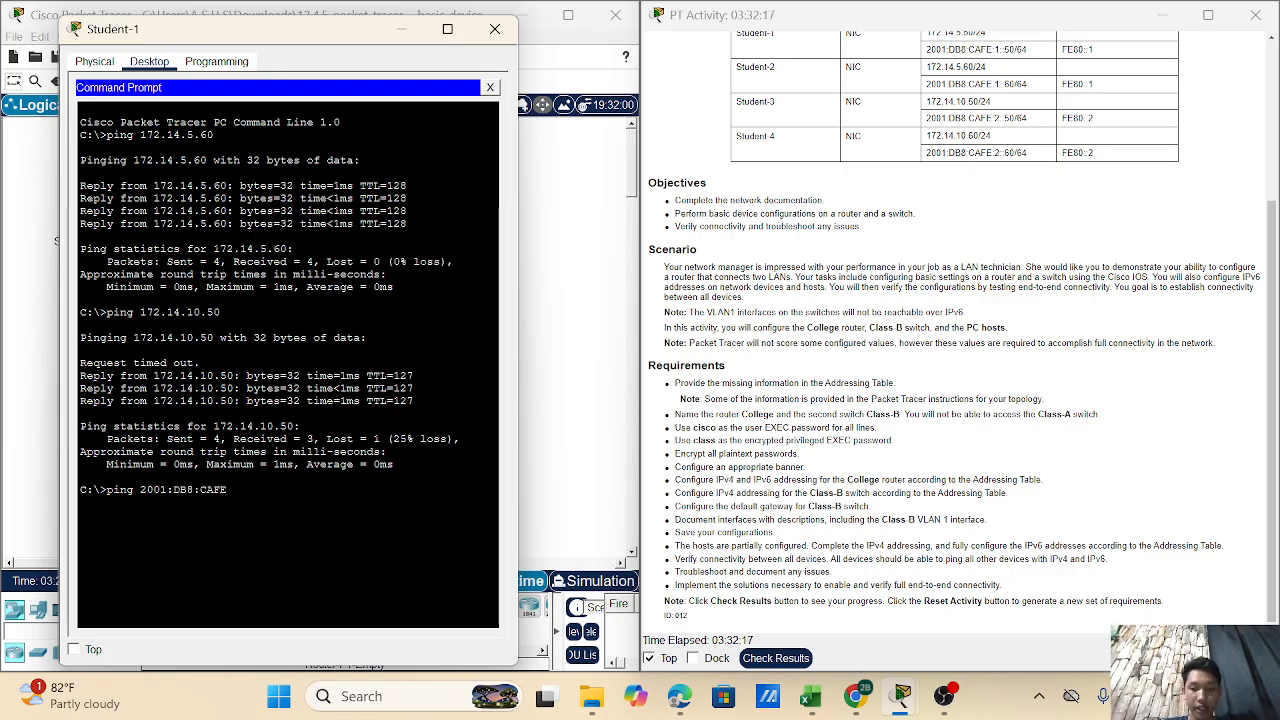
type(":")
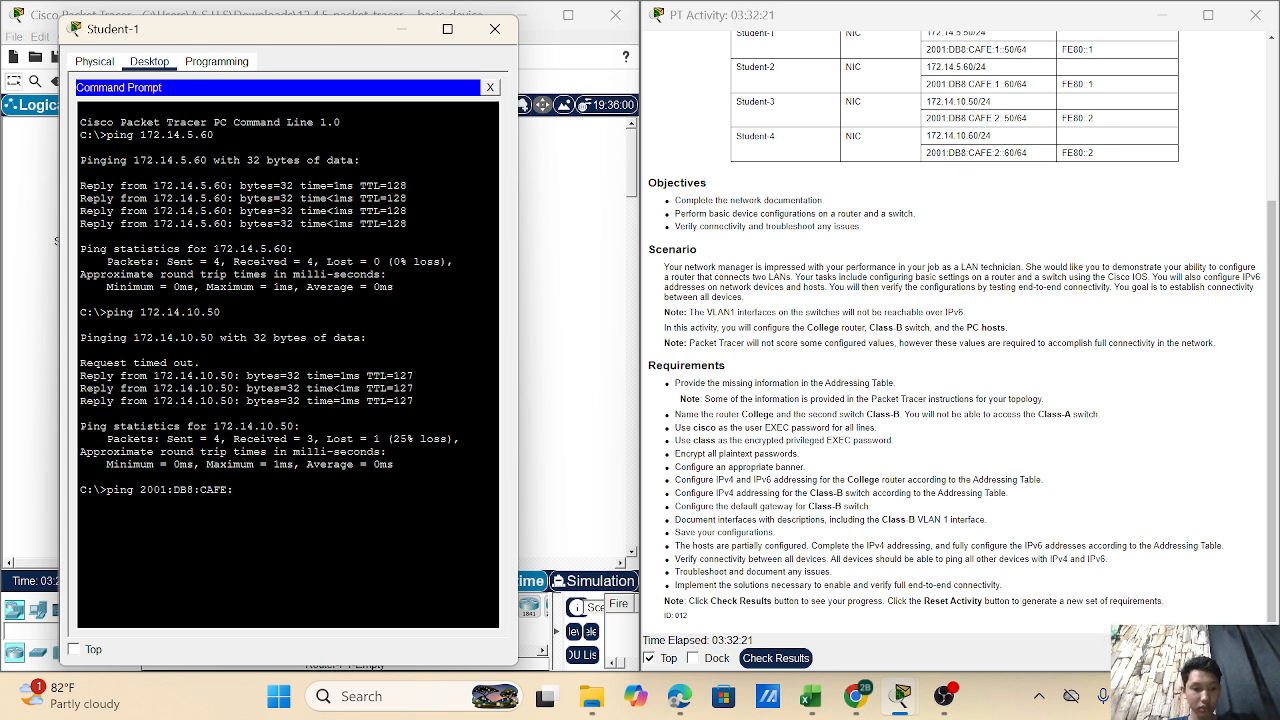
type("1:")
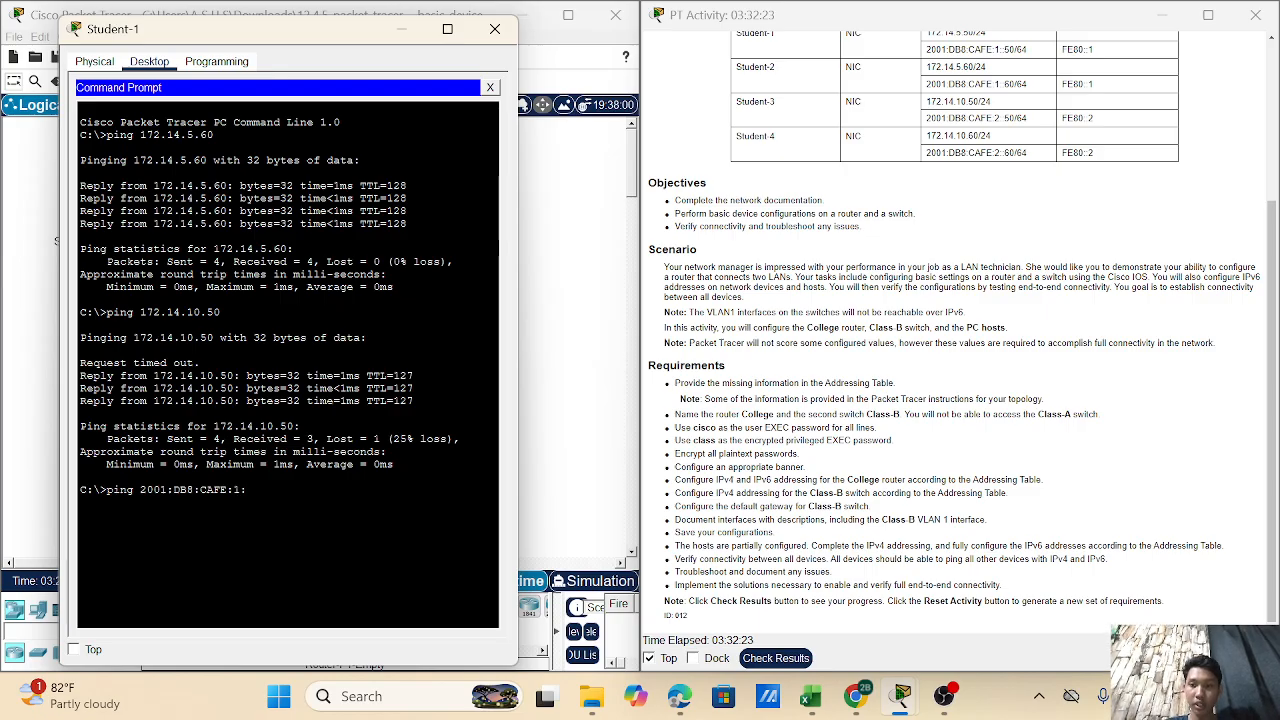
type(":60")
key("Return")
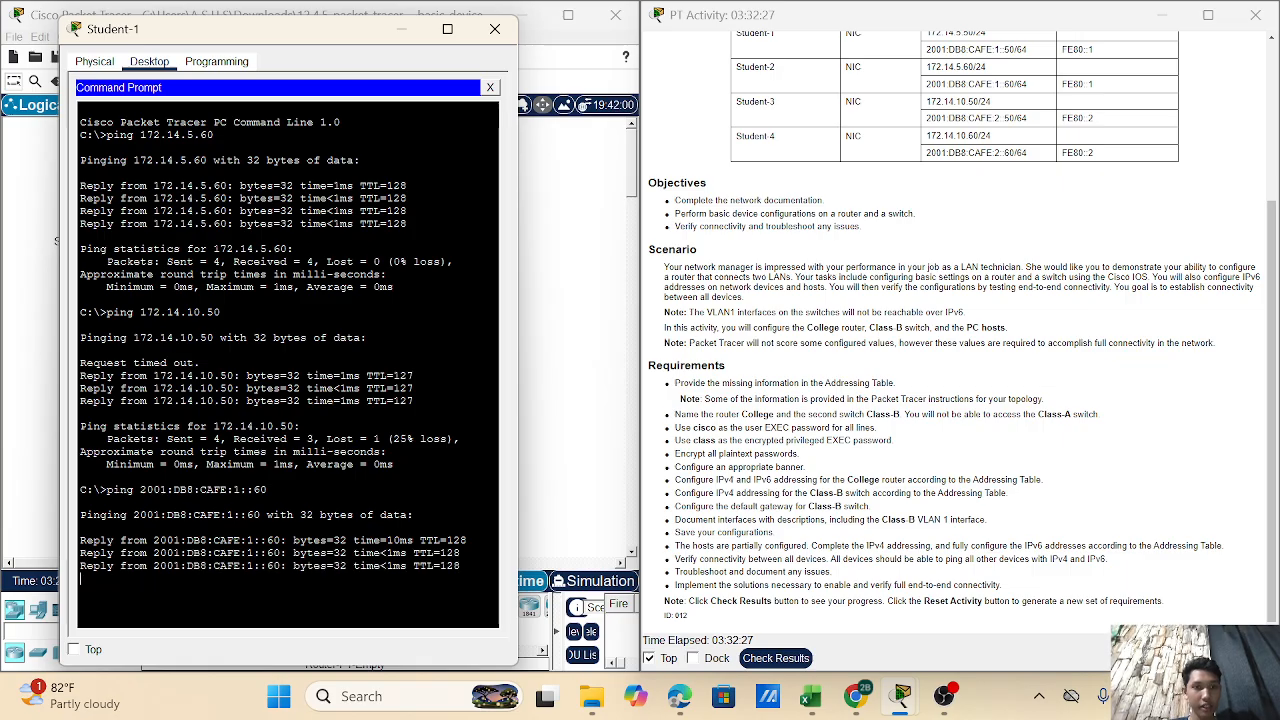
- Enter the command ping 2001:DB8:FACE:2::60 at Student-1's prompt
left_click_drag(344, 29, 339, 24)
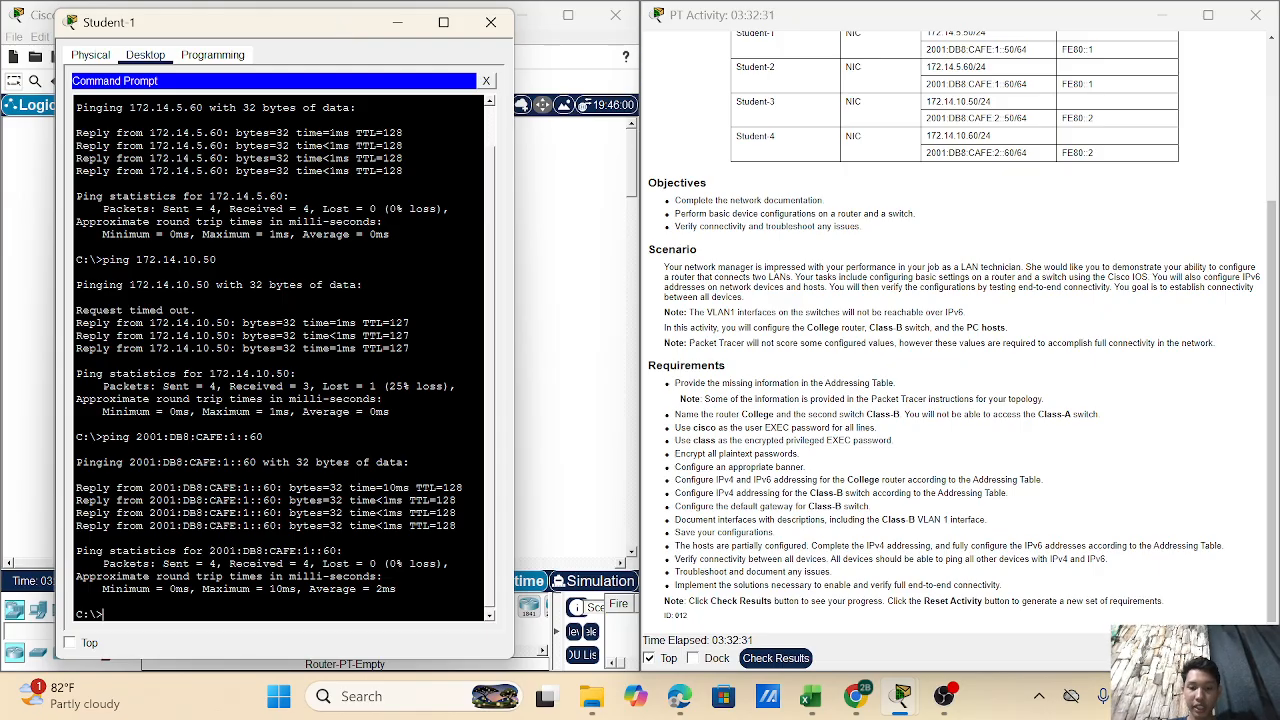
type("PING")
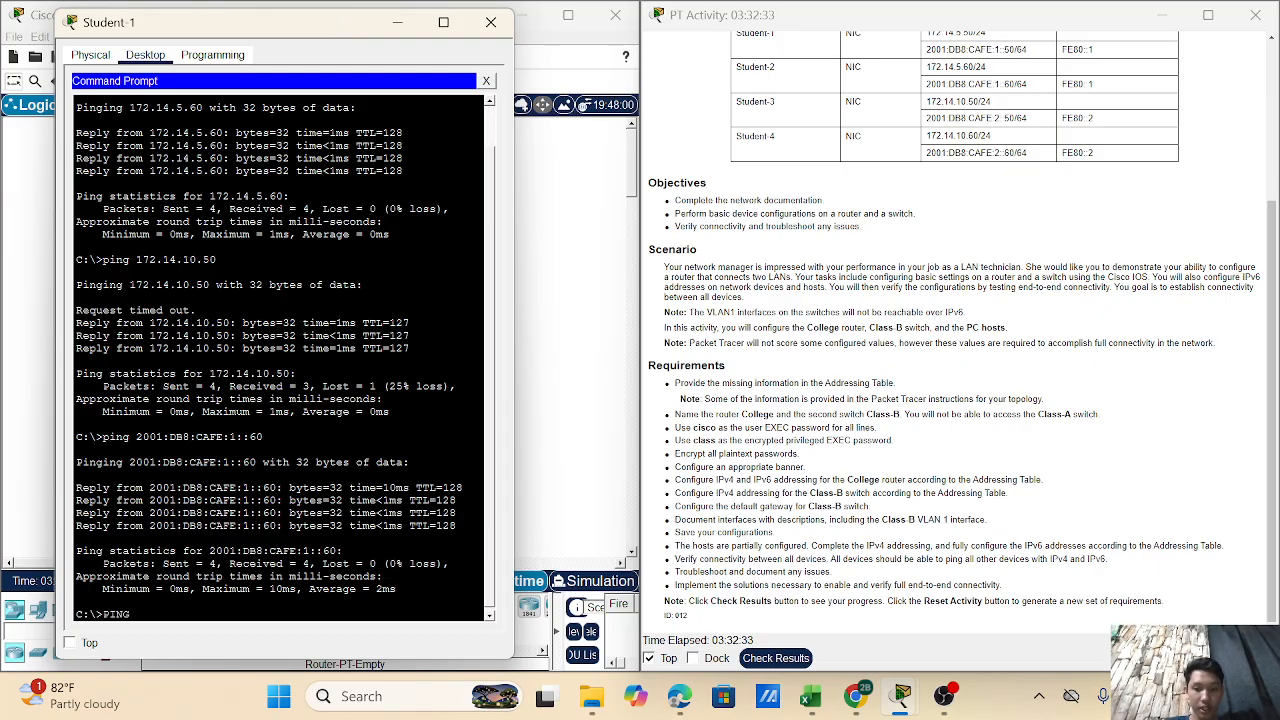
key("BackSpace")
key("BackSpace")
key("BackSpace")
key("BackSpace")
type("ping ")
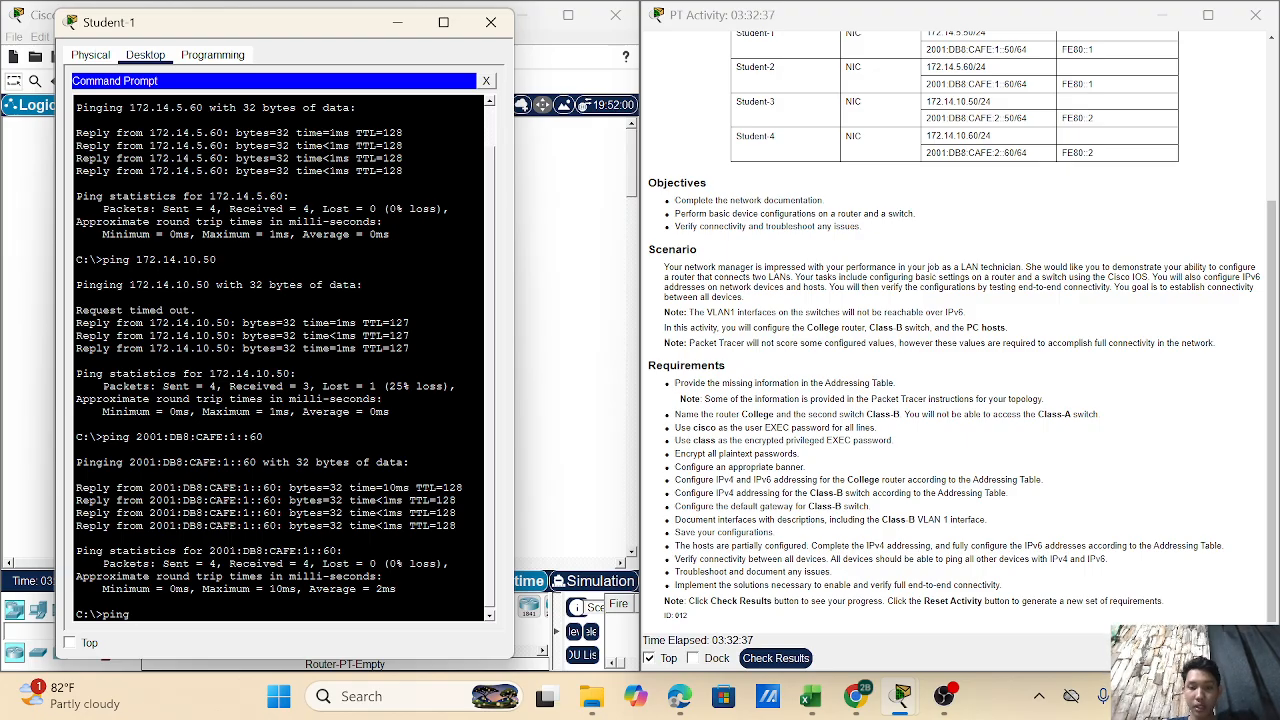
type("2001")
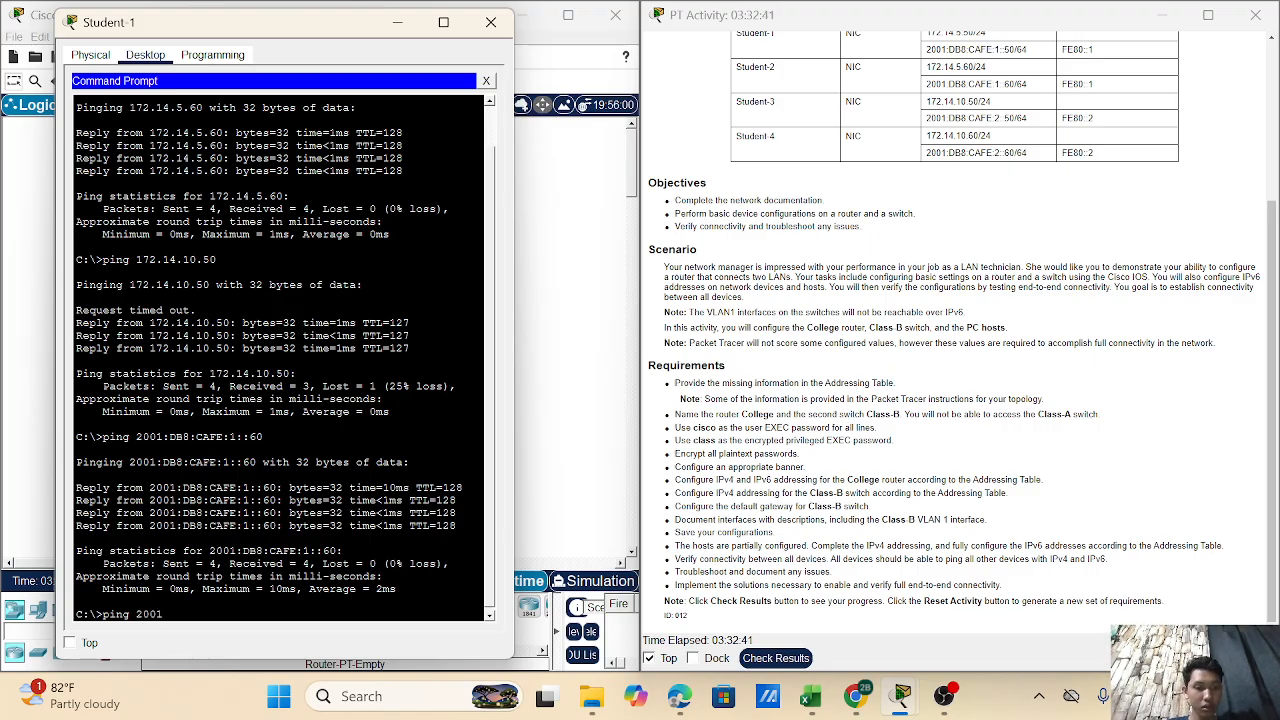
type(":D")
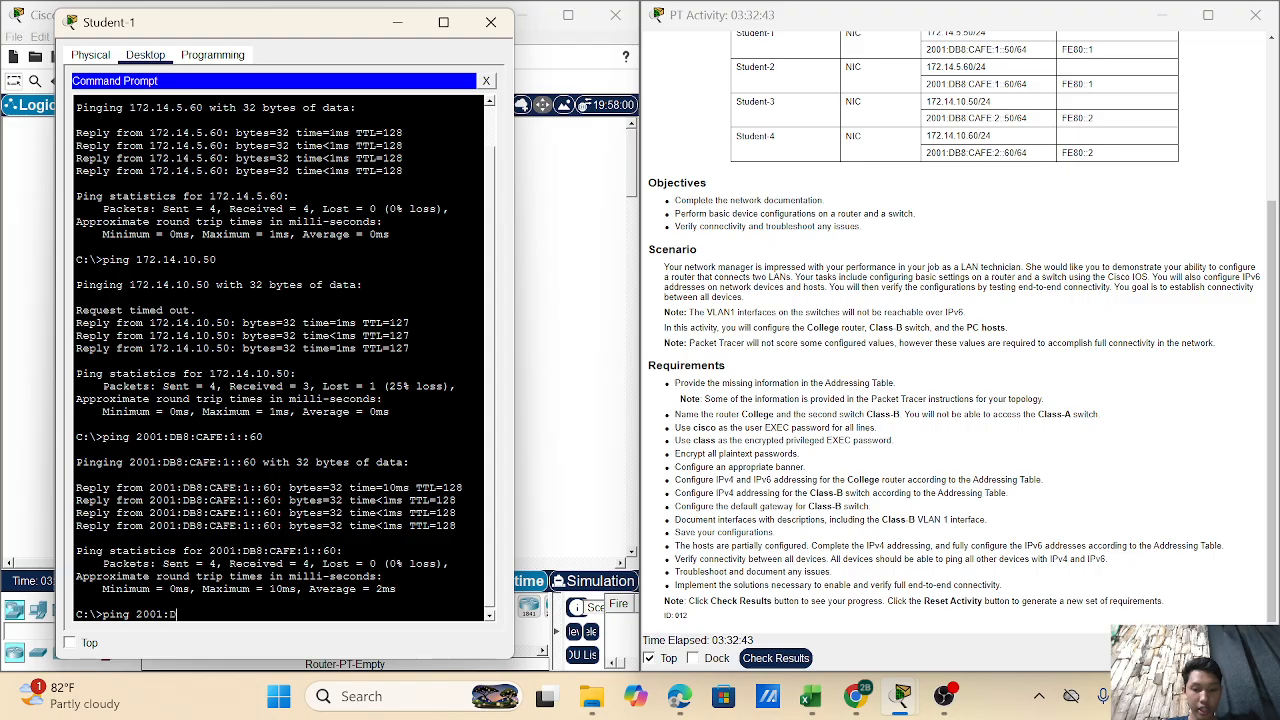
type("B8:")
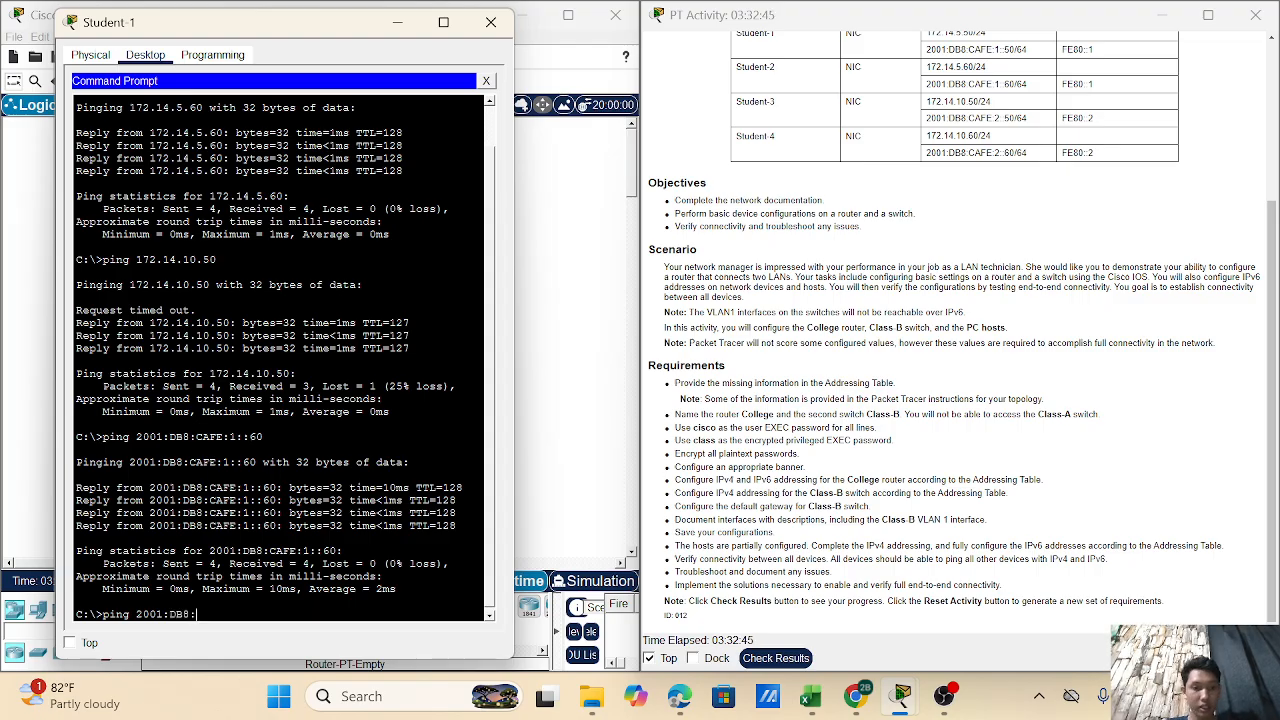
type("FACE")
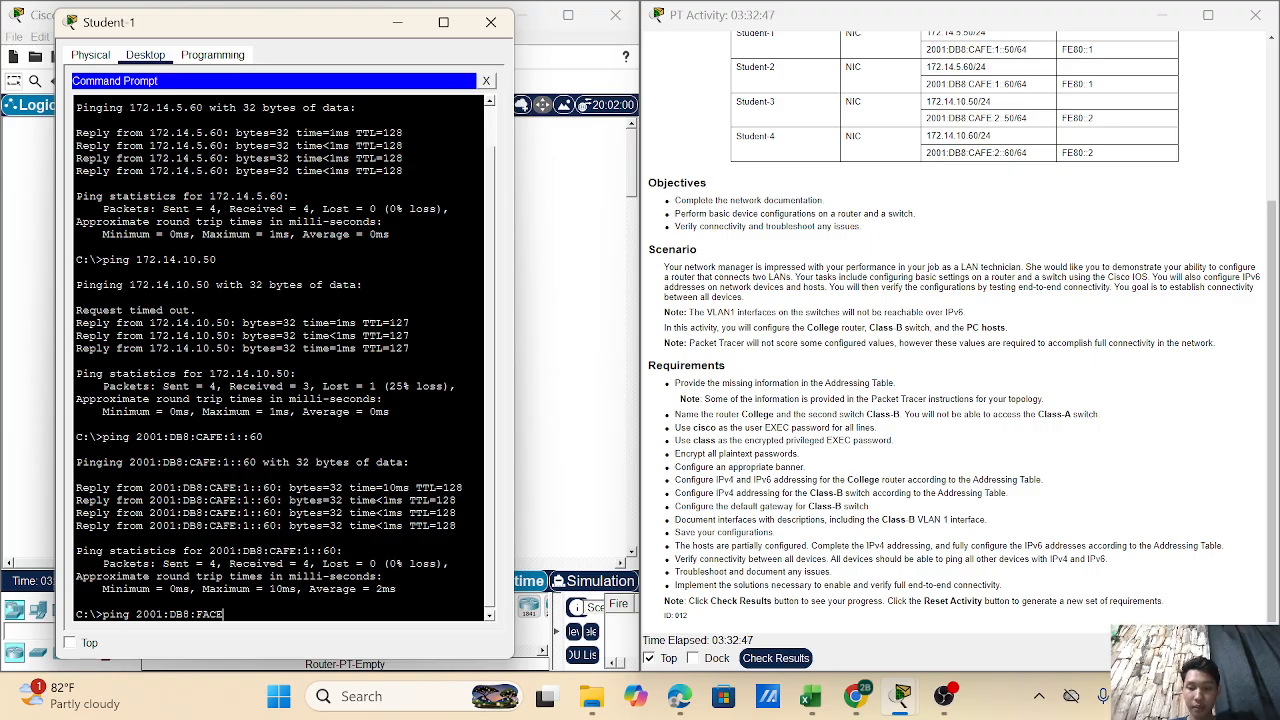
type(":2")
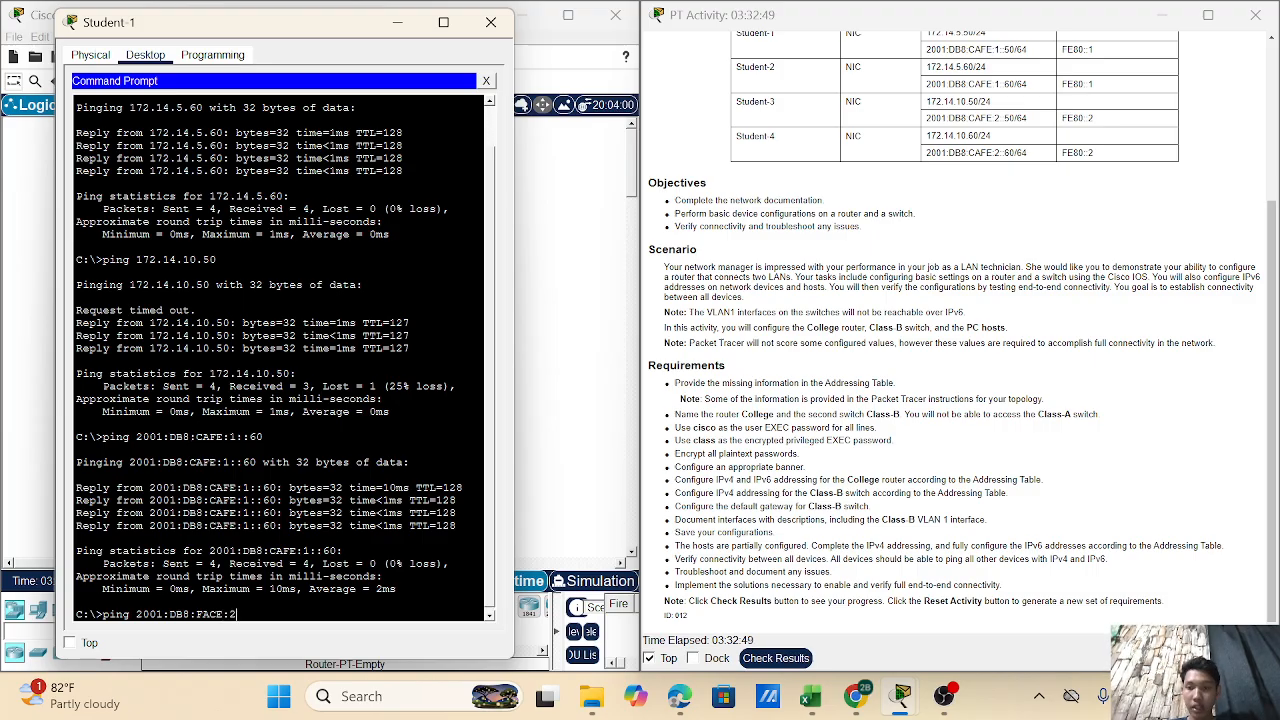
type("::")
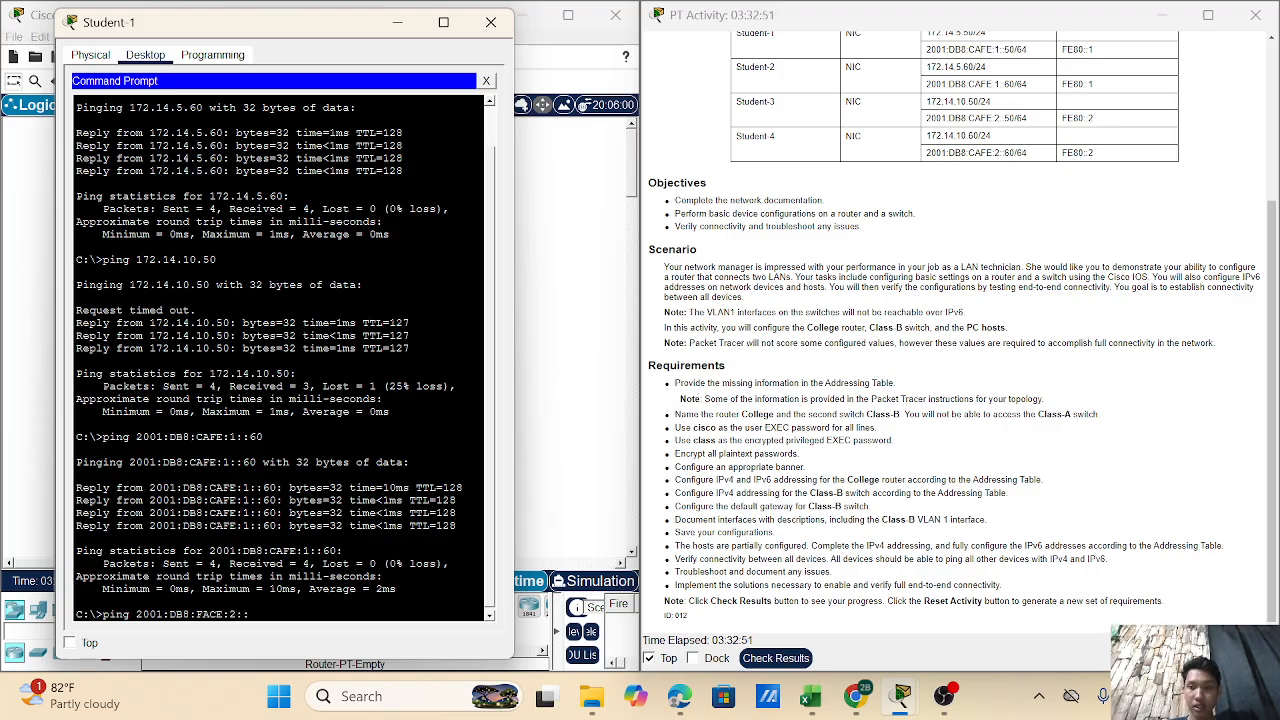
type(":60")
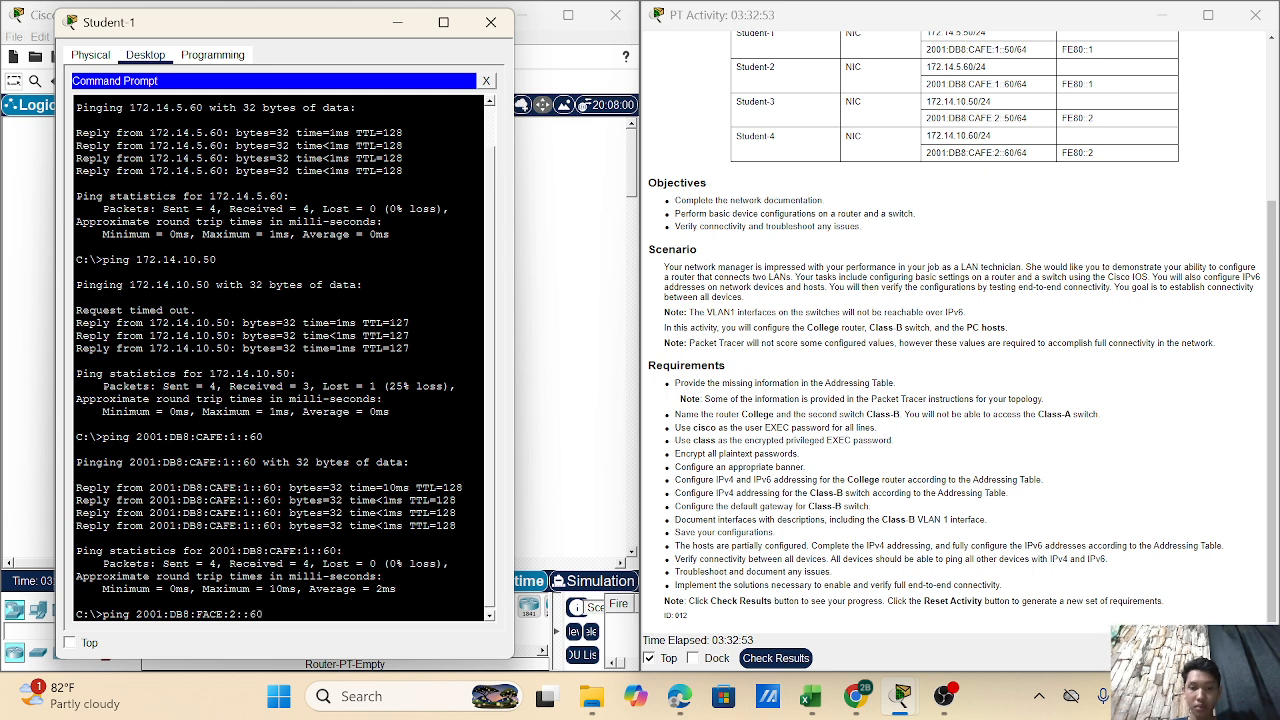
- Run the ping to 2001:DB8:FACE:2::60, which fails as destination host unreachable
key("Return")
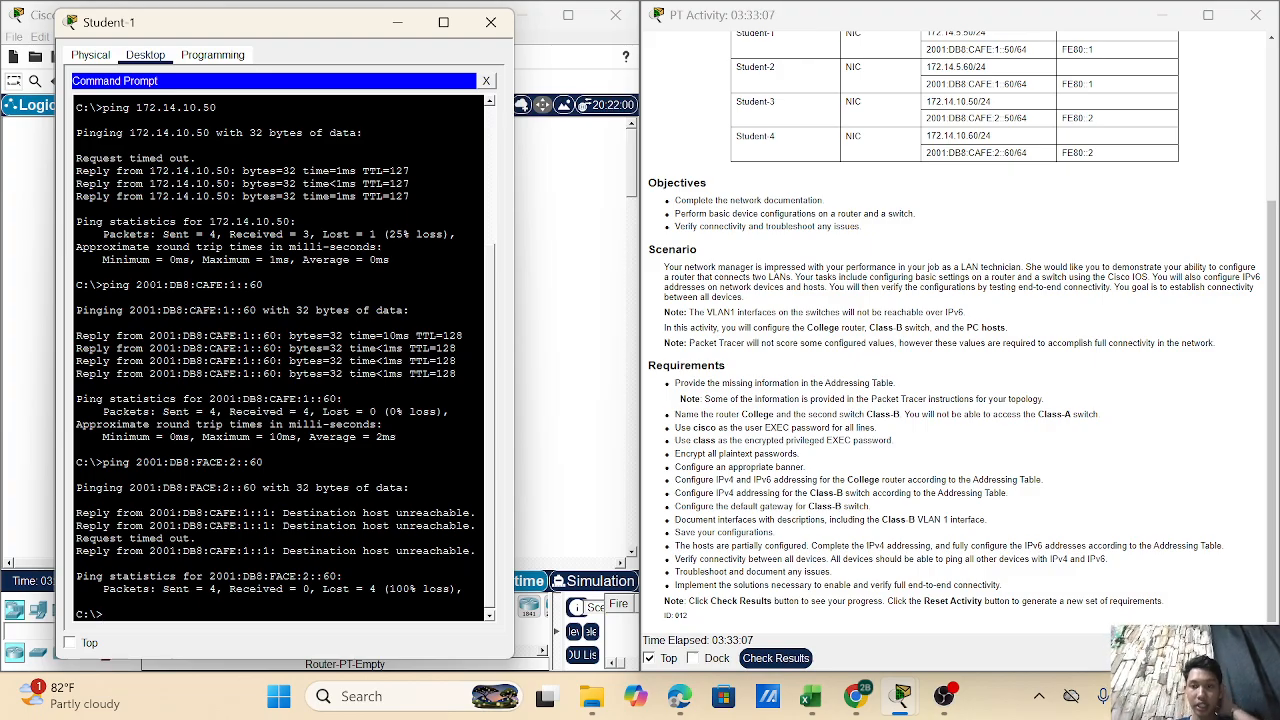
- Ping Student-3 at 2001:DB8:CAFE:2::50; all four requests time out
type("pin")
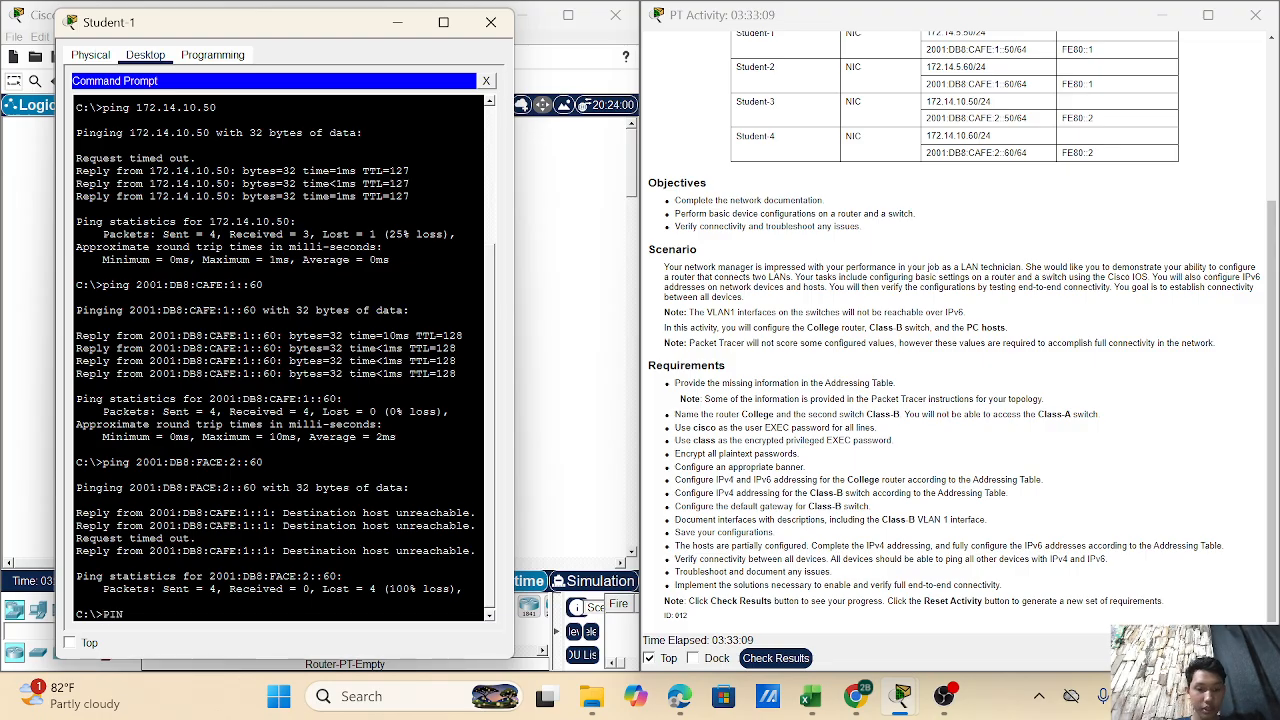
type("g ")
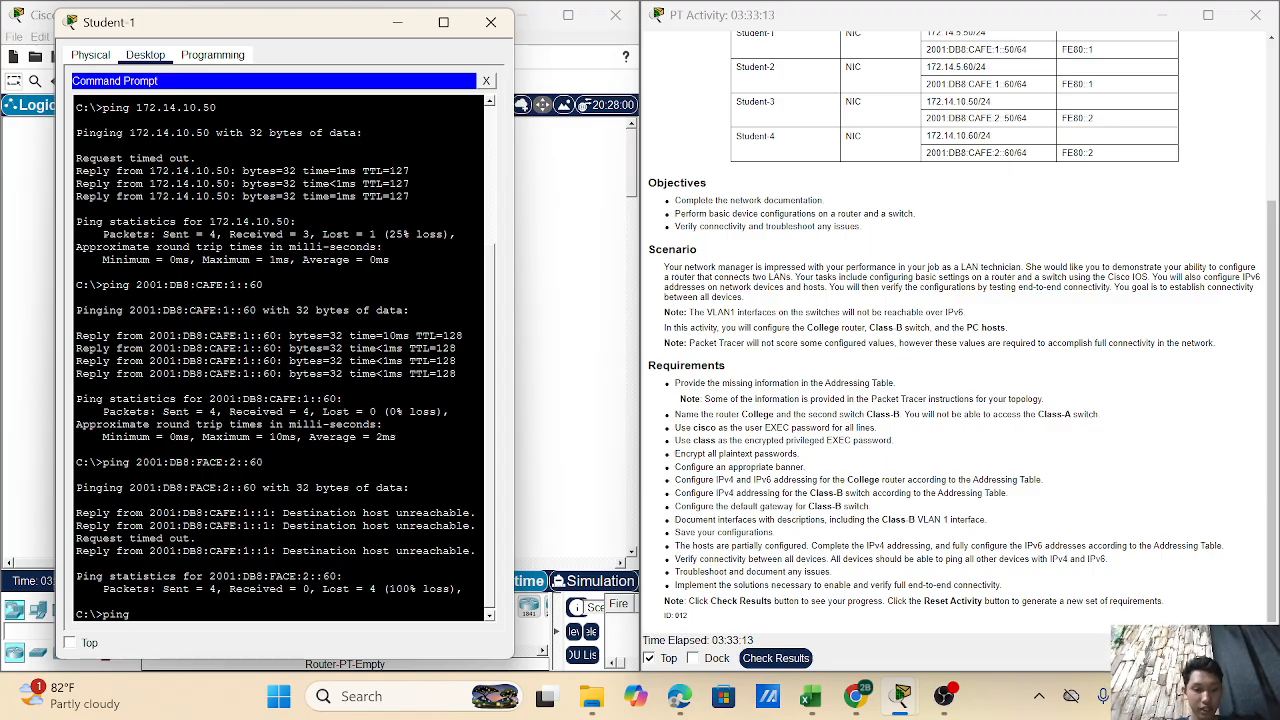
type("2001:")
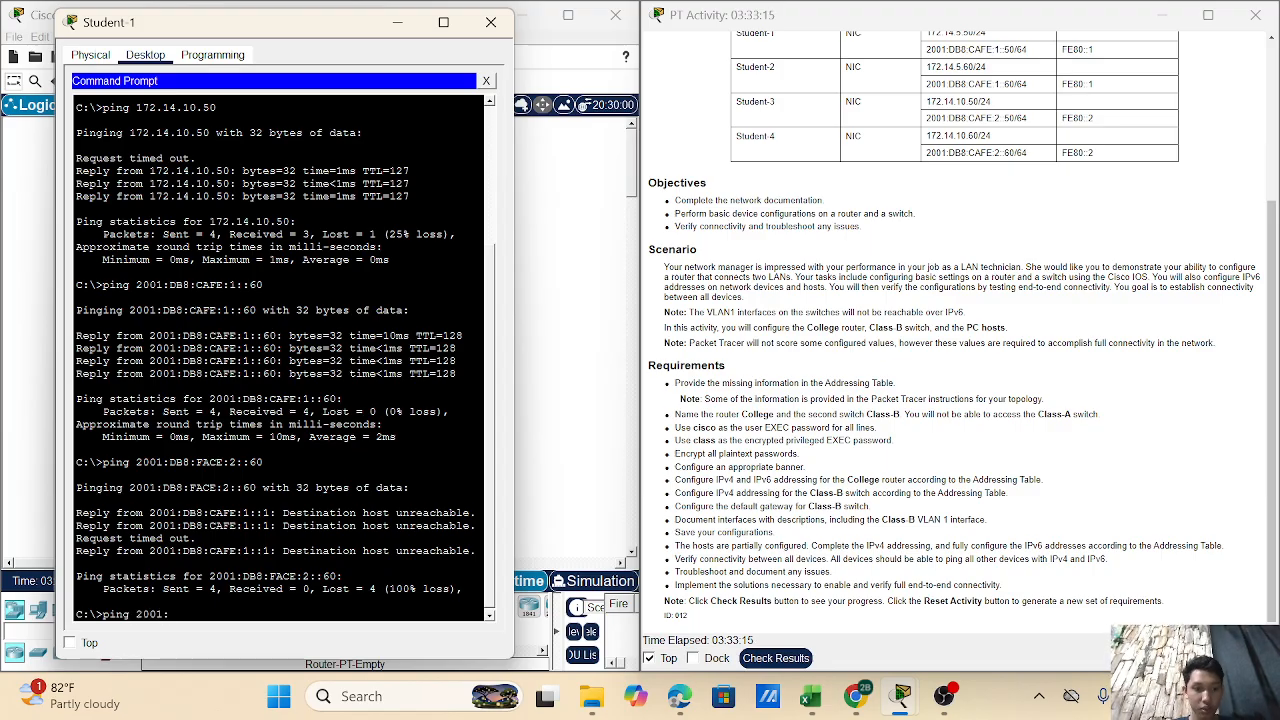
type("DB8")
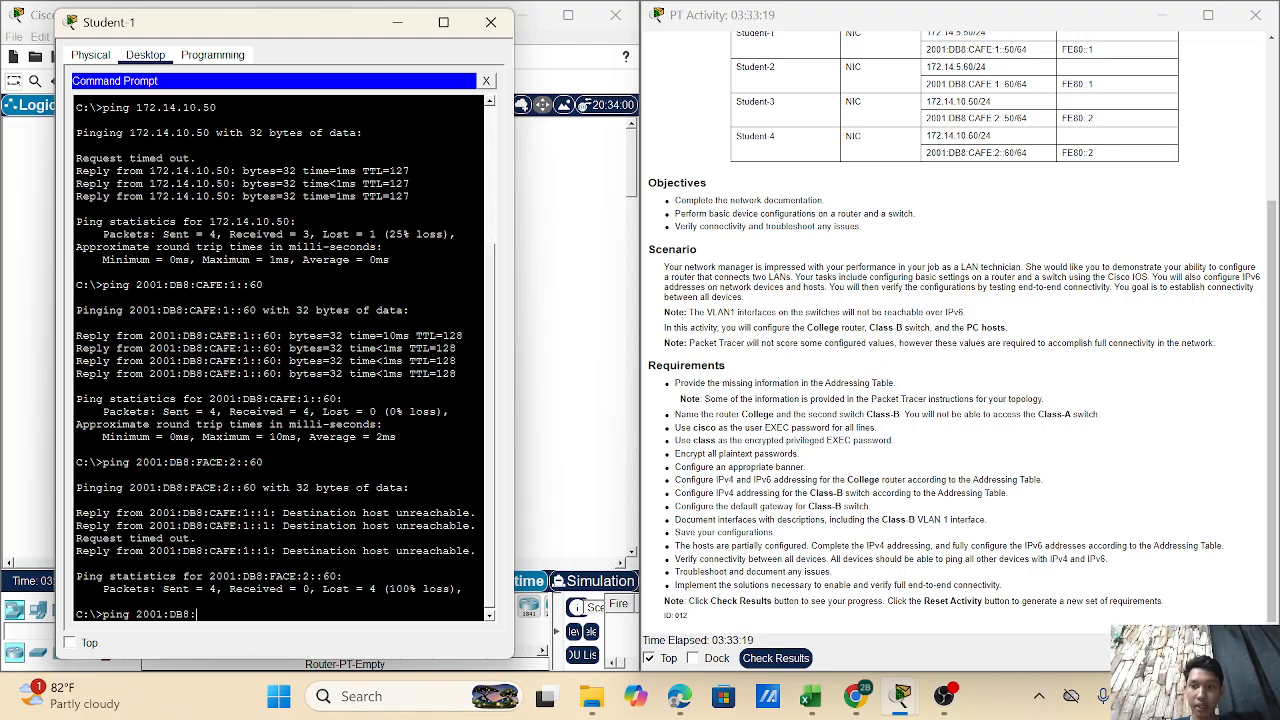
type(":CAFE")
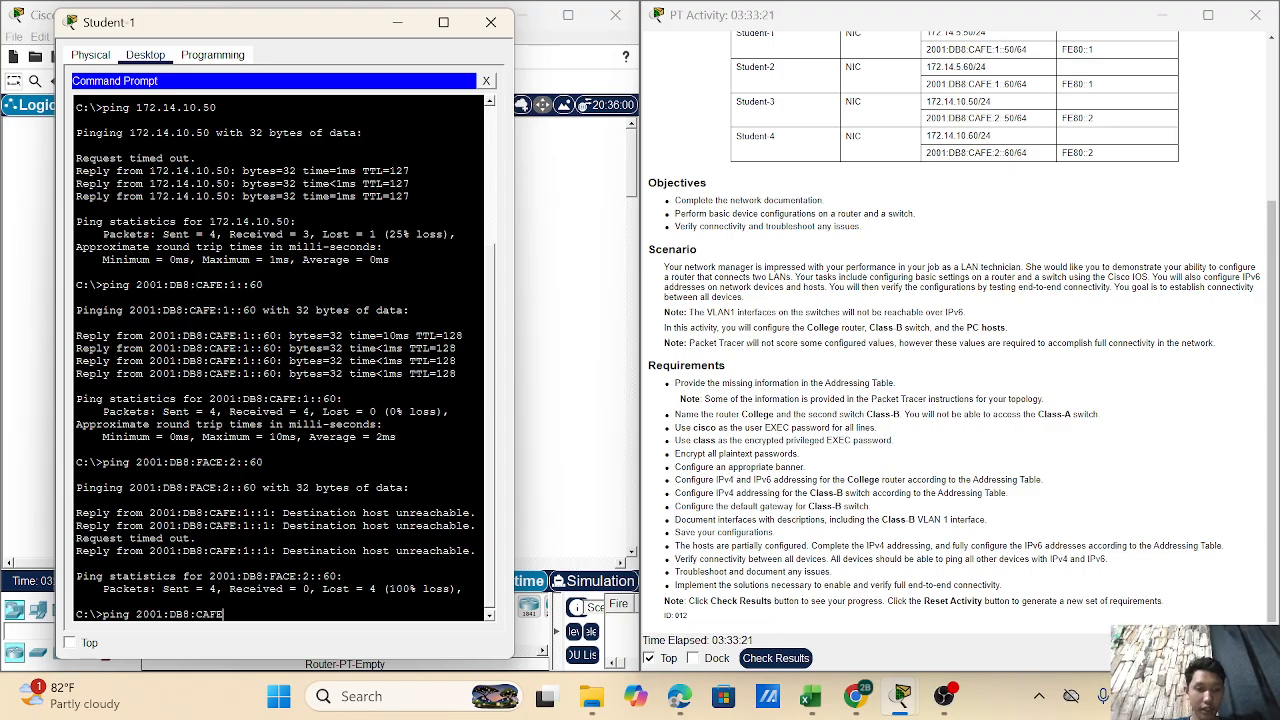
type(":")
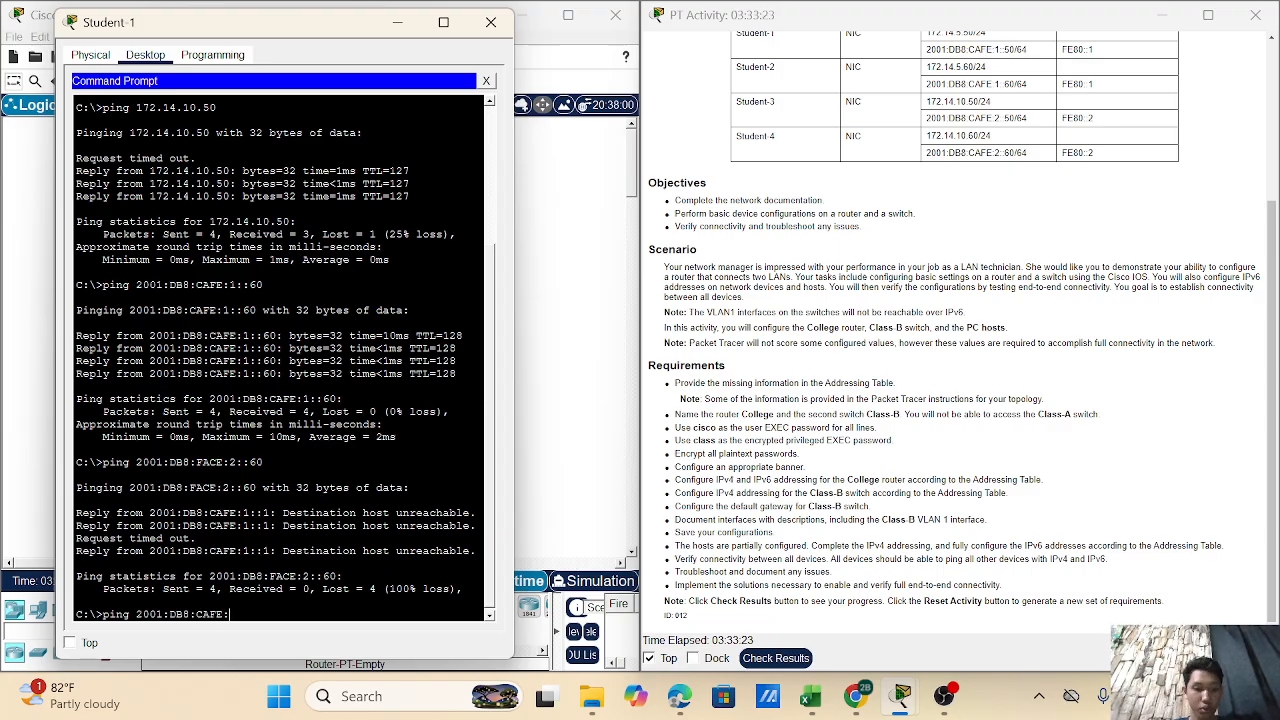
type("2")
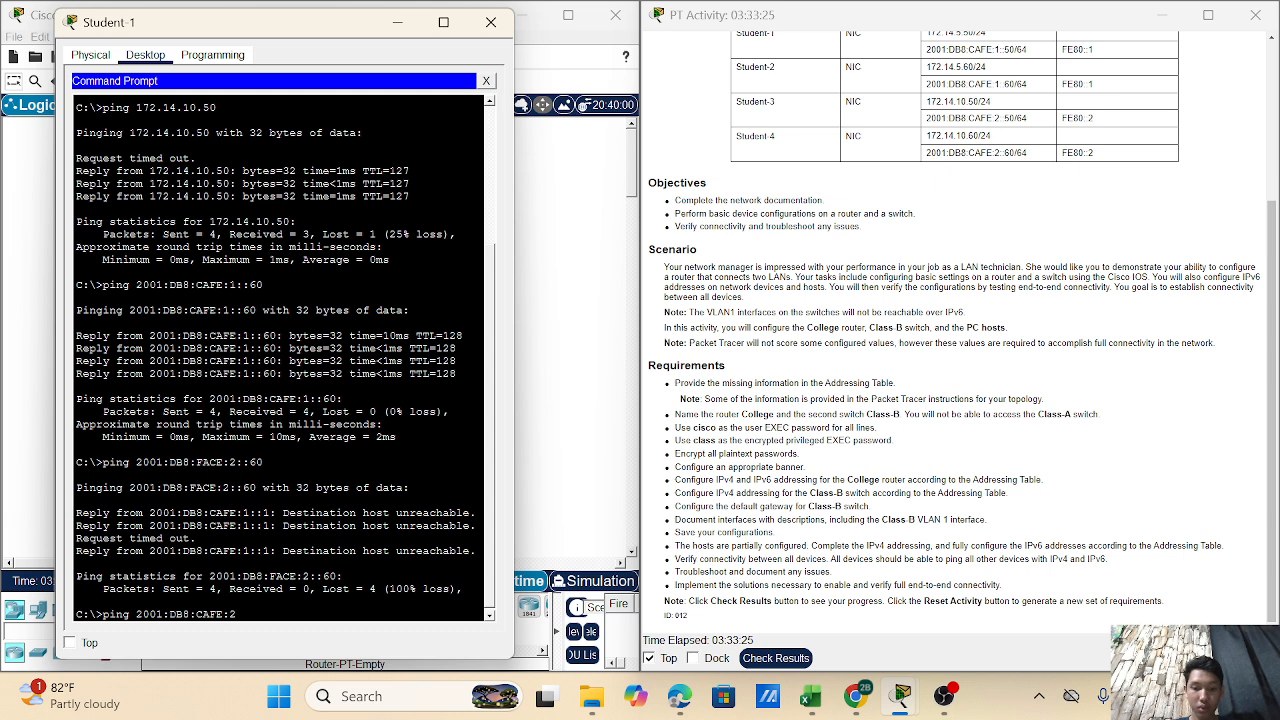
type("::")
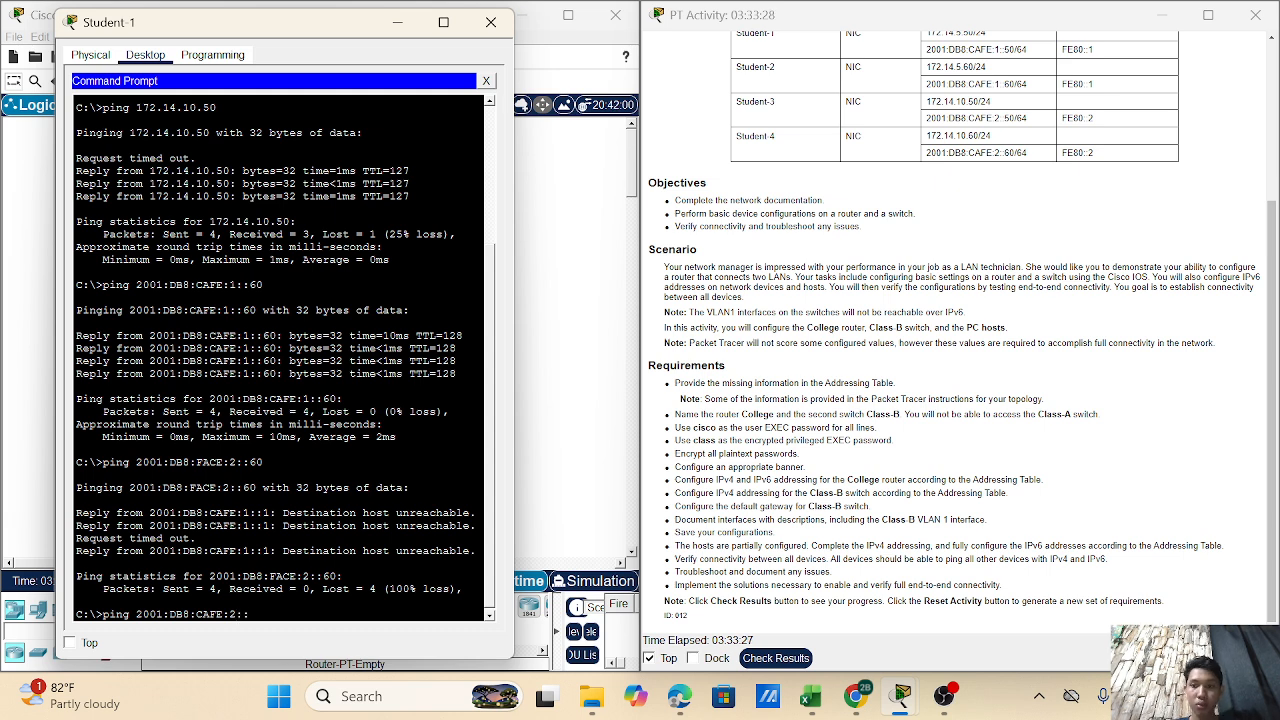
type("50")
key("Return")
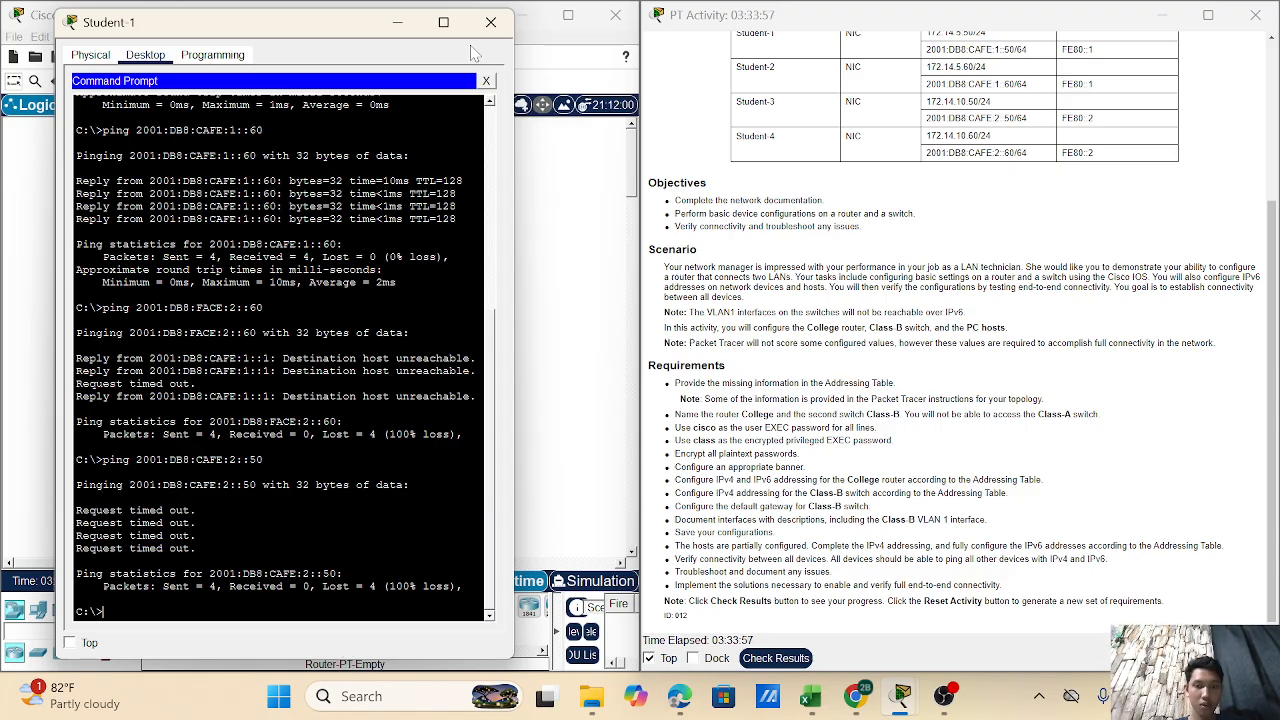
- Review the Assessment Items (114/124, Student-4 FastEthernet0 IP incorrect), then close Activity Results
left_click(775, 658)
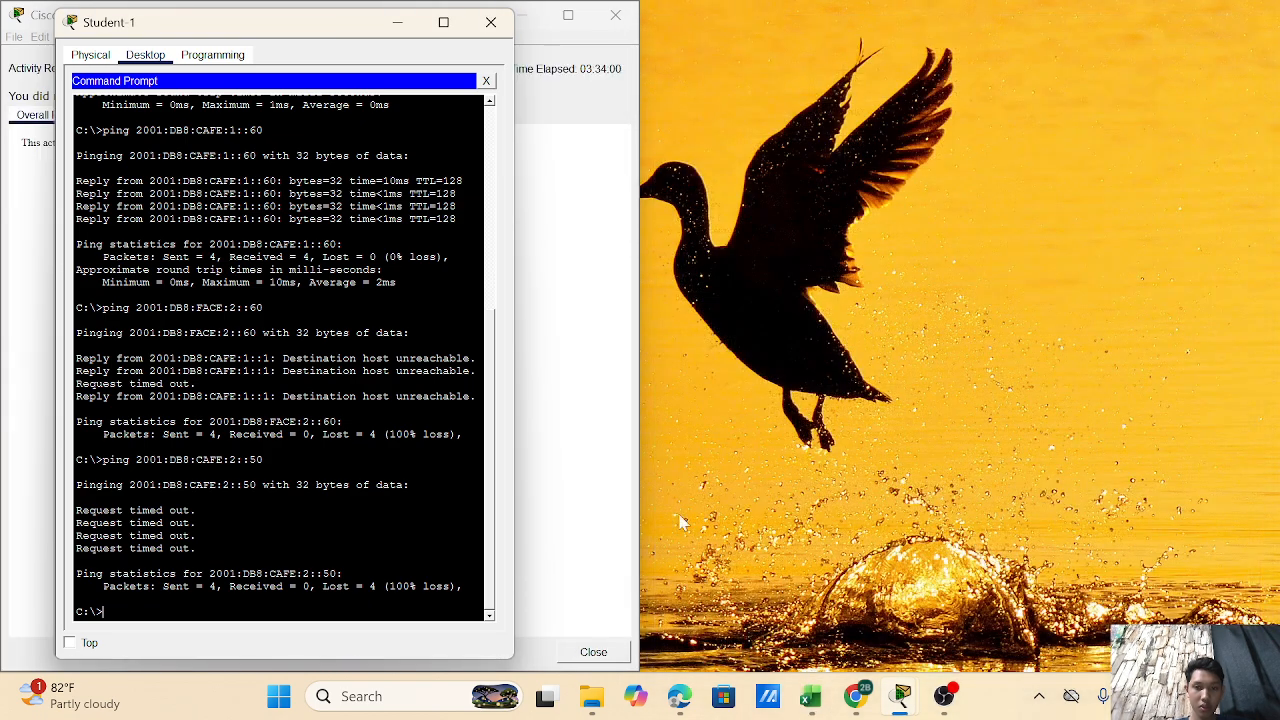
left_click(397, 22)
left_click(152, 116)
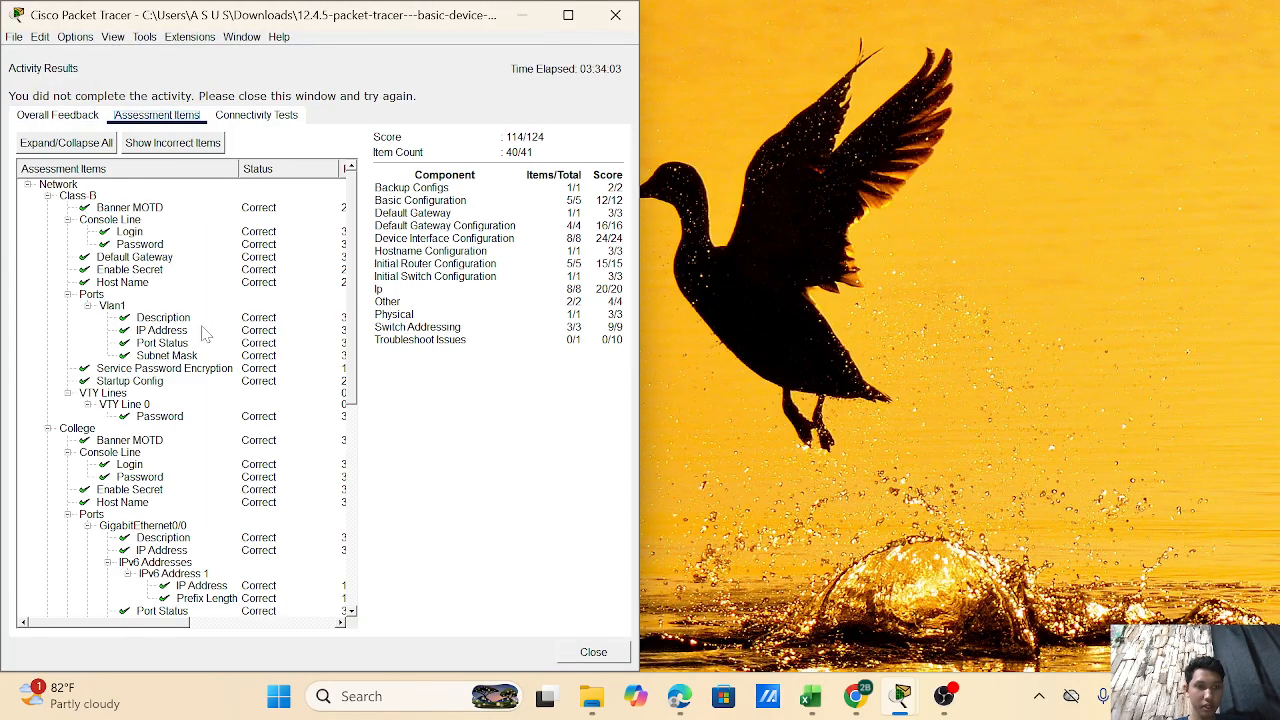
scroll(210, 378, "down", 6)
scroll(210, 378, "down", 6)
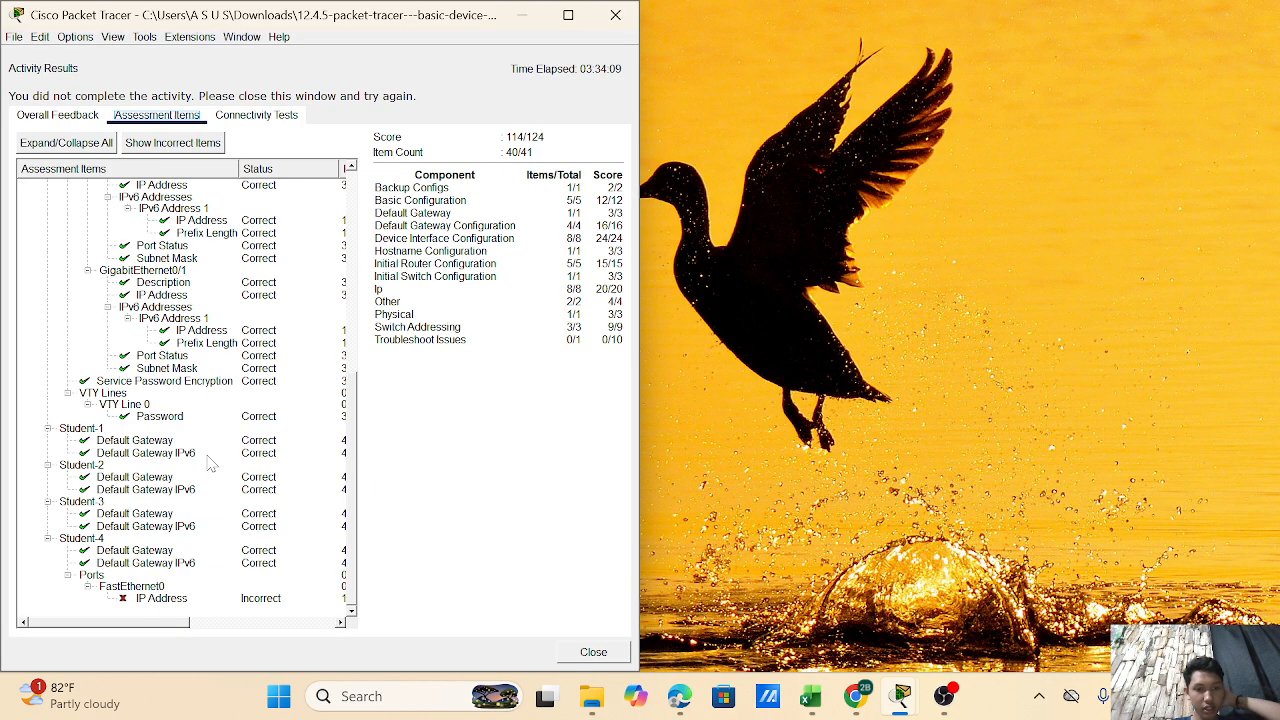
scroll(210, 462, "up", 3)
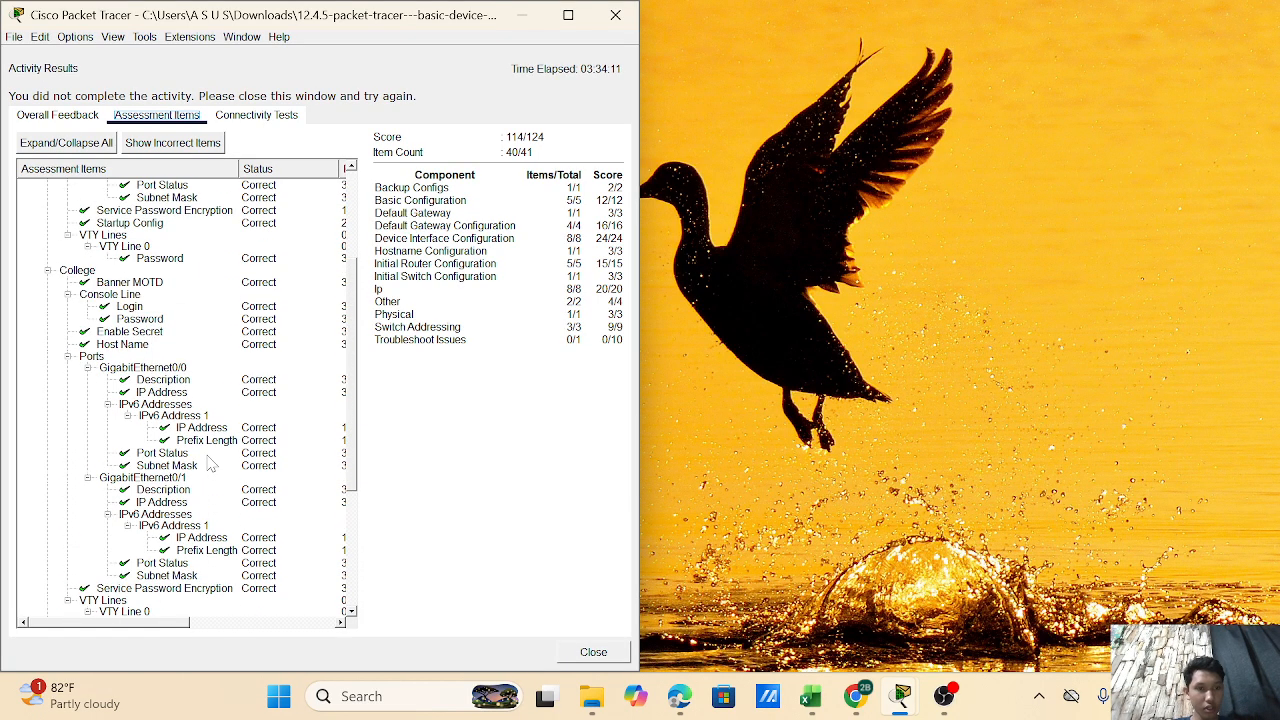
scroll(210, 462, "down", 3)
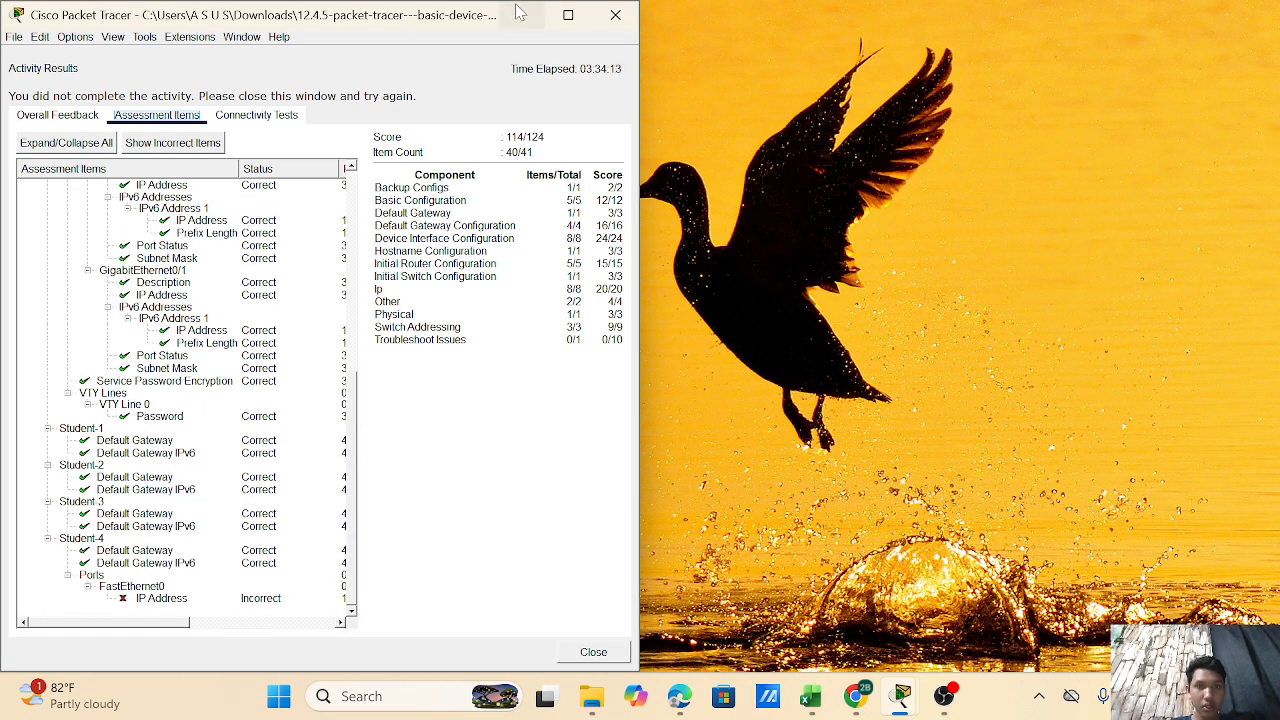
left_click(622, 15)
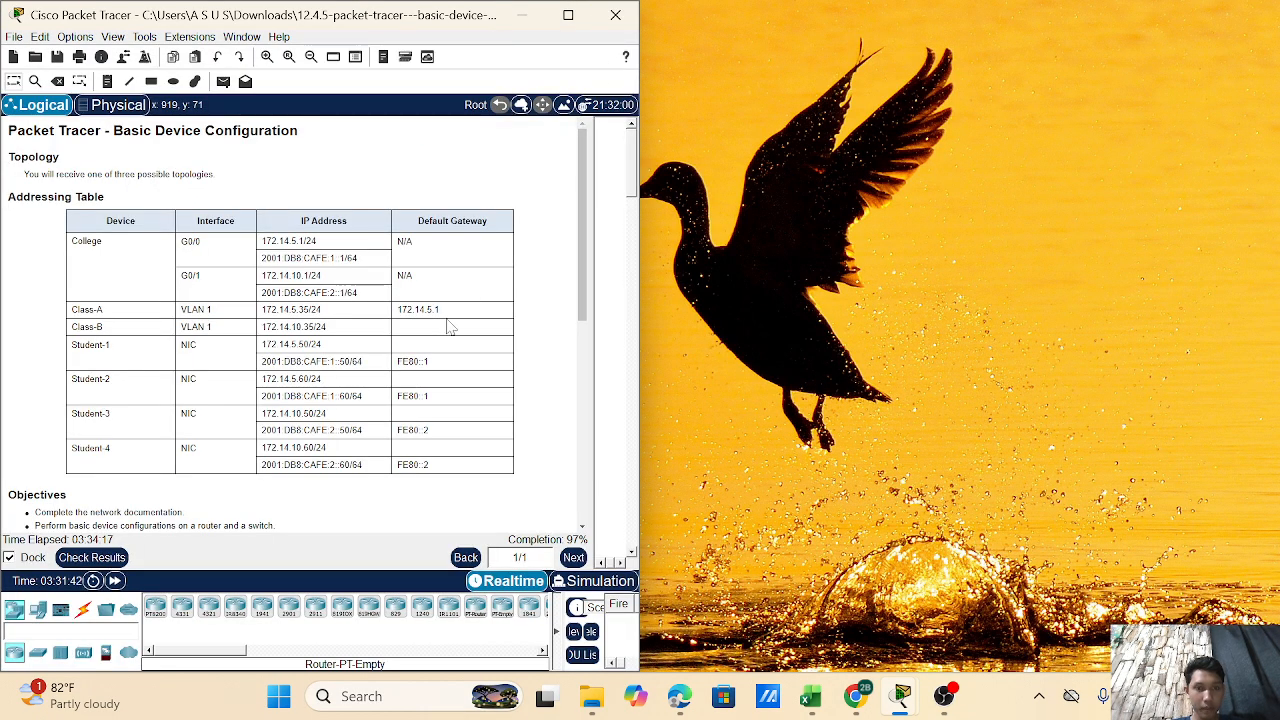
- Return to the main Packet Tracer window and reopen Student-1's Command Prompt
mouse_move(900, 694)
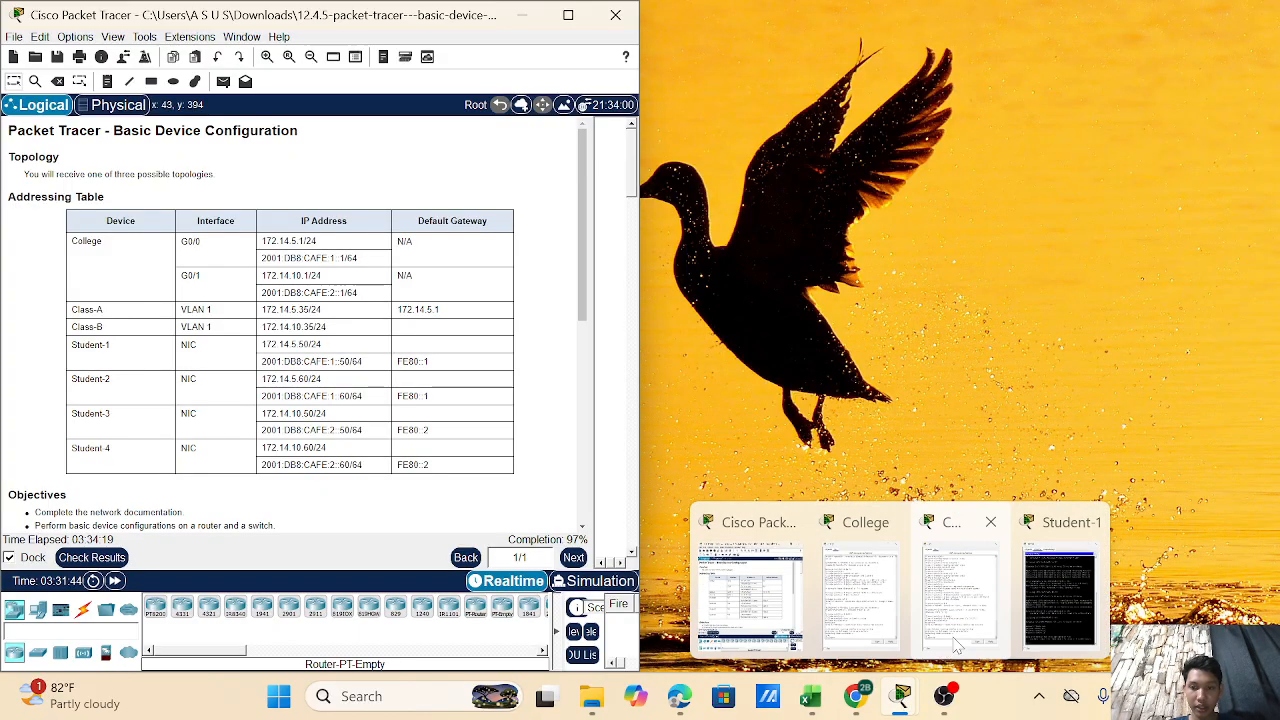
left_click(966, 625)
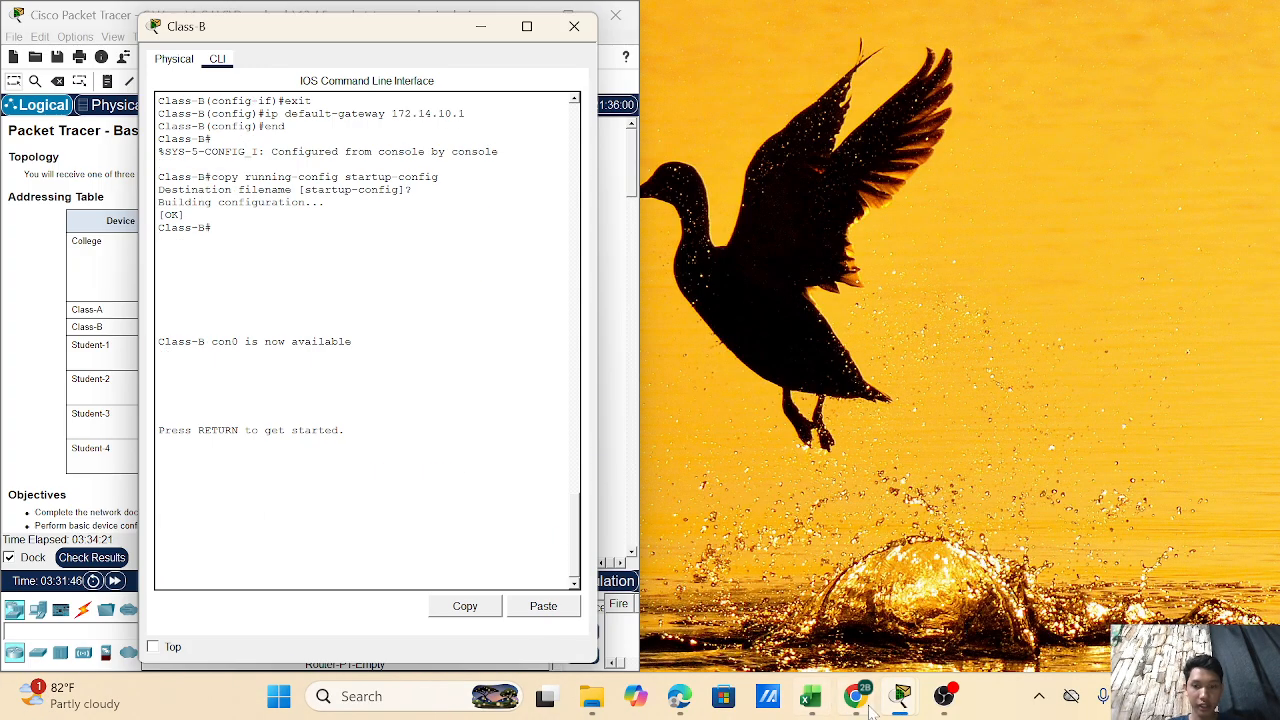
mouse_move(898, 700)
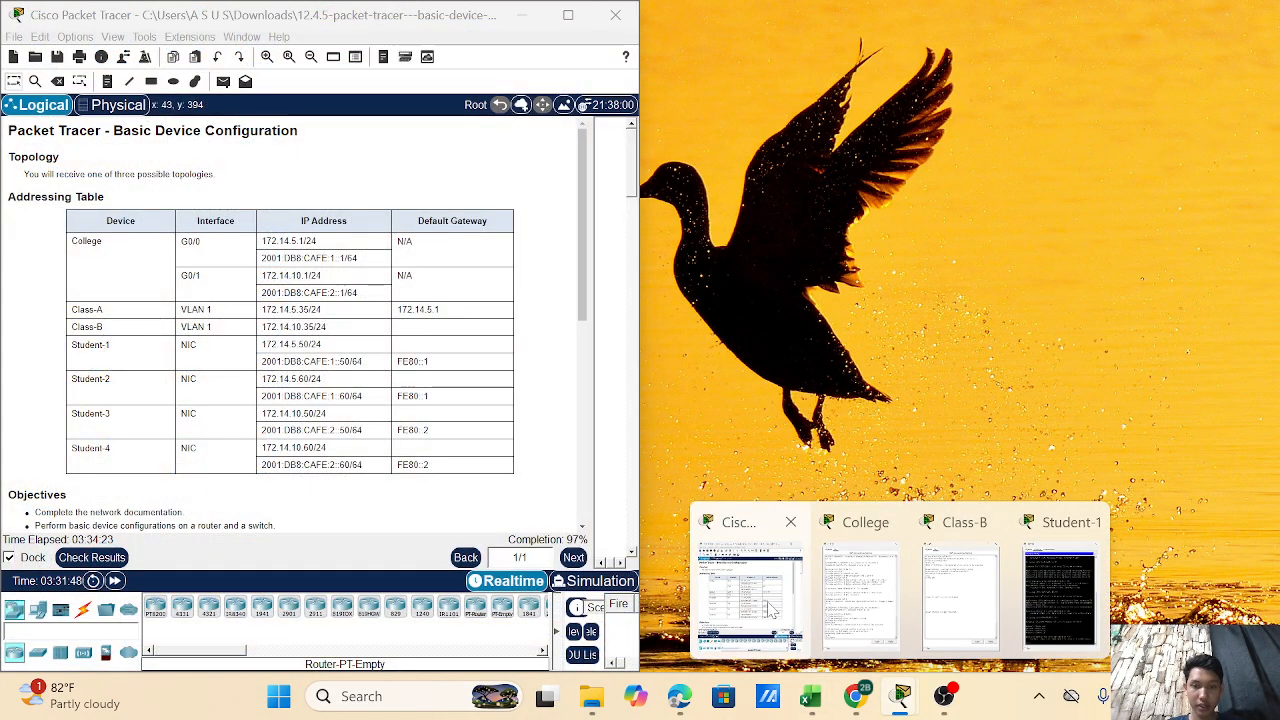
left_click(770, 610)
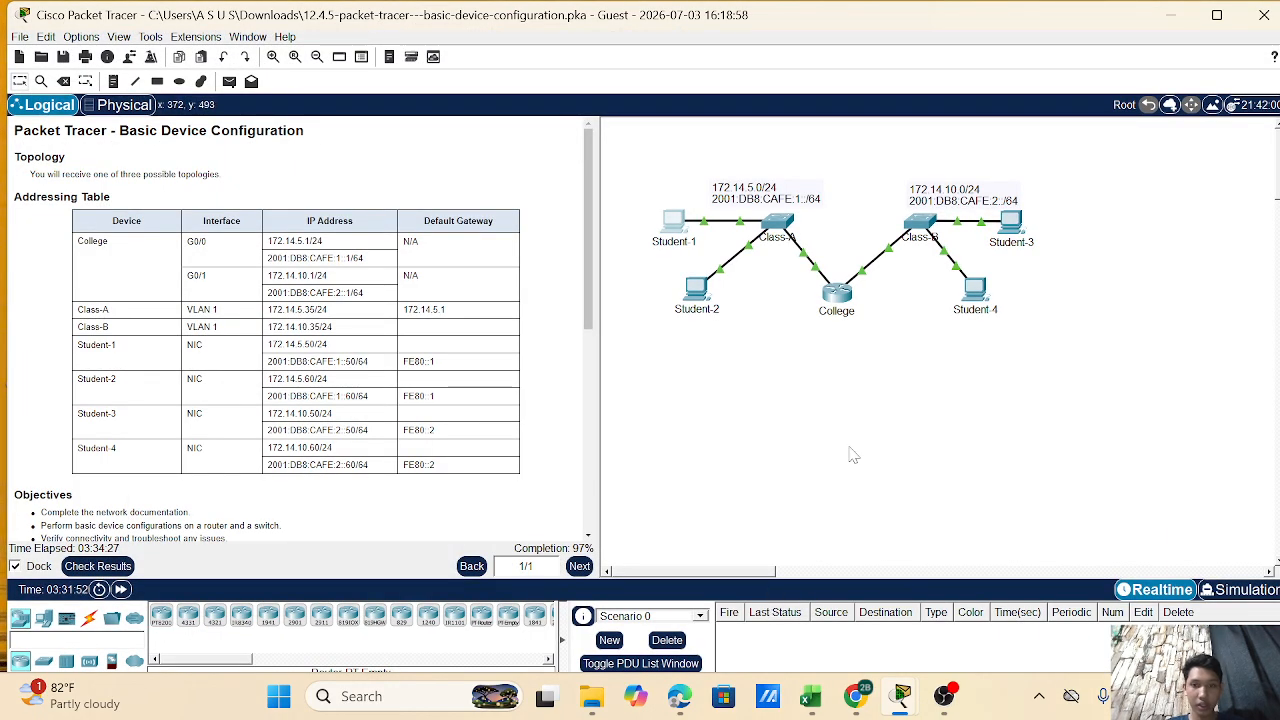
scroll(852, 455, "down", 3)
scroll(852, 455, "up", 3)
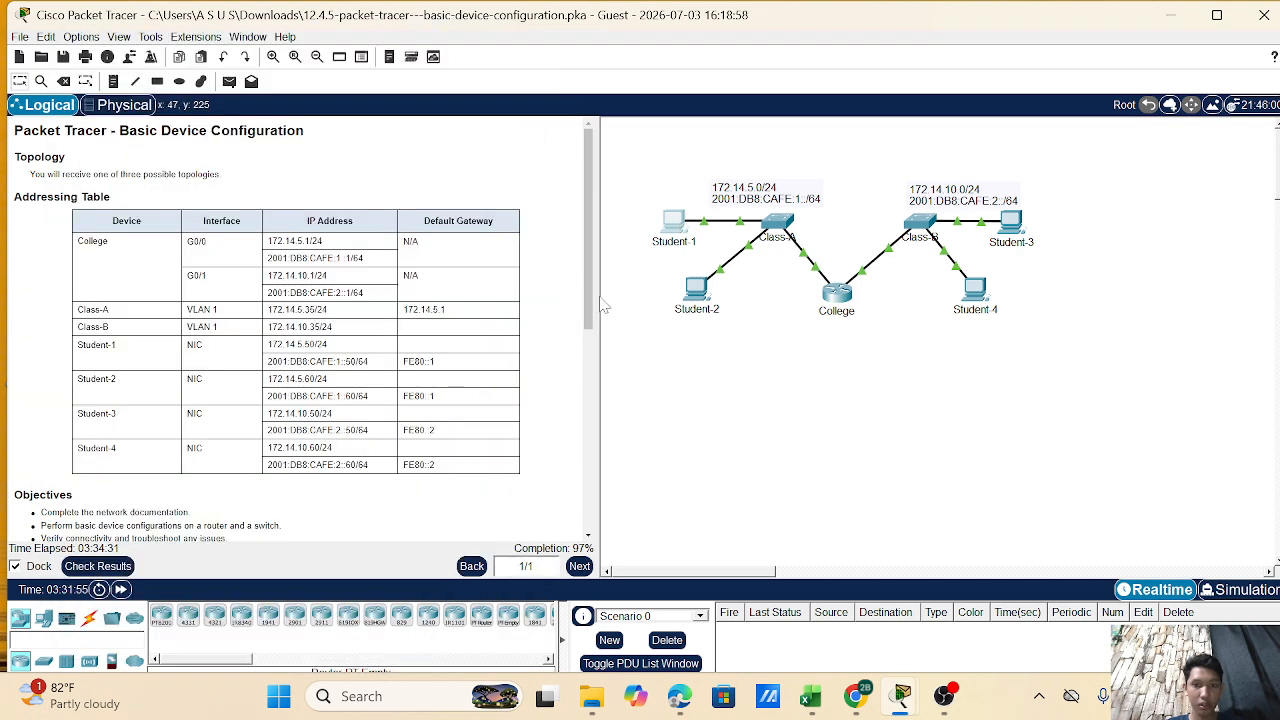
left_click(670, 230)
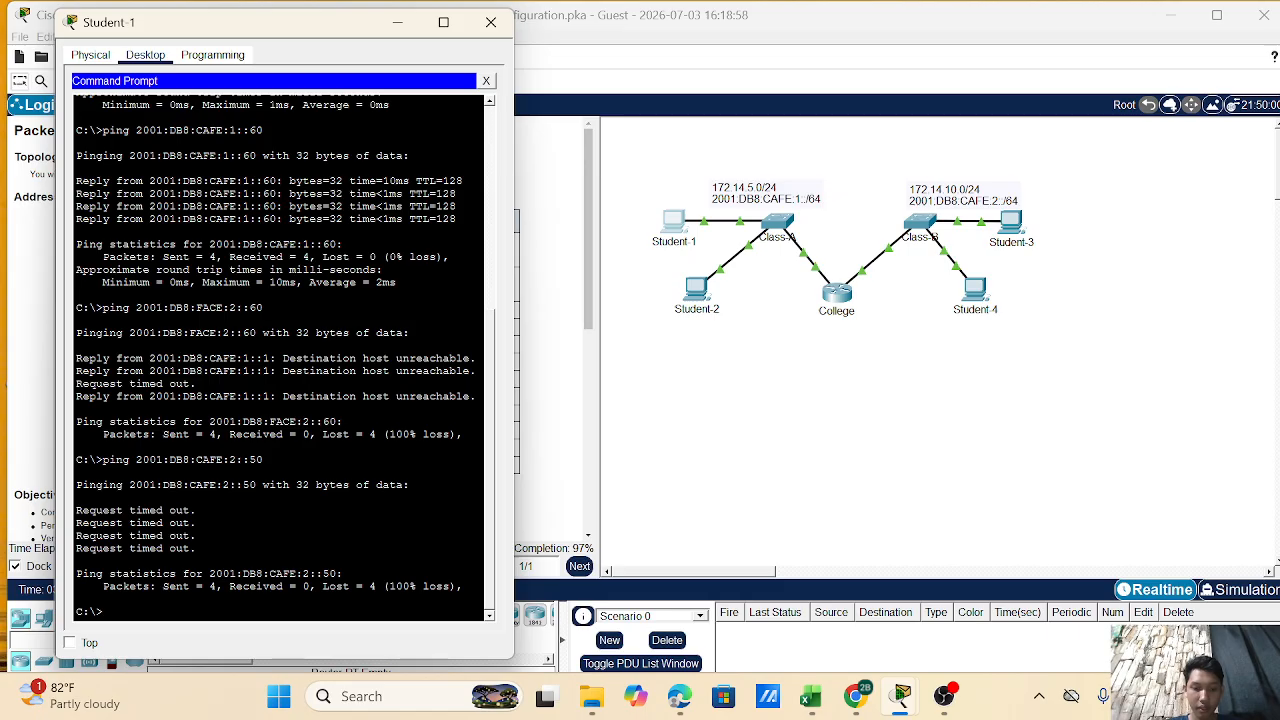
- Ping Student-4 at 2001:DB8:CAFE:2::60 from Student-1 with no loss
type("ping 2001")
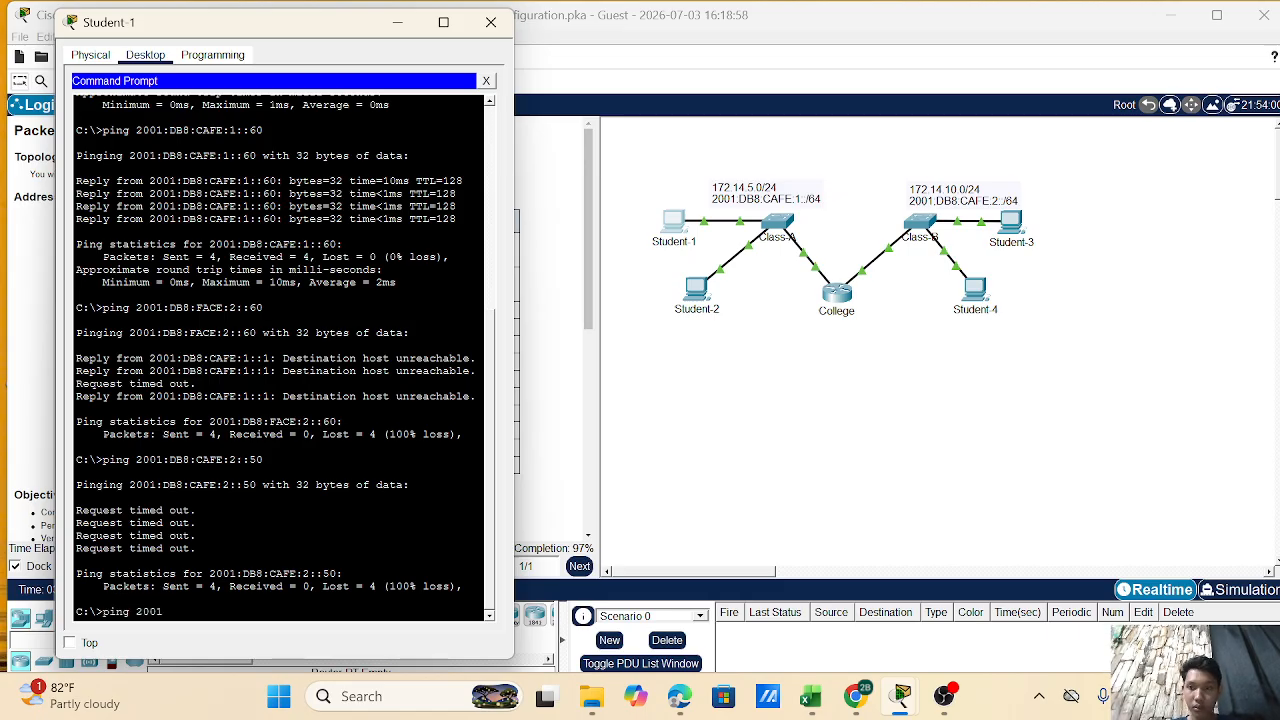
type(":DB8:")
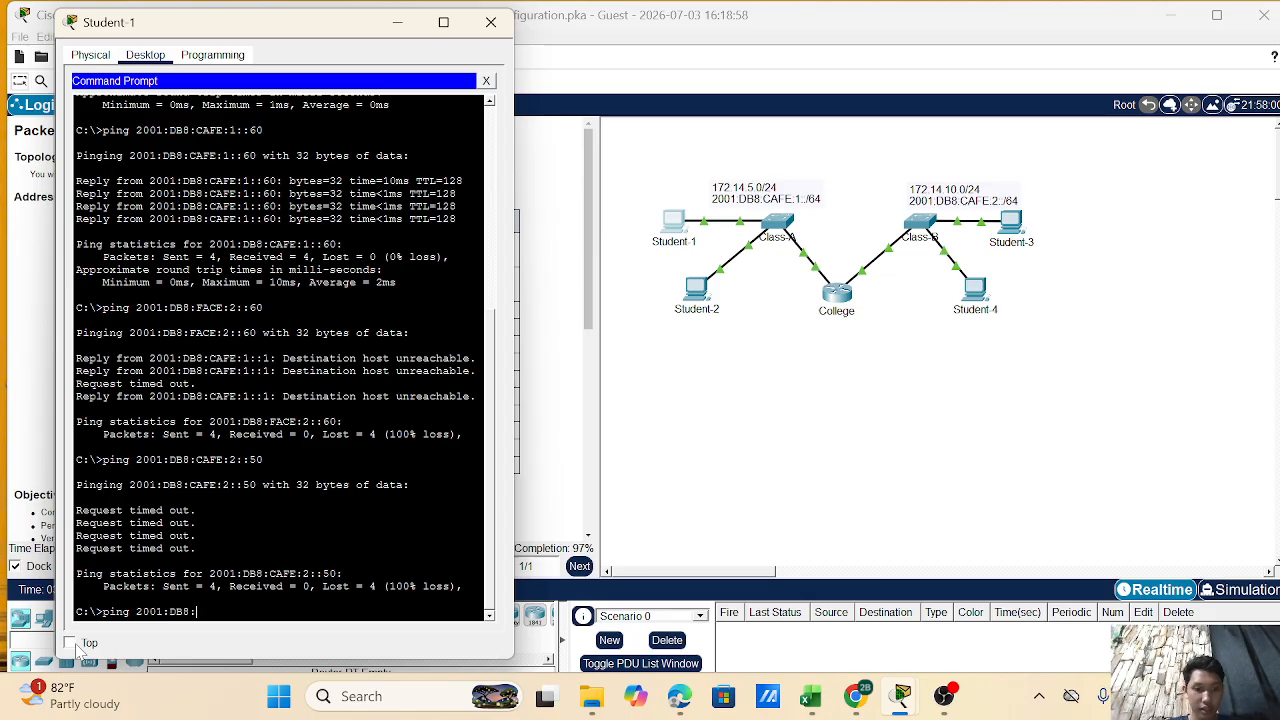
type("CAFE")
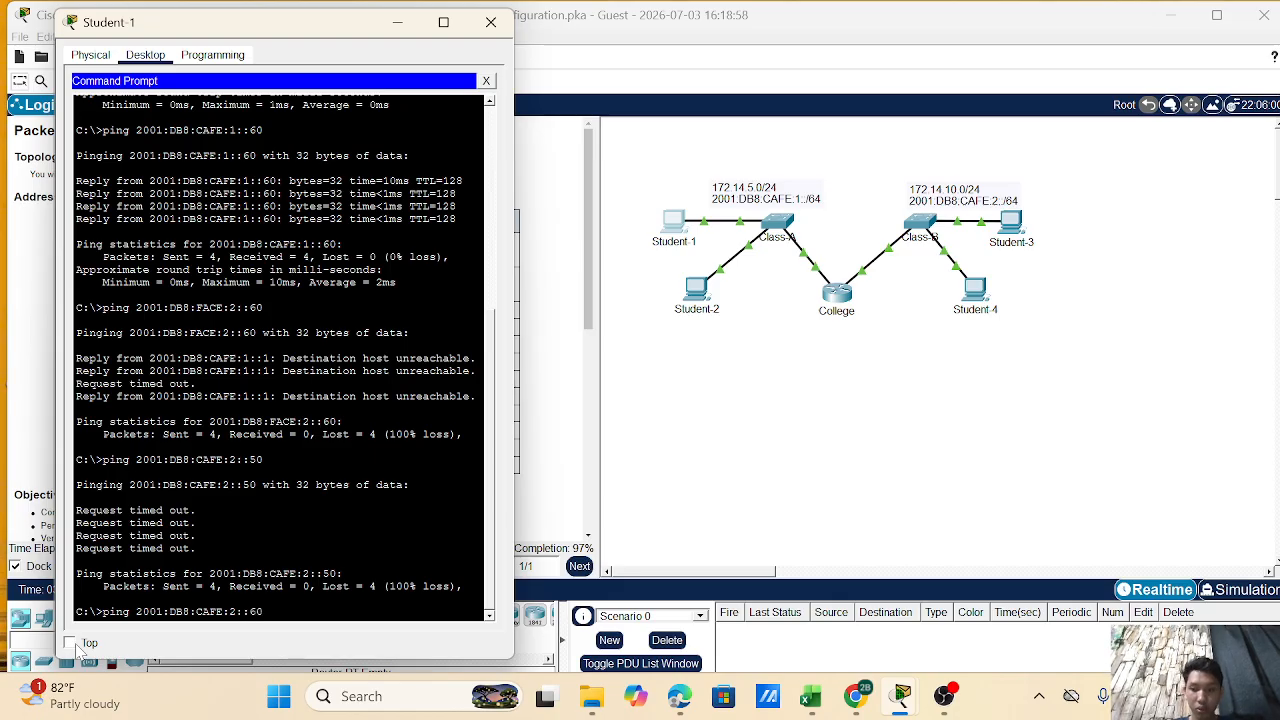
type(":2::60")
key("Return")
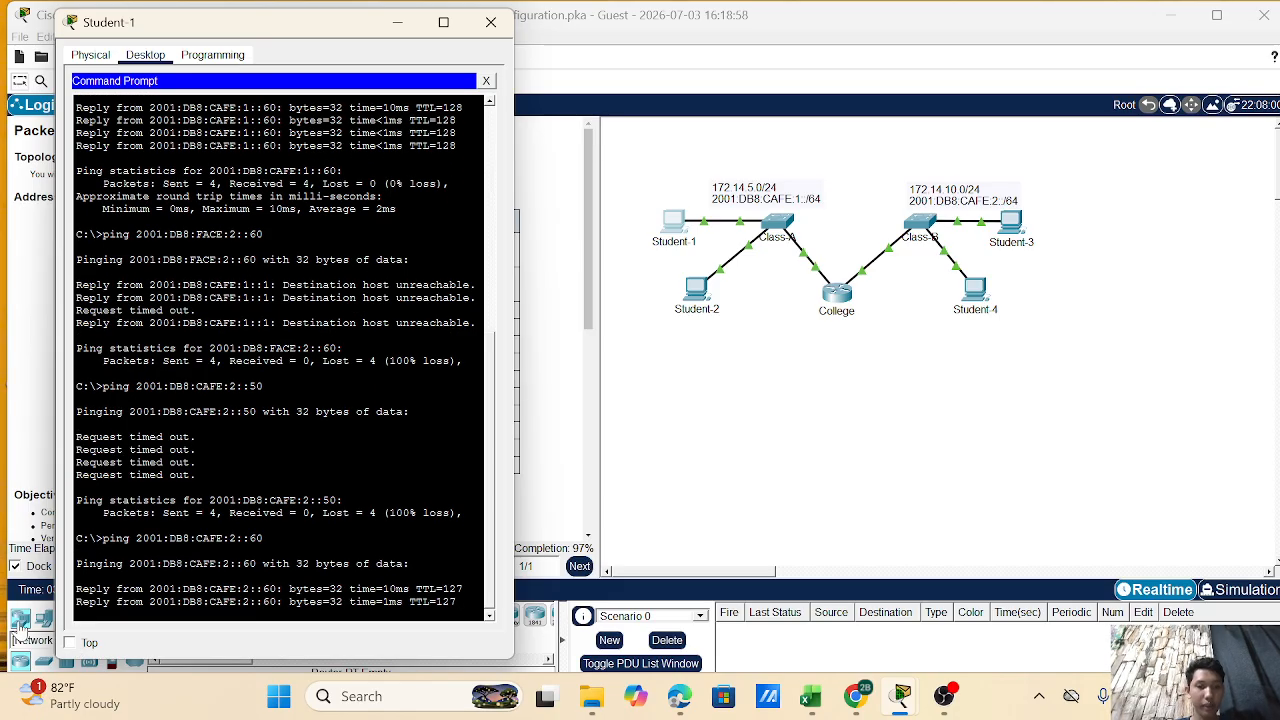
- Minimize Student-1's window and bring OBS Studio to the front
left_click(398, 26)
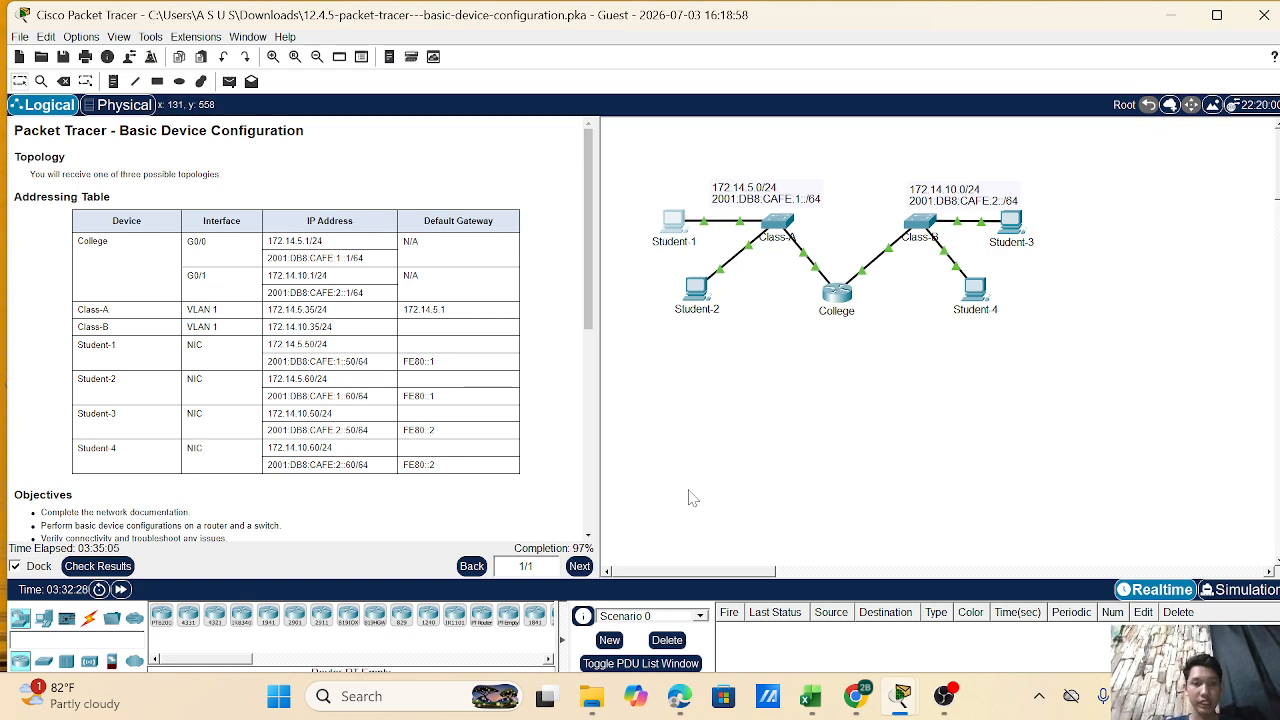
scroll(449, 440, "down", 10)
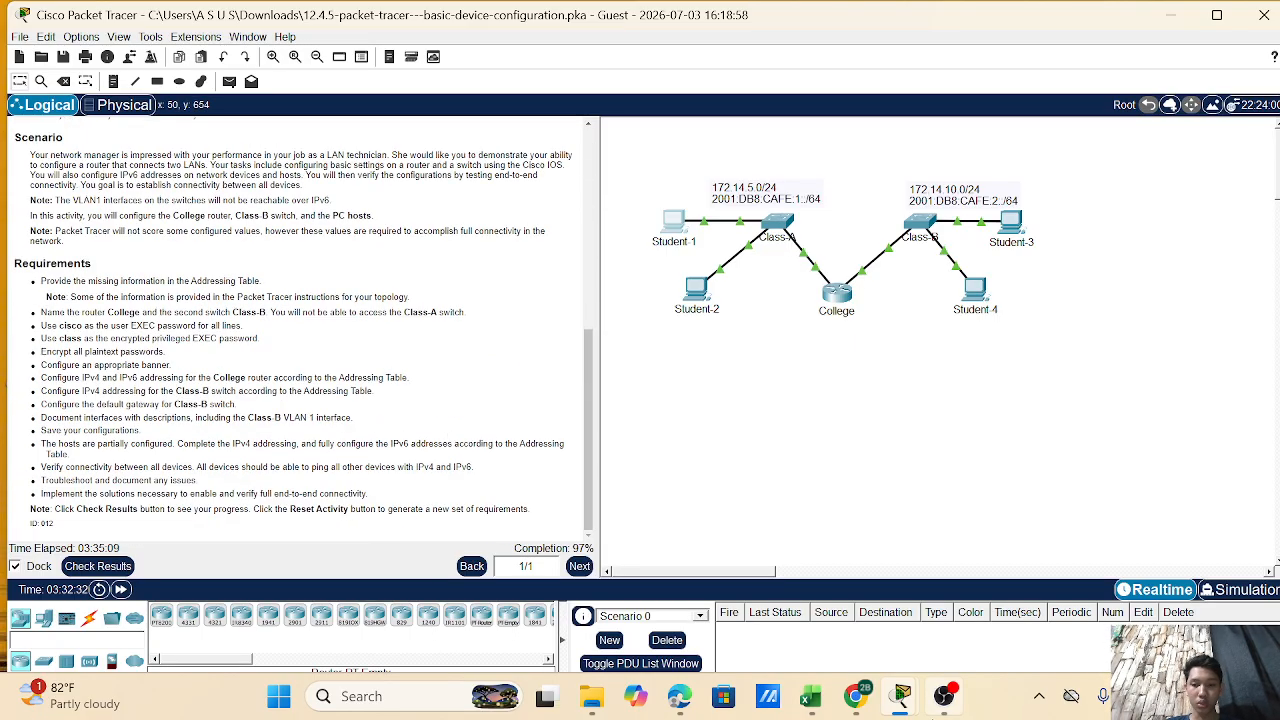
mouse_move(901, 696)
left_click(946, 612)
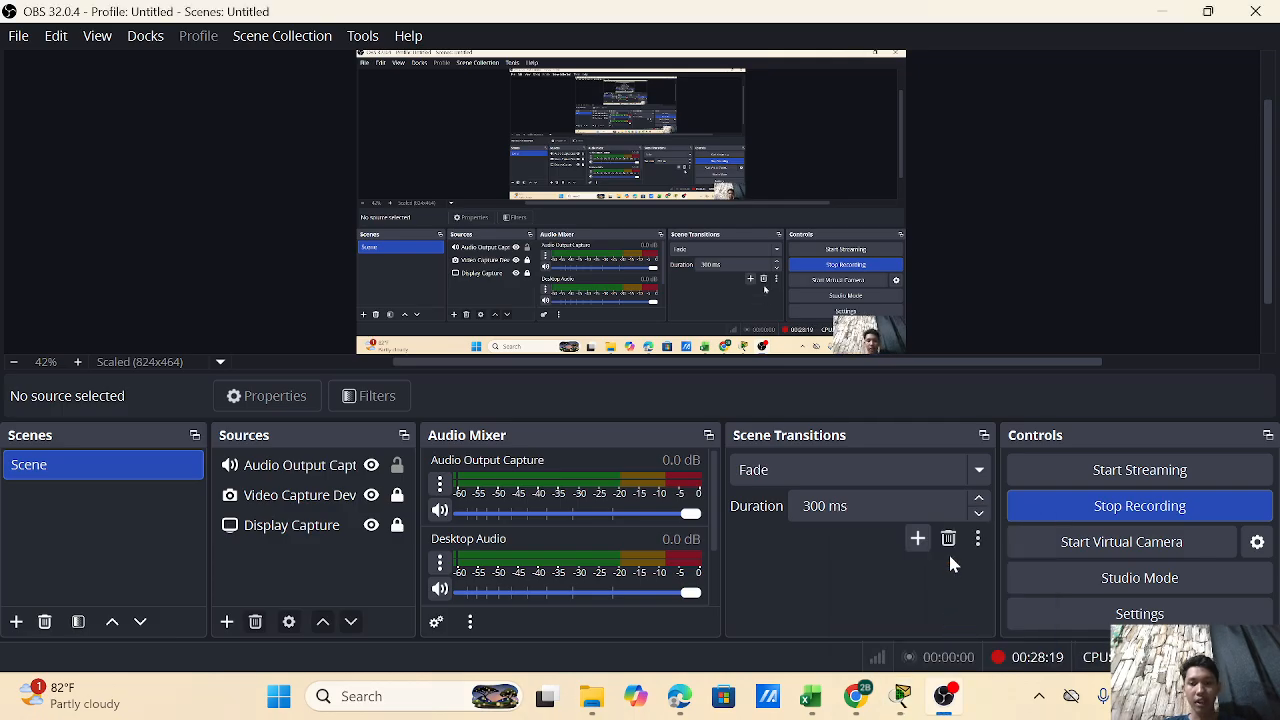